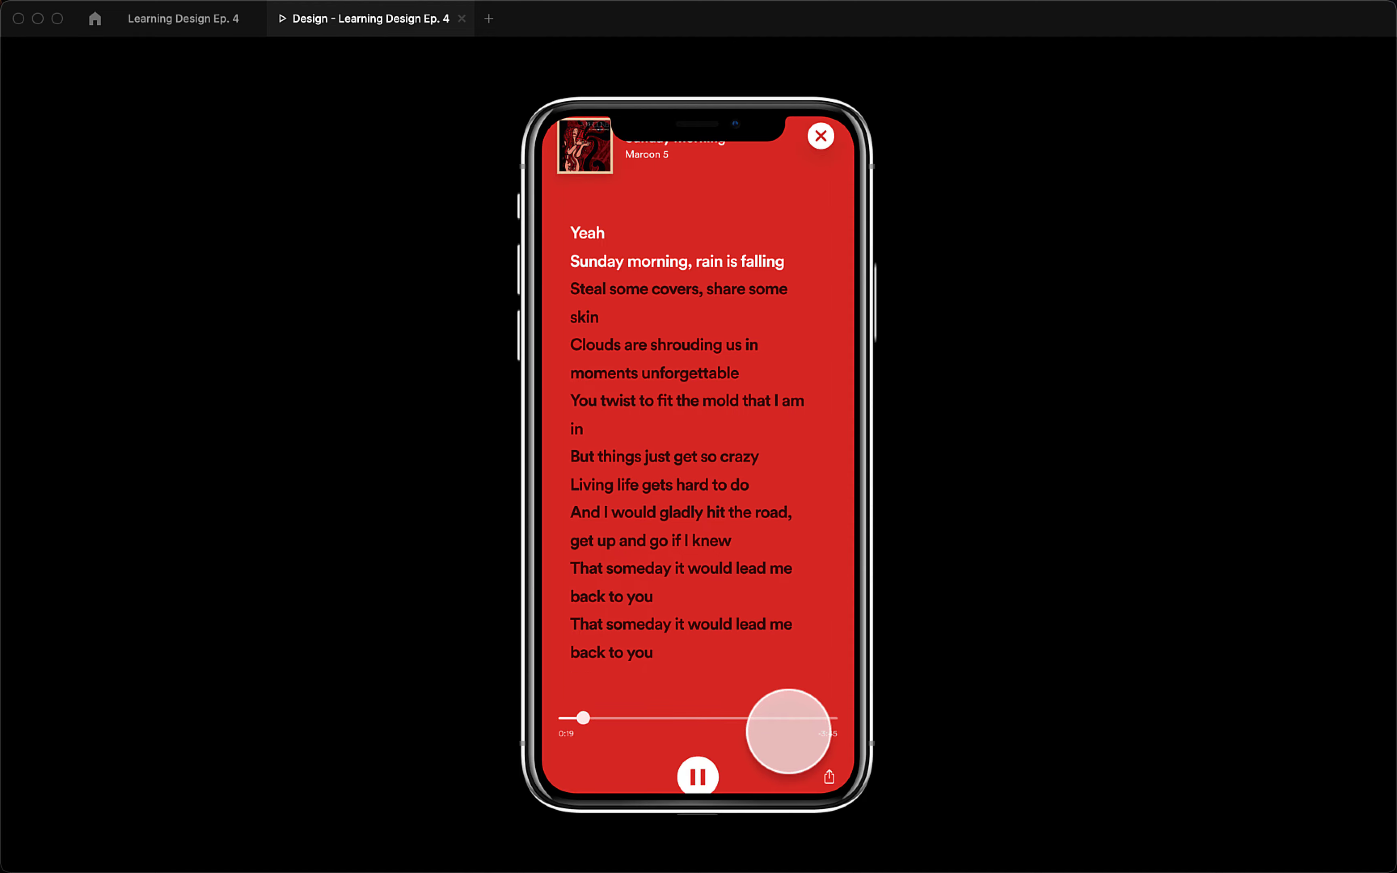
# - Preview the song lyrics prototype screen and select the Reference frame in the design file
pyautogui.scroll(4, 783, 715)
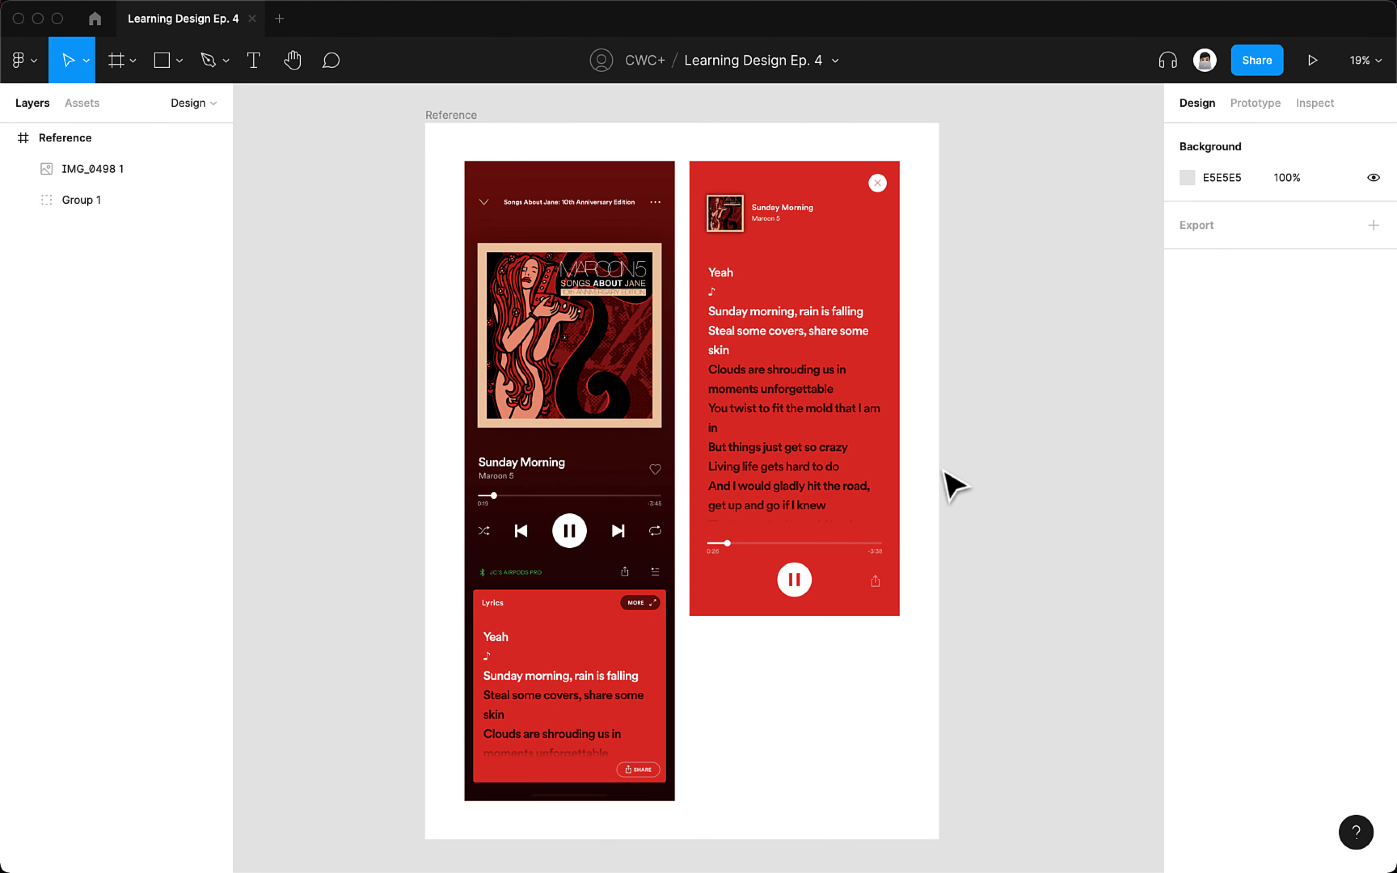
pyautogui.click(437, 122)
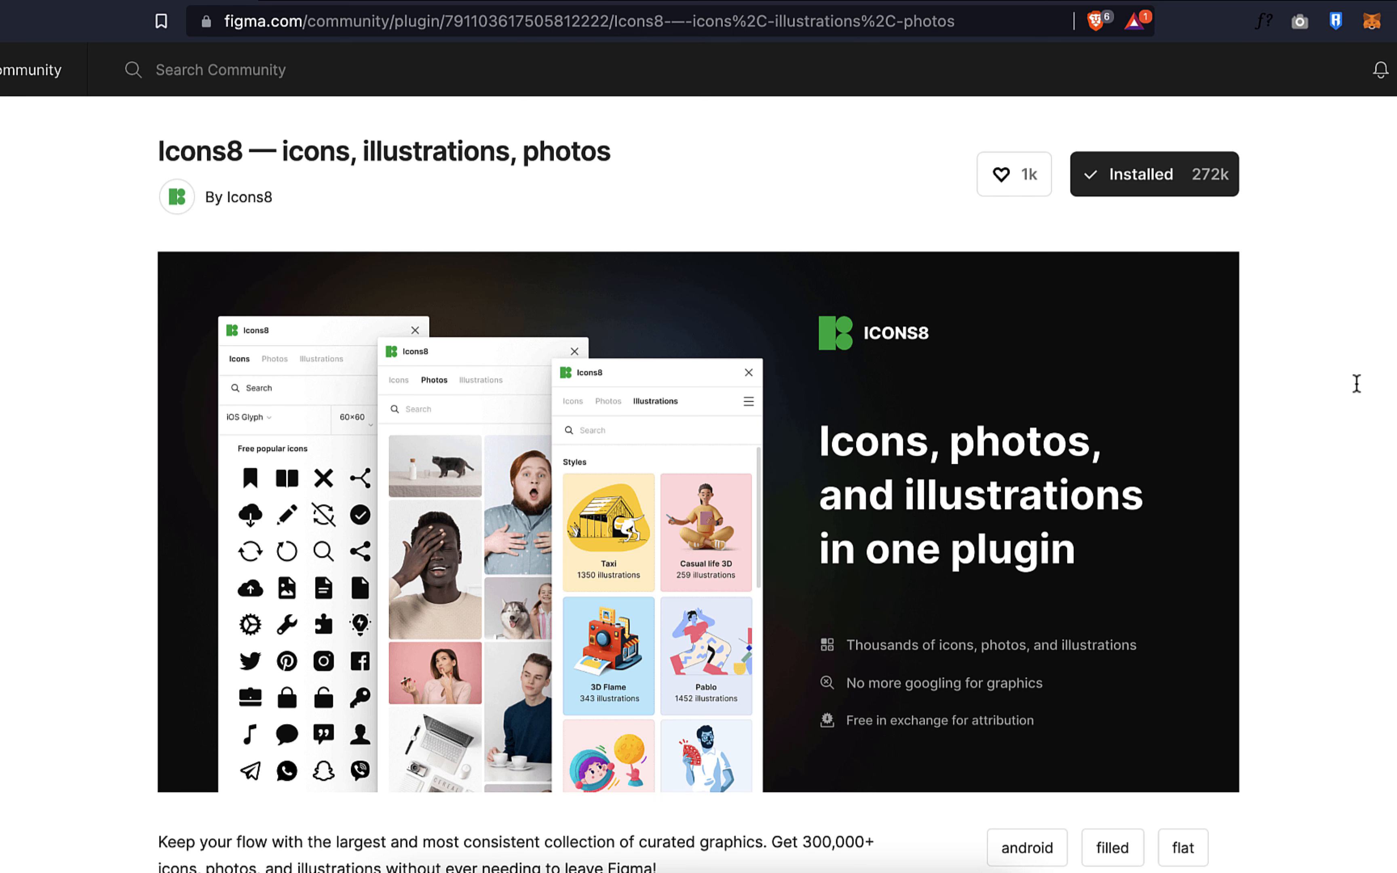
# - Look through the Icons8 plugin page, including its features, related plugins and version history
pyautogui.scroll(-5, 1357, 384)
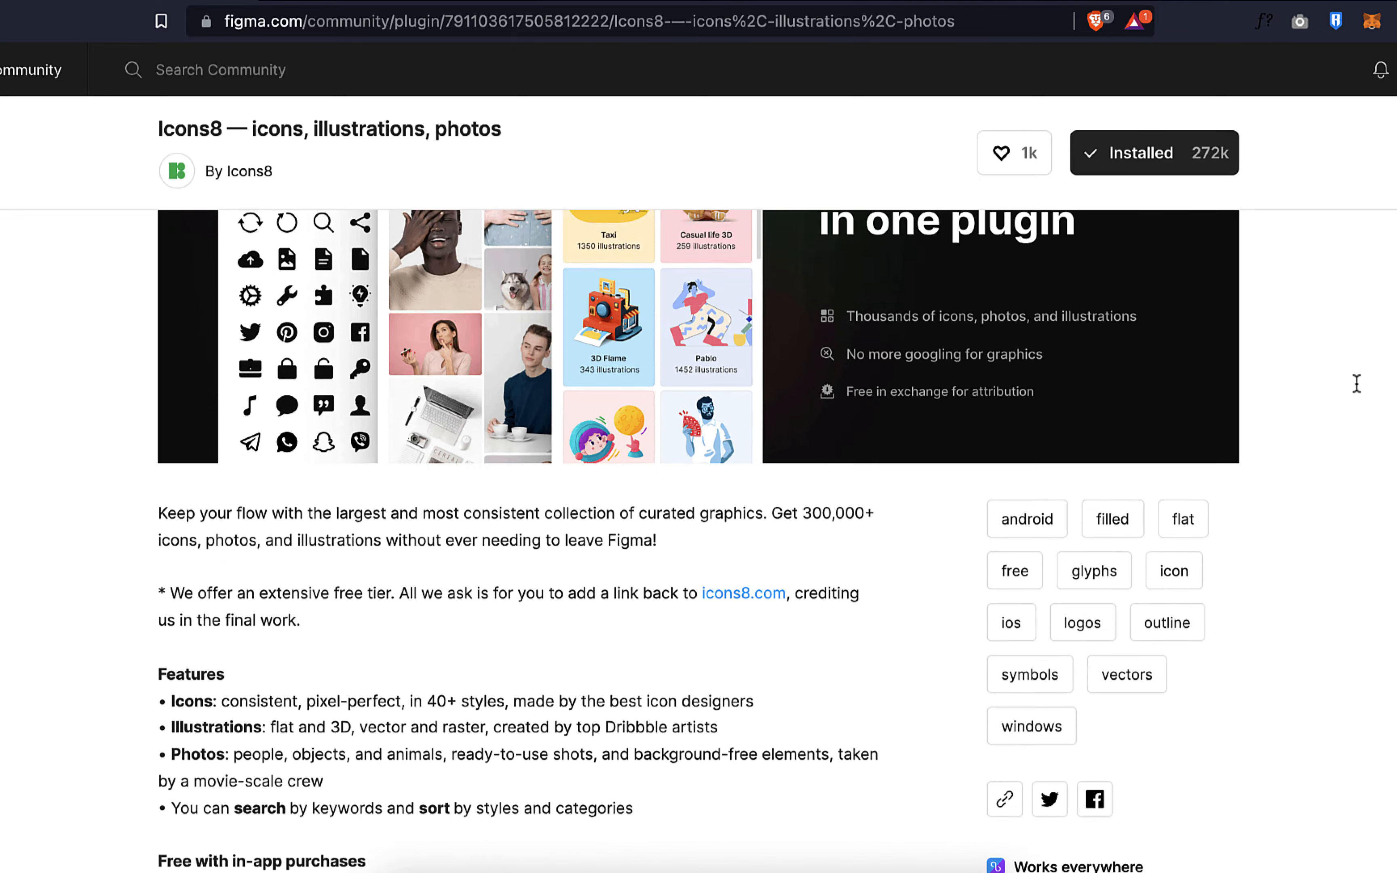
pyautogui.scroll(-15, 1356, 384)
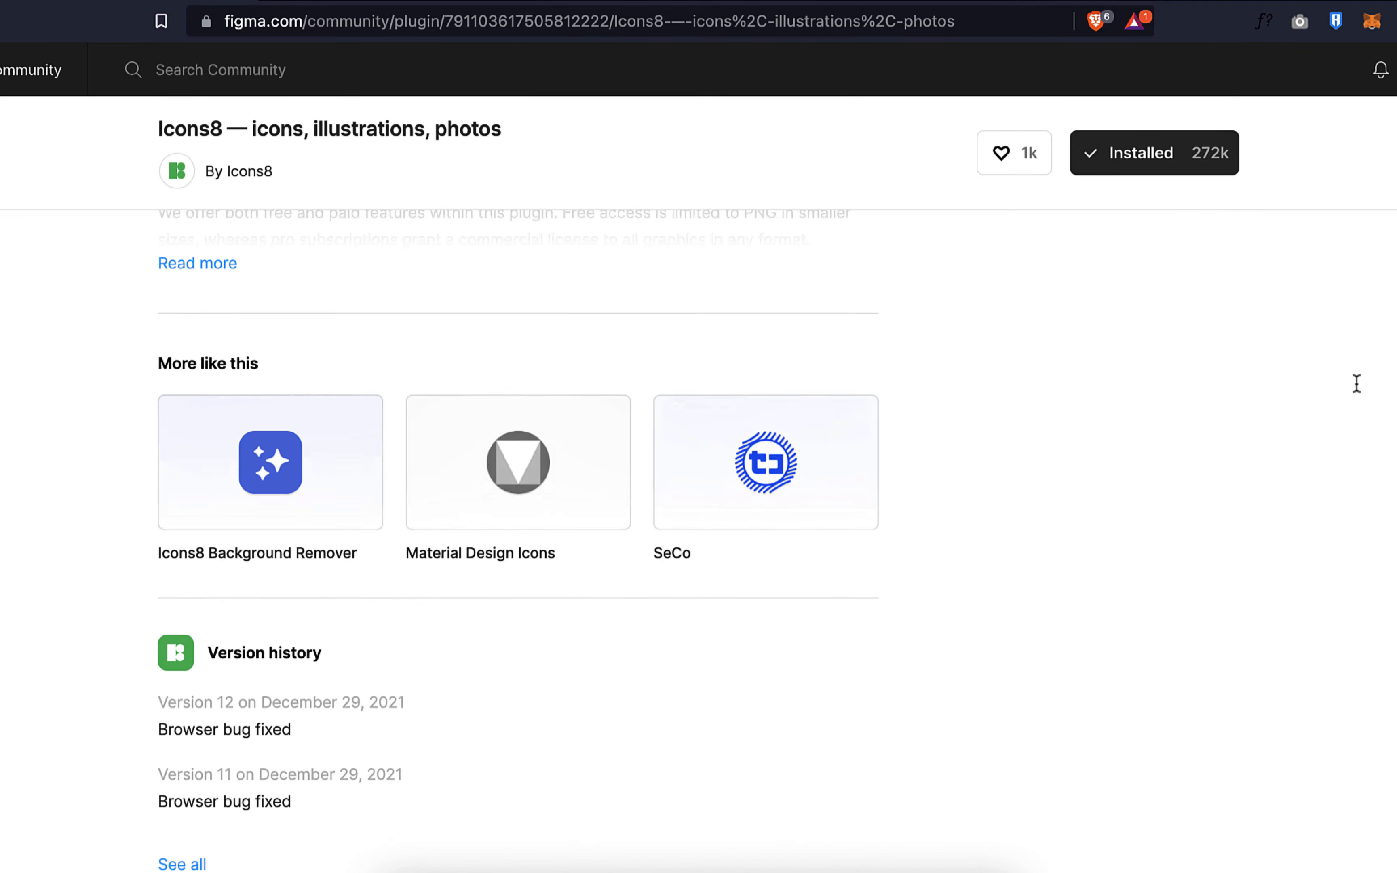
pyautogui.scroll(20, 1357, 384)
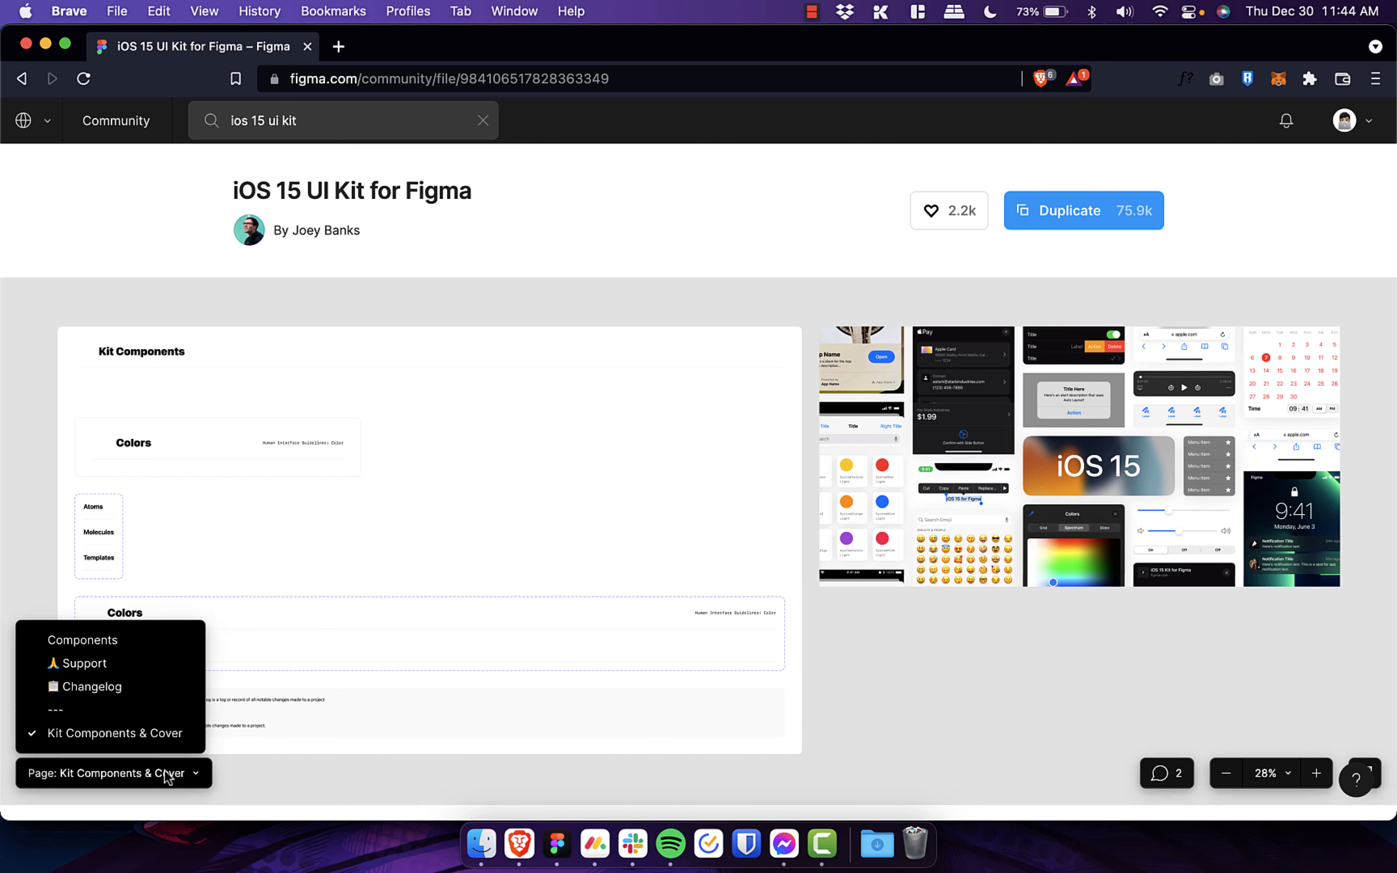
# - Display the Components page in the iOS 15 UI Kit preview on Figma Community
pyautogui.click(166, 777)
pyautogui.click(162, 774)
pyautogui.click(140, 641)
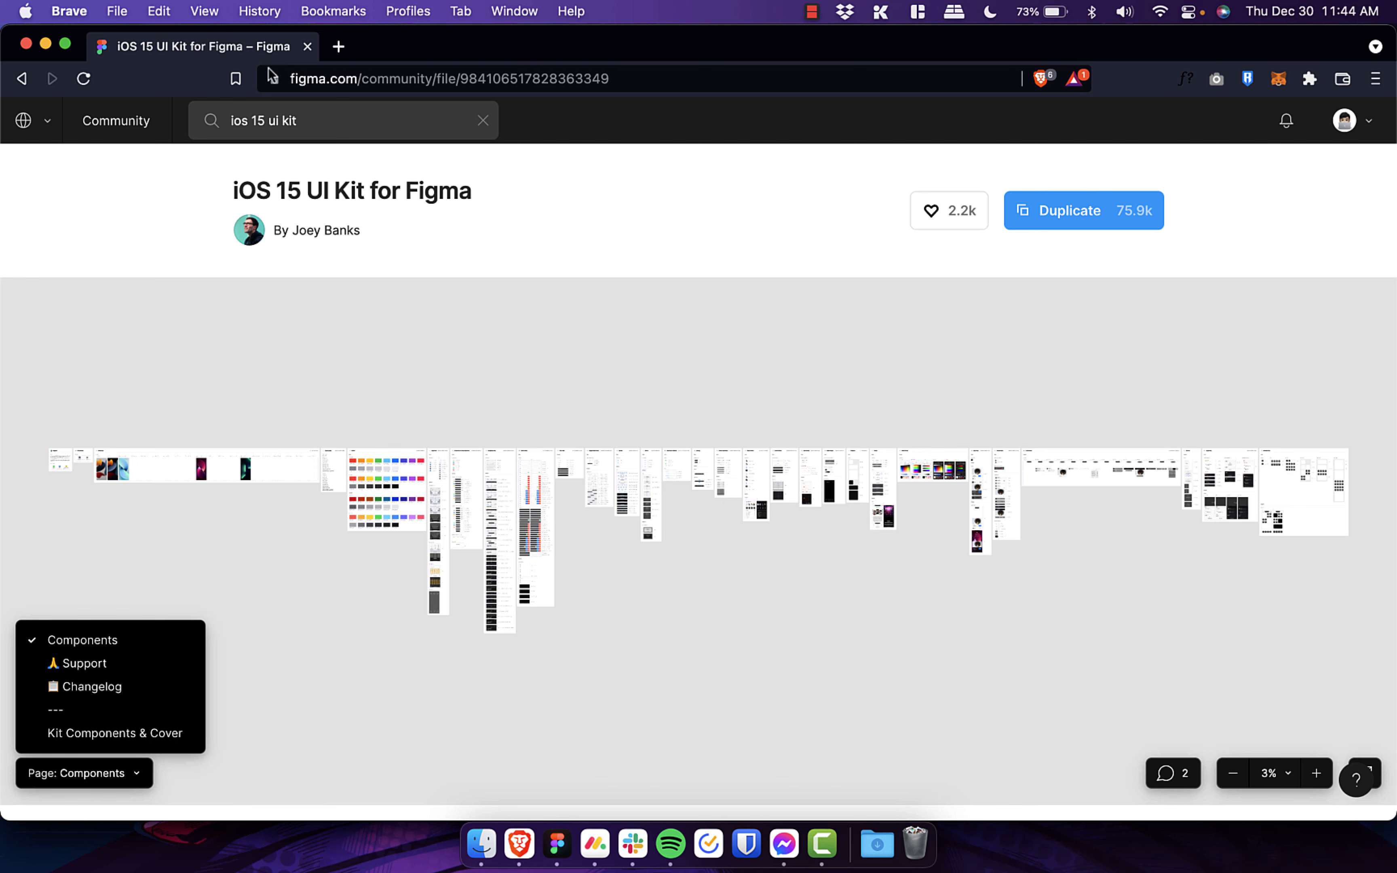
pyautogui.click(93, 692)
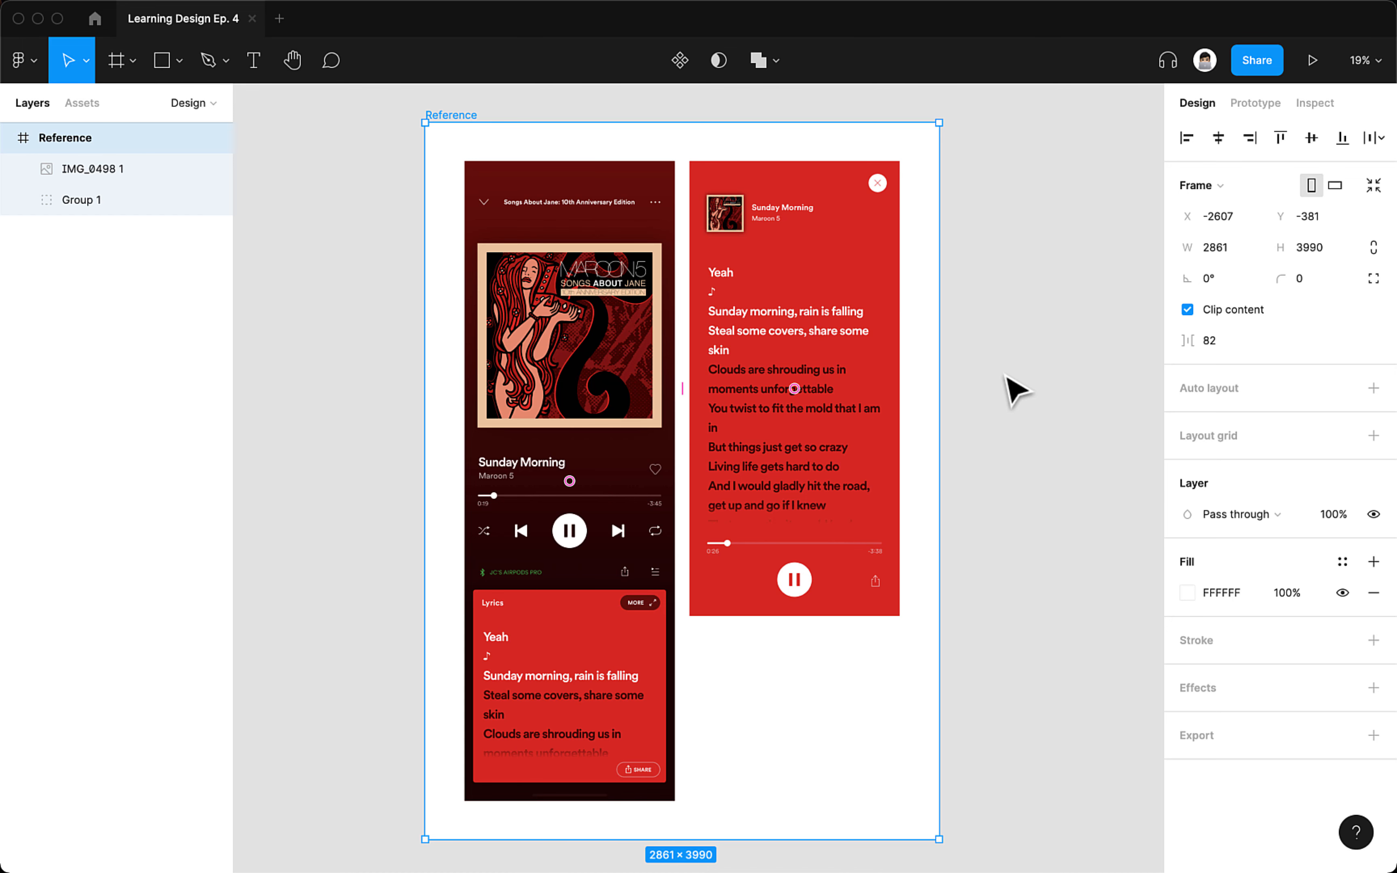
pyautogui.moveTo(1016, 390); pyautogui.dragTo(840, 374)
pyautogui.click(924, 375)
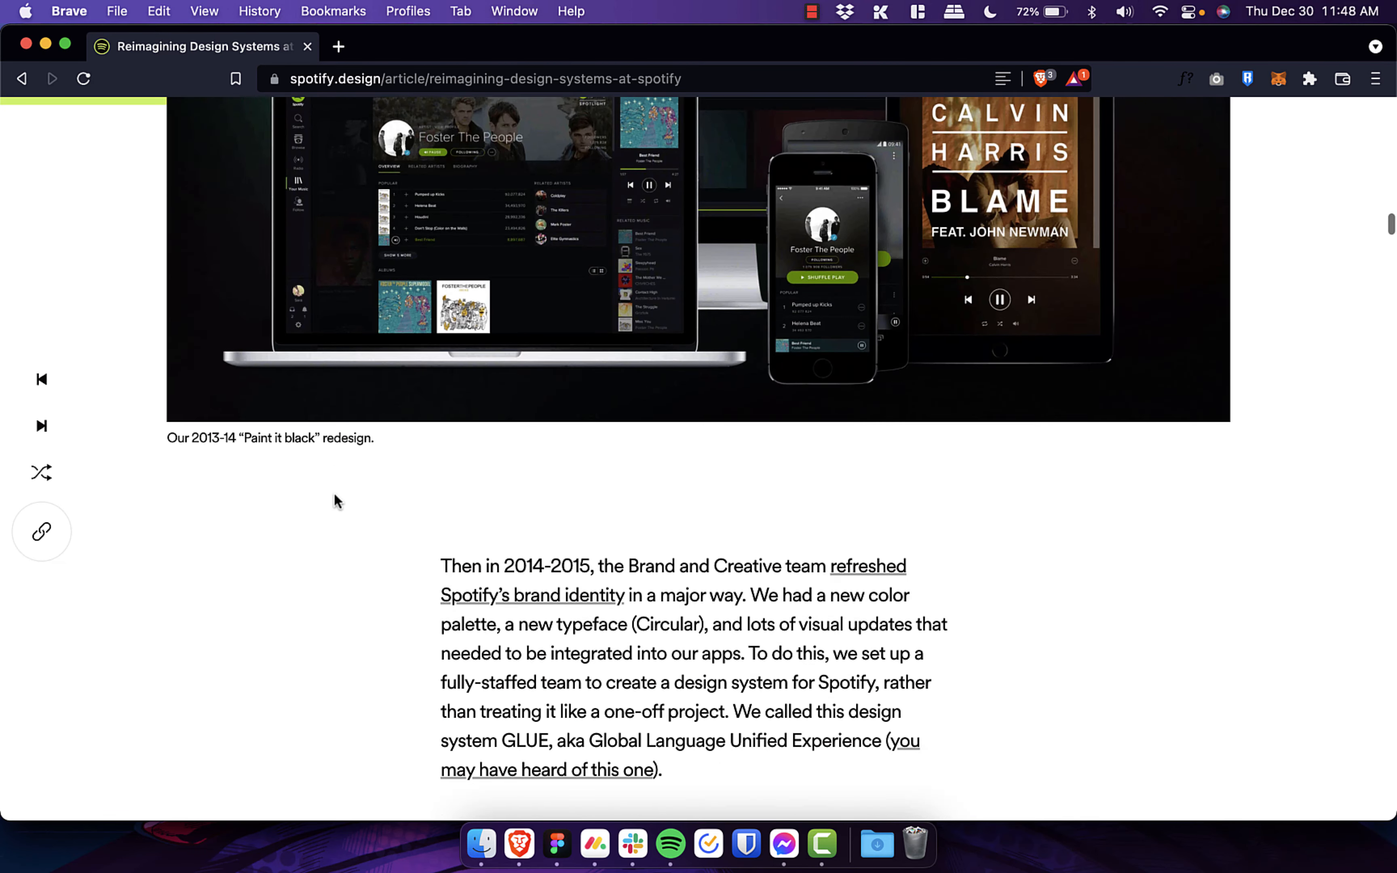
# - Read the Spotify design article's passage on the Circular typeface and look through the Circular Std font web page
pyautogui.scroll(-5, 334, 499)
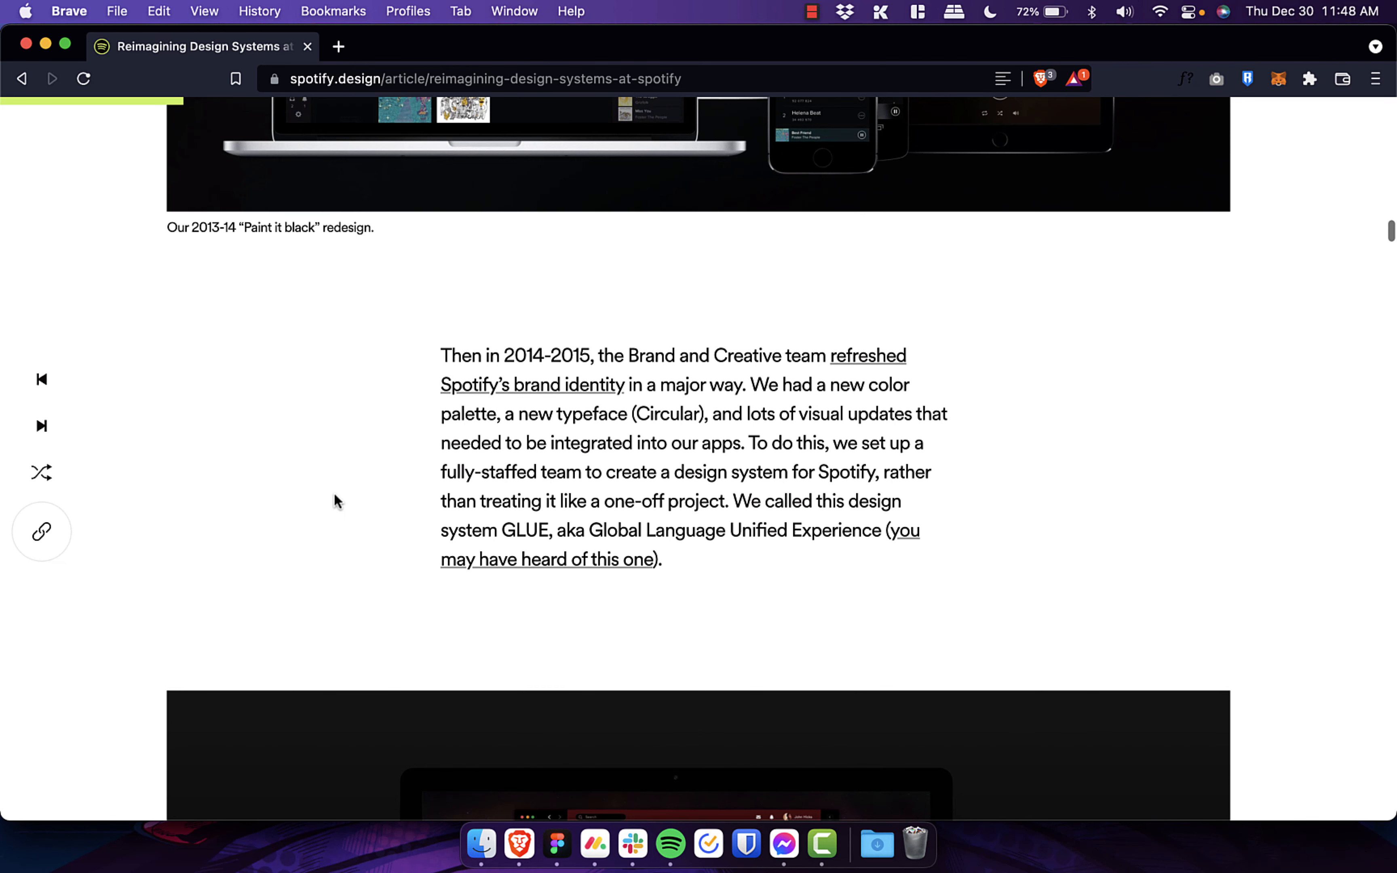
pyautogui.moveTo(502, 414); pyautogui.dragTo(710, 405)
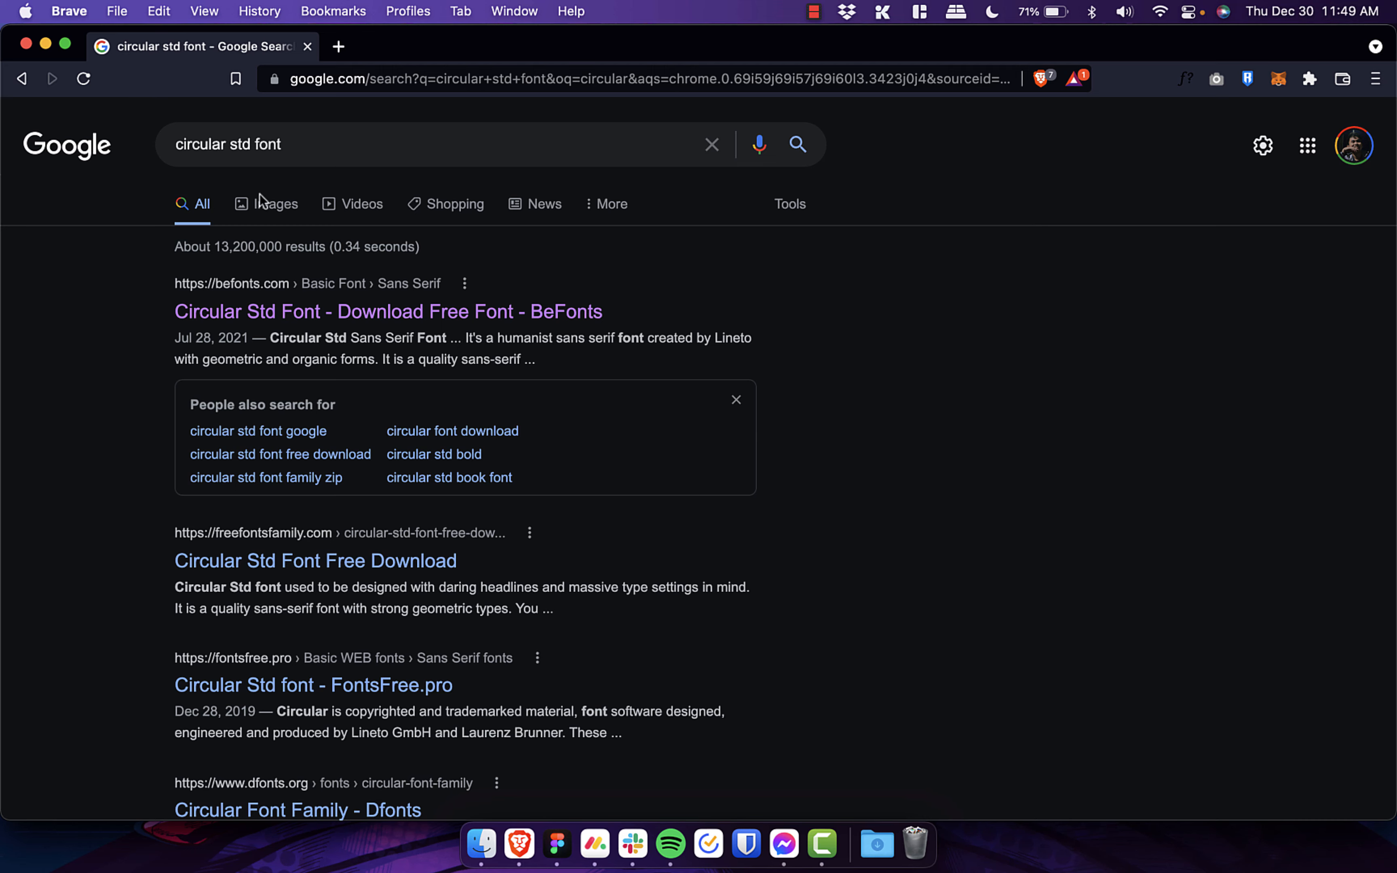
pyautogui.press('super+bracketright')
pyautogui.scroll(-10, 164, 462)
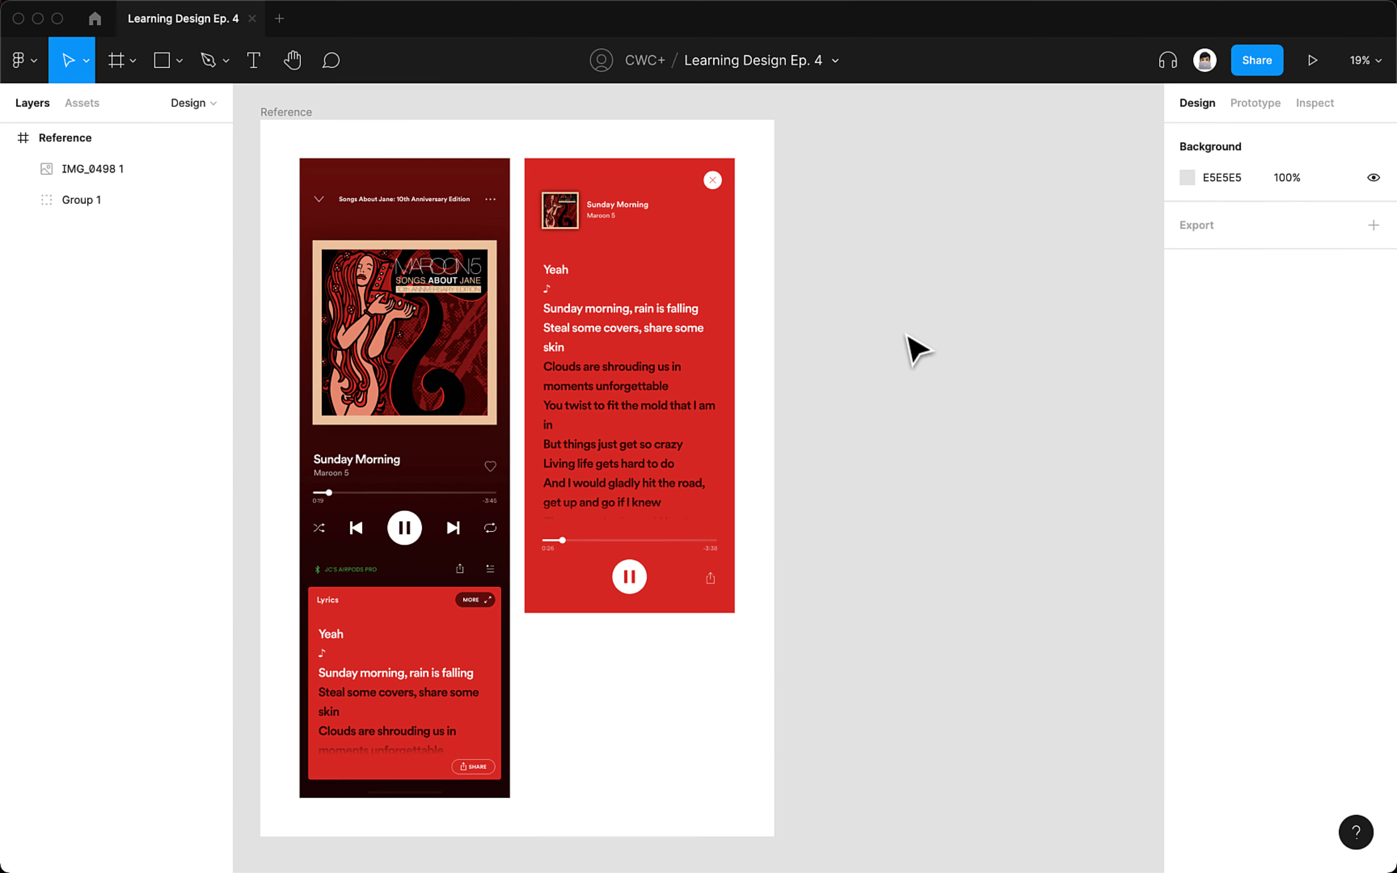
# - Add an iPhone 11 Pro / X frame and place it beside the Reference frame, near its upper edge
pyautogui.press('f')
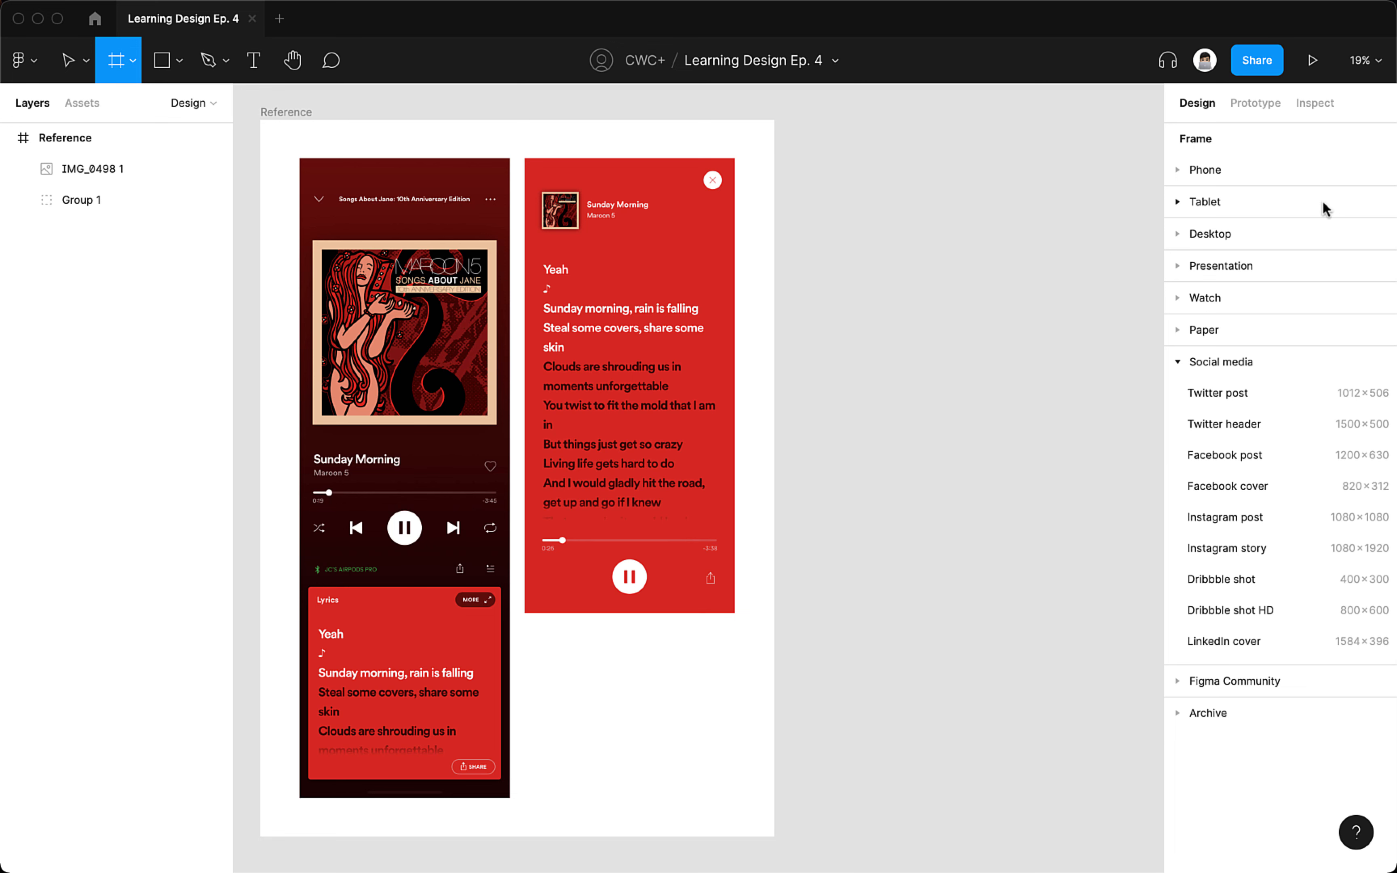
pyautogui.click(1180, 172)
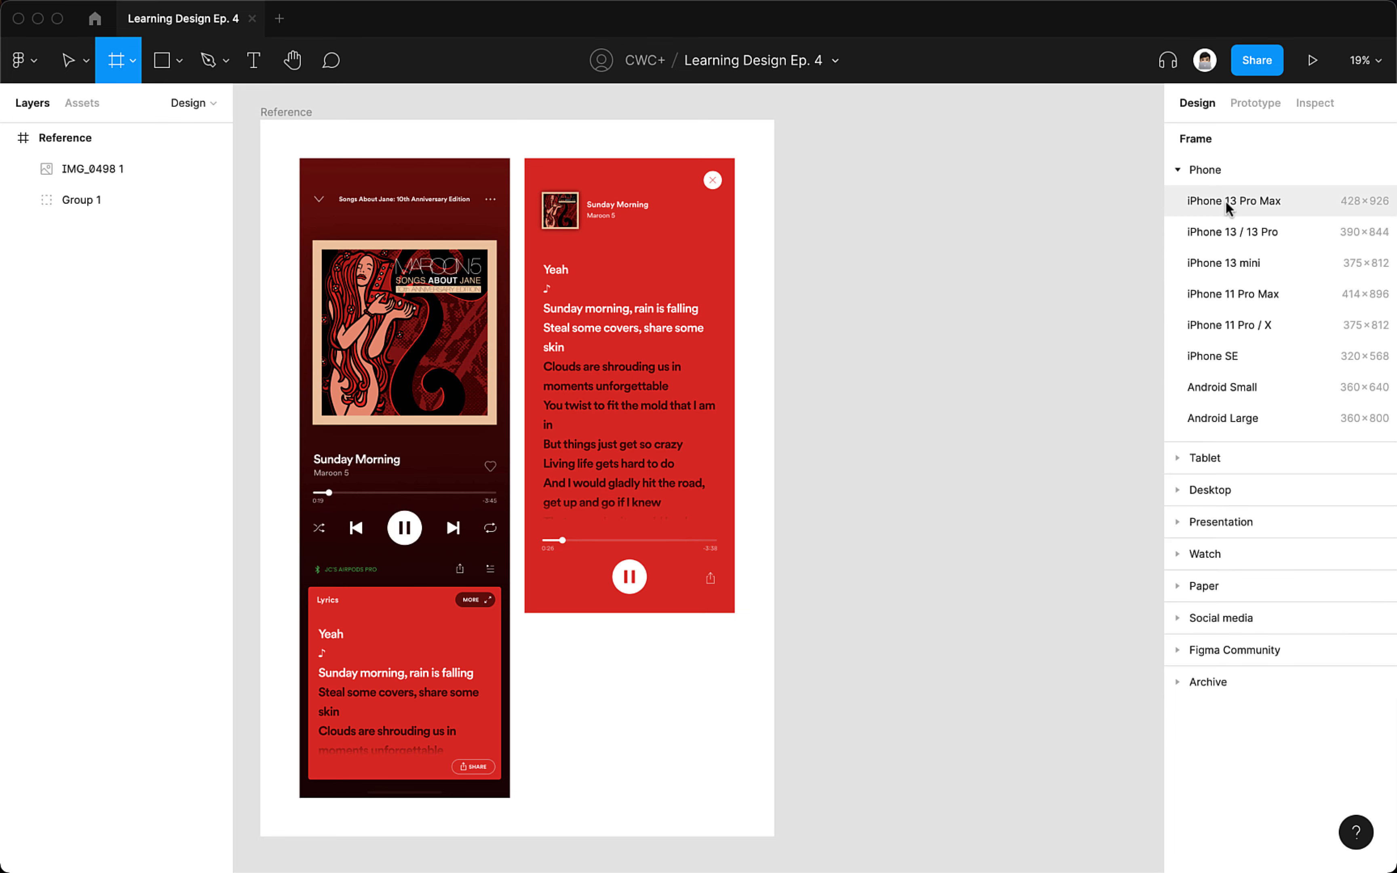
pyautogui.click(1227, 326)
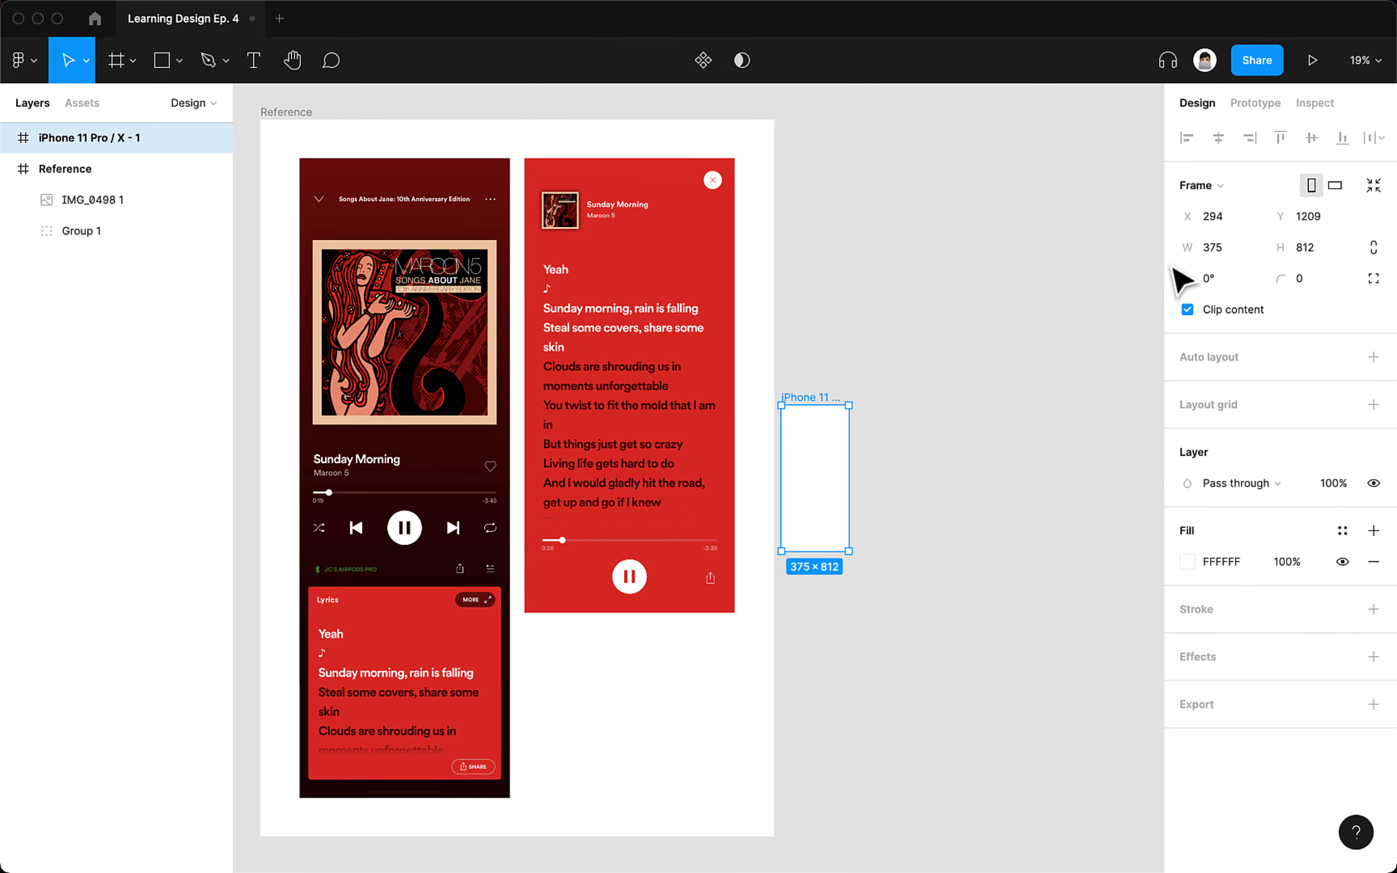
pyautogui.moveTo(829, 396); pyautogui.dragTo(855, 176)
pyautogui.click(900, 176)
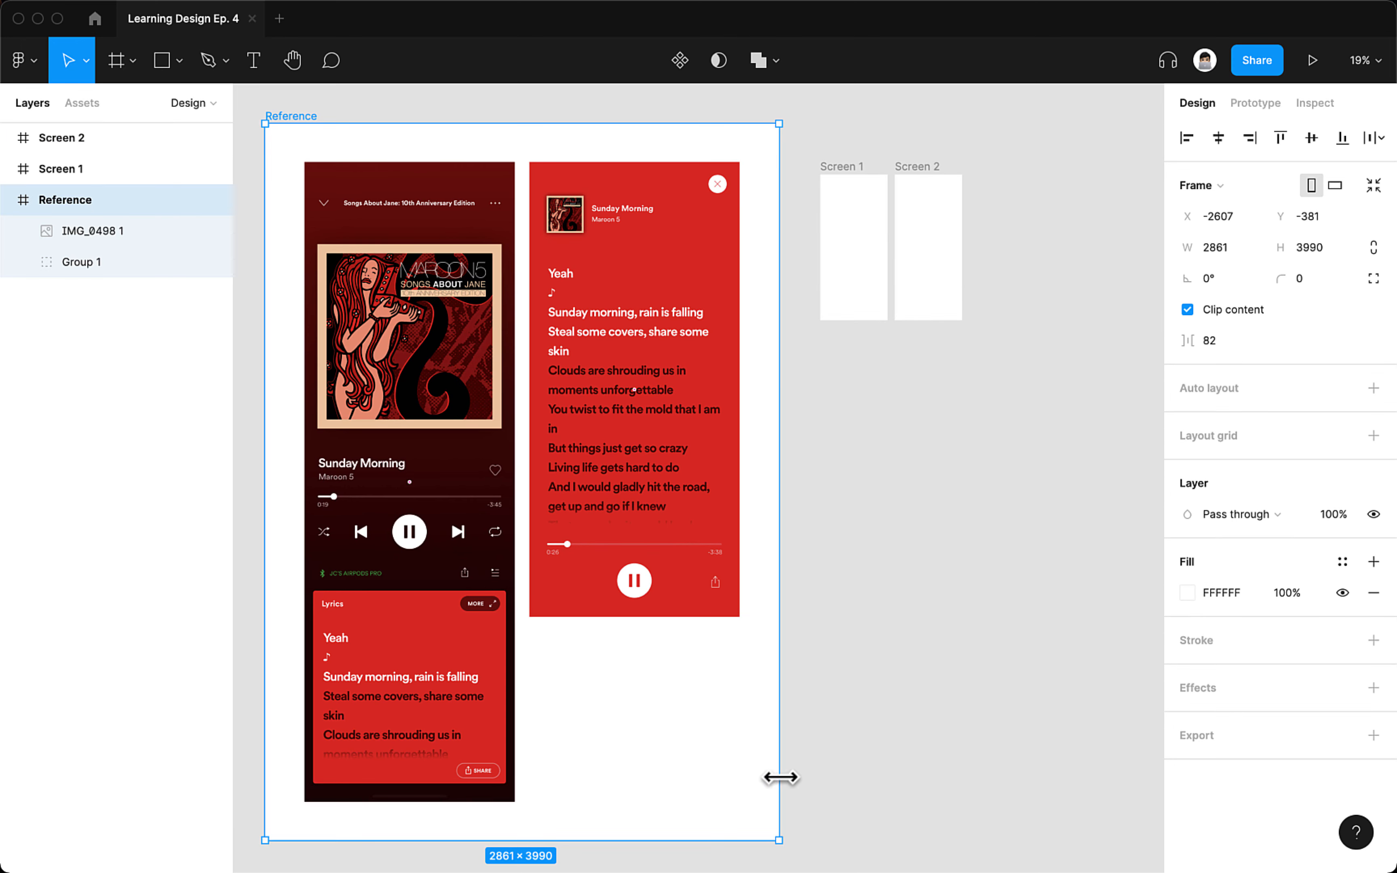
# - Set the horizontal and vertical constraints of both reference images in the Reference frame to Scale
pyautogui.moveTo(781, 761); pyautogui.dragTo(699, 726)
pyautogui.press('super+z')
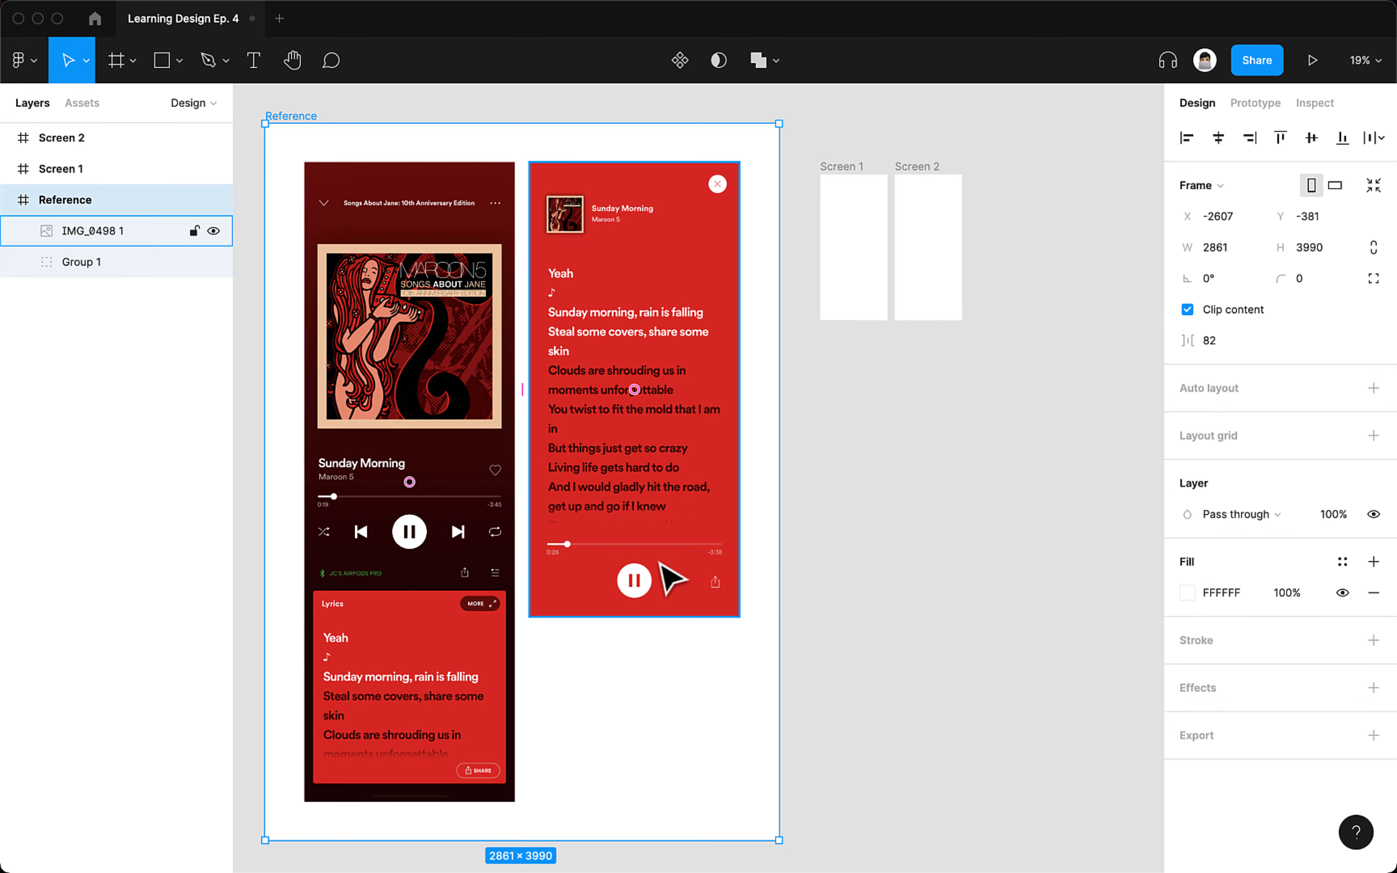
pyautogui.click(601, 546)
pyautogui.keyDown('shift'); pyautogui.click(468, 534); pyautogui.keyUp('shift')
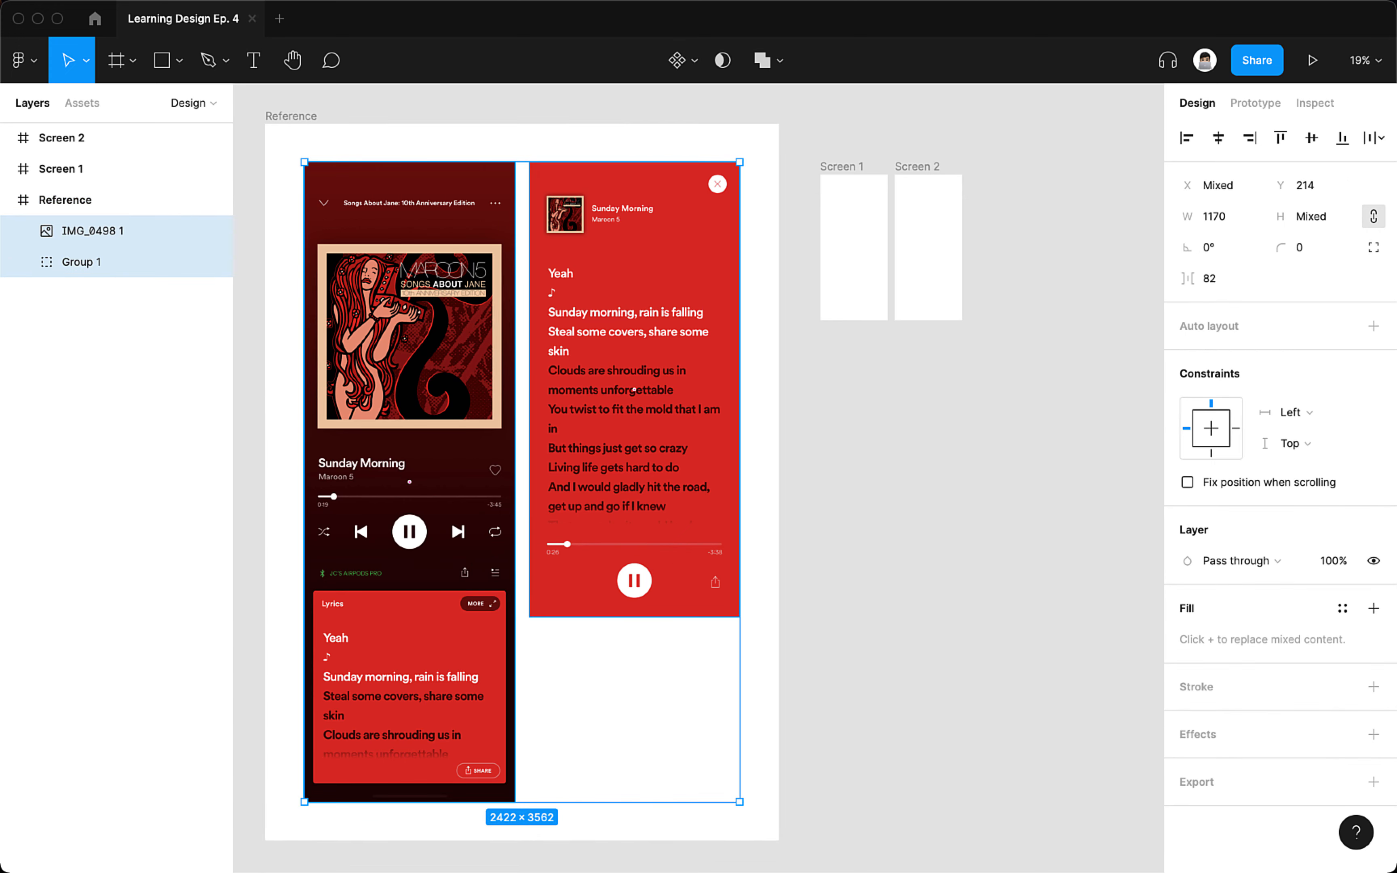
pyautogui.click(1302, 413)
pyautogui.click(1305, 506)
pyautogui.click(1308, 453)
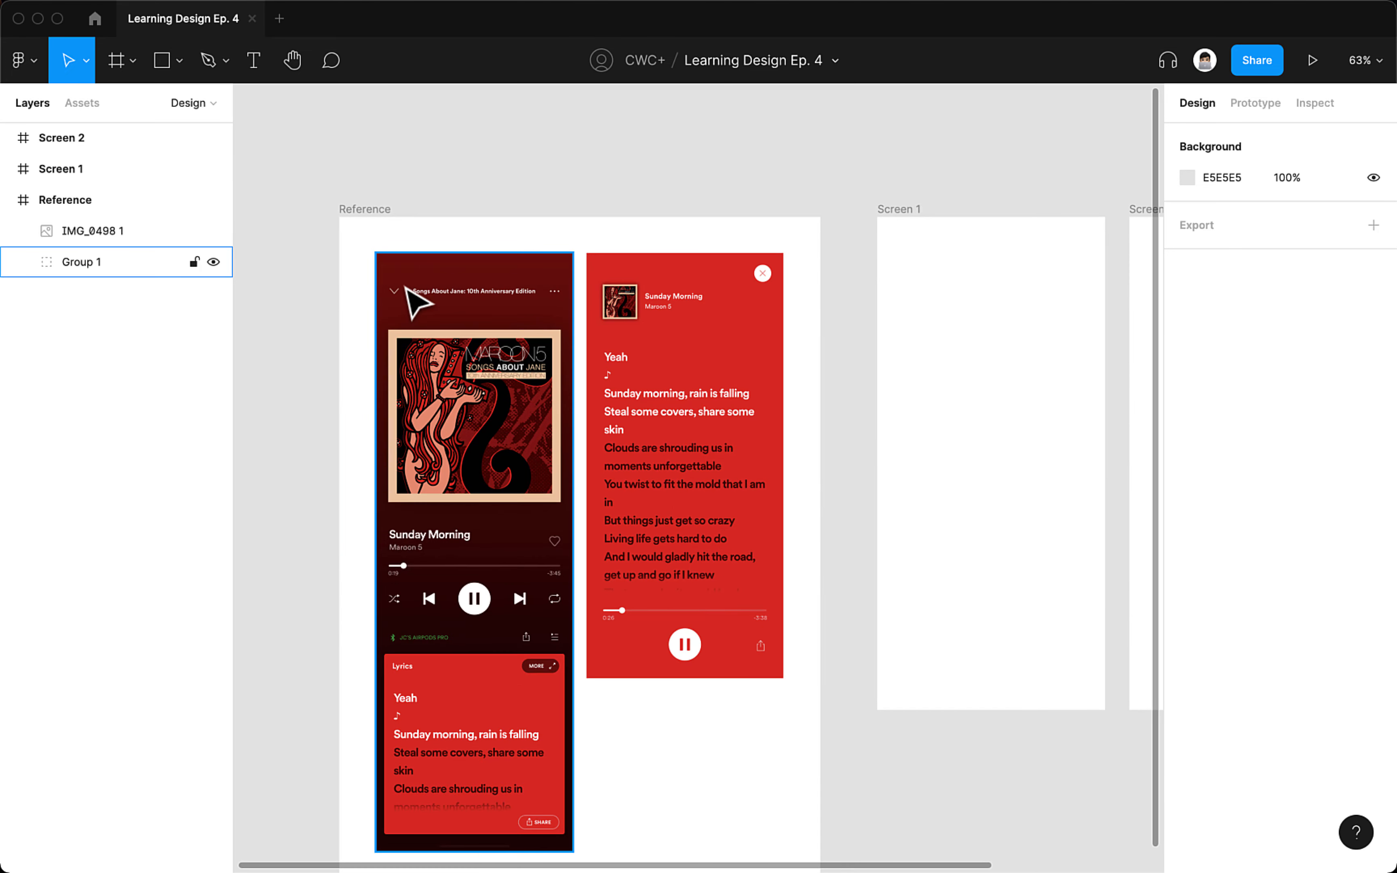
pyautogui.click(407, 289)
pyautogui.moveTo(520, 302); pyautogui.dragTo(461, 303)
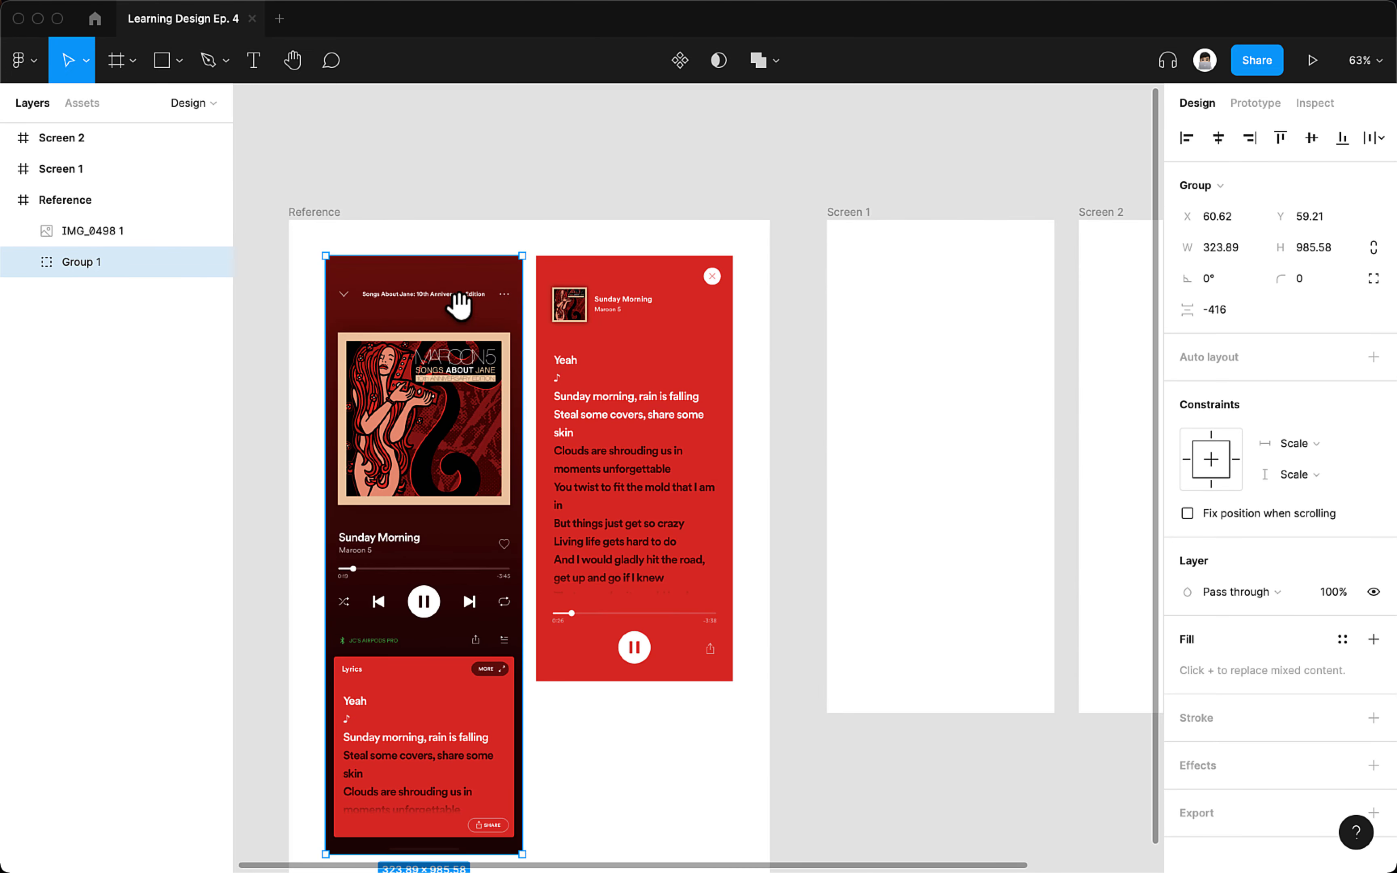
pyautogui.moveTo(763, 234); pyautogui.dragTo(746, 187)
pyautogui.click(738, 184)
pyautogui.scroll(-2, 739, 198)
pyautogui.press('i')
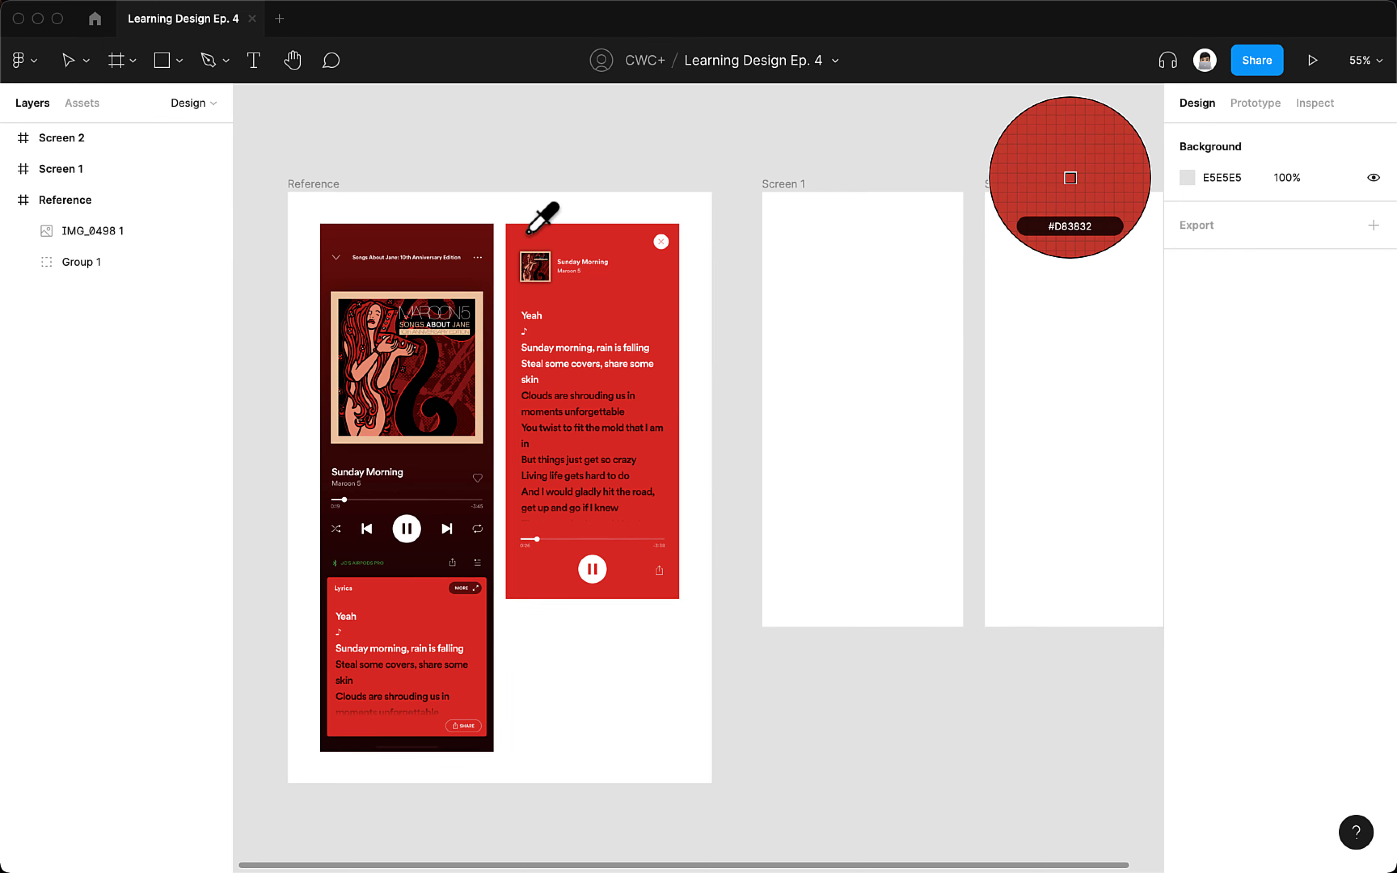
pyautogui.press('Escape')
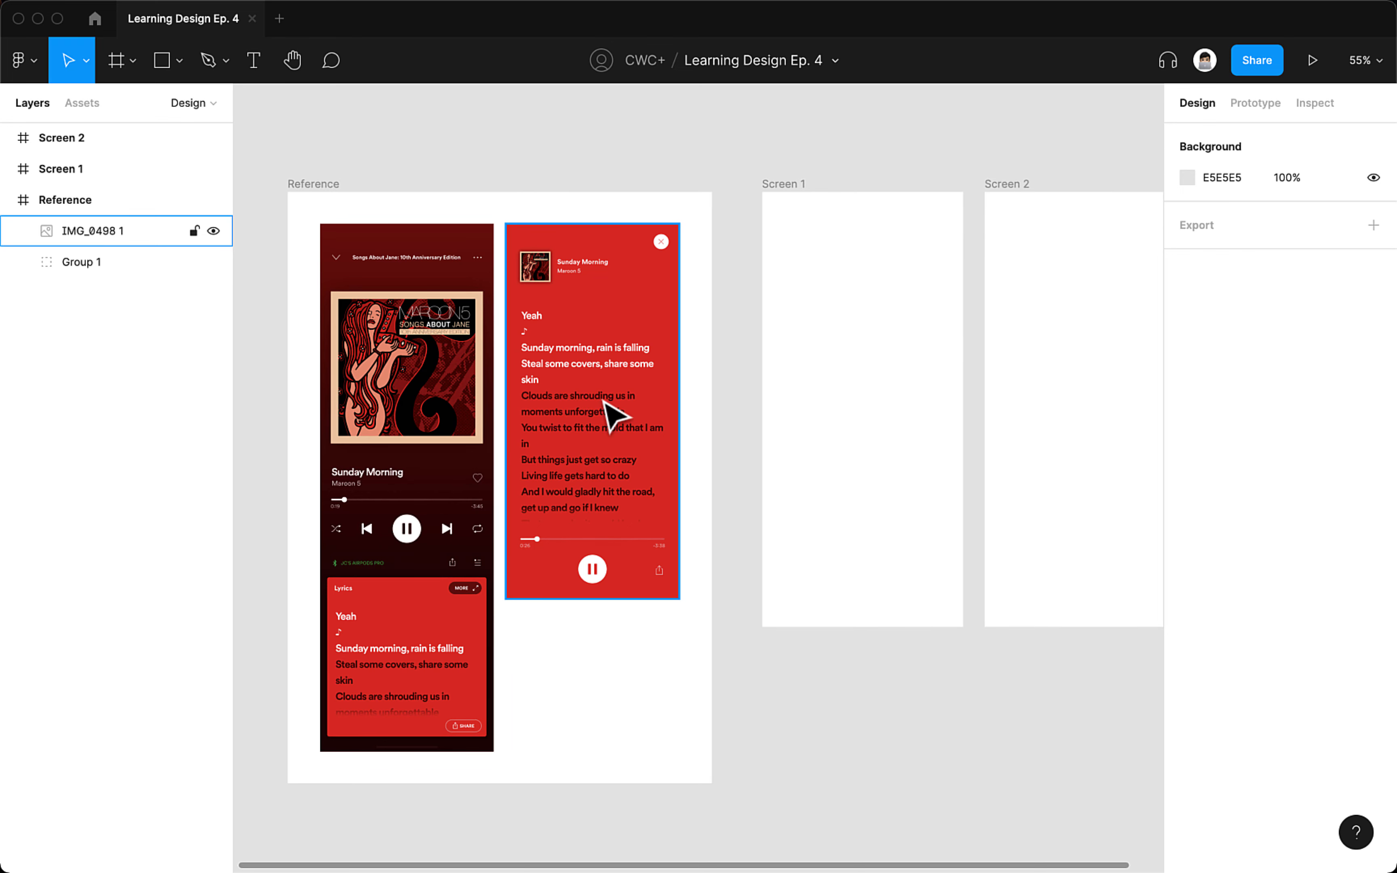
# - Draw a 49 × 49 square above Screen 1 and fill it with dark red 711D18 sampled from the top of the player reference
pyautogui.press('r')
pyautogui.moveTo(764, 105); pyautogui.dragTo(790, 137)
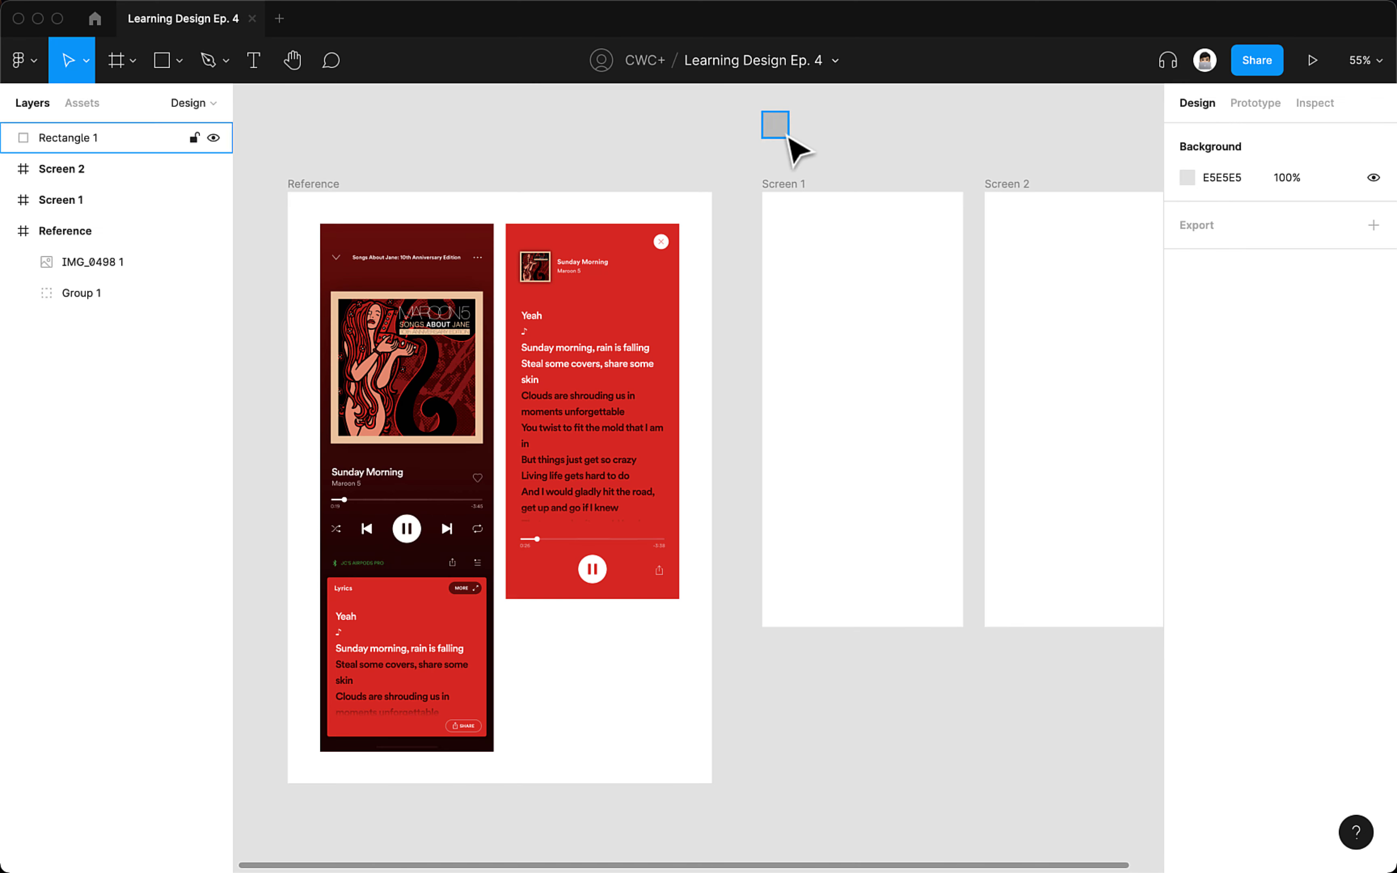
pyautogui.click(776, 127)
pyautogui.press('i')
pyautogui.click(477, 242)
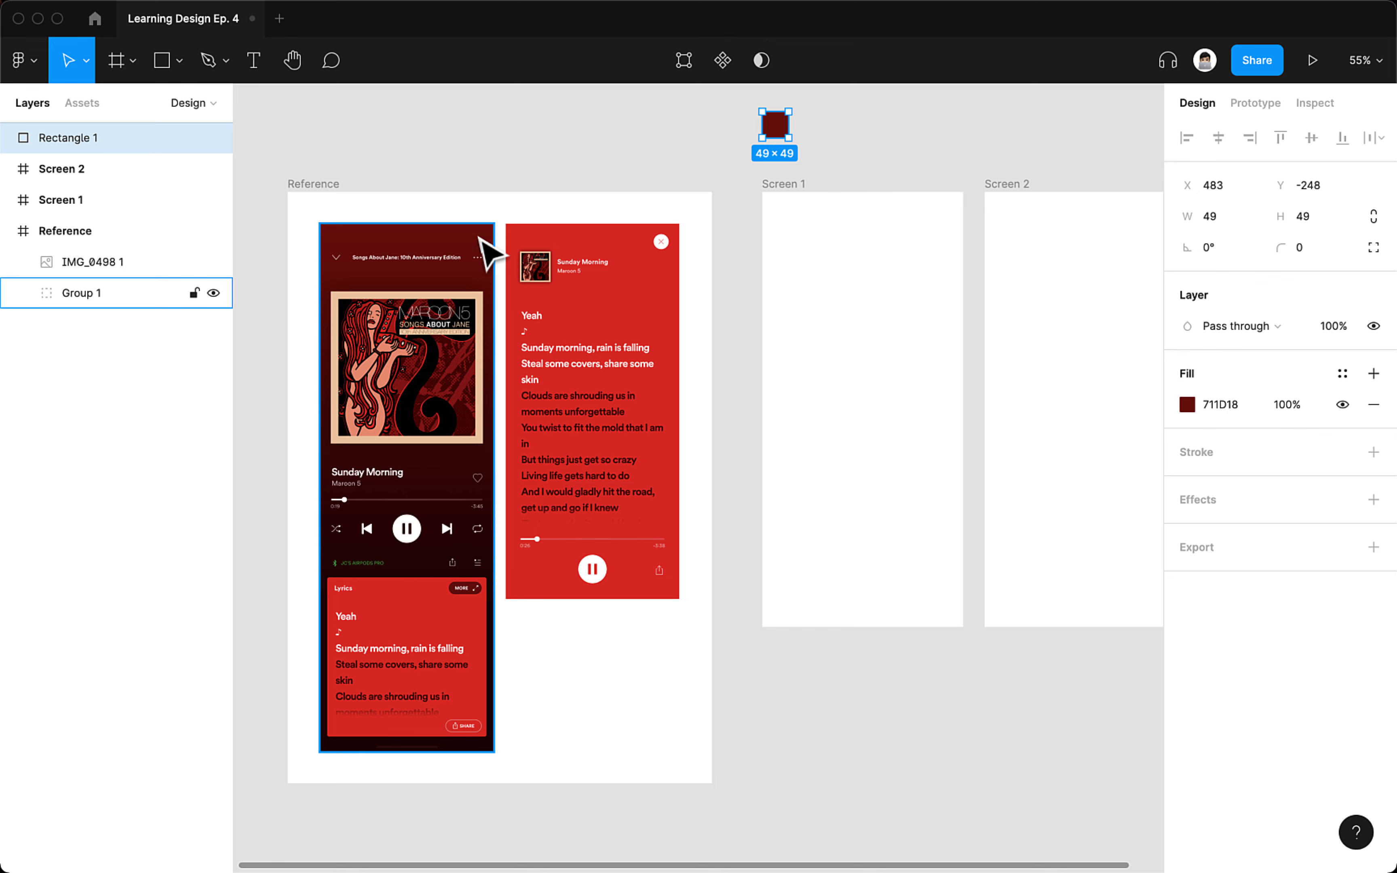
pyautogui.click(842, 162)
# - Duplicate the dark red swatch beside itself and fill the copy with near-black 290907 sampled from the bottom of the player reference
pyautogui.moveTo(792, 134)
pyautogui.mouseDown()
pyautogui.moveTo(808, 138)
pyautogui.moveTo(807, 125)
pyautogui.mouseUp()
pyautogui.press('i')
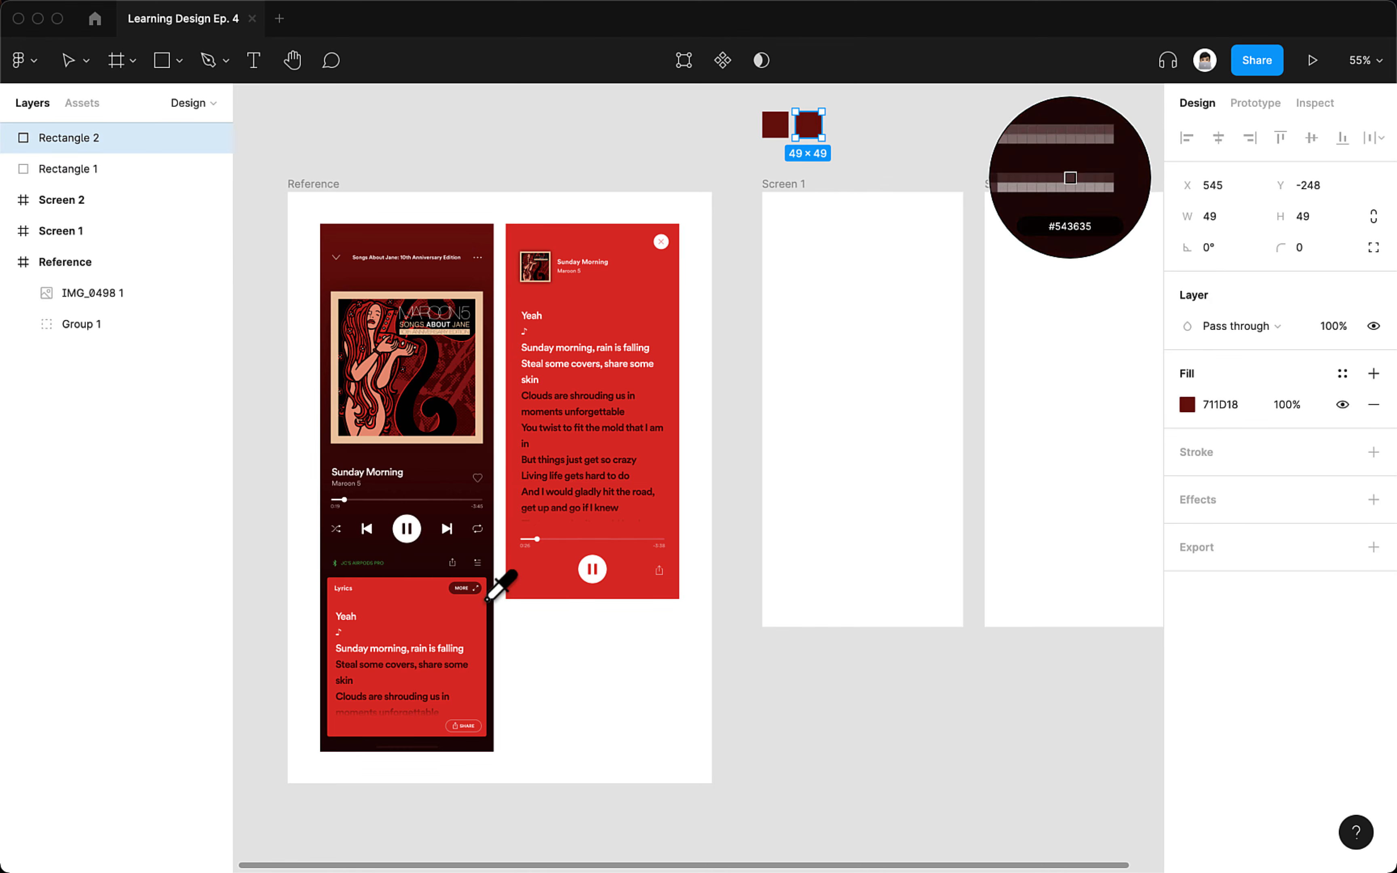
pyautogui.click(488, 742)
pyautogui.click(940, 749)
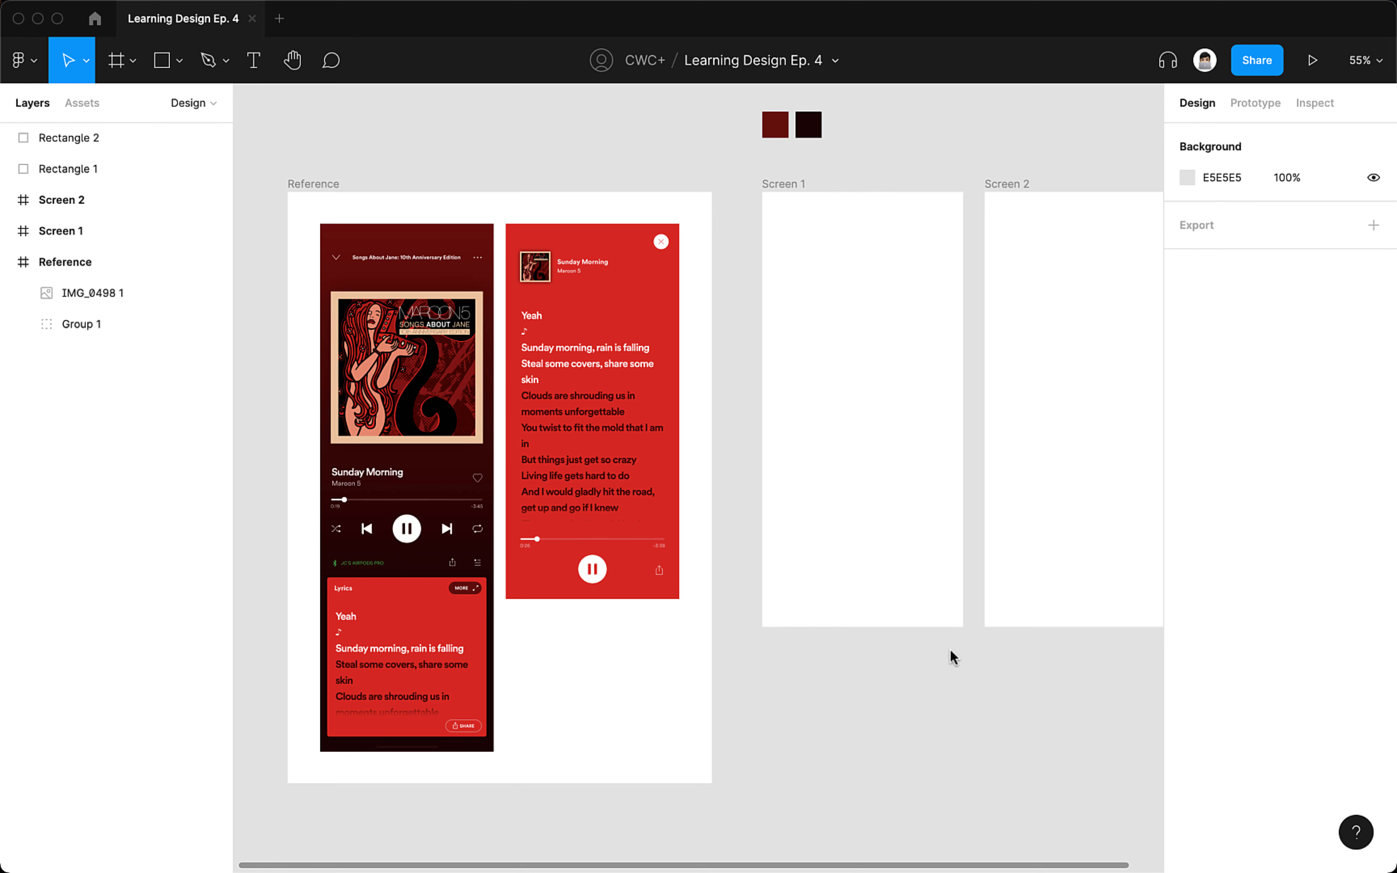
# - Duplicate the near-black swatch to make a third one and change its fill from solid to a linear gradient
pyautogui.moveTo(814, 128); pyautogui.dragTo(851, 137)
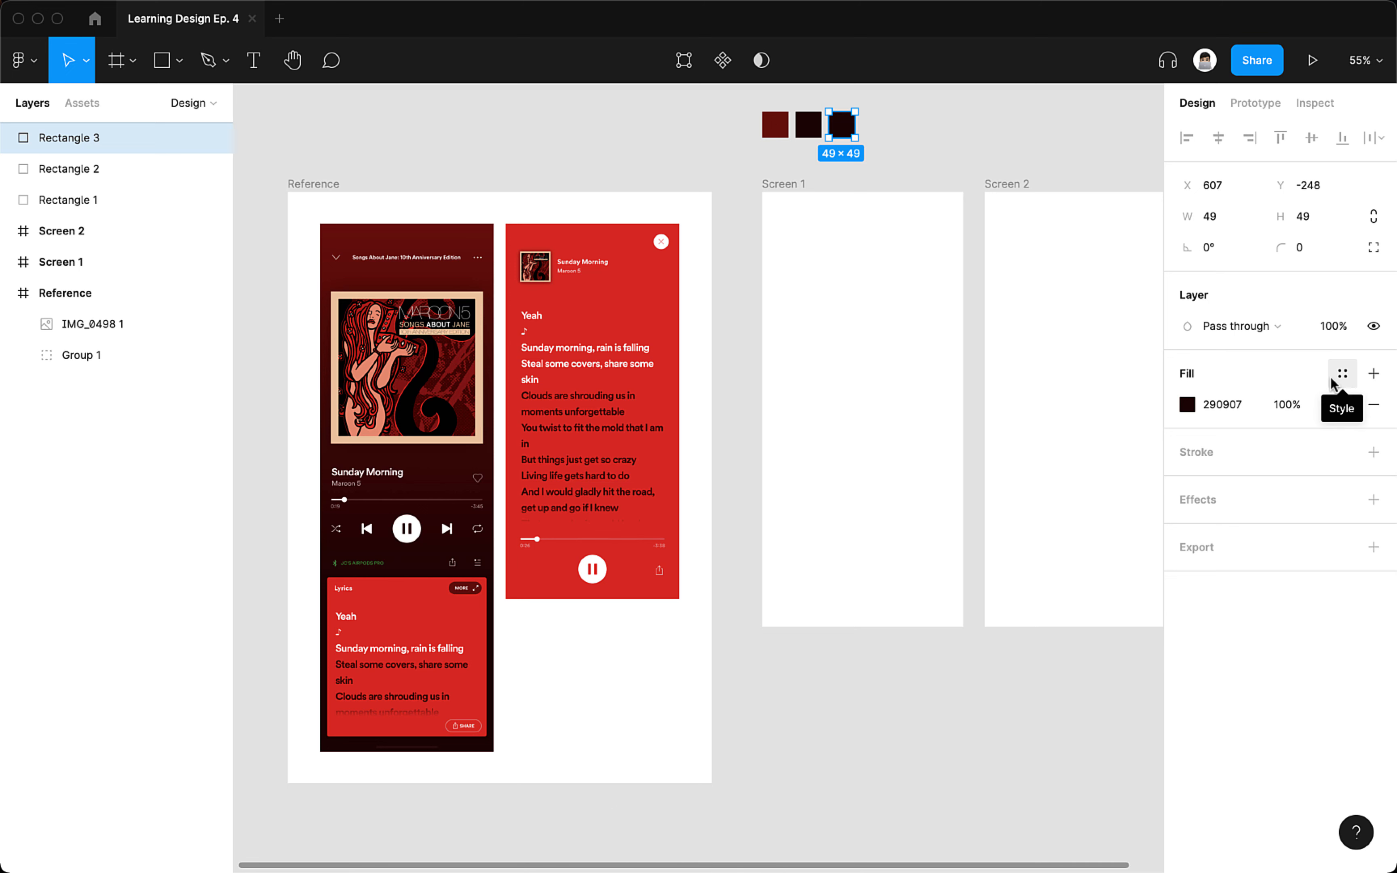
pyautogui.click(1187, 404)
pyautogui.click(967, 368)
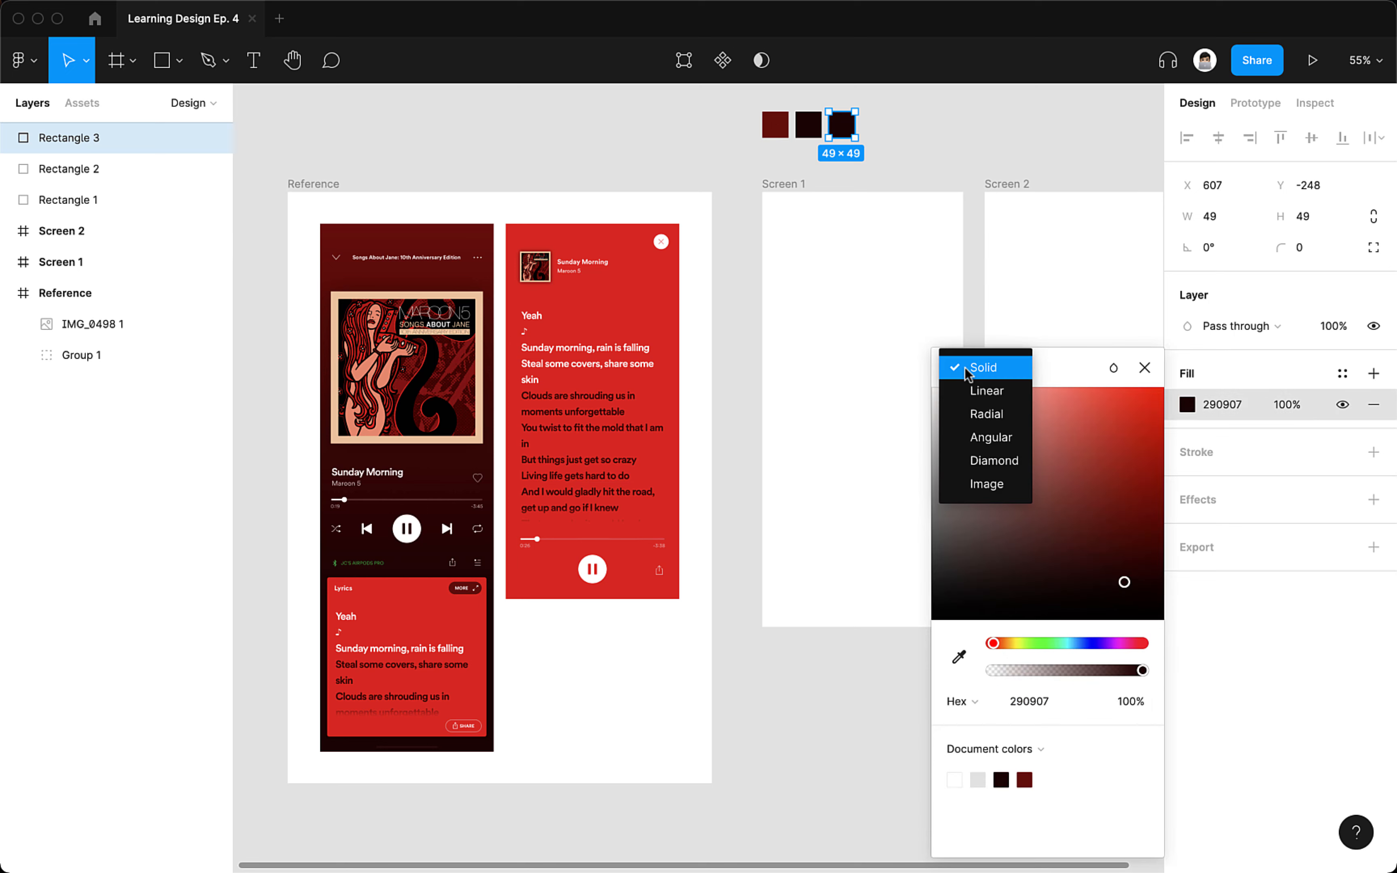
pyautogui.click(987, 392)
# - Set the third swatch's gradient stops to 711D18 and 290907, sampled from the dark red and near-black swatches
pyautogui.click(956, 342)
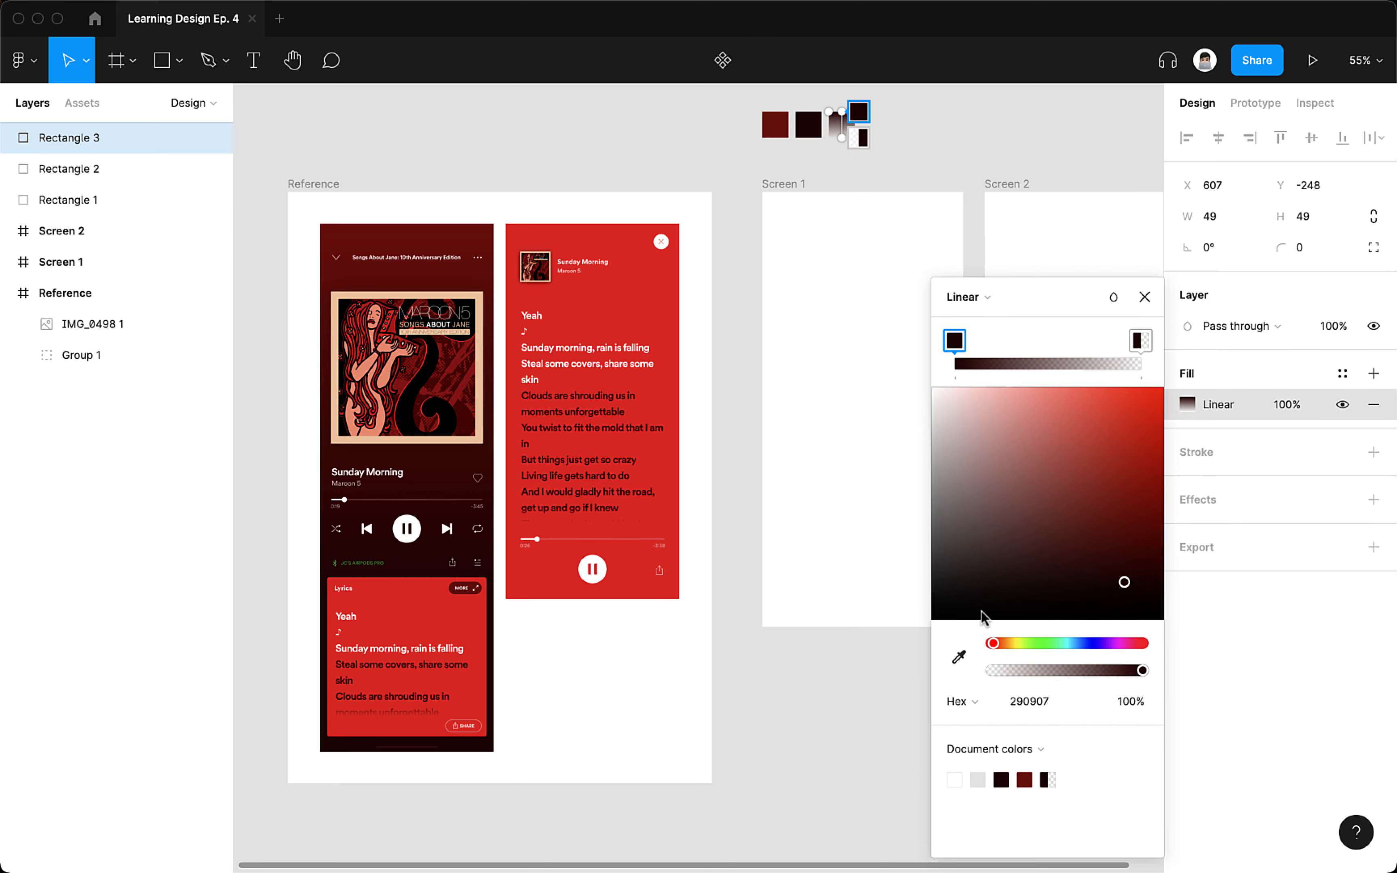
pyautogui.click(958, 656)
pyautogui.click(777, 122)
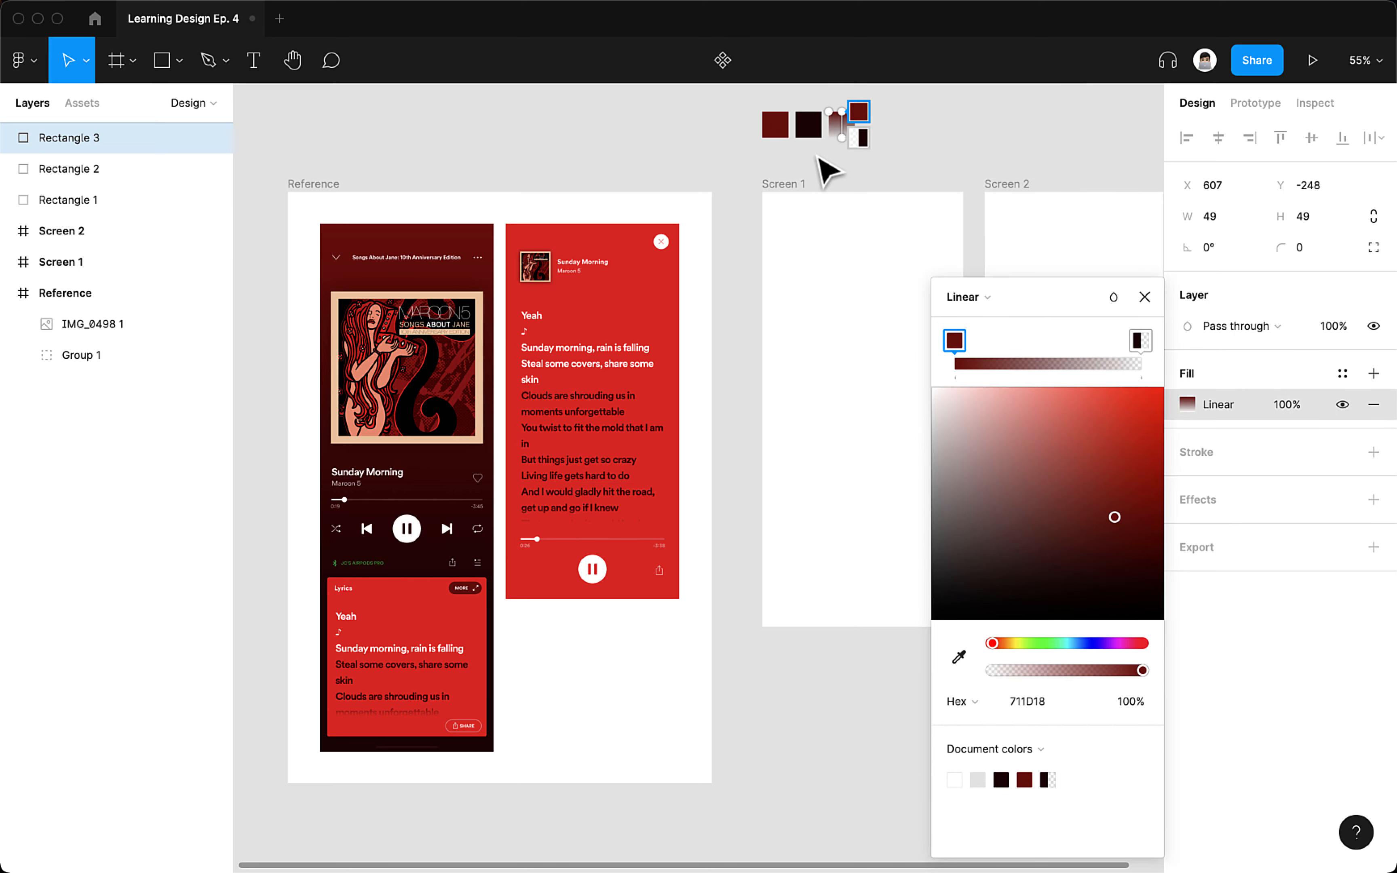
pyautogui.click(1140, 341)
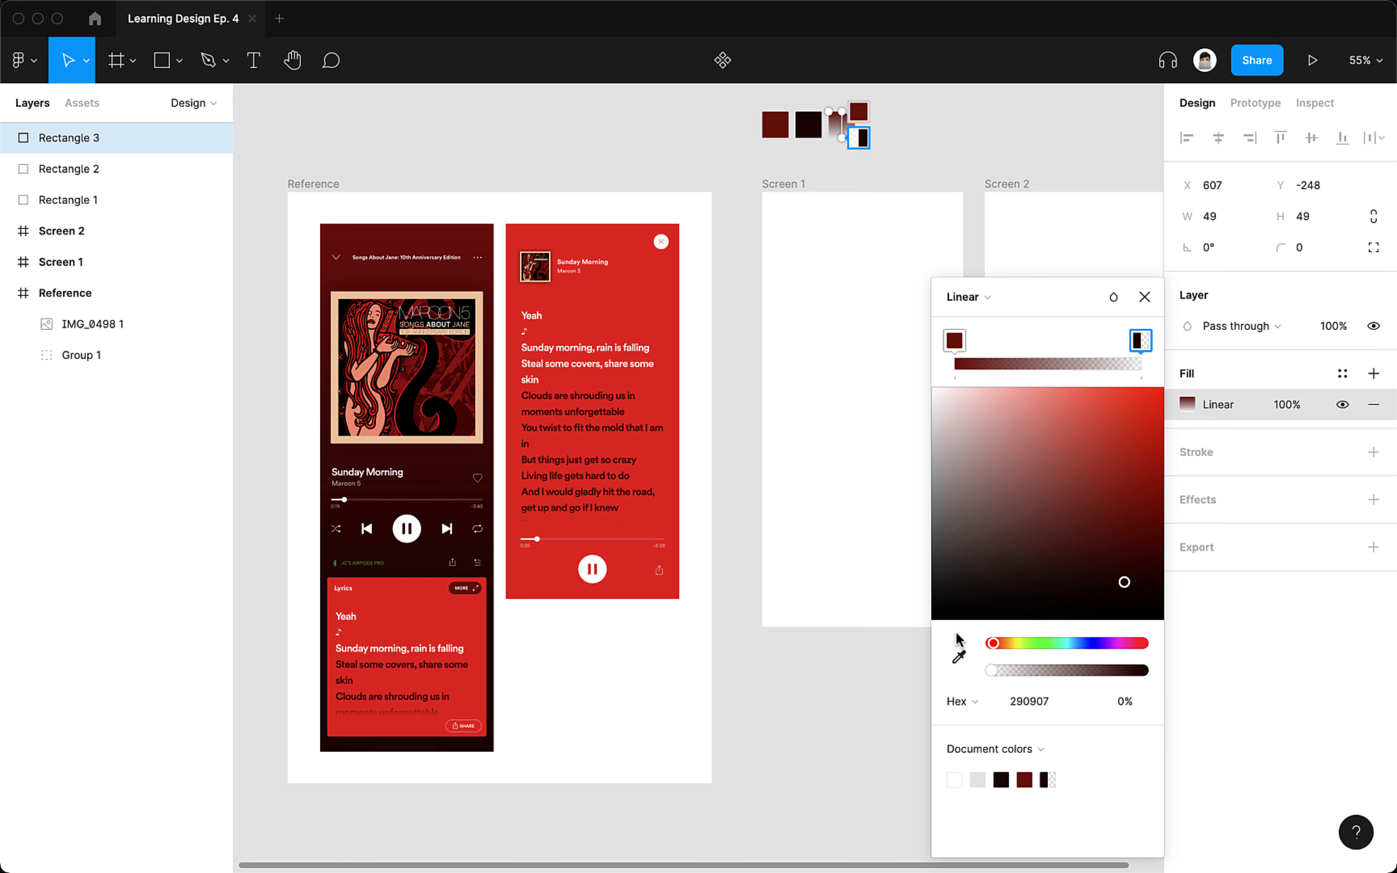
pyautogui.click(958, 657)
pyautogui.click(809, 124)
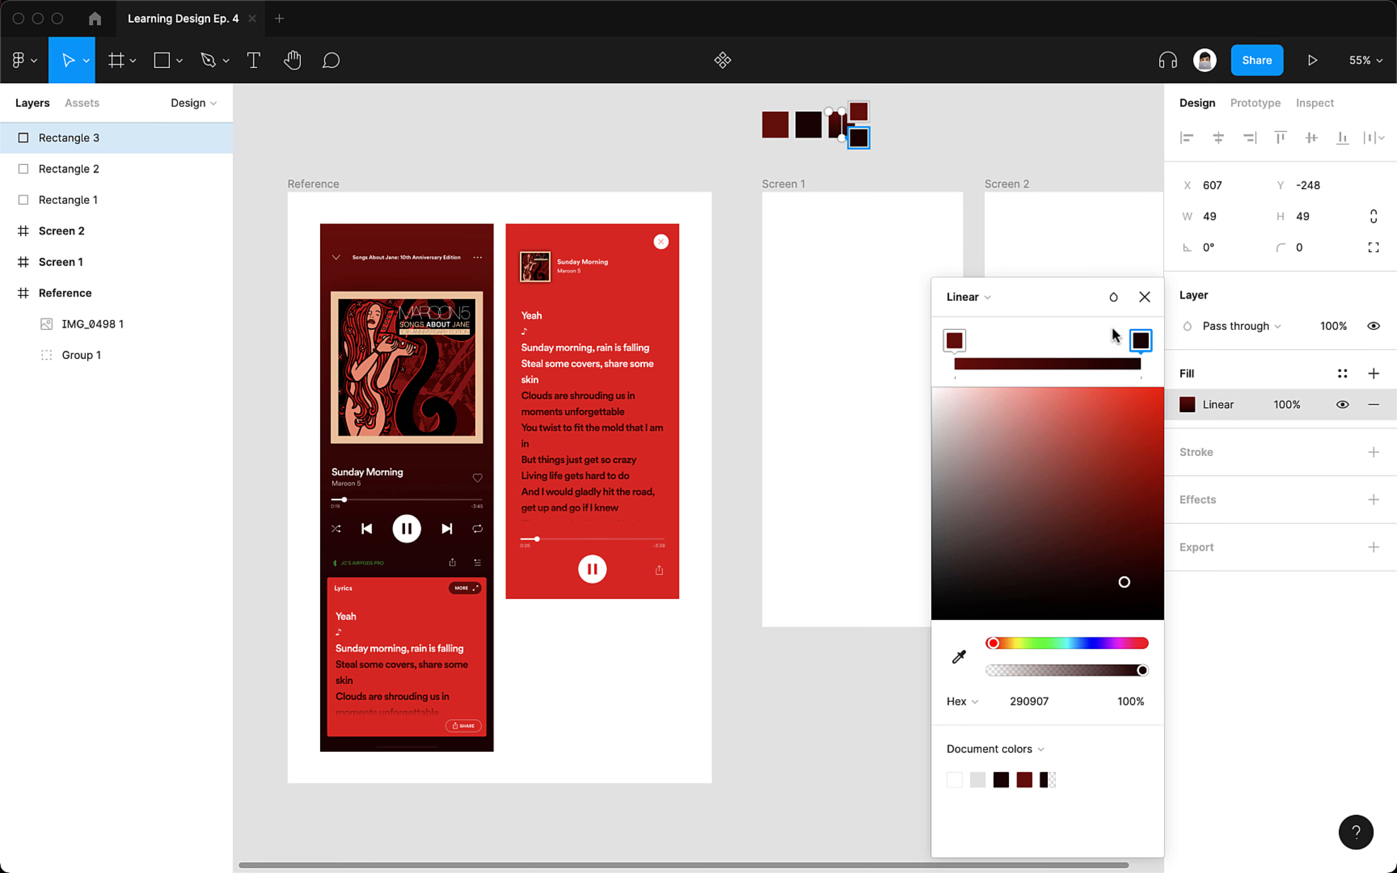
pyautogui.click(1332, 369)
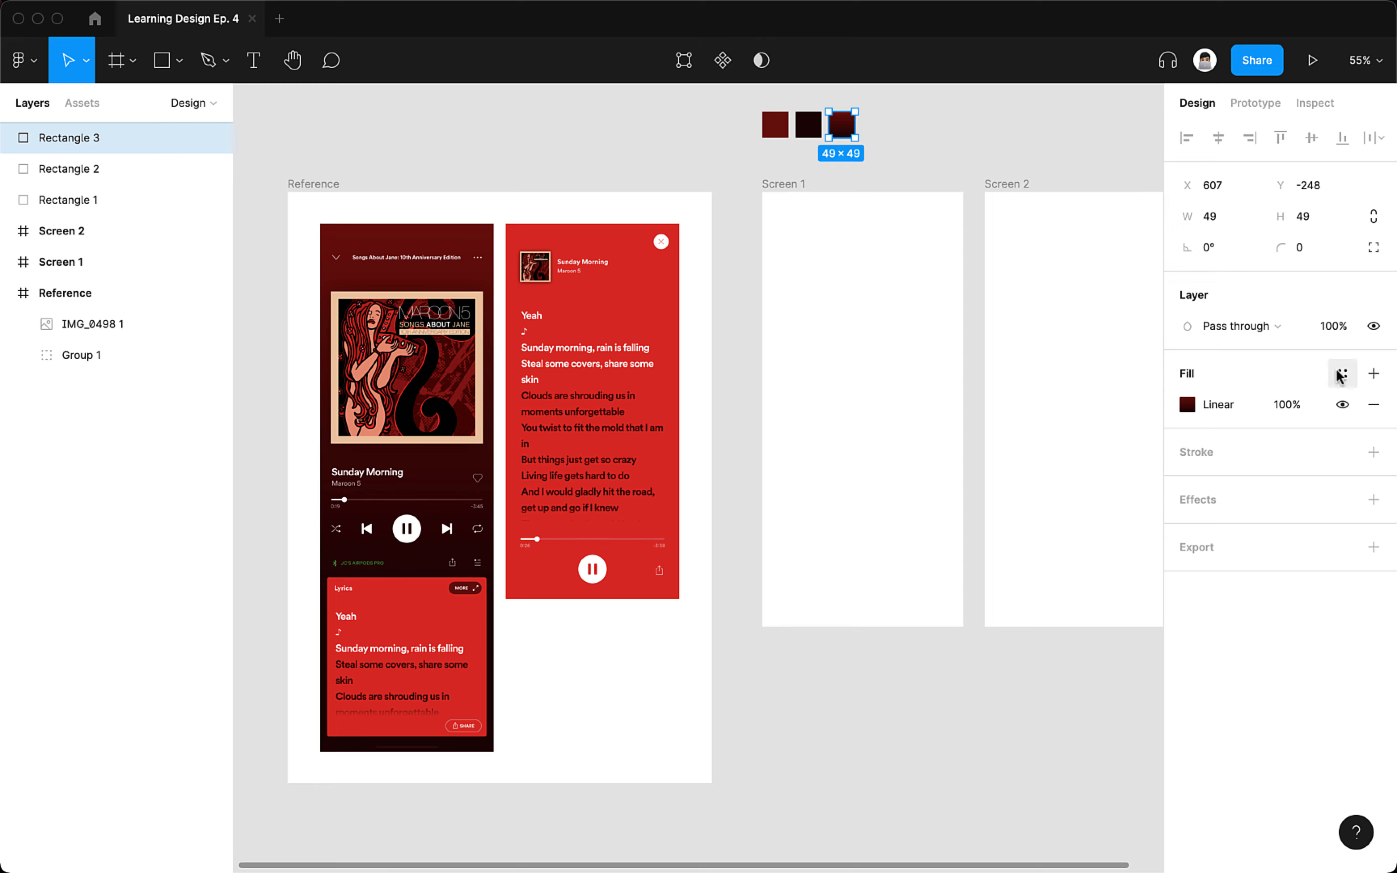
# - Save the third swatch's gradient fill as a color style named Base Gradient
pyautogui.click(1342, 375)
pyautogui.click(1366, 408)
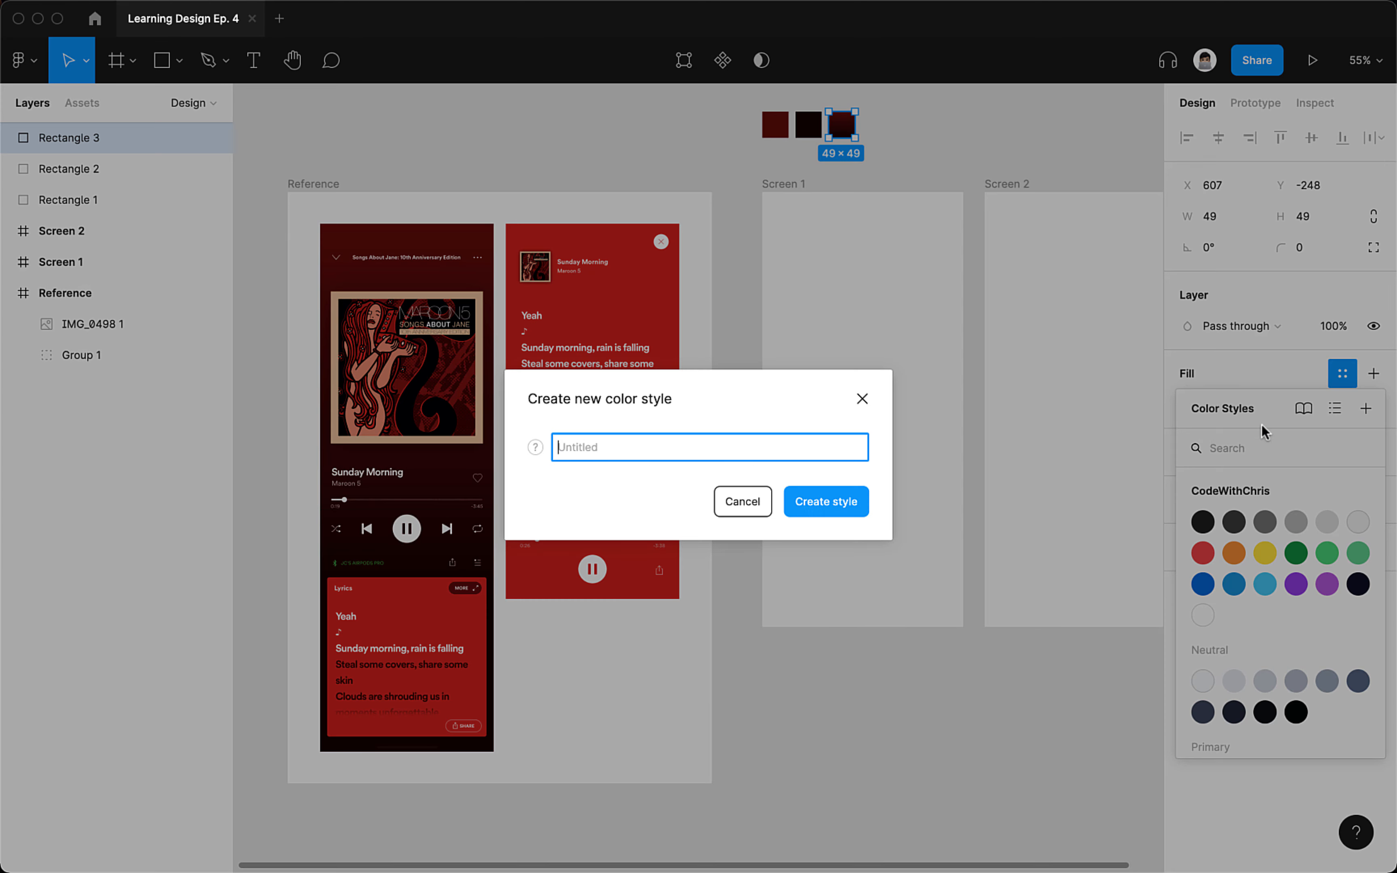
pyautogui.write('Gradie')
pyautogui.hotkey('alt', 'BackSpace')
pyautogui.write('B')
pyautogui.press('Return')
pyautogui.click(1010, 142)
# - Apply the Base Gradient color style to the Screen 1 frame's fill
pyautogui.click(917, 271)
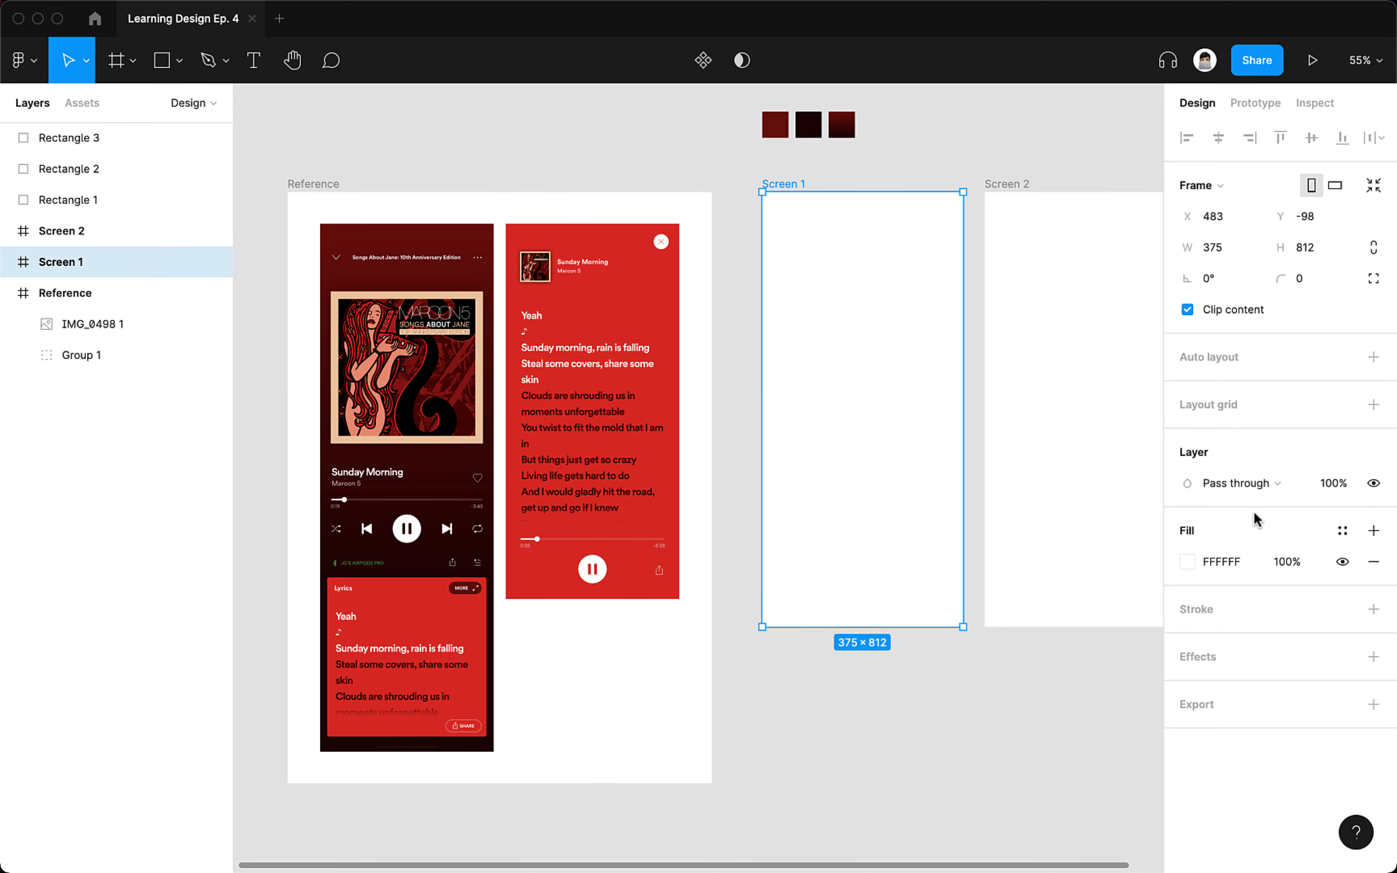
pyautogui.click(1343, 532)
pyautogui.click(1203, 601)
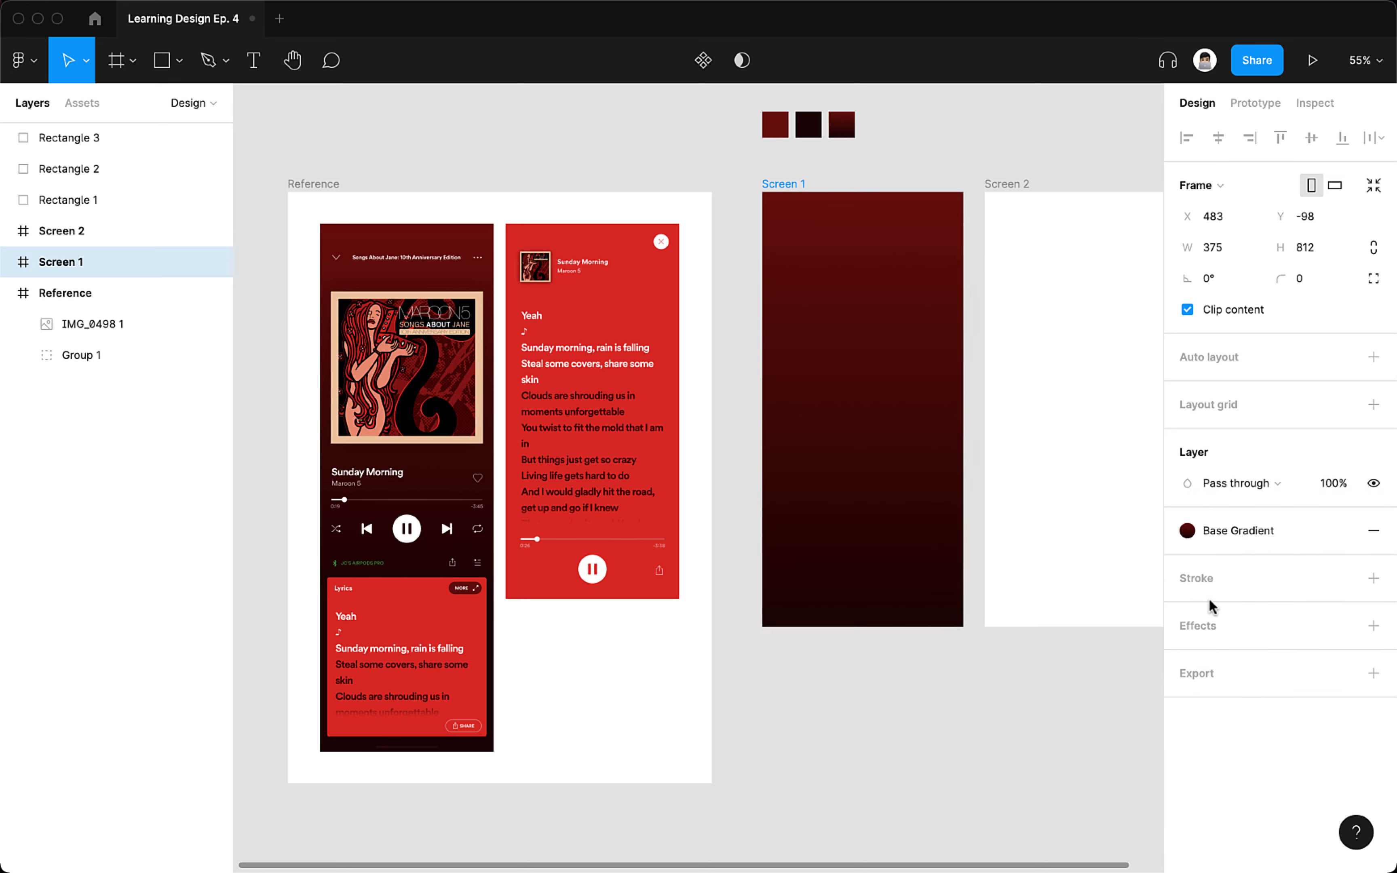
# - Lock the Group 1 reference screenshot layer inside the Reference frame
pyautogui.click(1016, 679)
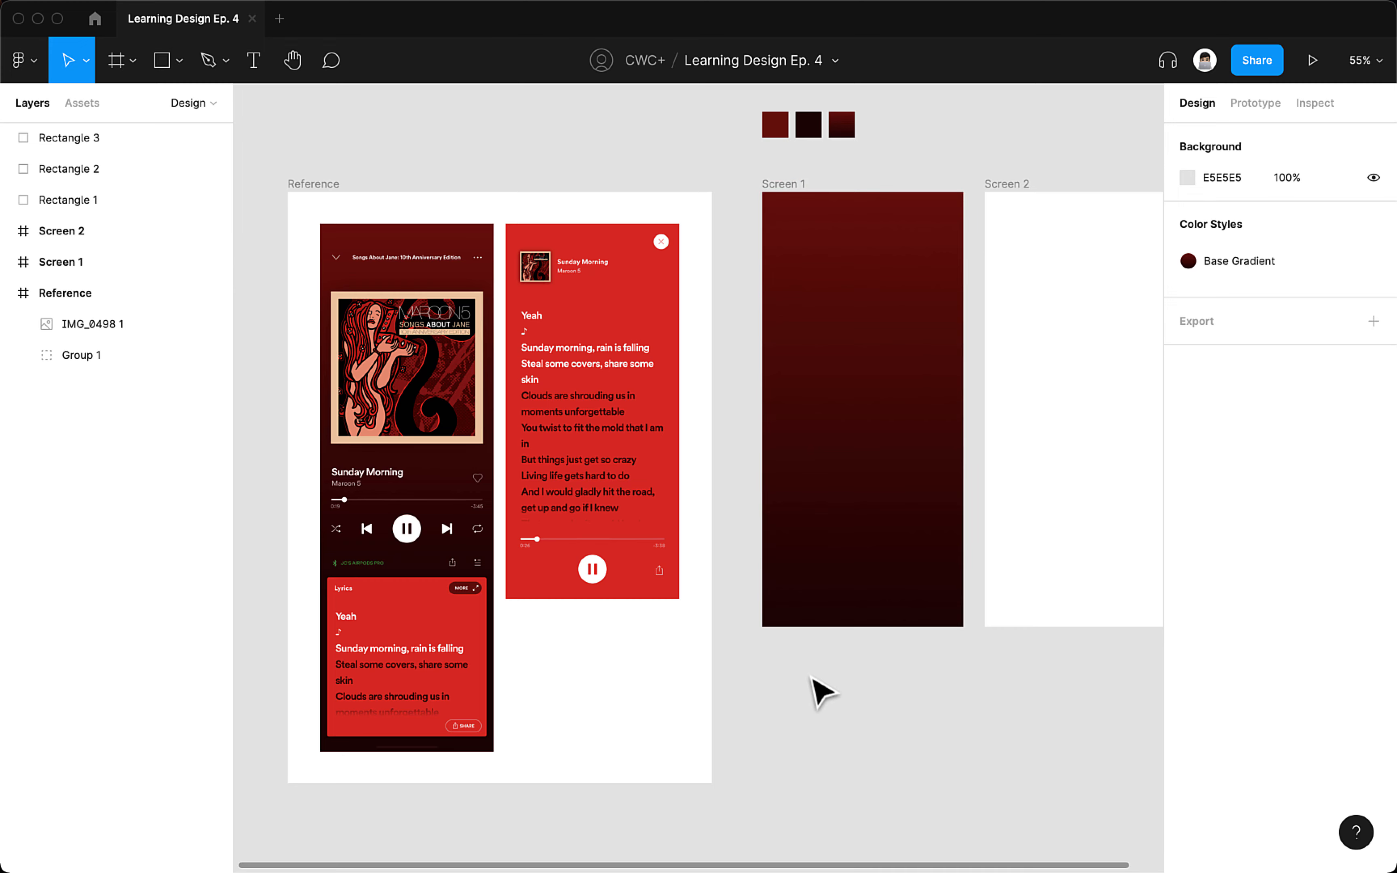
pyautogui.click(337, 252)
pyautogui.scroll(5, 337, 252)
pyautogui.scroll(3, 336, 250)
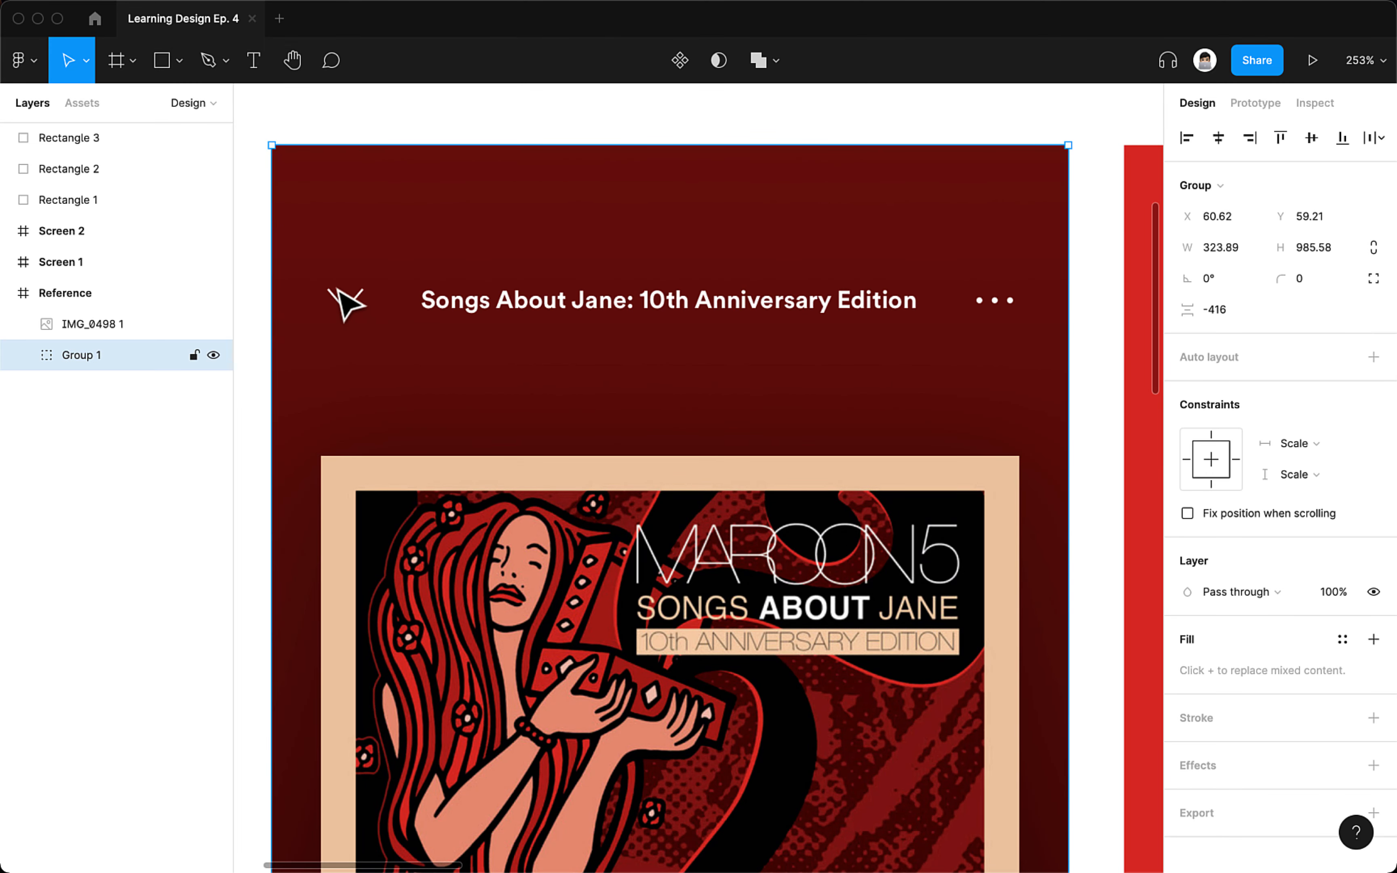
pyautogui.click(194, 357)
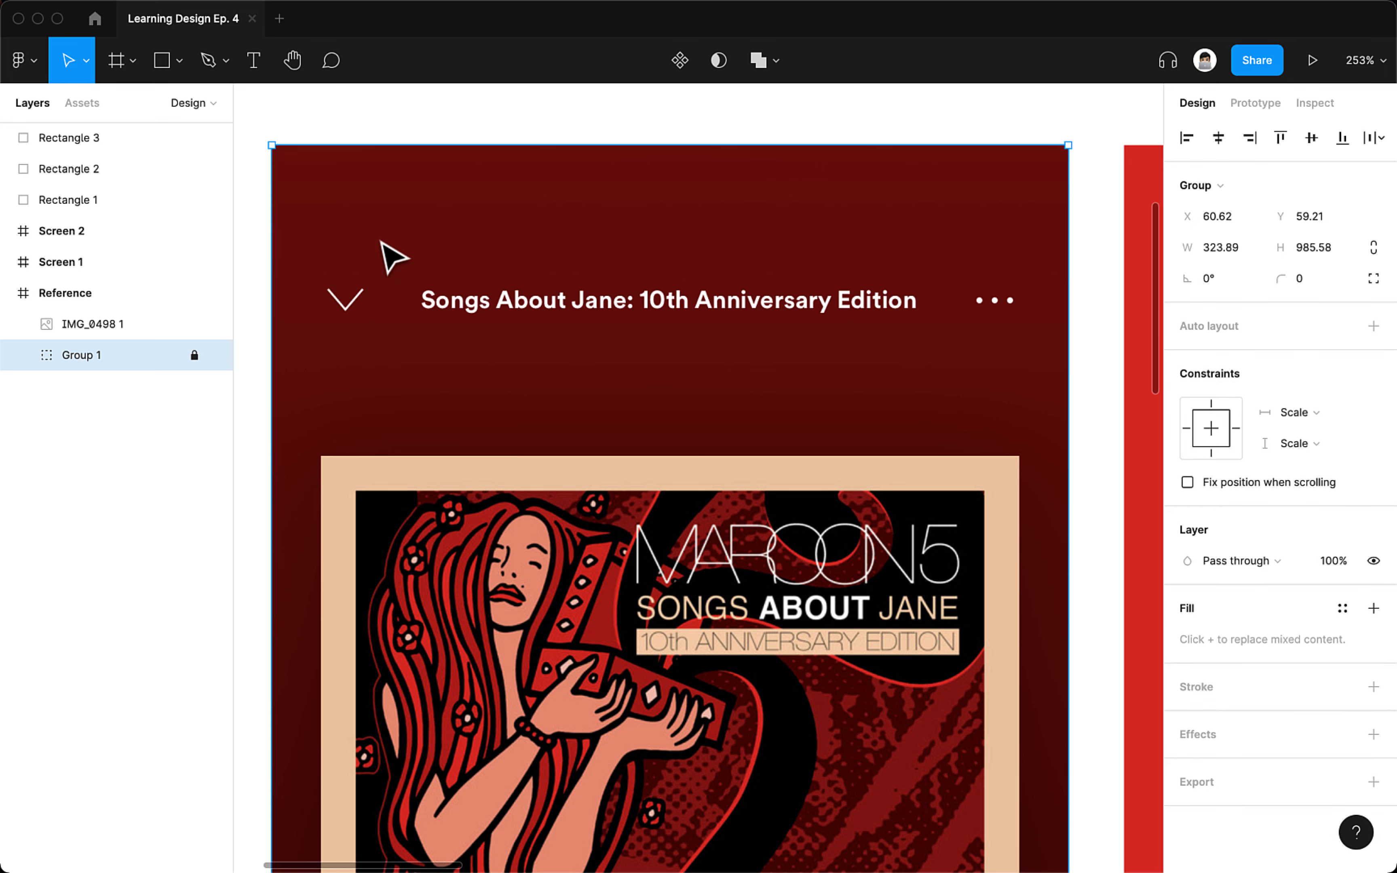
pyautogui.click(384, 258)
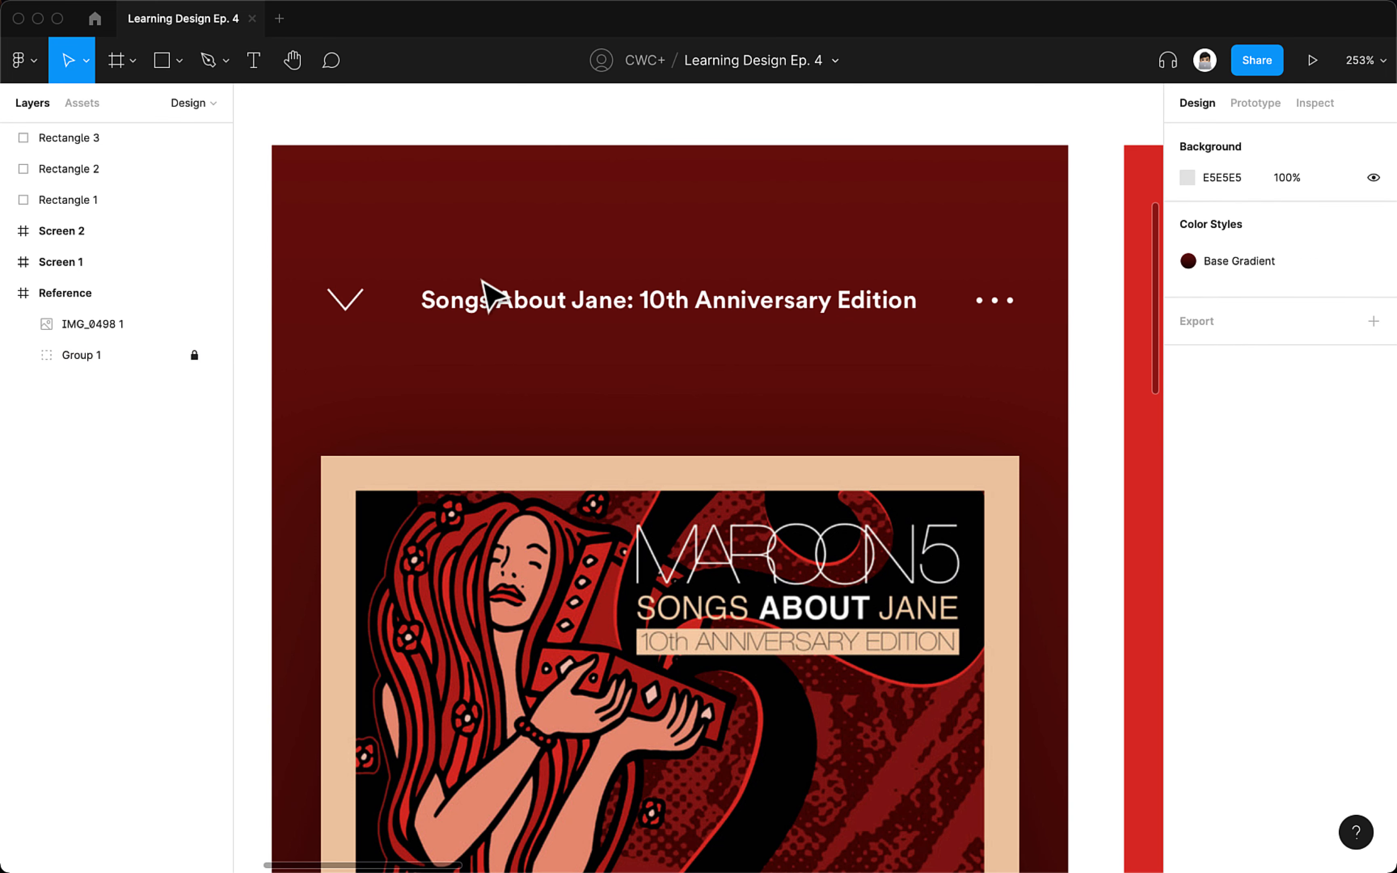
pyautogui.moveTo(305, 264); pyautogui.dragTo(964, 354)
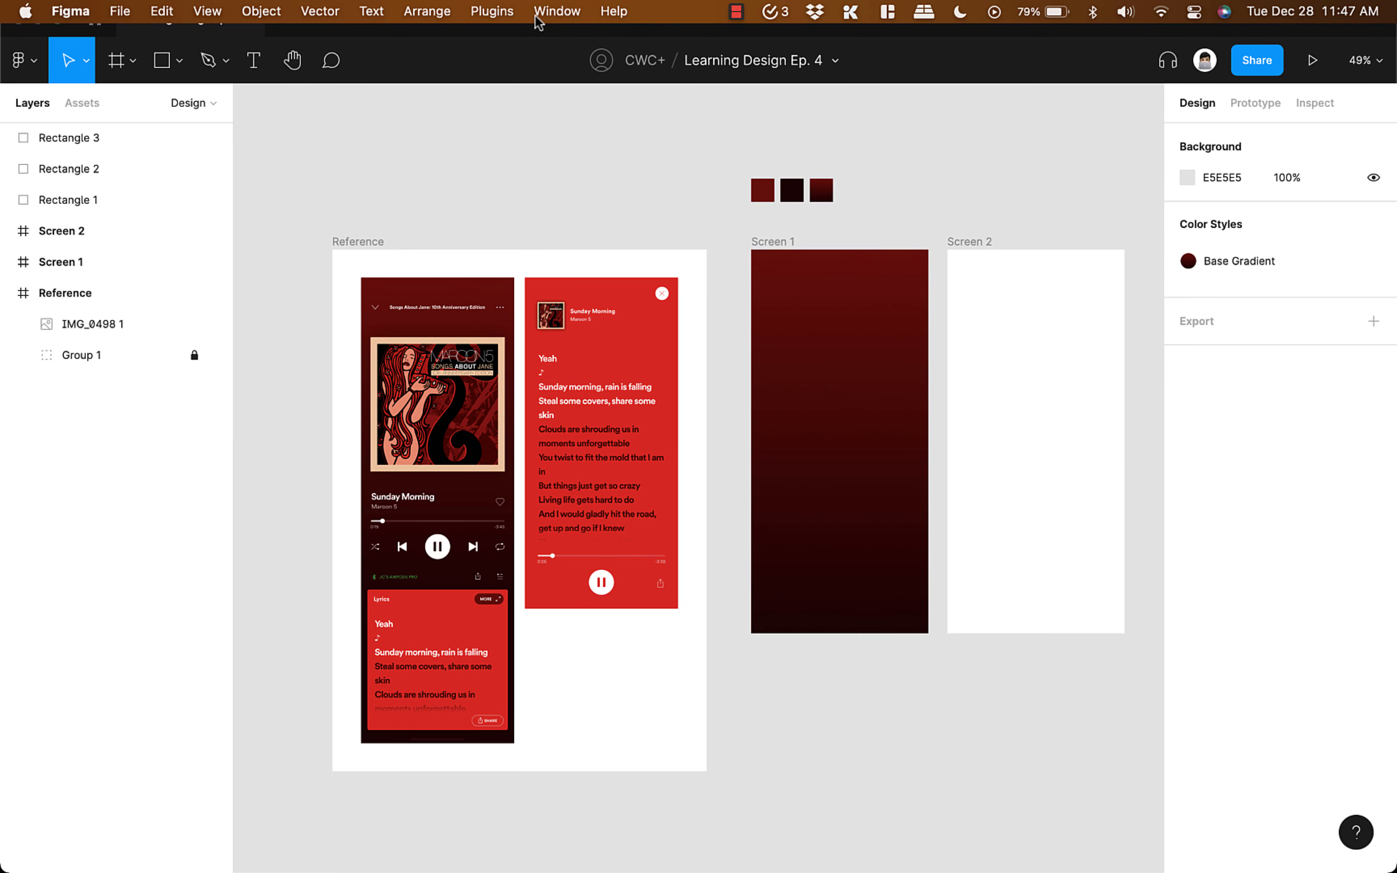
# - Place 30×30 SVG chevron-down and more icons from the Icons8 Icons plugin on the canvas, and search the plugin for shuffle icons
pyautogui.click(503, 11)
pyautogui.scroll(-3, 577, 347)
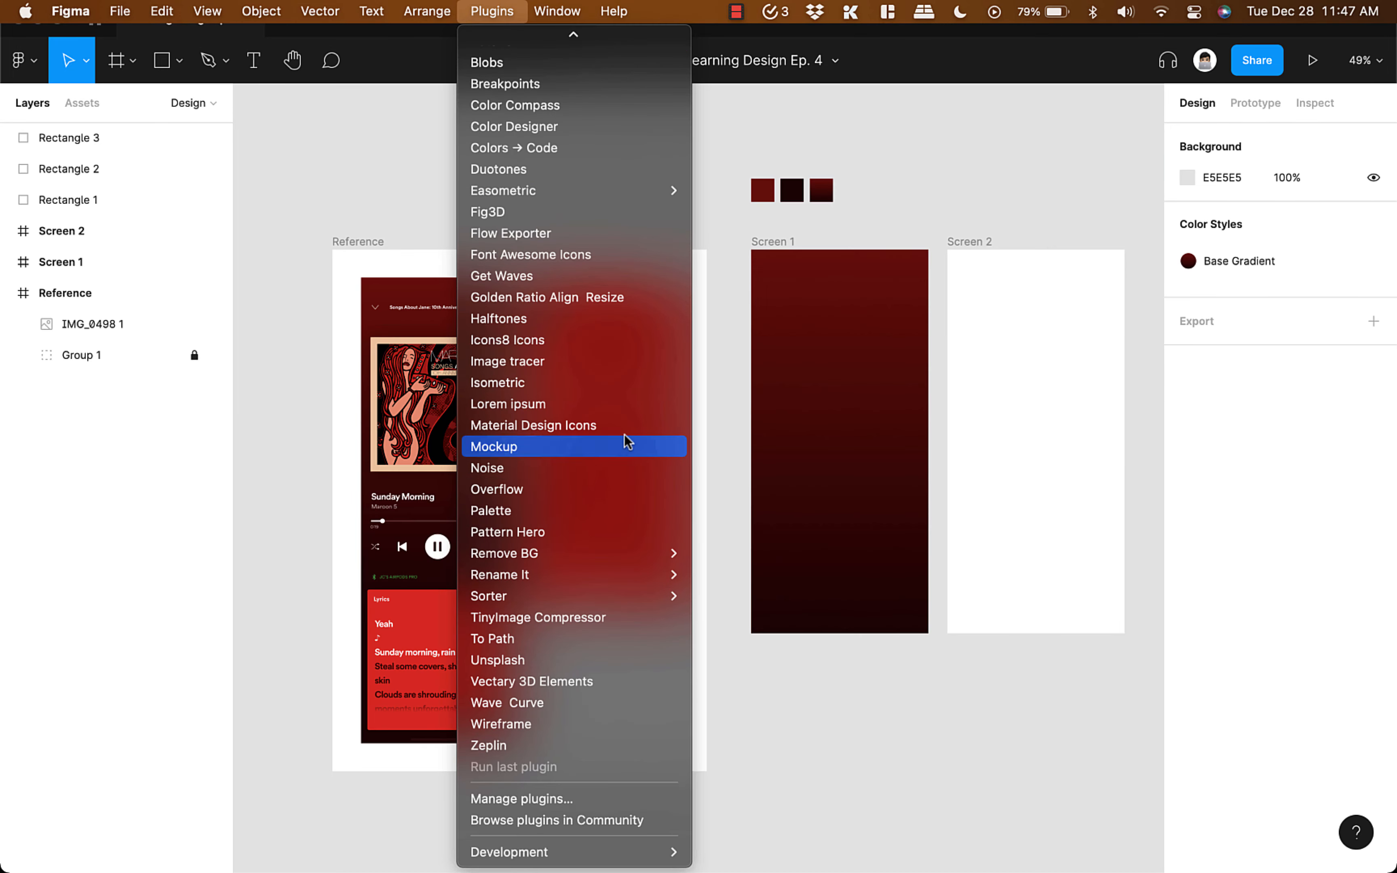
pyautogui.click(628, 354)
pyautogui.click(770, 356)
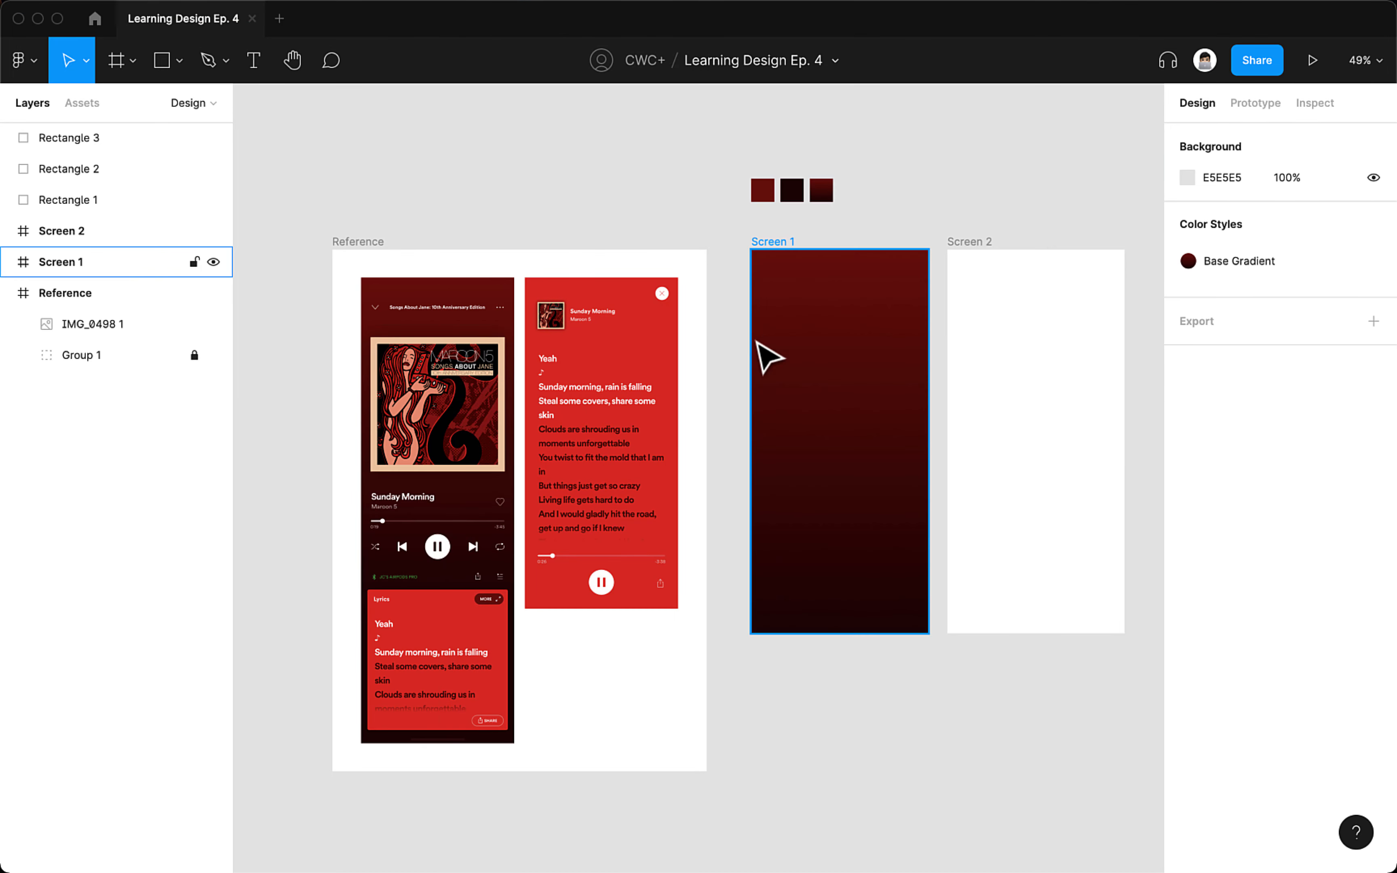
pyautogui.scroll(2, 770, 347)
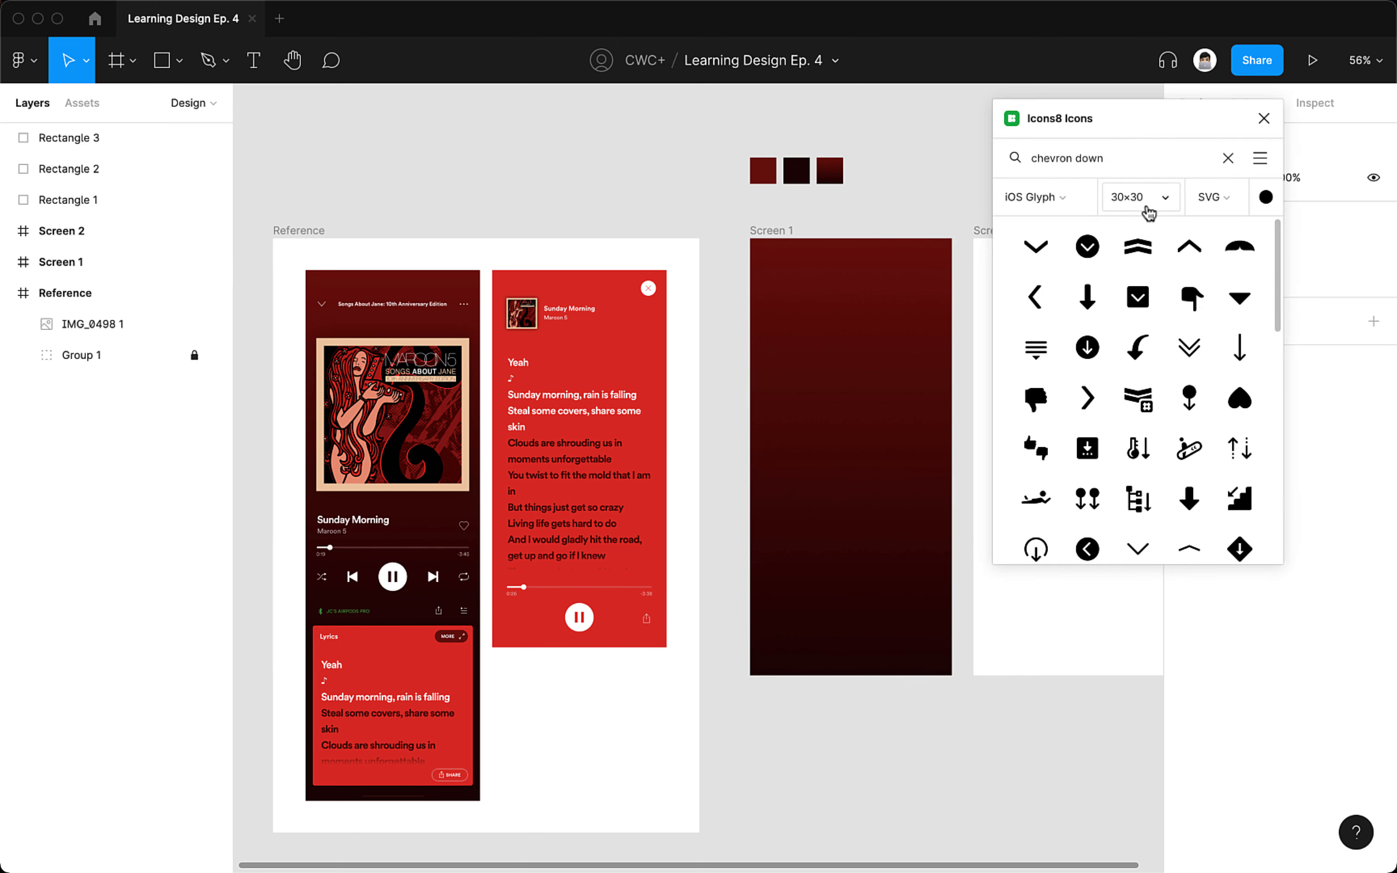
pyautogui.moveTo(1137, 548); pyautogui.dragTo(750, 245)
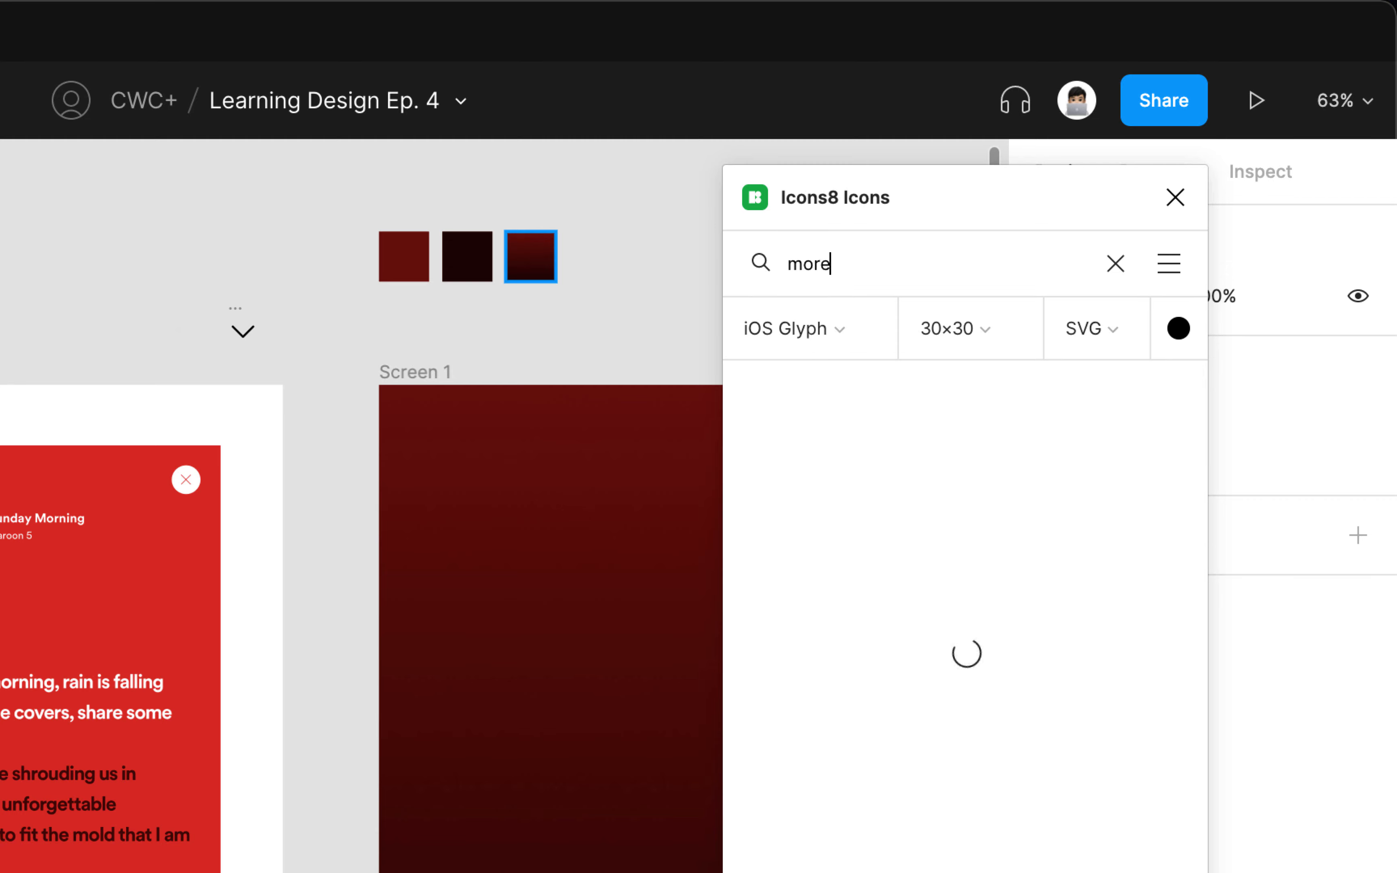
pyautogui.moveTo(1050, 494); pyautogui.dragTo(190, 355)
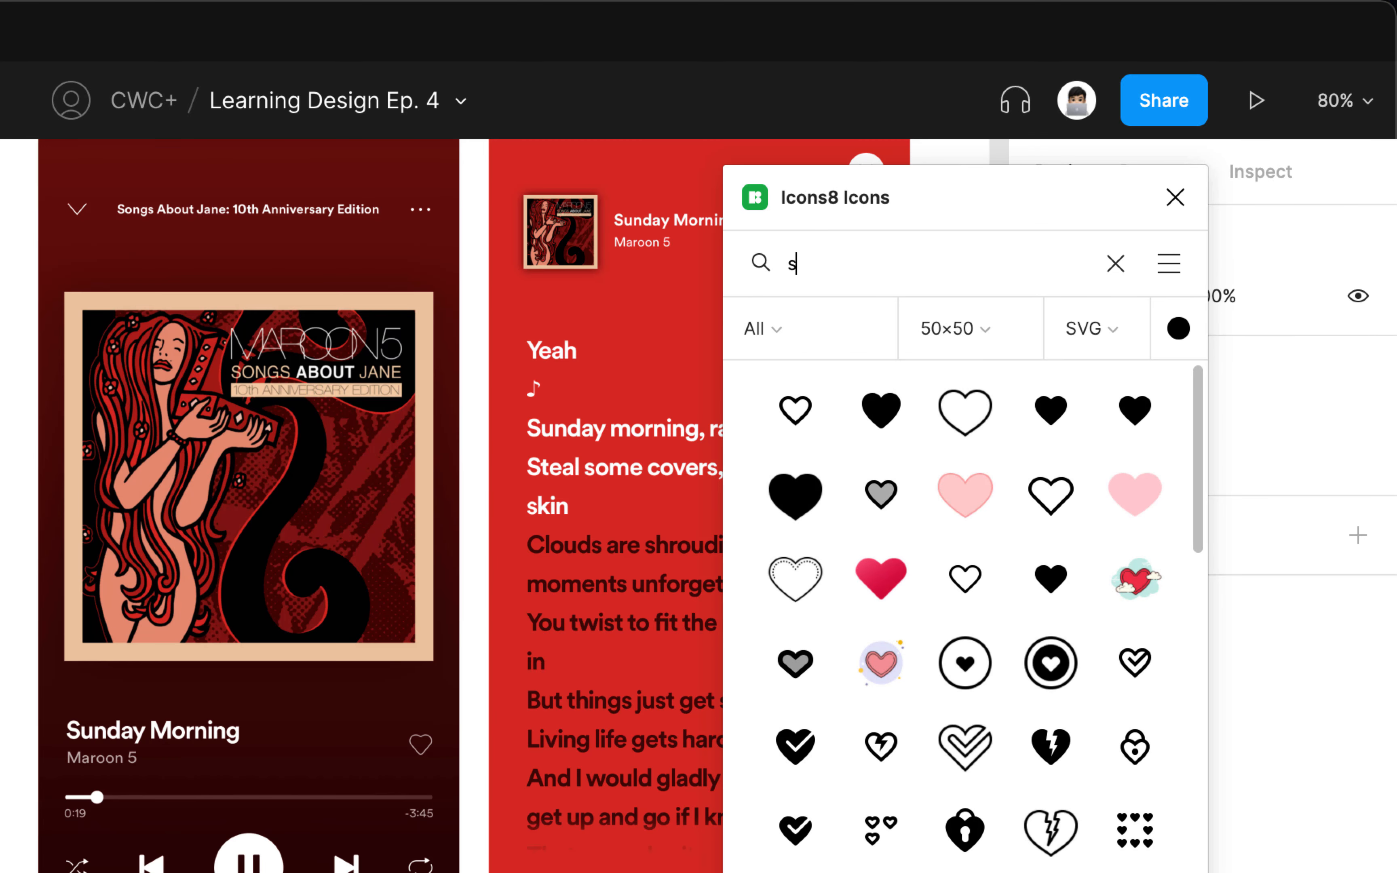
pyautogui.write('huff')
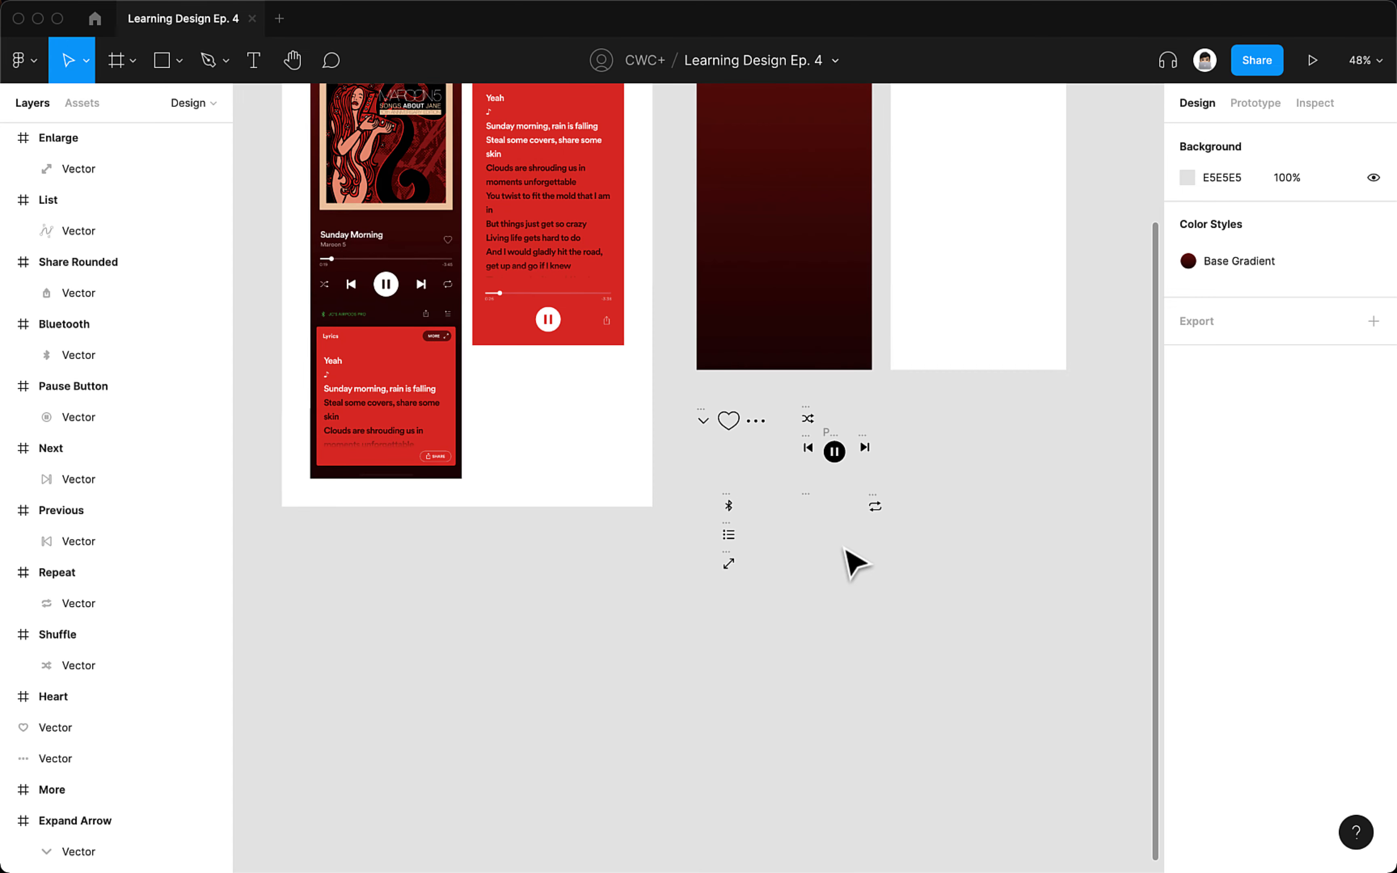
# - Delete the Share Rounded icon frame from the icons gathered below Screen 1
pyautogui.scroll(2, 843, 554)
pyautogui.click(805, 495)
pyautogui.press('Delete')
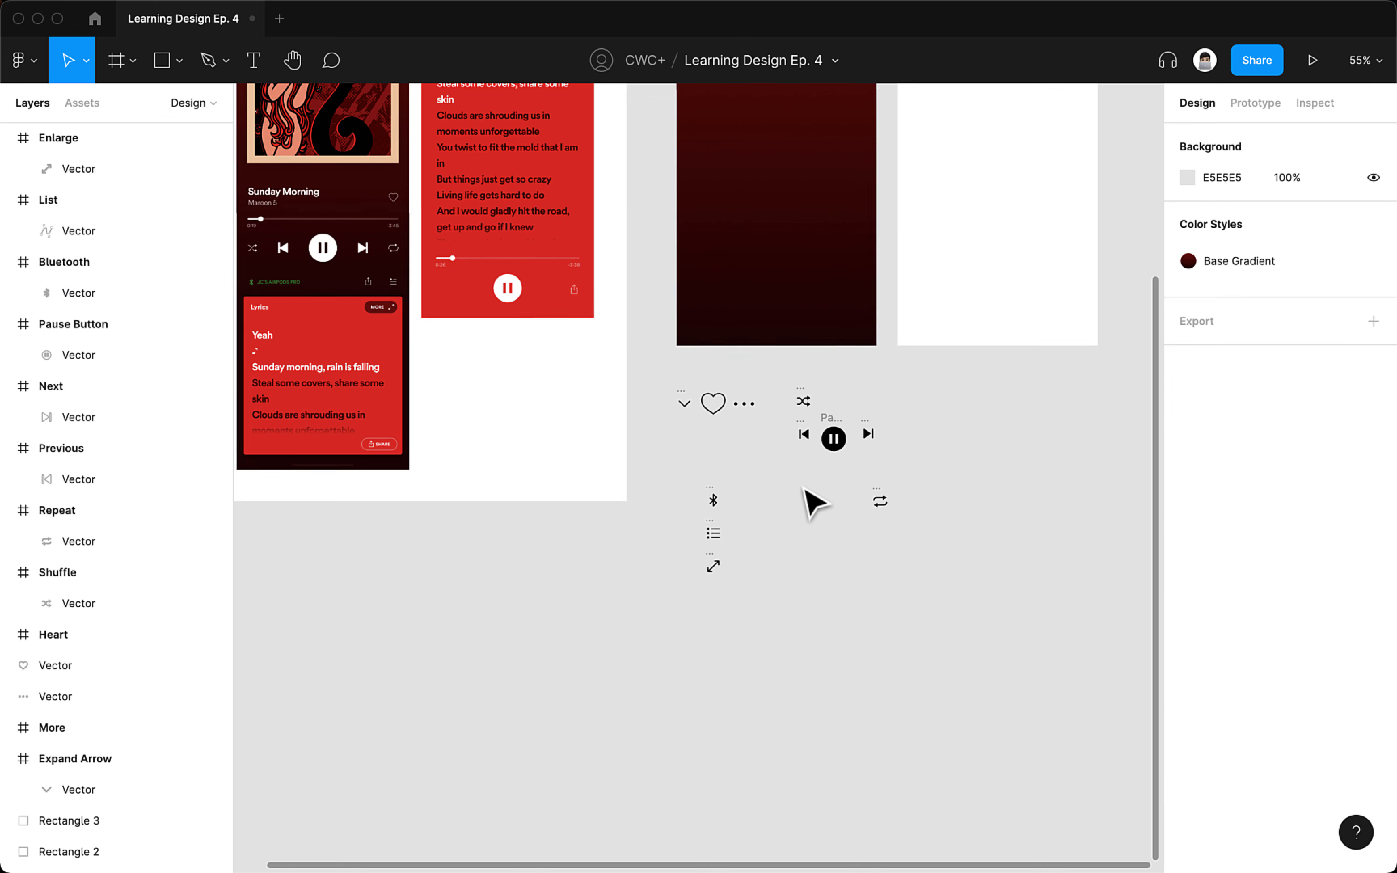
# - Add the iPhone X (or newer) status bar and the Home Indicator components from the asset libraries to the canvas
pyautogui.scroll(3, 861, 562)
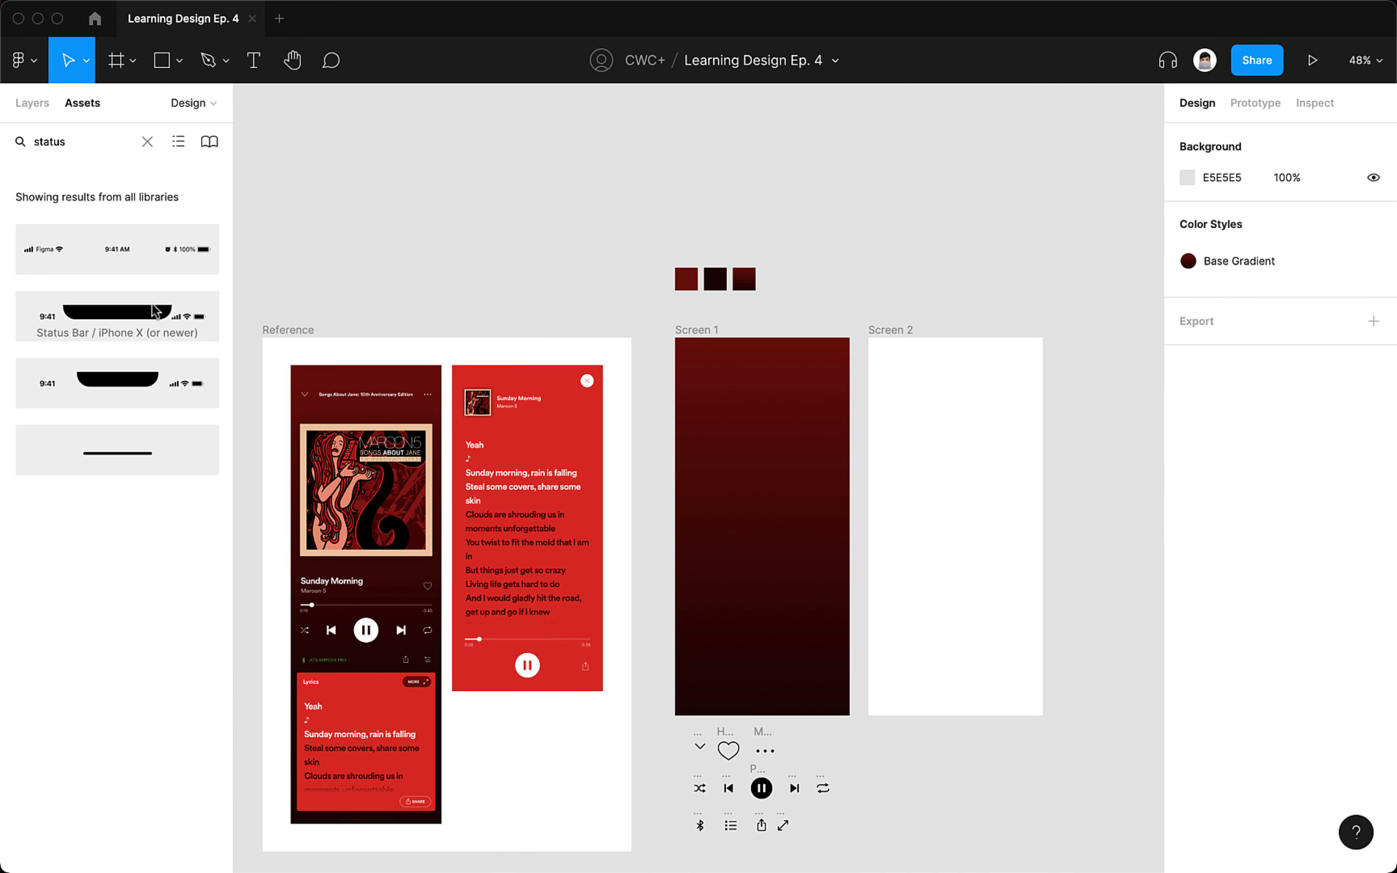
pyautogui.moveTo(157, 311); pyautogui.dragTo(594, 234)
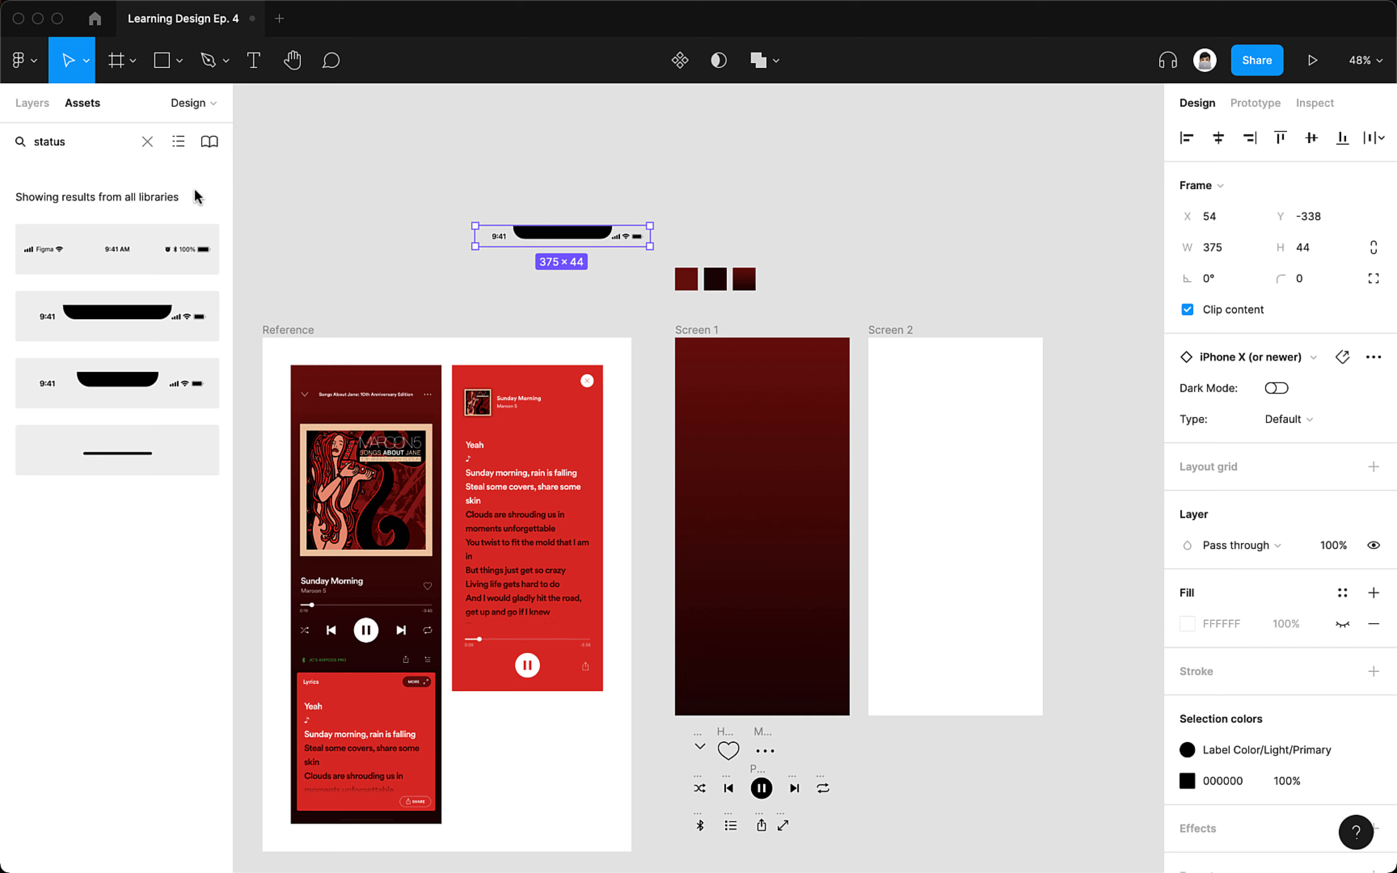
pyautogui.write('home')
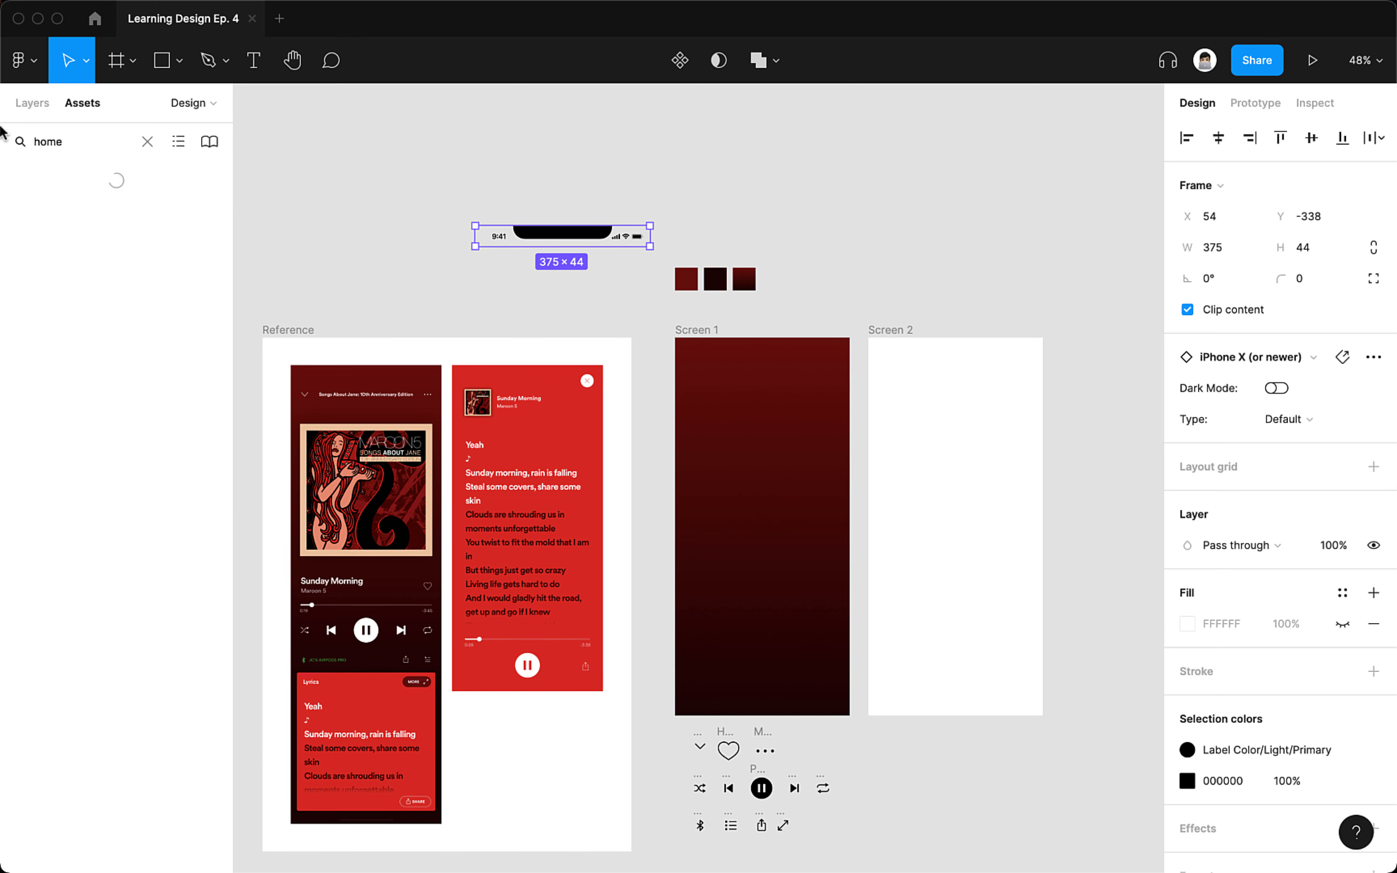
pyautogui.moveTo(185, 344); pyautogui.dragTo(855, 279)
pyautogui.click(147, 141)
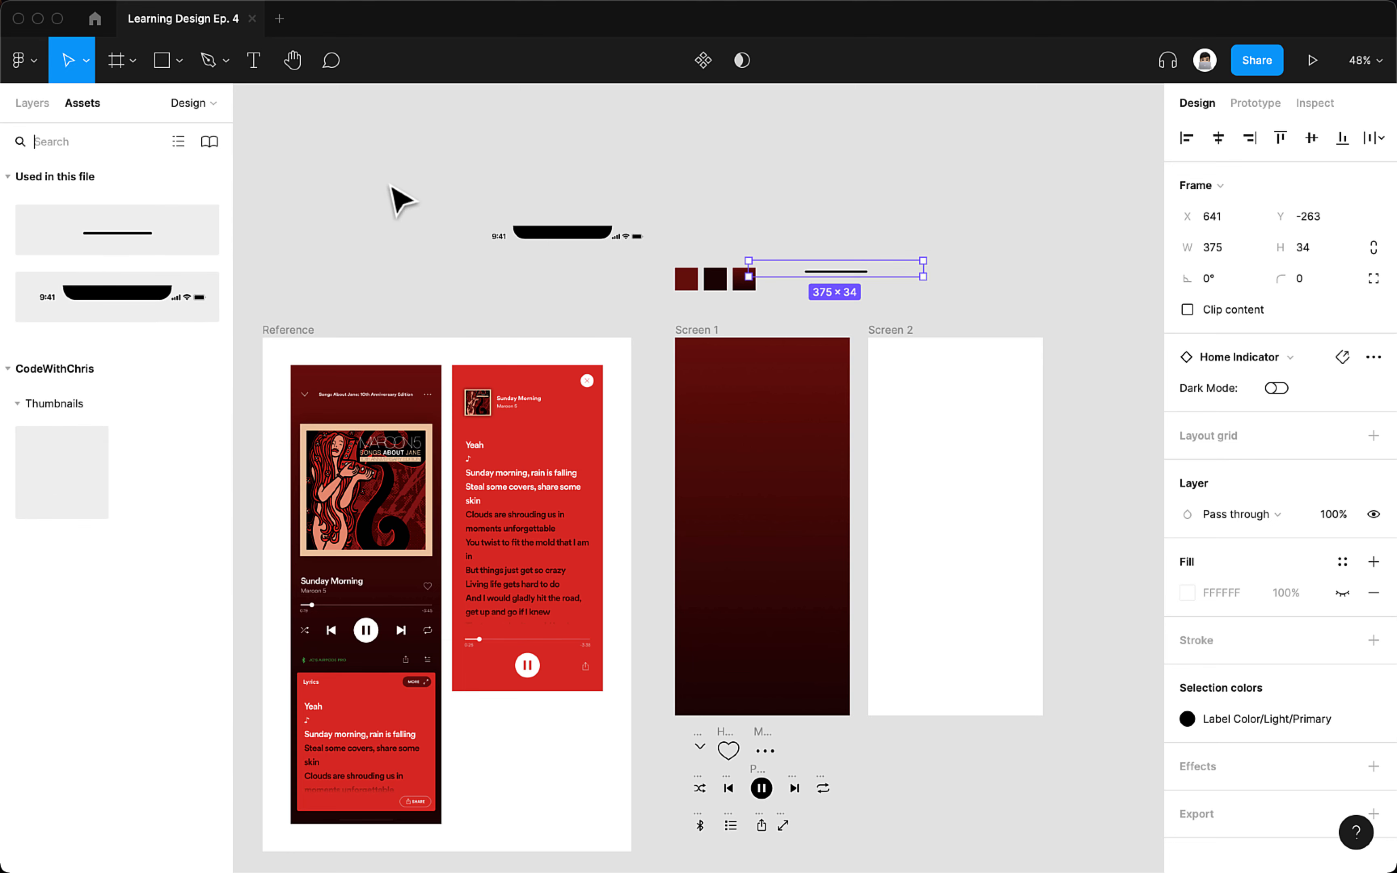
pyautogui.click(404, 202)
# - Move the status bar to the top edge of Screen 1 and turn on its Dark Mode
pyautogui.moveTo(505, 241); pyautogui.dragTo(758, 356)
pyautogui.click(1276, 388)
pyautogui.click(976, 249)
# - Turn on Dark Mode for the Home Indicator and align it to the bottom edge of Screen 1 at Y 778
pyautogui.moveTo(835, 271); pyautogui.dragTo(758, 698)
pyautogui.click(1276, 388)
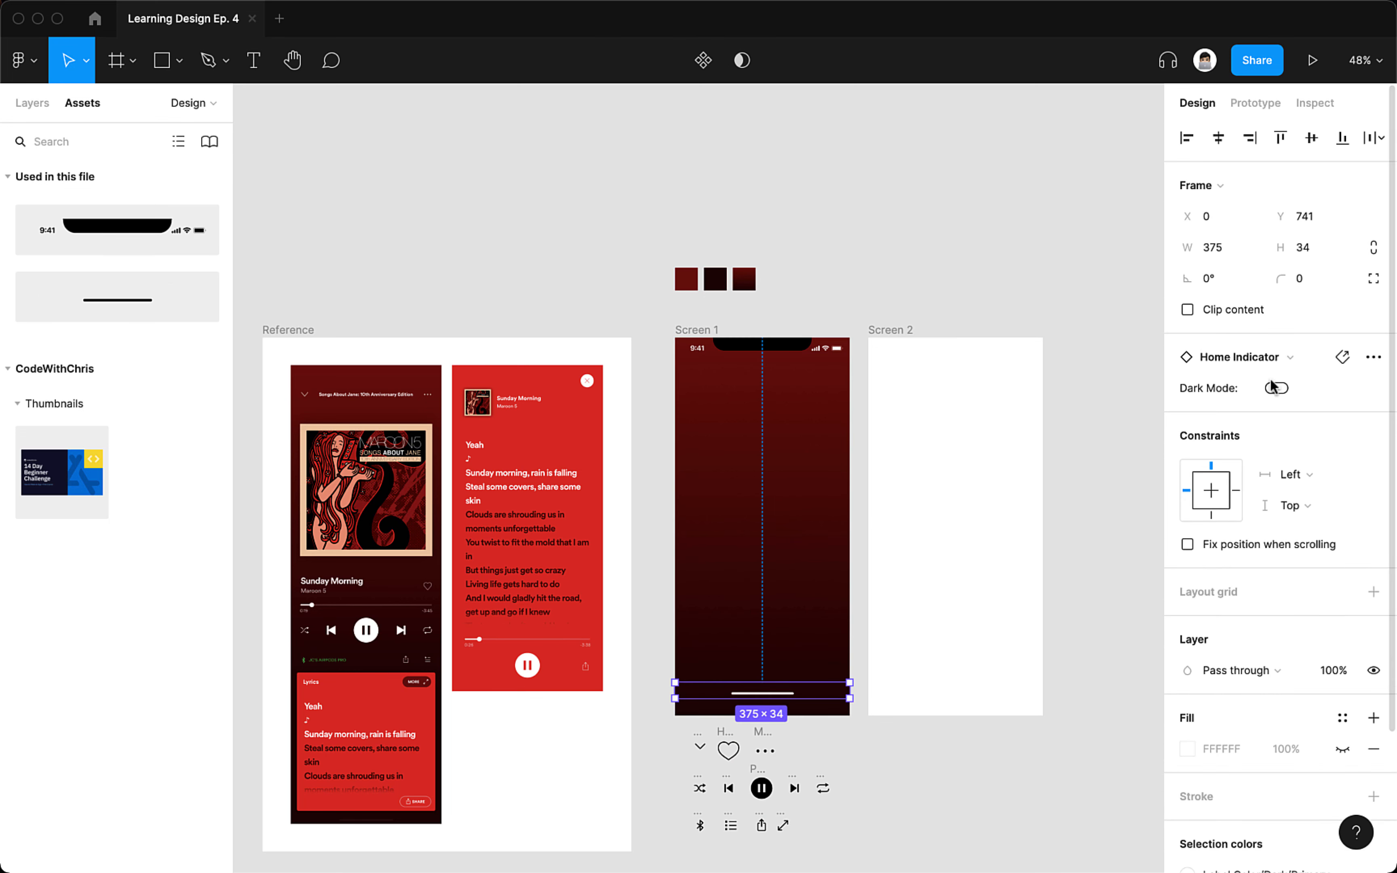
pyautogui.click(904, 758)
pyautogui.moveTo(776, 699); pyautogui.dragTo(771, 716)
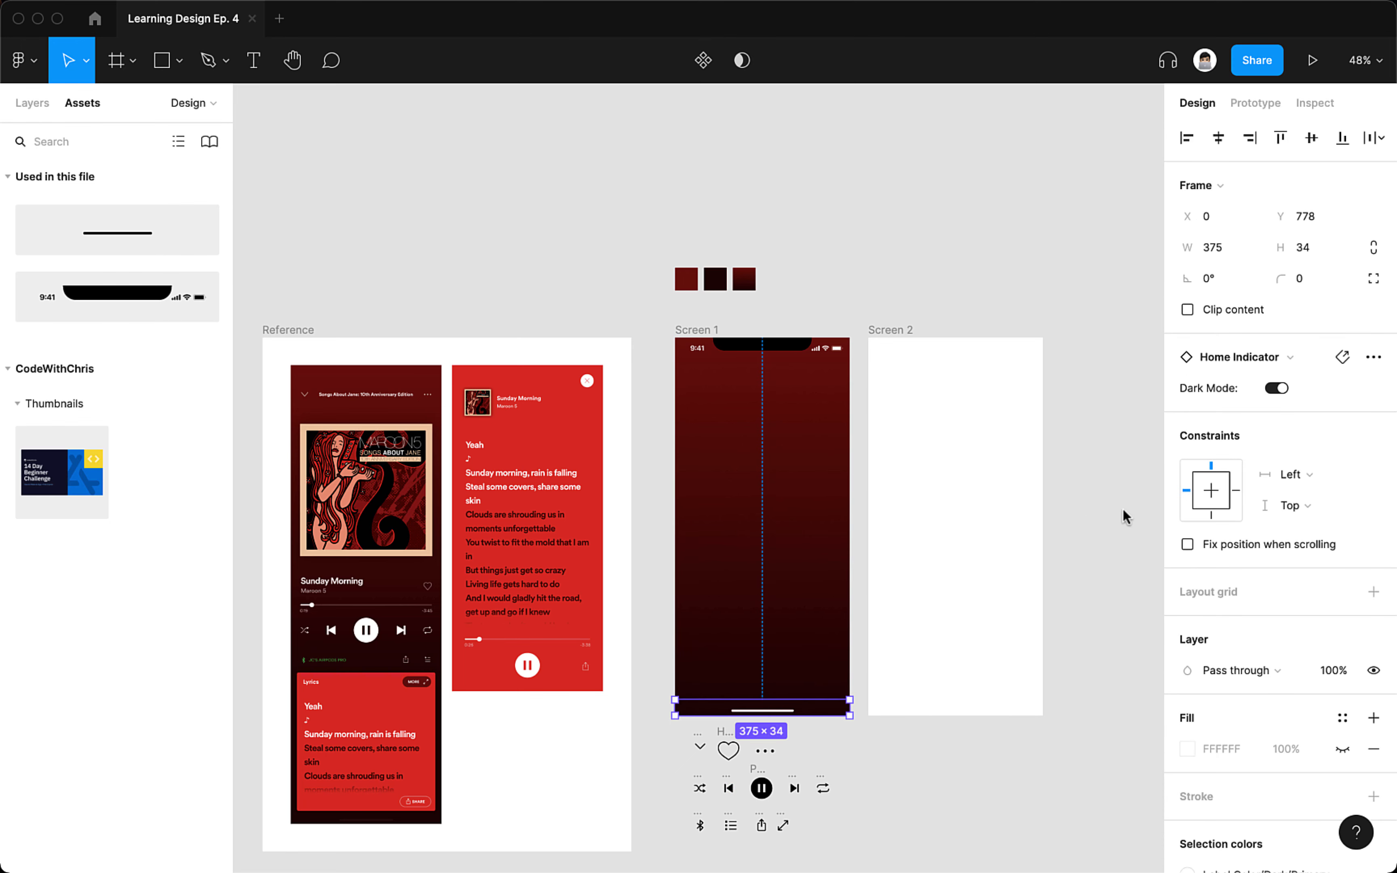
# - Lock the Home Indicator and Status Bar layers in Screen 1
pyautogui.click(32, 109)
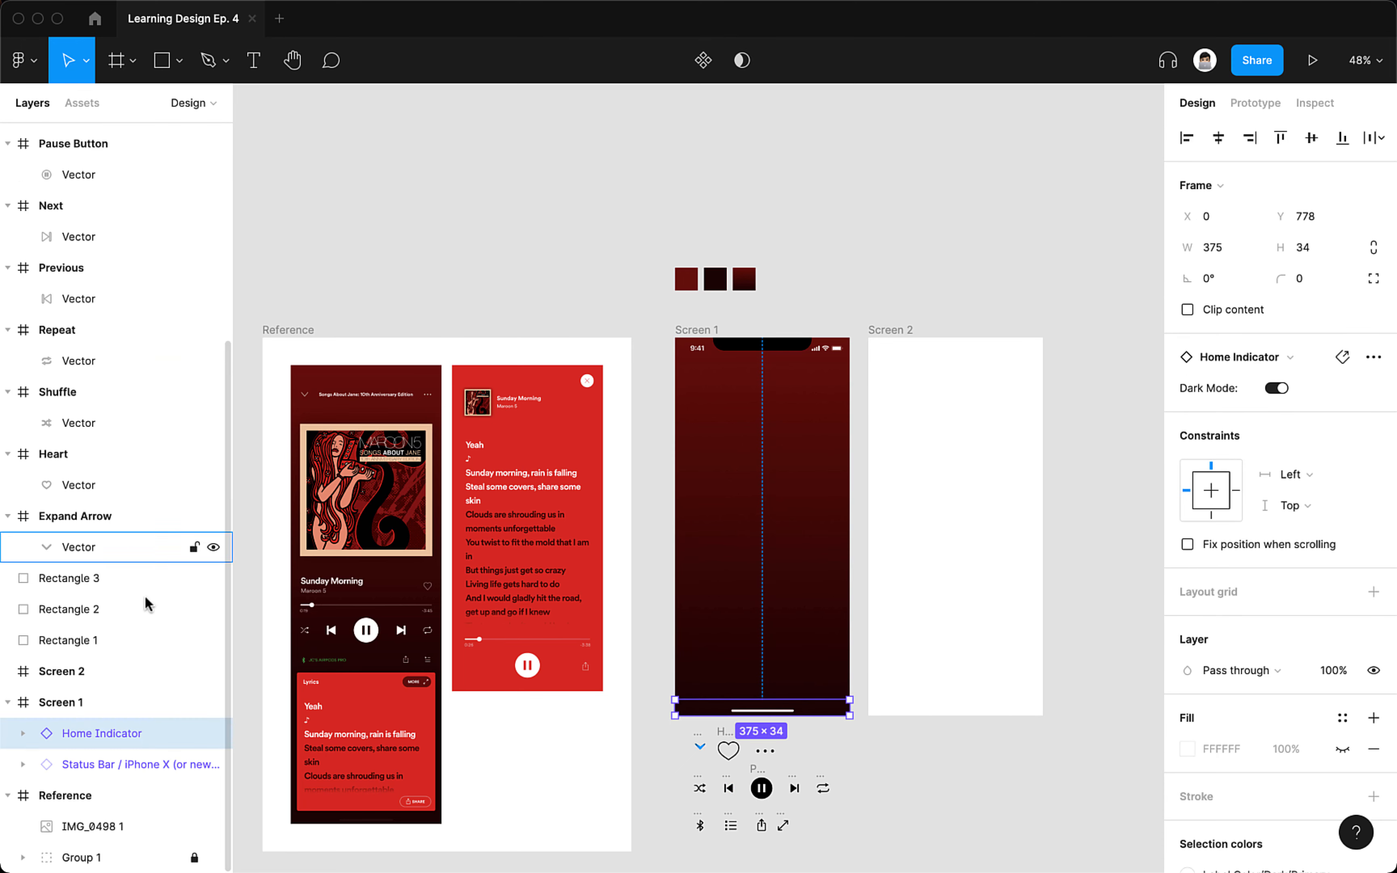
pyautogui.click(194, 734)
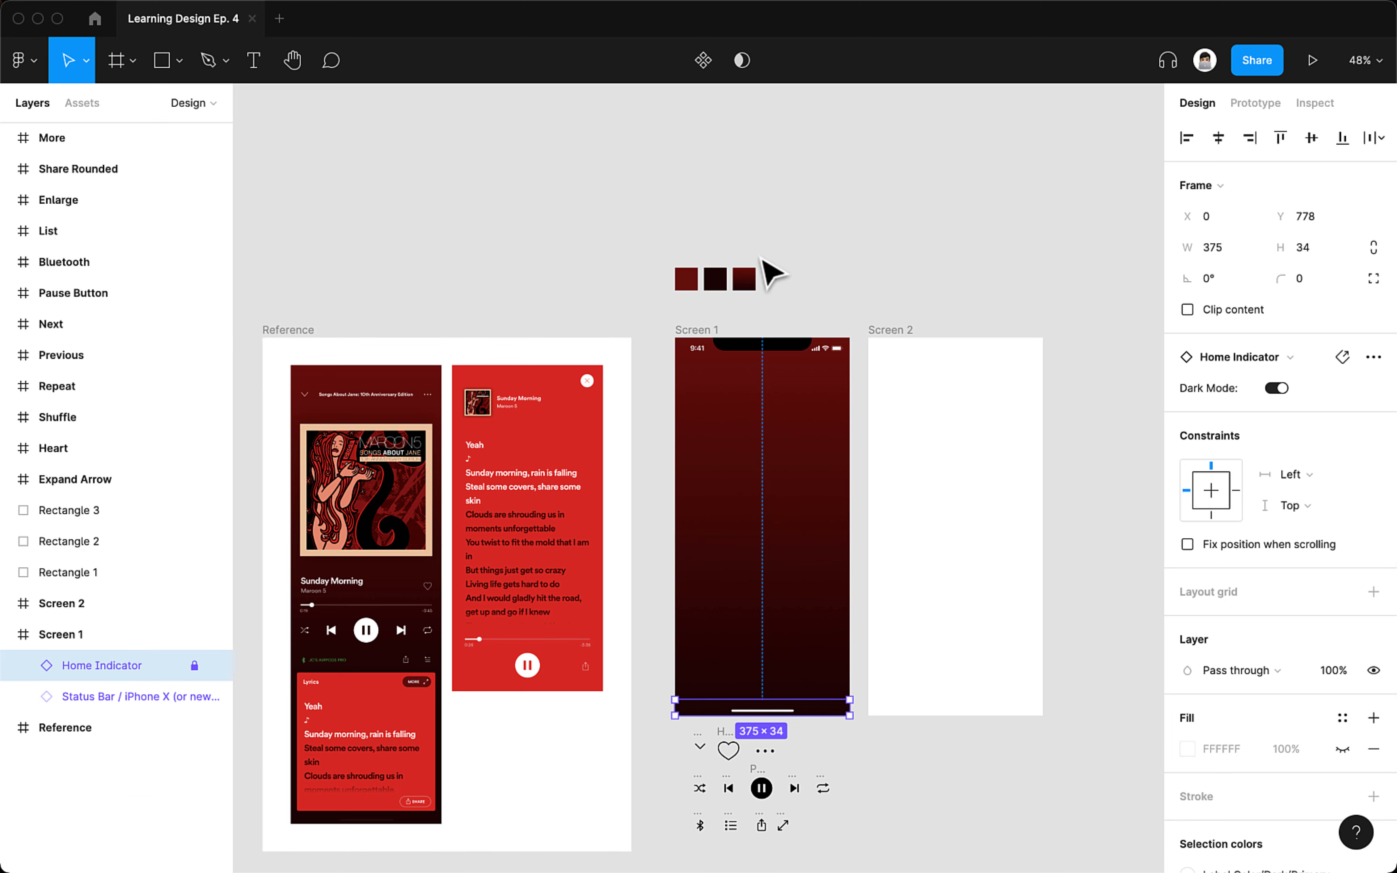
pyautogui.click(776, 352)
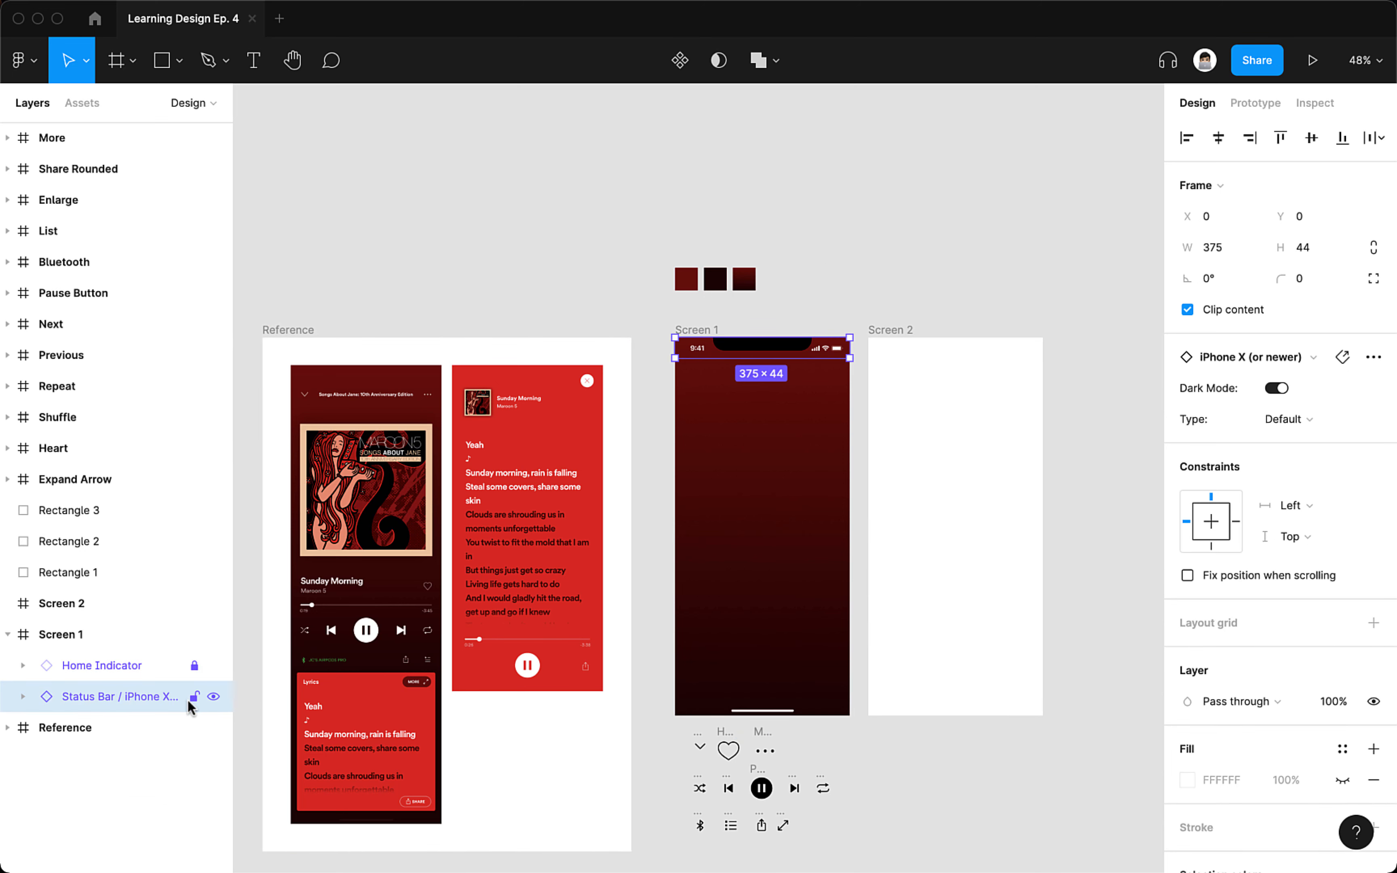
pyautogui.click(195, 698)
pyautogui.click(892, 761)
# - Apply the iPhone SE - 320px (XS) grid style to the Screen 1 frame
pyautogui.scroll(-2, 866, 745)
pyautogui.hscroll(2, 865, 745)
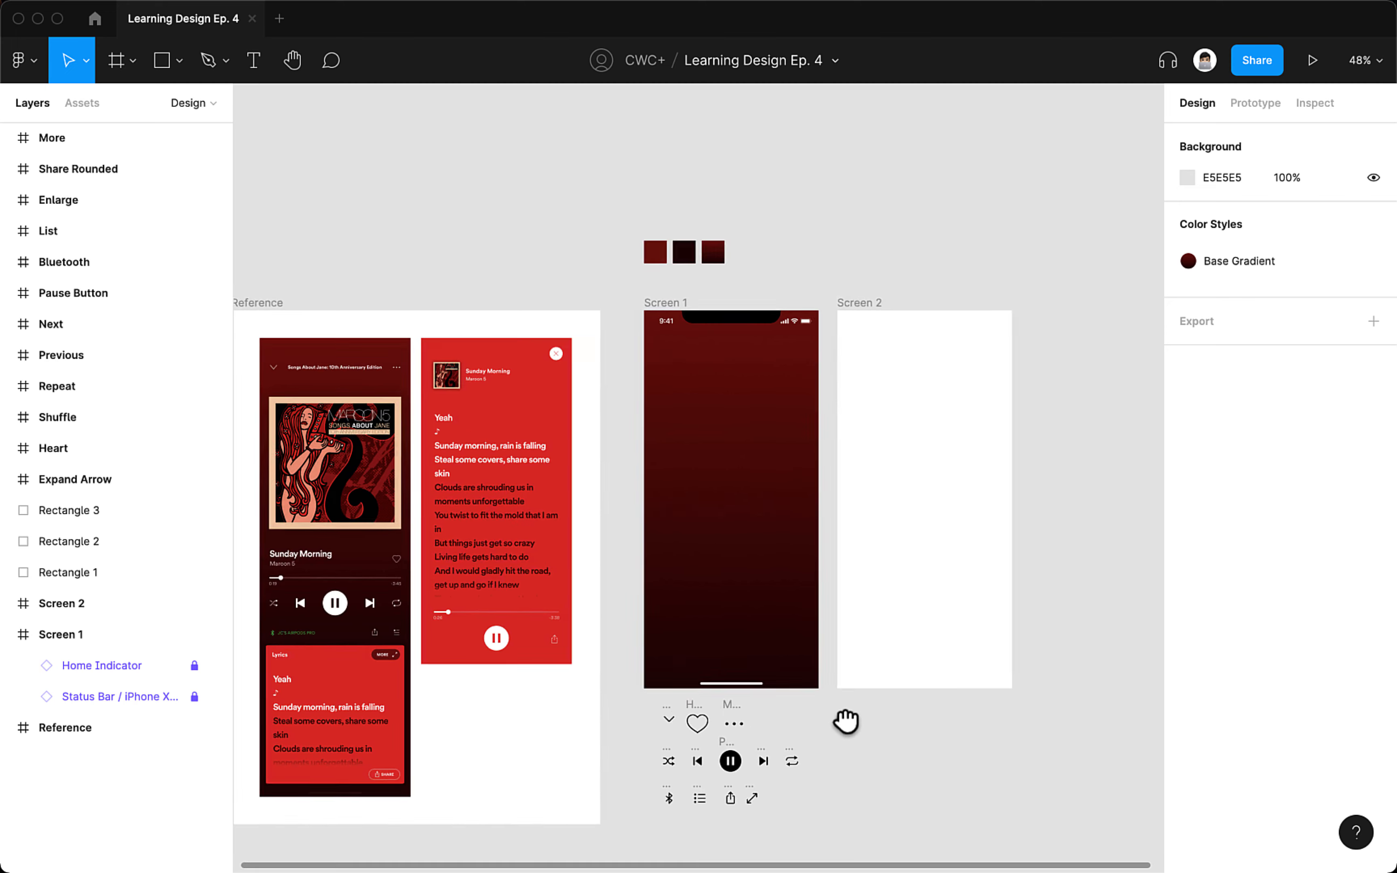
pyautogui.scroll(-2, 781, 645)
pyautogui.scroll(5, 692, 440)
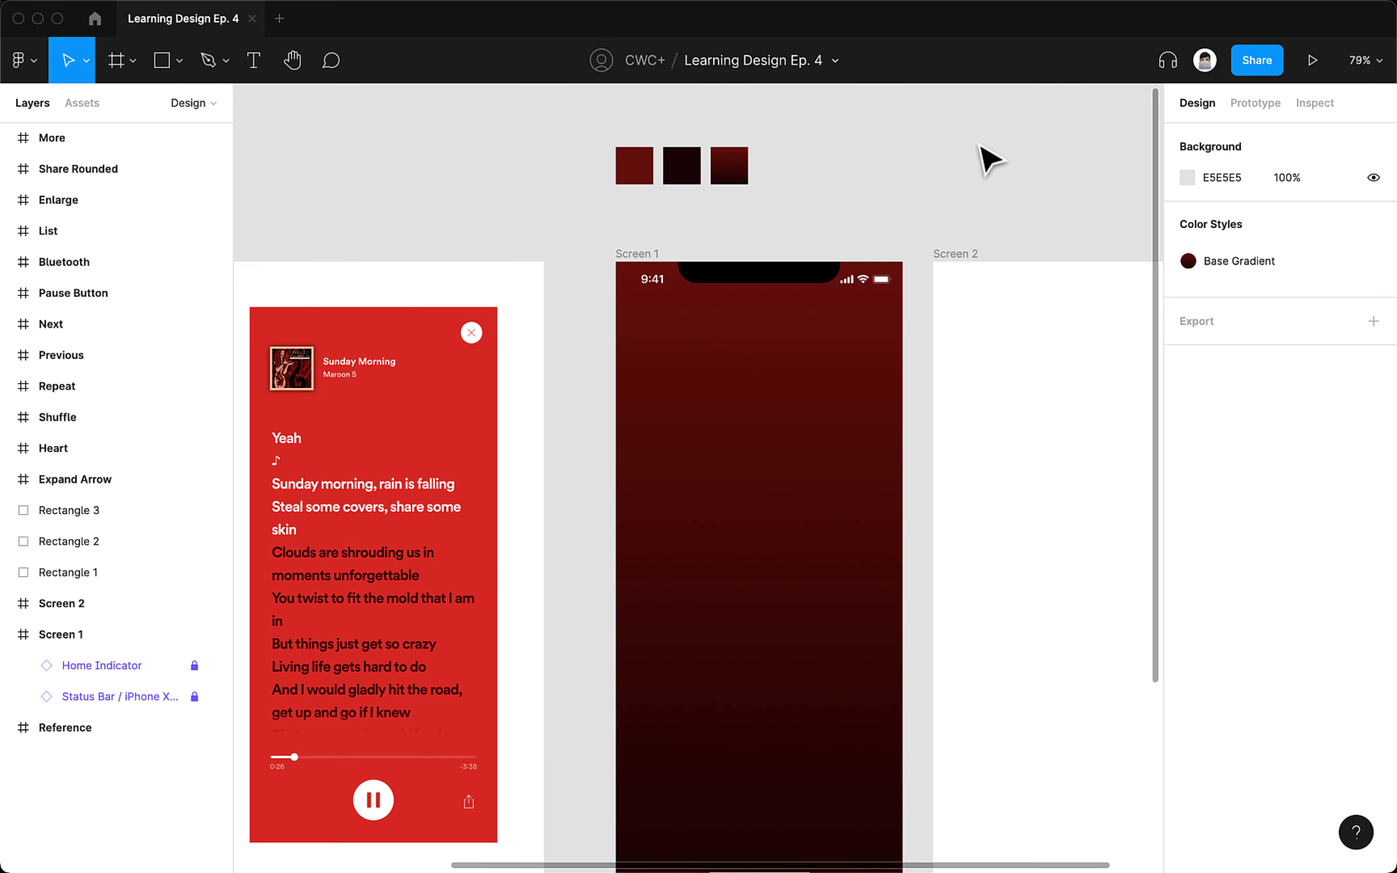
pyautogui.click(658, 257)
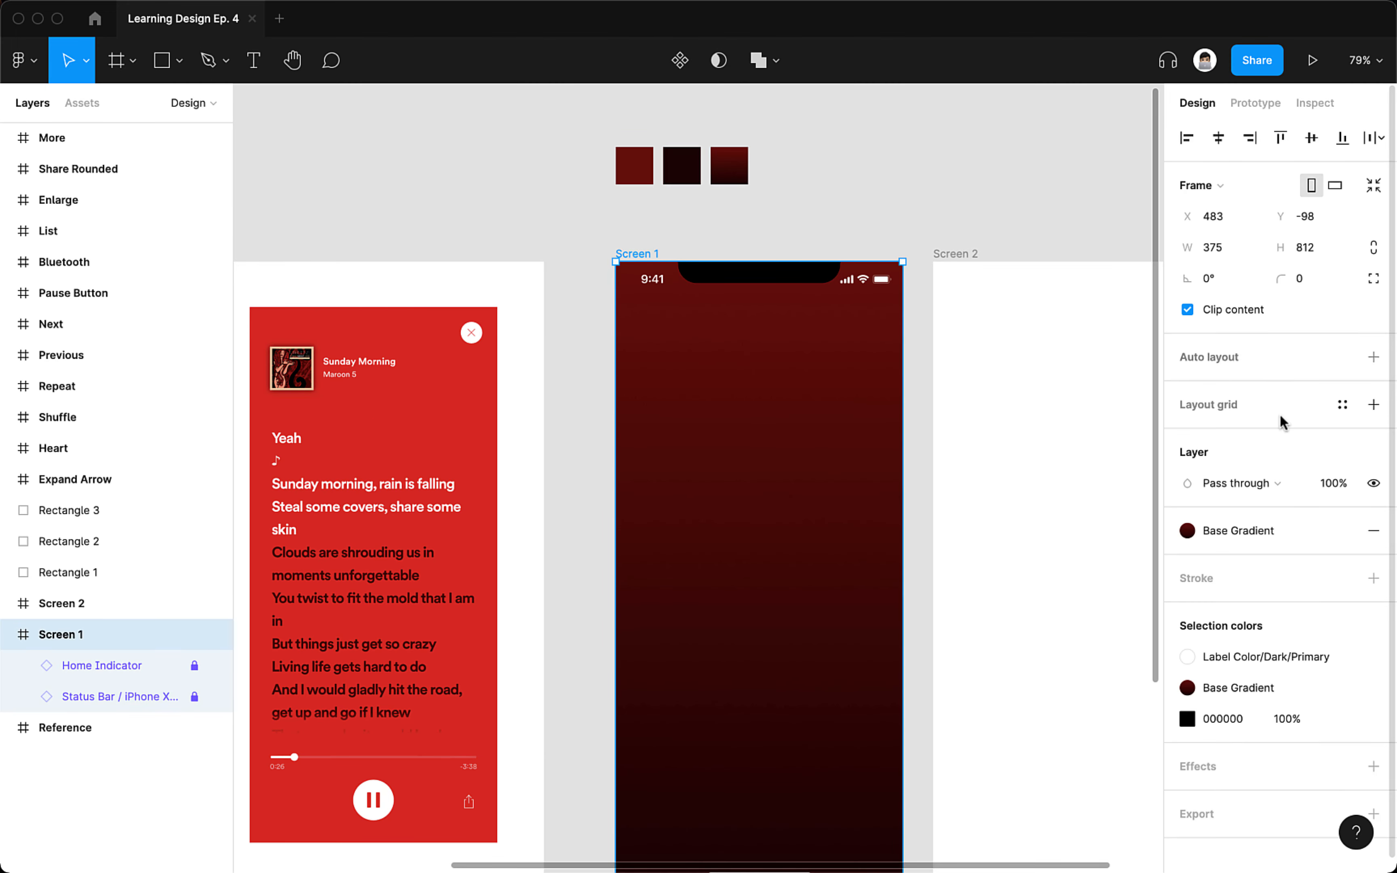
pyautogui.click(1335, 405)
pyautogui.scroll(-3, 1296, 644)
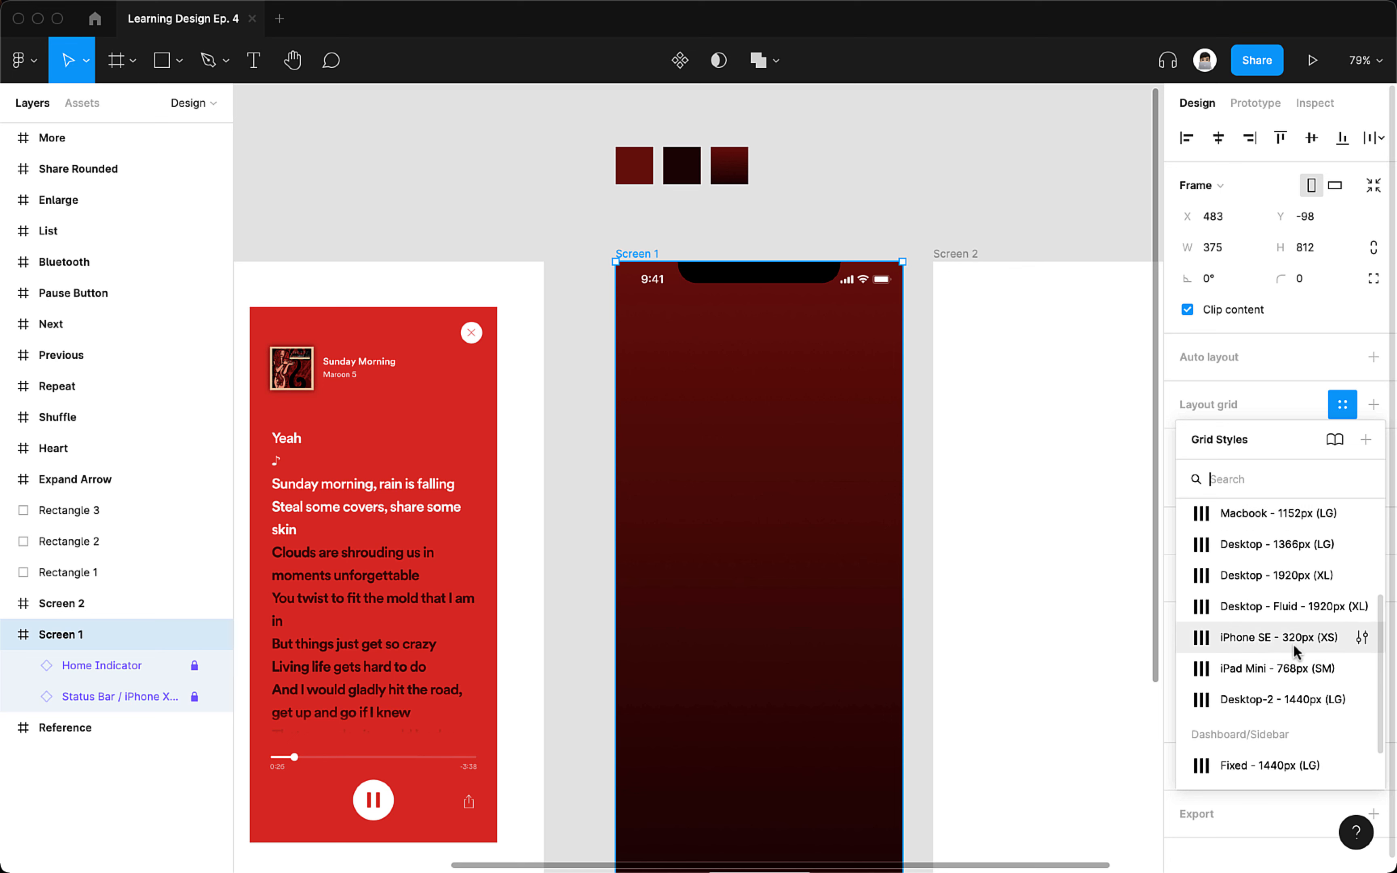
pyautogui.click(1293, 638)
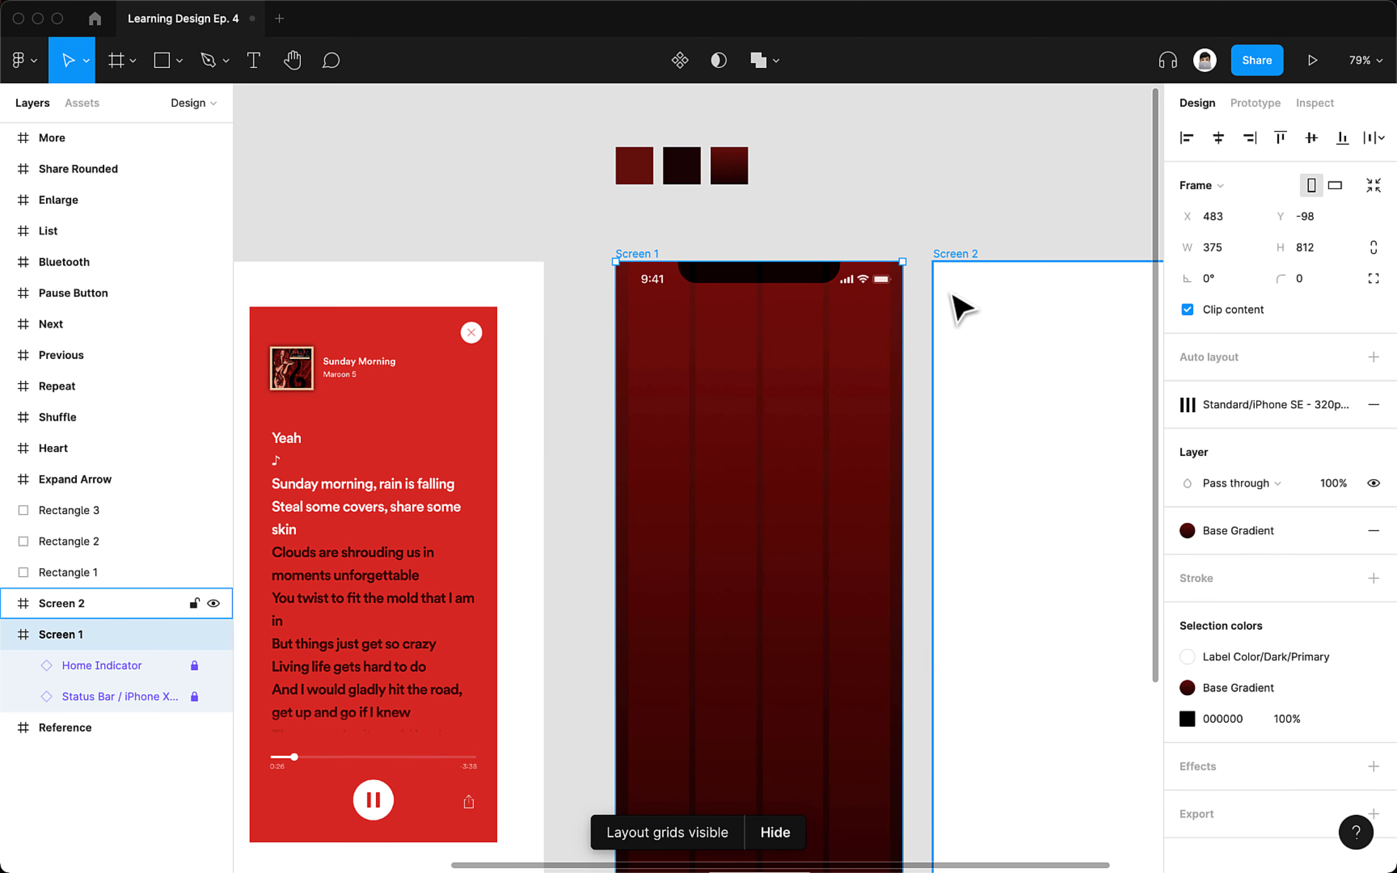
# - Examine the layout grid's columns and side margins across the Screen 1 frame
pyautogui.click(934, 179)
pyautogui.moveTo(933, 179); pyautogui.dragTo(898, 139)
pyautogui.click(622, 222)
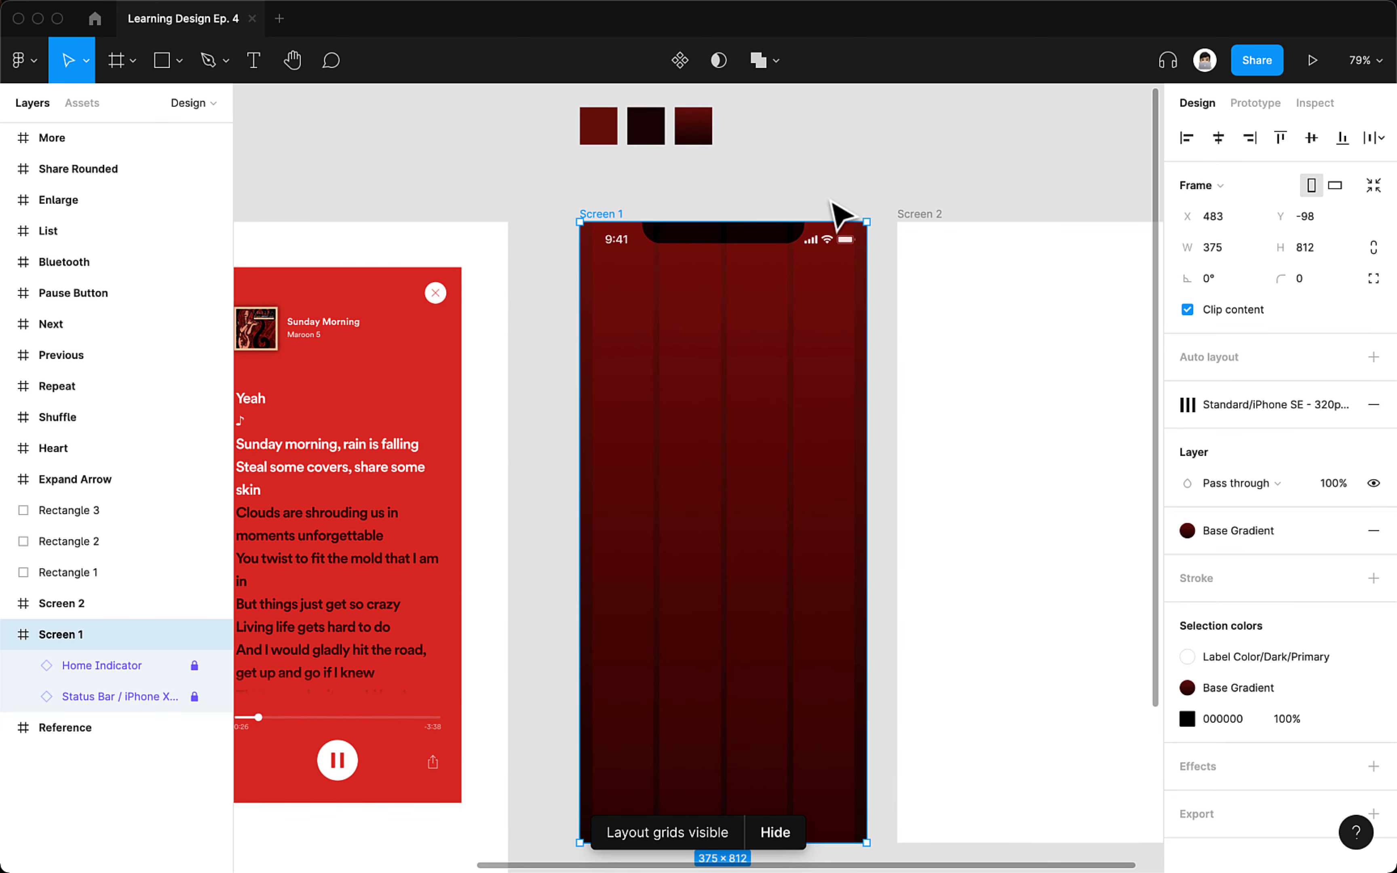
pyautogui.moveTo(861, 189); pyautogui.dragTo(855, 164)
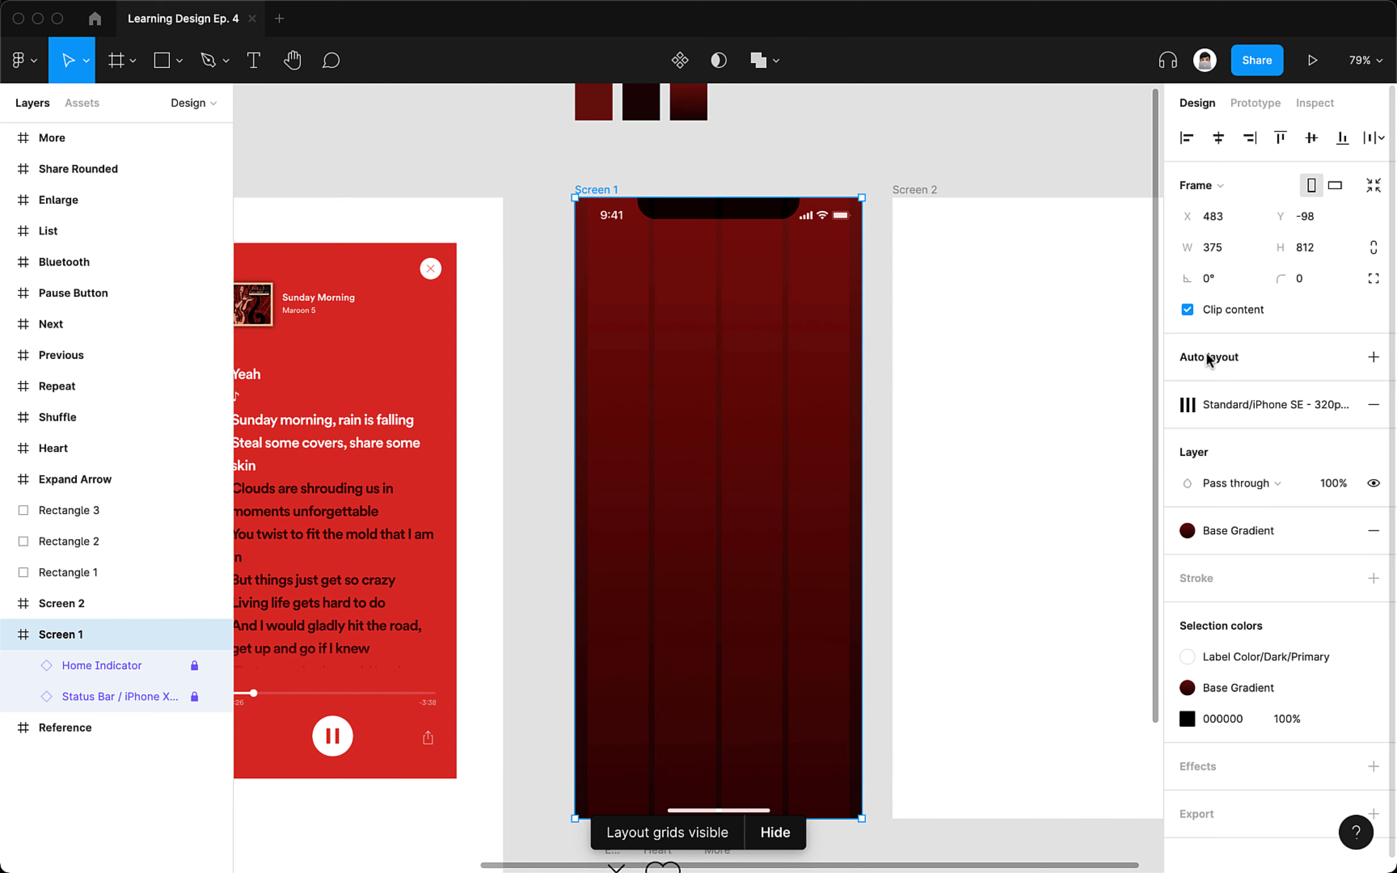
pyautogui.scroll(-2, 845, 569)
pyautogui.click(878, 826)
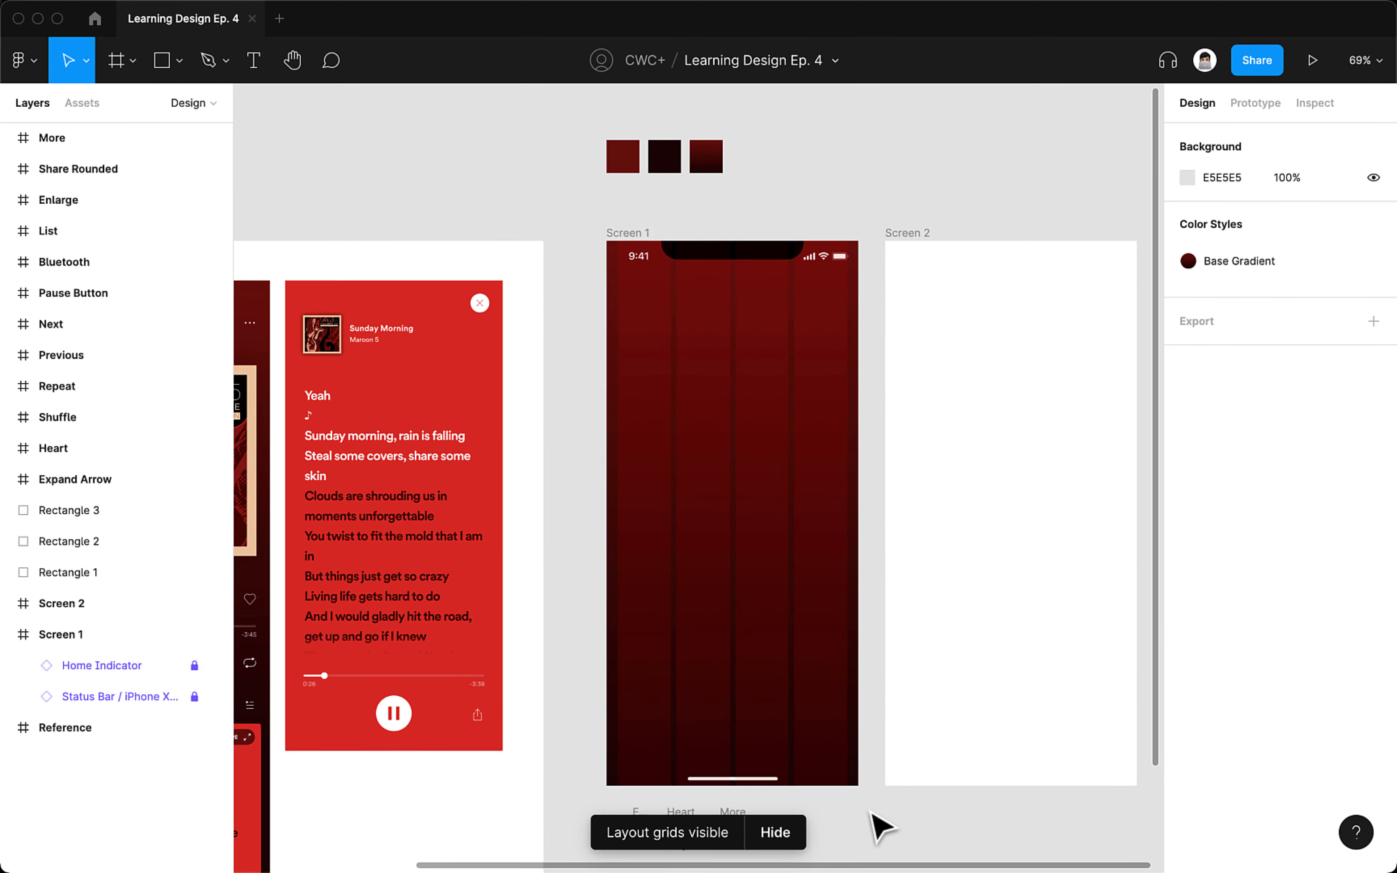
pyautogui.scroll(2, 877, 826)
pyautogui.click(676, 274)
pyautogui.scroll(-2, 590, 162)
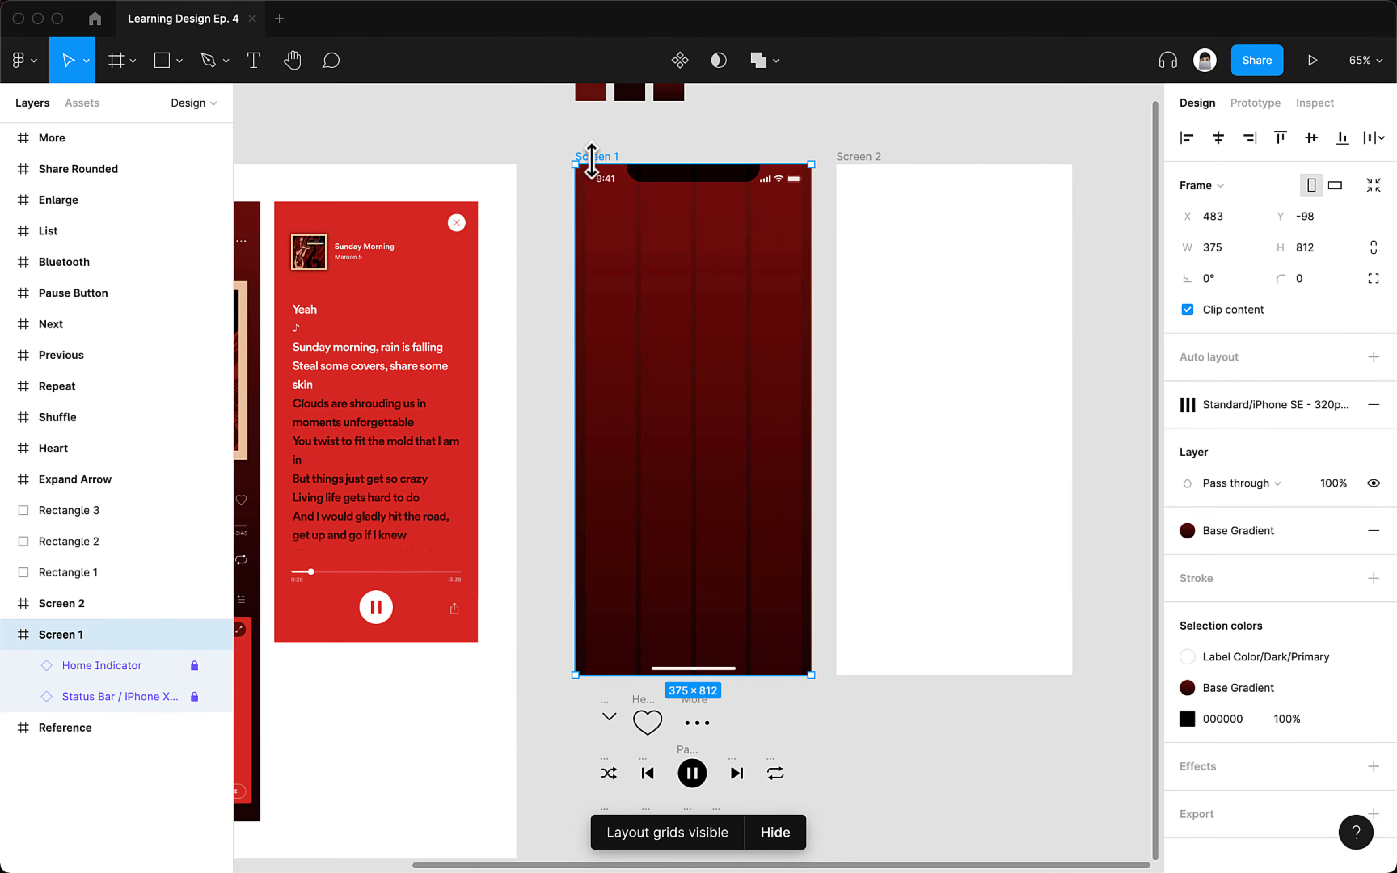
pyautogui.scroll(1, 600, 190)
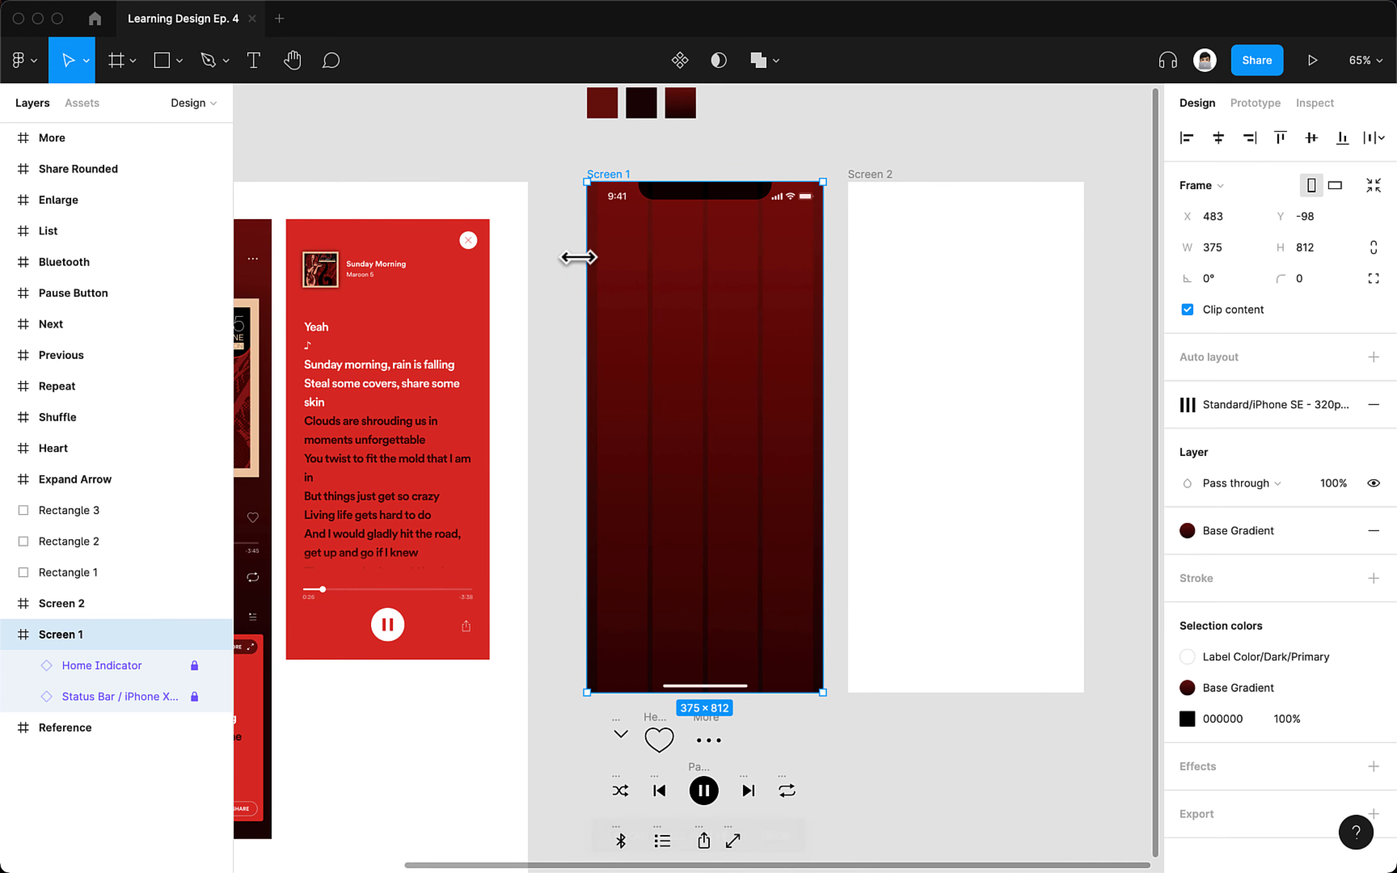
# - Show the rulers and place a vertical guide at 16 px along the left grid margin of Screen 1
pyautogui.hotkey('shift', 'r')
pyautogui.scroll(3, 635, 280)
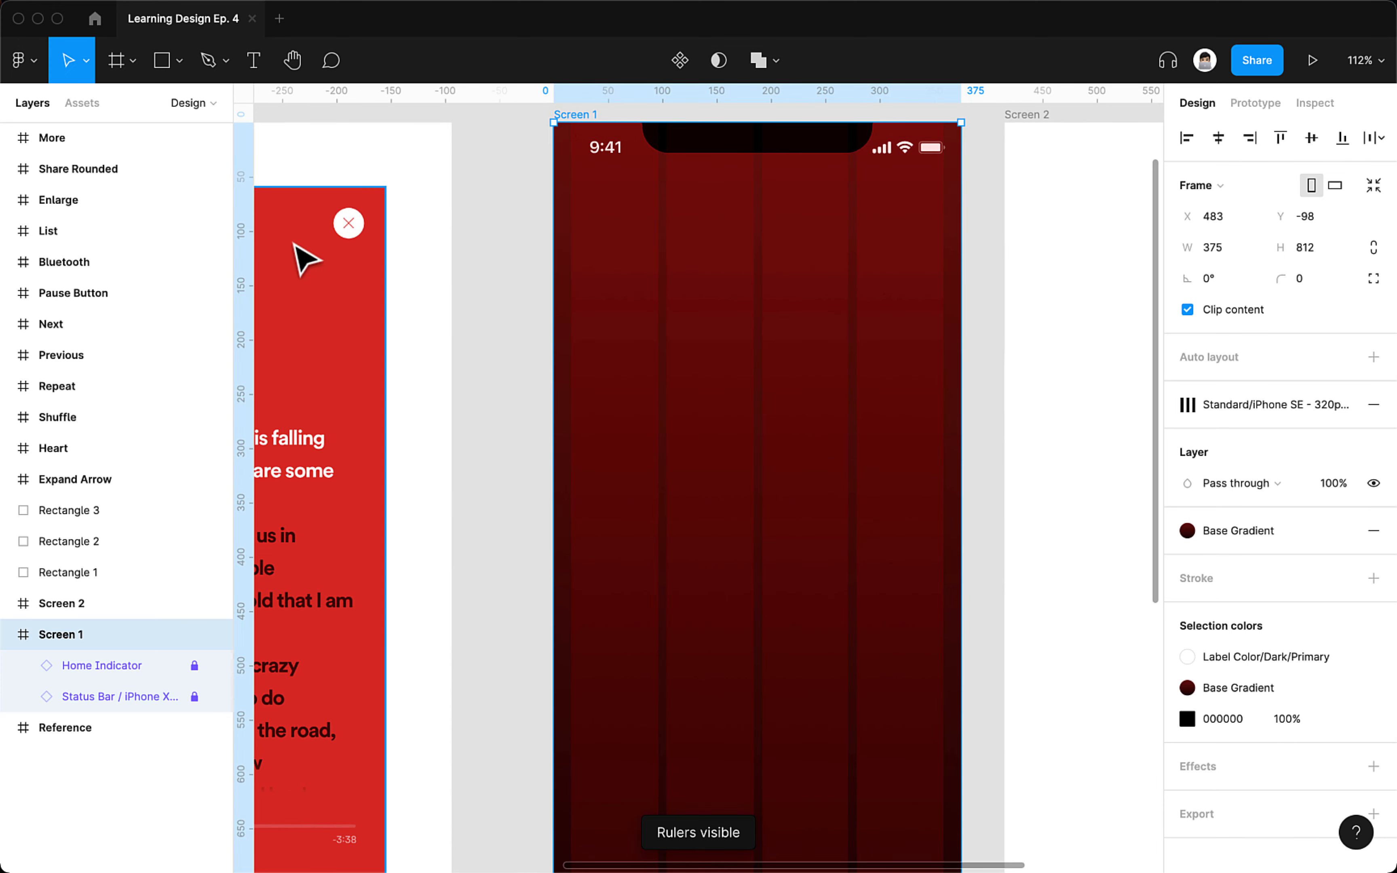
pyautogui.moveTo(252, 251); pyautogui.dragTo(570, 253)
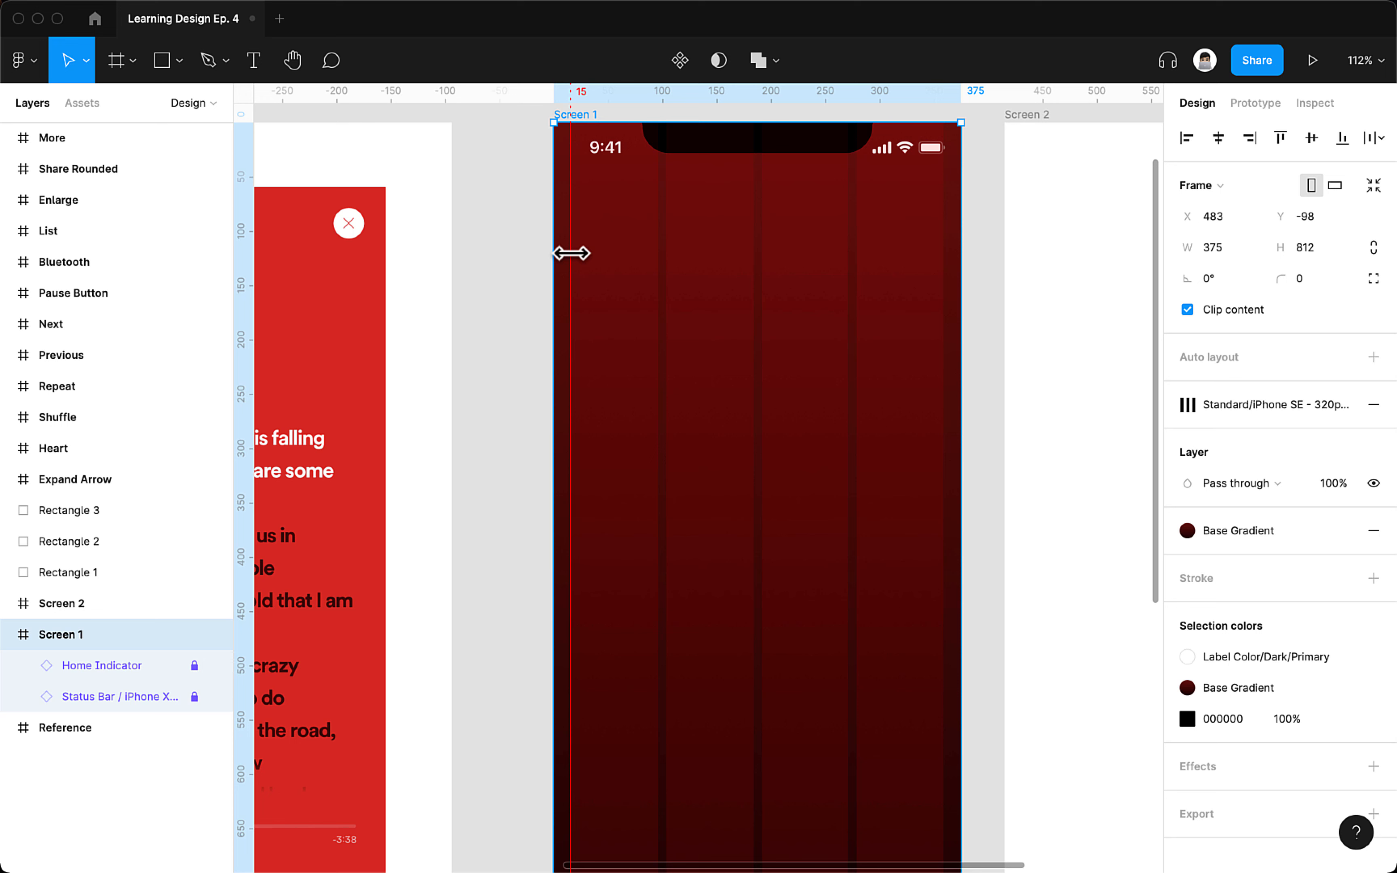
pyautogui.scroll(5, 570, 227)
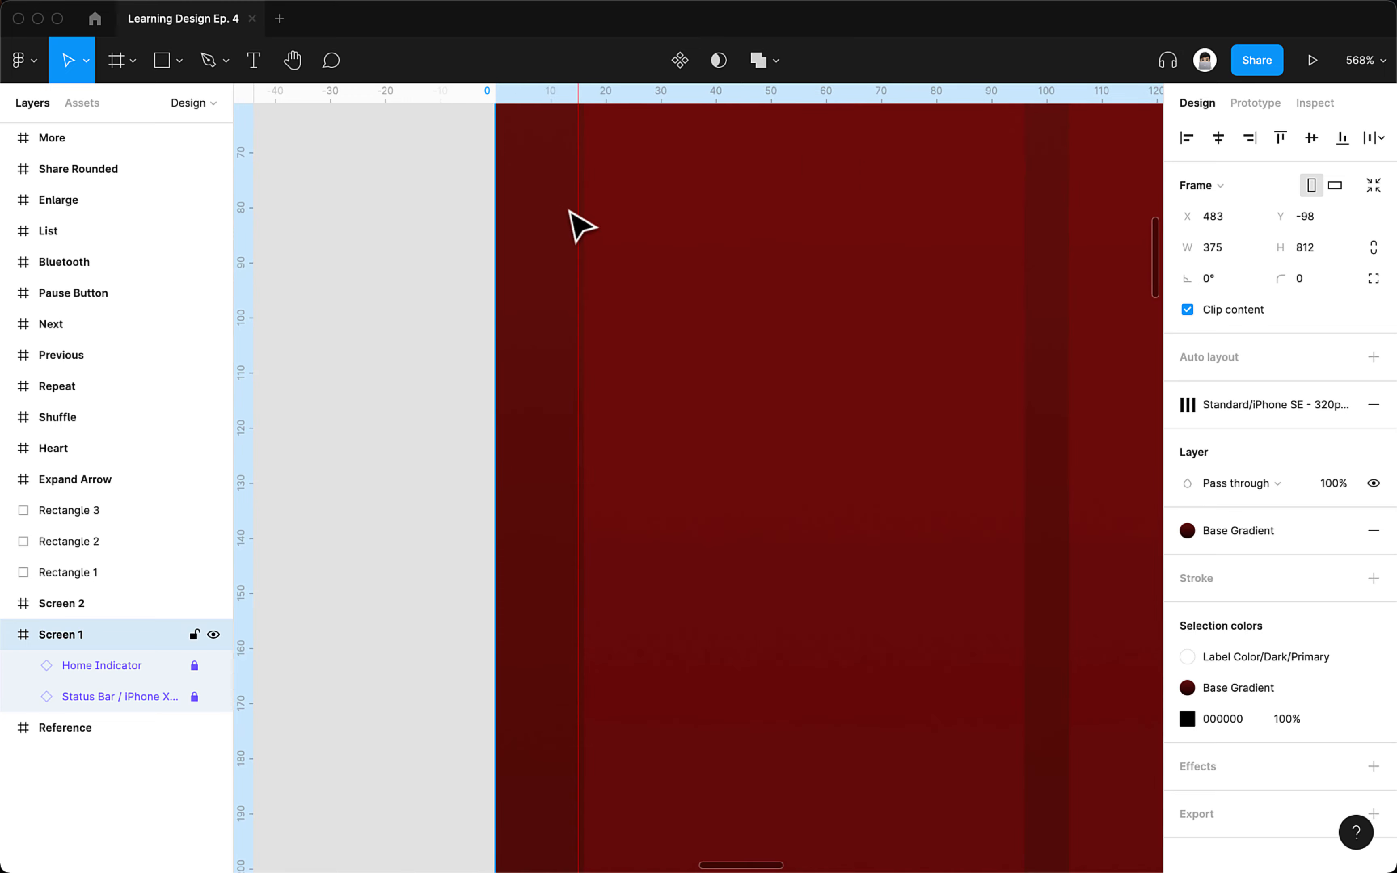
pyautogui.scroll(-10, 580, 216)
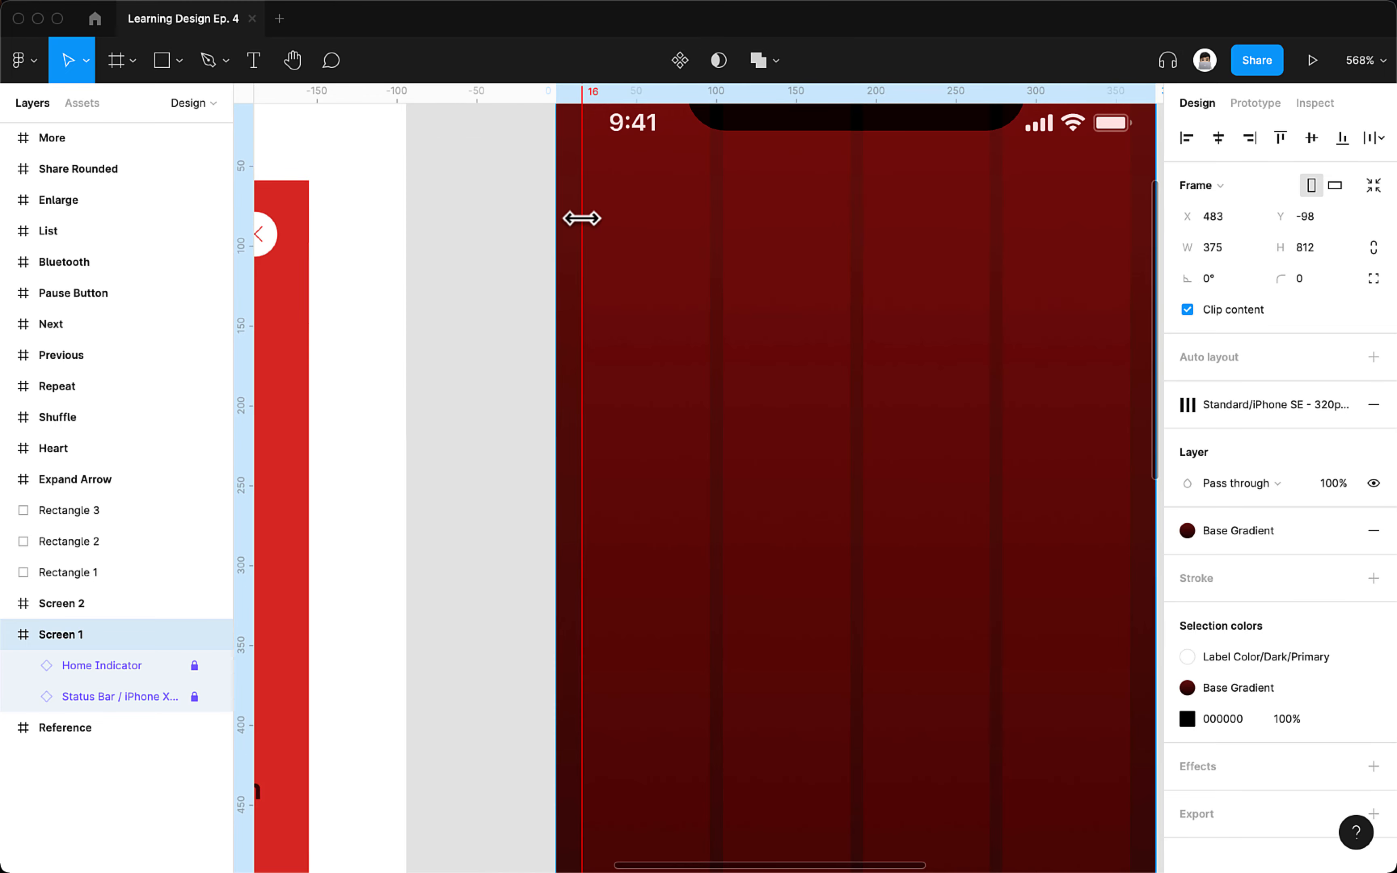
# - Place a second vertical guide at 359 px along the right grid margin of Screen 1
pyautogui.scroll(2, 716, 217)
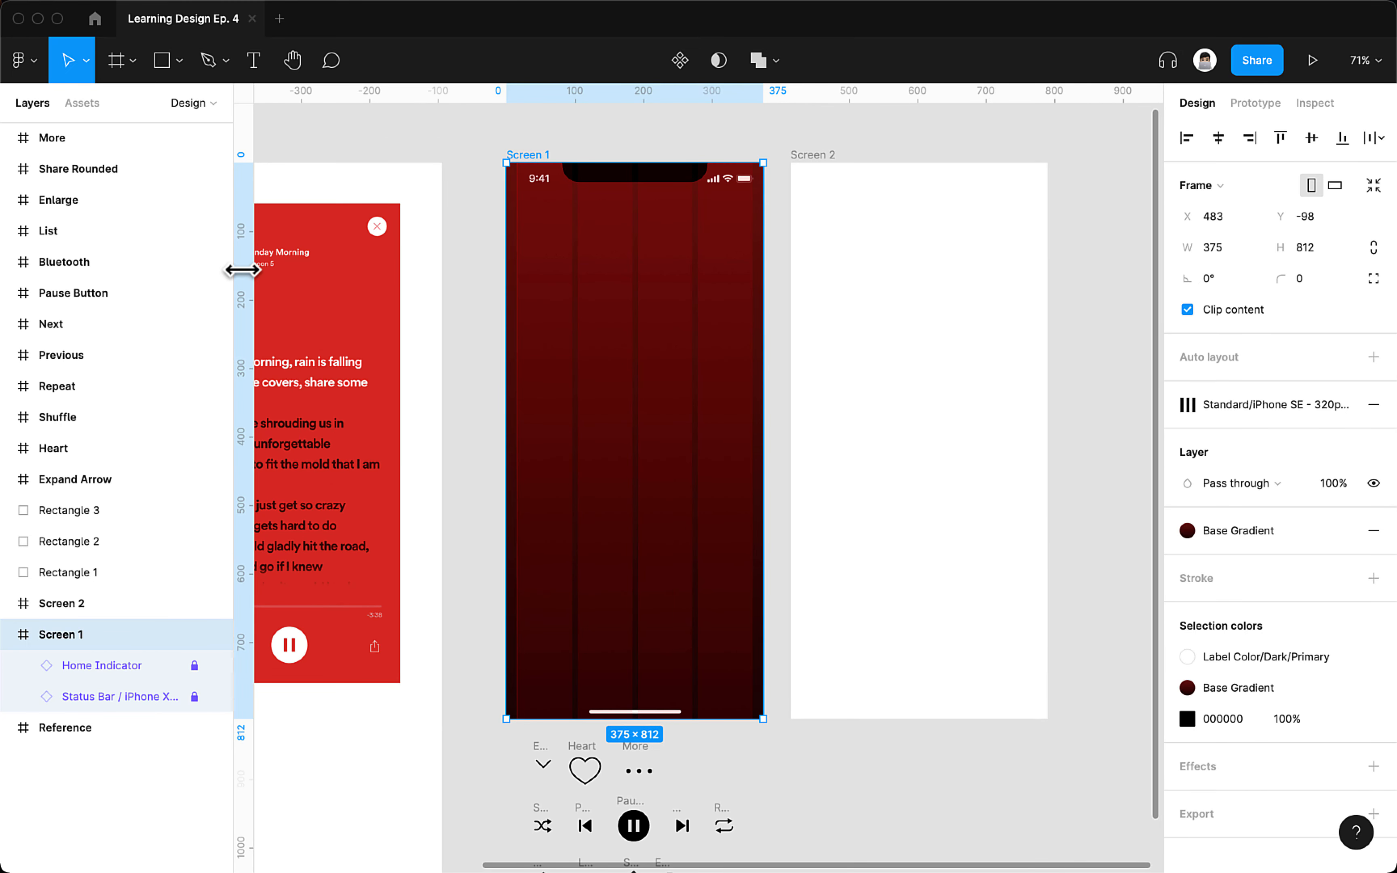
pyautogui.moveTo(241, 272); pyautogui.dragTo(752, 287)
pyautogui.scroll(9, 753, 294)
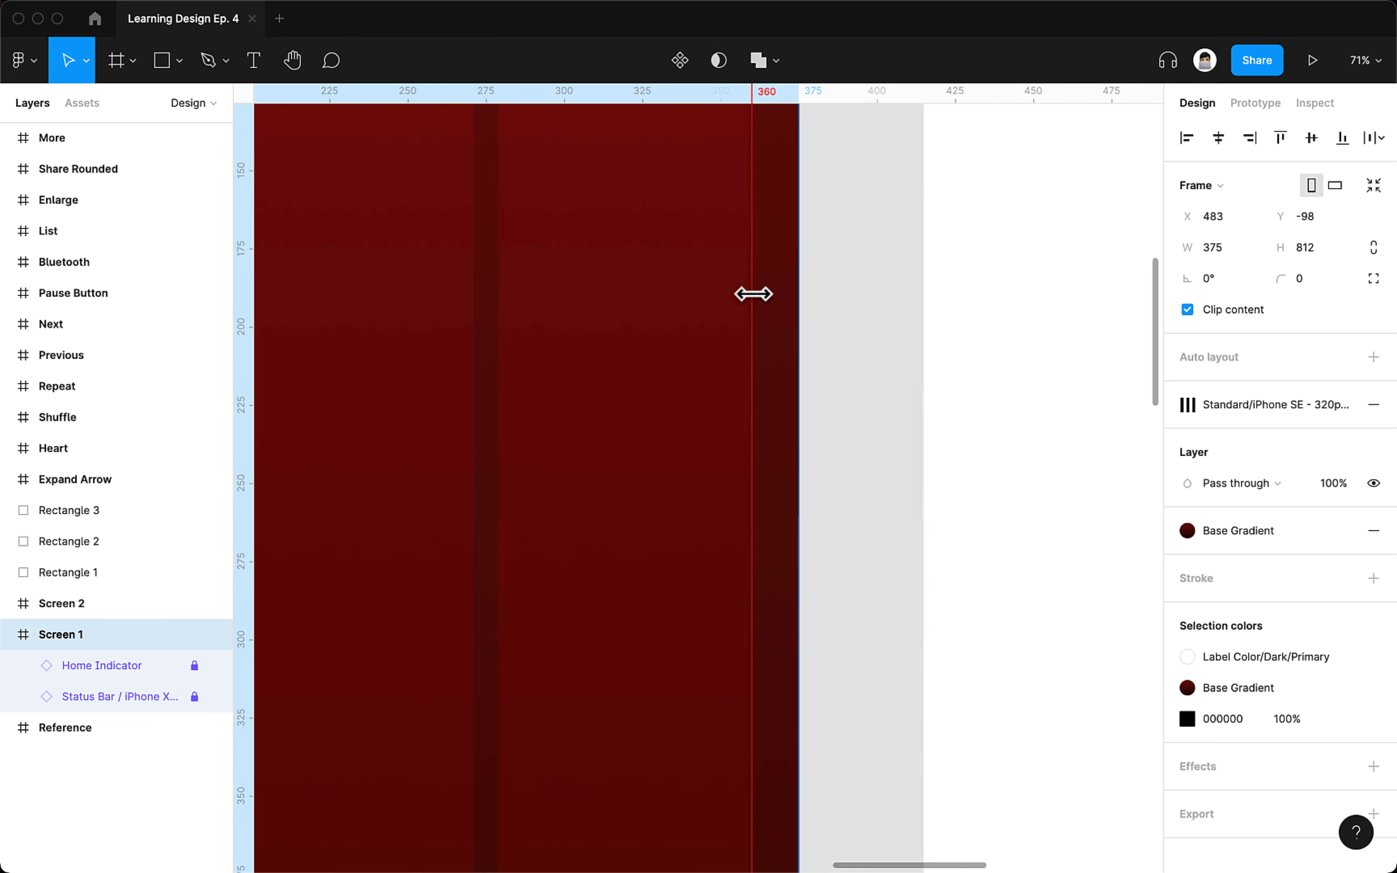
pyautogui.moveTo(747, 291); pyautogui.dragTo(735, 291)
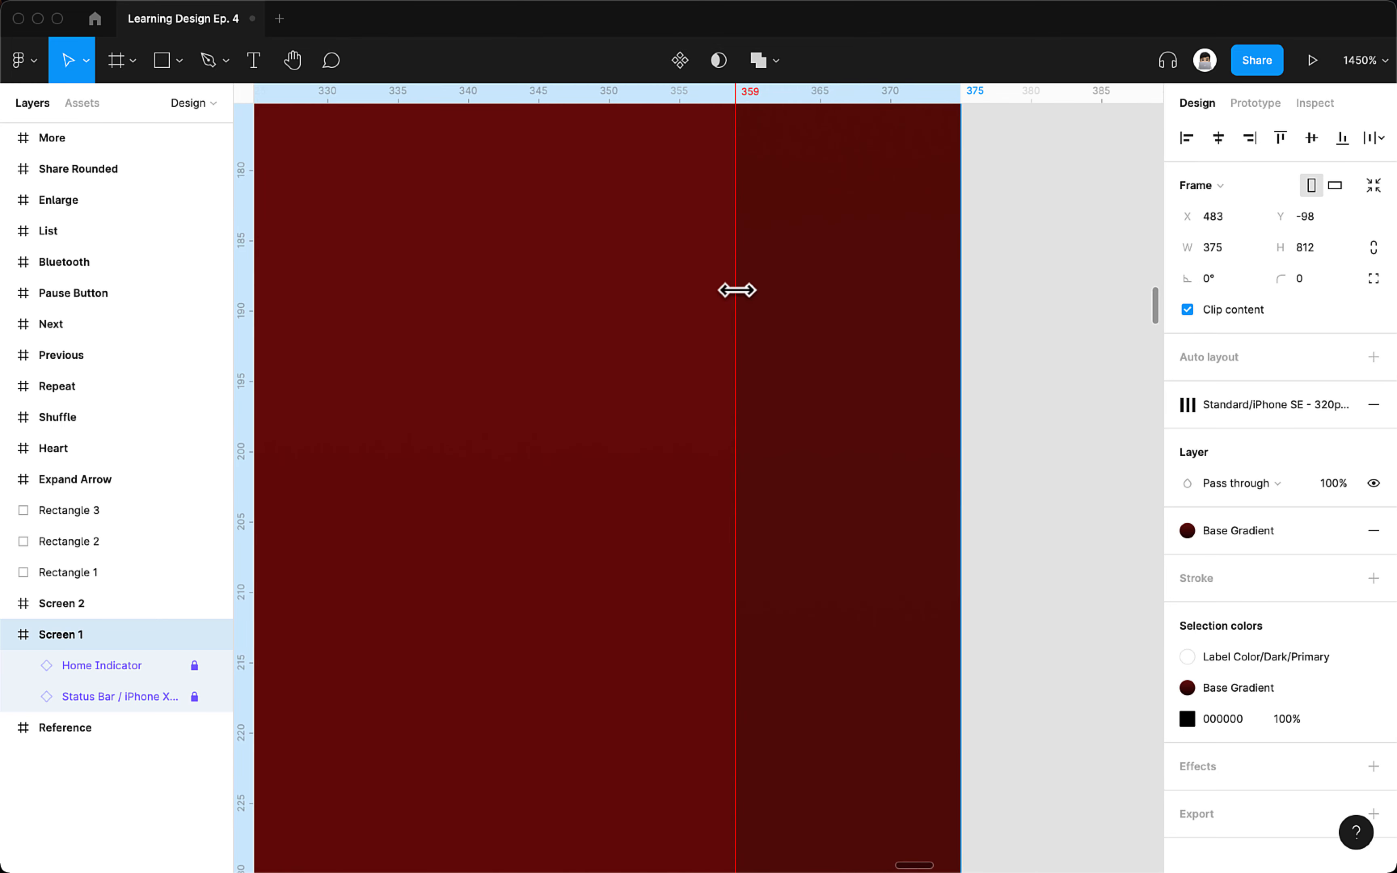
pyautogui.scroll(-10, 735, 291)
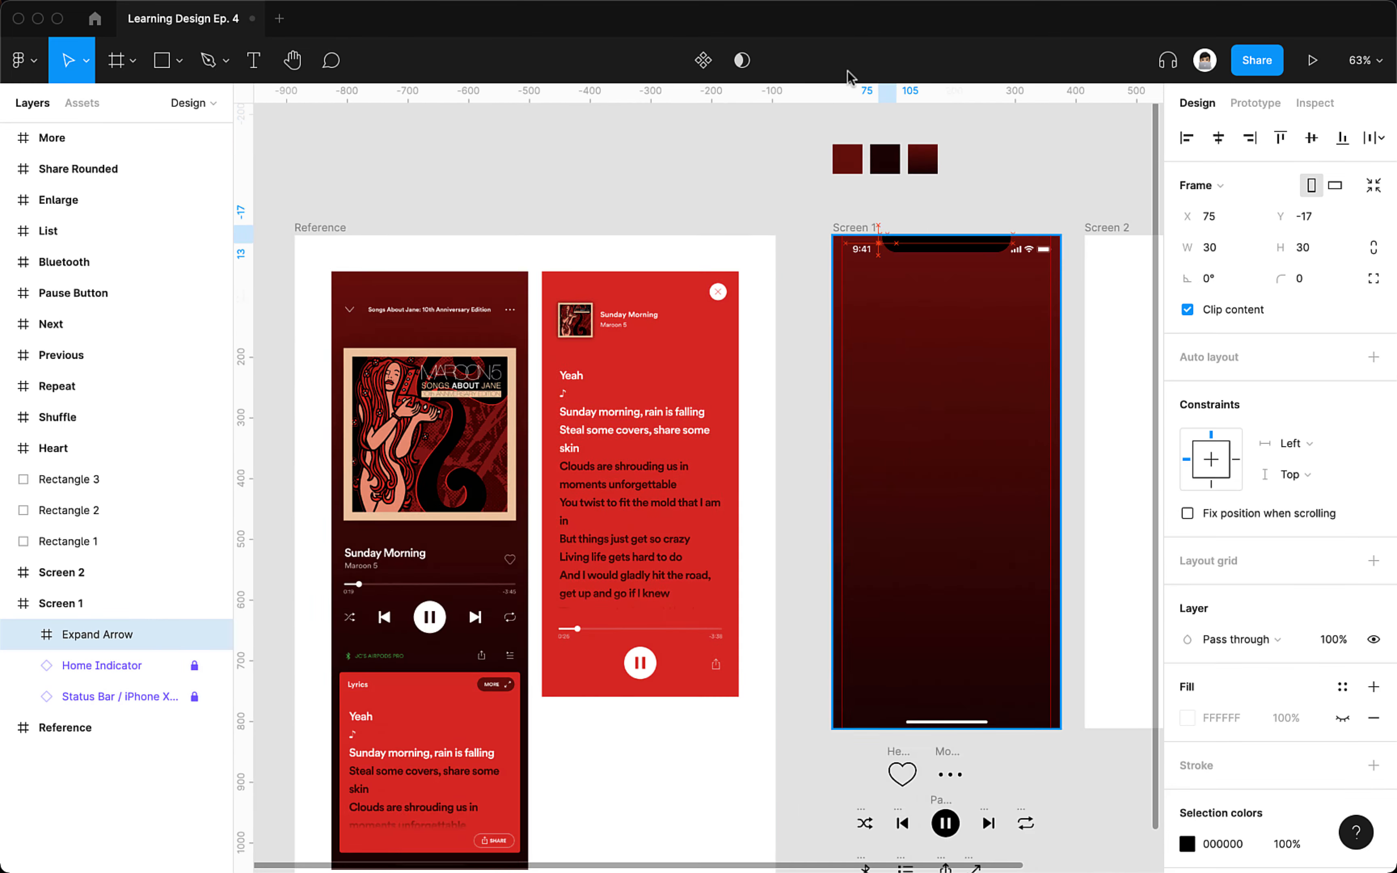
pyautogui.moveTo(892, 398); pyautogui.dragTo(858, 389)
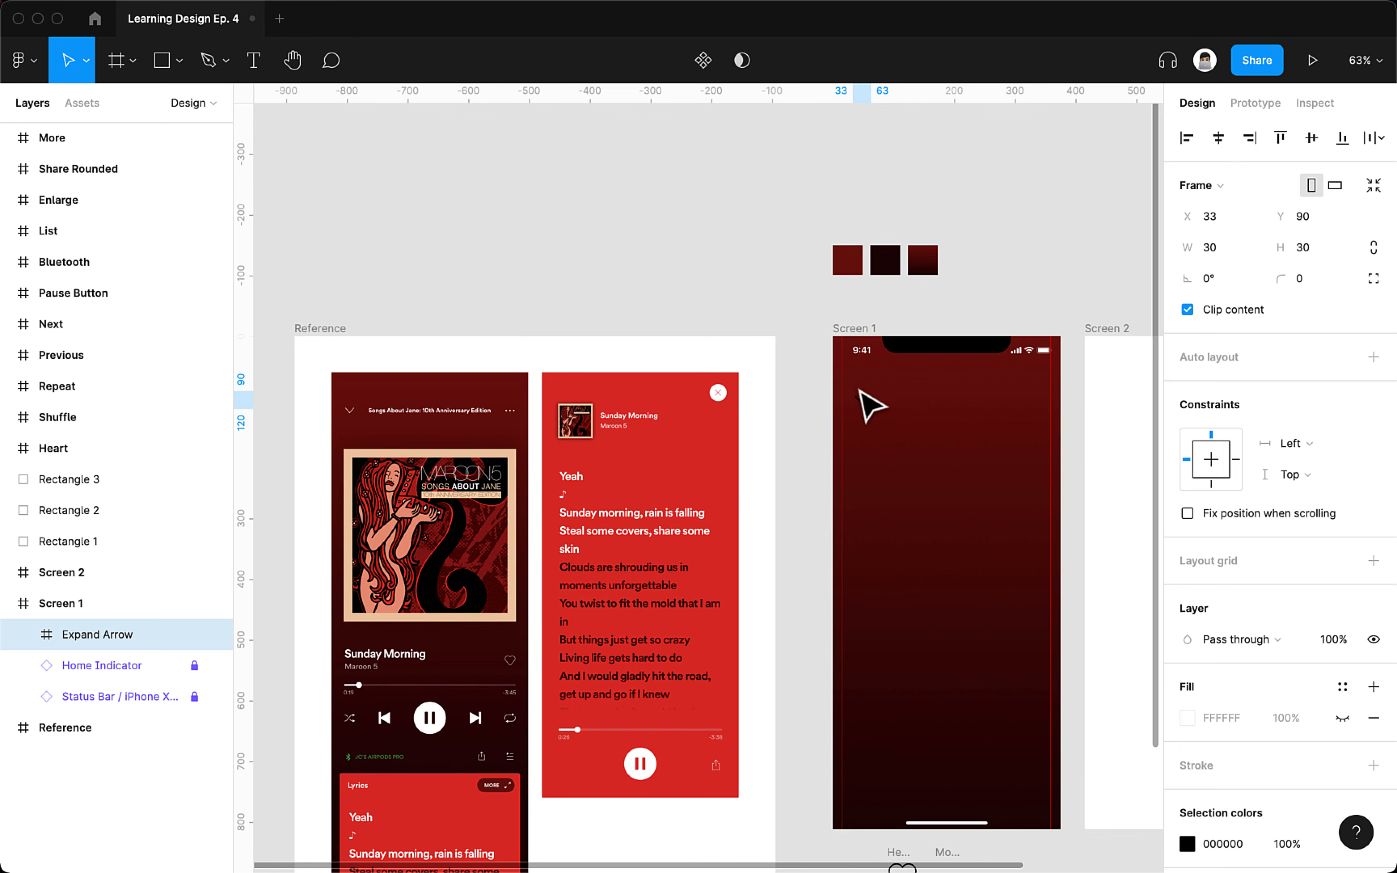
pyautogui.moveTo(928, 465); pyautogui.dragTo(809, 347)
pyautogui.scroll(-1, 1331, 821)
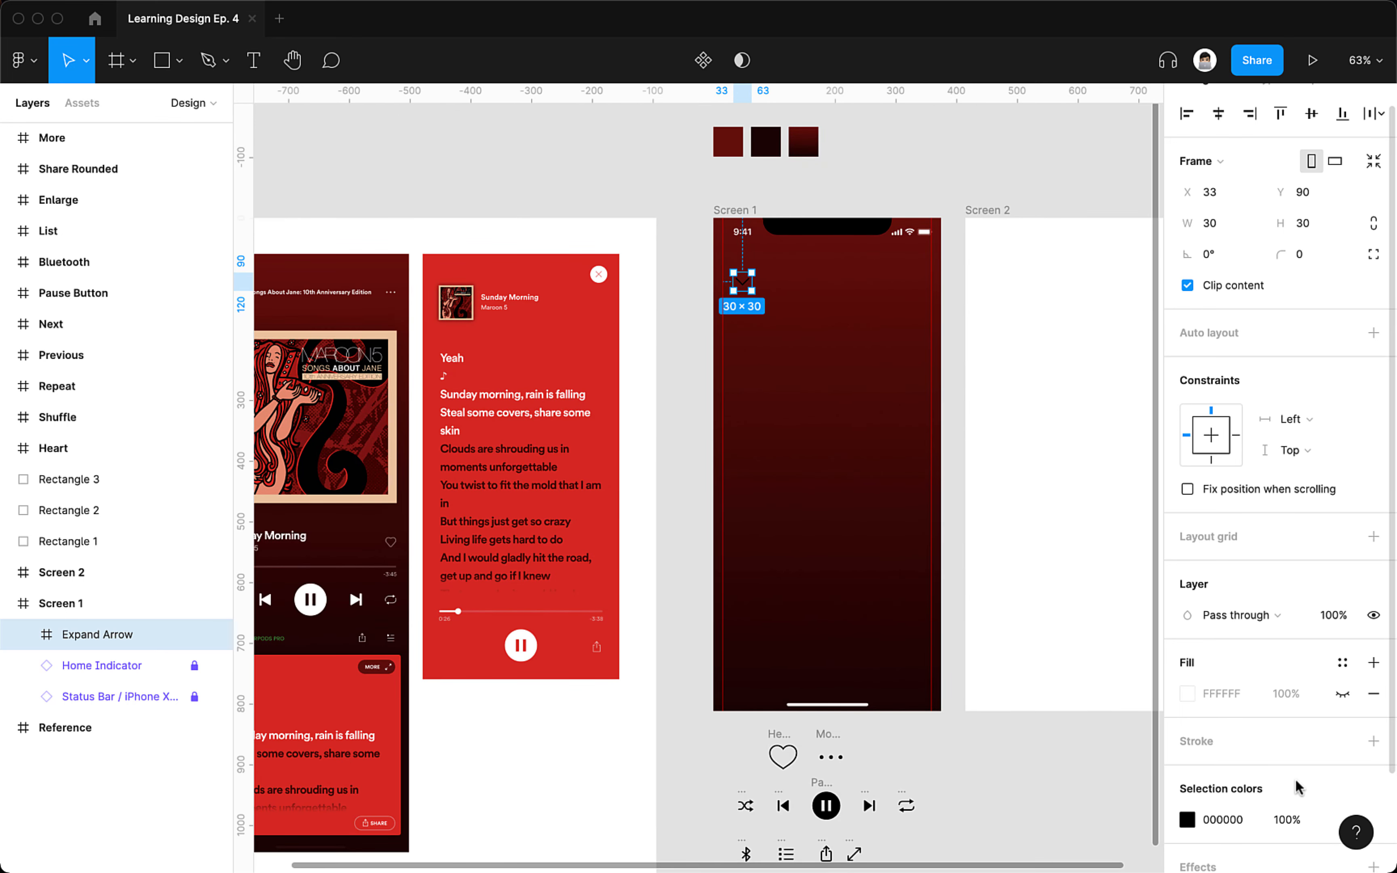
pyautogui.scroll(-1, 1114, 693)
pyautogui.press('super+z')
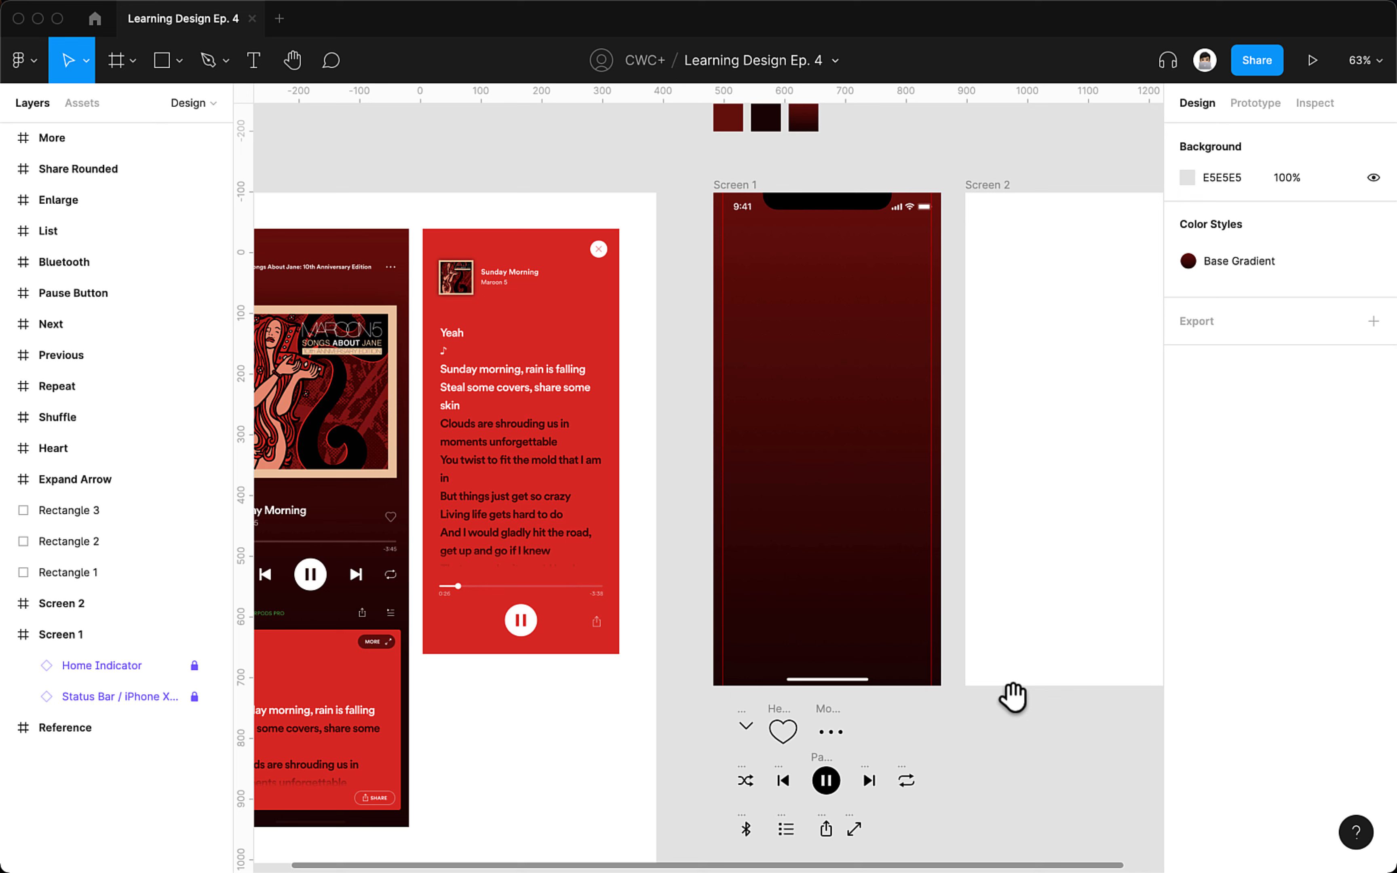
# - Apply the White color style to all the icons below Screen 1, from Expand Arrow to More
pyautogui.moveTo(1013, 698); pyautogui.dragTo(991, 509)
pyautogui.moveTo(966, 676); pyautogui.dragTo(690, 526)
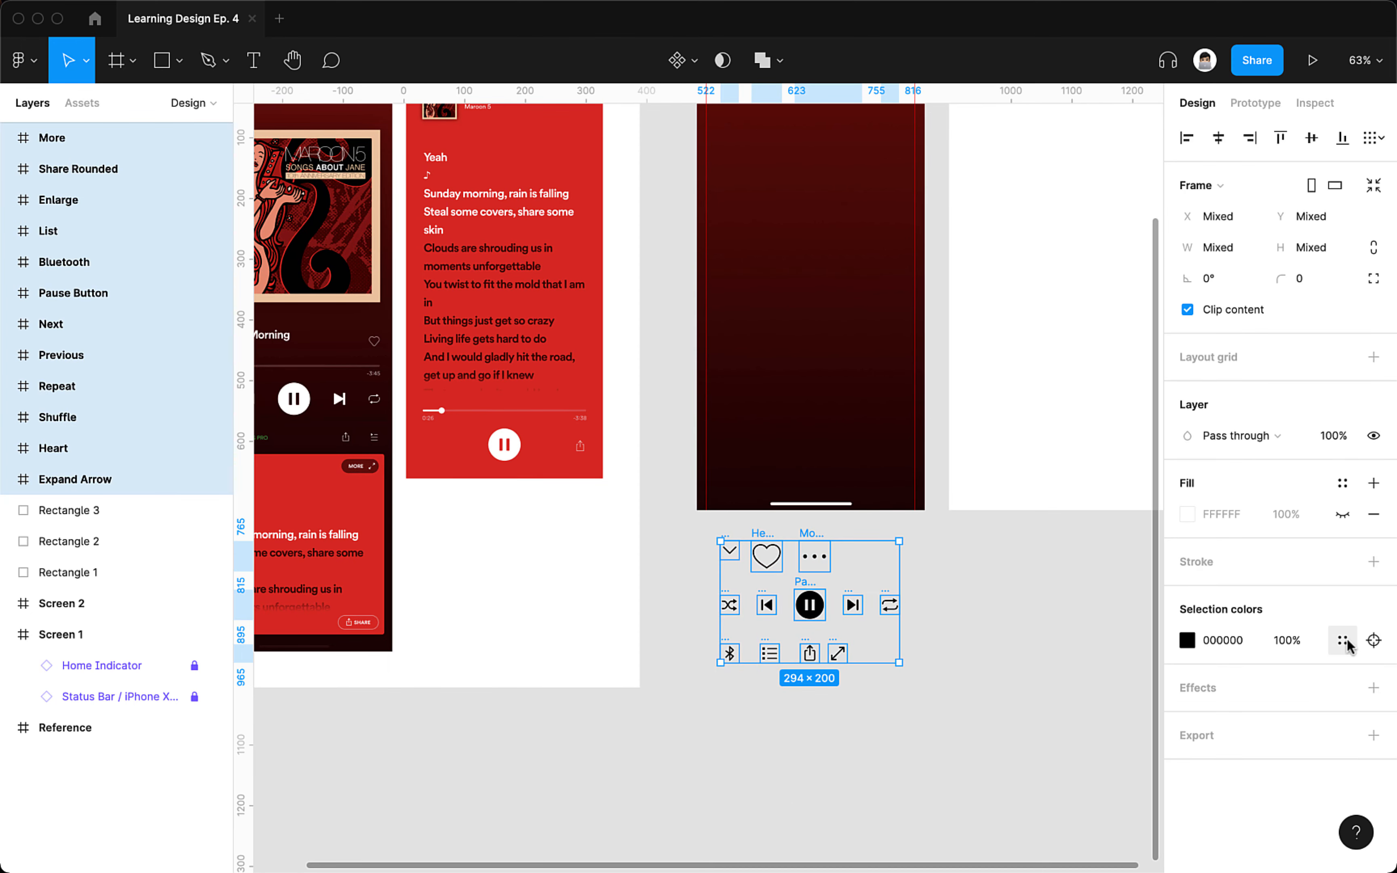
pyautogui.click(1343, 641)
pyautogui.click(986, 760)
pyautogui.click(895, 722)
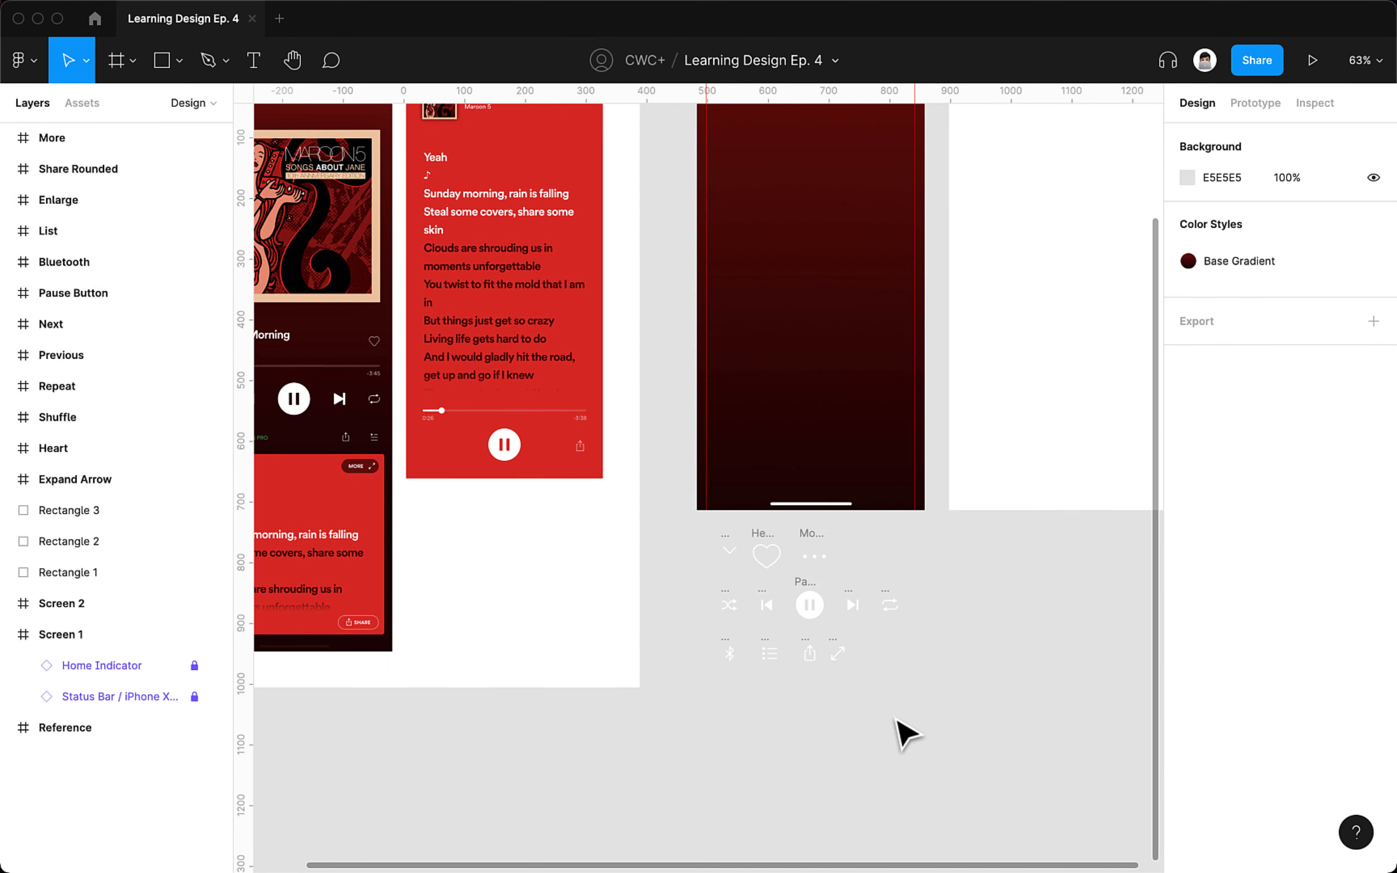
# - Move the Expand Arrow icon into the upper-left part of Screen 1, at X 33 and Y 108
pyautogui.moveTo(894, 709); pyautogui.dragTo(969, 753)
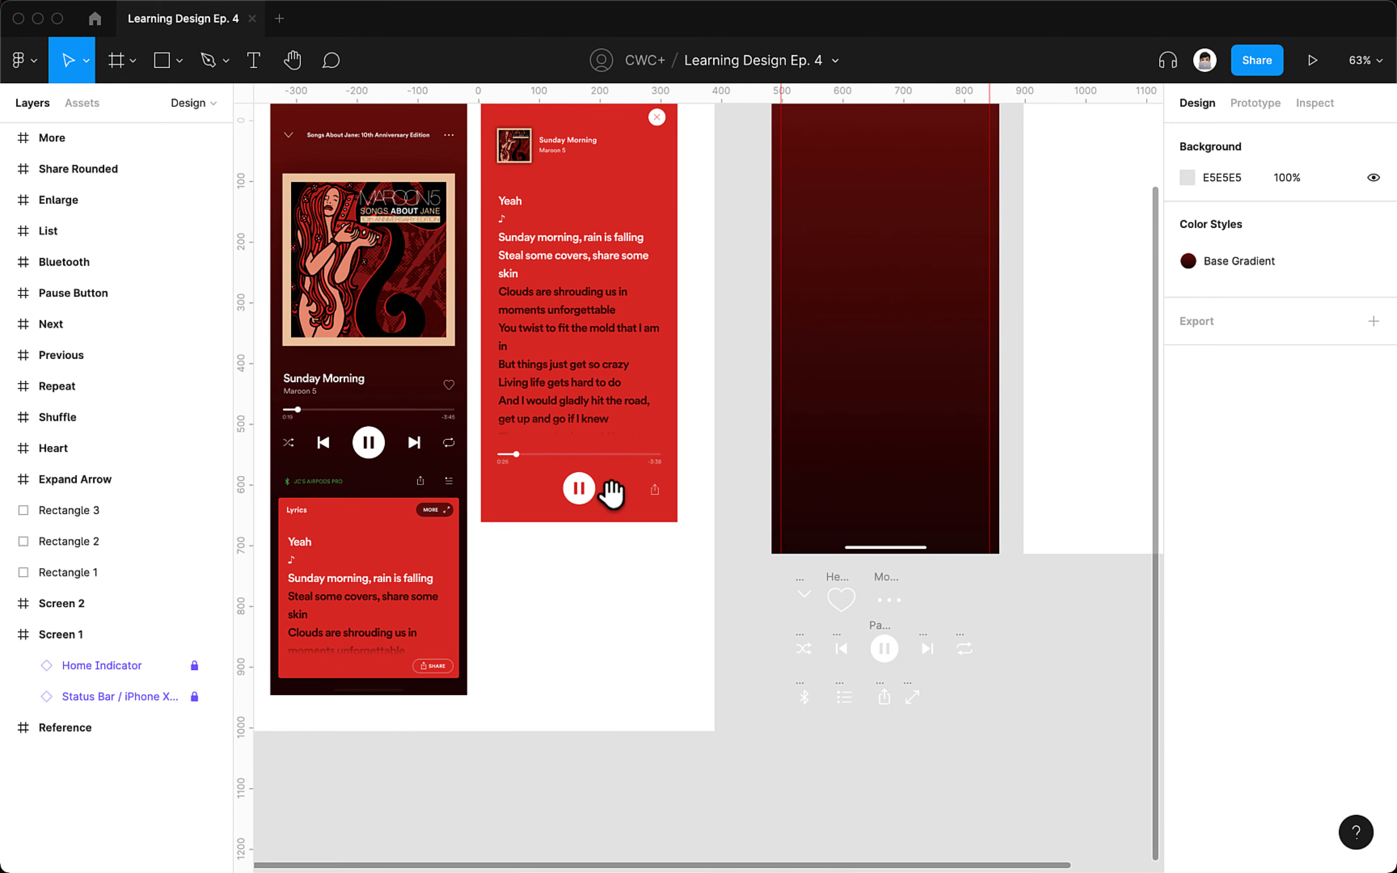
pyautogui.moveTo(889, 223); pyautogui.dragTo(680, 384)
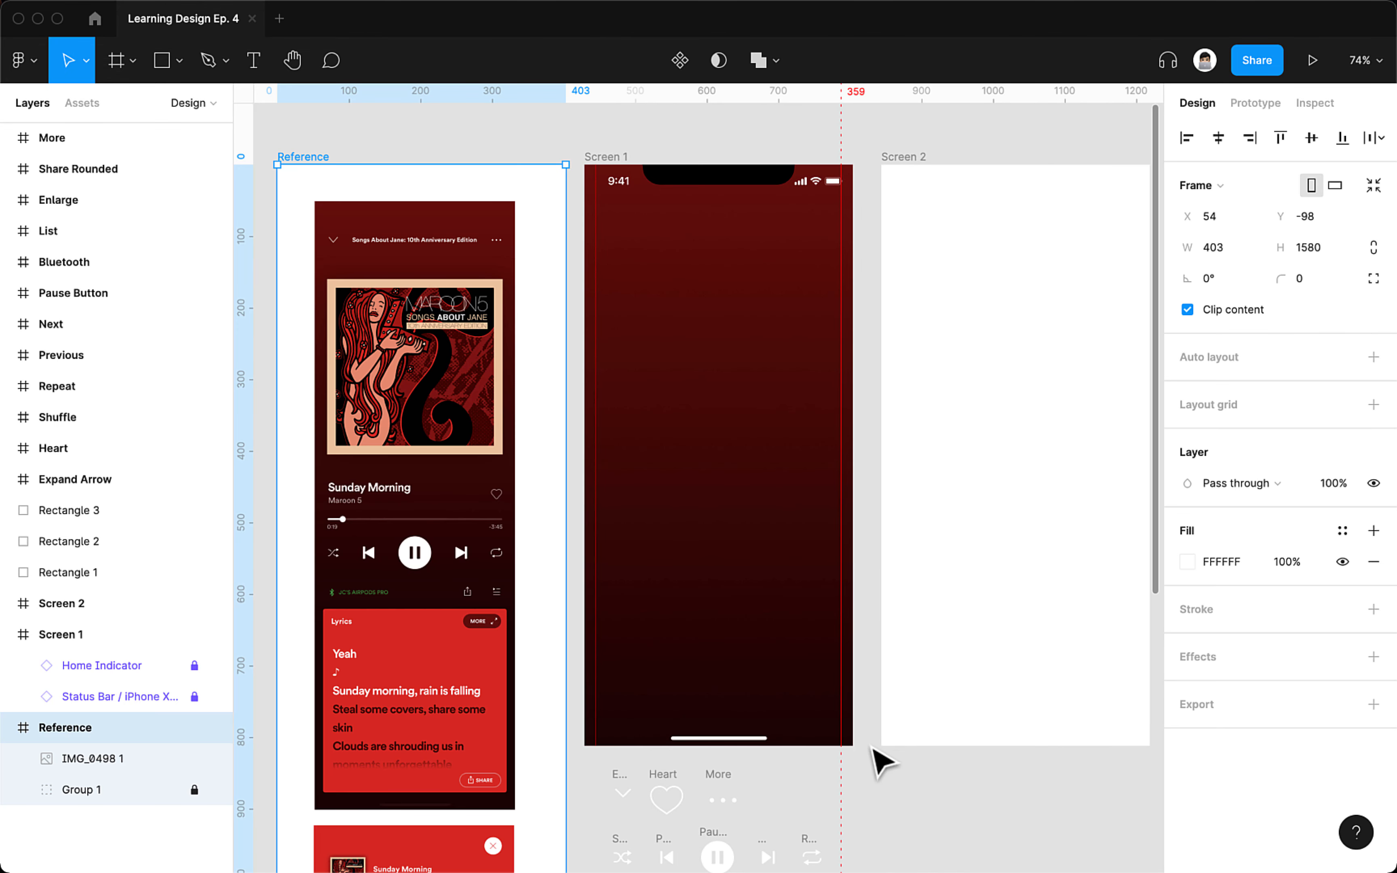
pyautogui.click(881, 777)
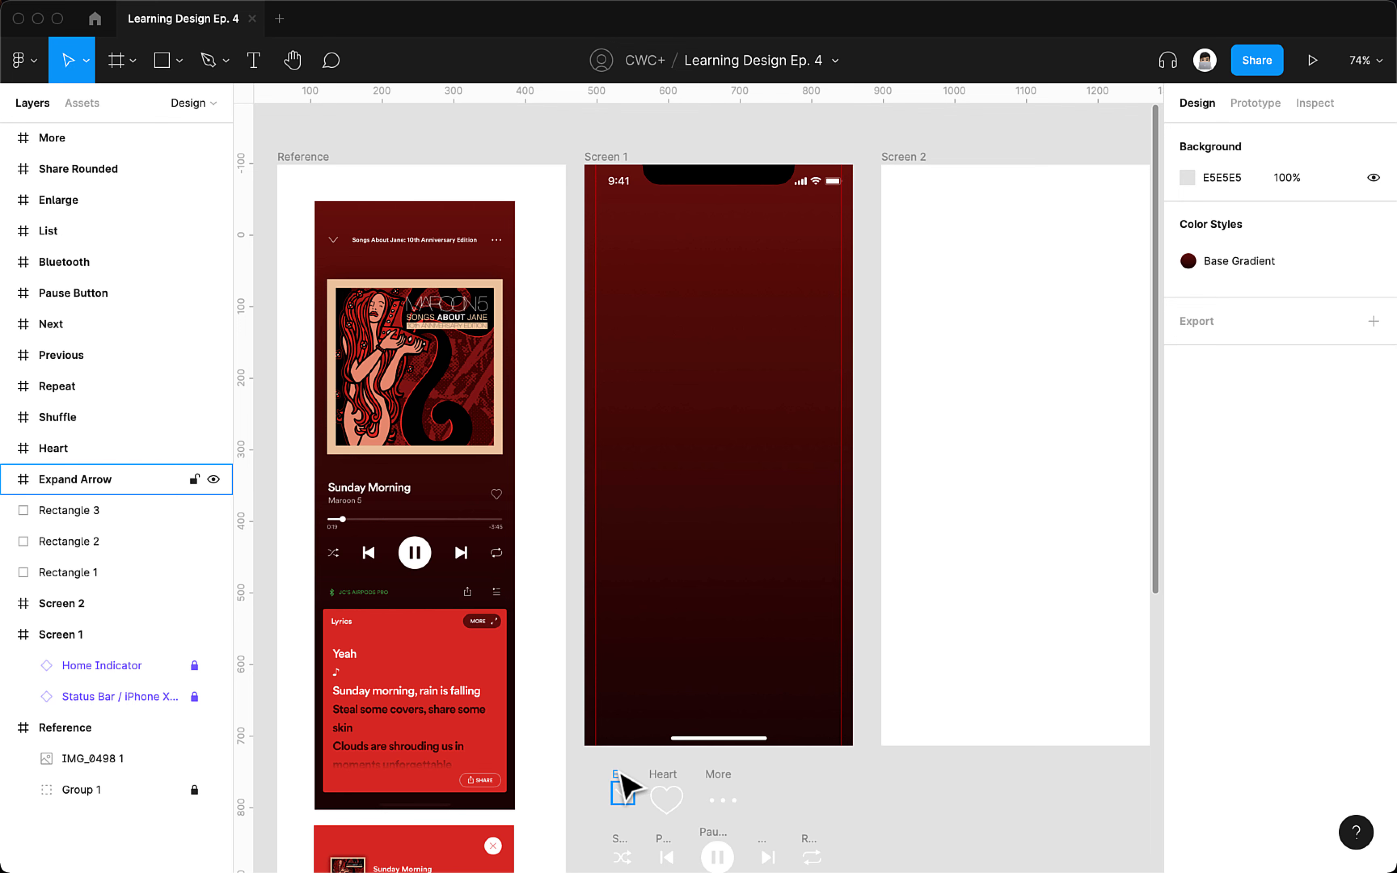
pyautogui.moveTo(623, 786); pyautogui.dragTo(616, 247)
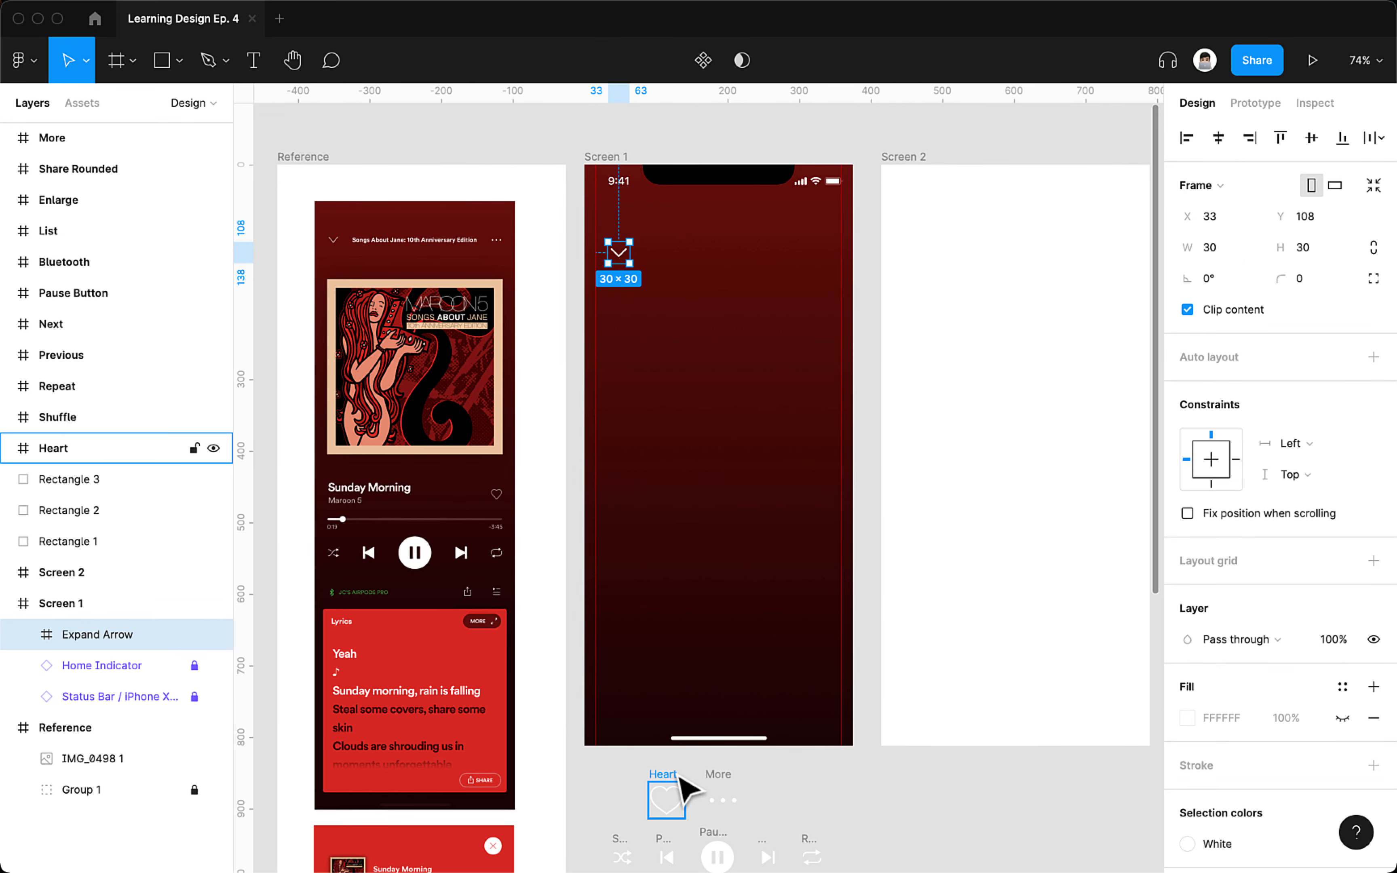
pyautogui.click(724, 374)
# - Add the text "Songs About Jane: 10th Anniversary Edition" in Screen 1, below the Expand Arrow icon
pyautogui.press('t')
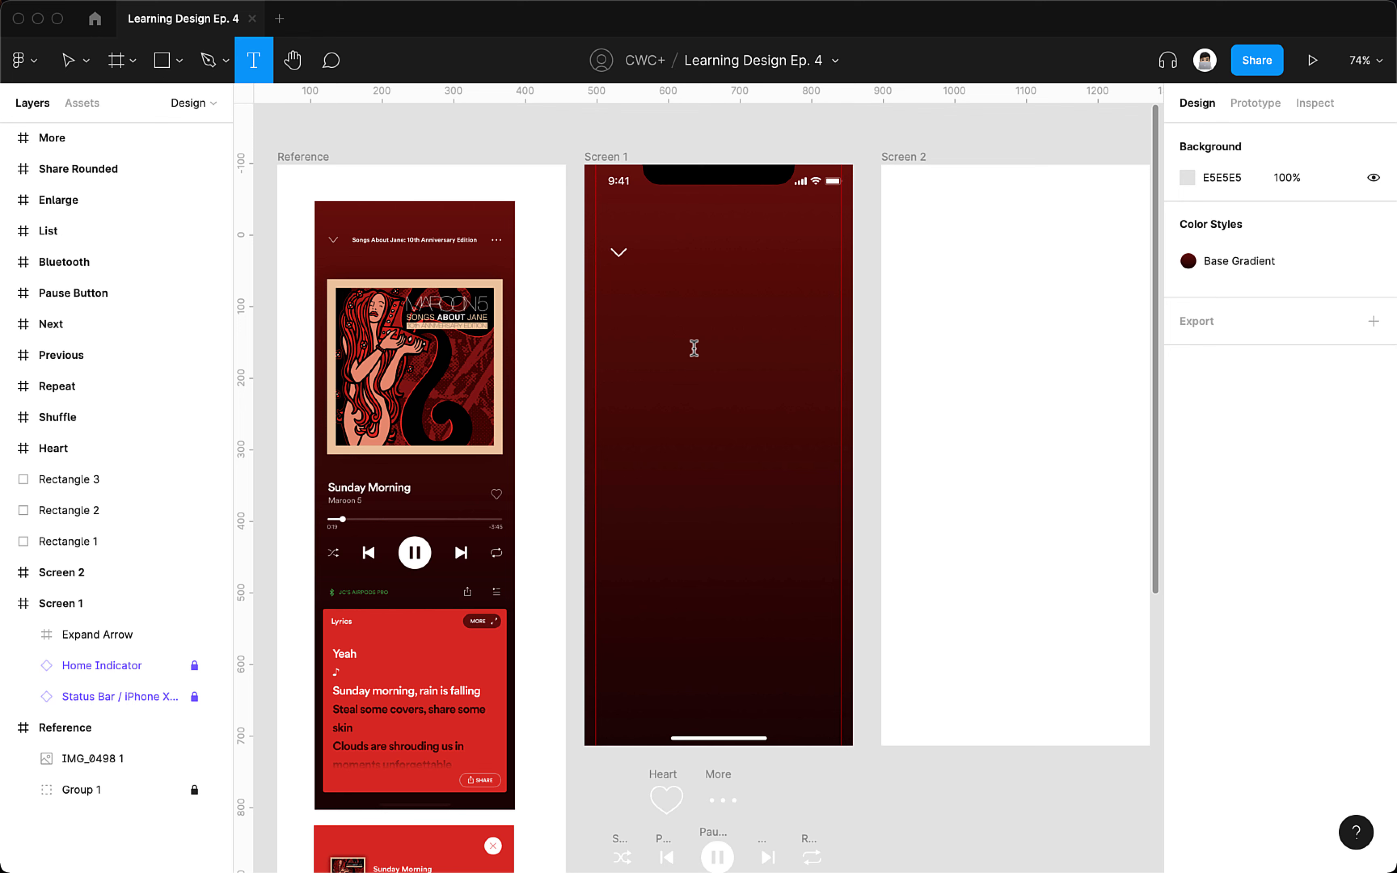
pyautogui.click(694, 348)
pyautogui.write('Songs About ')
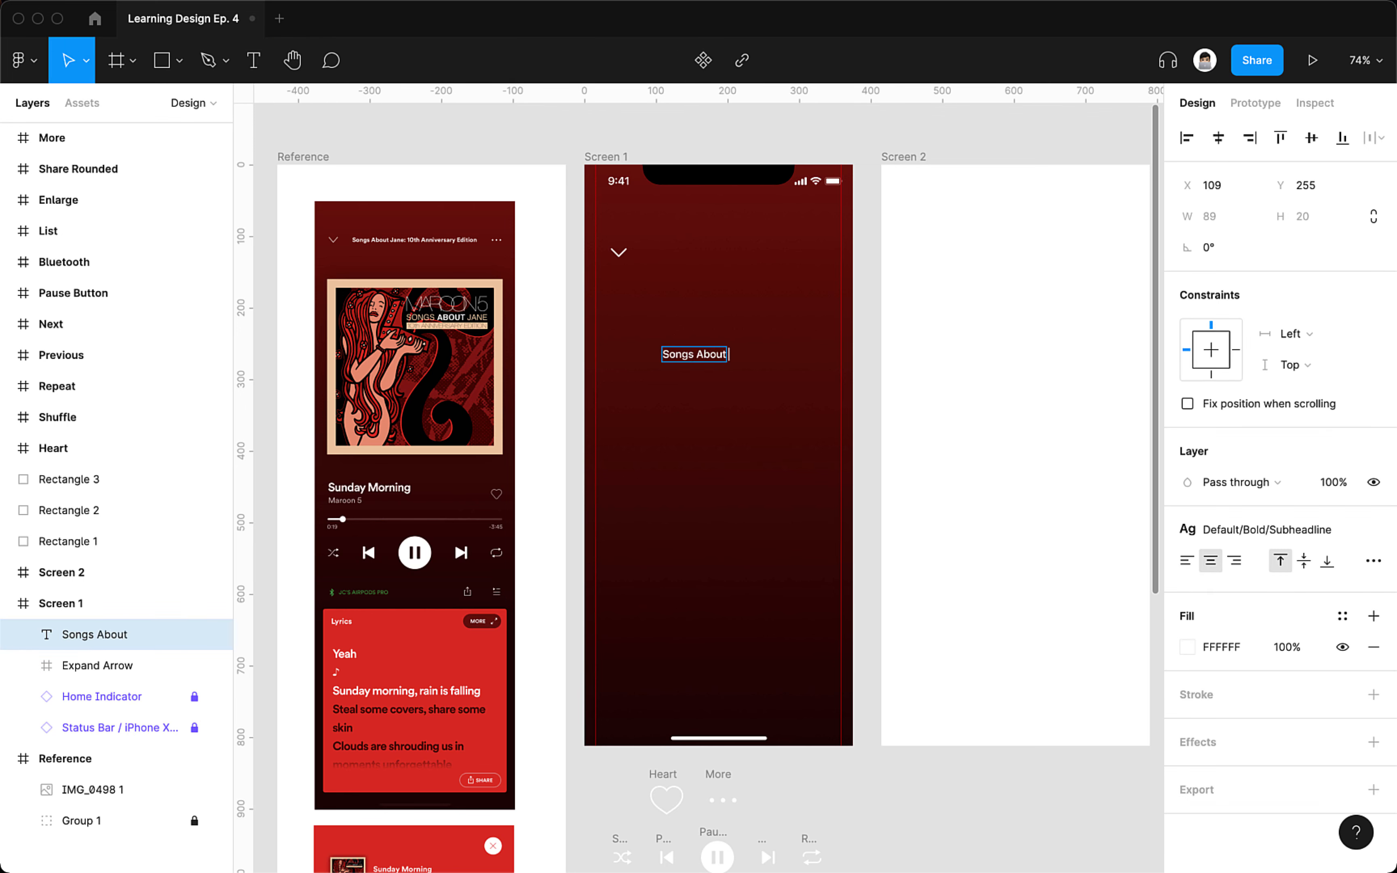
pyautogui.write('Jane: 10th Anniversary Edi')
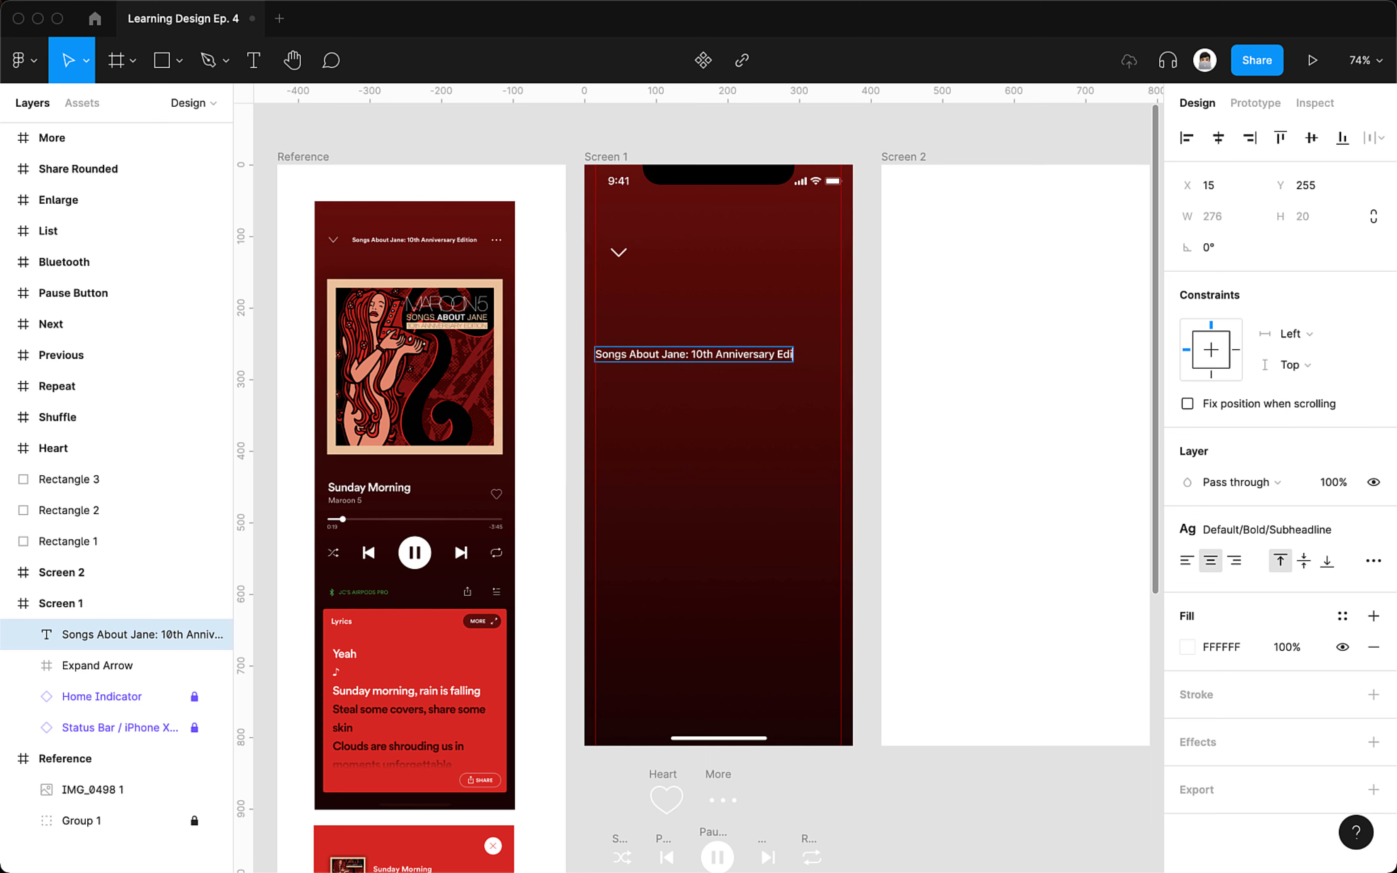
pyautogui.write('tion')
# - Detach the album title's text style and set its font to Circular Std Medium
pyautogui.click(1372, 530)
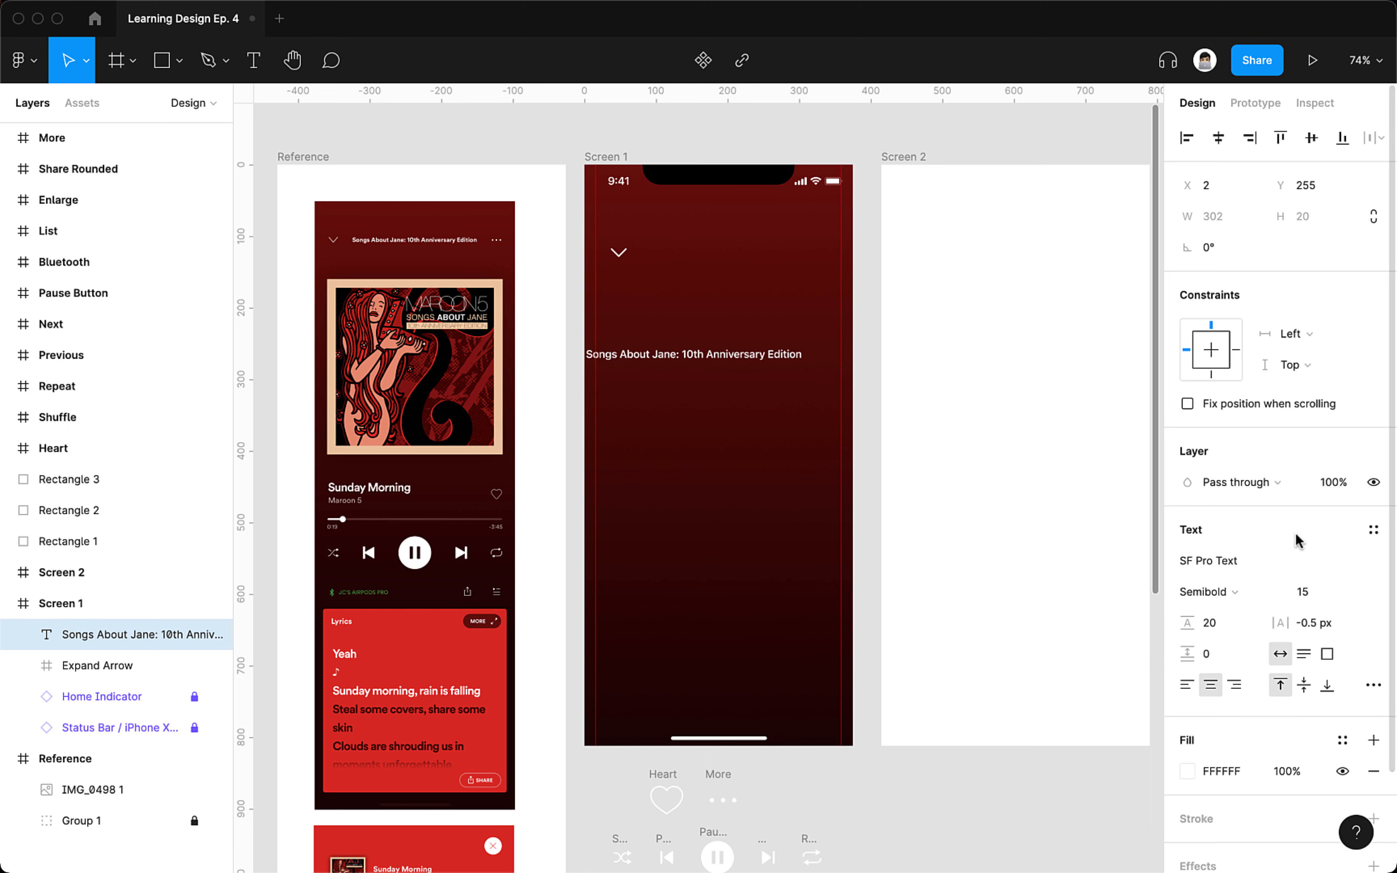
pyautogui.click(1280, 554)
pyautogui.write('Circular Std')
pyautogui.press('Return')
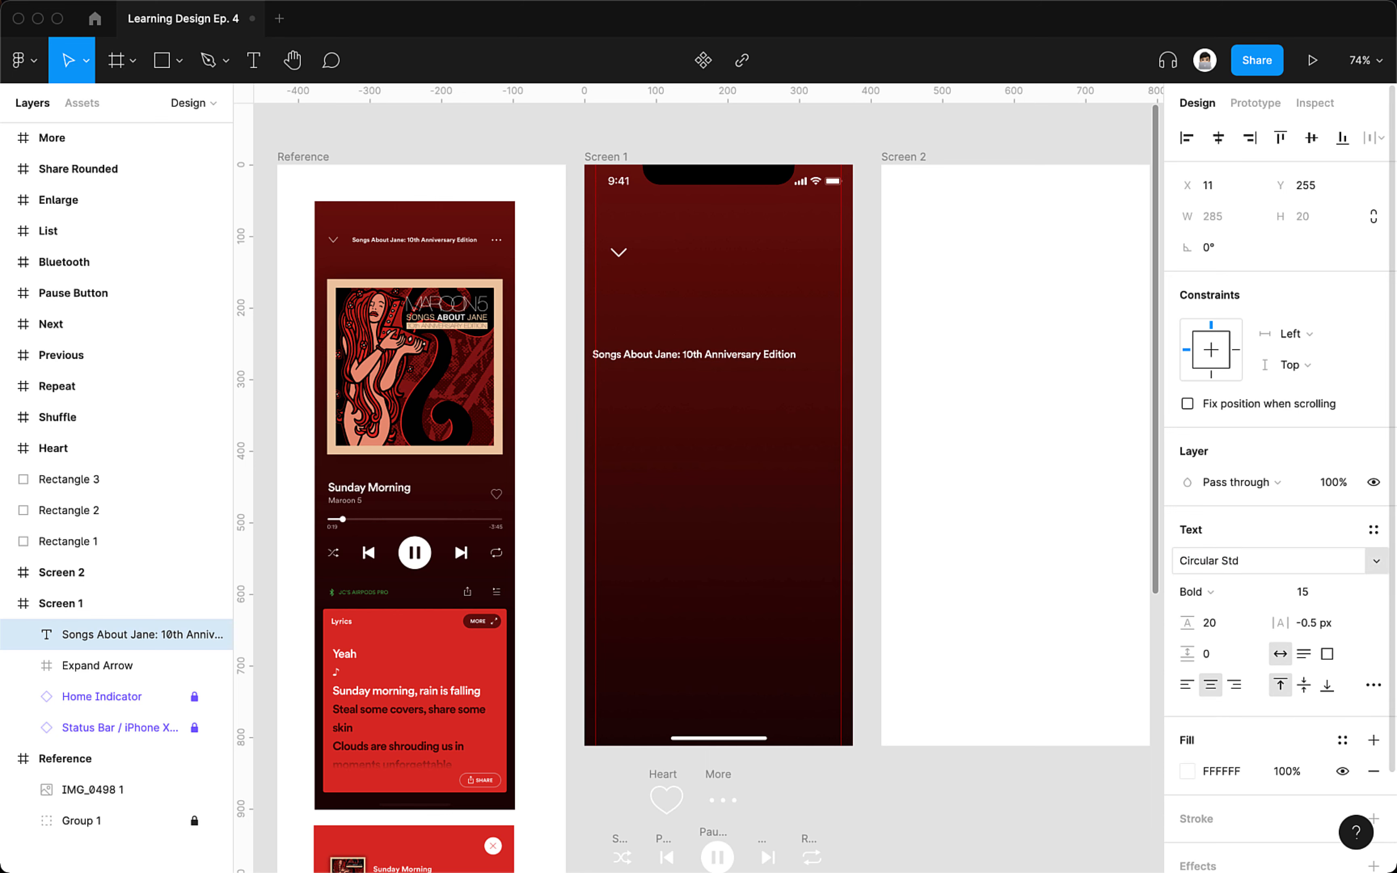
pyautogui.click(1194, 598)
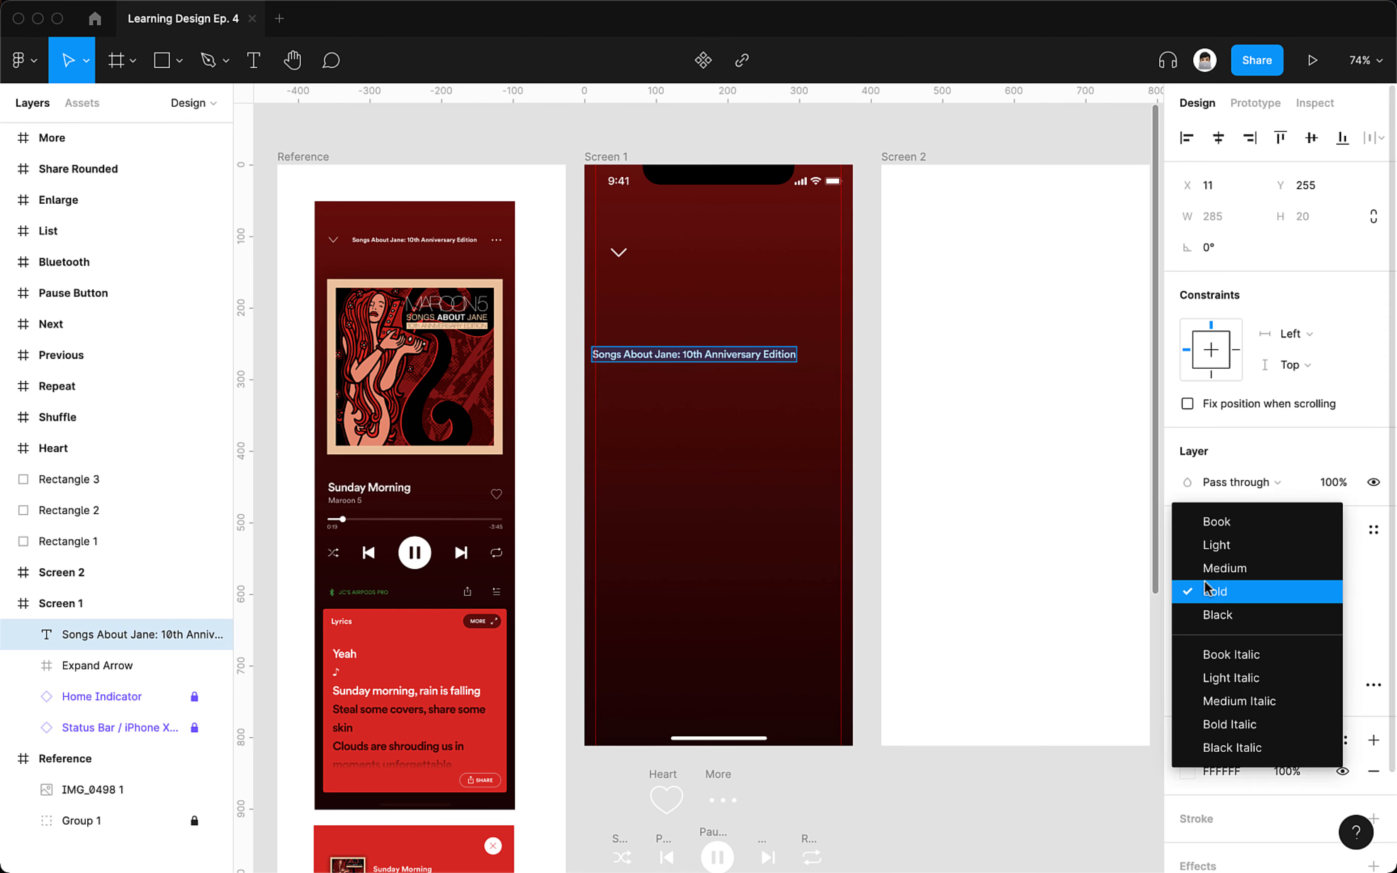
pyautogui.click(1204, 565)
# - Place the album title directly below the matching title in the reference screenshot and compare their text sizes
pyautogui.scroll(3, 514, 282)
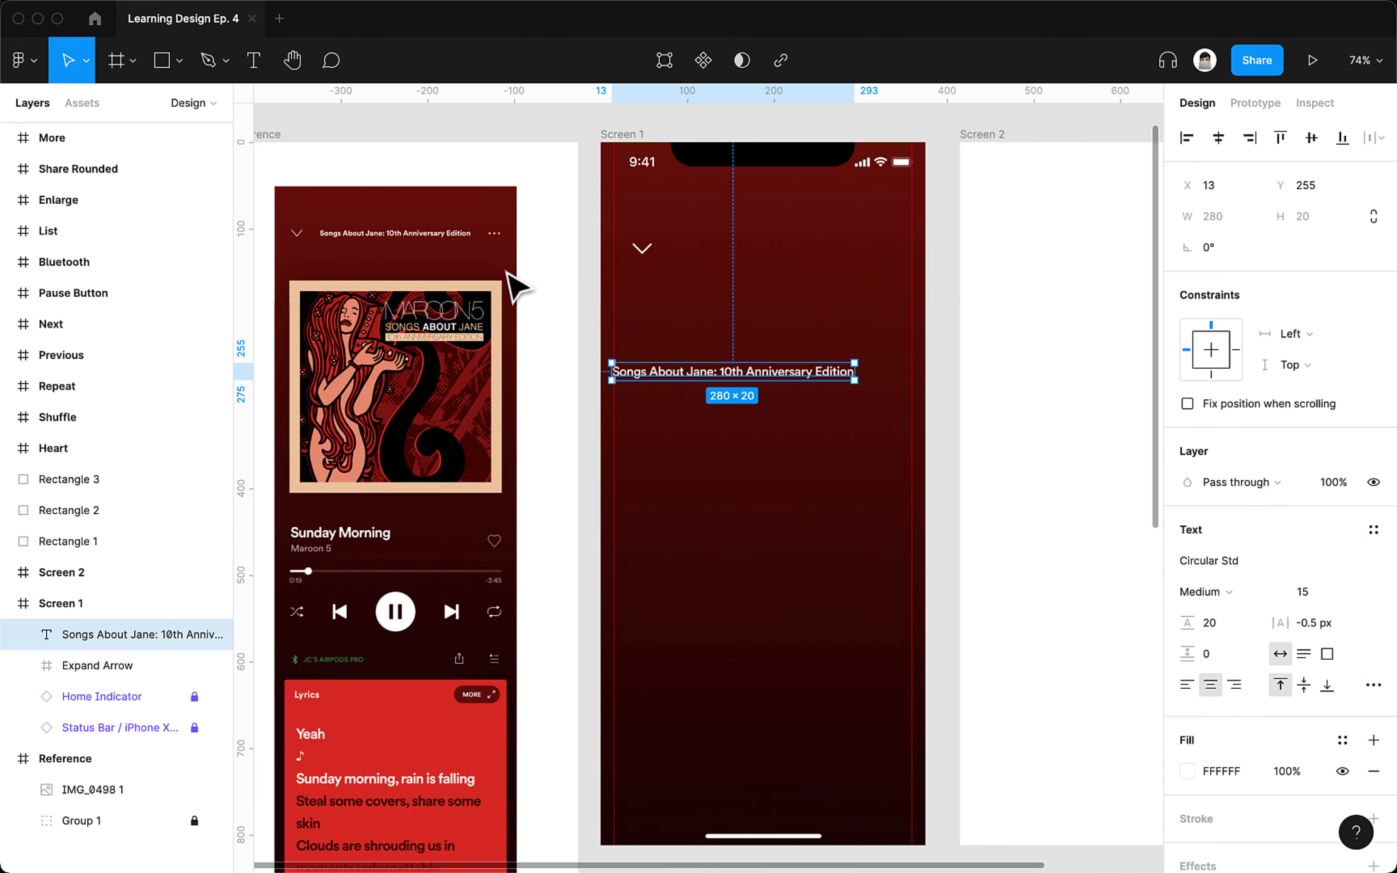
pyautogui.scroll(2, 587, 313)
pyautogui.moveTo(590, 313); pyautogui.dragTo(803, 404)
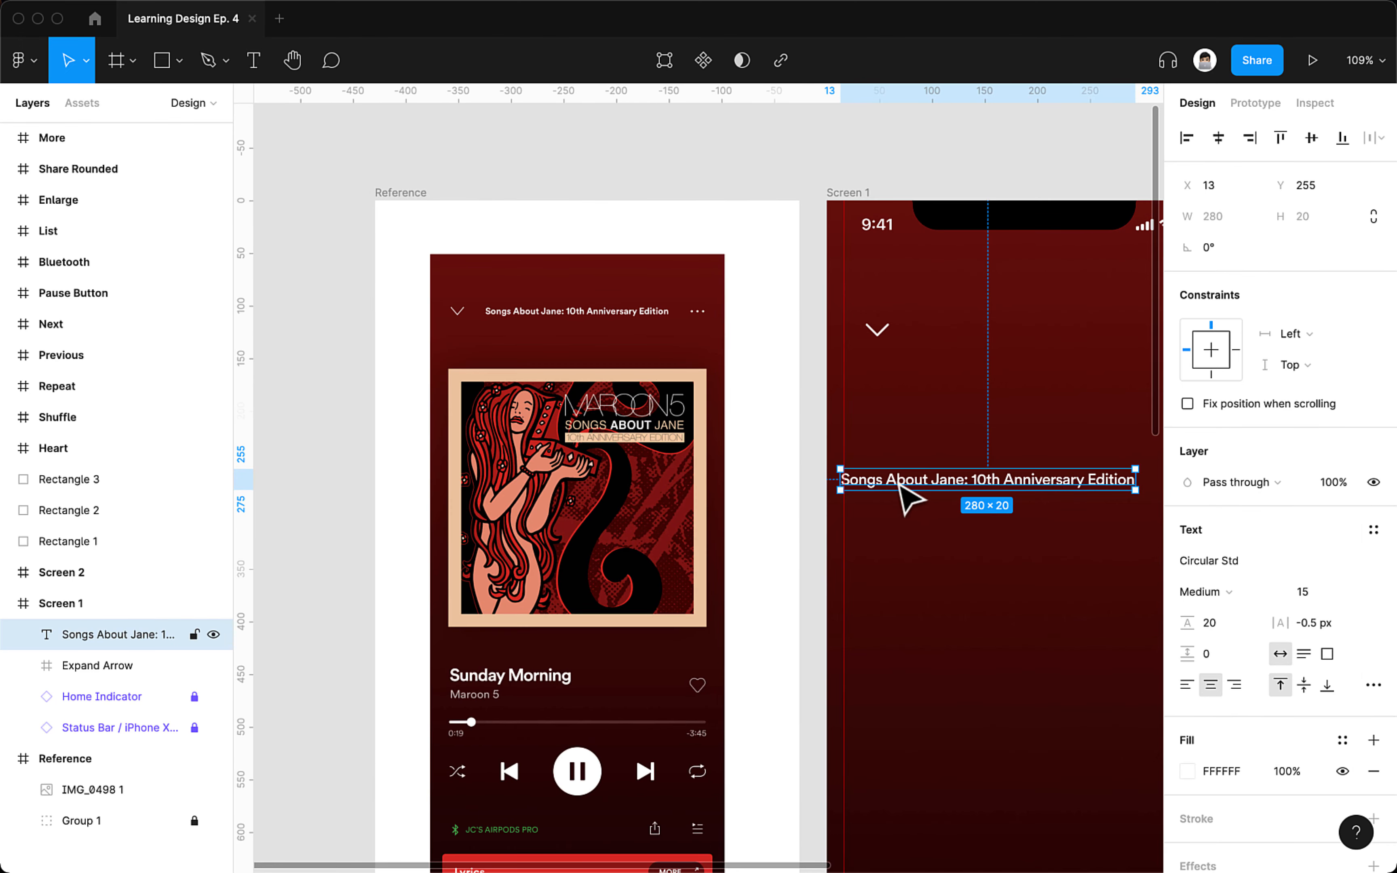
pyautogui.moveTo(899, 477); pyautogui.dragTo(526, 352)
pyautogui.scroll(5, 522, 346)
pyautogui.scroll(3, 508, 319)
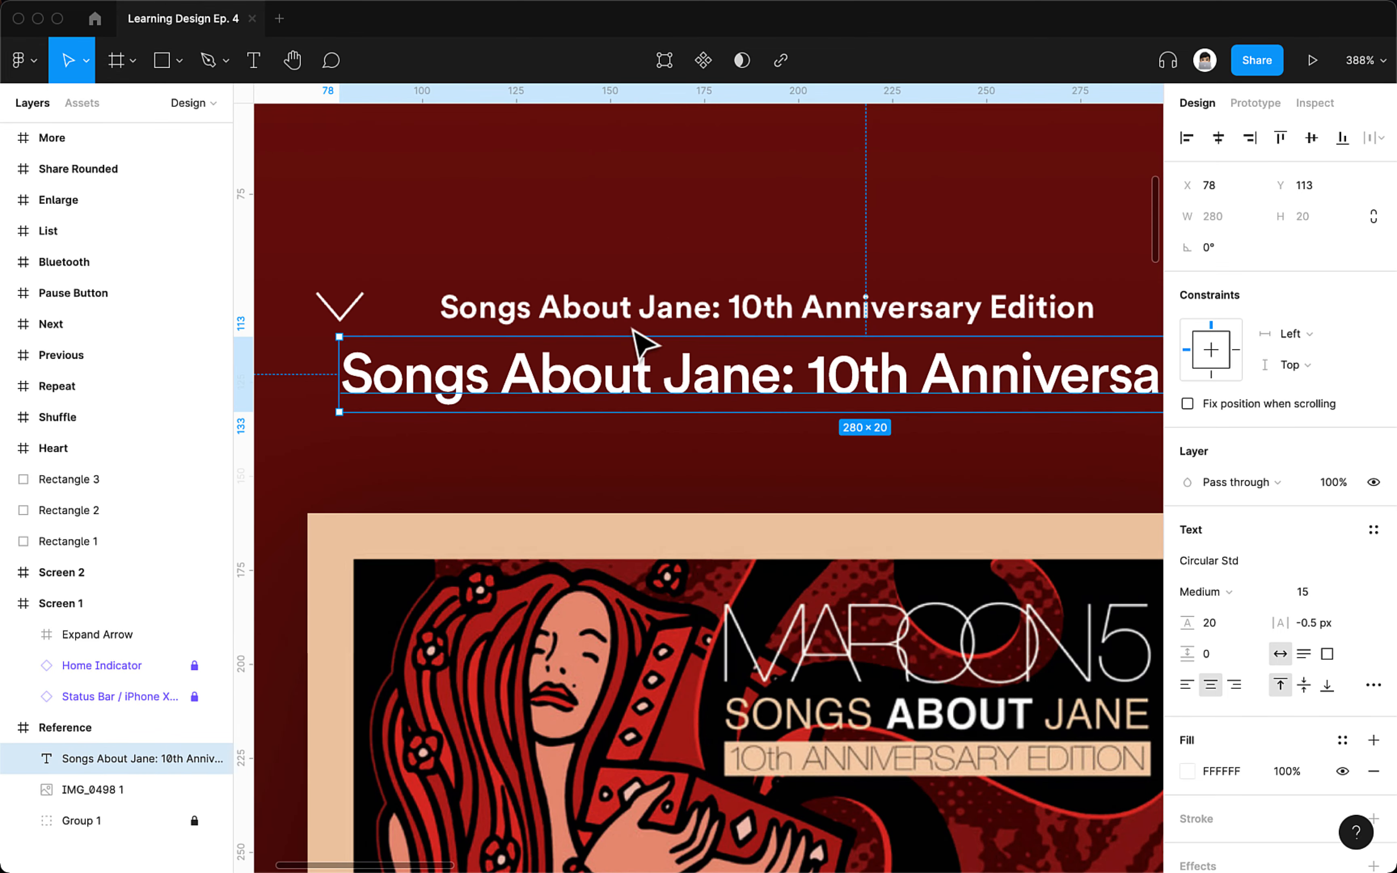
pyautogui.scroll(4, 618, 338)
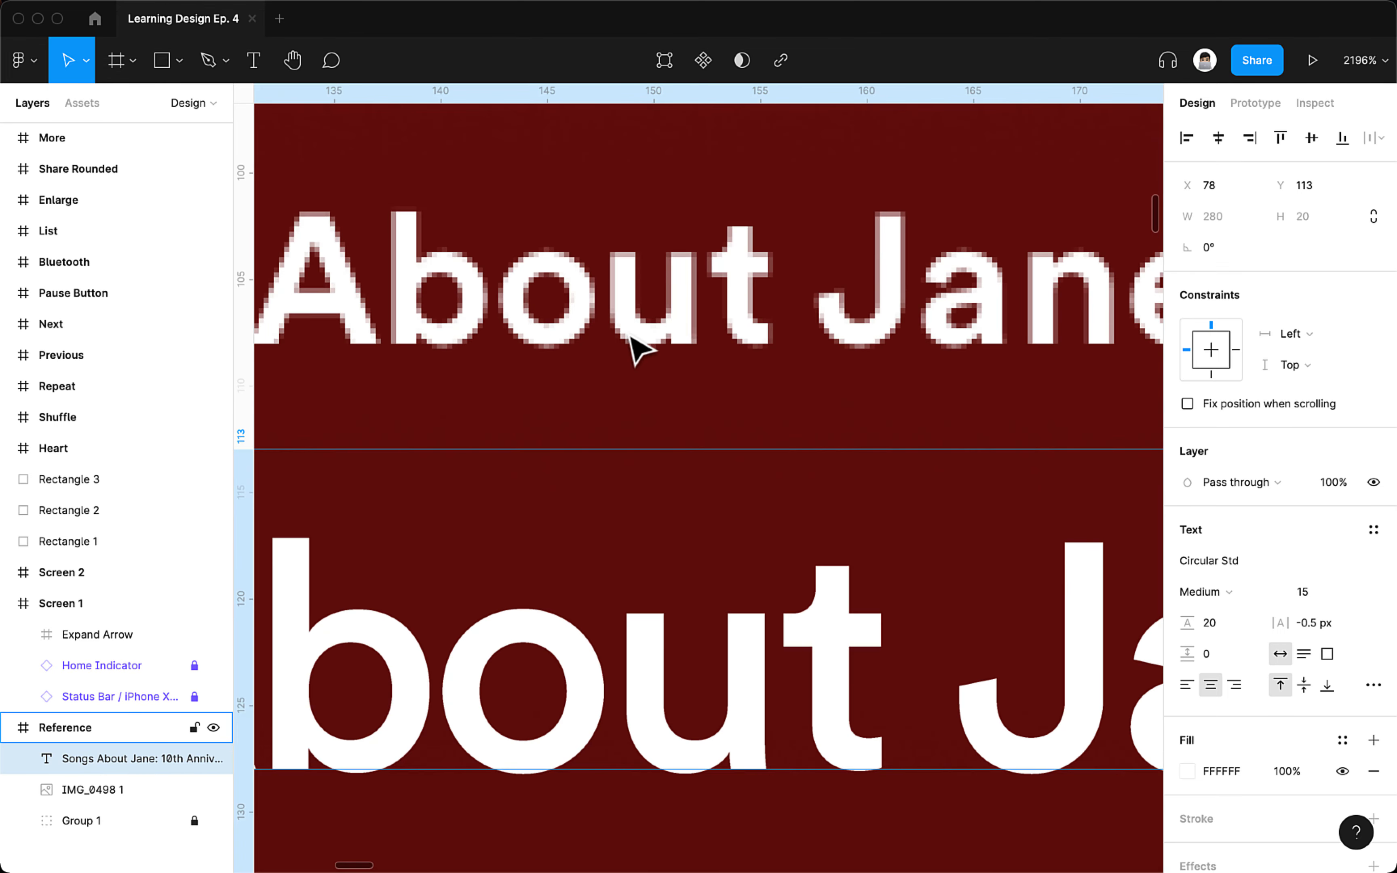
pyautogui.scroll(-2, 721, 271)
pyautogui.hotkey('shift', '1')
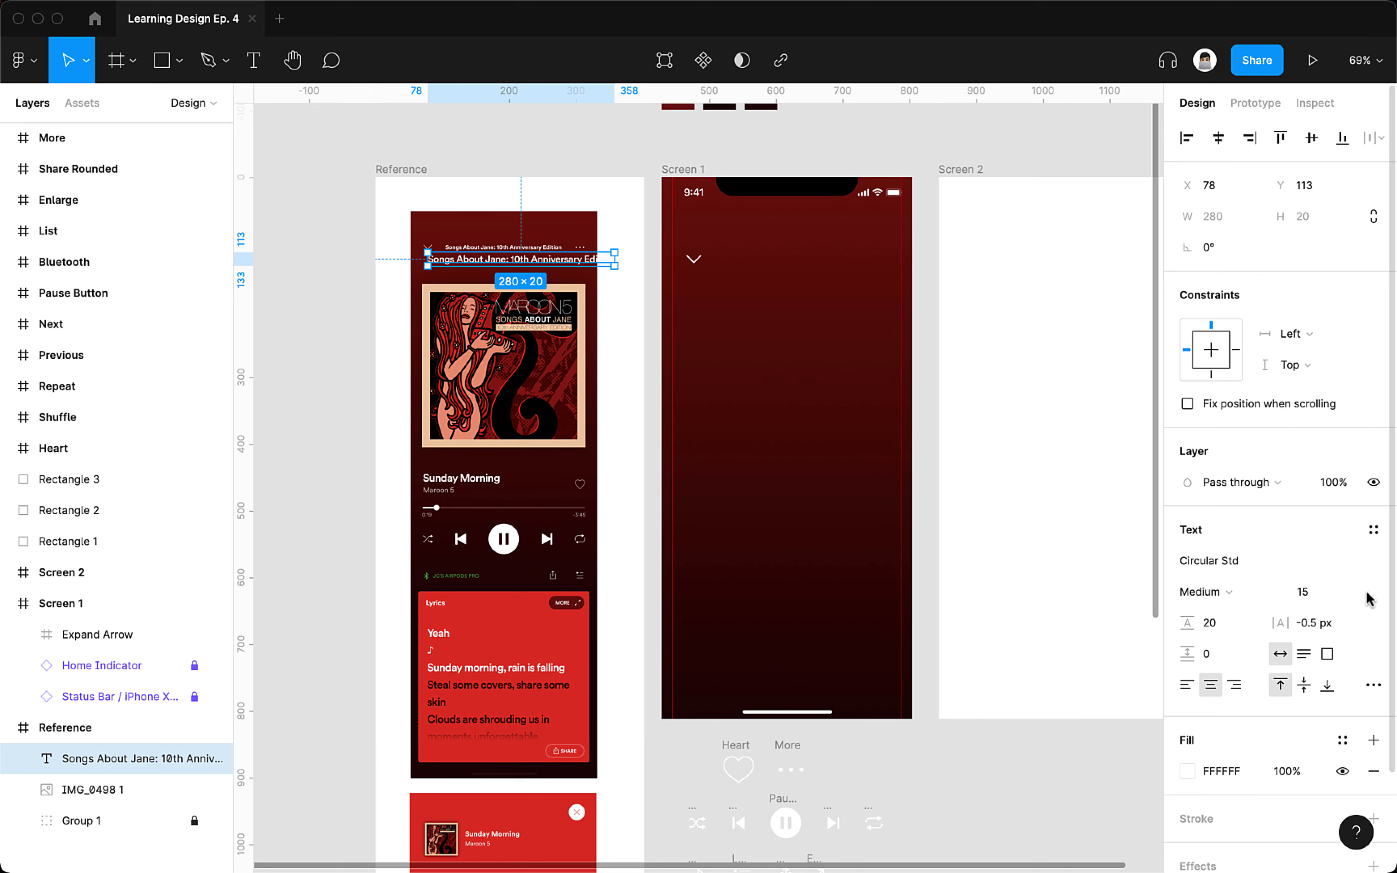
# - Set the album title's font size to 9 with 0 px letter spacing and move it back near the top of Screen 1
pyautogui.click(1322, 592)
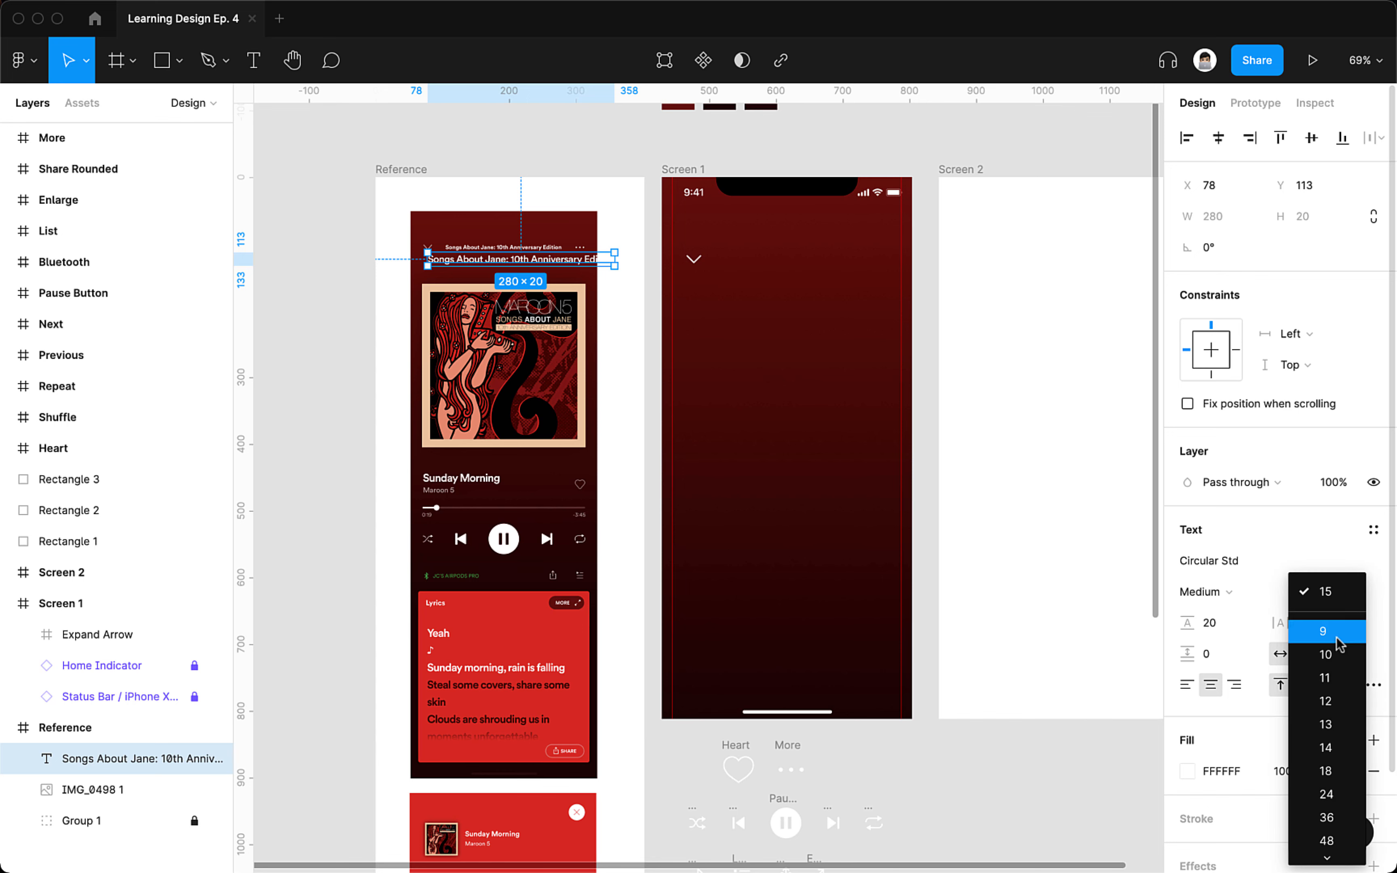
pyautogui.click(1322, 631)
pyautogui.click(623, 262)
pyautogui.moveTo(498, 267); pyautogui.dragTo(756, 251)
pyautogui.click(883, 272)
# - Resize the Expand Arrow icon to 24 × 24 and move it against the left margin guide of Screen 1
pyautogui.scroll(5, 866, 248)
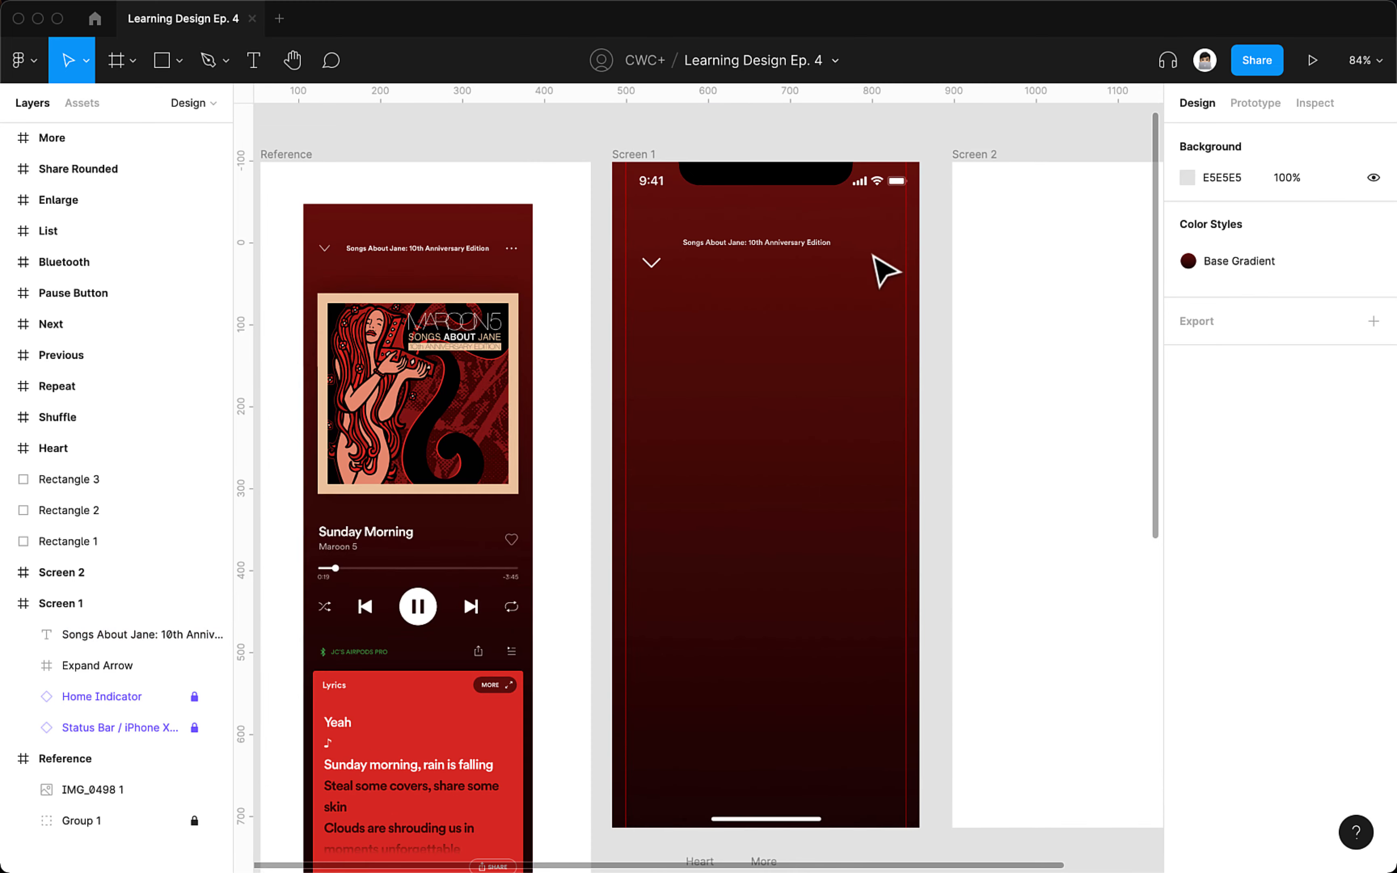
pyautogui.click(635, 270)
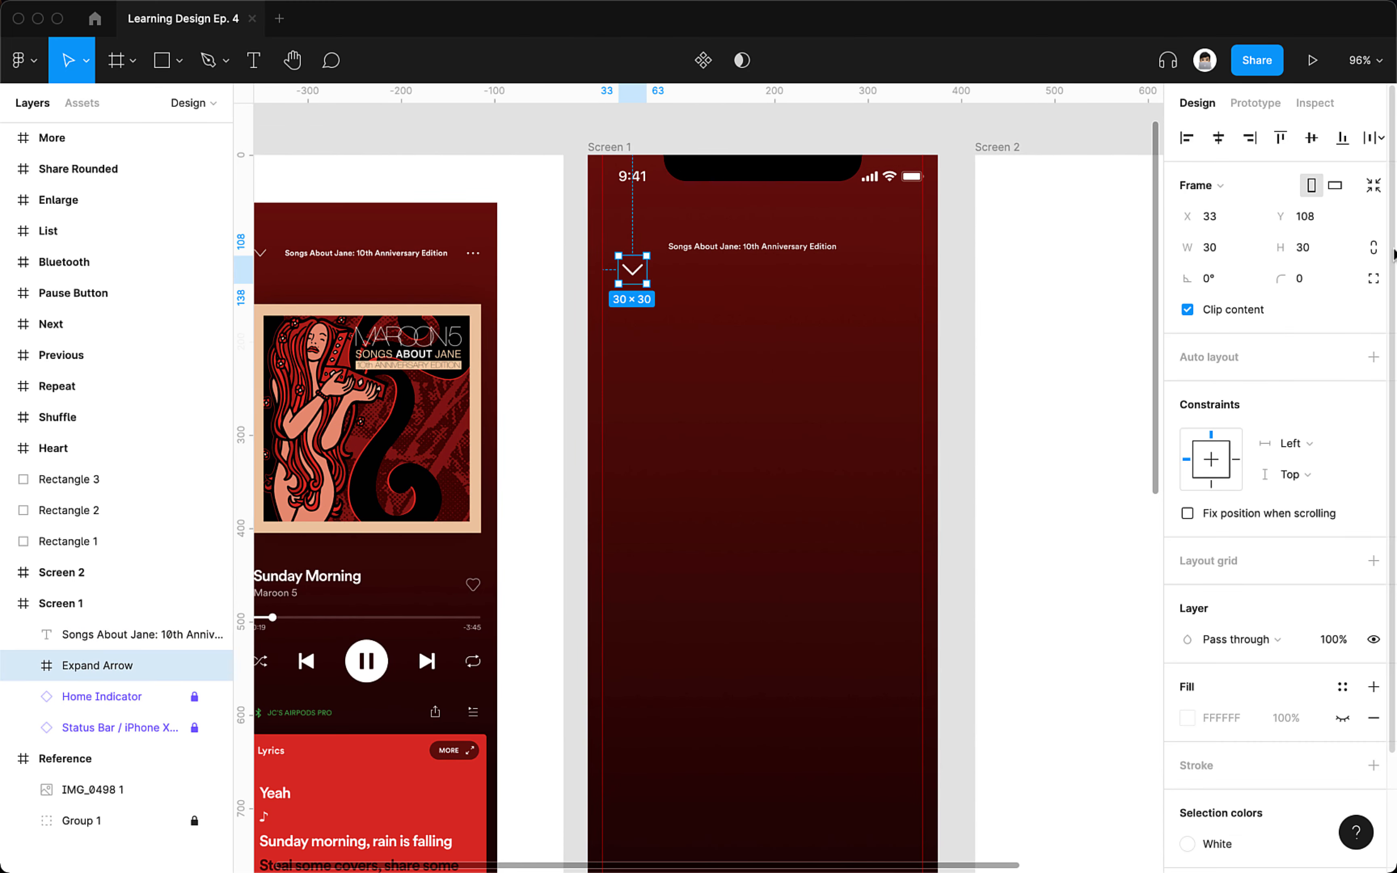
pyautogui.click(1310, 252)
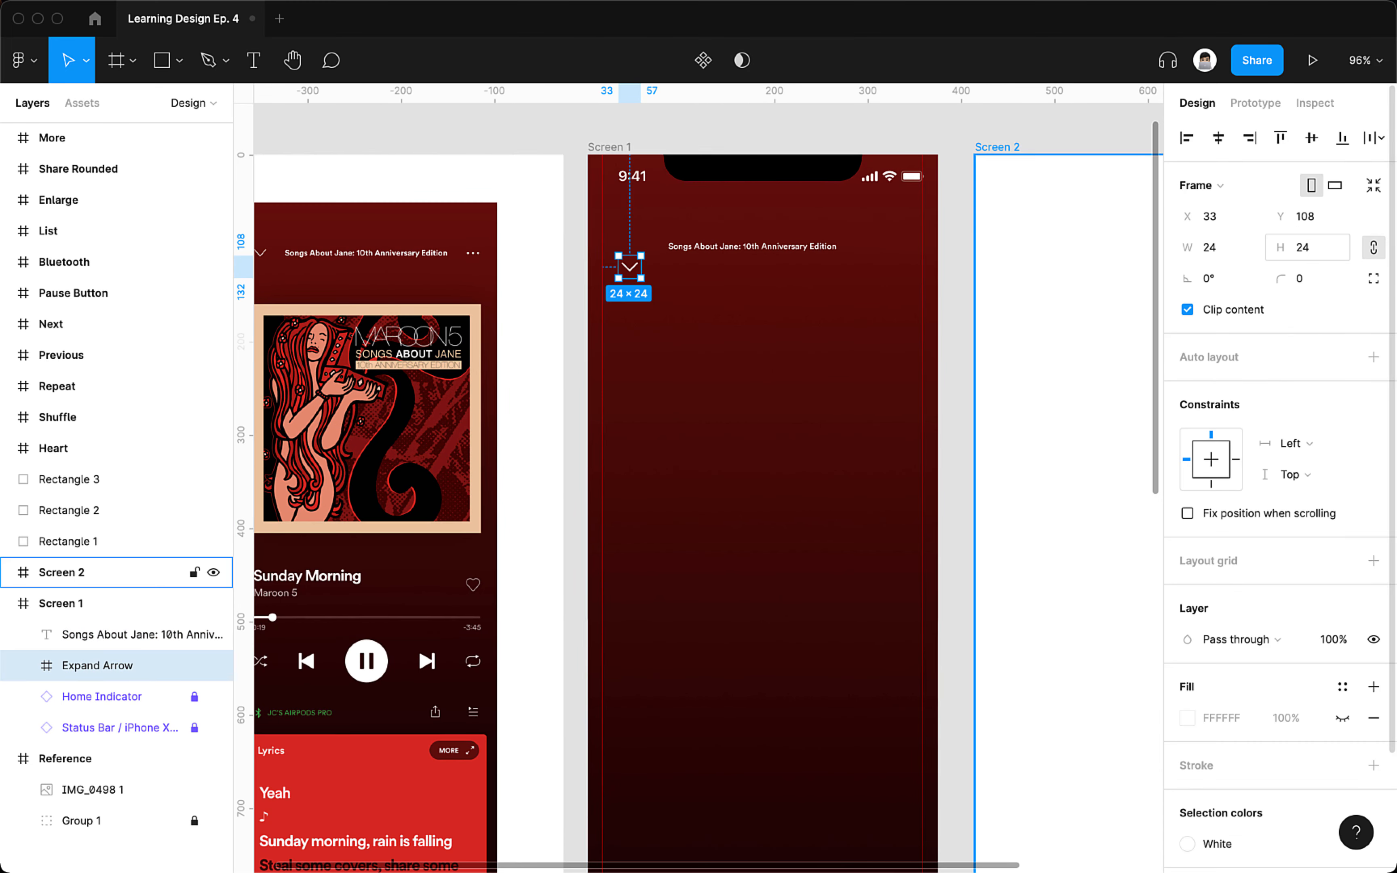
pyautogui.hscroll(-2, 895, 335)
pyautogui.scroll(1, 895, 335)
pyautogui.click(763, 335)
# - Center the album title horizontally in Screen 1, level with the Expand Arrow icon
pyautogui.click(670, 292)
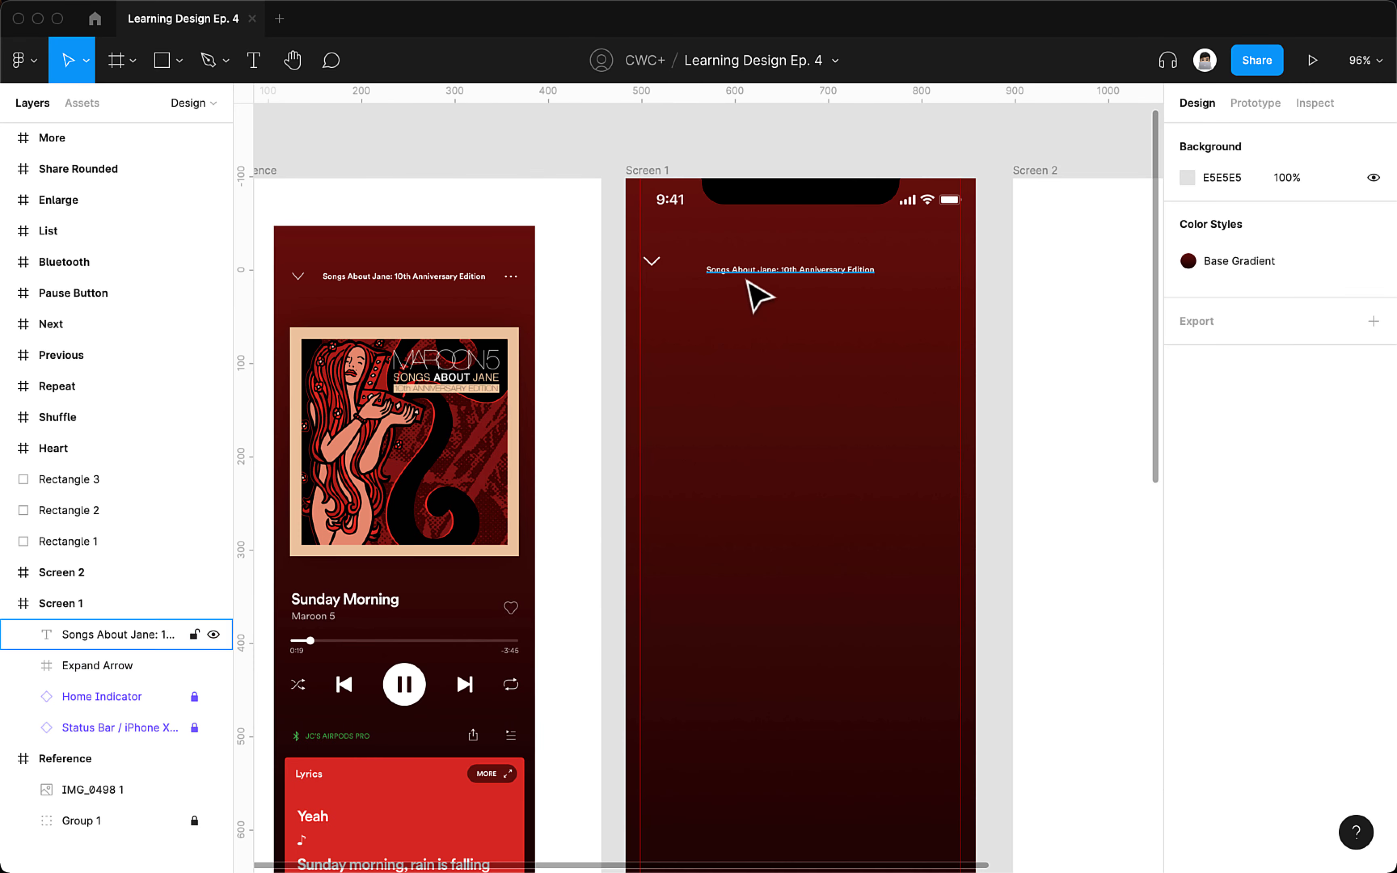
pyautogui.click(756, 265)
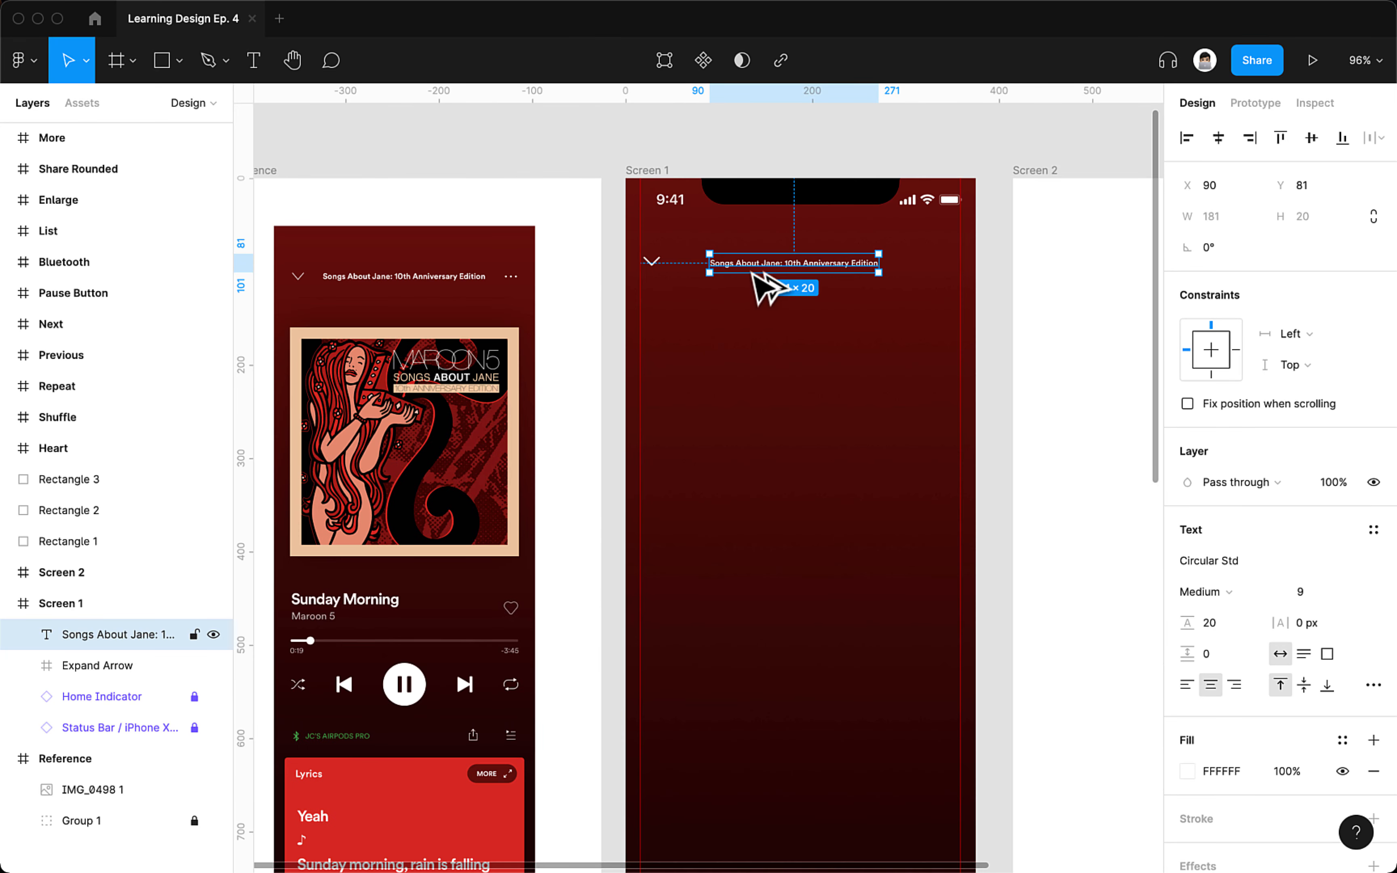
pyautogui.click(752, 307)
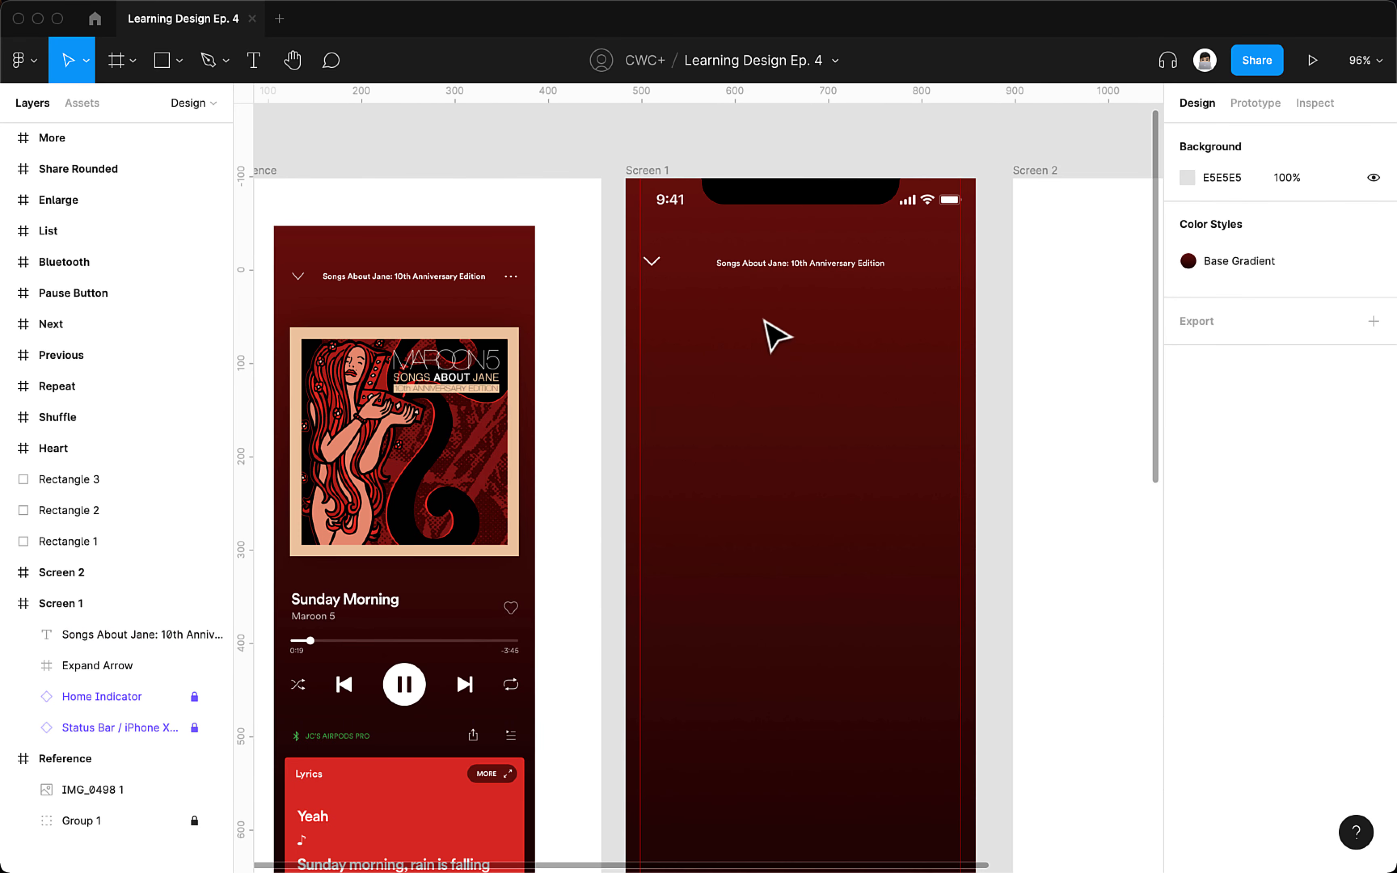
# - Move the More icon into Screen 1, to about X 279 and Y 341 near the right margin guide
pyautogui.scroll(-8, 780, 320)
pyautogui.moveTo(773, 471); pyautogui.dragTo(782, 194)
pyautogui.scroll(5, 728, 312)
pyautogui.moveTo(869, 159); pyautogui.dragTo(840, 469)
pyautogui.scroll(2, 771, 511)
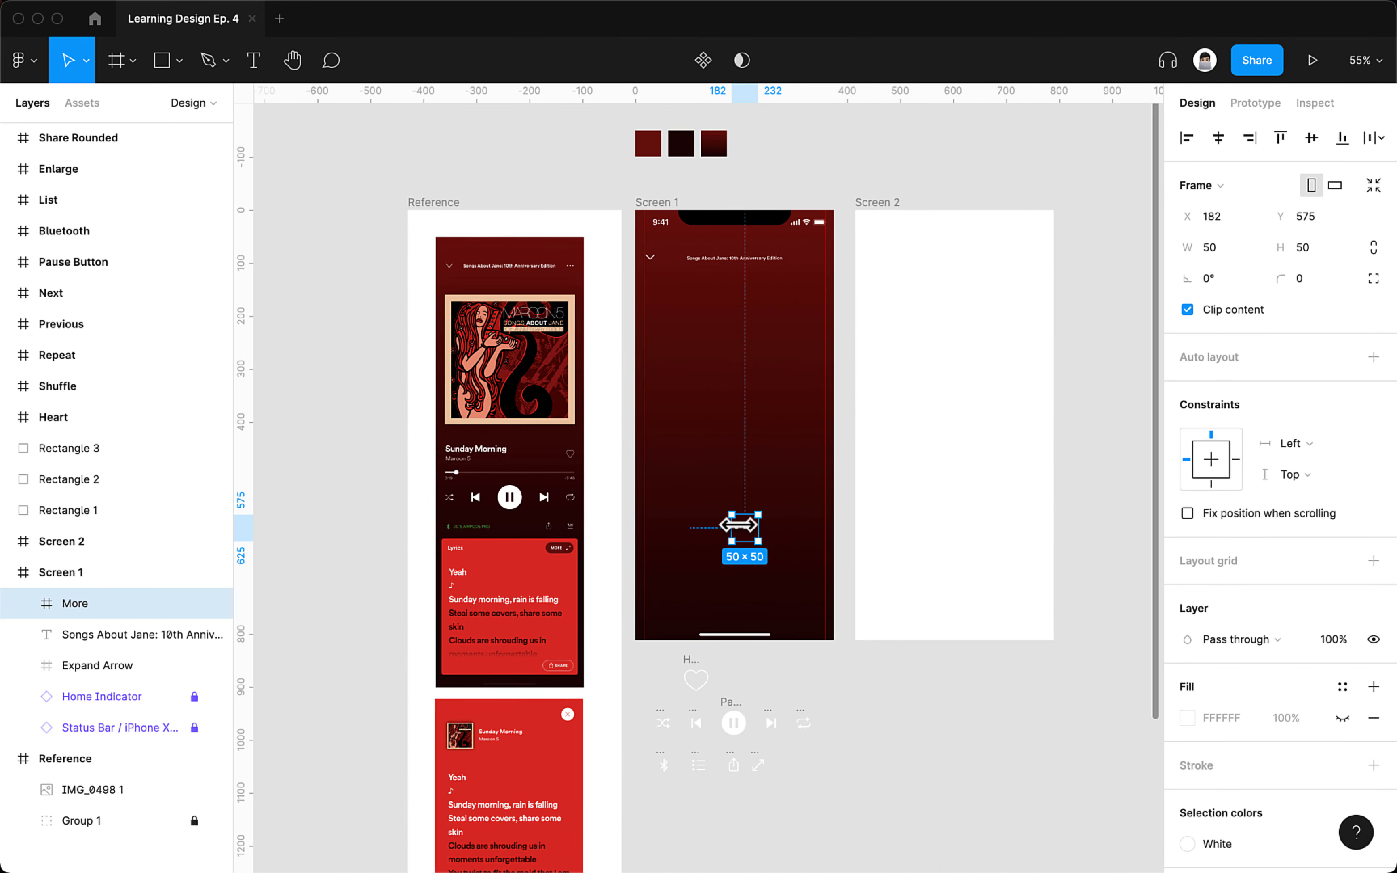
pyautogui.scroll(5, 744, 530)
pyautogui.moveTo(757, 536); pyautogui.dragTo(869, 548)
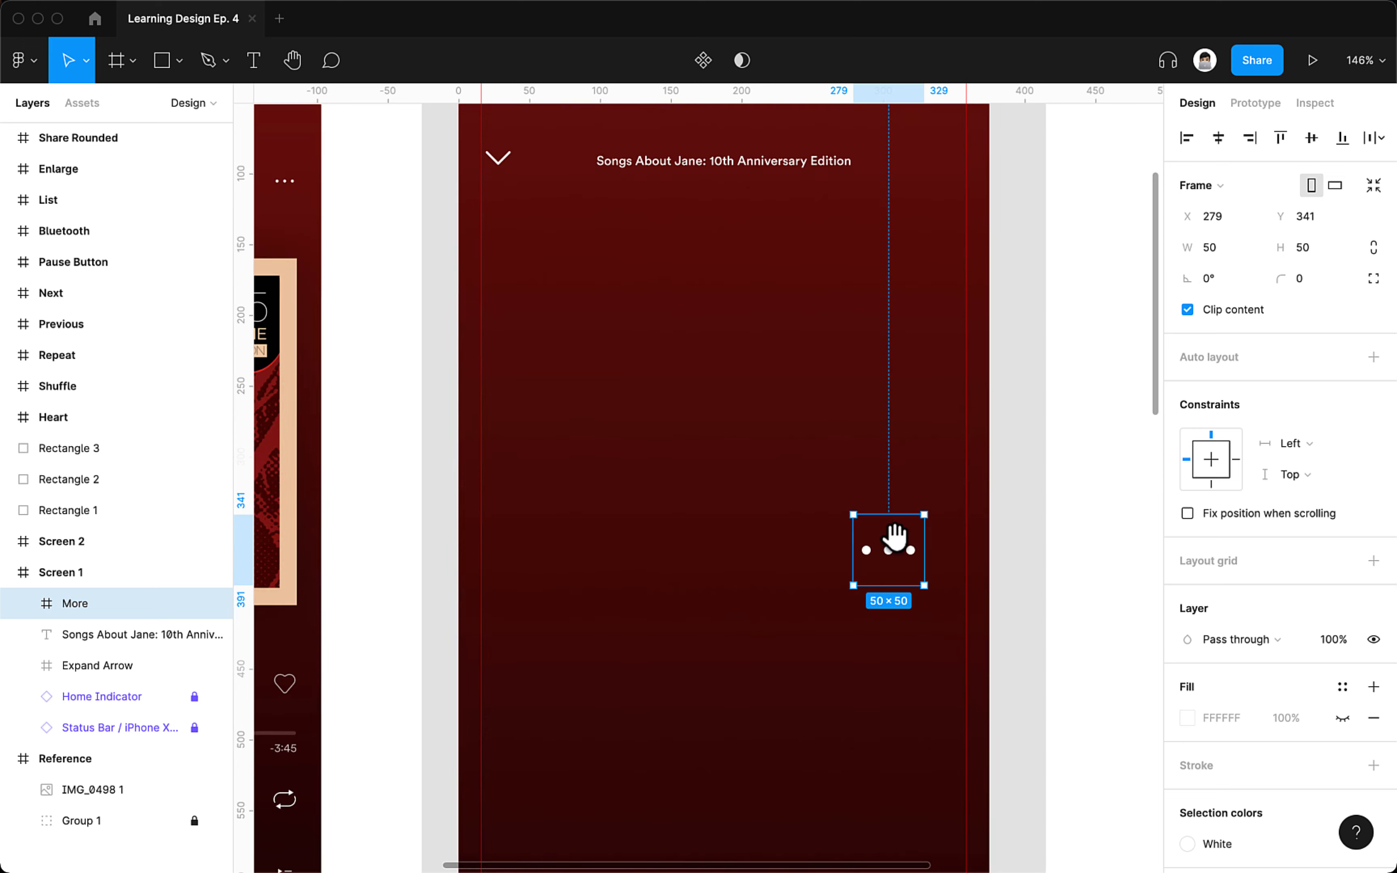
# - Resize the More icon to 24 × 24 and move it against the right margin guide, level with the album title
pyautogui.click(1212, 247)
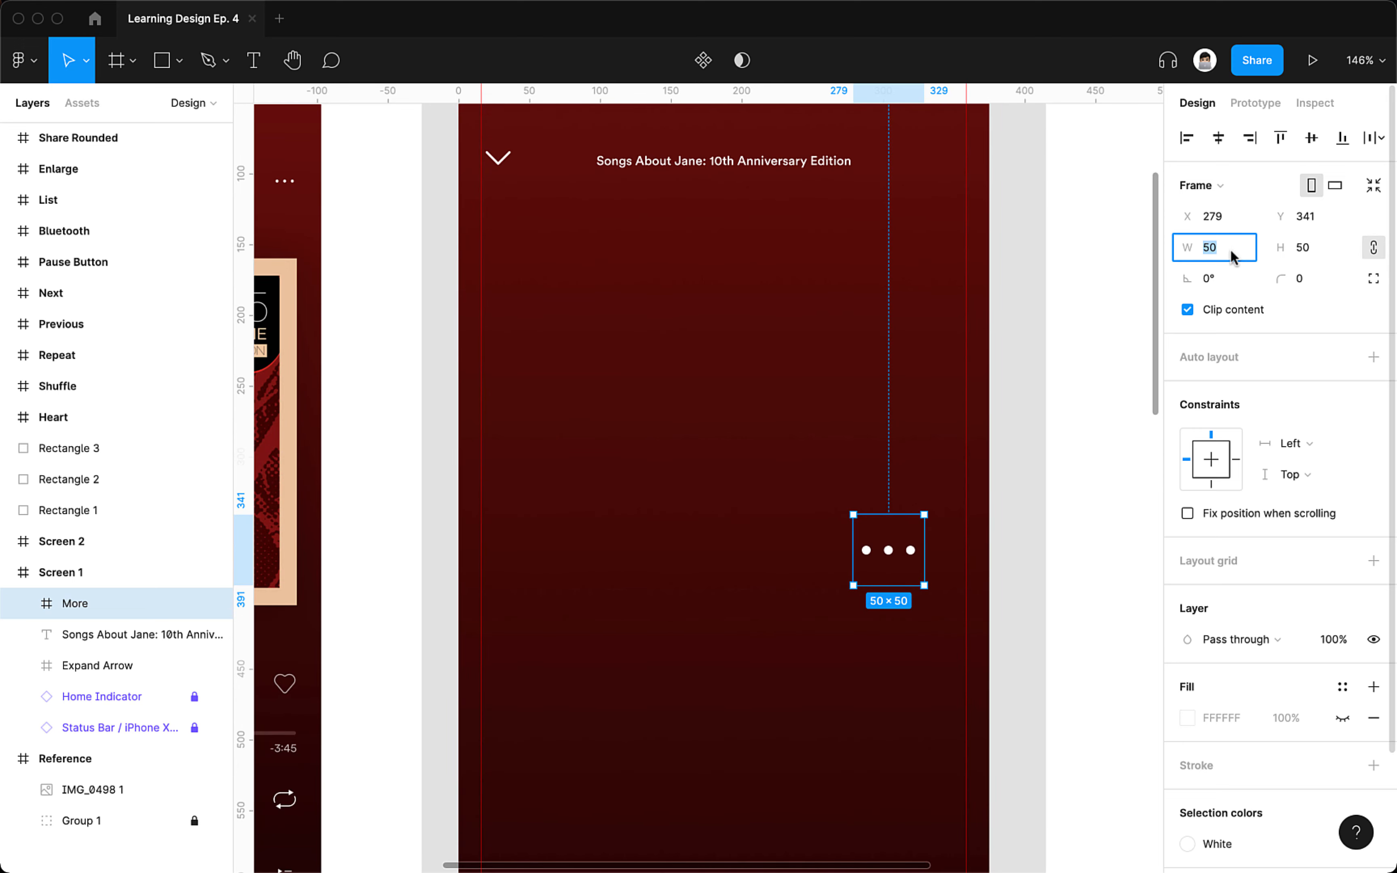
pyautogui.write('24')
pyautogui.press('Return')
pyautogui.click(960, 446)
pyautogui.moveTo(875, 533); pyautogui.dragTo(959, 171)
pyautogui.click(870, 212)
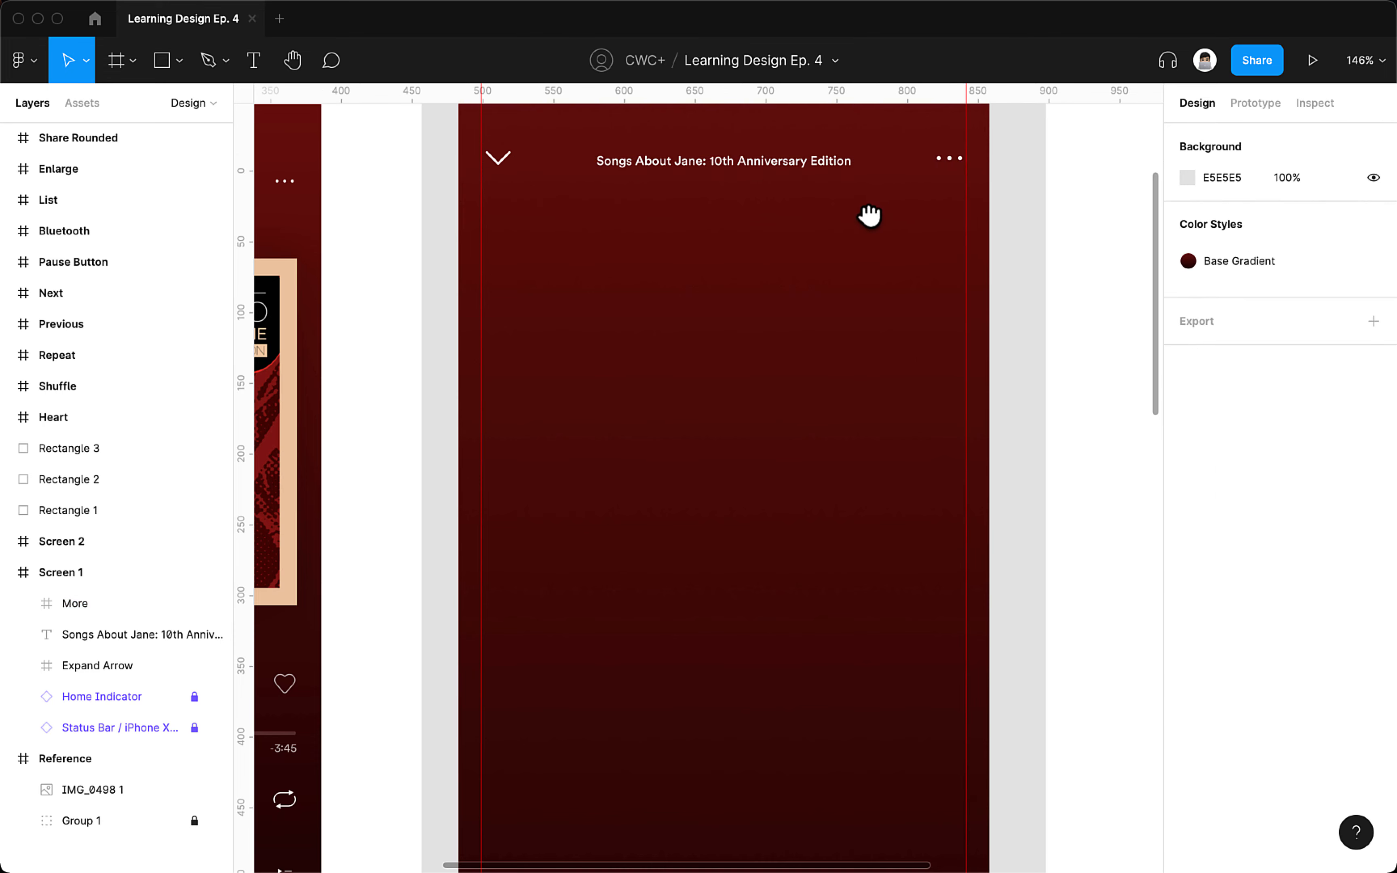
# - Wrap the Expand Arrow icon, album title and More icon of Screen 1 in one auto layout frame
pyautogui.scroll(3, 837, 255)
pyautogui.click(797, 271)
pyautogui.click(497, 260)
pyautogui.keyDown('shift'); pyautogui.click(646, 266); pyautogui.keyUp('shift')
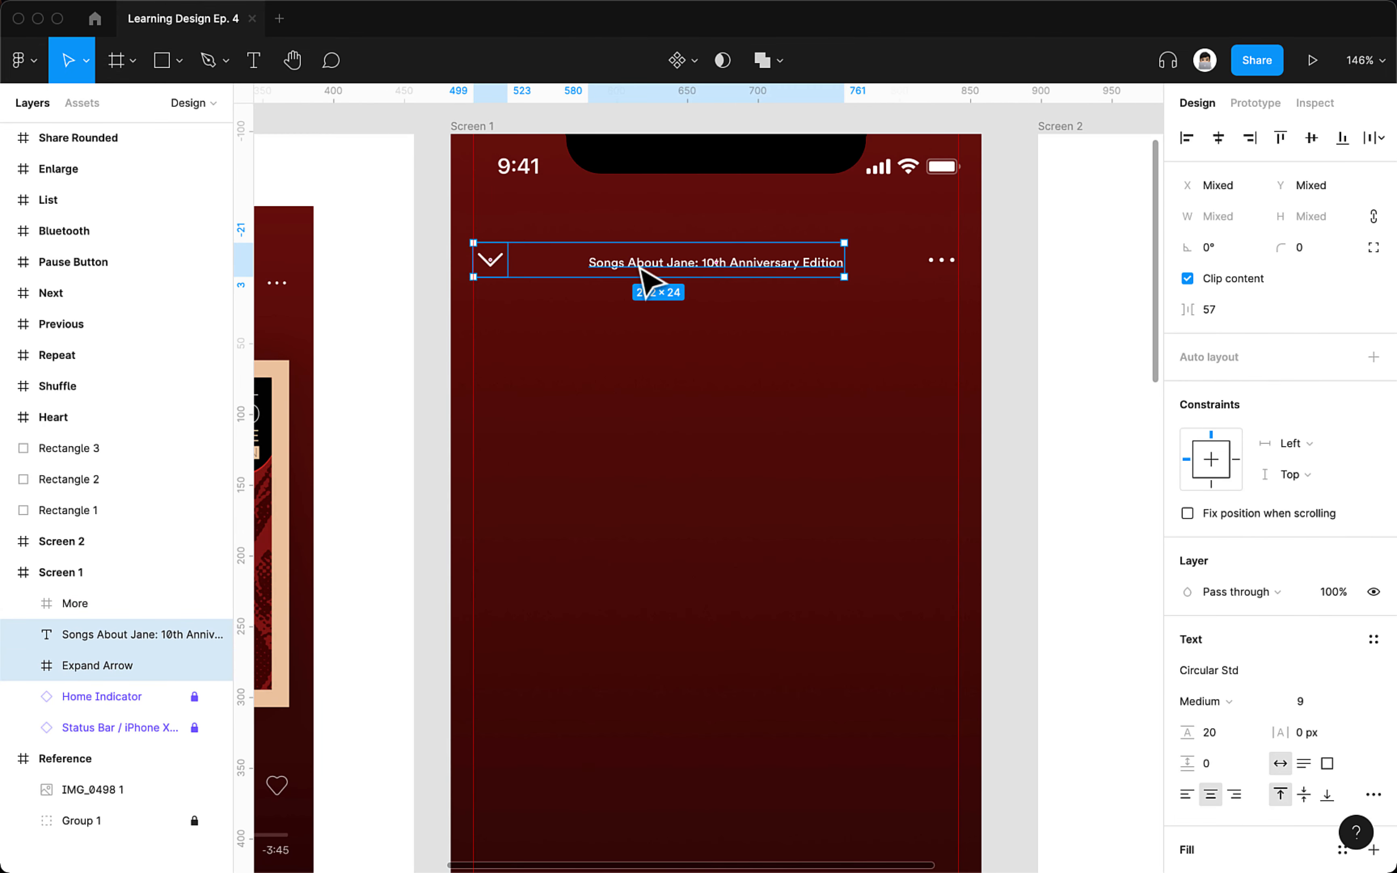
pyautogui.keyDown('shift'); pyautogui.click(946, 265); pyautogui.keyUp('shift')
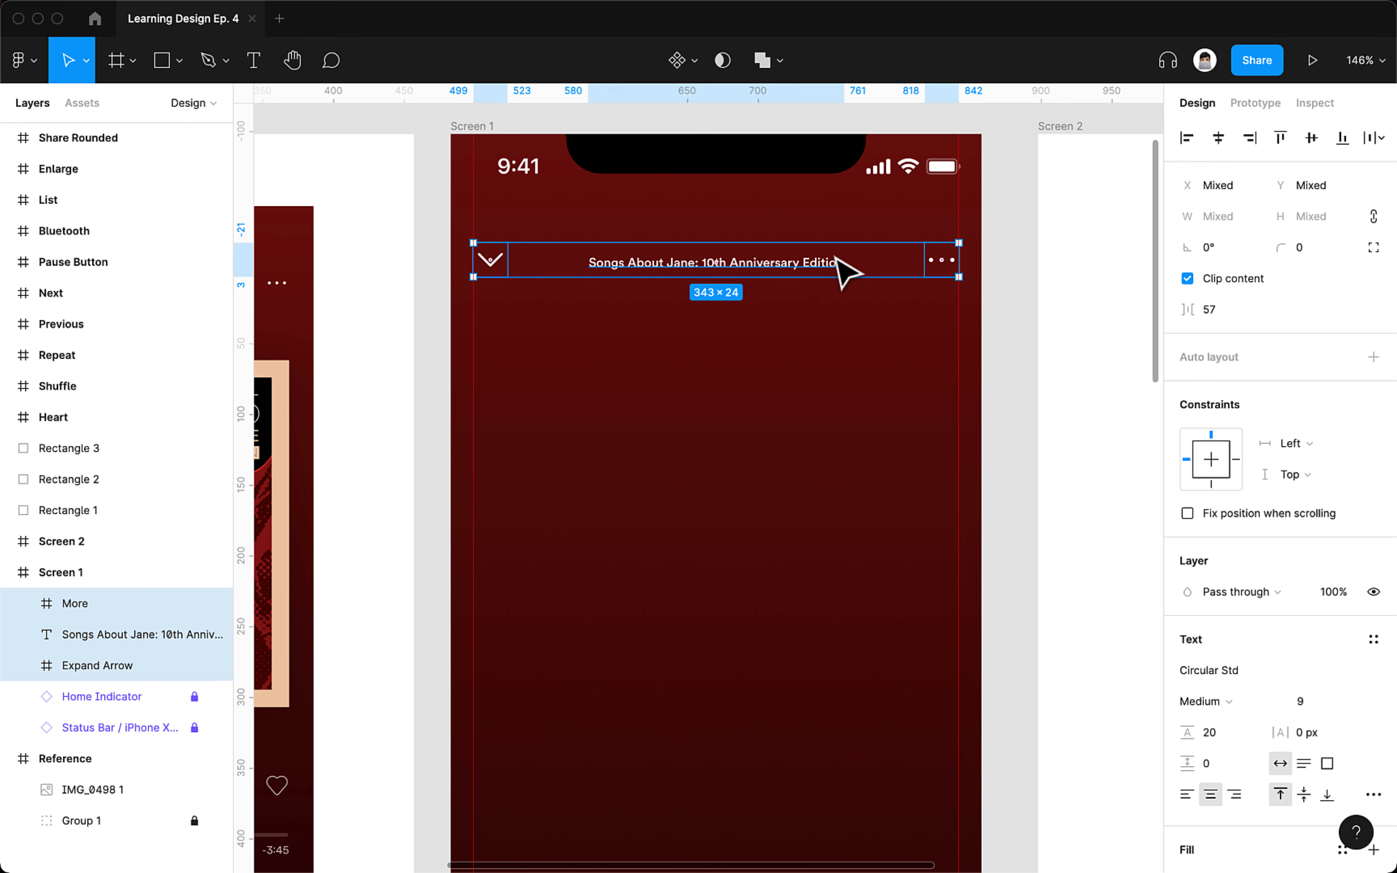
pyautogui.hotkey('shift', 'a')
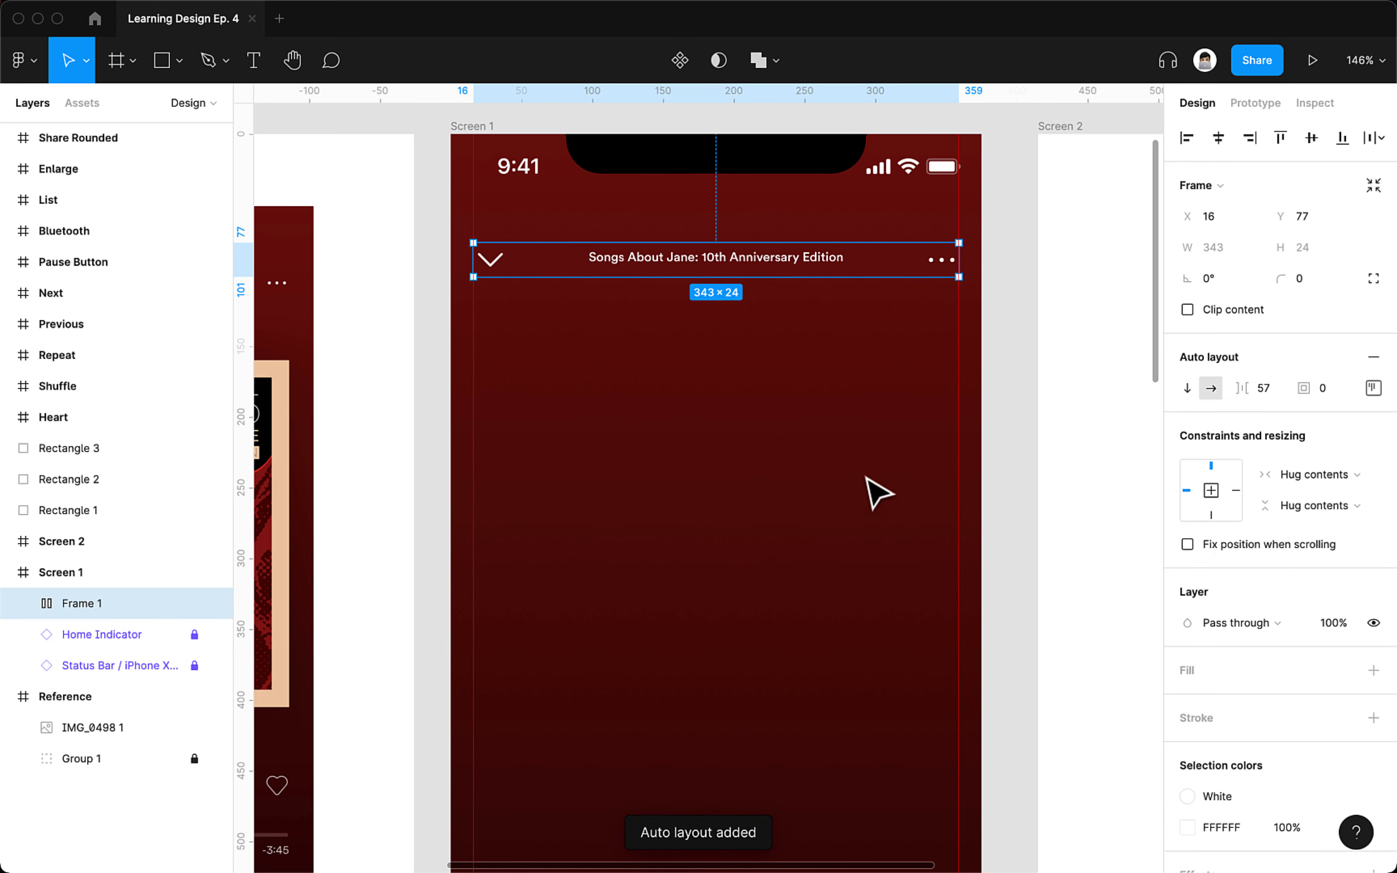
# - Set the header frame's auto layout spacing to Space between, with its items centered vertically
pyautogui.click(1373, 387)
pyautogui.click(1281, 553)
pyautogui.click(1277, 577)
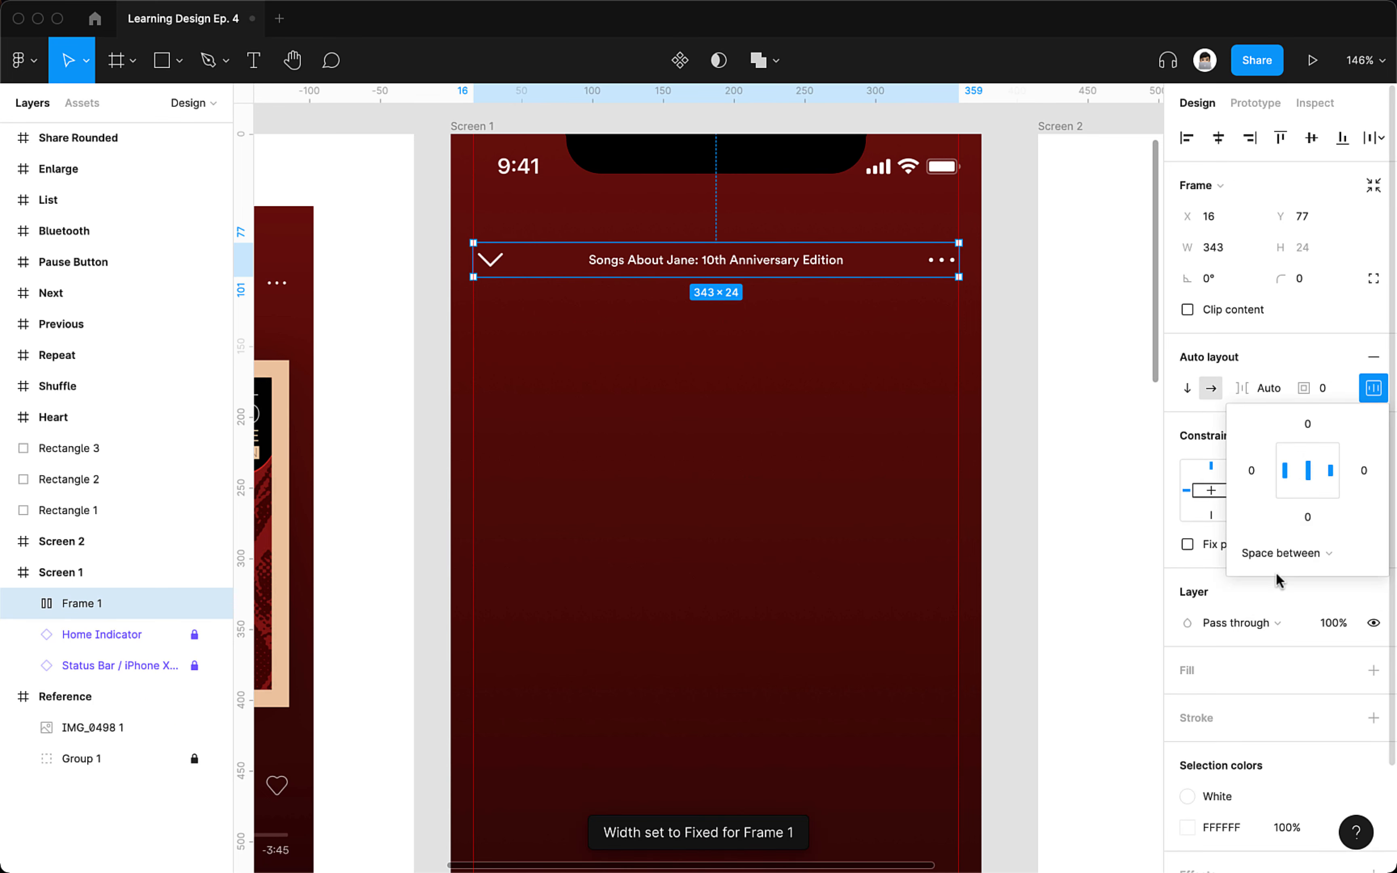
pyautogui.click(882, 364)
pyautogui.moveTo(822, 269); pyautogui.dragTo(815, 269)
pyautogui.click(796, 330)
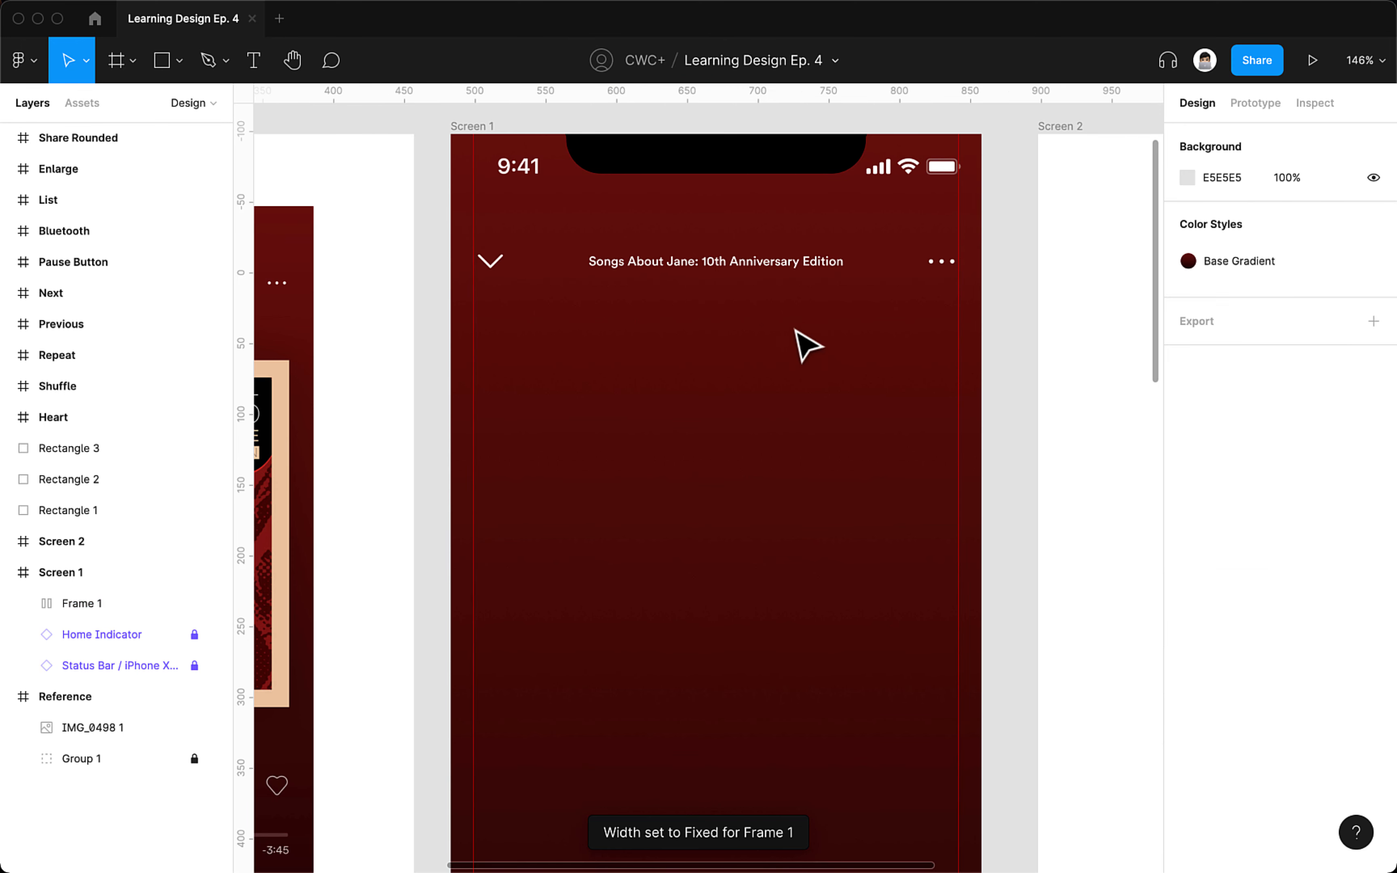
pyautogui.click(813, 275)
pyautogui.click(824, 318)
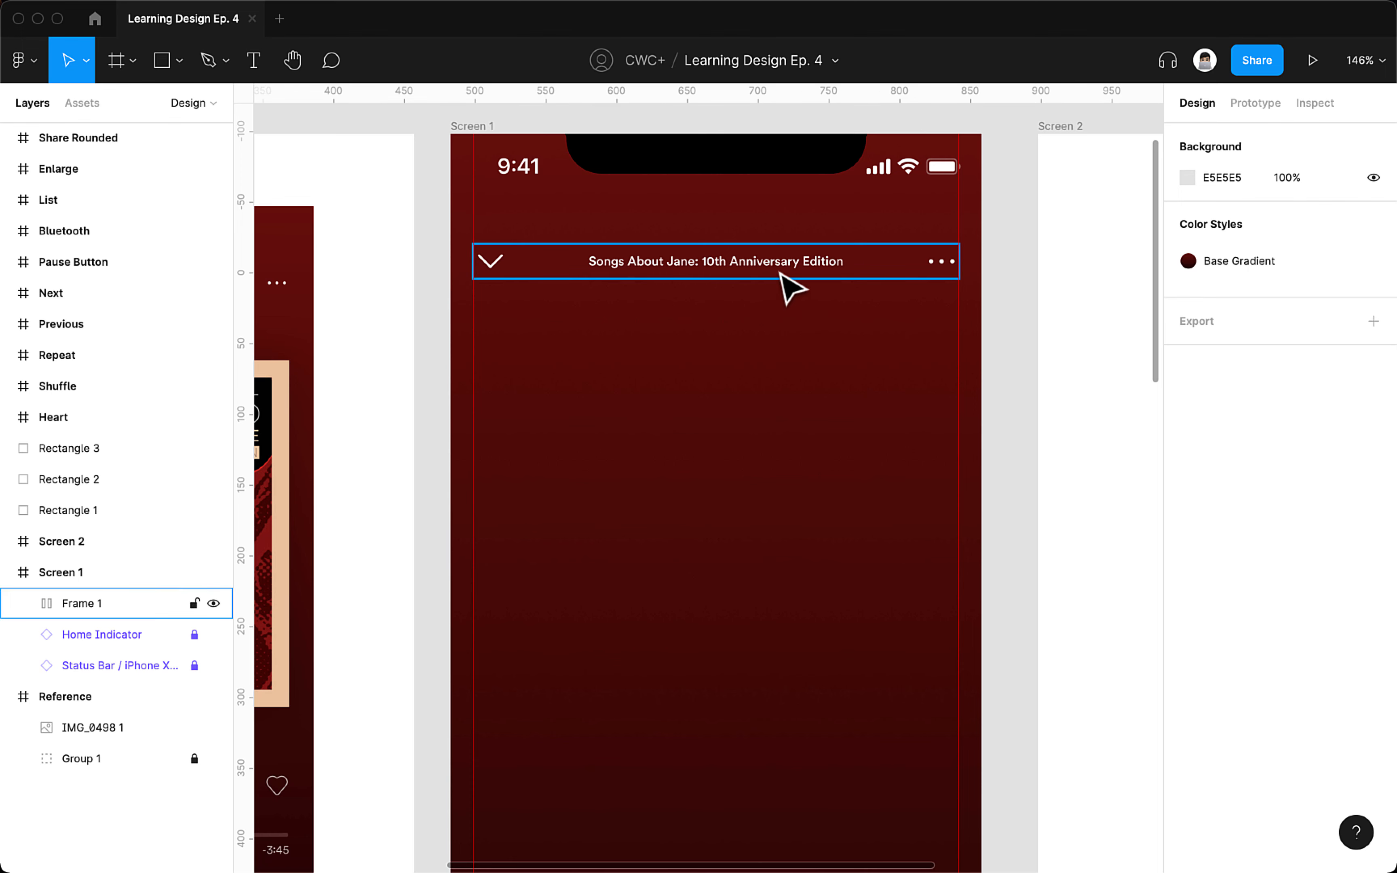
pyautogui.click(819, 276)
pyautogui.click(777, 329)
pyautogui.press('r')
pyautogui.moveTo(731, 328); pyautogui.dragTo(844, 442)
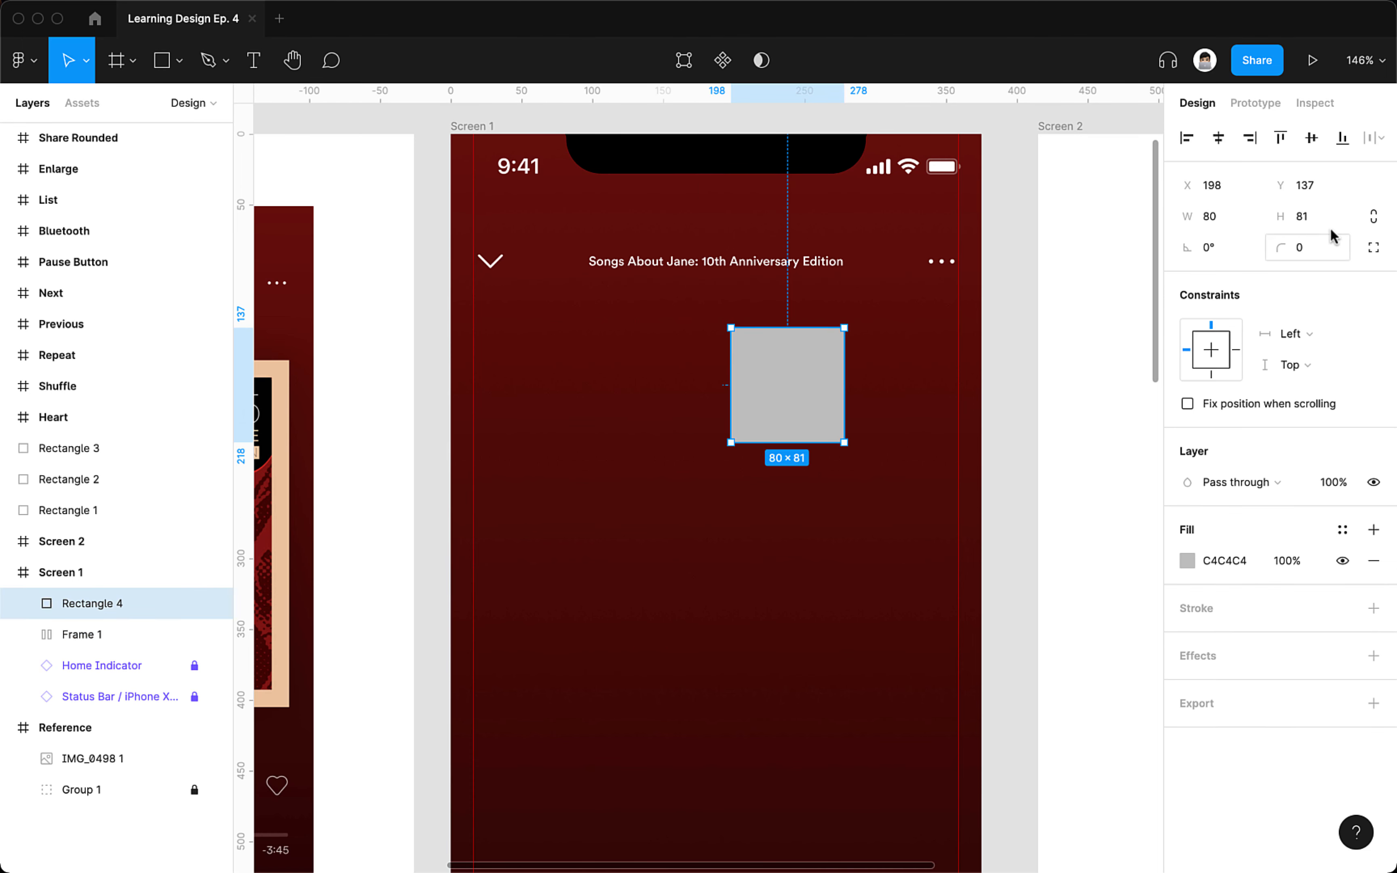
pyautogui.press('Delete')
# - Draw a spacer rectangle about 94 wide, set its height to 44, and place it just beneath the notch of Screen 1
pyautogui.press('r')
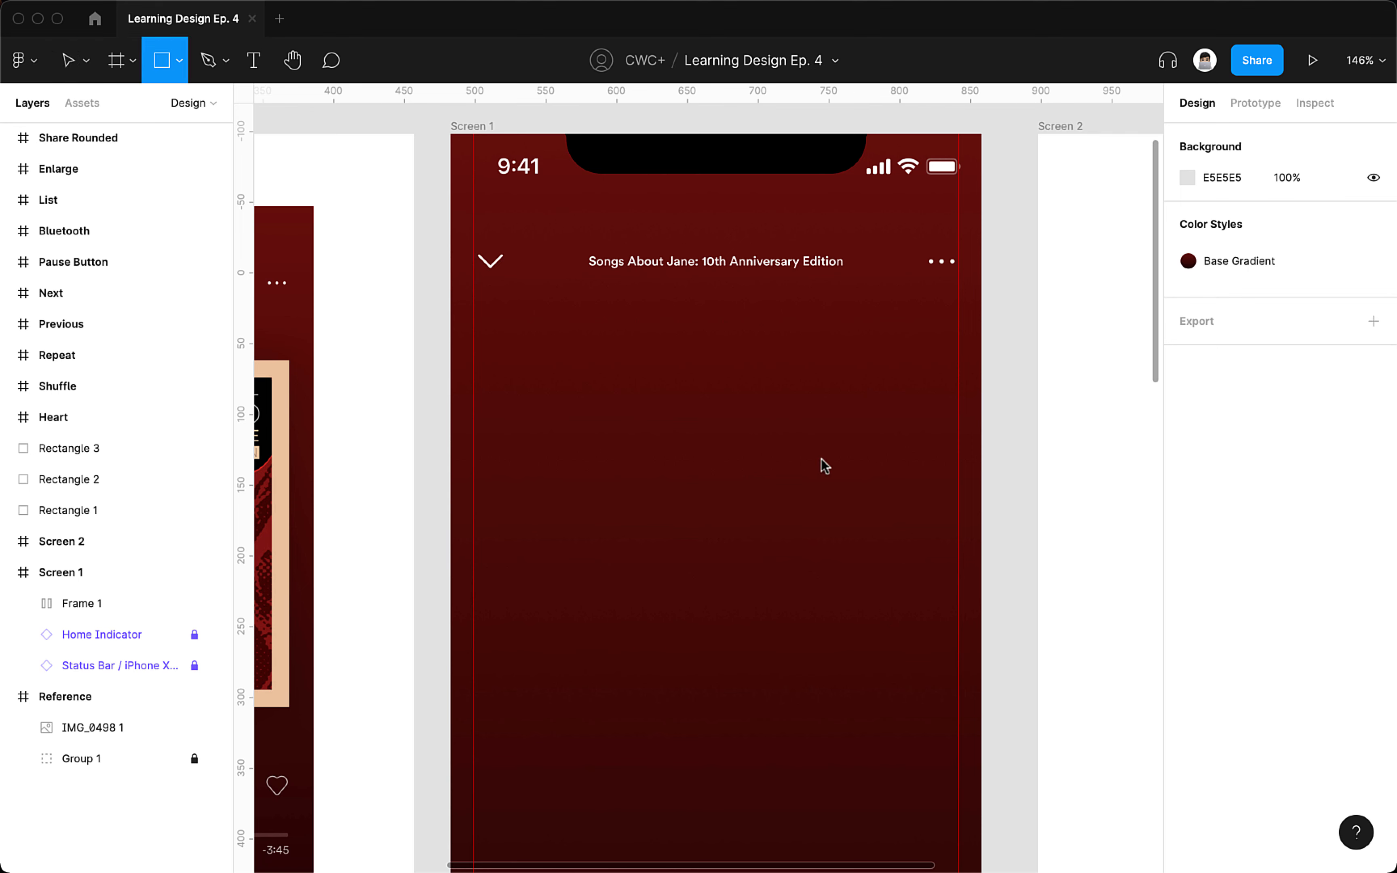
pyautogui.moveTo(722, 355); pyautogui.dragTo(856, 497)
pyautogui.click(1232, 215)
pyautogui.click(1308, 221)
pyautogui.write('44')
pyautogui.press('Return')
pyautogui.moveTo(781, 382); pyautogui.dragTo(692, 206)
# - Move the header frame directly beneath the spacer rectangle and delete the spacer
pyautogui.click(677, 262)
pyautogui.moveTo(677, 261); pyautogui.dragTo(677, 260)
pyautogui.click(682, 214)
pyautogui.click(681, 324)
pyautogui.scroll(-2, 681, 325)
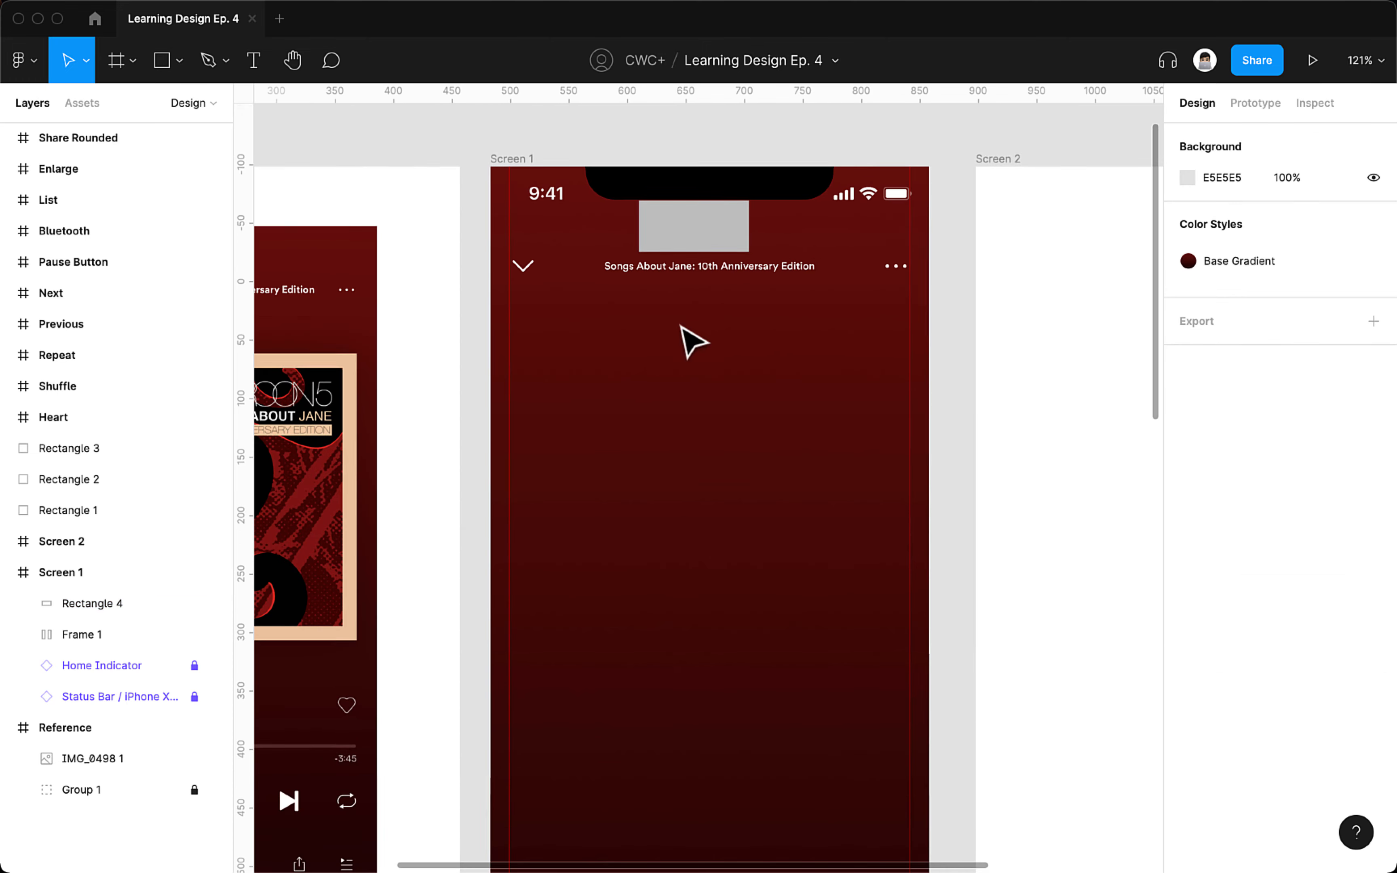
pyautogui.click(684, 228)
pyautogui.press('Delete')
# - Switch to the browser and search Google for "song about jane album art"
pyautogui.scroll(-4, 695, 298)
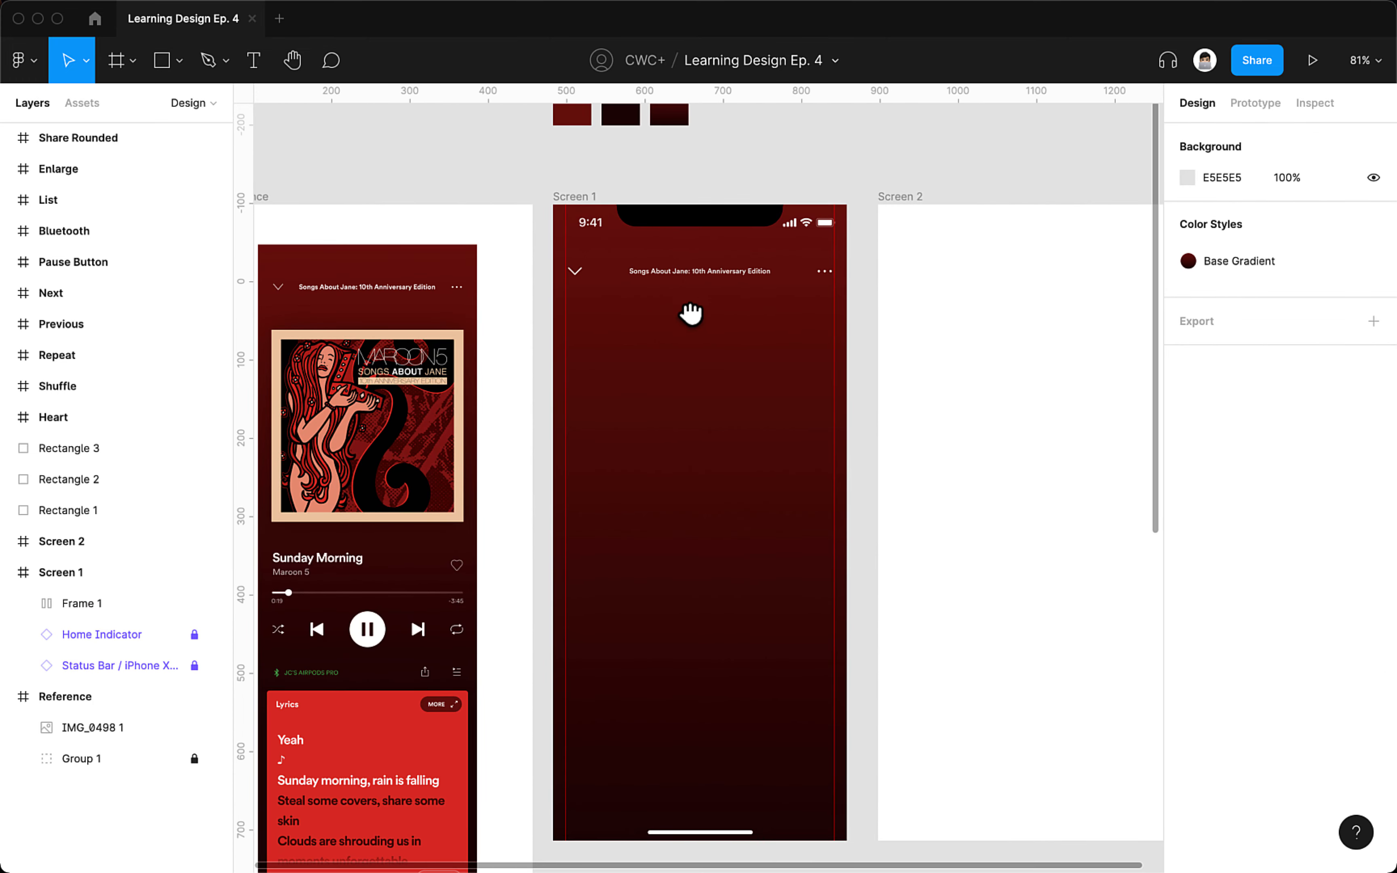
pyautogui.moveTo(690, 314); pyautogui.dragTo(710, 251)
pyautogui.moveTo(749, 489); pyautogui.dragTo(803, 347)
pyautogui.scroll(-1, 805, 373)
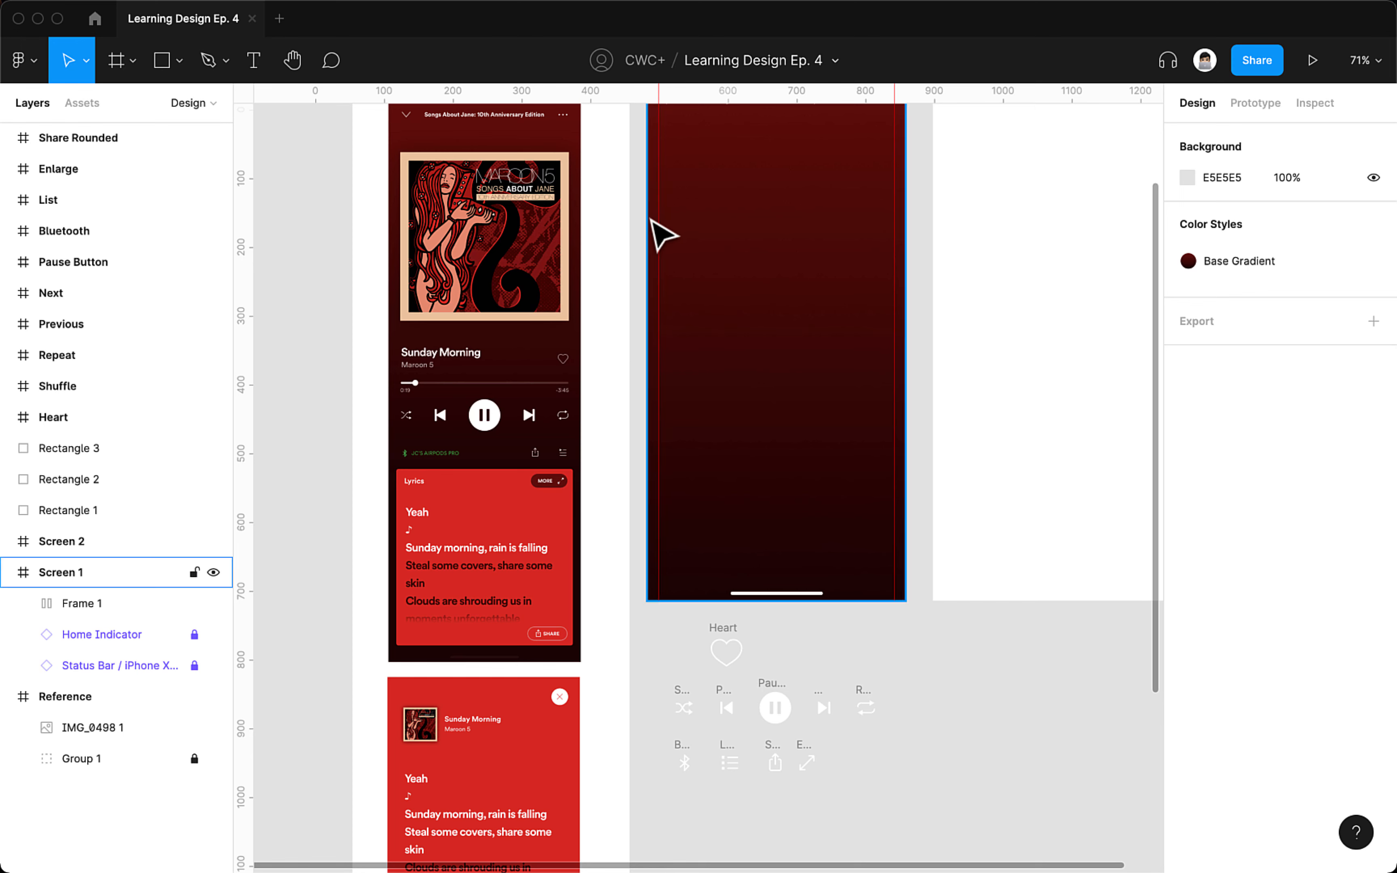
pyautogui.moveTo(649, 217); pyautogui.dragTo(703, 295)
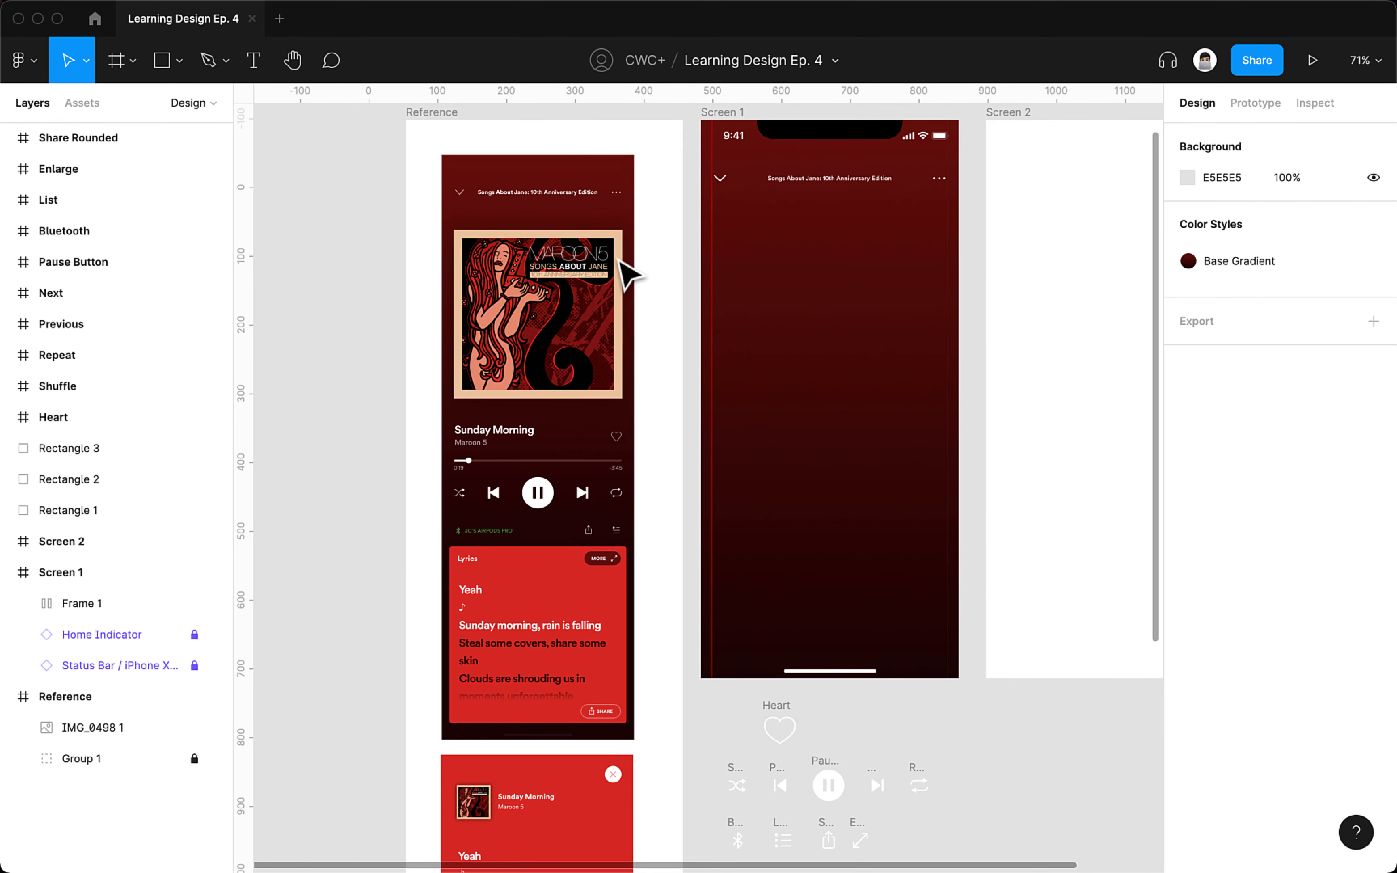
pyautogui.hotkey('alt', 'space')
pyautogui.write('song about jane album art')
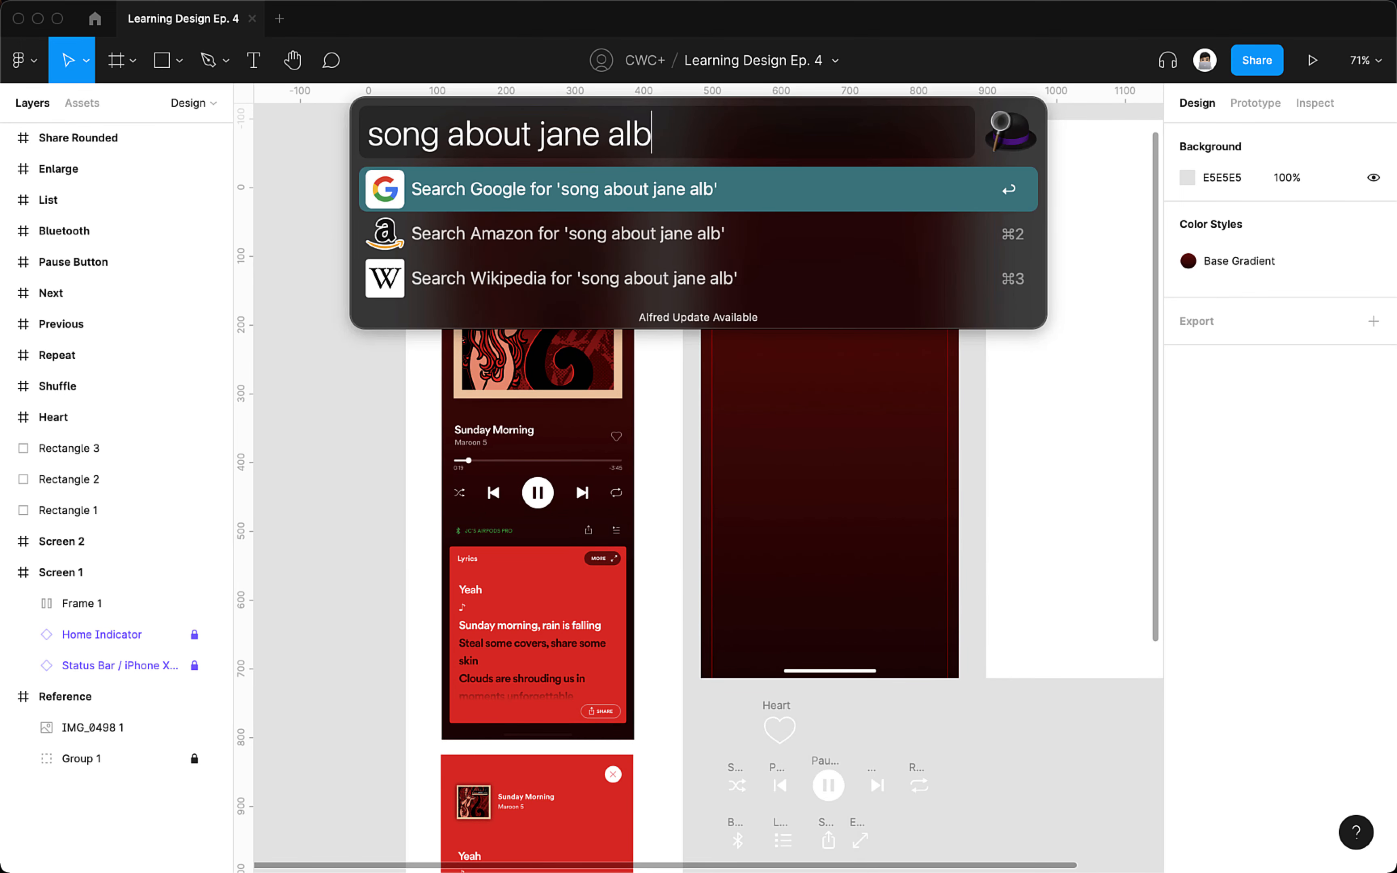
pyautogui.press('Return')
# - Copy the Songs About Jane cover image from the uDiscoverMusic result and switch back to Figma
pyautogui.click(574, 289)
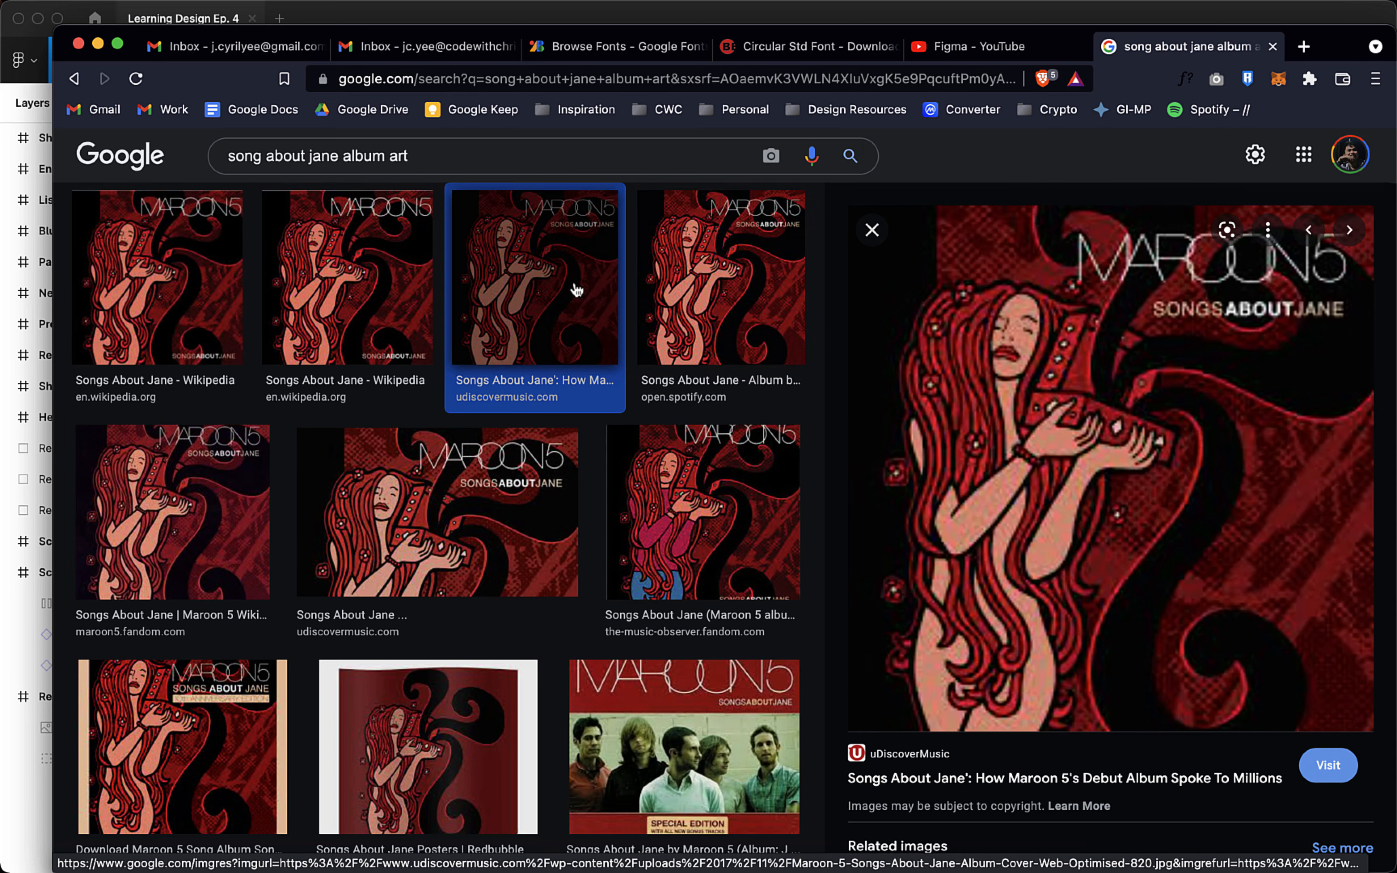
pyautogui.rightClick(1061, 373)
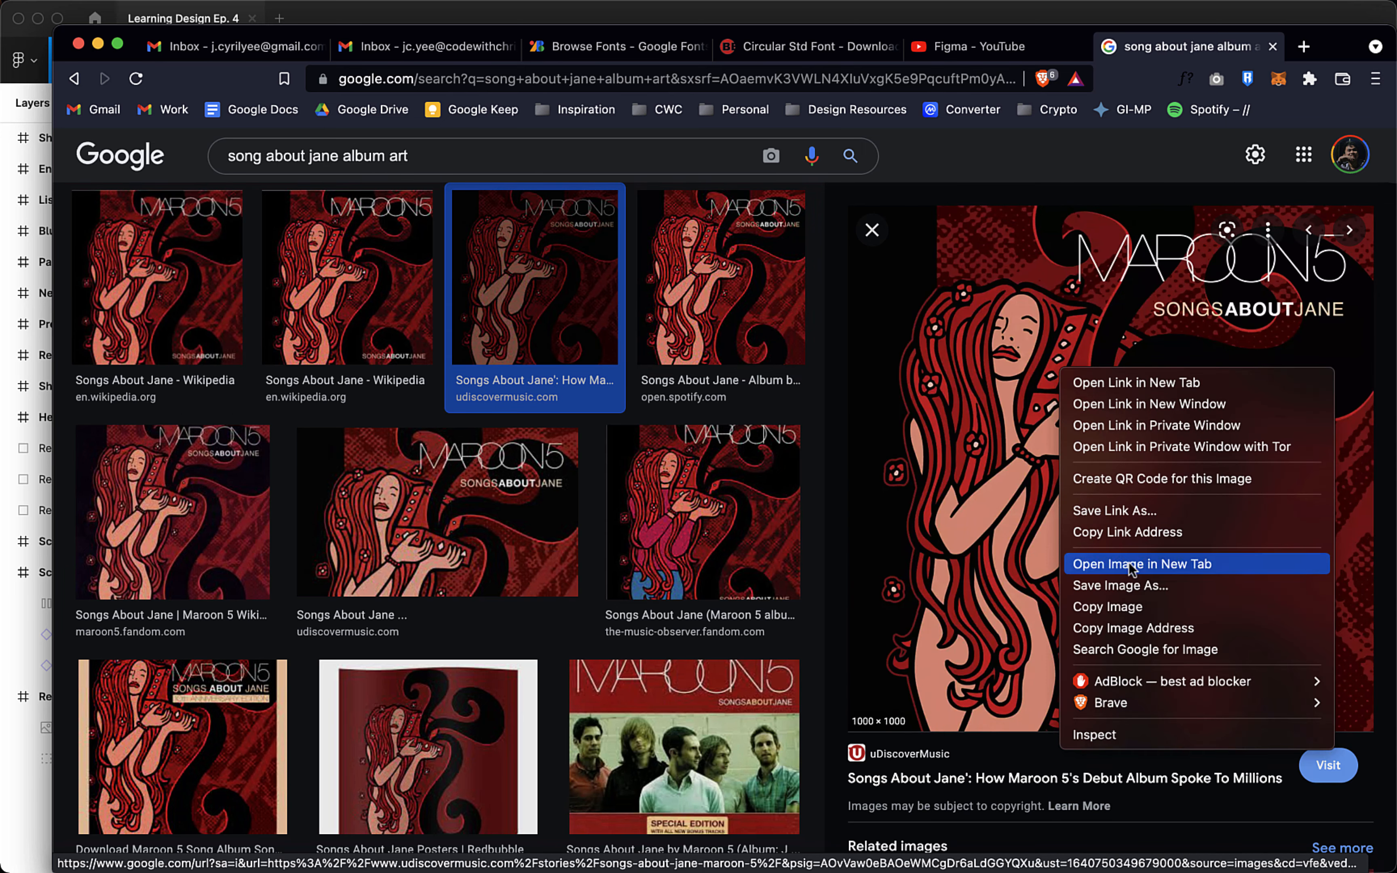
pyautogui.click(1126, 607)
pyautogui.click(5, 416)
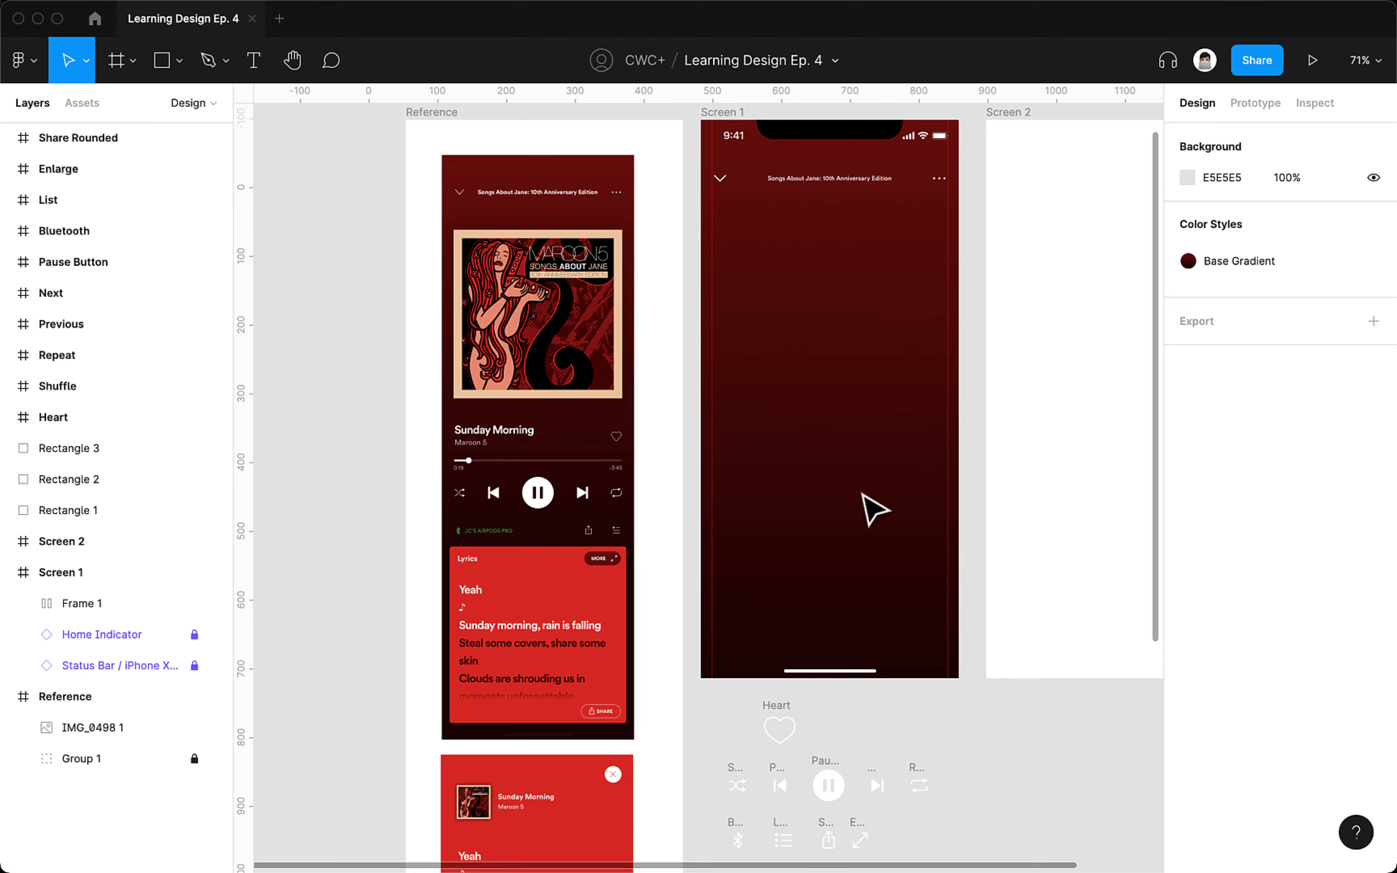
# - Paste the album cover and place it in Screen 1 at X 16 and Y 193, sized 343 × 343 between the margin guides
pyautogui.click(428, 329)
pyautogui.press('super+v')
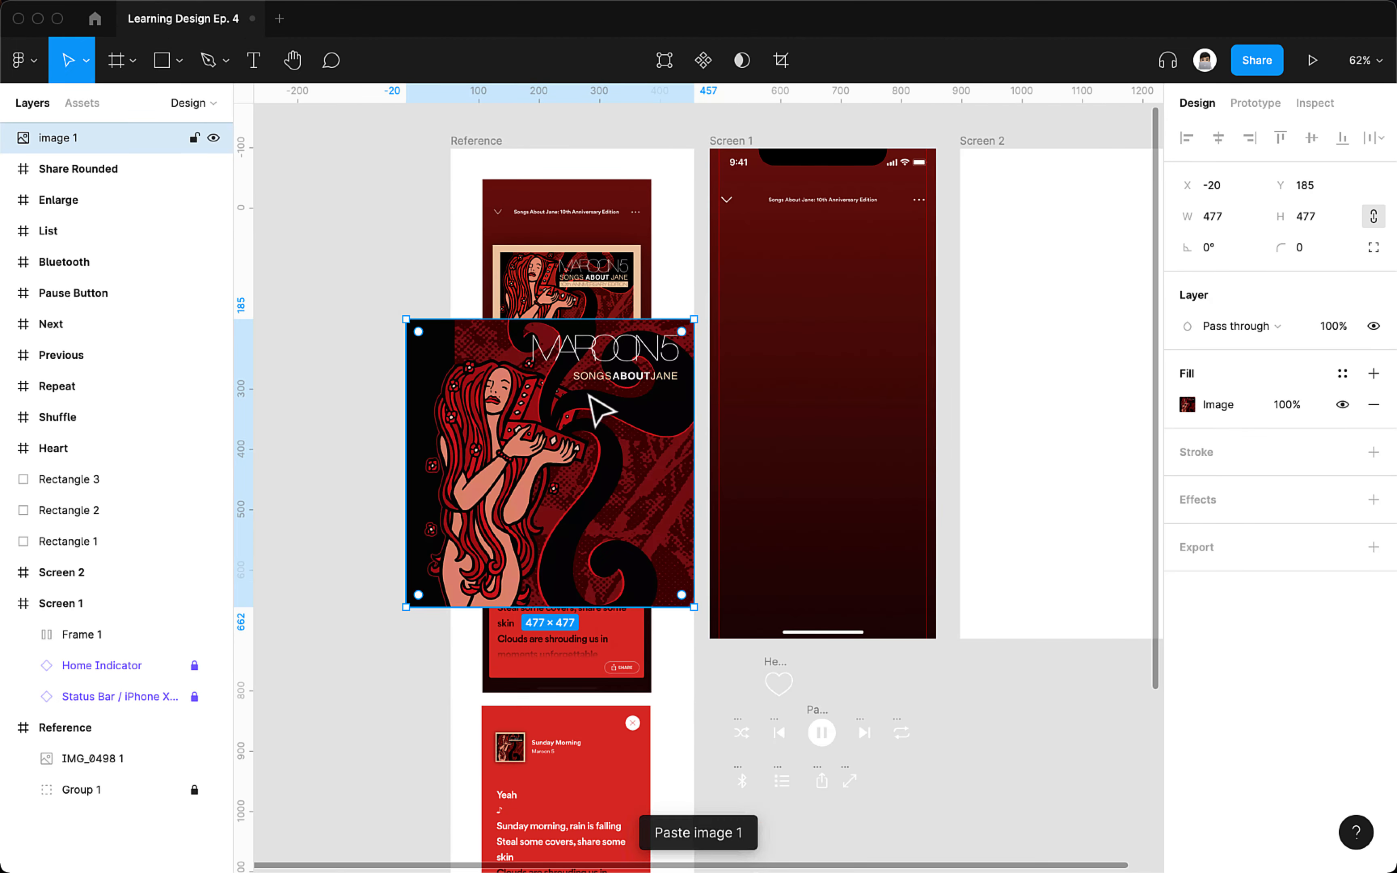
pyautogui.moveTo(595, 407)
pyautogui.mouseDown()
pyautogui.moveTo(883, 312)
pyautogui.moveTo(992, 328)
pyautogui.moveTo(924, 312)
pyautogui.mouseUp()
# - Add a stroke to the album cover and color it EDC8A7, sampled from the beige border of the reference cover
pyautogui.click(1374, 608)
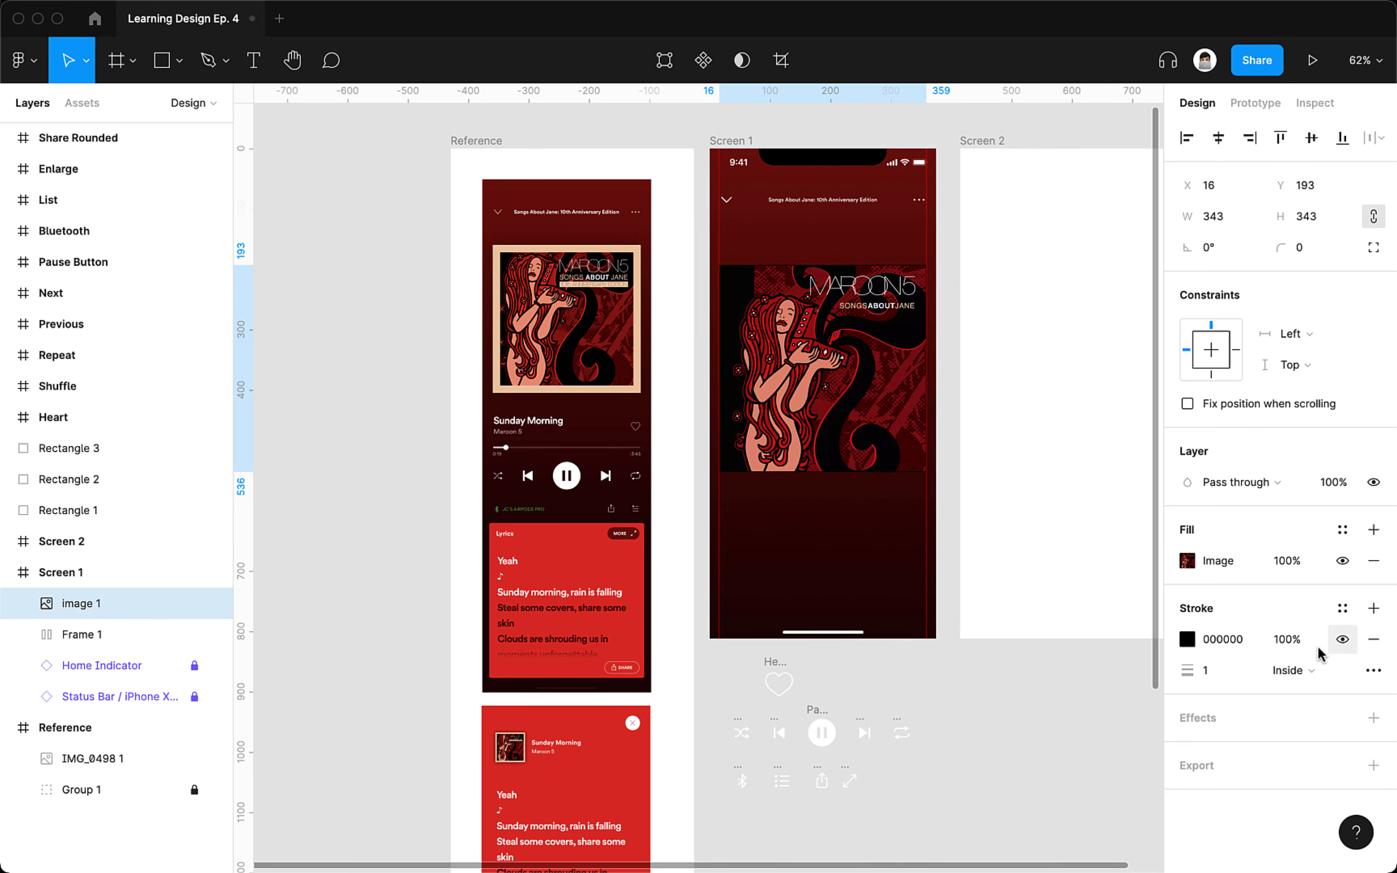
pyautogui.click(1187, 639)
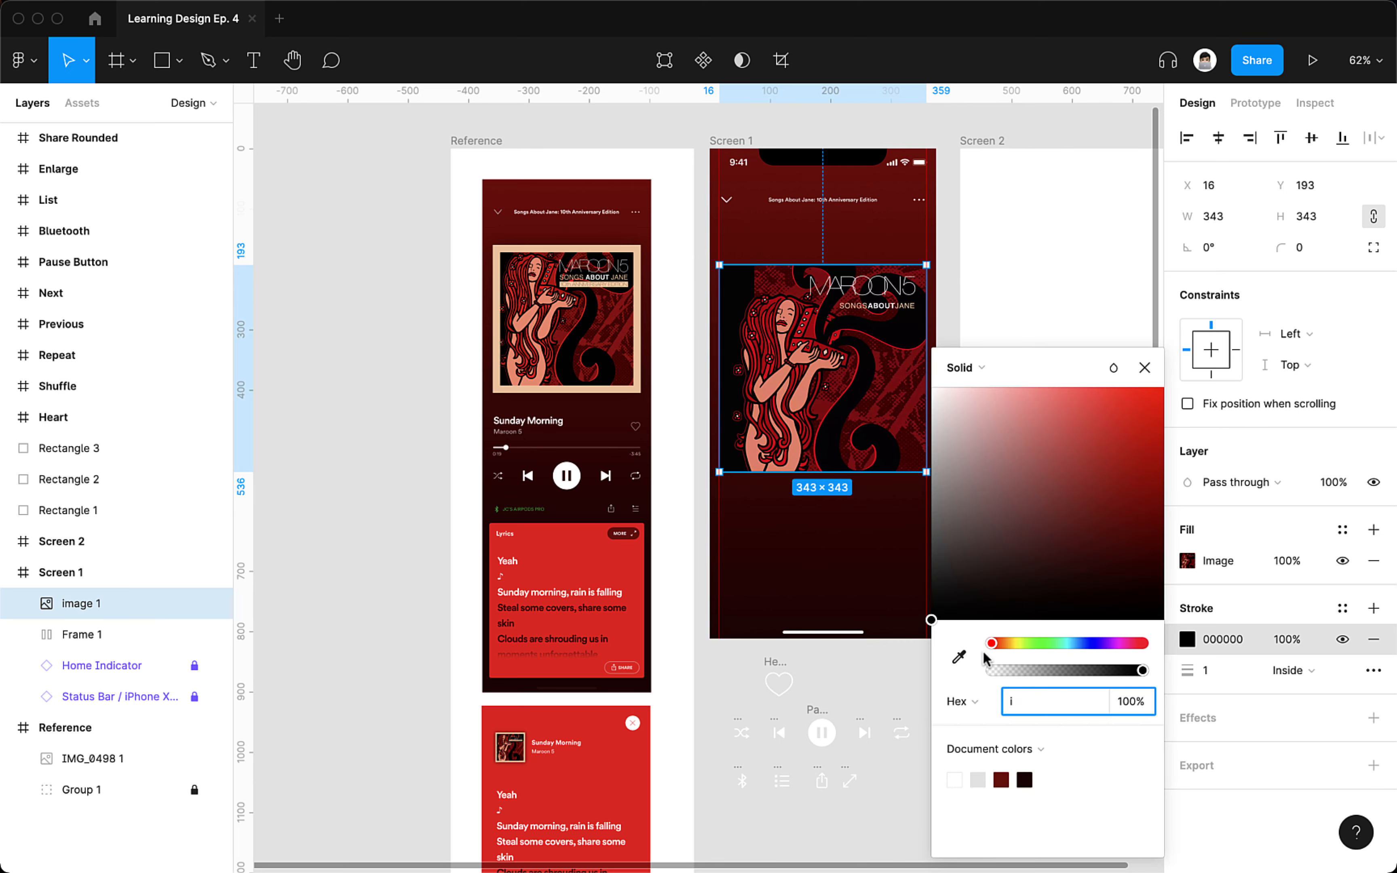
pyautogui.write('i')
pyautogui.click(958, 657)
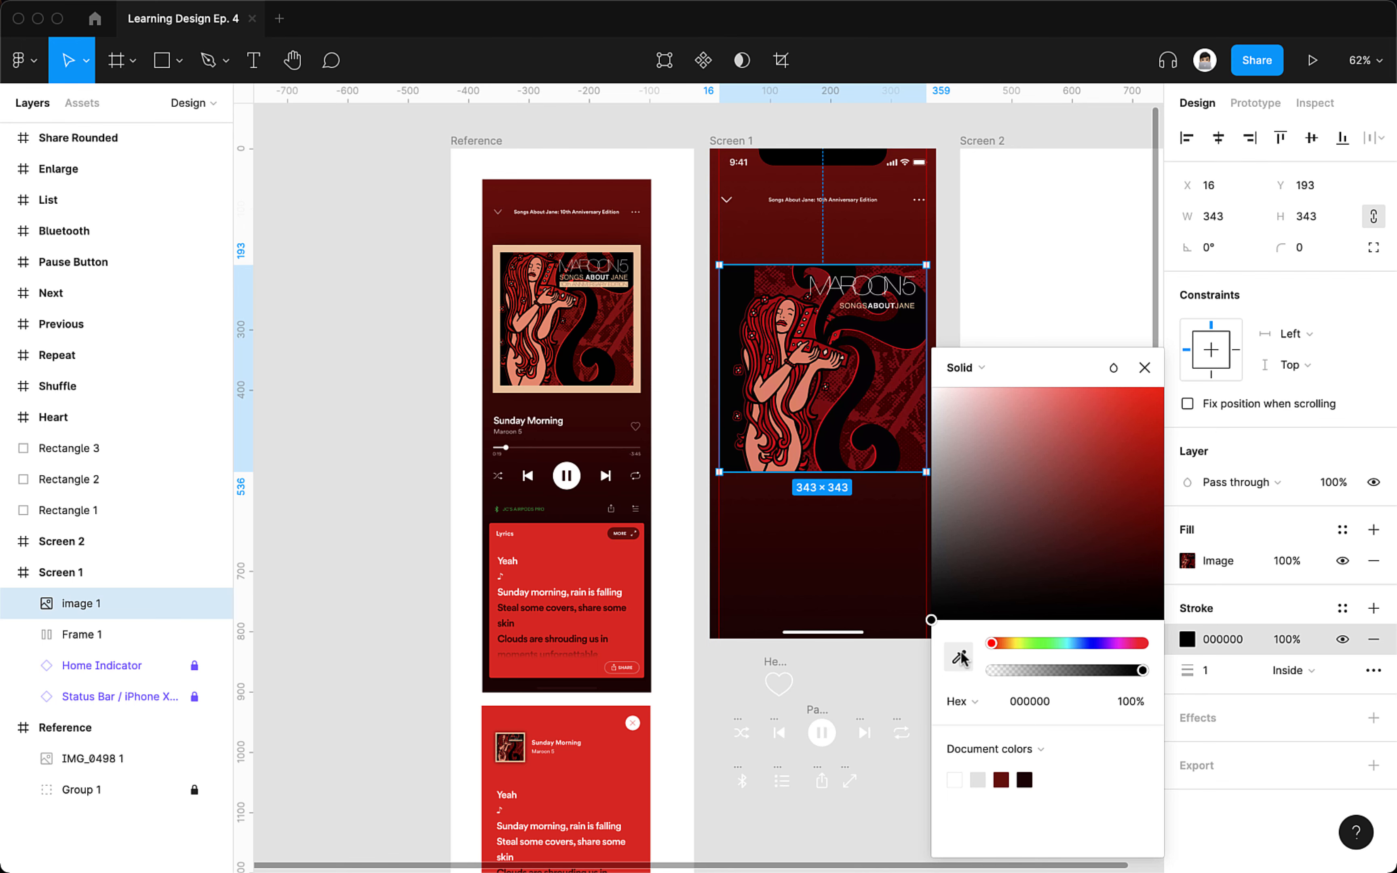
pyautogui.scroll(5, 585, 372)
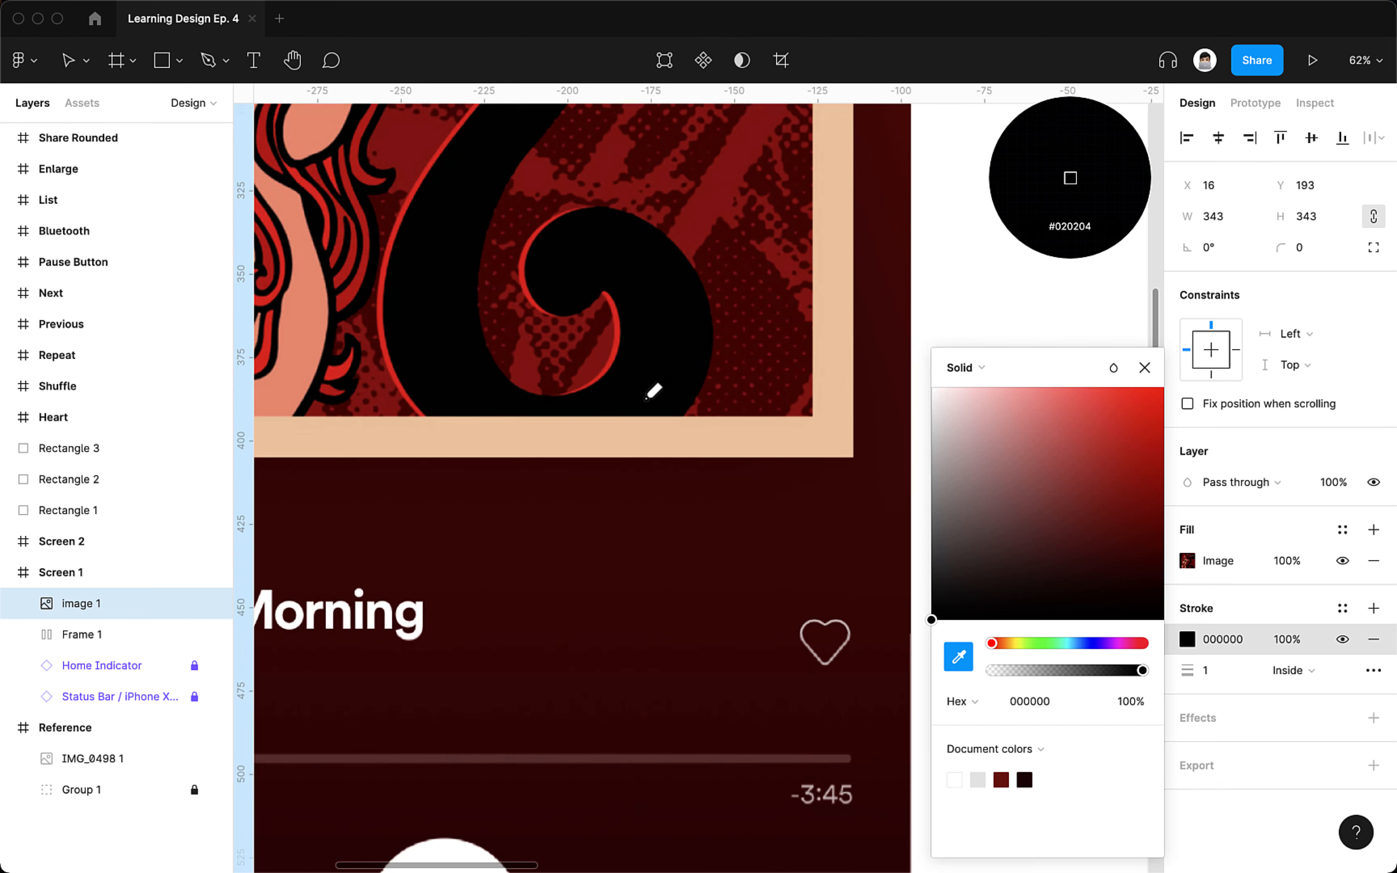
pyautogui.click(662, 430)
pyautogui.scroll(-1, 670, 439)
# - Set the album cover's stroke to a thickness of 20 with Center alignment
pyautogui.click(1293, 670)
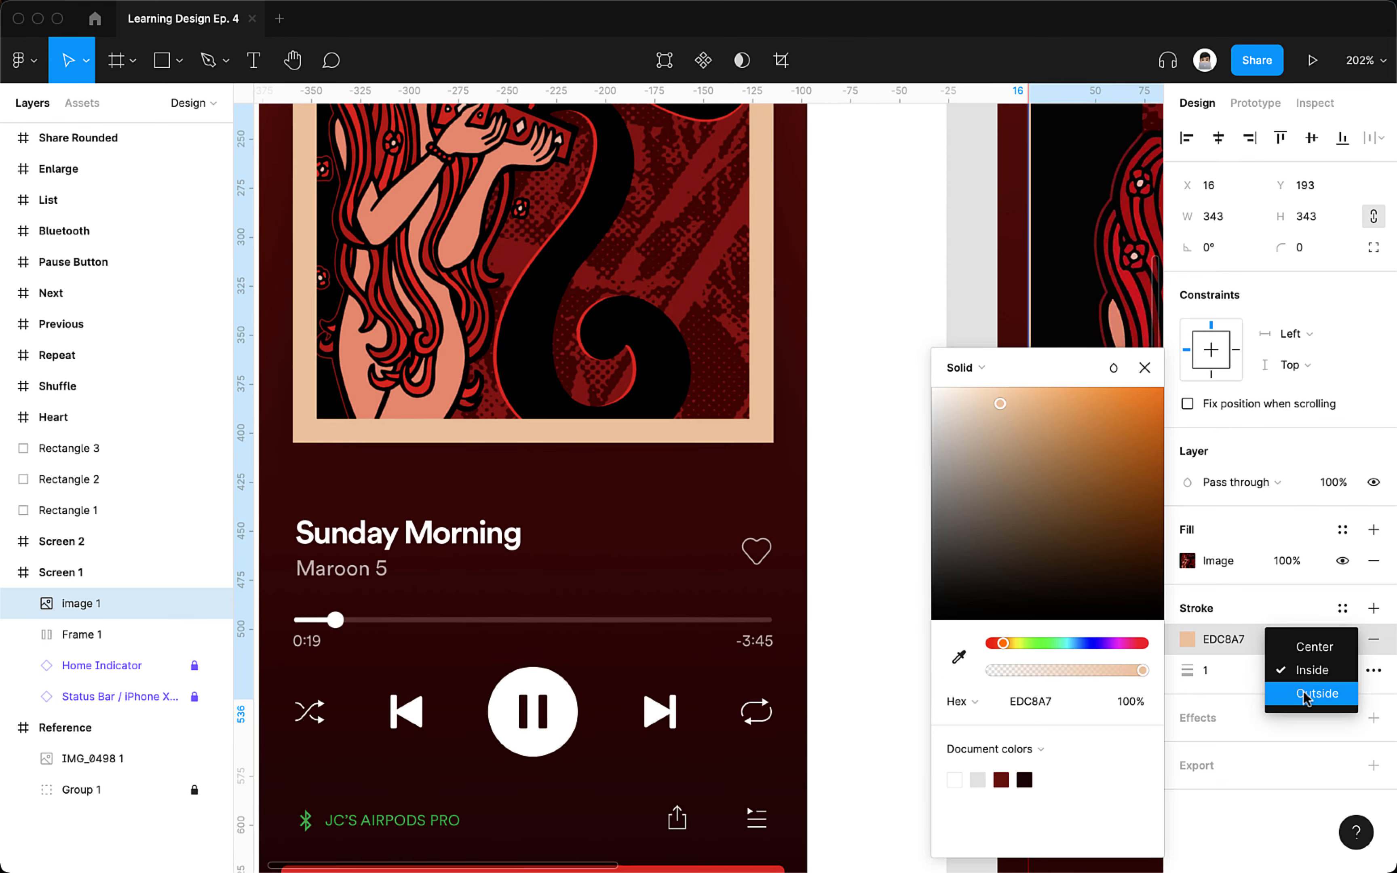
pyautogui.click(1298, 692)
pyautogui.click(1215, 673)
pyautogui.write('20')
pyautogui.press('Return')
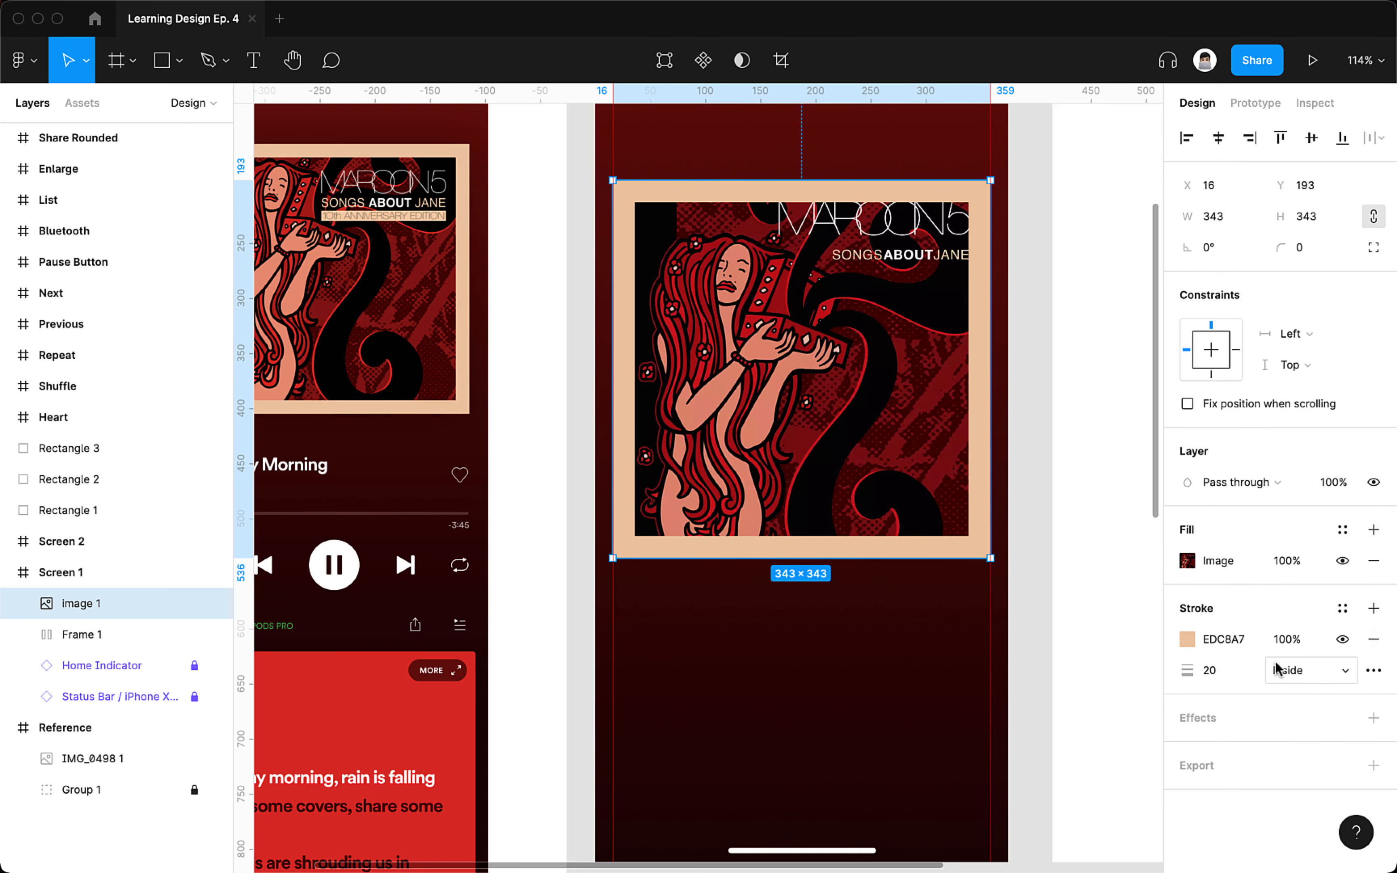
pyautogui.click(1278, 670)
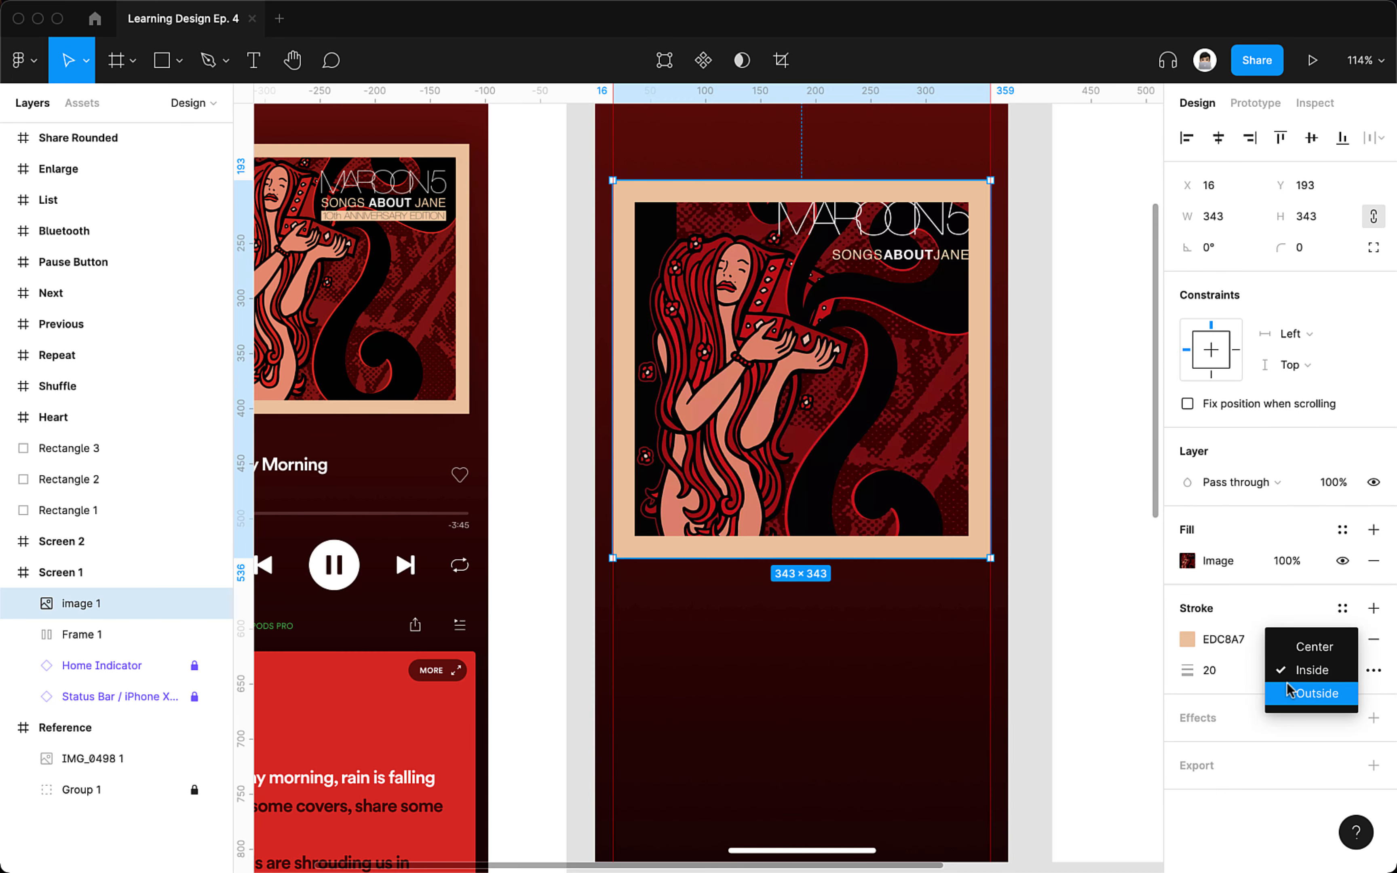
pyautogui.click(1288, 692)
pyautogui.click(1292, 676)
pyautogui.click(1290, 622)
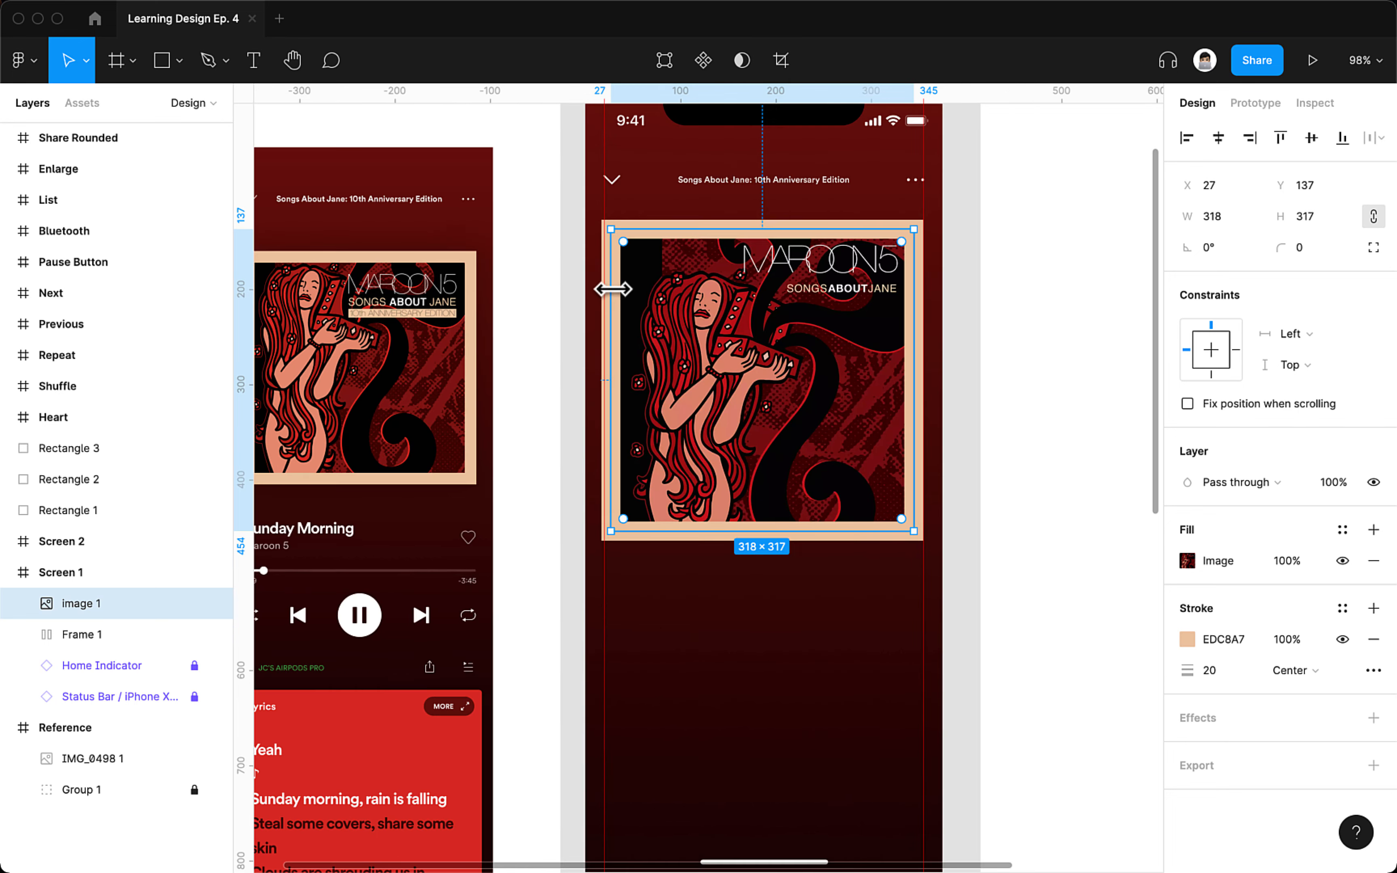
# - Resize the album cover to 315 × 315 at X 30 and Y 138, so its border meets the margin guides
pyautogui.scroll(10, 611, 287)
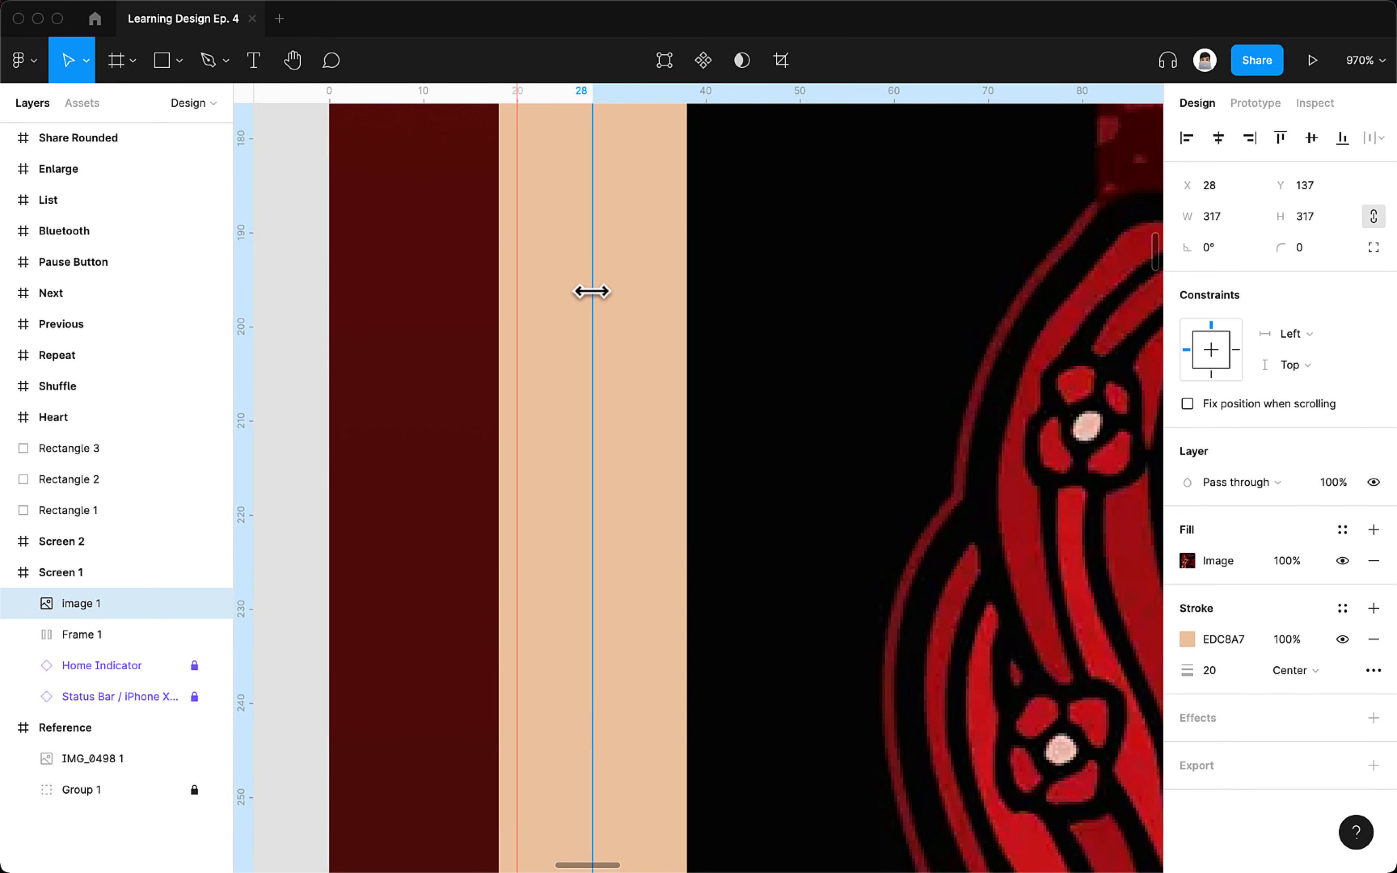
pyautogui.moveTo(592, 292)
pyautogui.mouseDown()
pyautogui.moveTo(577, 303)
pyautogui.moveTo(606, 303)
pyautogui.mouseUp()
pyautogui.scroll(-10, 605, 302)
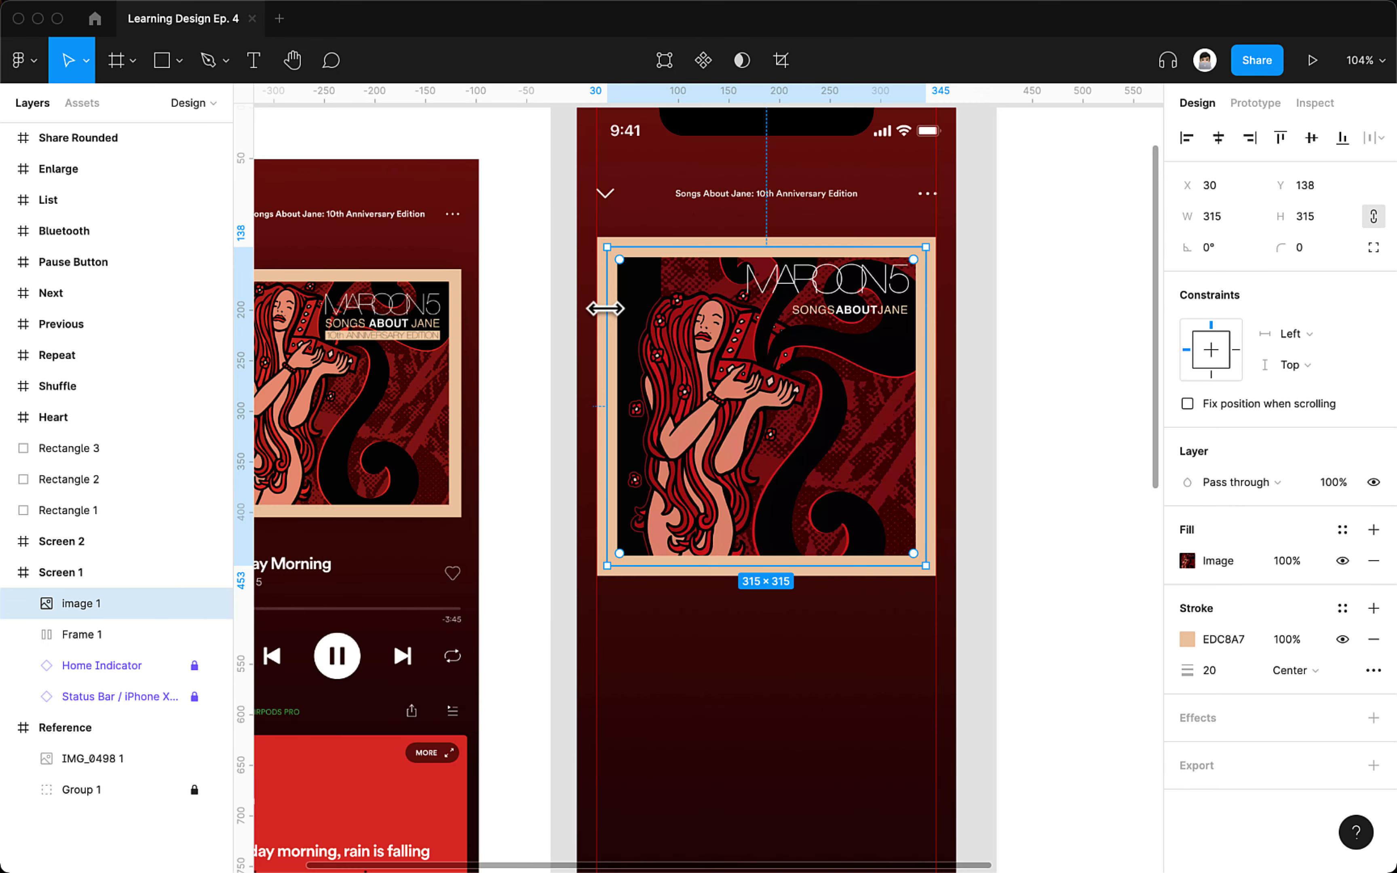
pyautogui.click(696, 629)
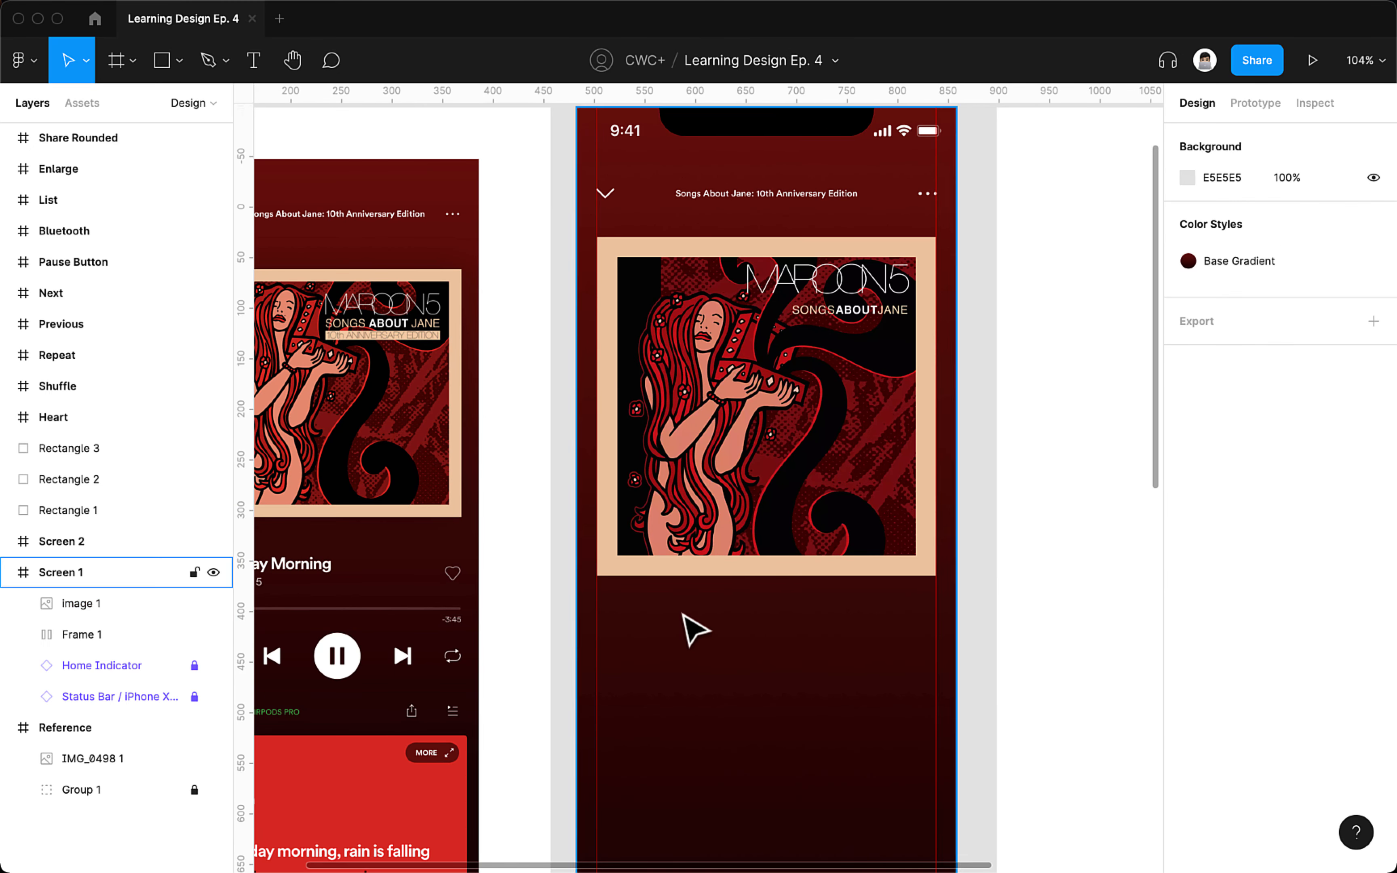
# - Add the text "Sunday Morning" below the album cover in Screen 1, at about X 83 and Y 557
pyautogui.scroll(-3, 695, 630)
pyautogui.moveTo(683, 611); pyautogui.dragTo(746, 530)
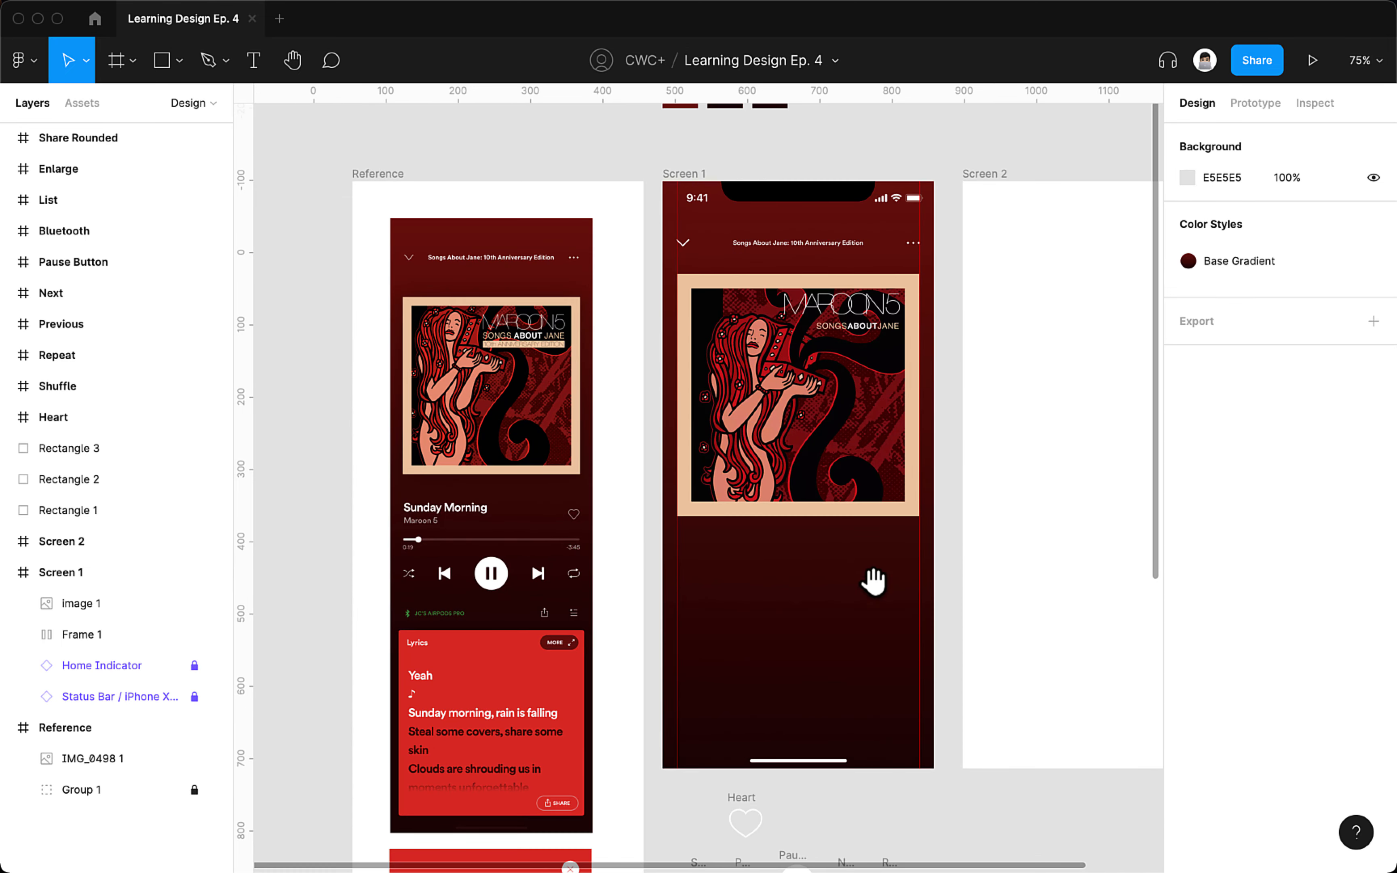
pyautogui.moveTo(874, 580); pyautogui.dragTo(753, 390)
pyautogui.press('t')
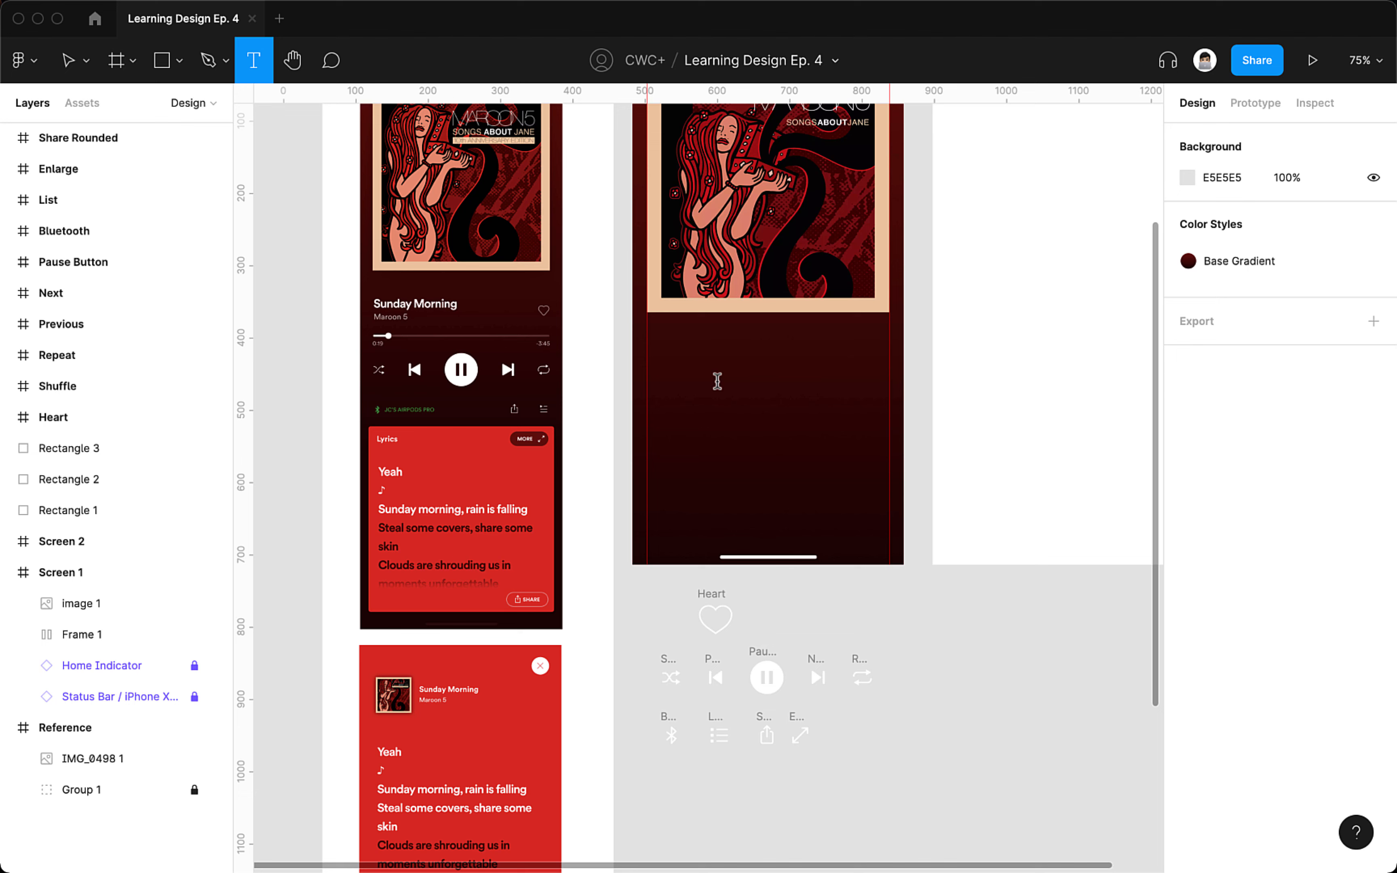
pyautogui.click(717, 381)
pyautogui.write('Sunday Morning')
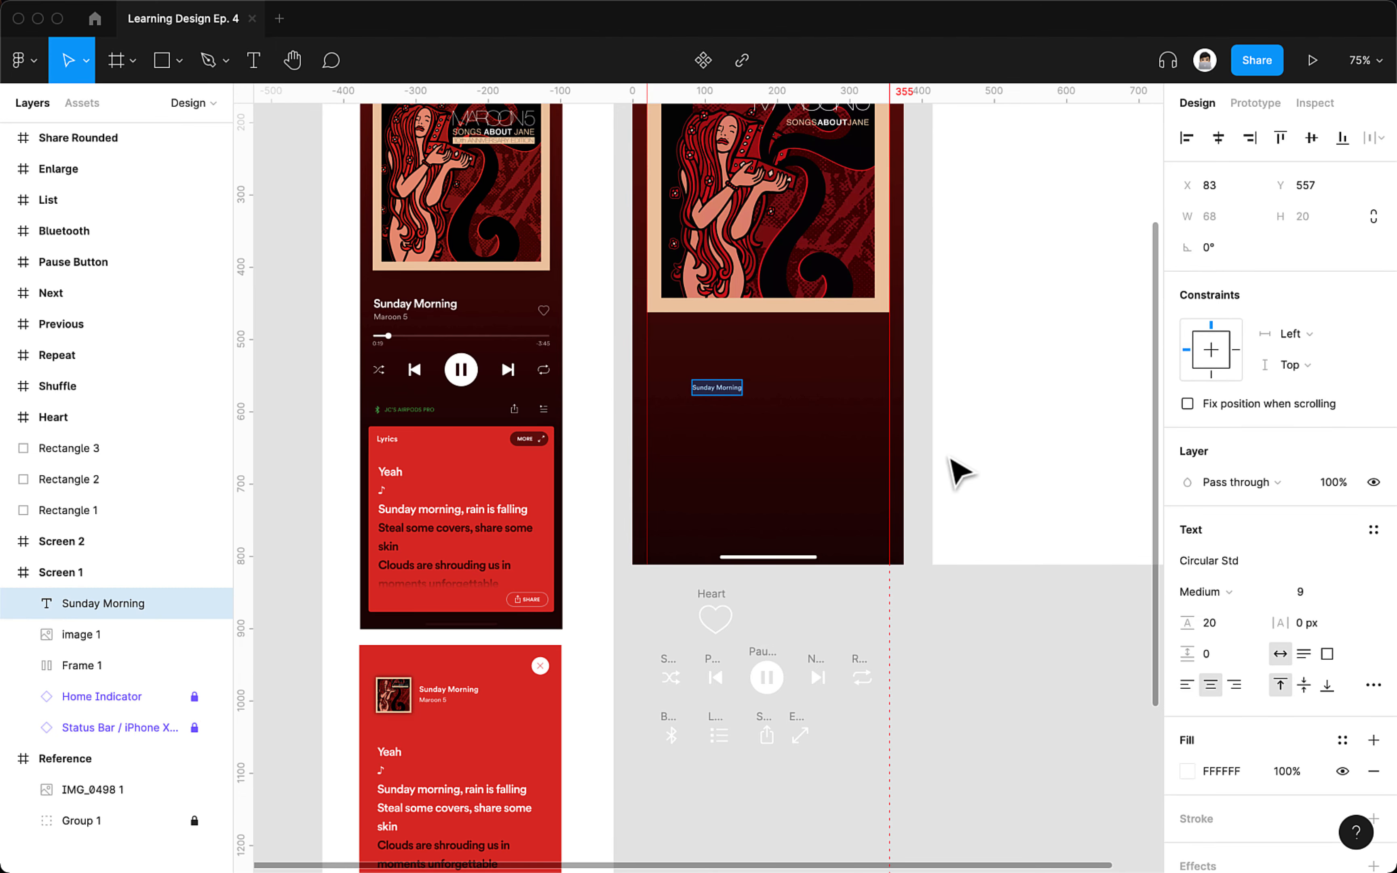
# - Set the "Sunday Morning" text to Bold with a letter spacing of -1%
pyautogui.scroll(3, 732, 390)
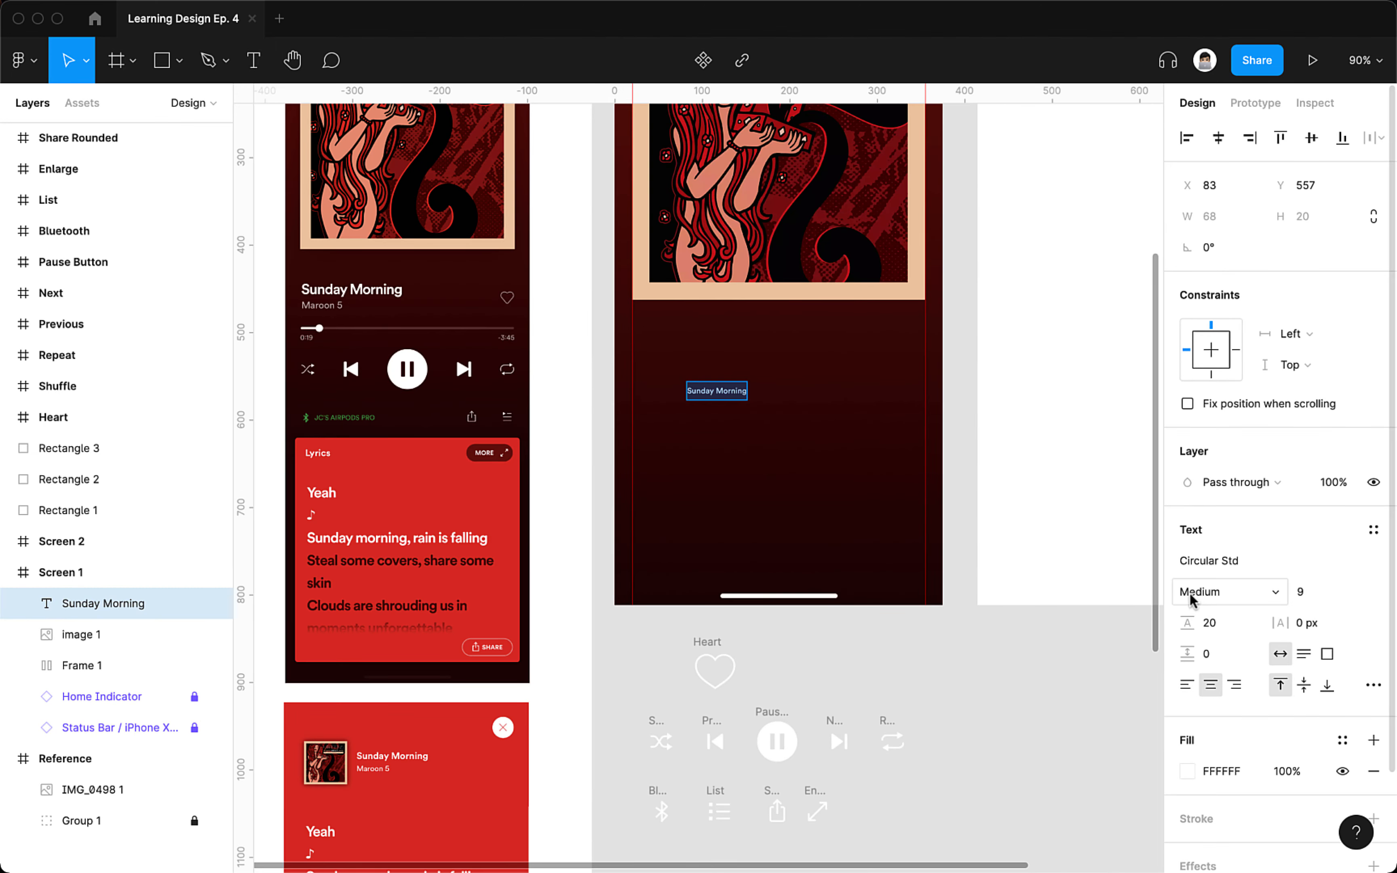
pyautogui.click(1204, 591)
pyautogui.click(1212, 615)
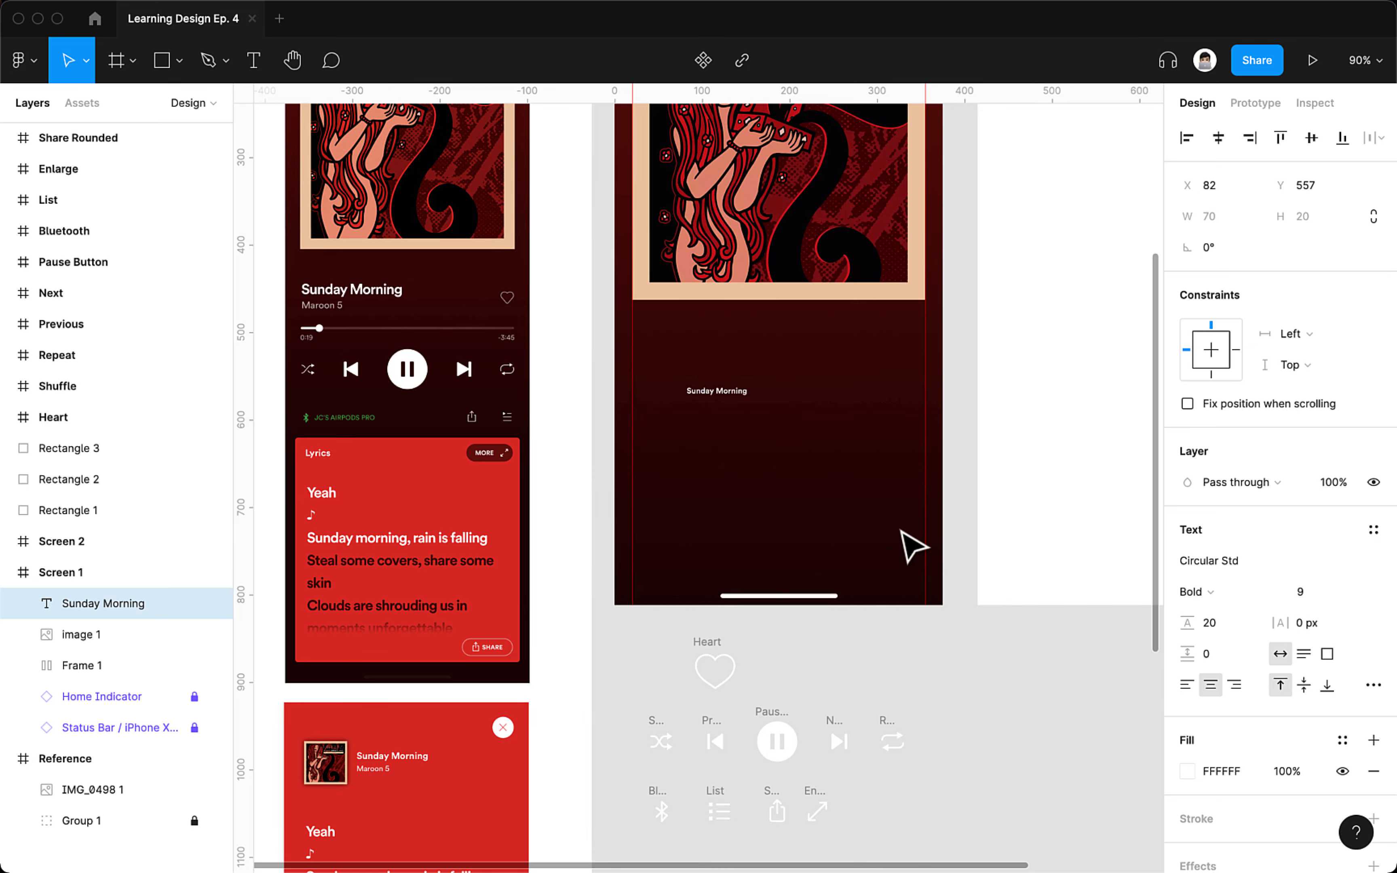
pyautogui.click(1312, 625)
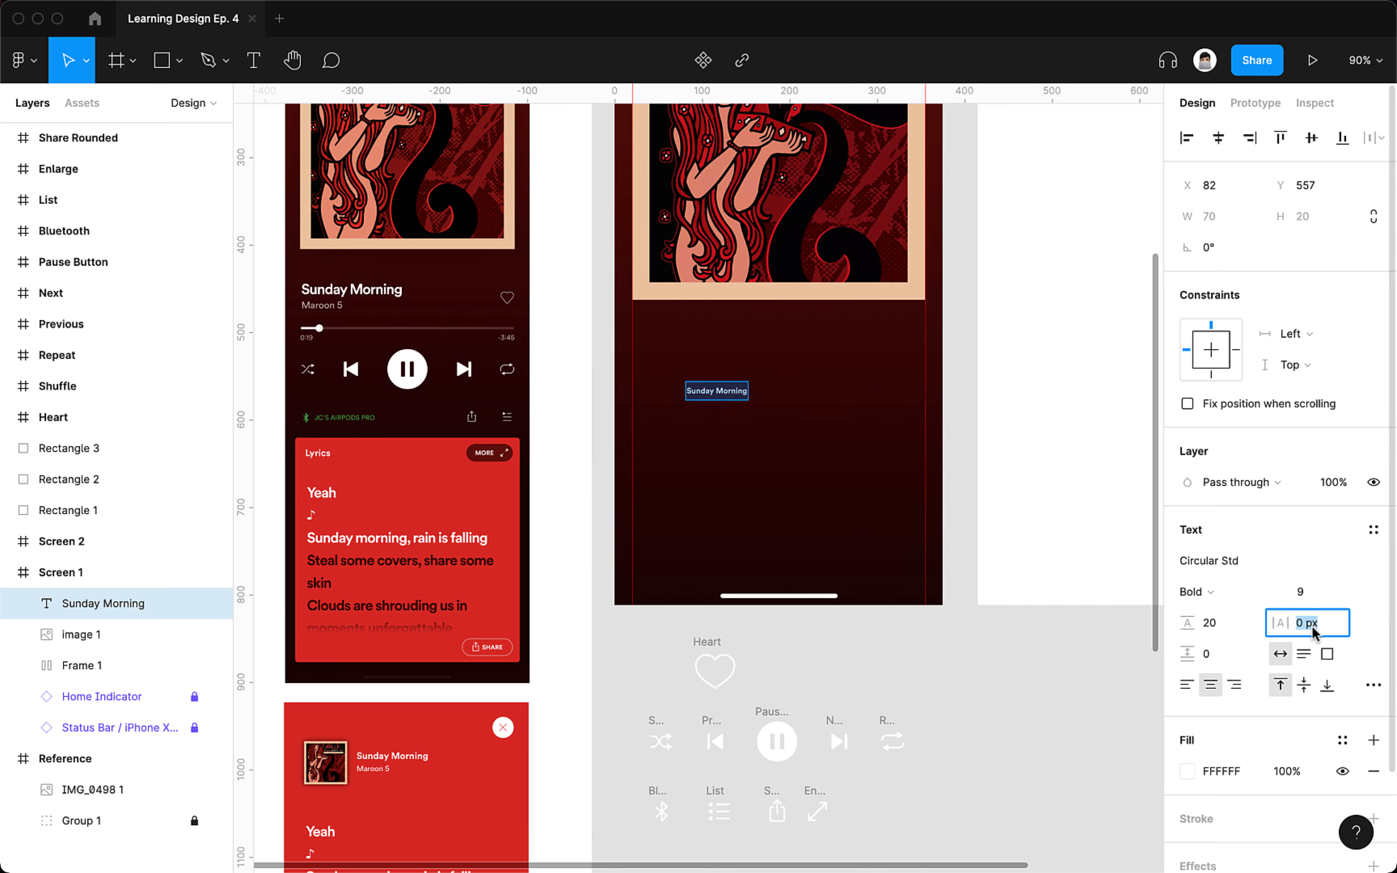
pyautogui.press('Return')
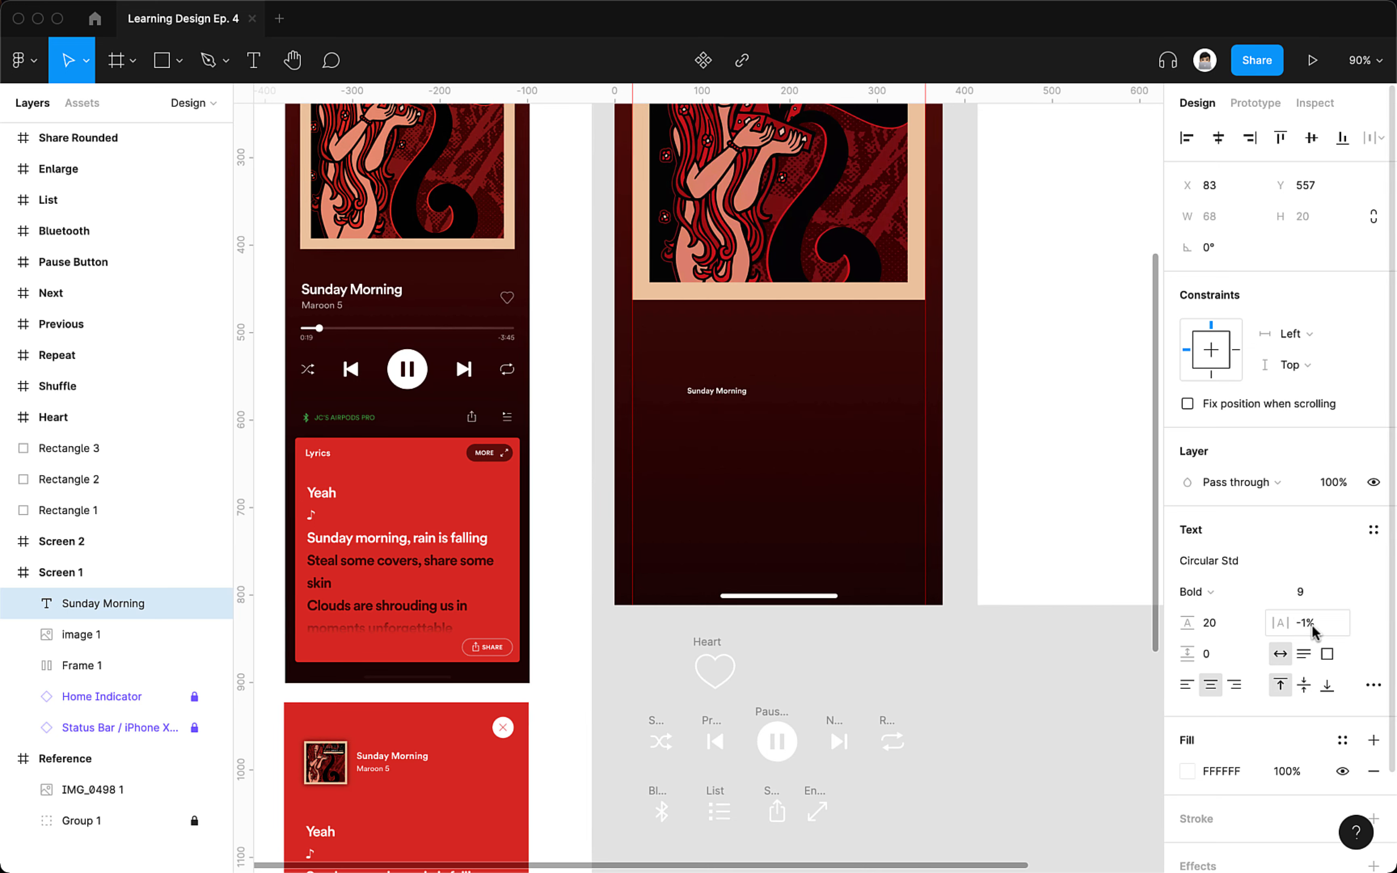
# - Set the "Sunday Morning" text size to 18 and move it to the left margin guide below the album cover
pyautogui.click(1351, 593)
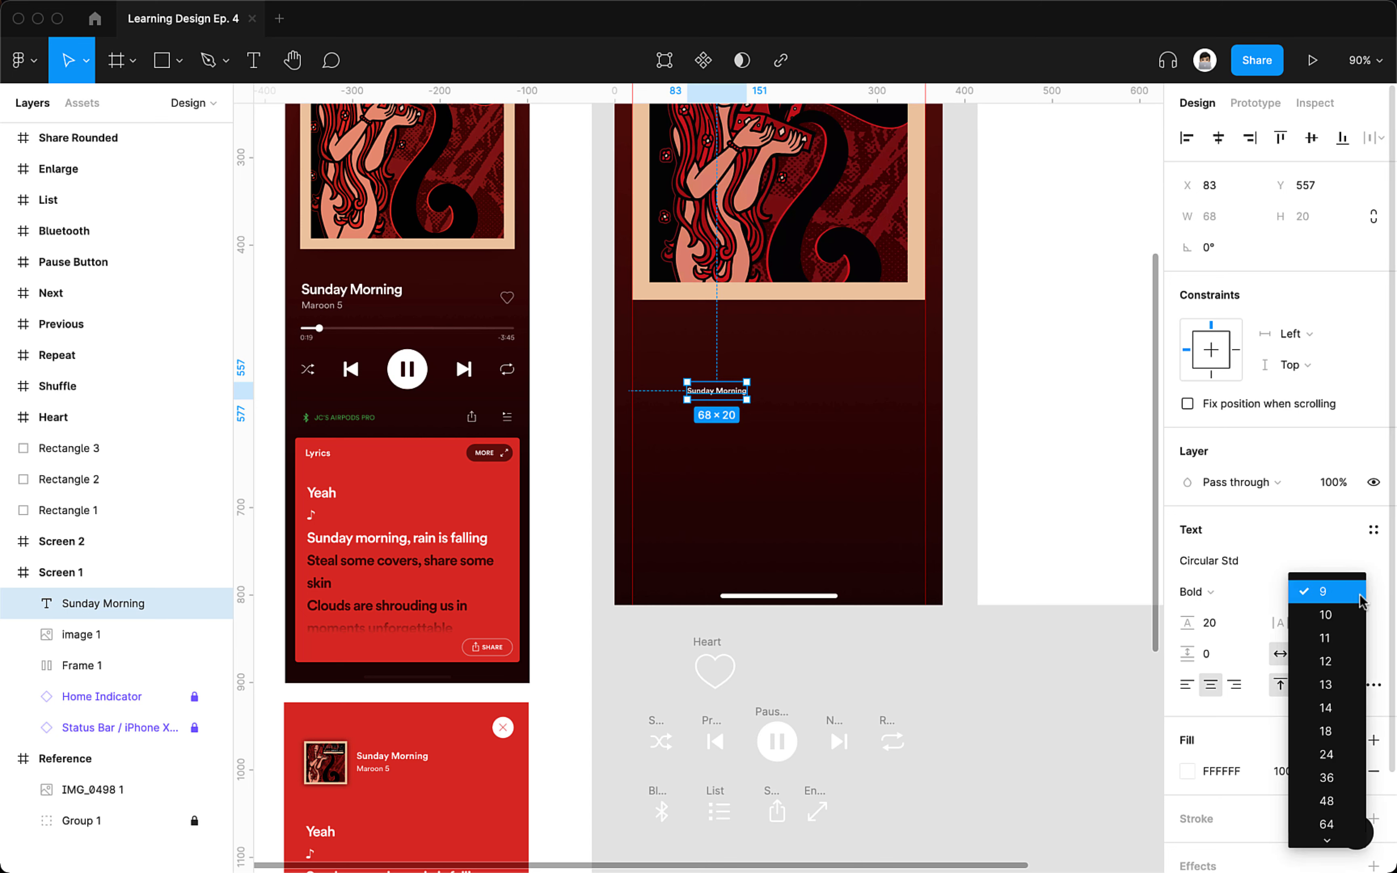
pyautogui.click(1327, 731)
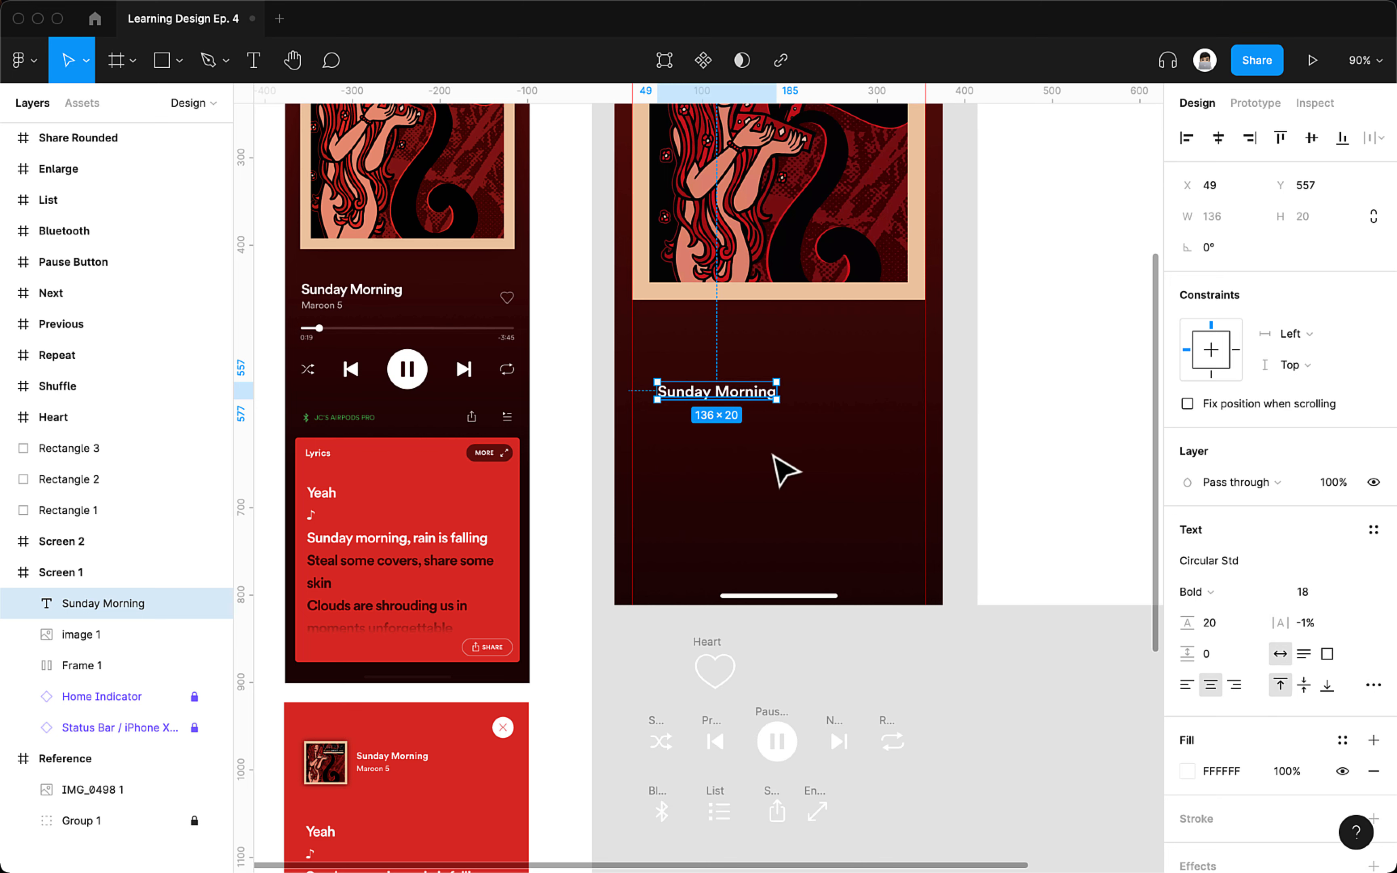
pyautogui.click(722, 404)
pyautogui.moveTo(719, 398); pyautogui.dragTo(687, 343)
# - Try vertical spacings of 44 and 64 between the album cover and the "Sunday Morning" title, then settle on 48
pyautogui.keyDown('shift'); pyautogui.click(698, 292); pyautogui.keyUp('shift')
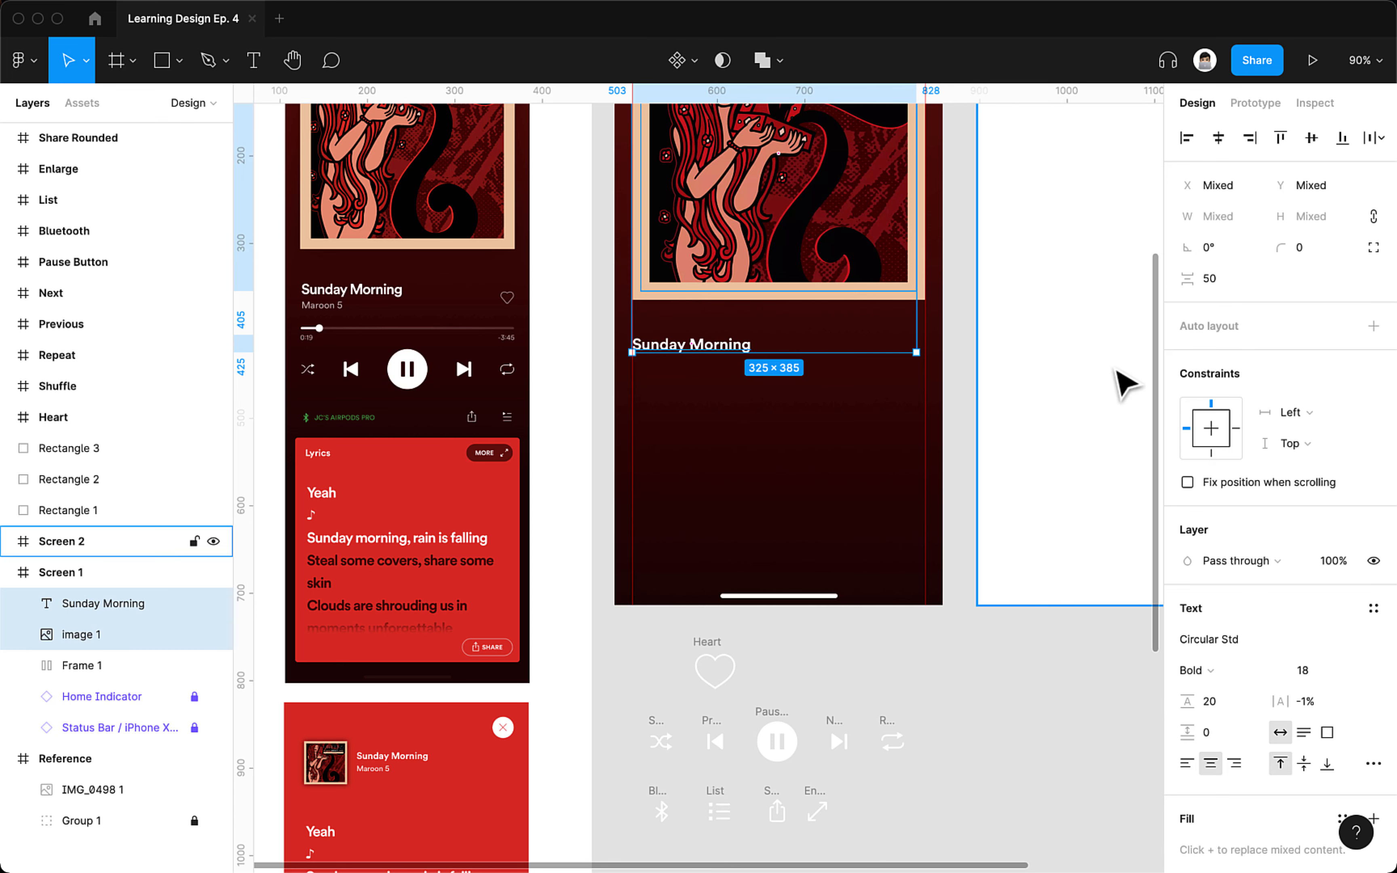
pyautogui.click(1231, 281)
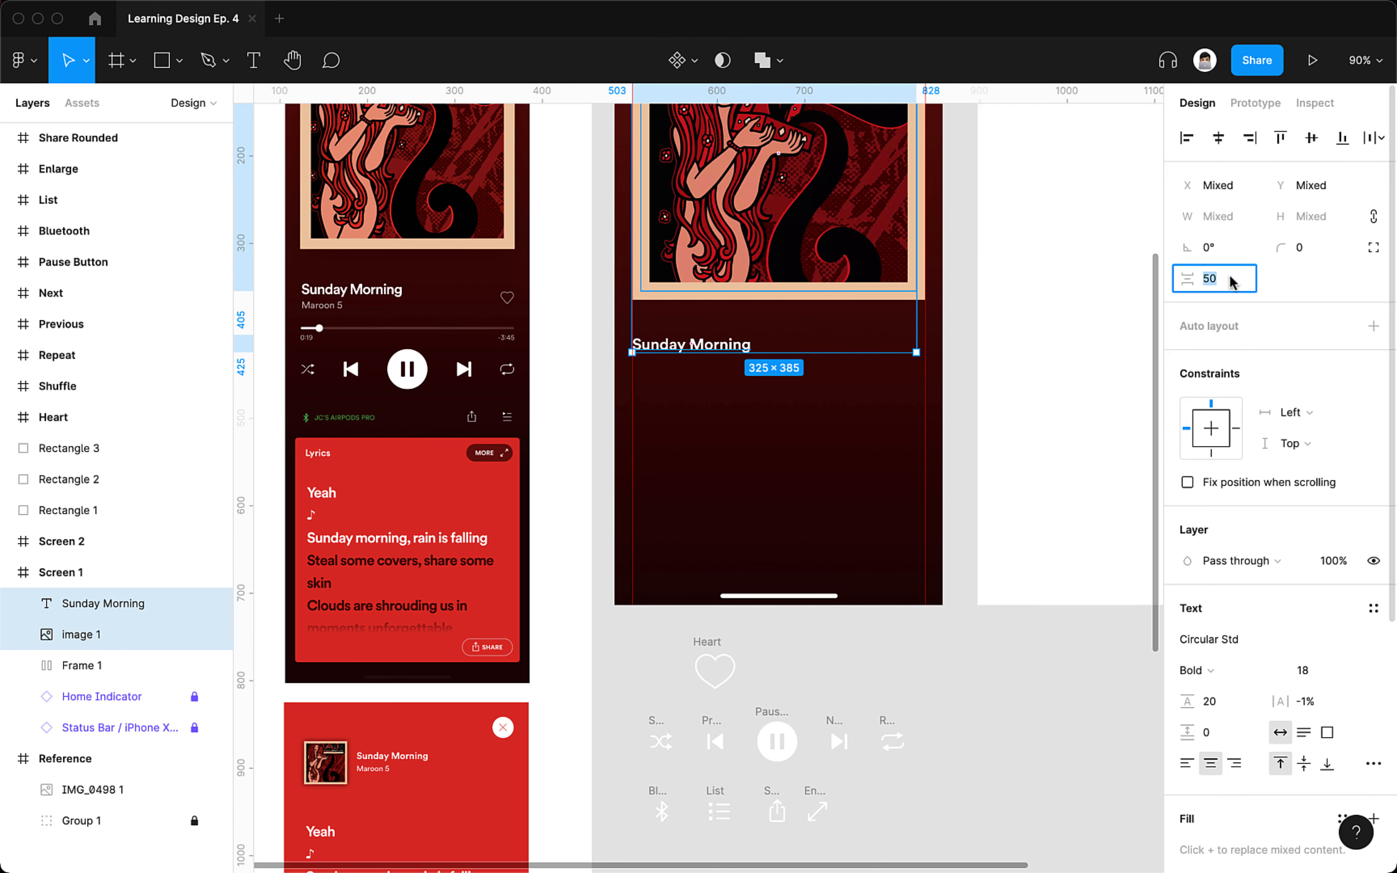
pyautogui.write('44')
pyautogui.press('Return')
pyautogui.click(1230, 277)
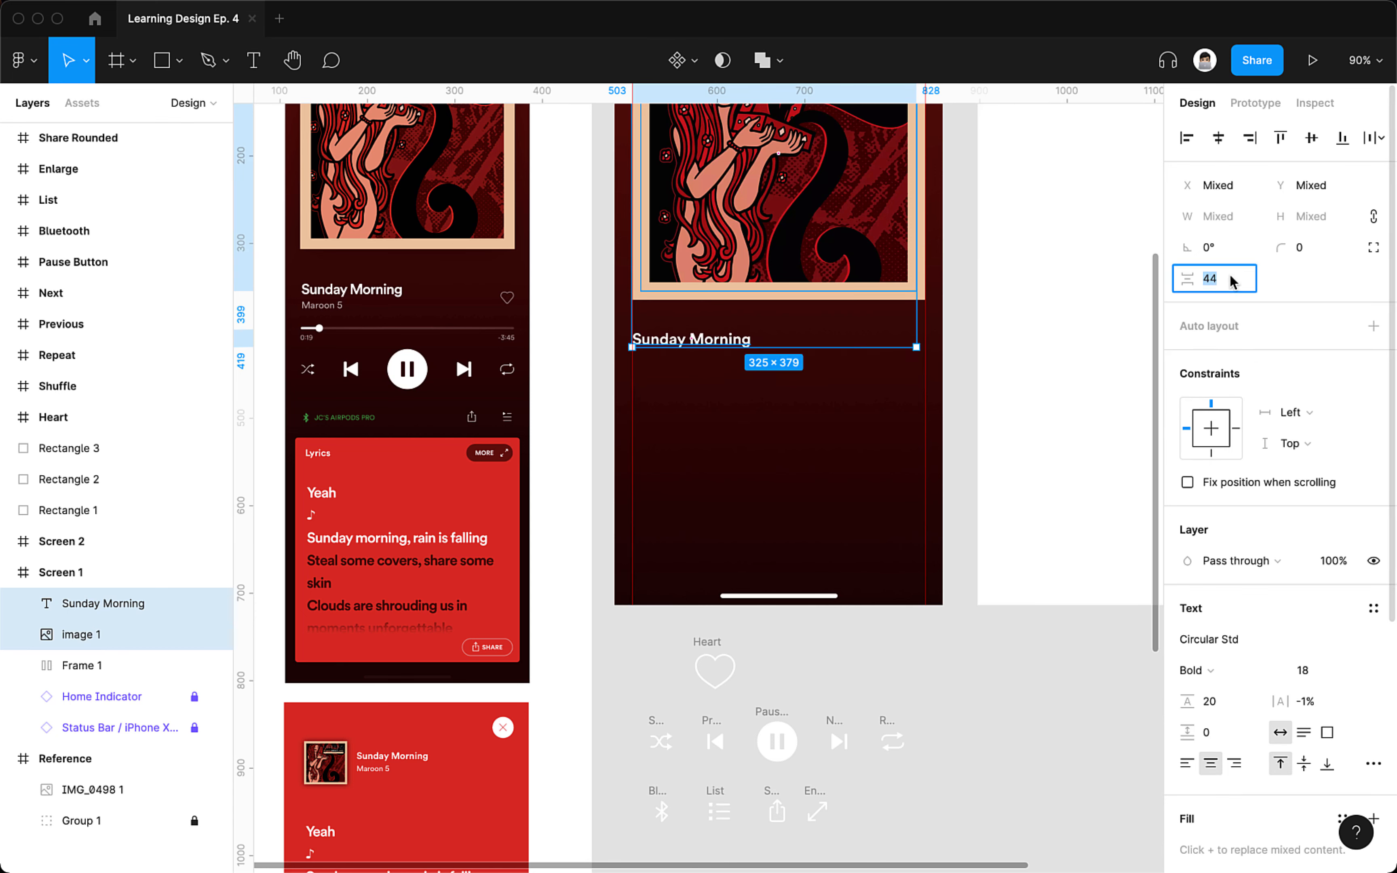
pyautogui.write('64')
pyautogui.press('Return')
pyautogui.click(1232, 281)
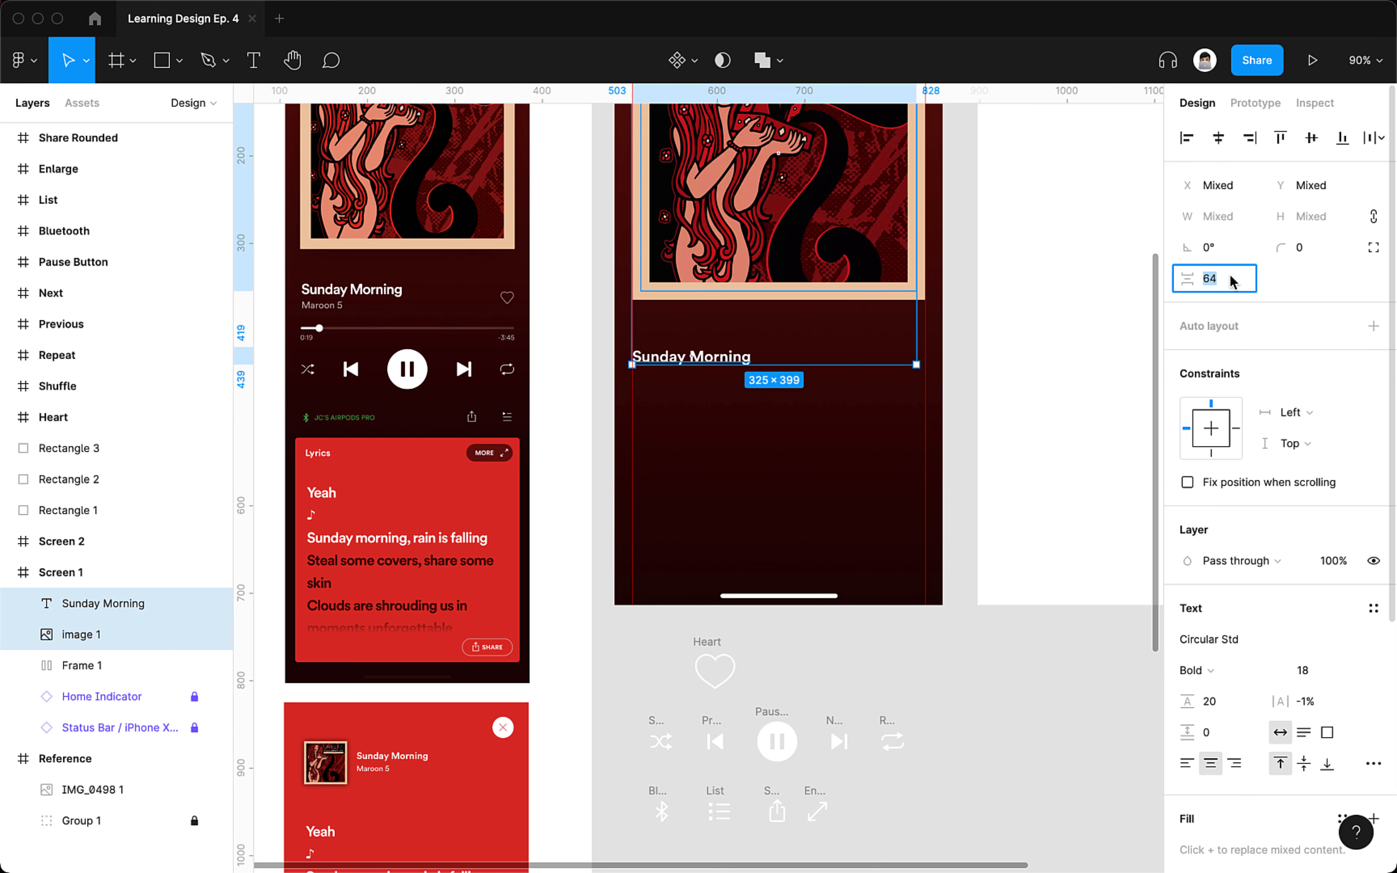
pyautogui.press('Return')
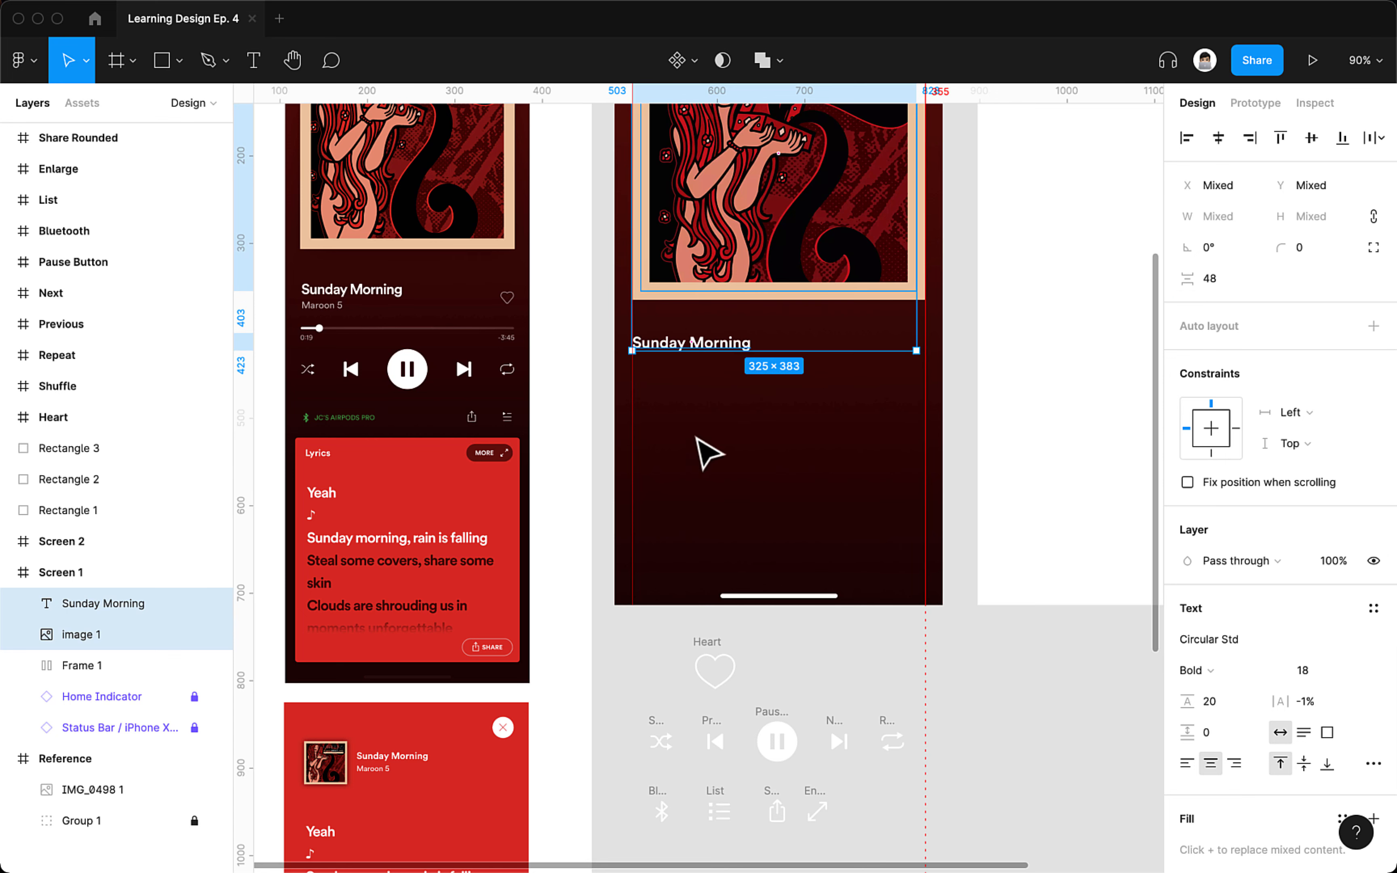
pyautogui.click(694, 435)
# - Duplicate the "Sunday Morning" title, place the copy directly below it at Y 521, and change its text to "Maroon 5"
pyautogui.scroll(-1, 703, 403)
pyautogui.scroll(-1, 703, 403)
pyautogui.click(695, 349)
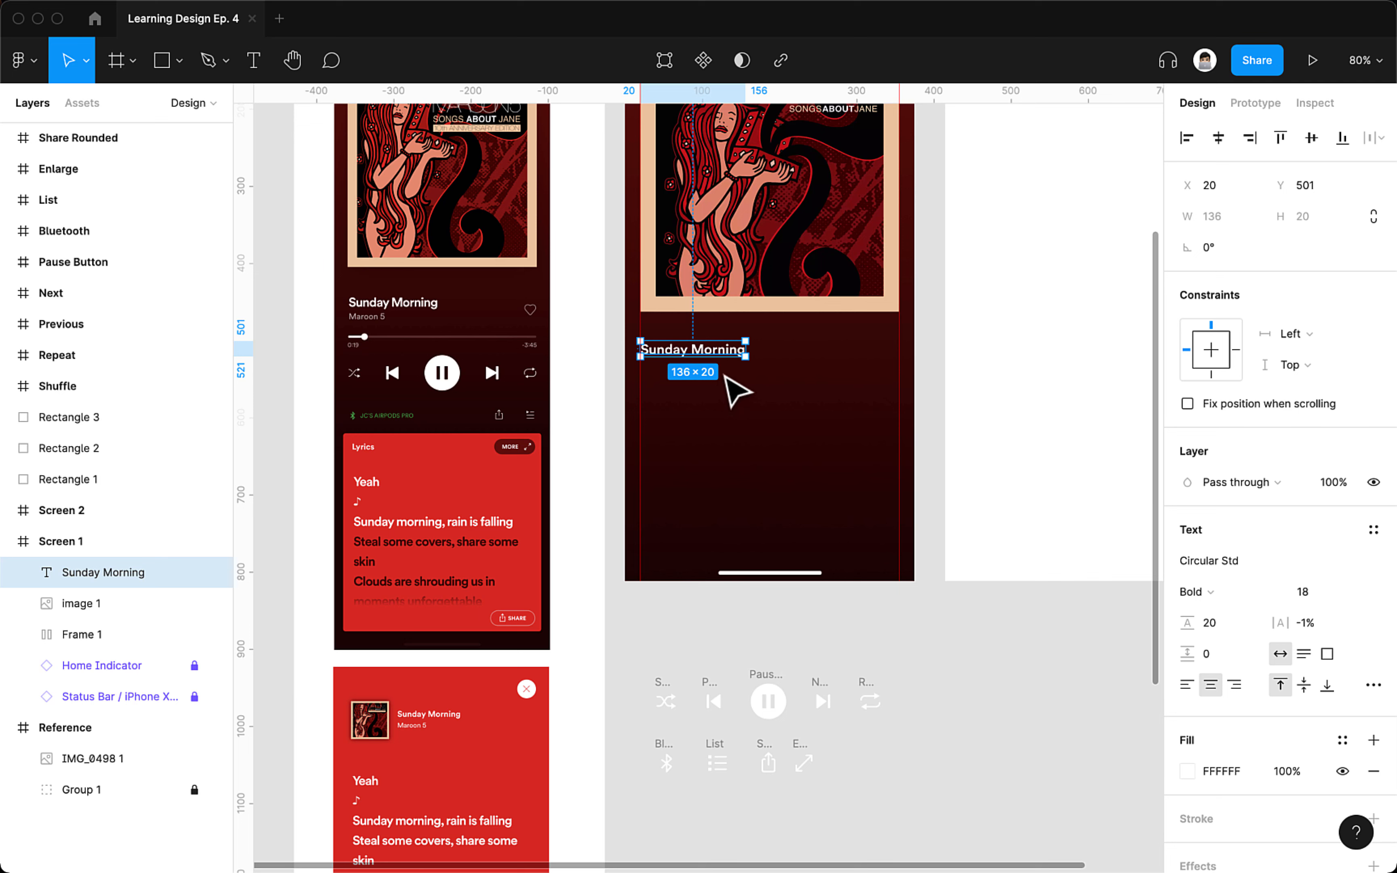
pyautogui.press('super+d')
pyautogui.moveTo(720, 355); pyautogui.dragTo(717, 364)
pyautogui.doubleClick(717, 365)
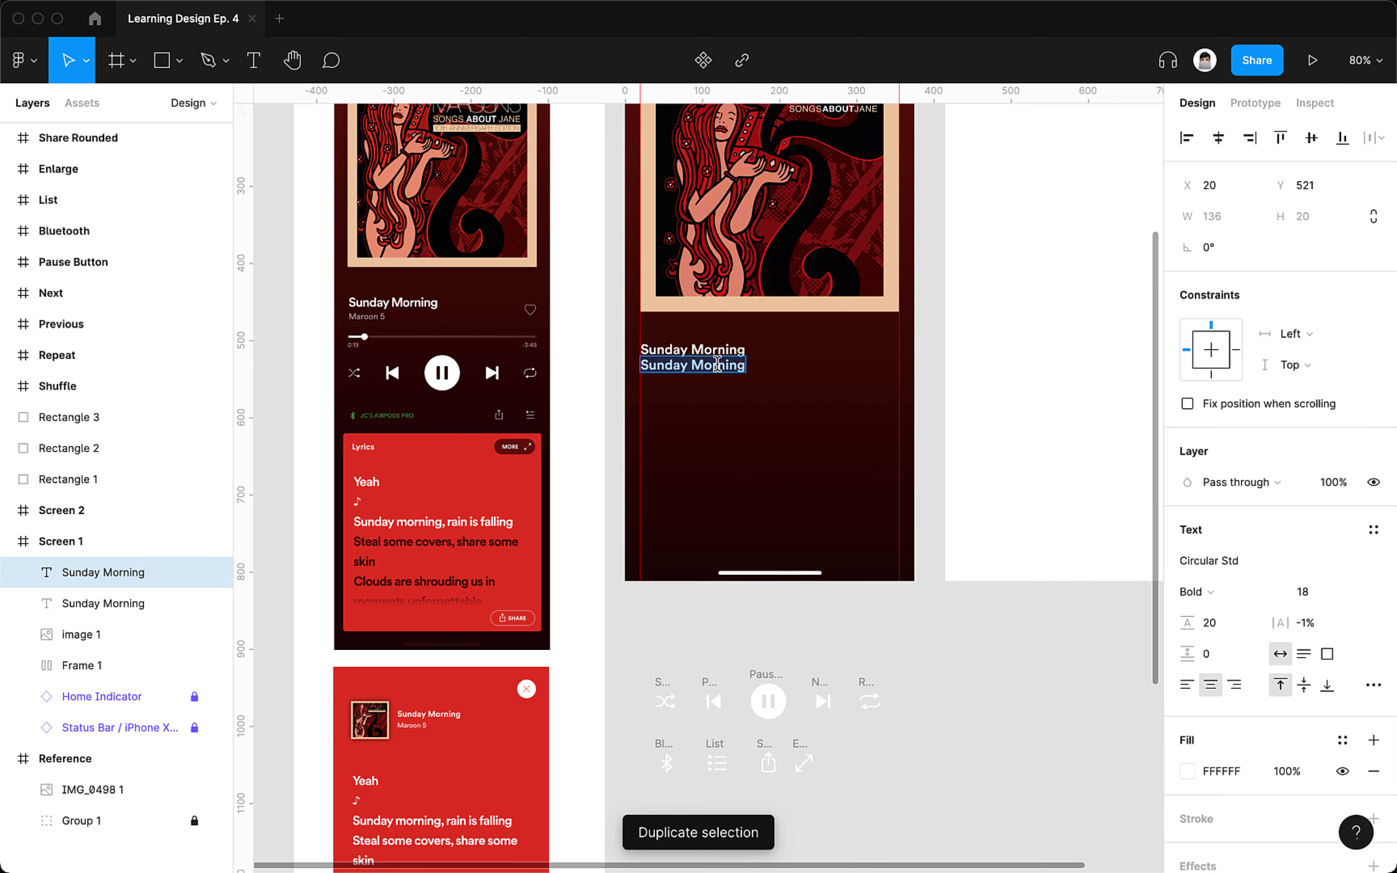
pyautogui.write('Maroon 5')
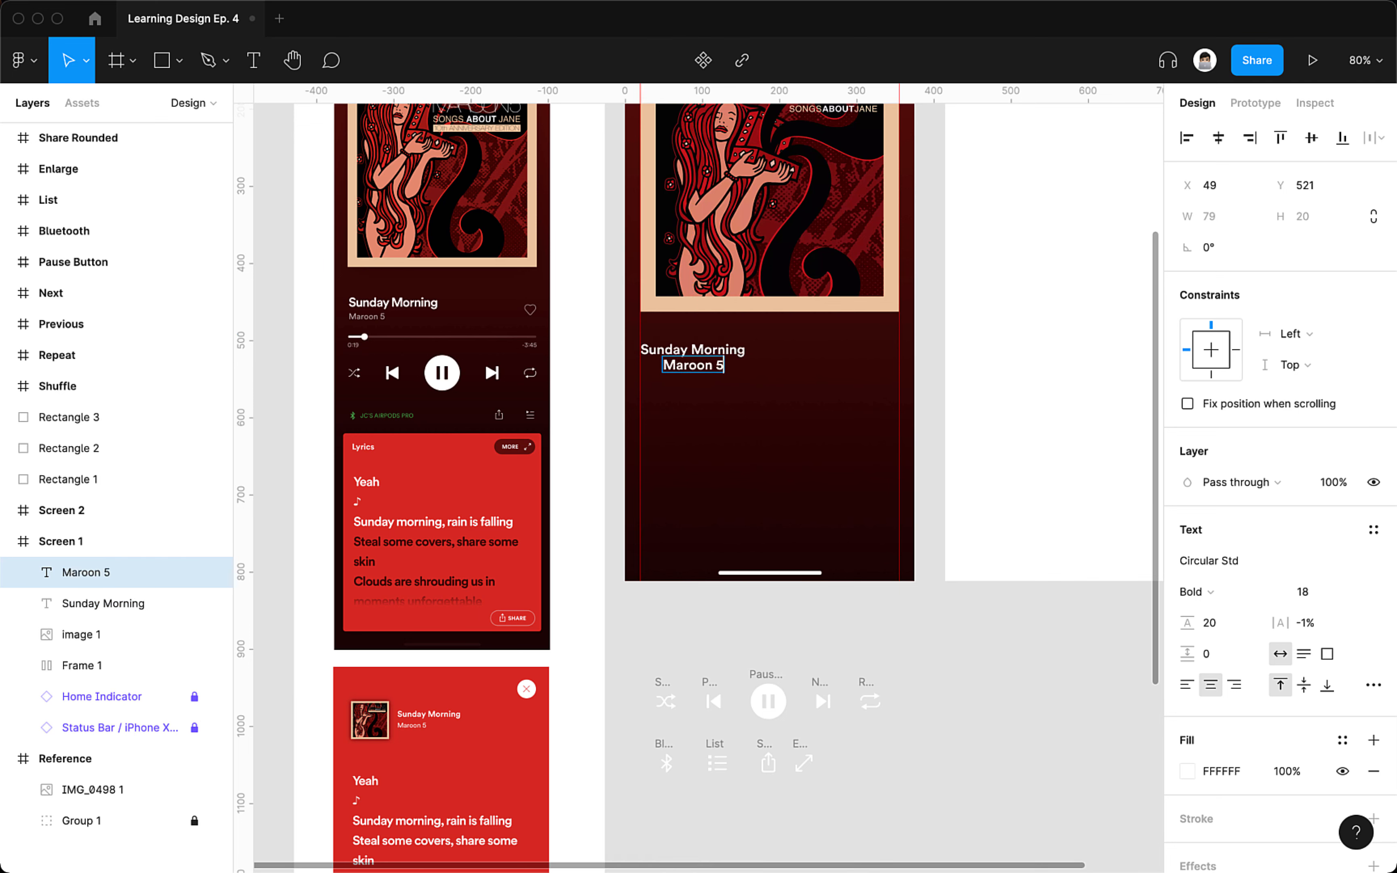
# - Set the "Maroon 5" text to Light at size 14 and line it up with the left edge of the song title
pyautogui.press('super+a')
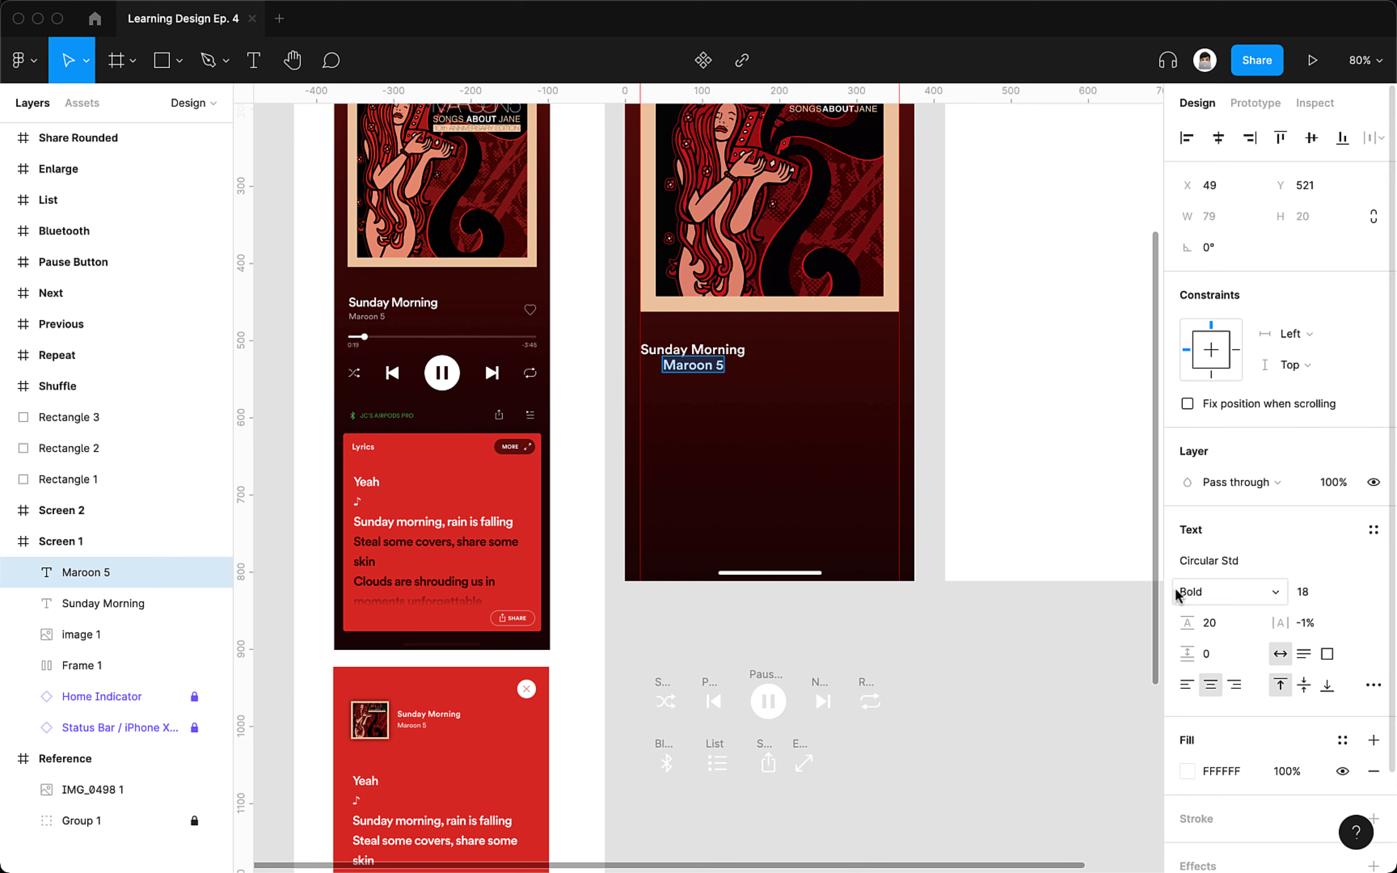
pyautogui.click(1192, 591)
pyautogui.click(1259, 522)
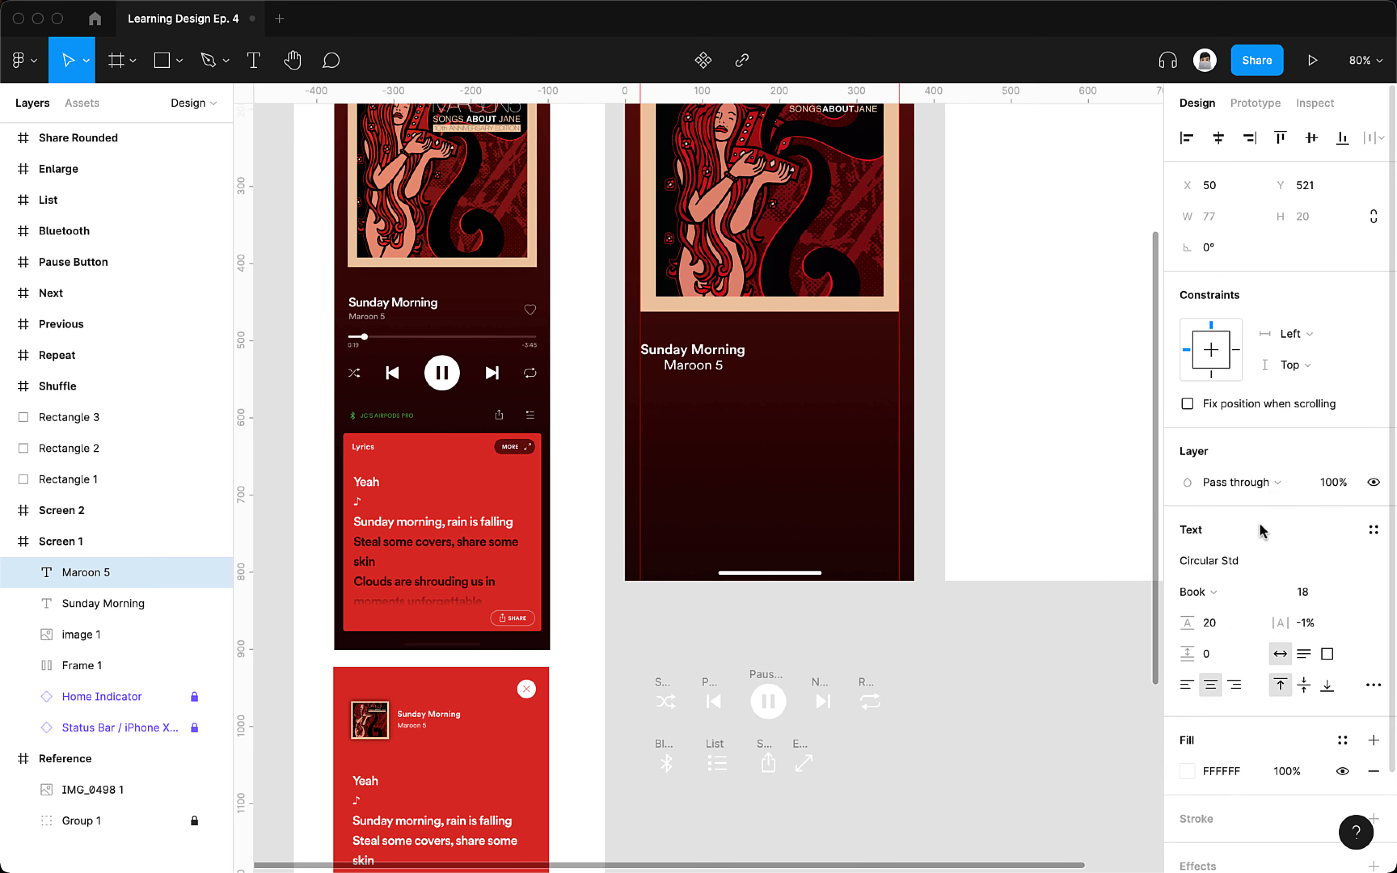
pyautogui.click(1230, 590)
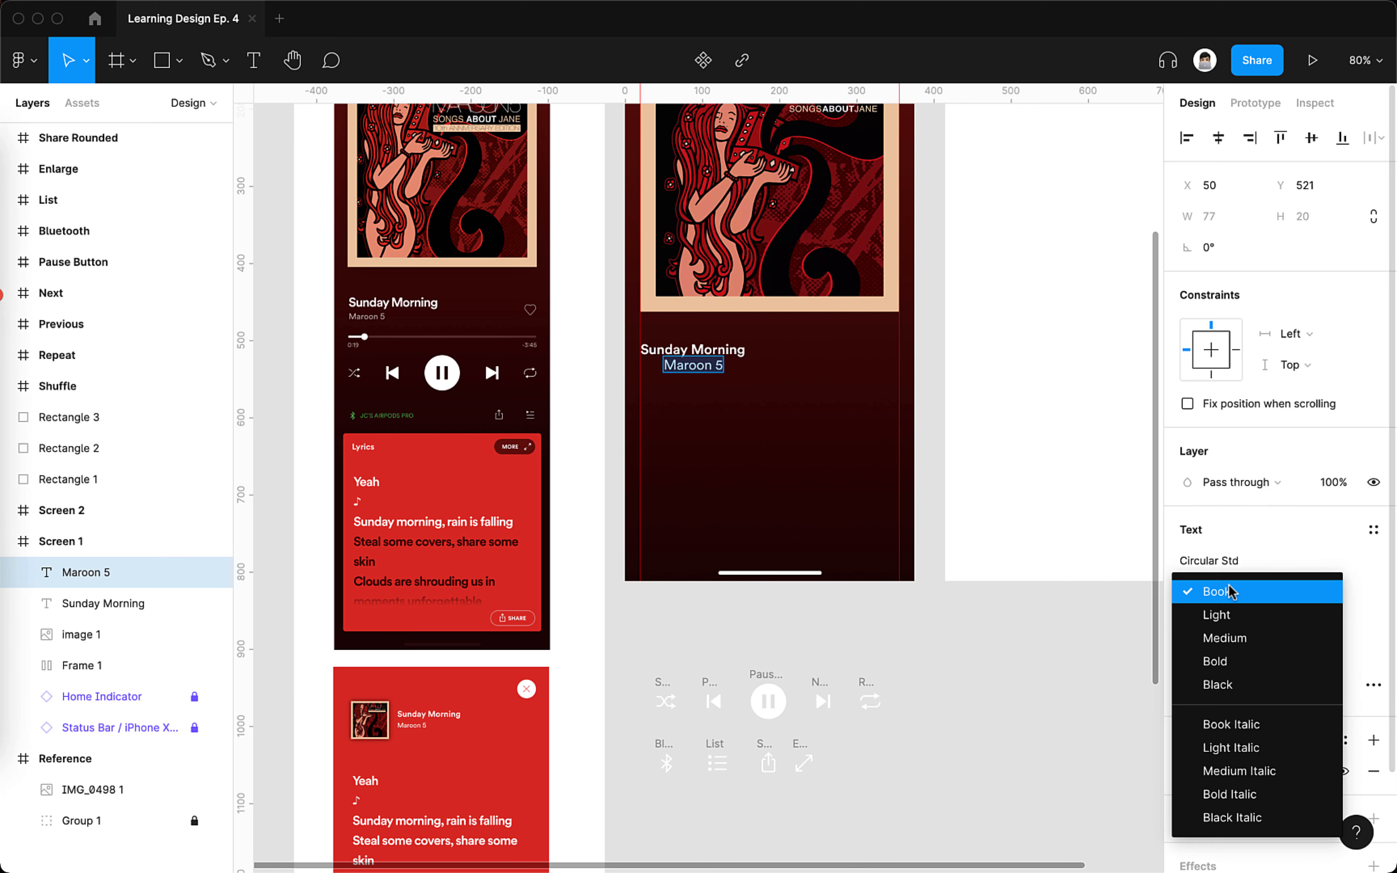
pyautogui.click(1235, 614)
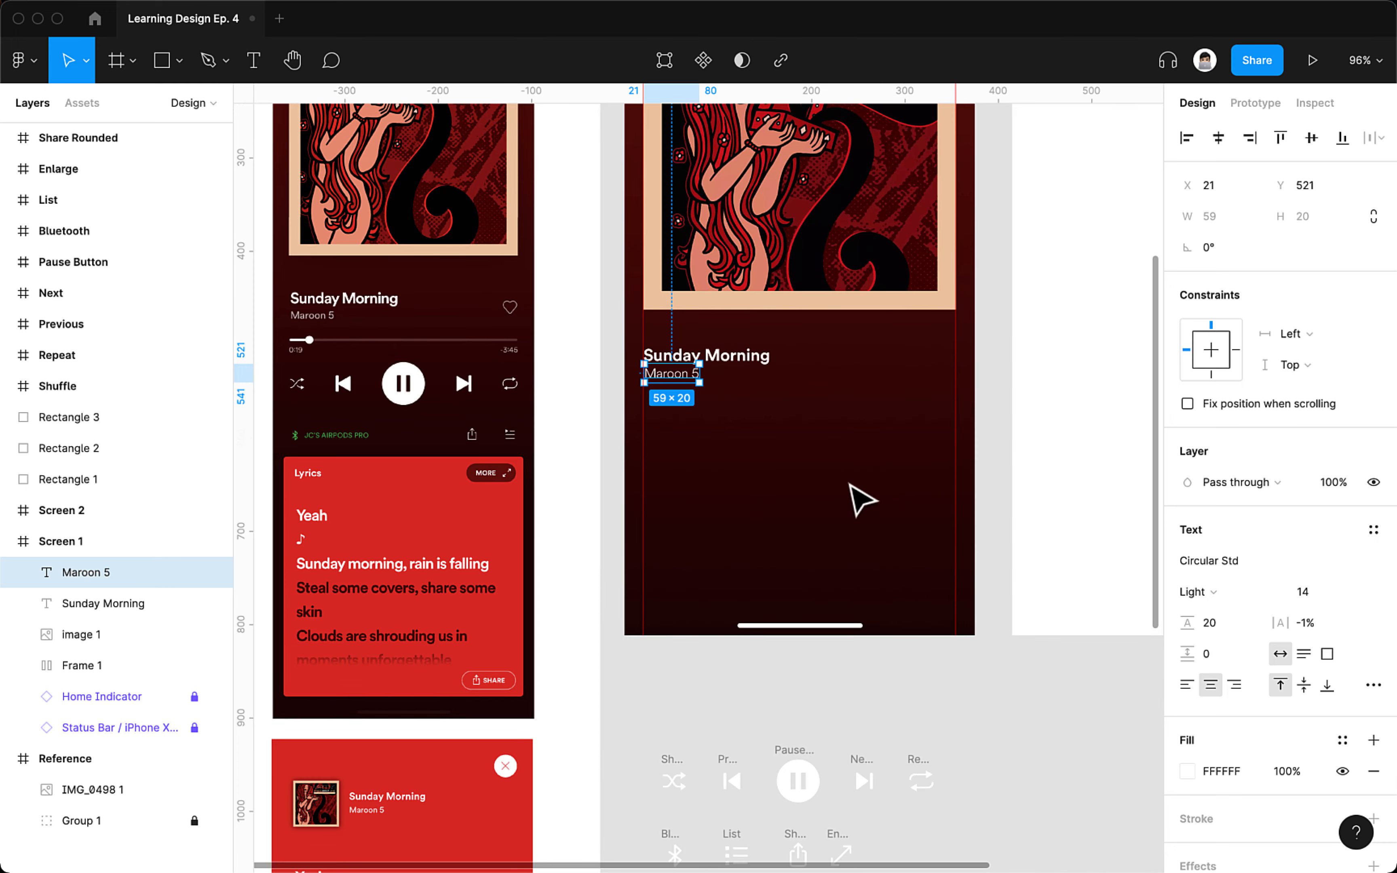
pyautogui.click(862, 500)
# - Stack the title and artist texts in a vertical auto layout with 0 spacing and set "Maroon 5" to -2% letter spacing
pyautogui.click(673, 374)
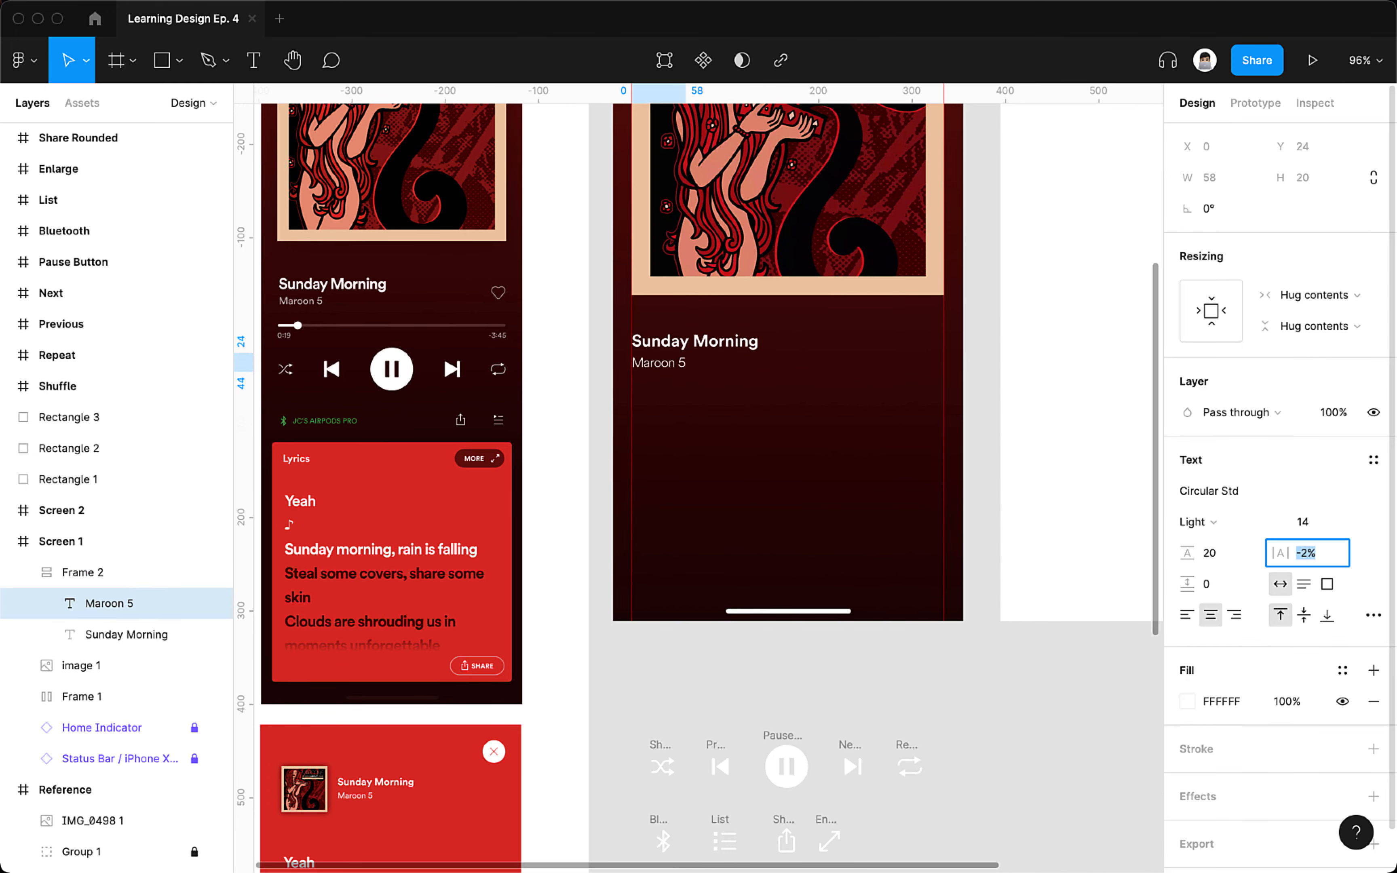
pyautogui.press('Return')
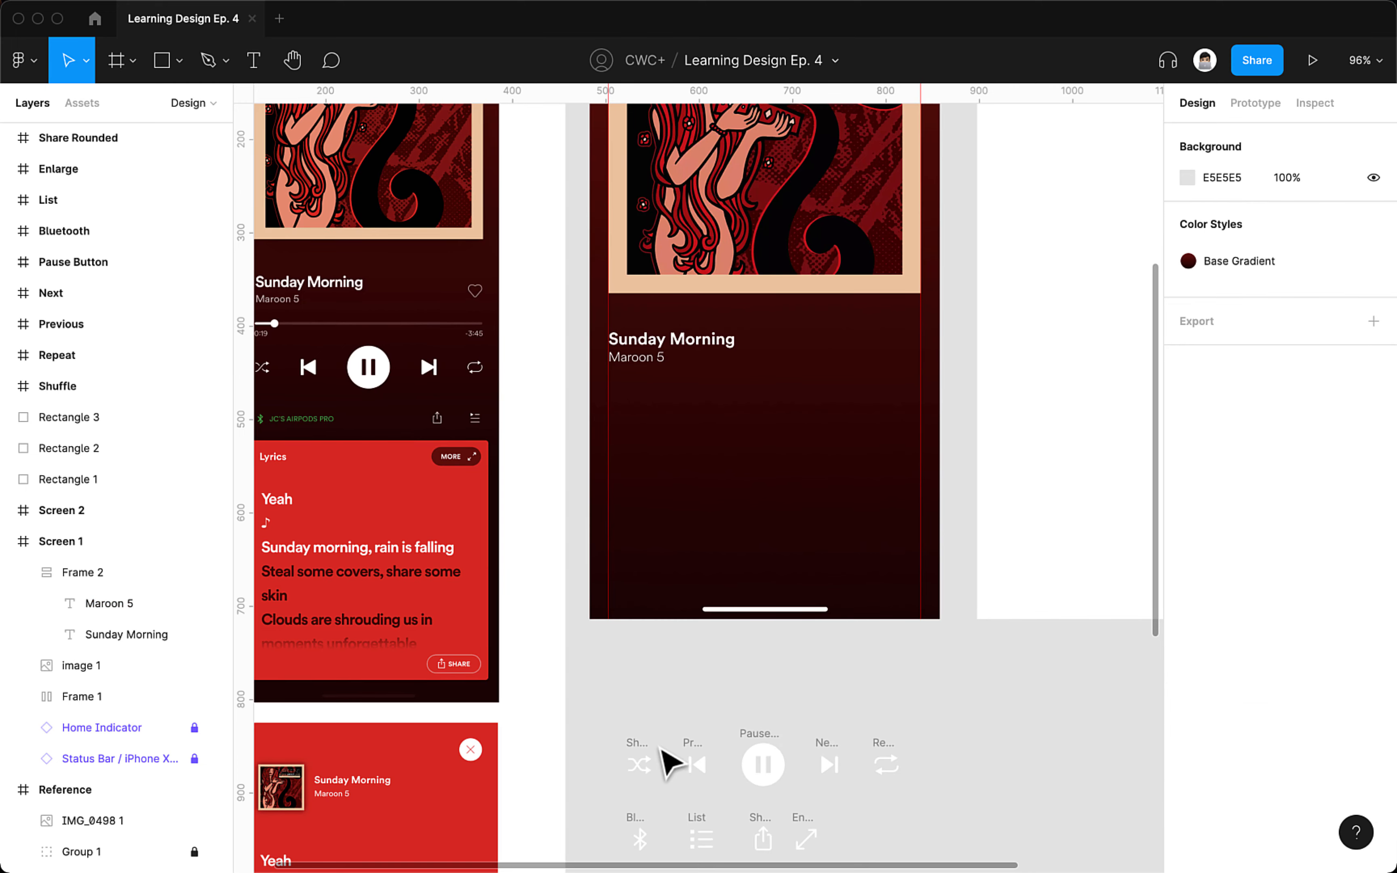
# - Place the 30 × 30 Favorite heart icon in Screen 1, level with the song title and near the right margin guide
pyautogui.press('space')
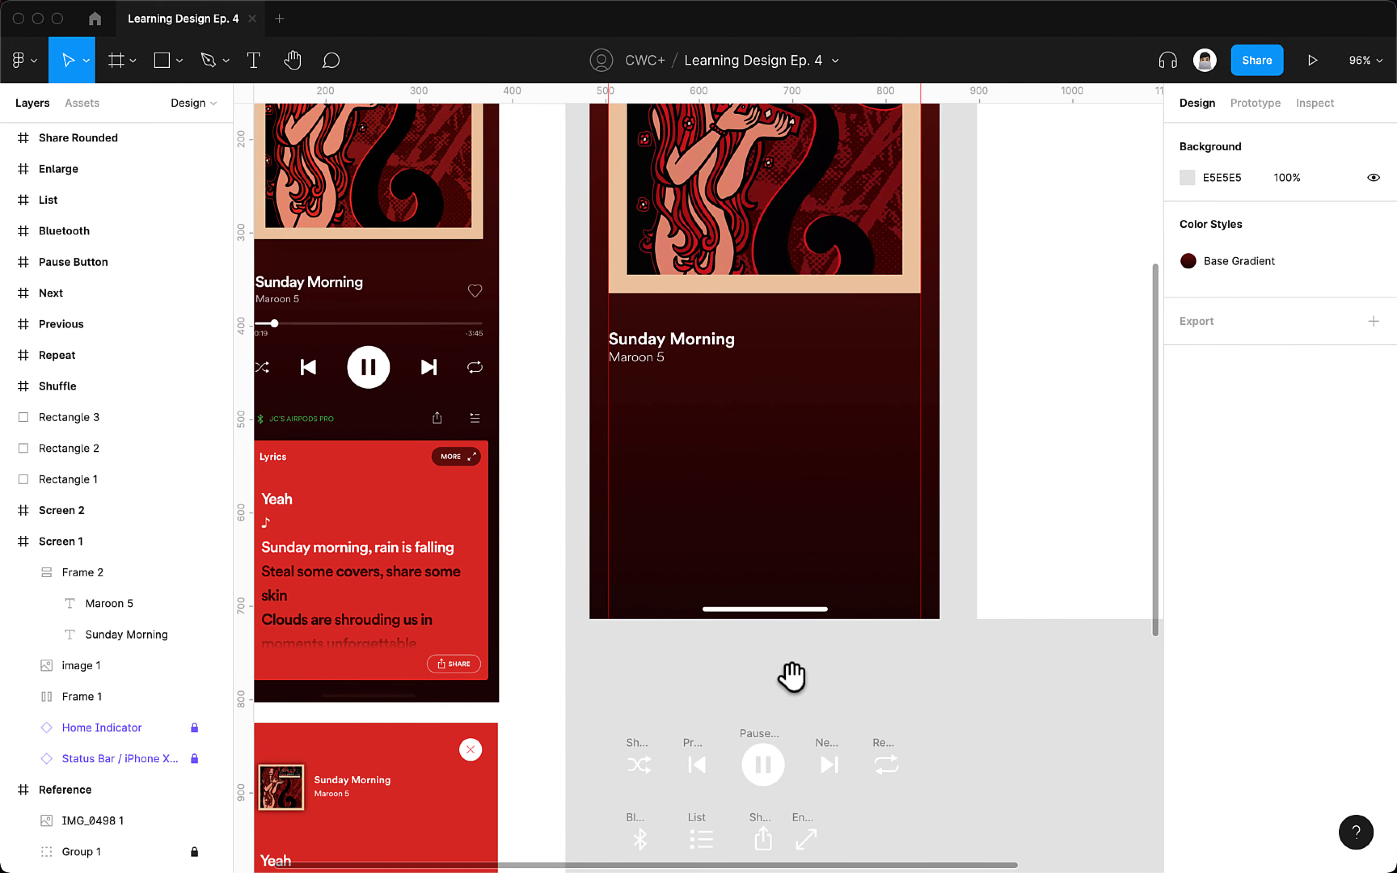
pyautogui.moveTo(792, 677); pyautogui.dragTo(799, 433)
pyautogui.scroll(-3, 797, 451)
pyautogui.scroll(3, 820, 381)
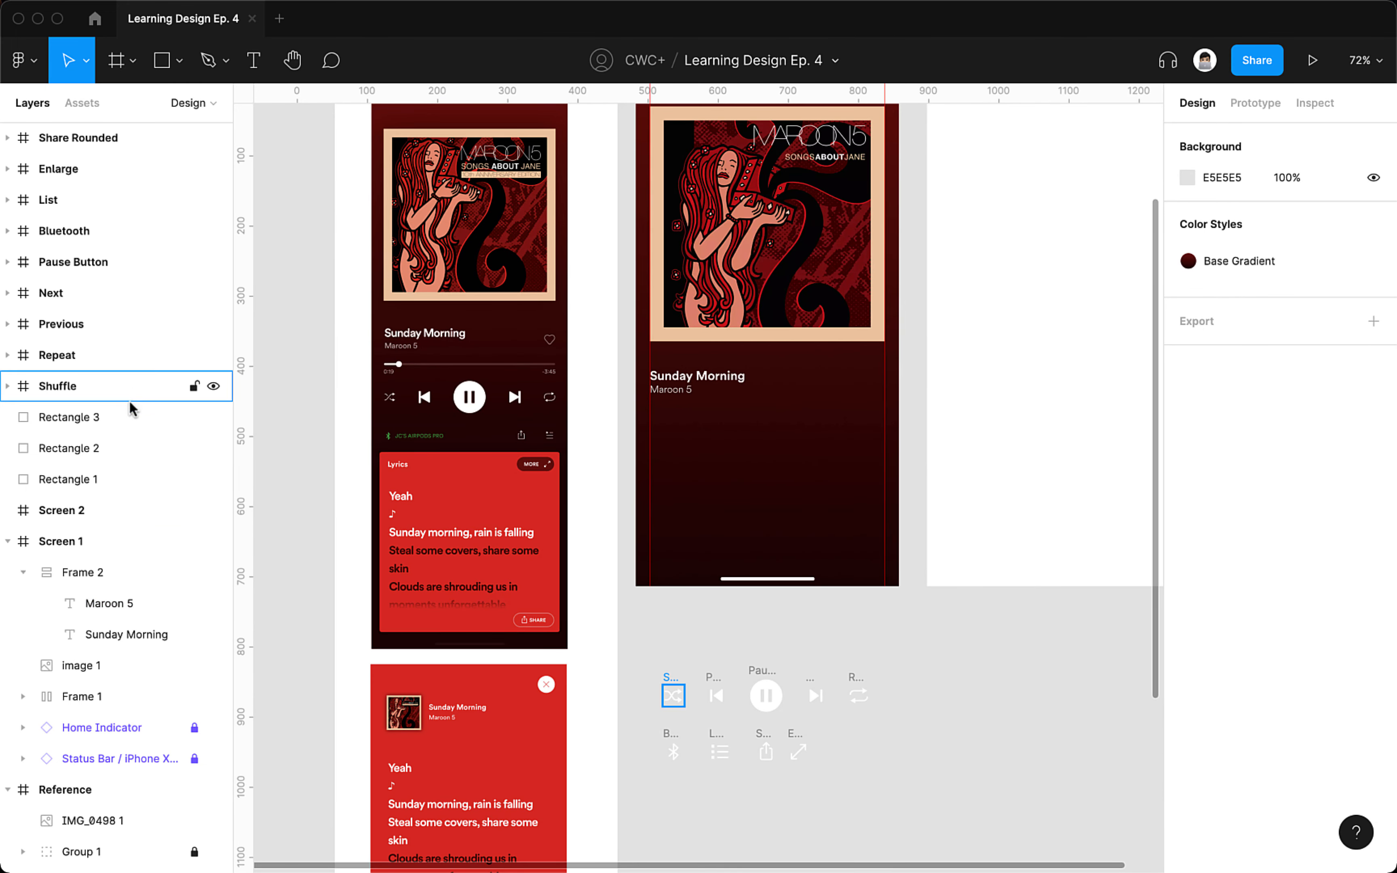
pyautogui.scroll(-2, 876, 477)
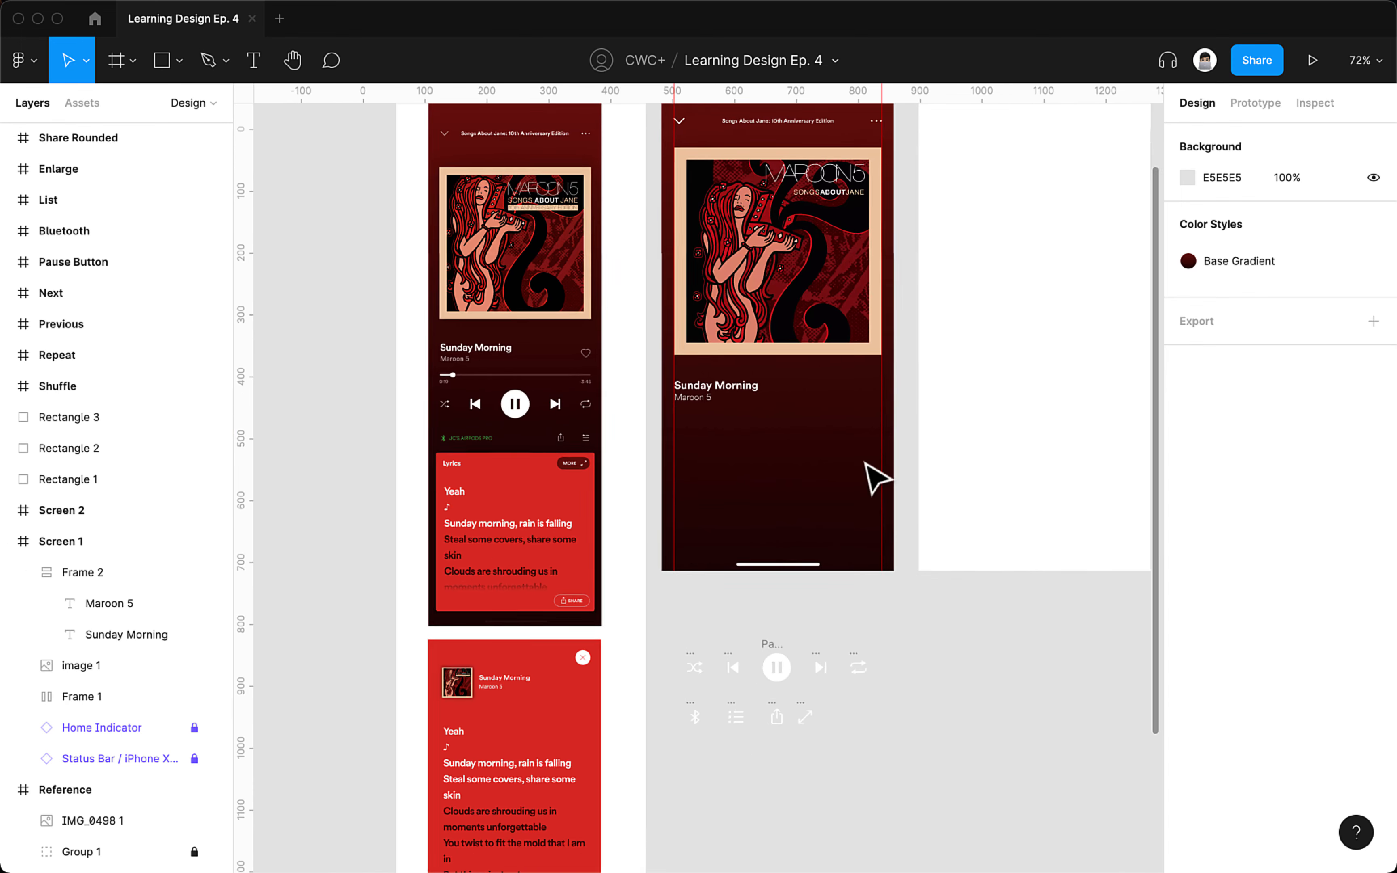
pyautogui.hscroll(-3, 877, 477)
pyautogui.scroll(2, 876, 477)
pyautogui.scroll(1, 817, 421)
pyautogui.scroll(3, 848, 608)
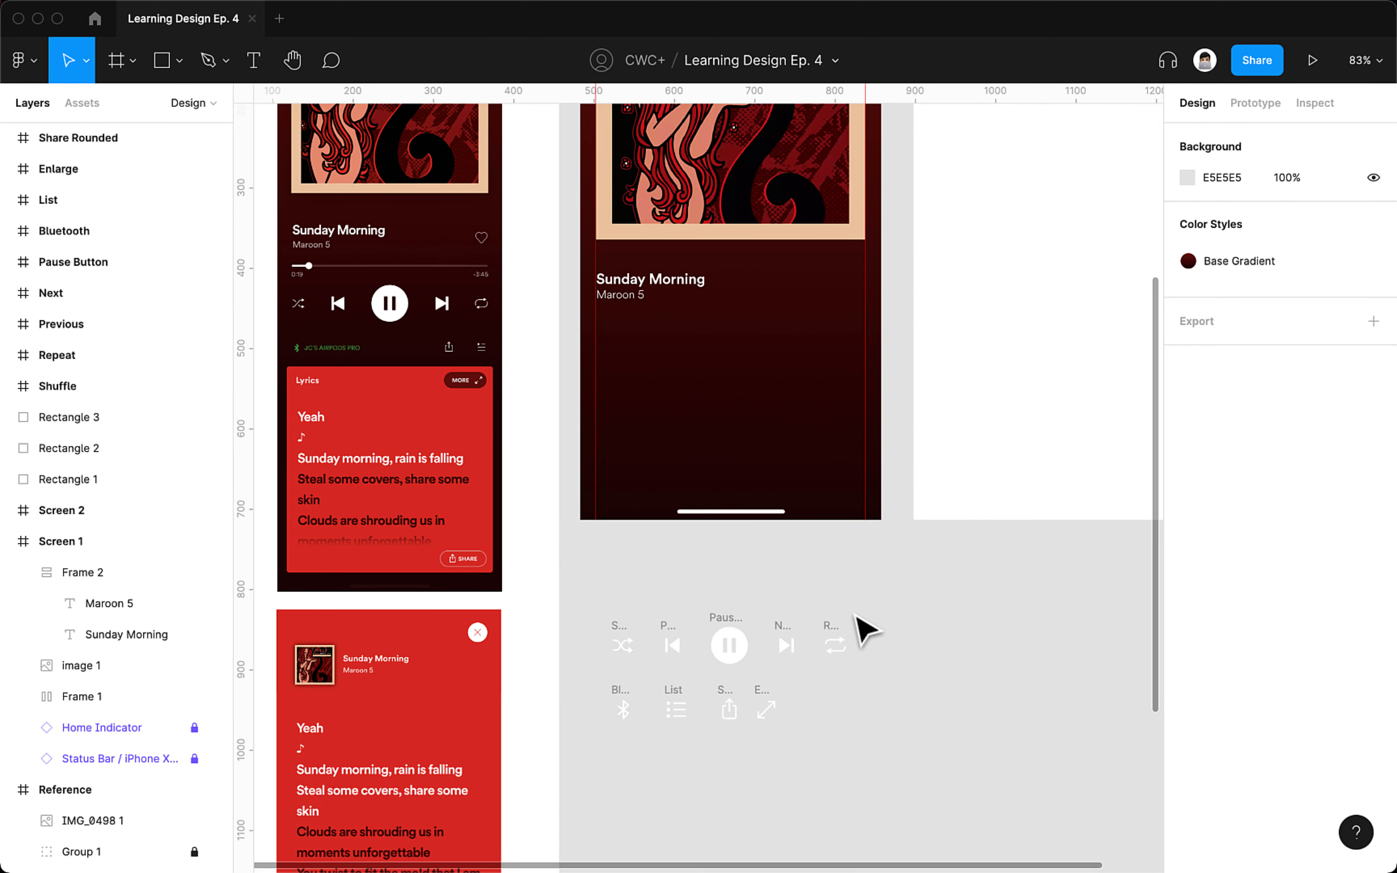
pyautogui.scroll(2, 854, 615)
pyautogui.scroll(3, 857, 615)
pyautogui.moveTo(856, 615); pyautogui.dragTo(781, 379)
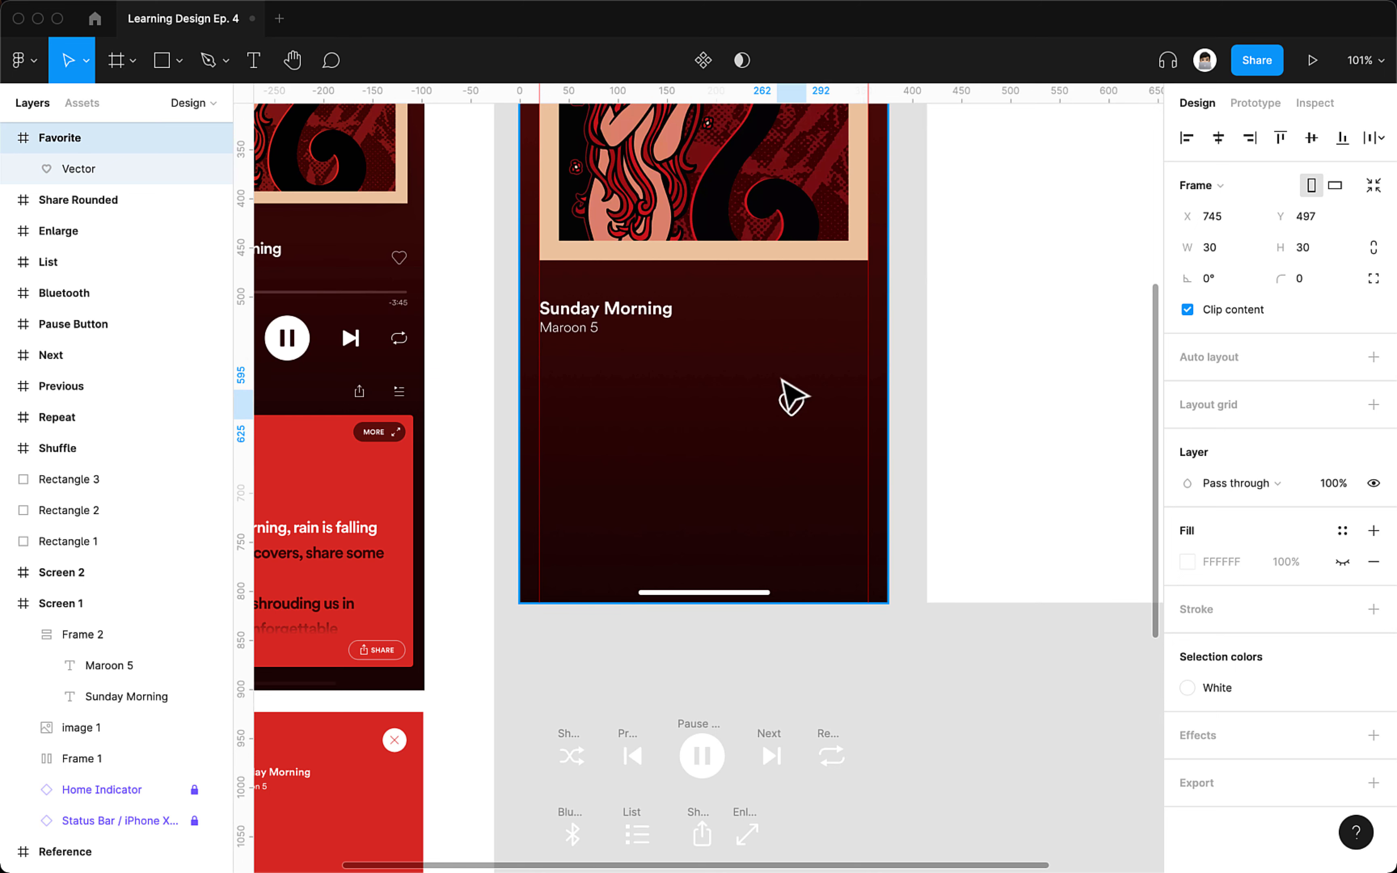
pyautogui.moveTo(793, 398); pyautogui.dragTo(829, 306)
# - Wrap the title and artist stack in a horizontal auto layout and move the heart icon into it
pyautogui.click(600, 323)
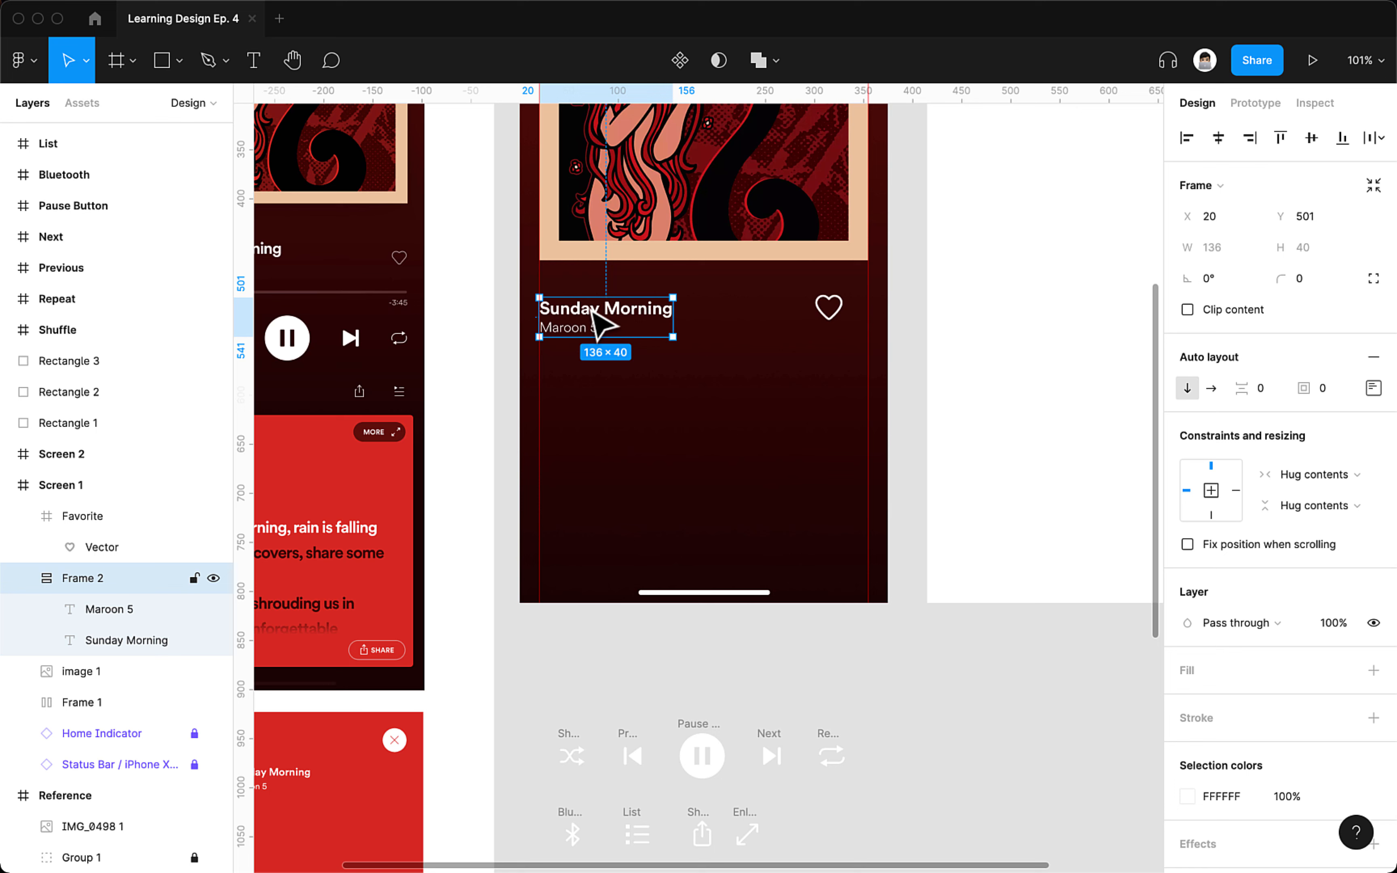
pyautogui.hotkey('shift', 'a')
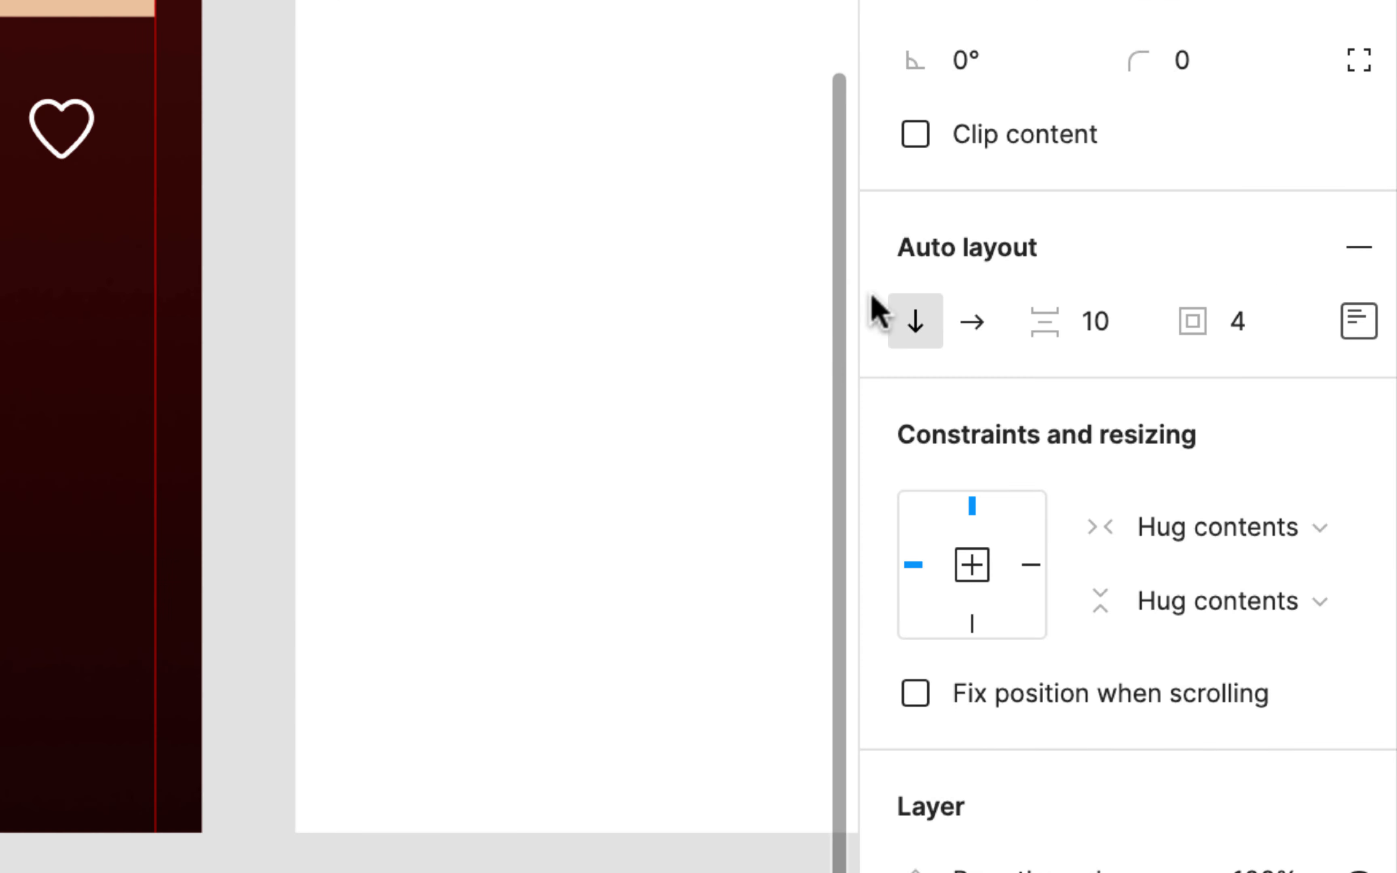
pyautogui.click(1211, 388)
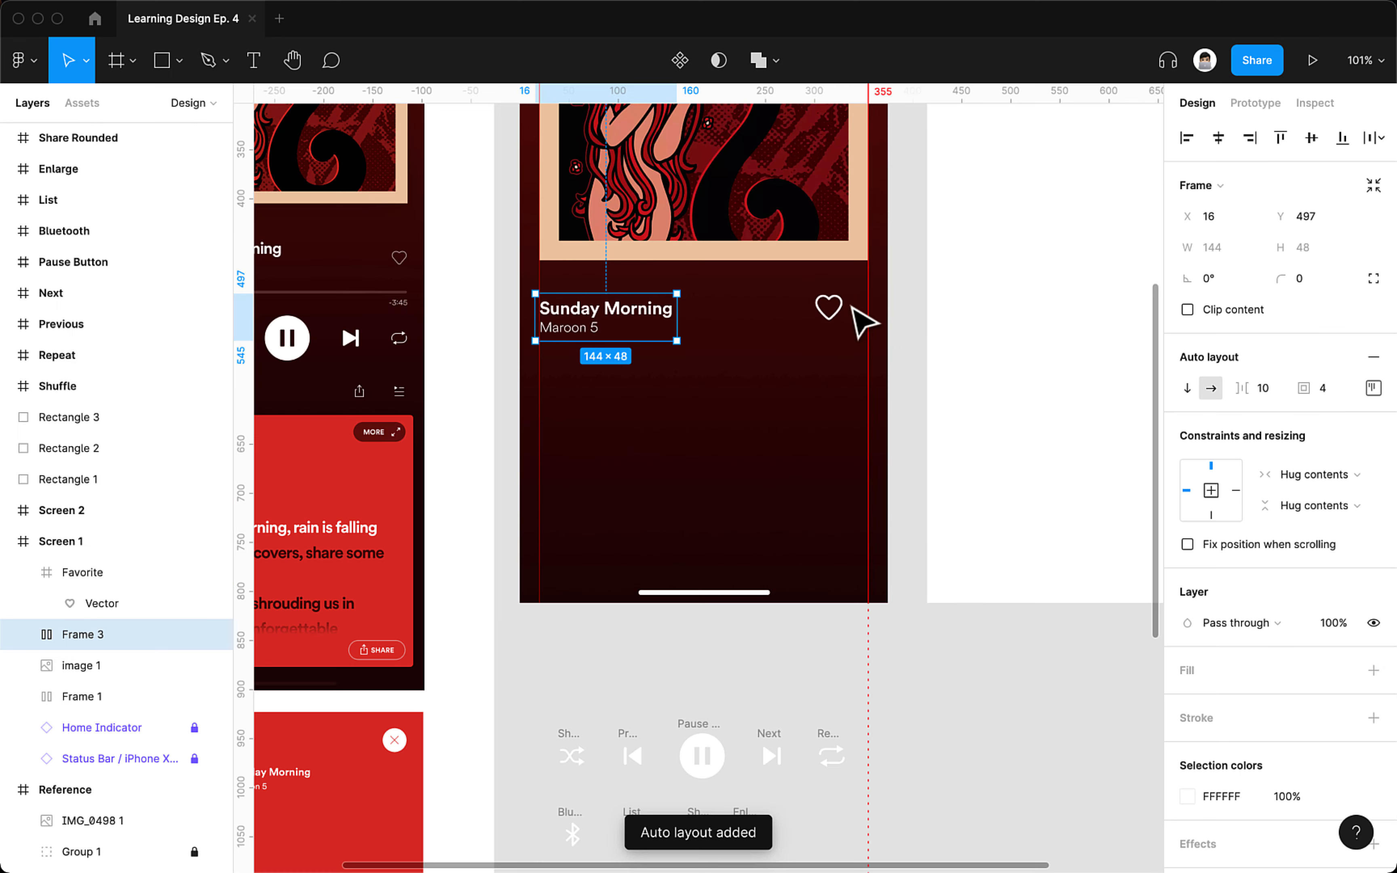
pyautogui.moveTo(830, 315); pyautogui.dragTo(672, 334)
pyautogui.click(709, 347)
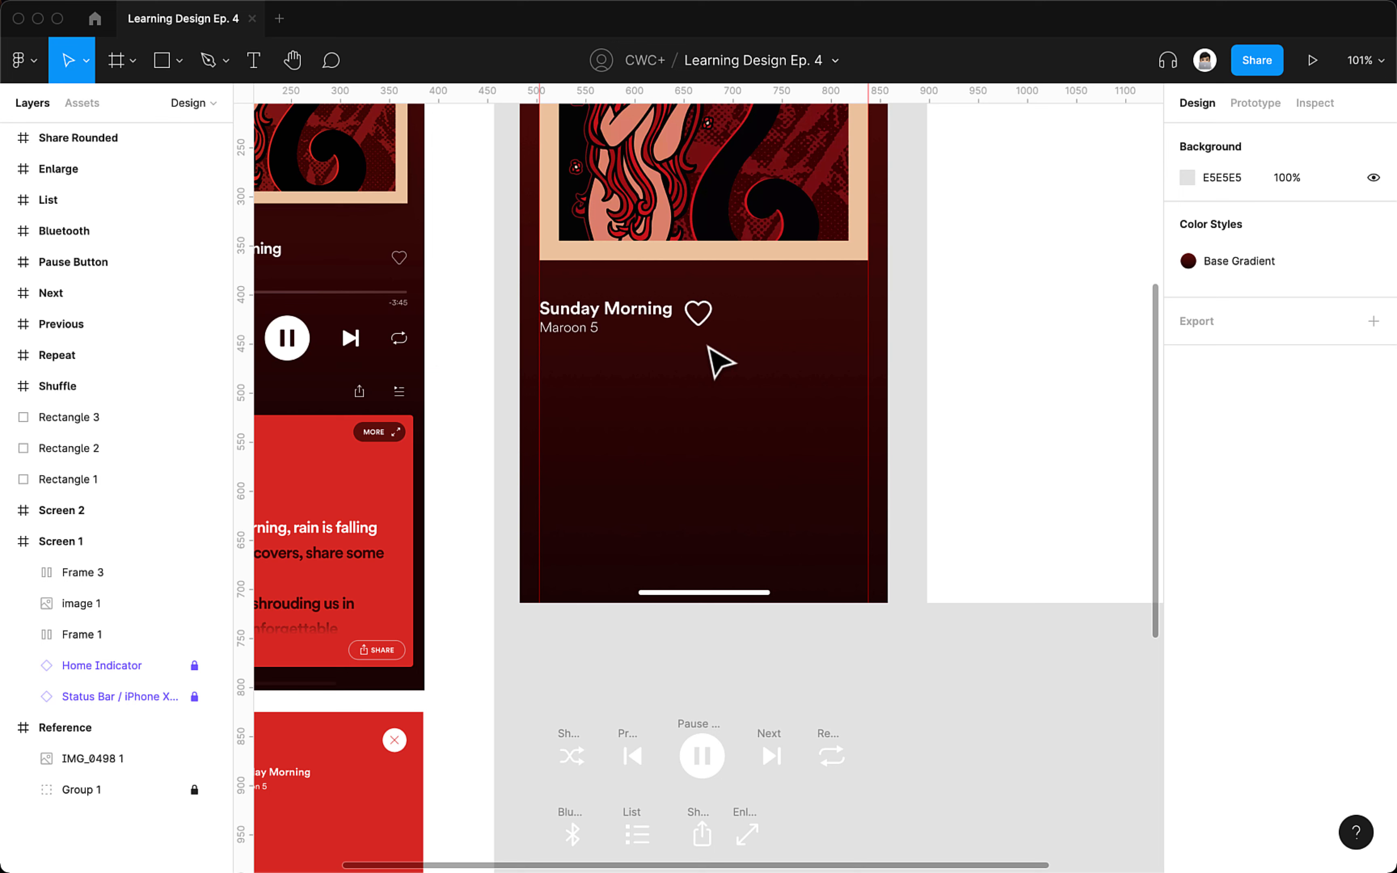
# - Set the title row's auto layout to Space between with vertical centering, and widen the row to the right margin guide
pyautogui.click(606, 298)
pyautogui.click(1373, 388)
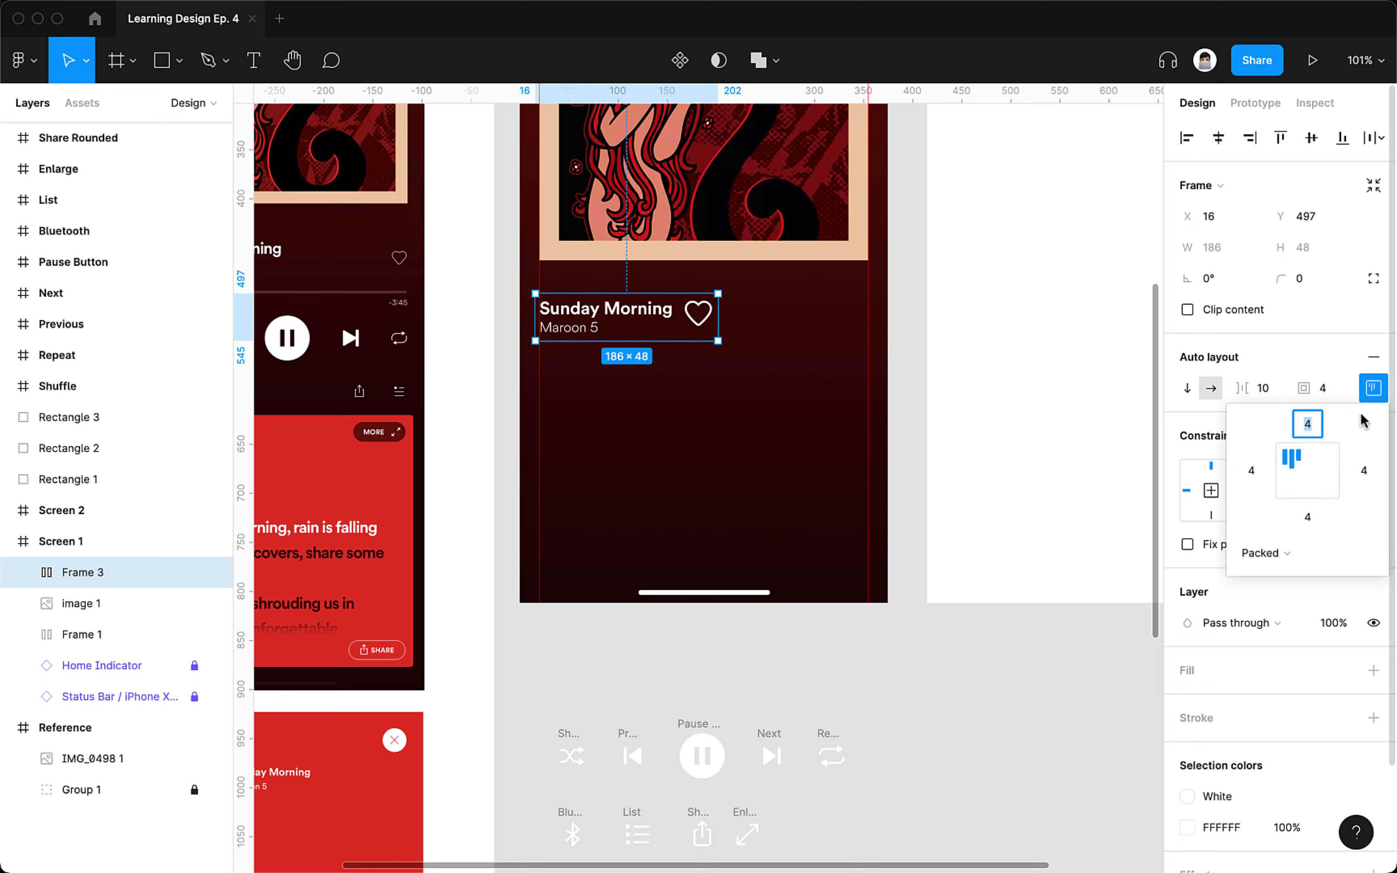
pyautogui.click(1291, 557)
pyautogui.click(1259, 581)
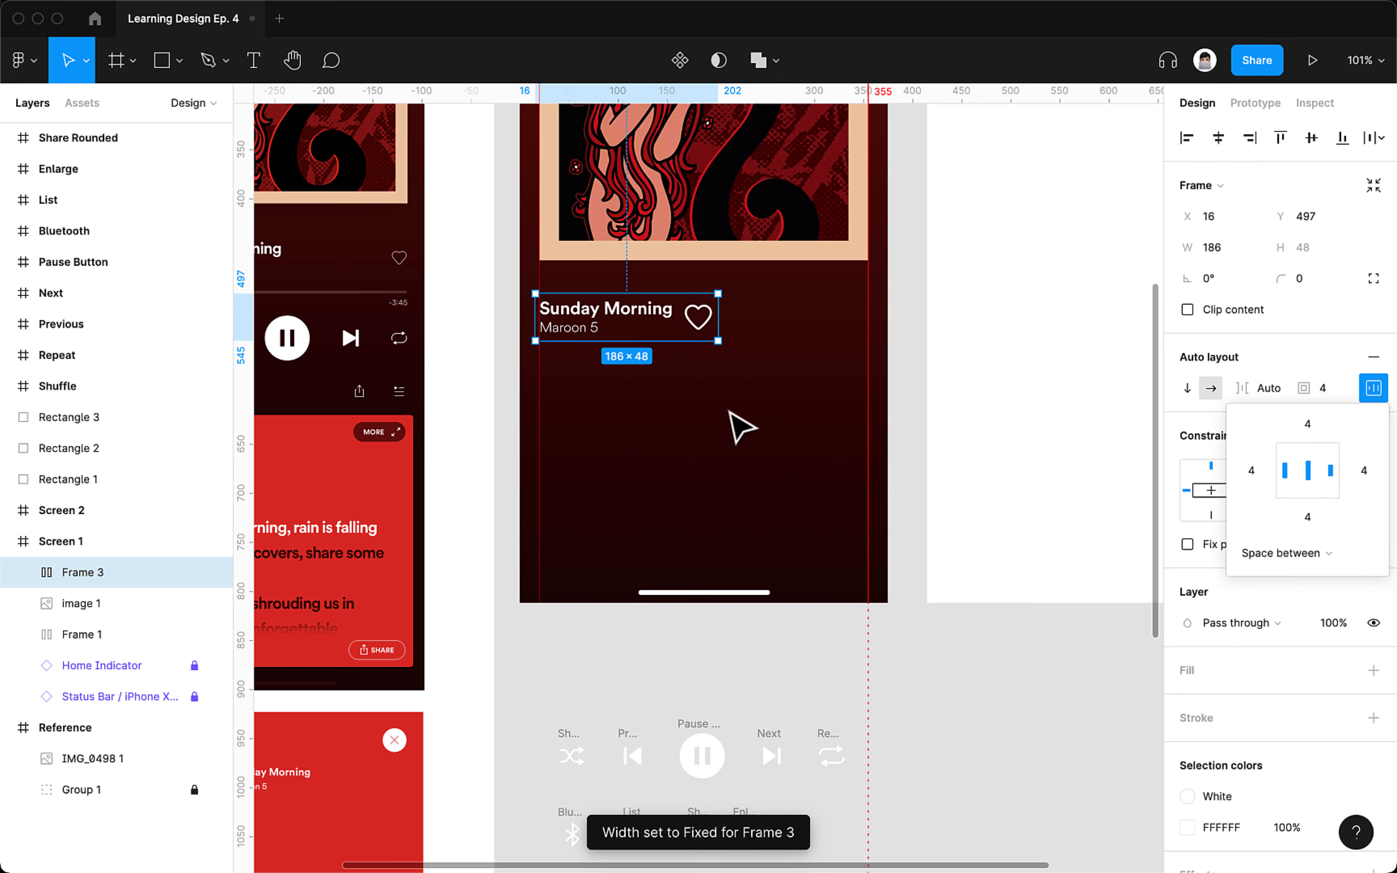
pyautogui.click(683, 341)
pyautogui.moveTo(718, 321); pyautogui.dragTo(868, 321)
pyautogui.click(814, 388)
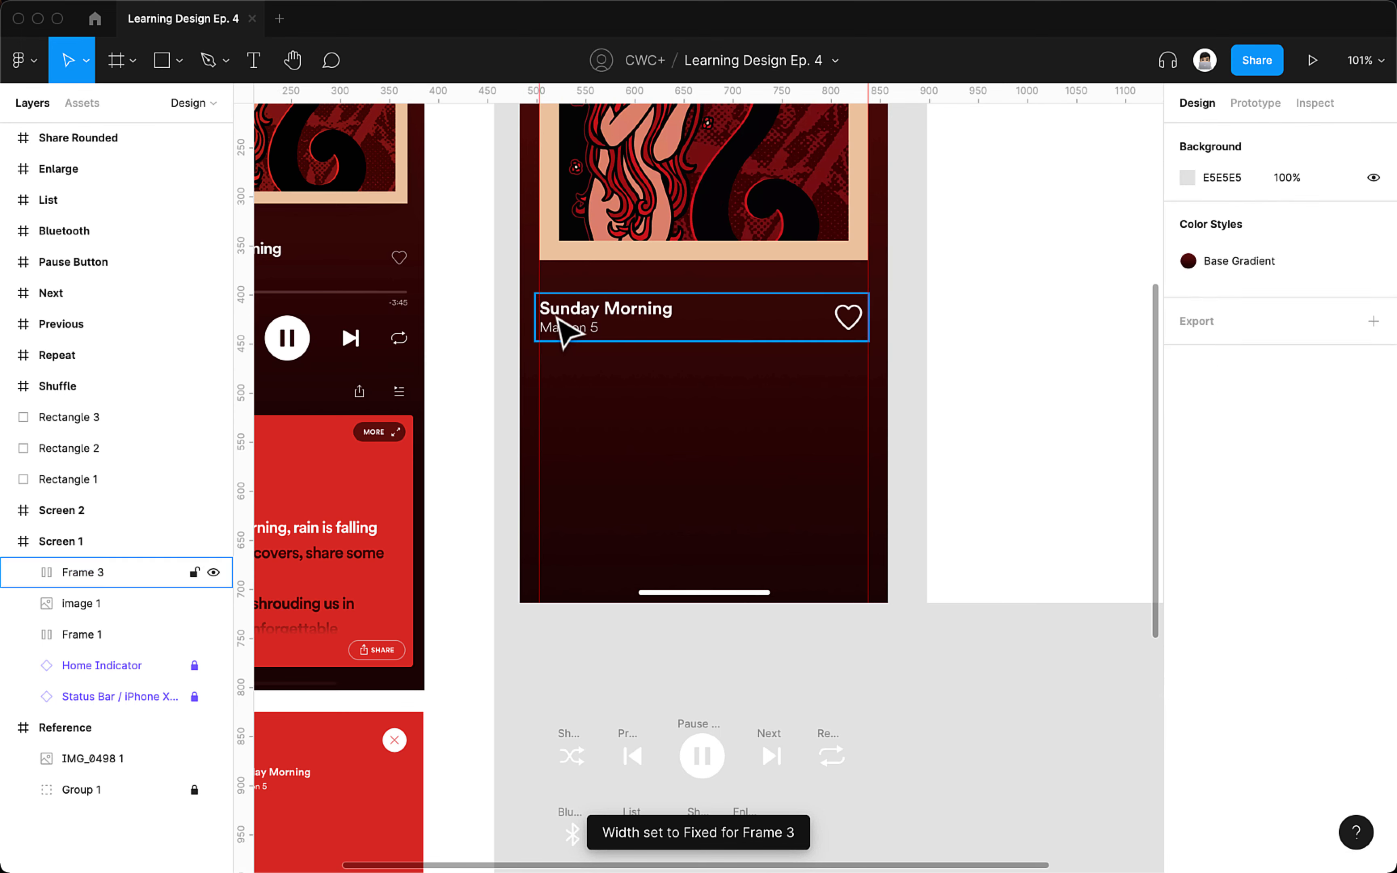
# - Extend the title row to the full width of Screen 1, starting at X 0 with a width of 375
pyautogui.click(563, 328)
pyautogui.moveTo(535, 317); pyautogui.dragTo(519, 317)
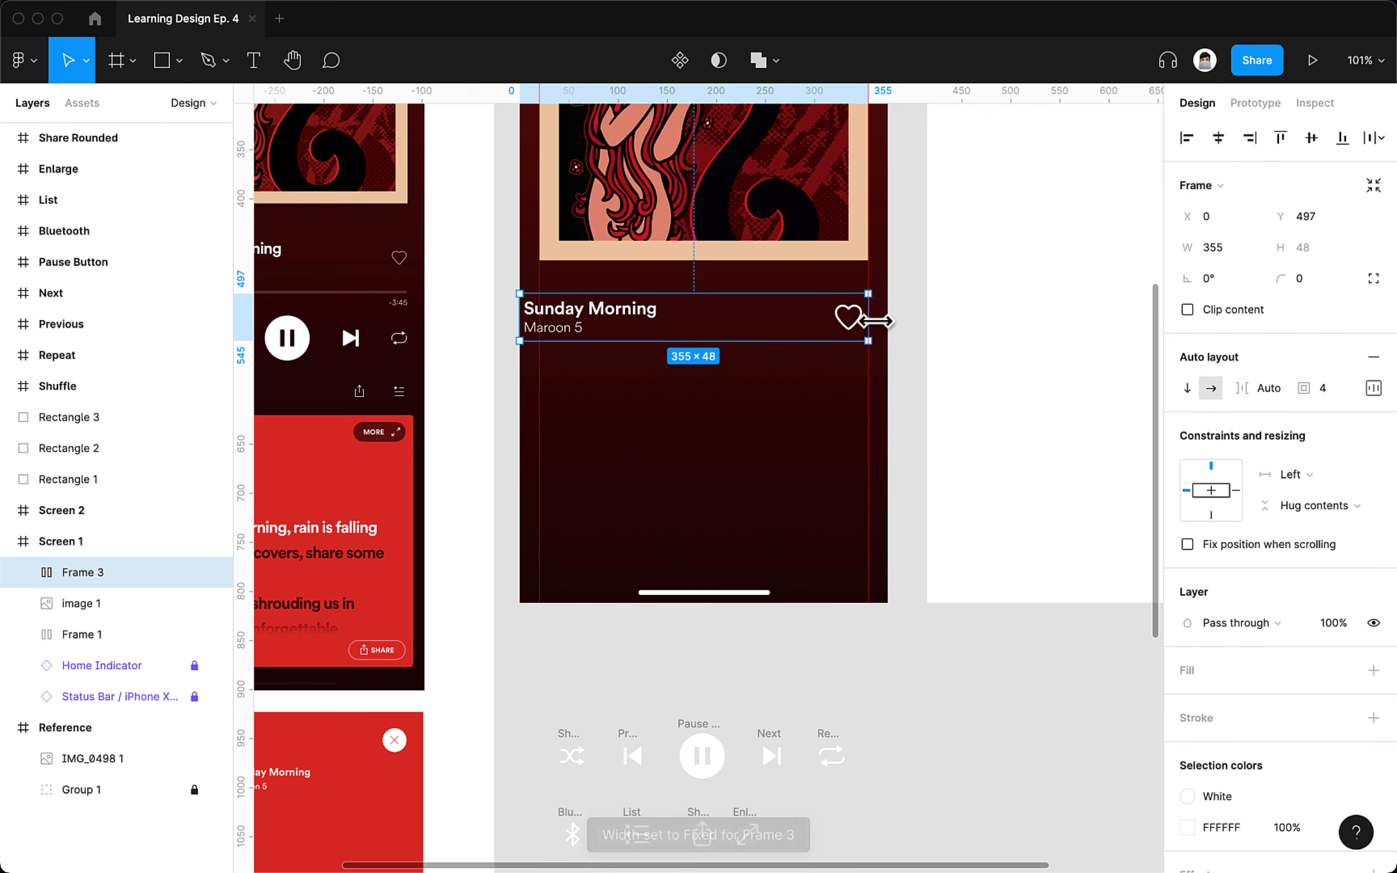
pyautogui.moveTo(870, 319); pyautogui.dragTo(889, 324)
# - Set the title row's left and right padding to 20 so its contents meet the margin guides
pyautogui.click(1373, 389)
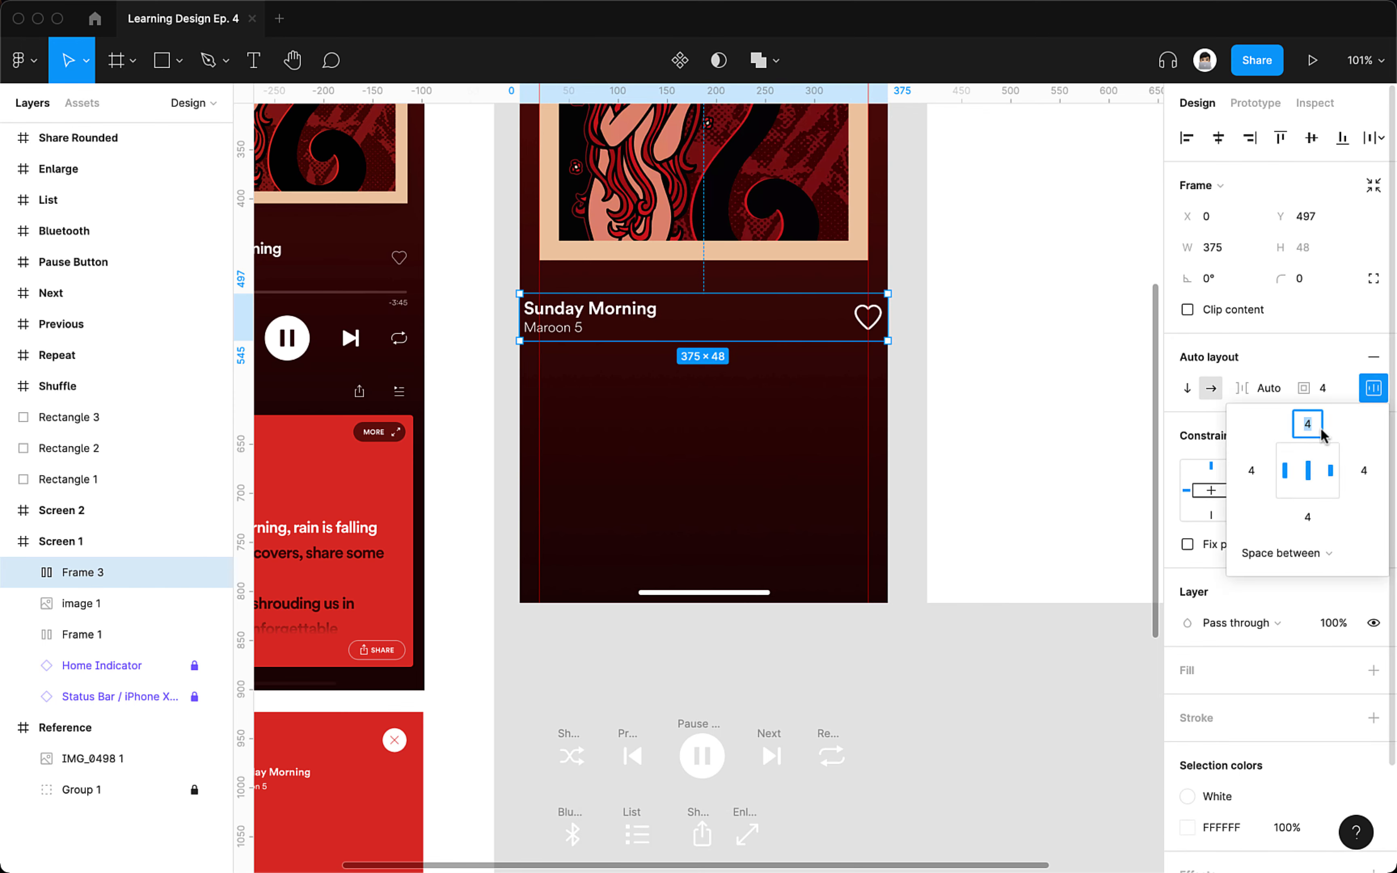
pyautogui.click(1251, 471)
pyautogui.write('20')
pyautogui.press('Return')
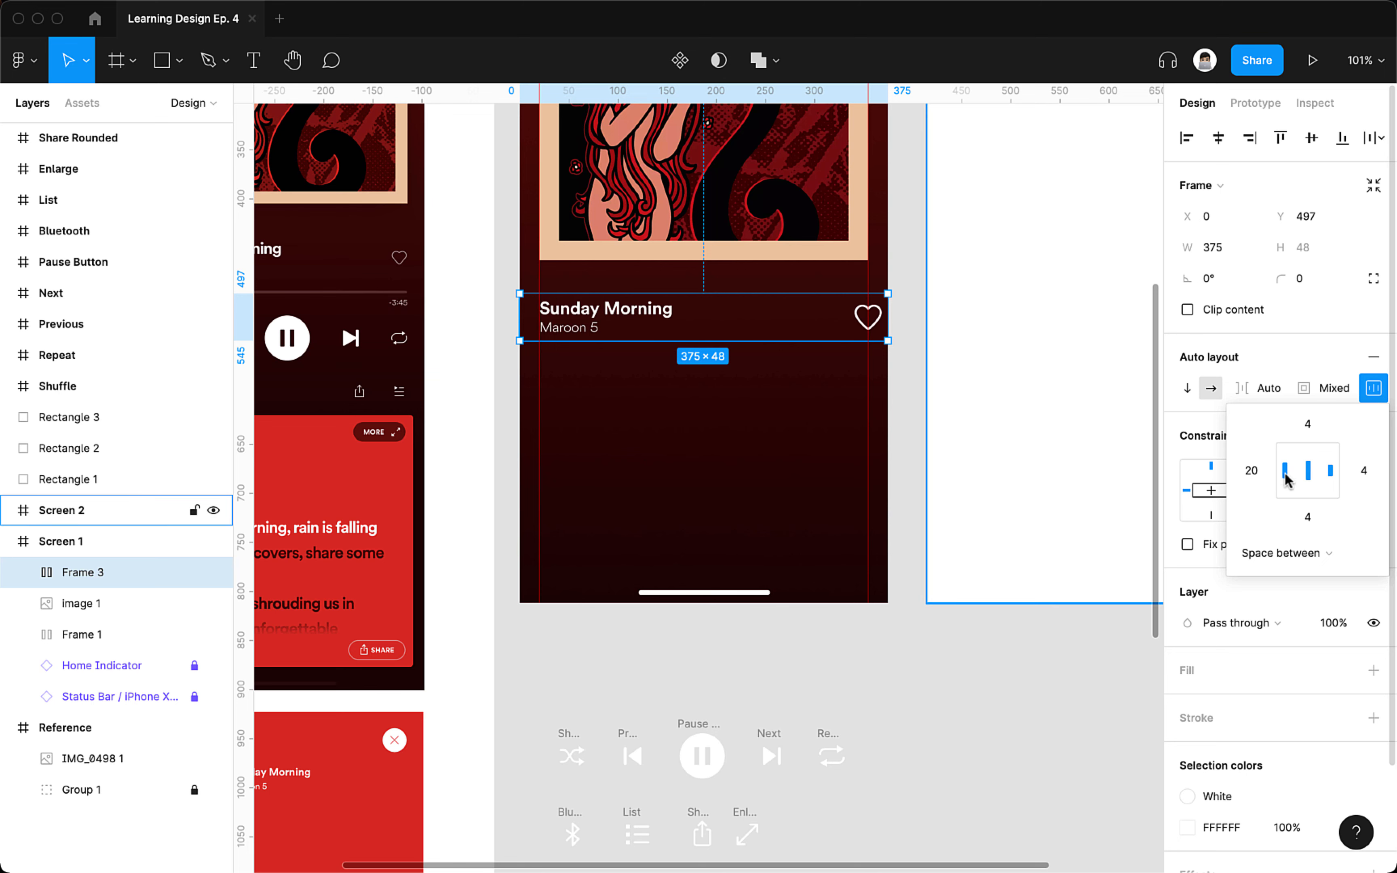
pyautogui.press('Return')
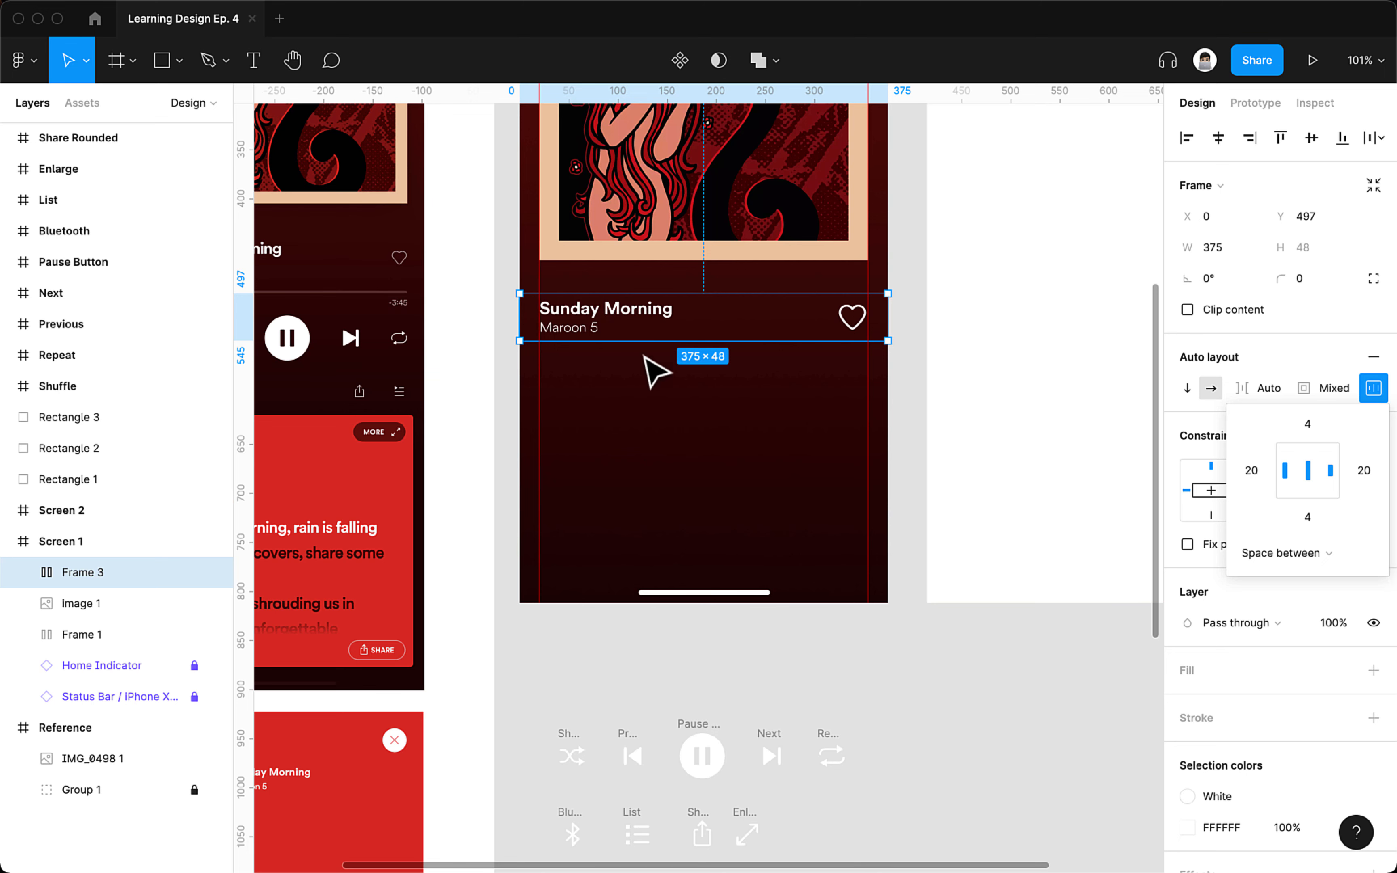
pyautogui.click(654, 381)
# - Set the title row's top and bottom padding to 32
pyautogui.click(714, 322)
pyautogui.click(1373, 388)
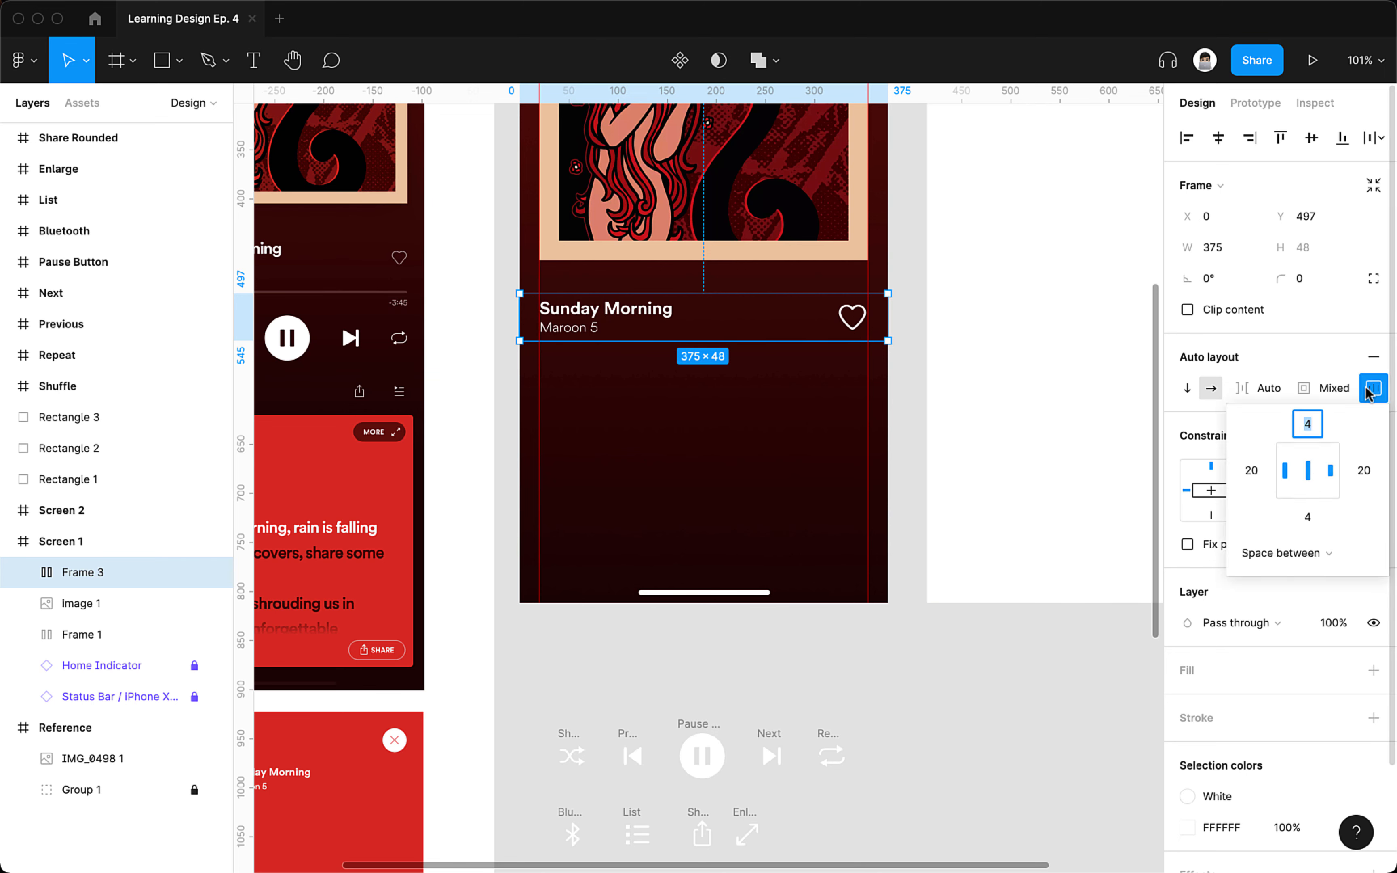
pyautogui.write('32')
pyautogui.press('Return')
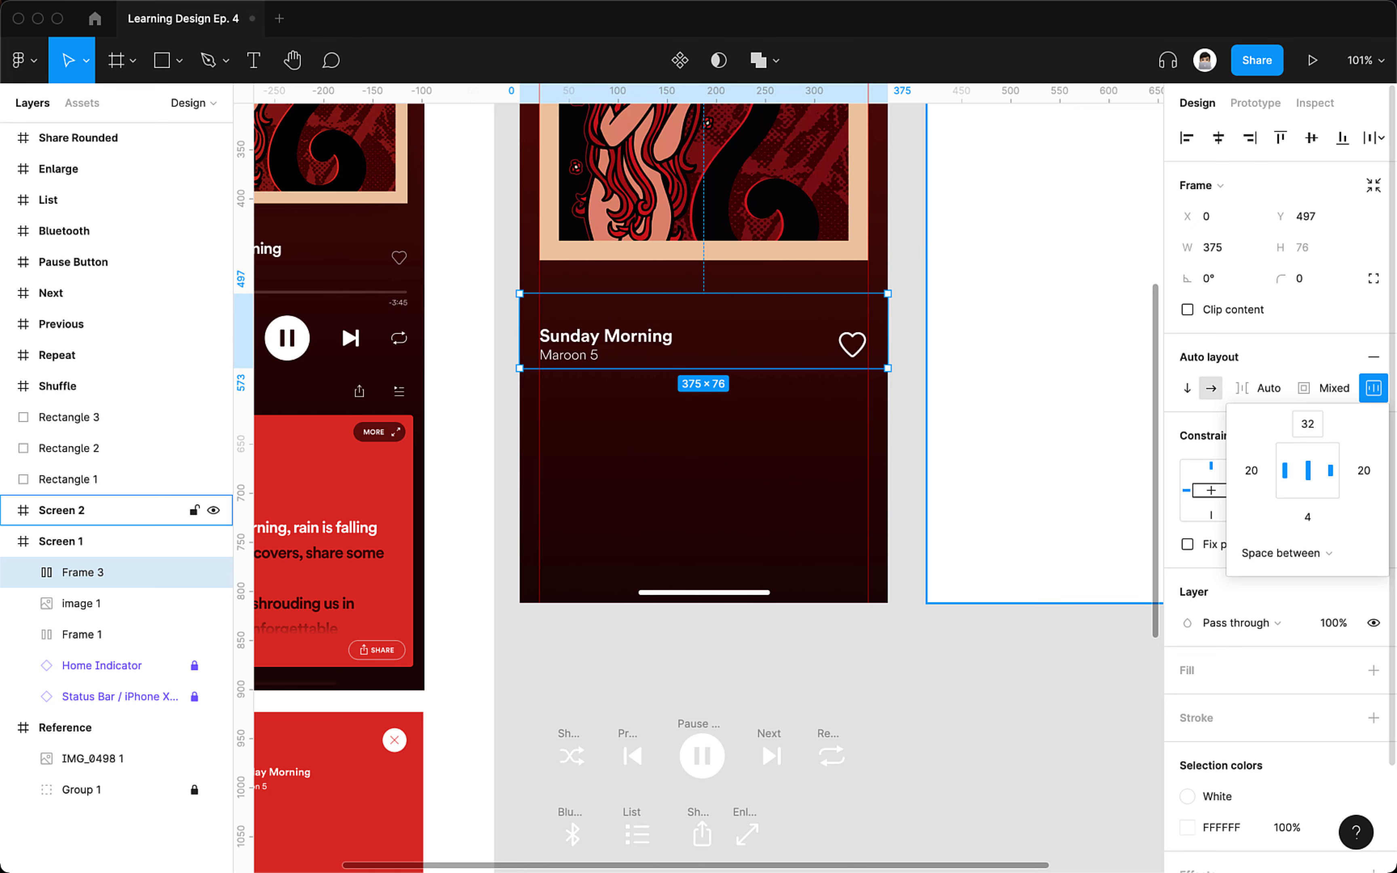
pyautogui.press('Return')
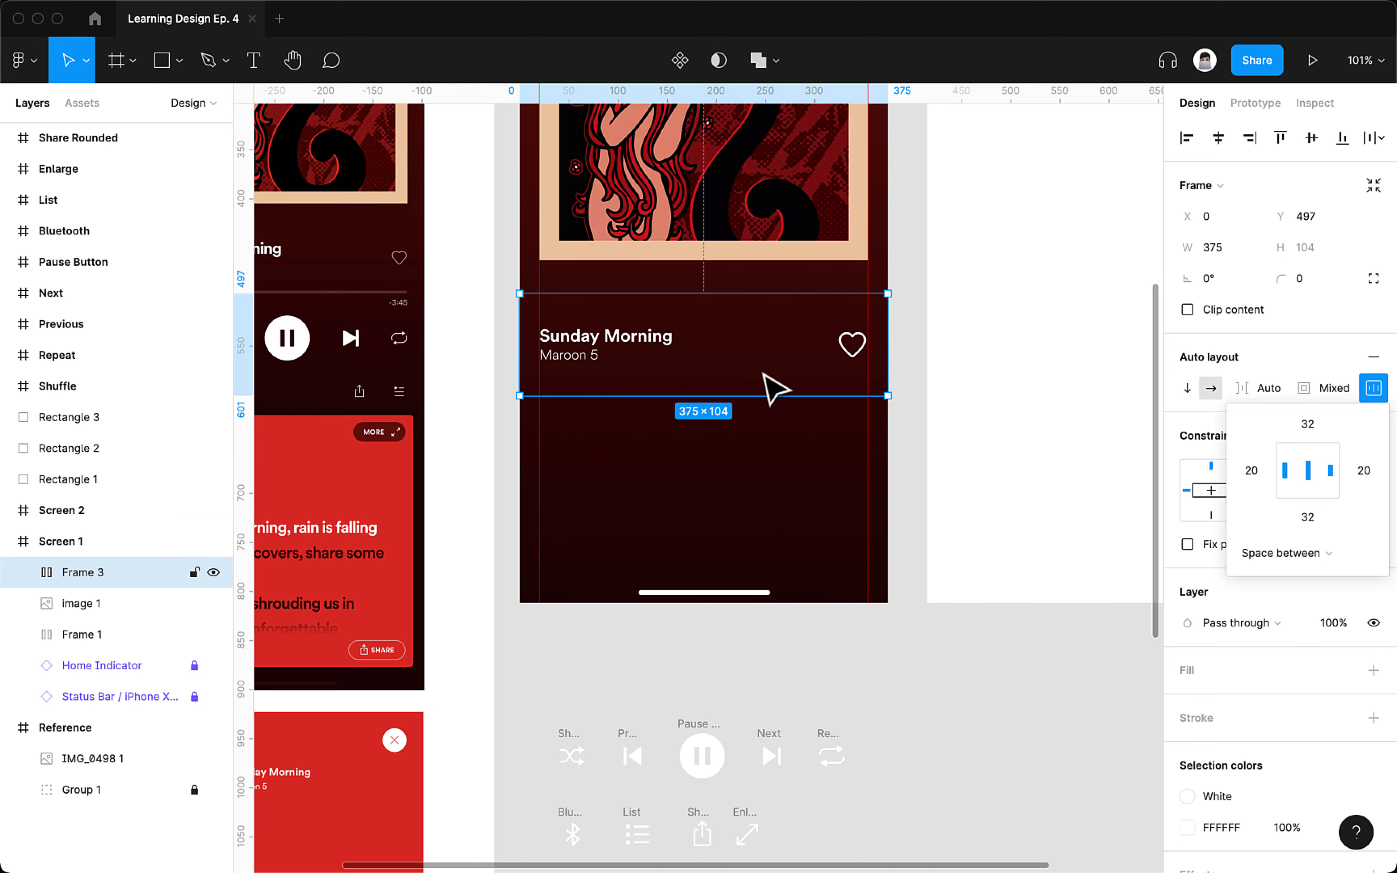
# - Move the title row up to Y 453, just beneath the album artwork
pyautogui.moveTo(765, 372); pyautogui.dragTo(776, 342)
pyautogui.press('Escape')
pyautogui.moveTo(756, 414); pyautogui.dragTo(826, 472)
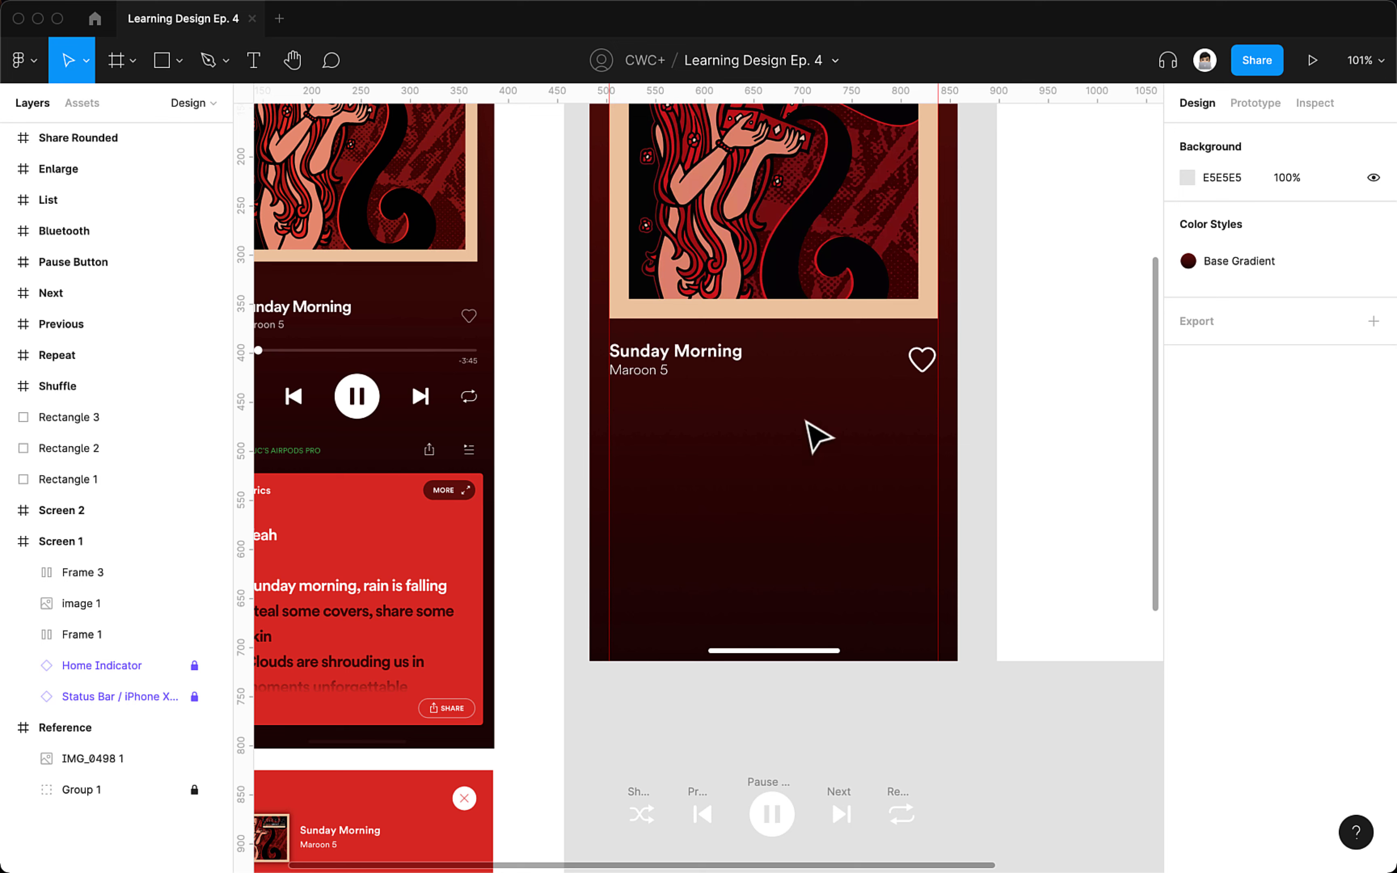
# - Set the title row's top padding to 44
pyautogui.click(810, 402)
pyautogui.click(1372, 392)
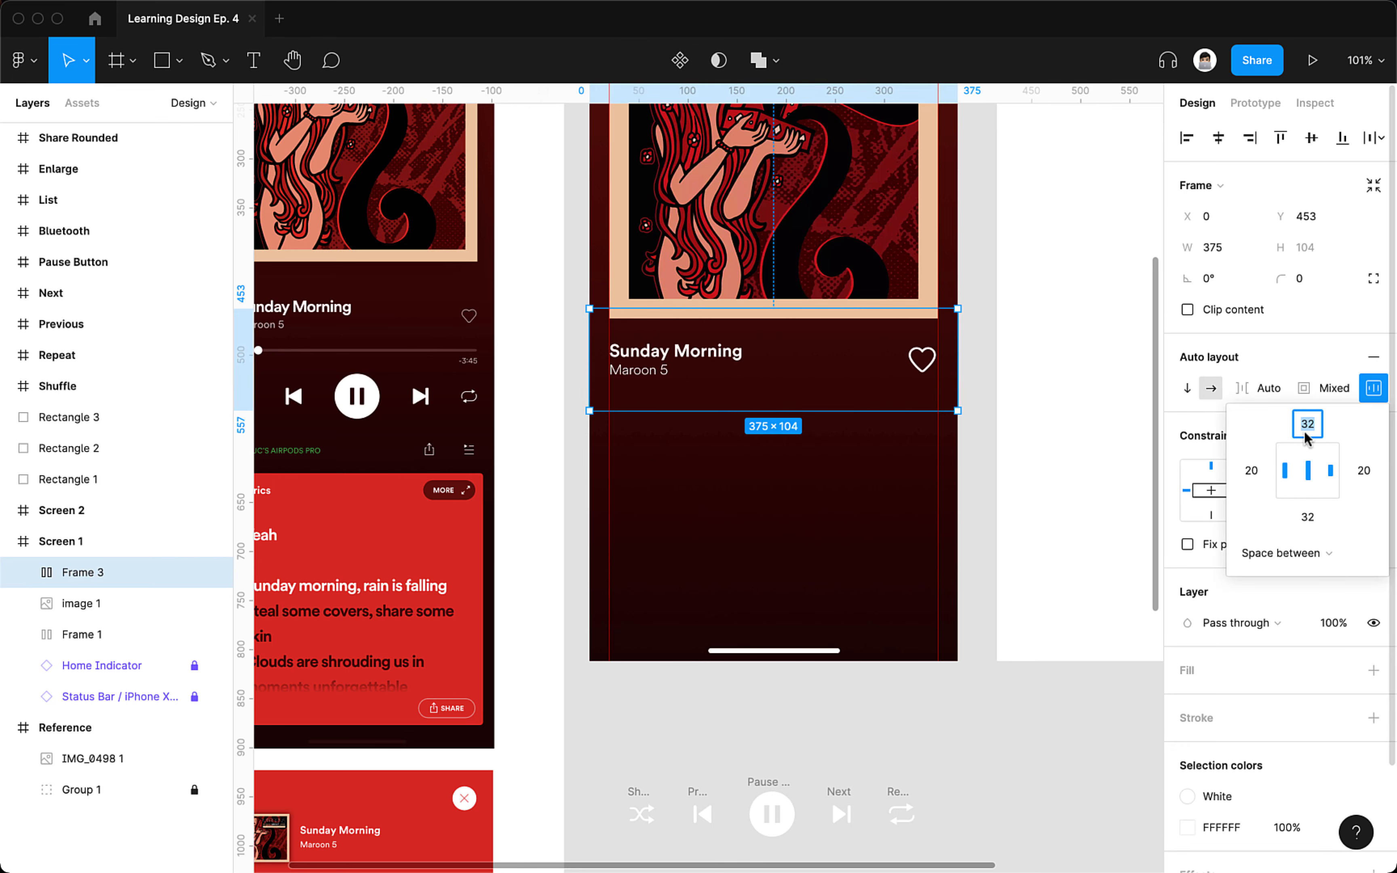
pyautogui.write('44')
pyautogui.press('Return')
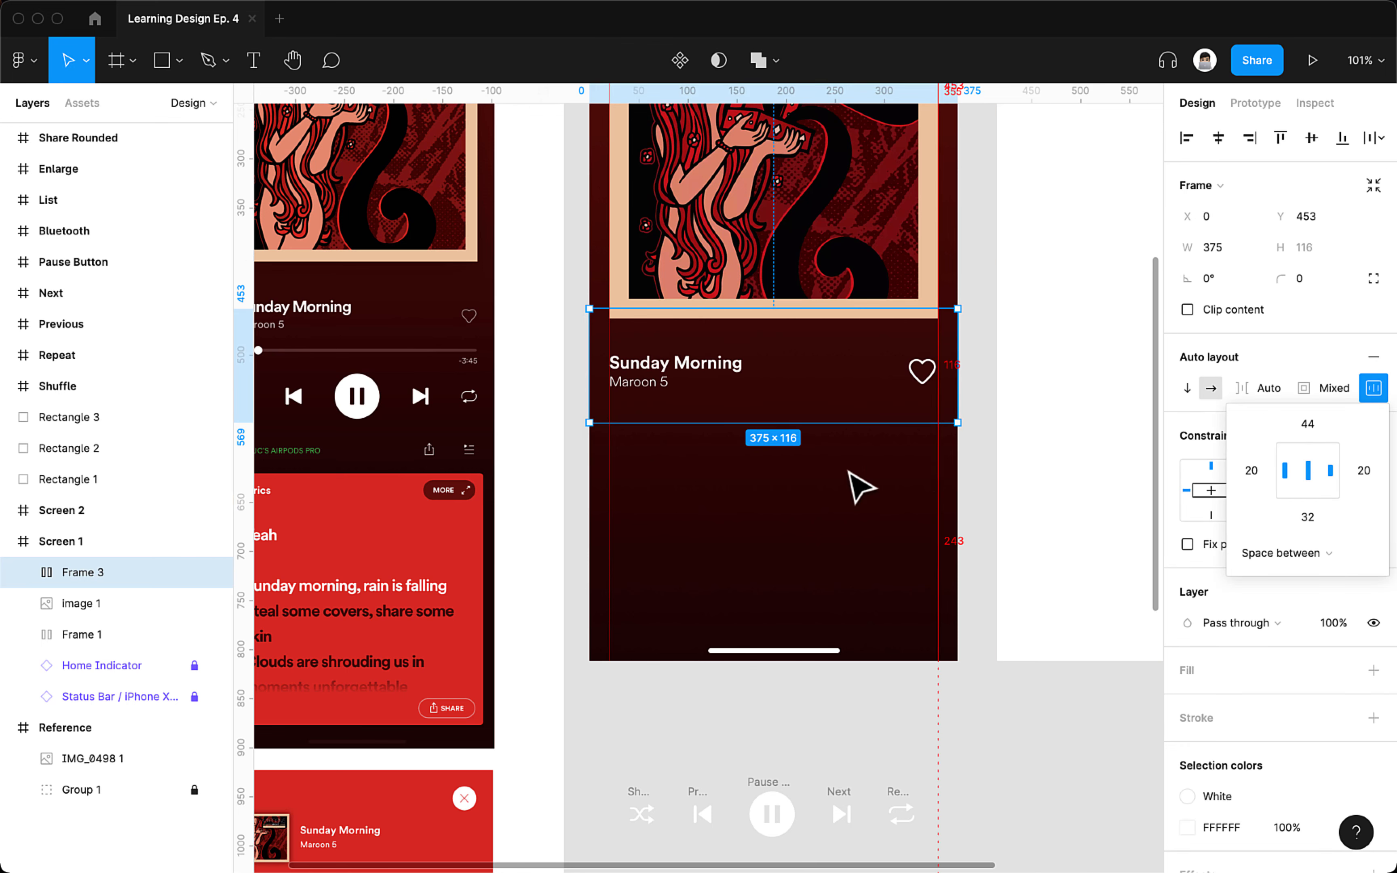
pyautogui.click(860, 483)
pyautogui.scroll(-3, 861, 483)
pyautogui.click(891, 410)
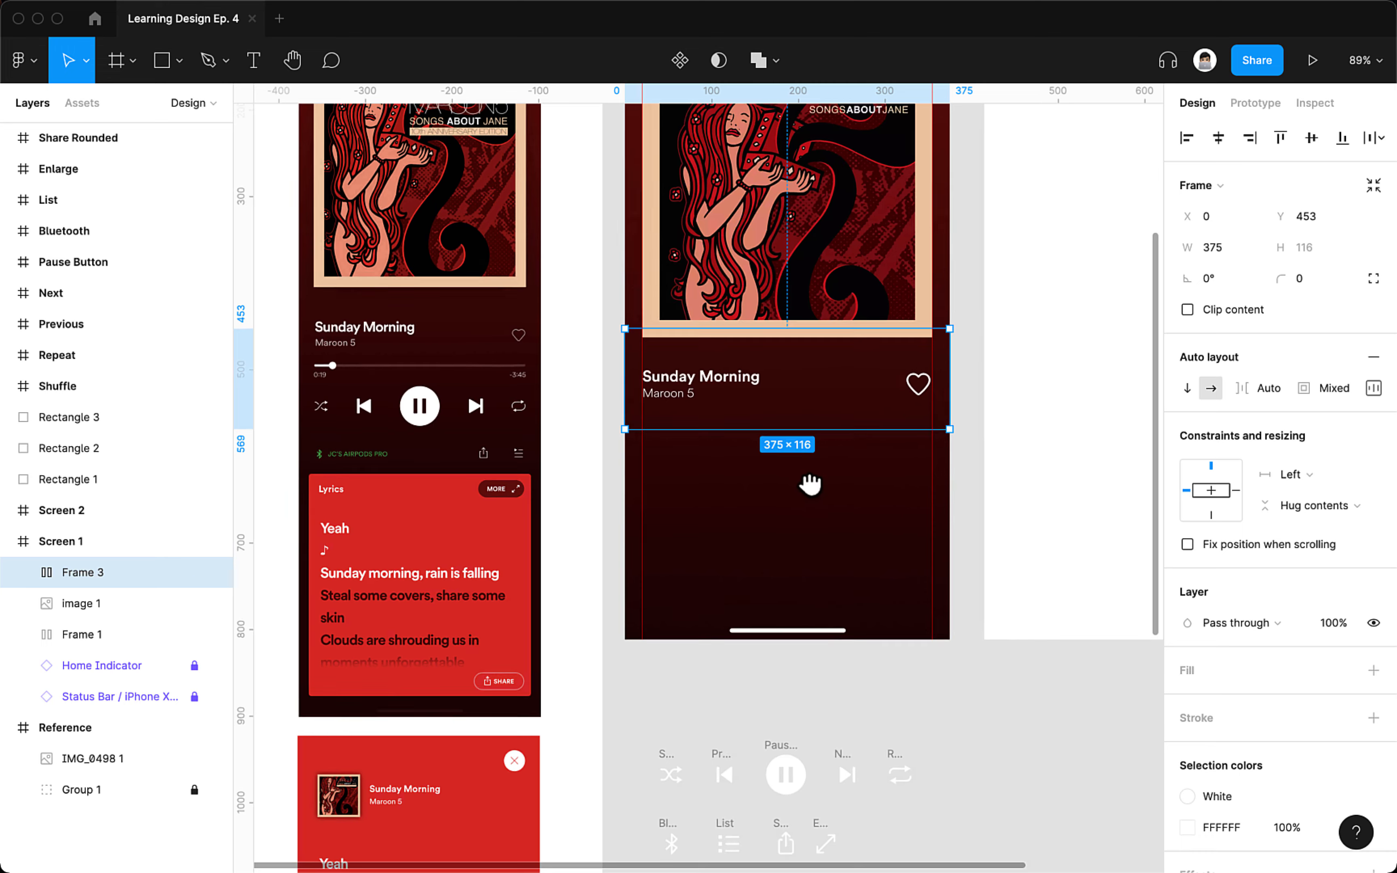
pyautogui.moveTo(804, 483)
pyautogui.mouseDown()
pyautogui.moveTo(841, 508)
pyautogui.moveTo(802, 481)
pyautogui.mouseUp()
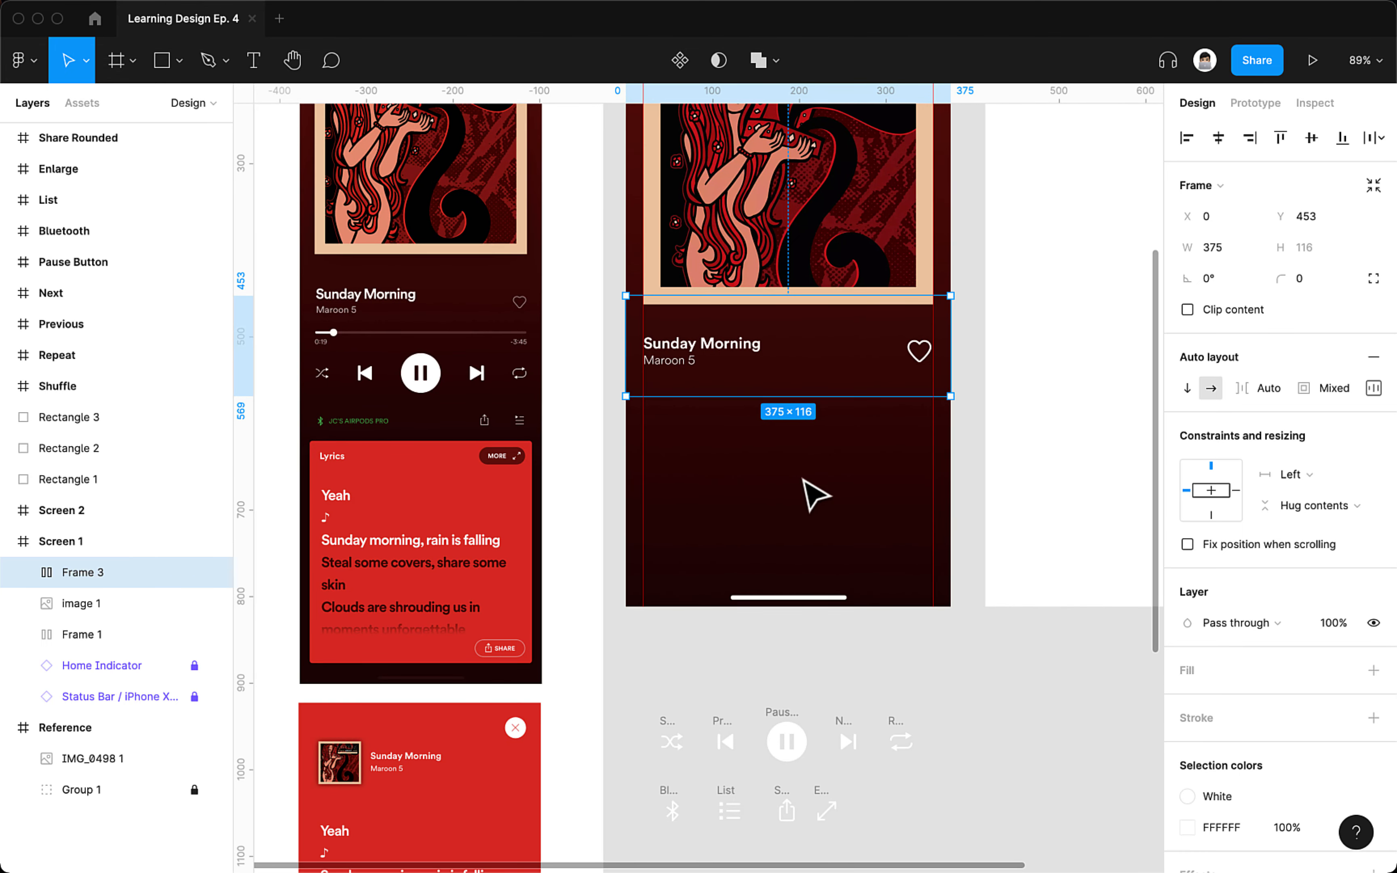
# - Draw a horizontal line about 291 wide below the title row on Screen 1
pyautogui.press('Escape')
pyautogui.press('l')
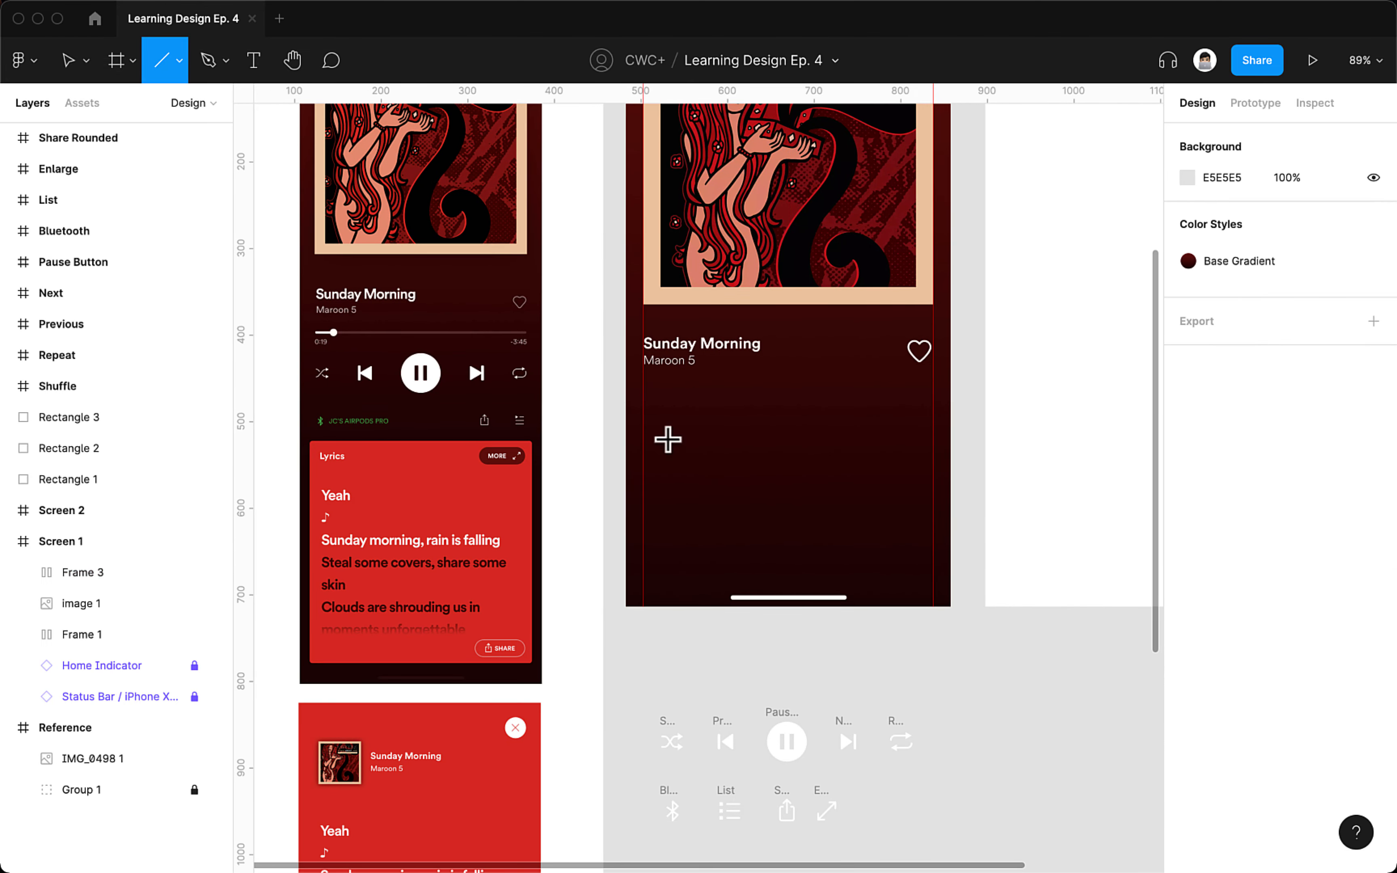
pyautogui.moveTo(667, 440); pyautogui.dragTo(924, 440)
pyautogui.click(850, 494)
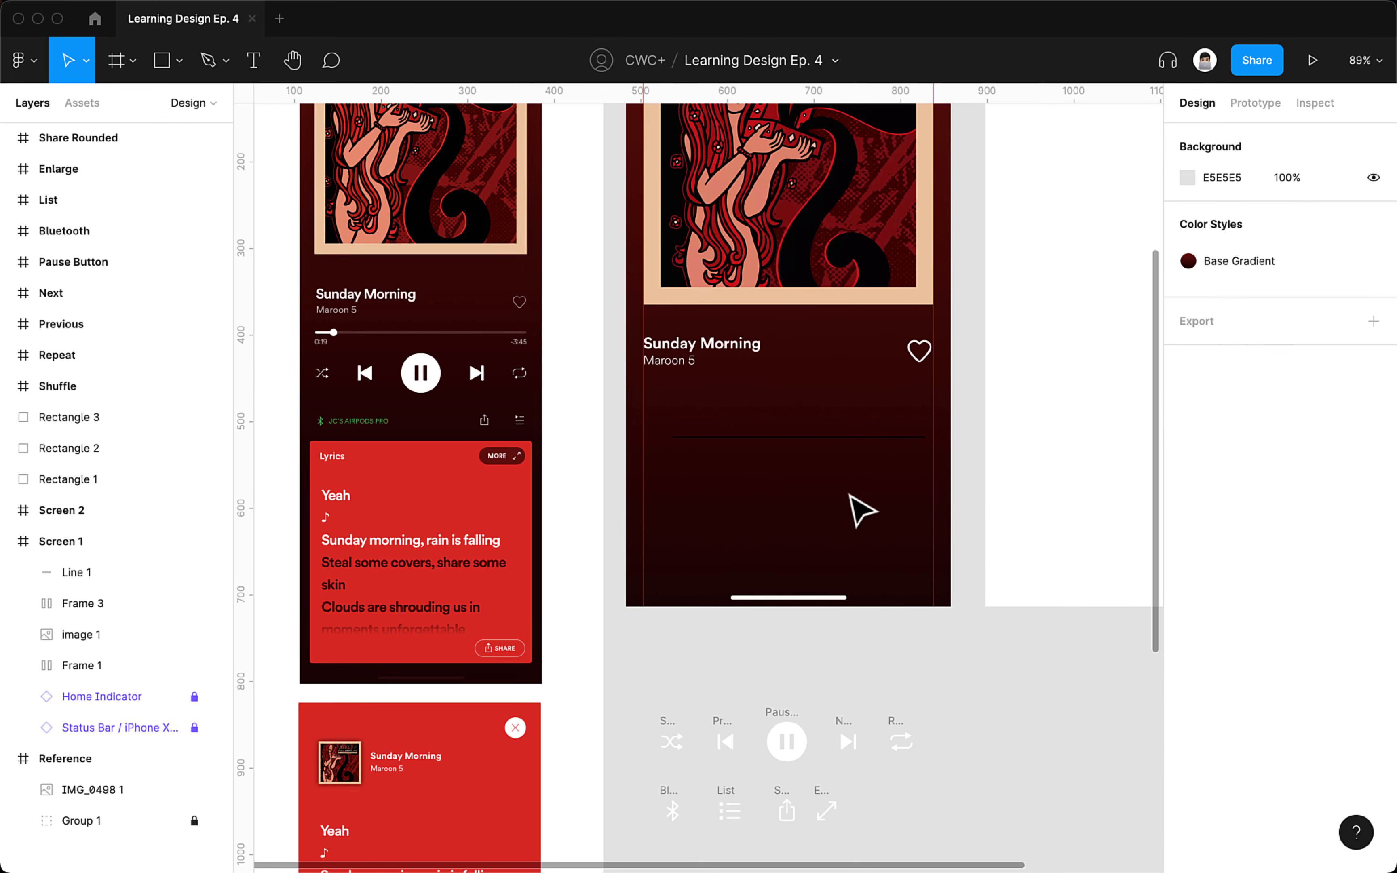
pyautogui.click(875, 438)
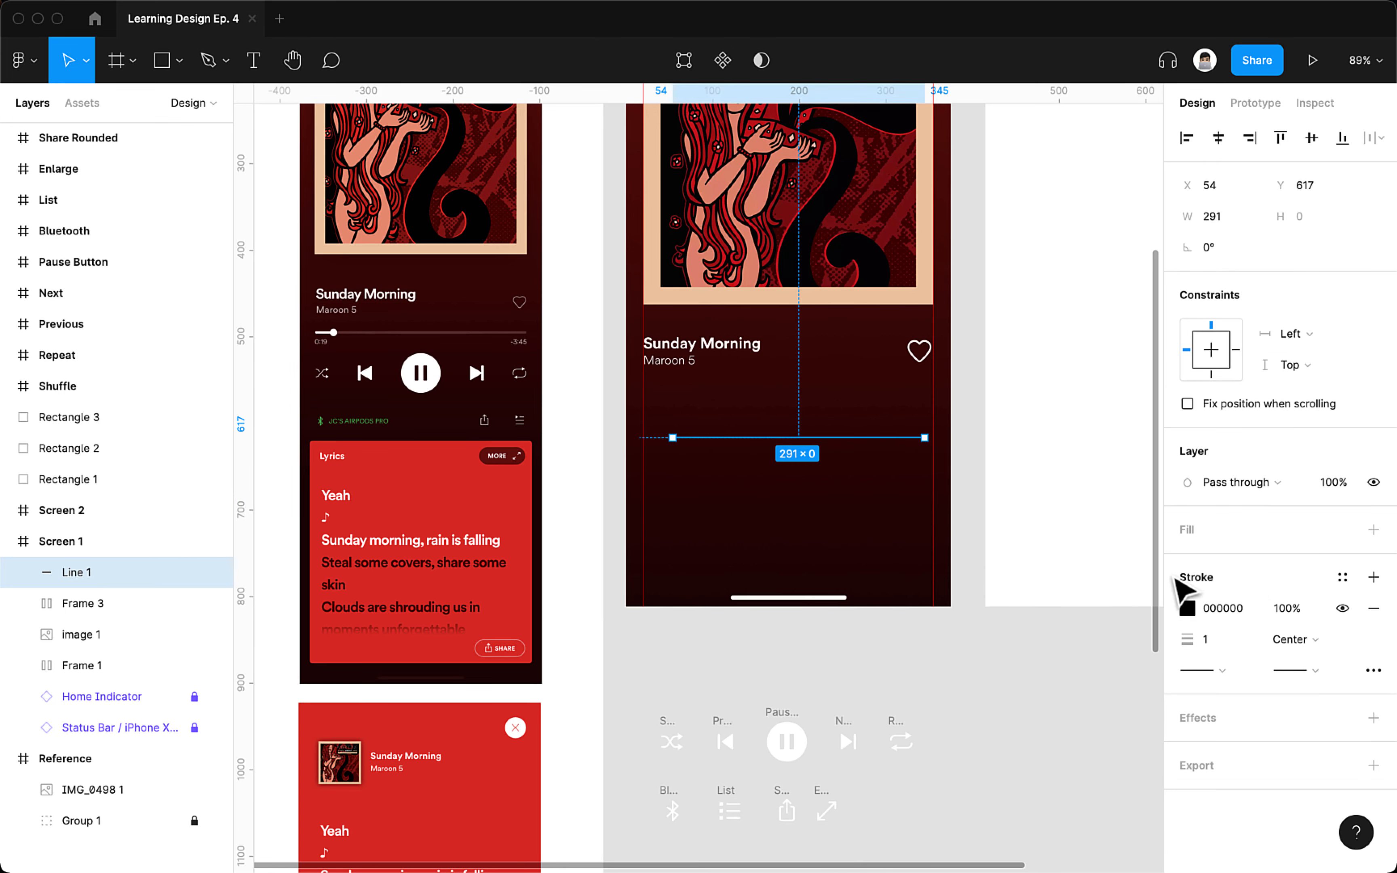
# - Set the line's stroke color to a muted red, 9E6461
pyautogui.click(853, 429)
pyautogui.click(1188, 608)
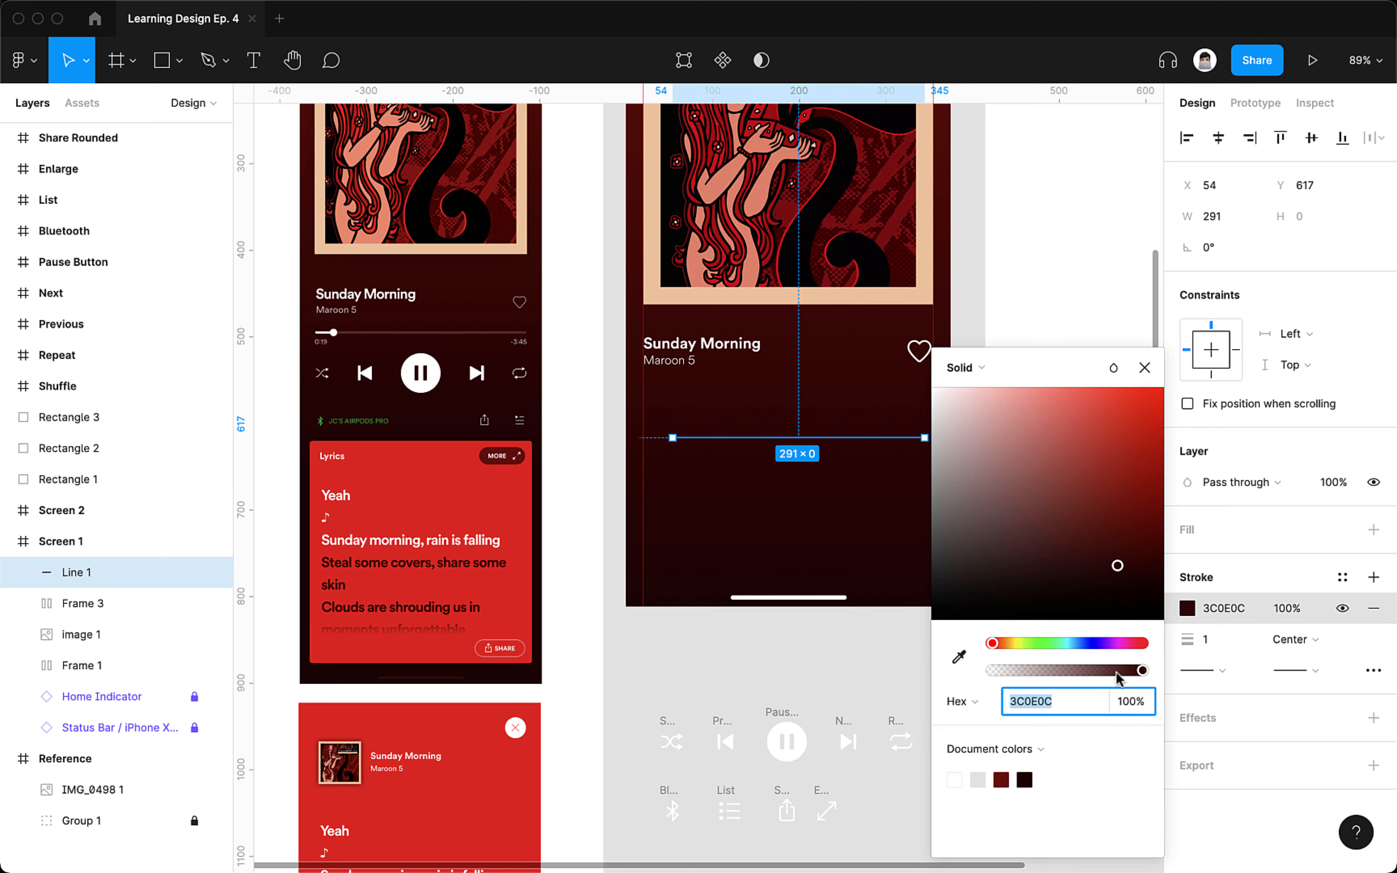
pyautogui.moveTo(1143, 670); pyautogui.dragTo(1130, 673)
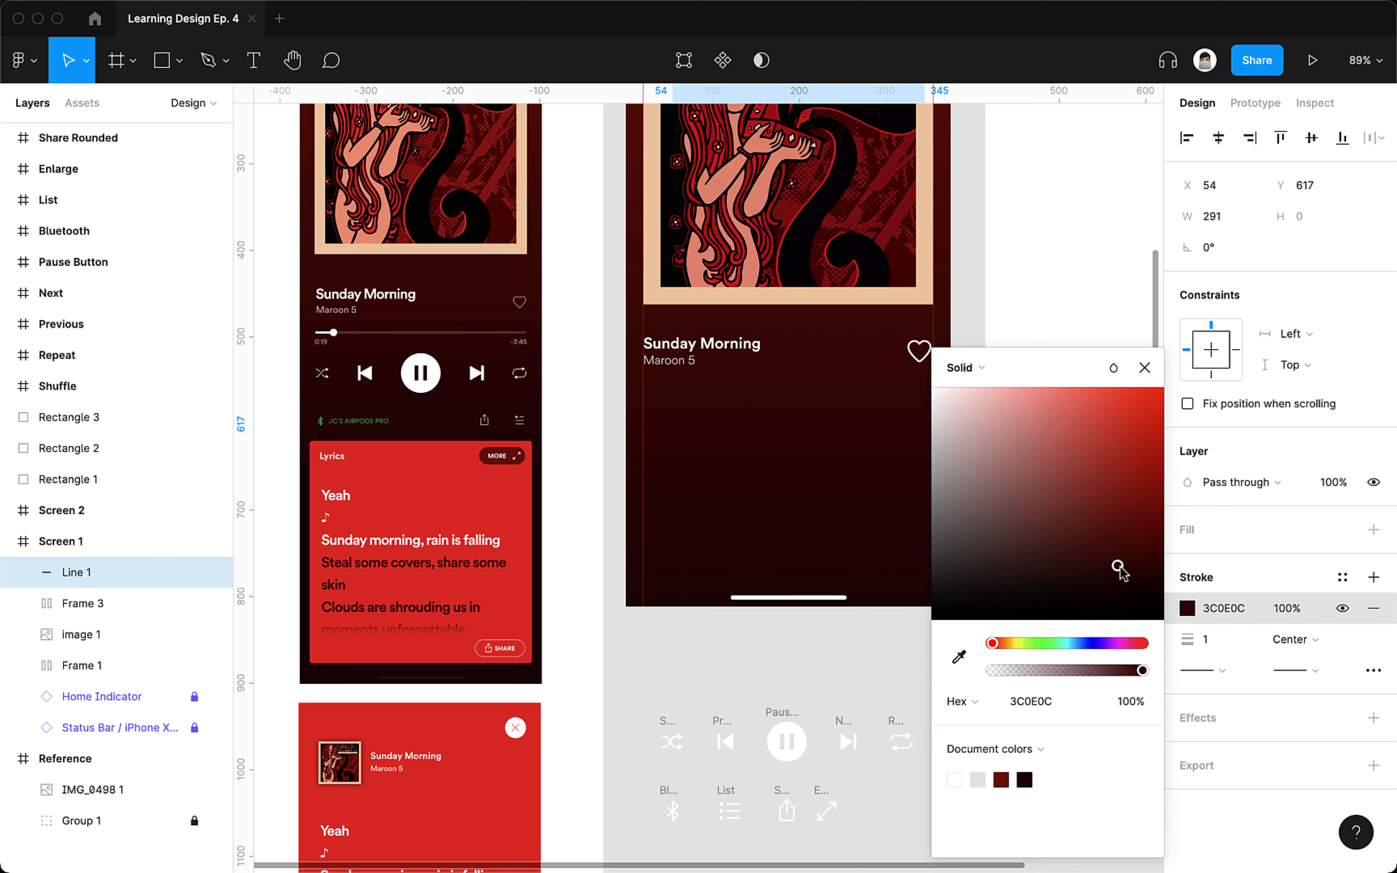
pyautogui.moveTo(1119, 567)
pyautogui.mouseDown()
pyautogui.moveTo(983, 470)
pyautogui.moveTo(1036, 502)
pyautogui.mouseUp()
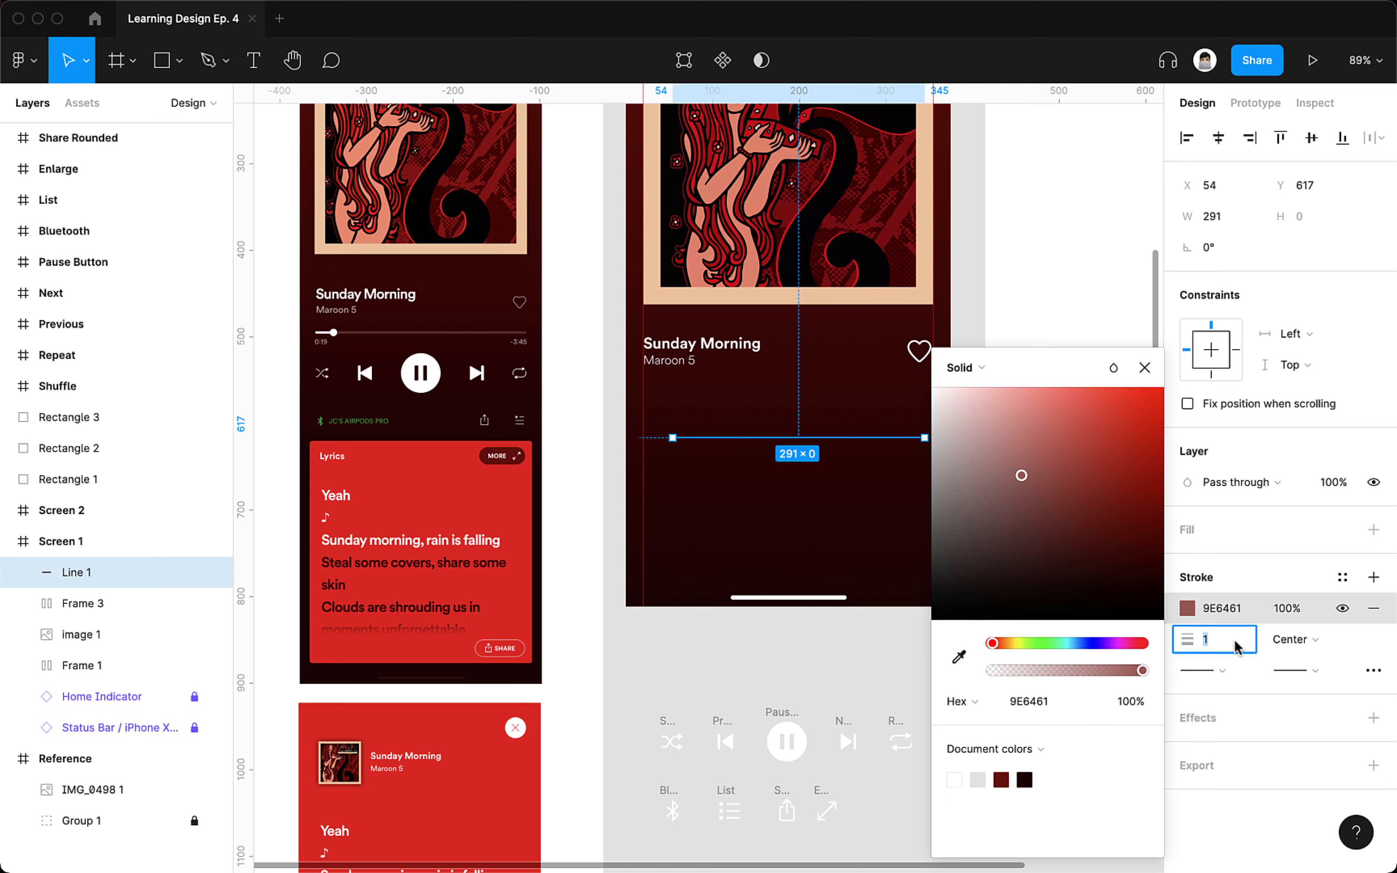
# - Set the line's stroke weight to 5 and give it rounded ends
pyautogui.write('5')
pyautogui.press('Return')
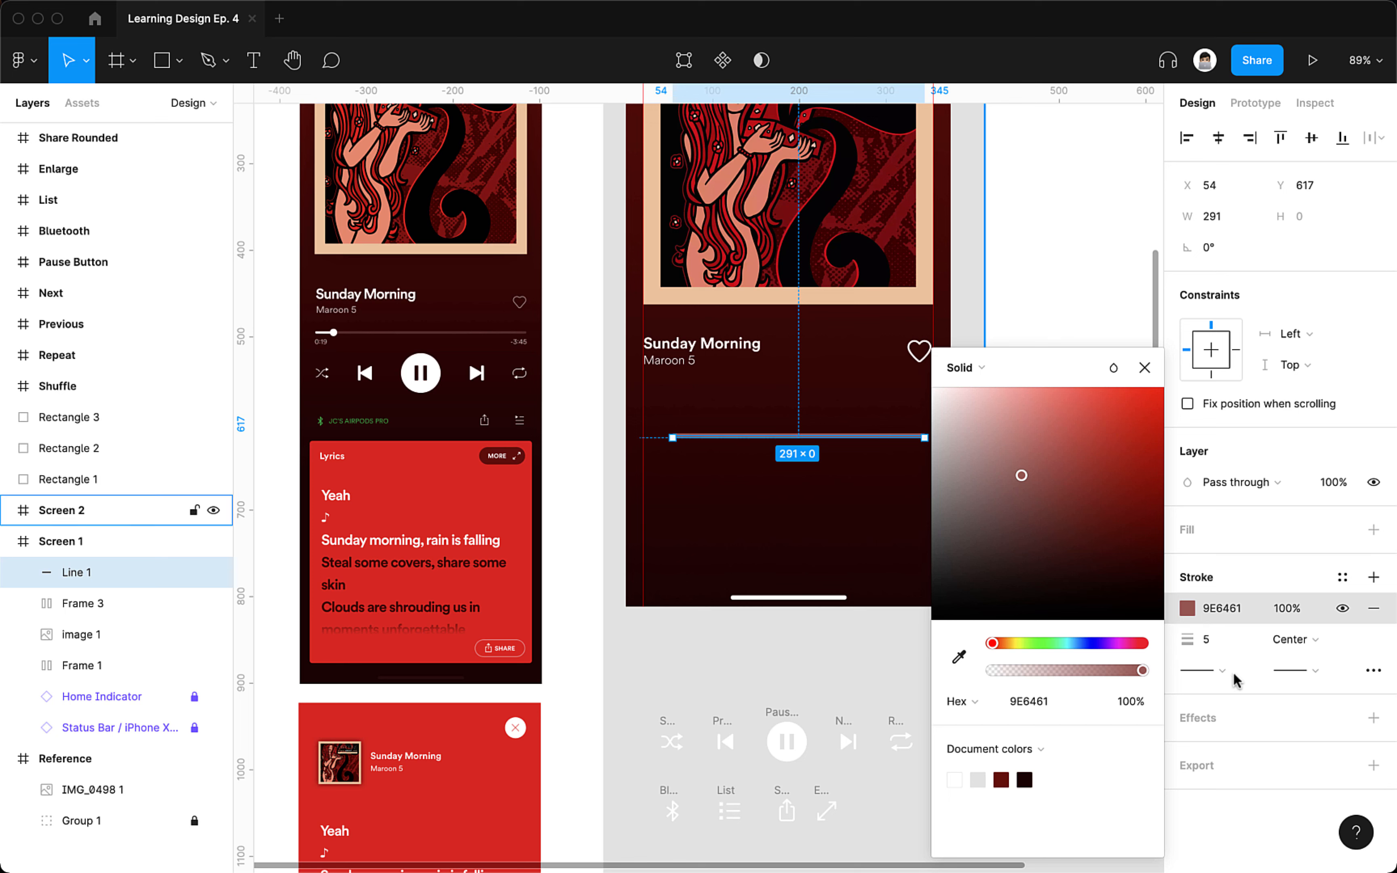
pyautogui.click(1234, 675)
pyautogui.click(1241, 800)
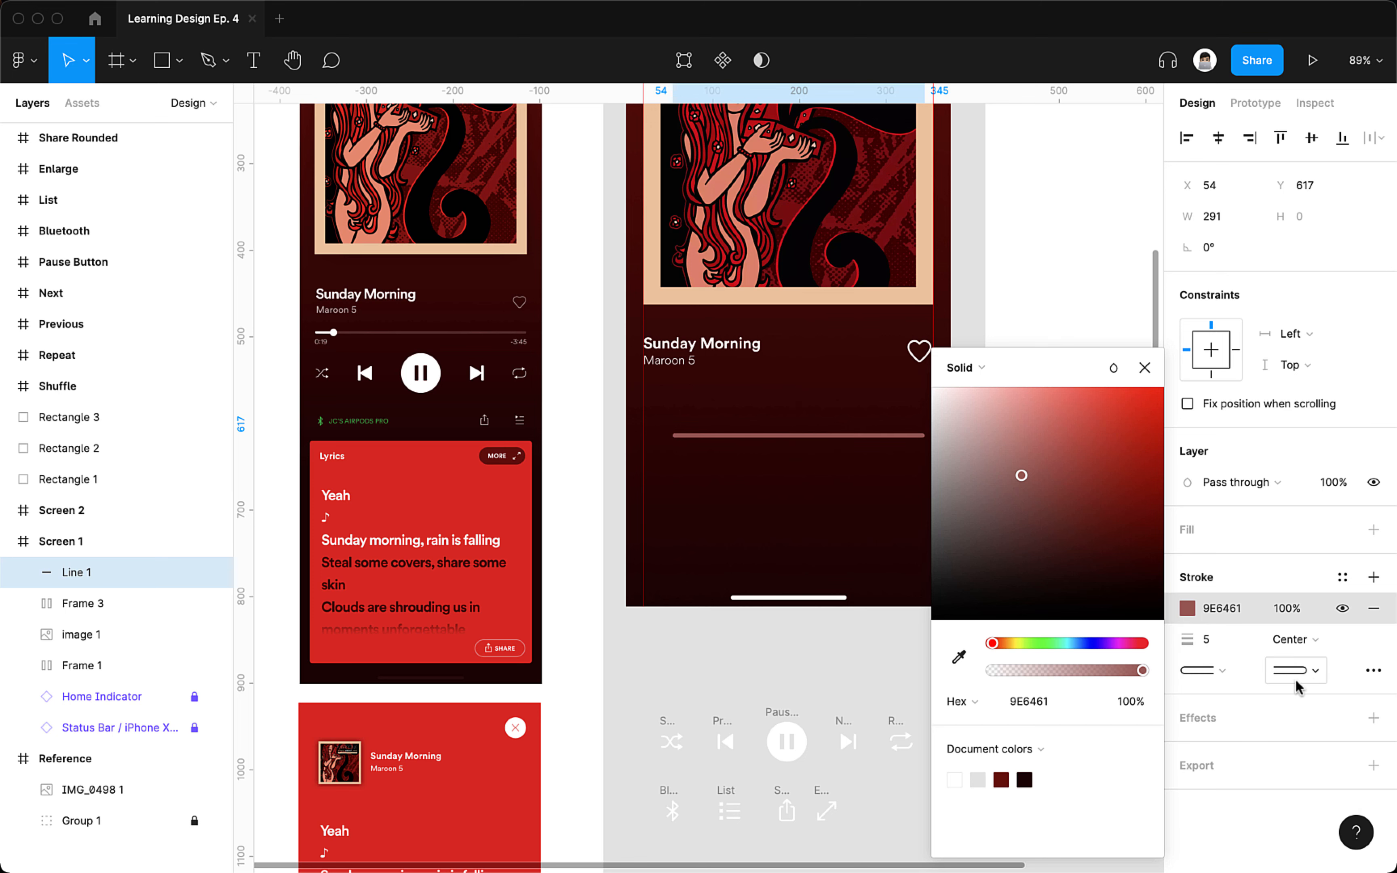
# - Adjust the line's stroke color to A36967 and lower its opacity to 44%
pyautogui.click(1143, 368)
pyautogui.scroll(5, 917, 399)
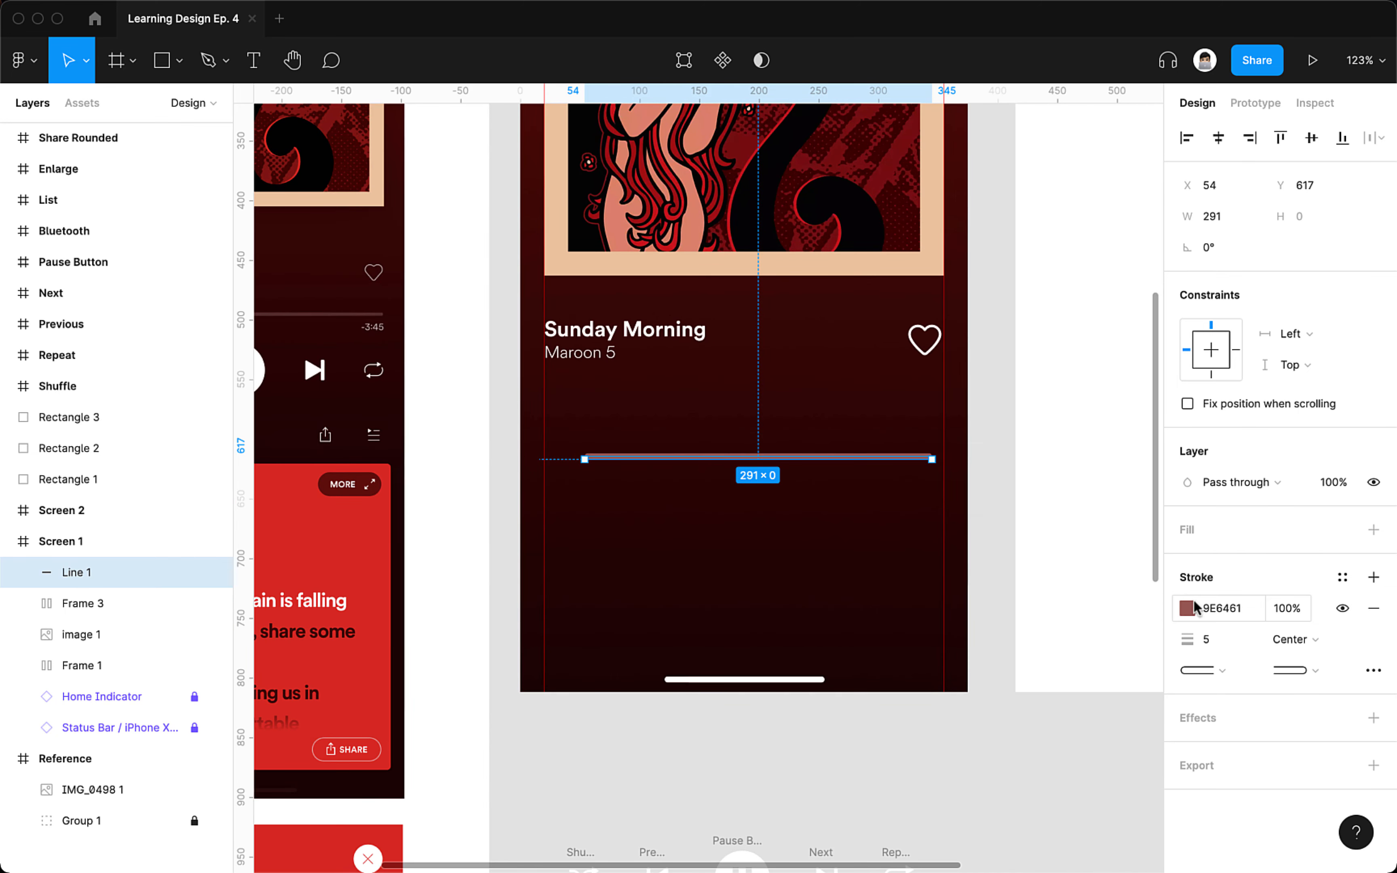
pyautogui.click(1189, 609)
pyautogui.moveTo(1018, 486)
pyautogui.mouseDown()
pyautogui.moveTo(1014, 473)
pyautogui.moveTo(987, 488)
pyautogui.mouseUp()
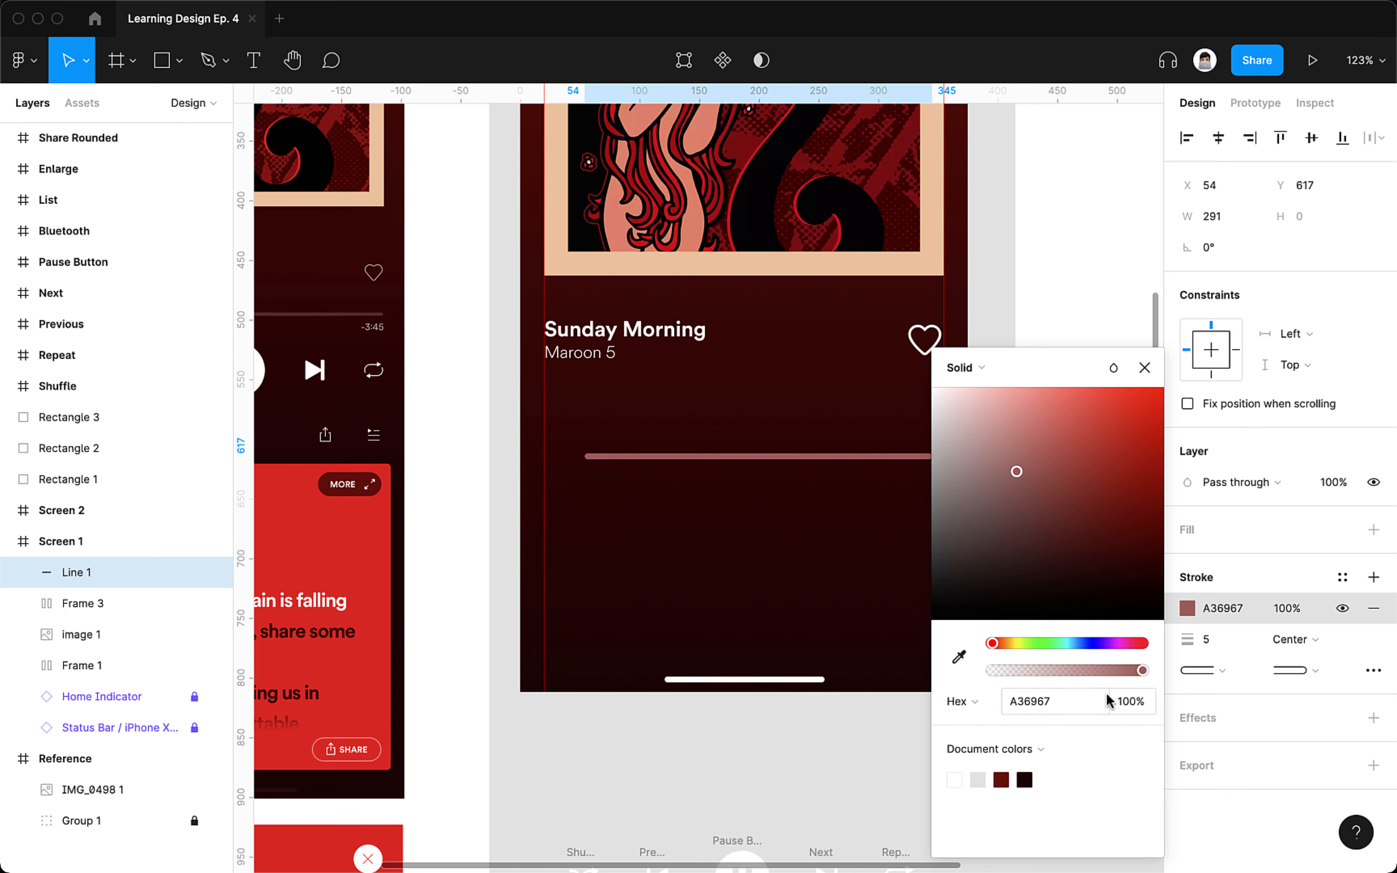
pyautogui.moveTo(1133, 671); pyautogui.dragTo(1049, 671)
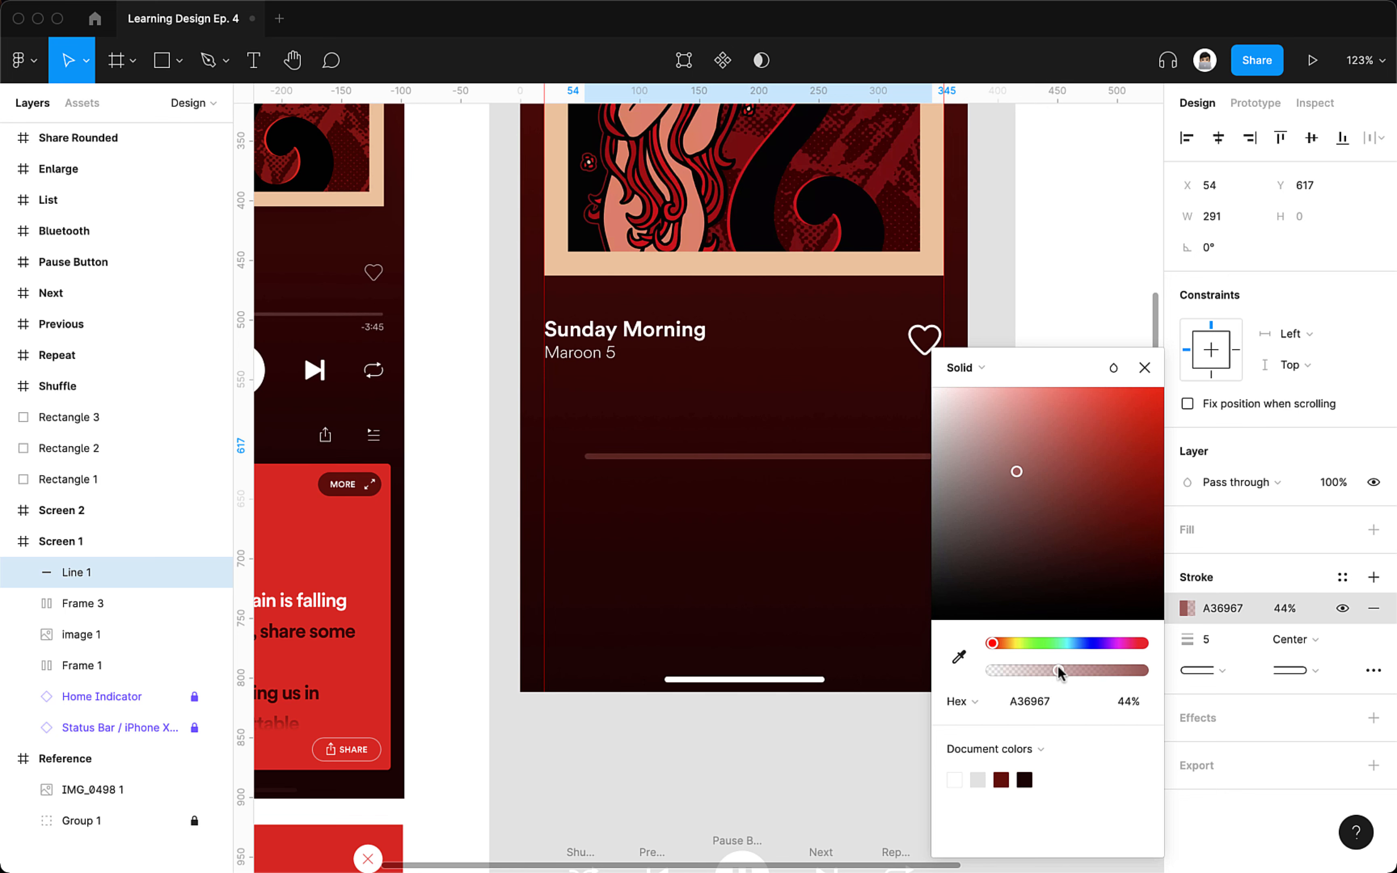
pyautogui.click(791, 555)
# - Thin the line's stroke weight to 3
pyautogui.scroll(-2, 843, 519)
pyautogui.click(898, 468)
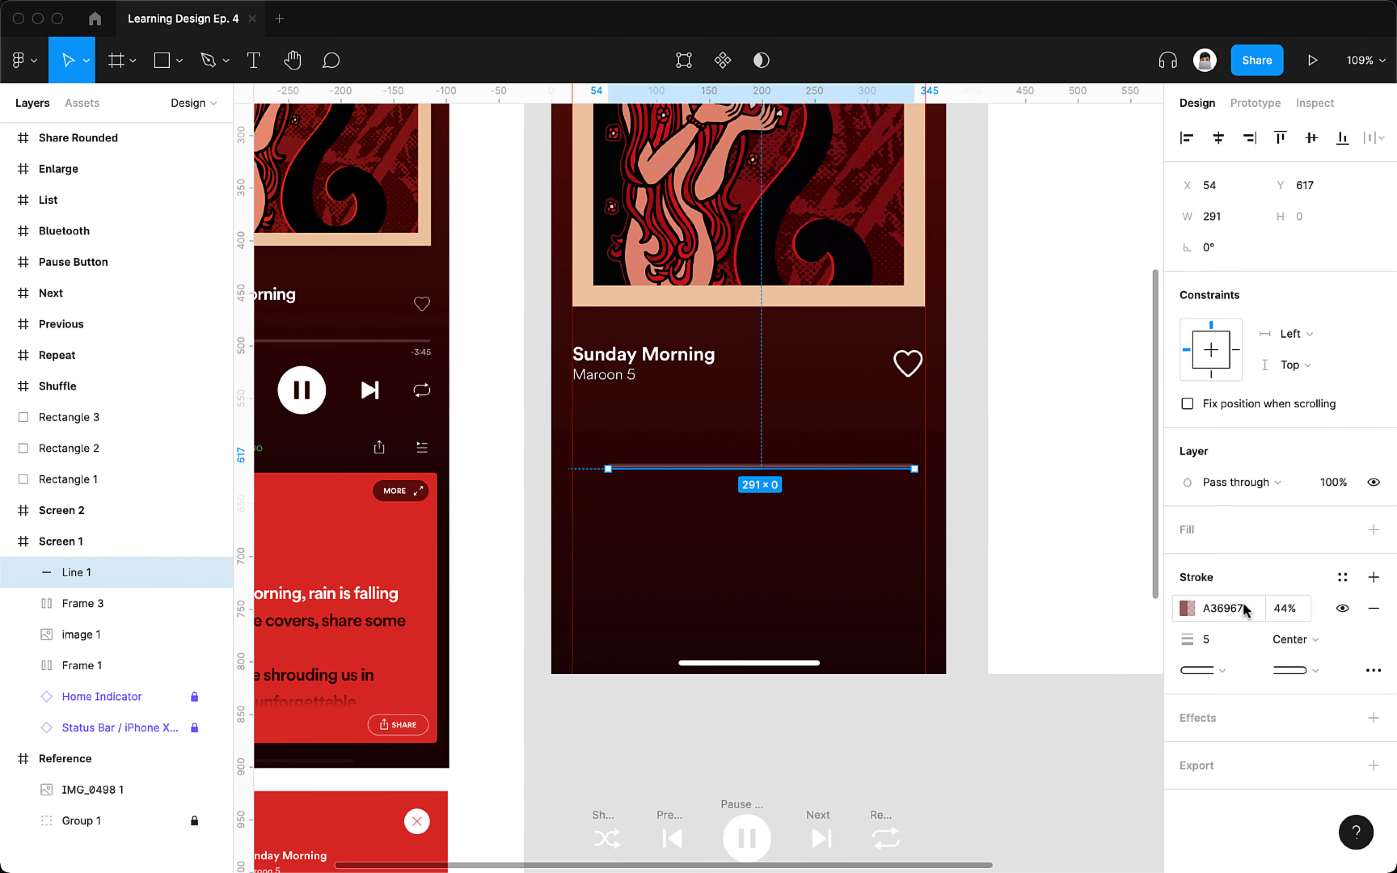
pyautogui.press('Return')
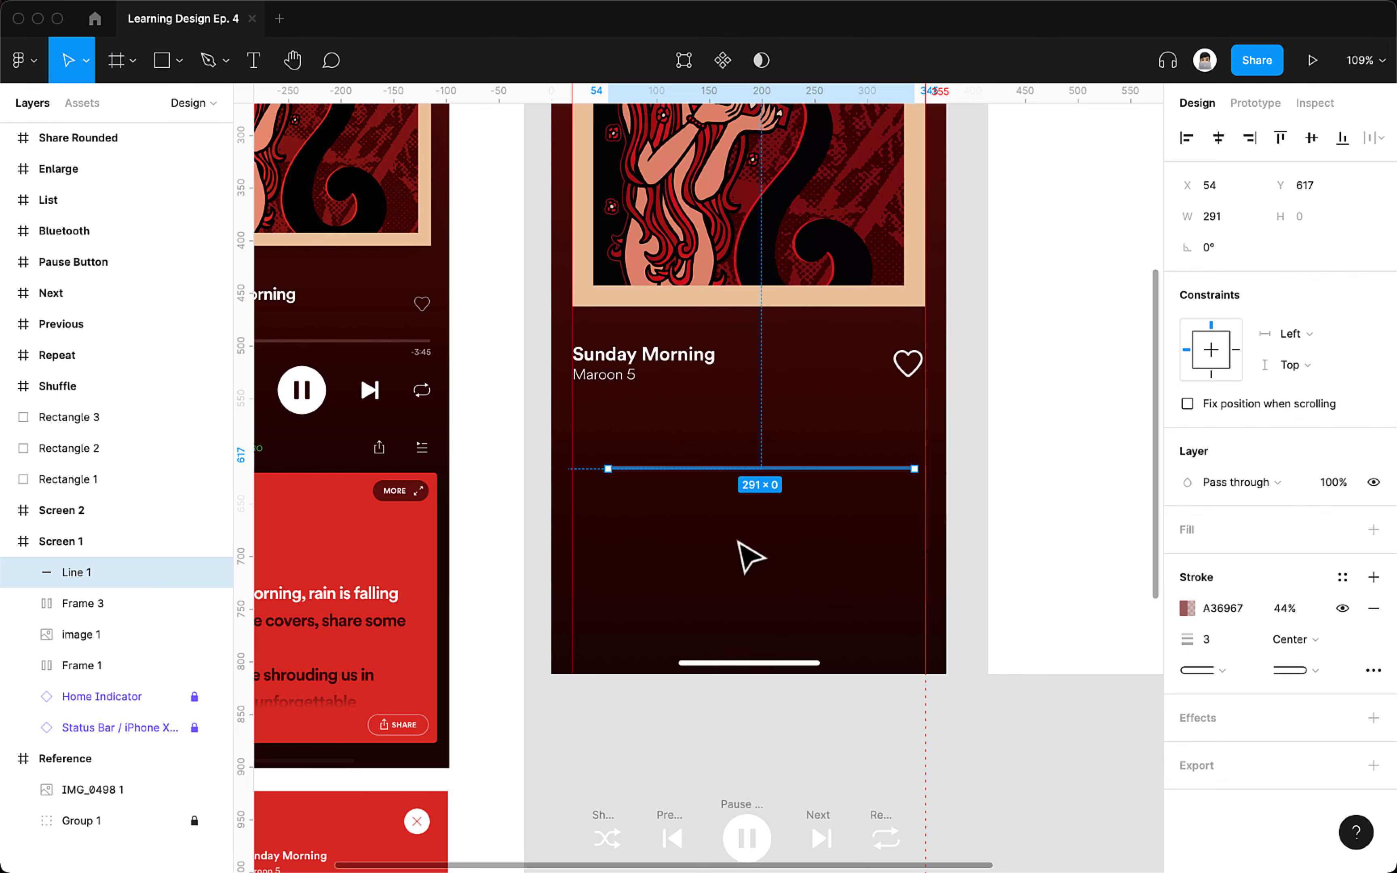
pyautogui.click(748, 555)
# - Move the line to X 20, Y 575 and stretch it to the far margin guide for a width of 335
pyautogui.moveTo(698, 472)
pyautogui.mouseDown()
pyautogui.moveTo(659, 428)
pyautogui.moveTo(902, 495)
pyautogui.mouseUp()
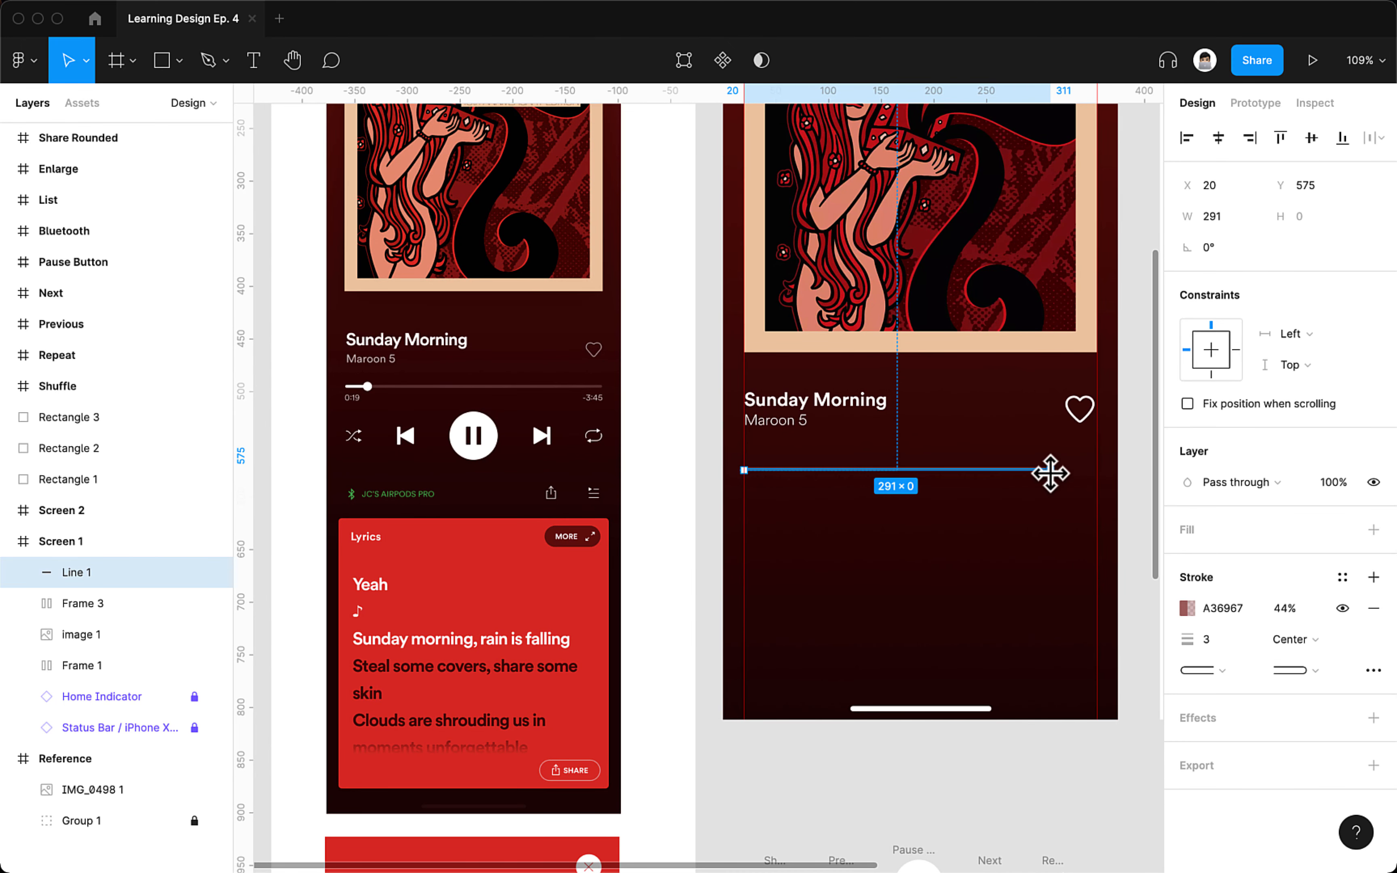
pyautogui.moveTo(1051, 472); pyautogui.dragTo(1099, 472)
pyautogui.click(1015, 522)
pyautogui.moveTo(999, 519); pyautogui.dragTo(975, 513)
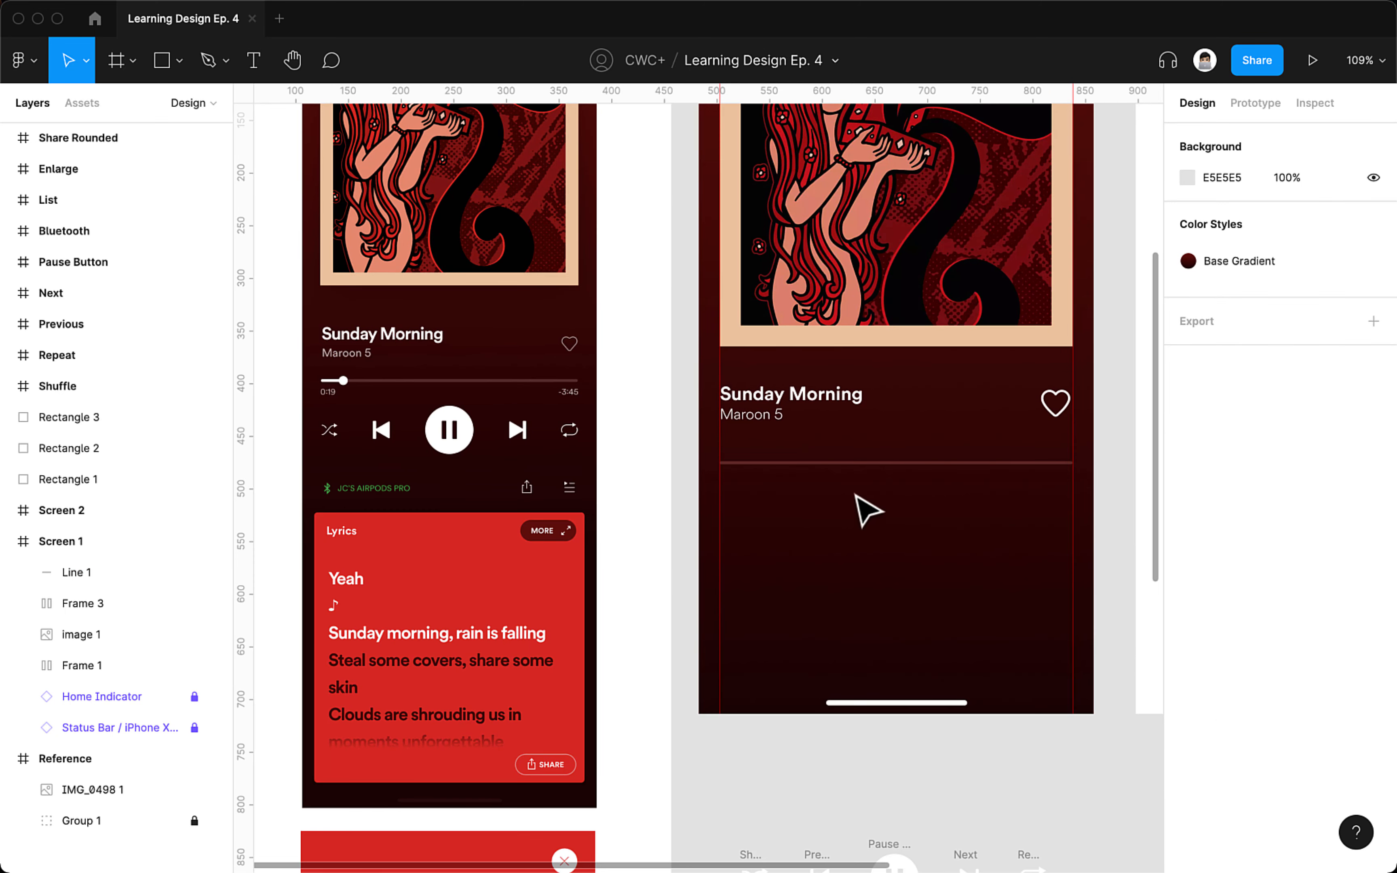
pyautogui.click(874, 463)
pyautogui.moveTo(874, 462); pyautogui.dragTo(872, 478)
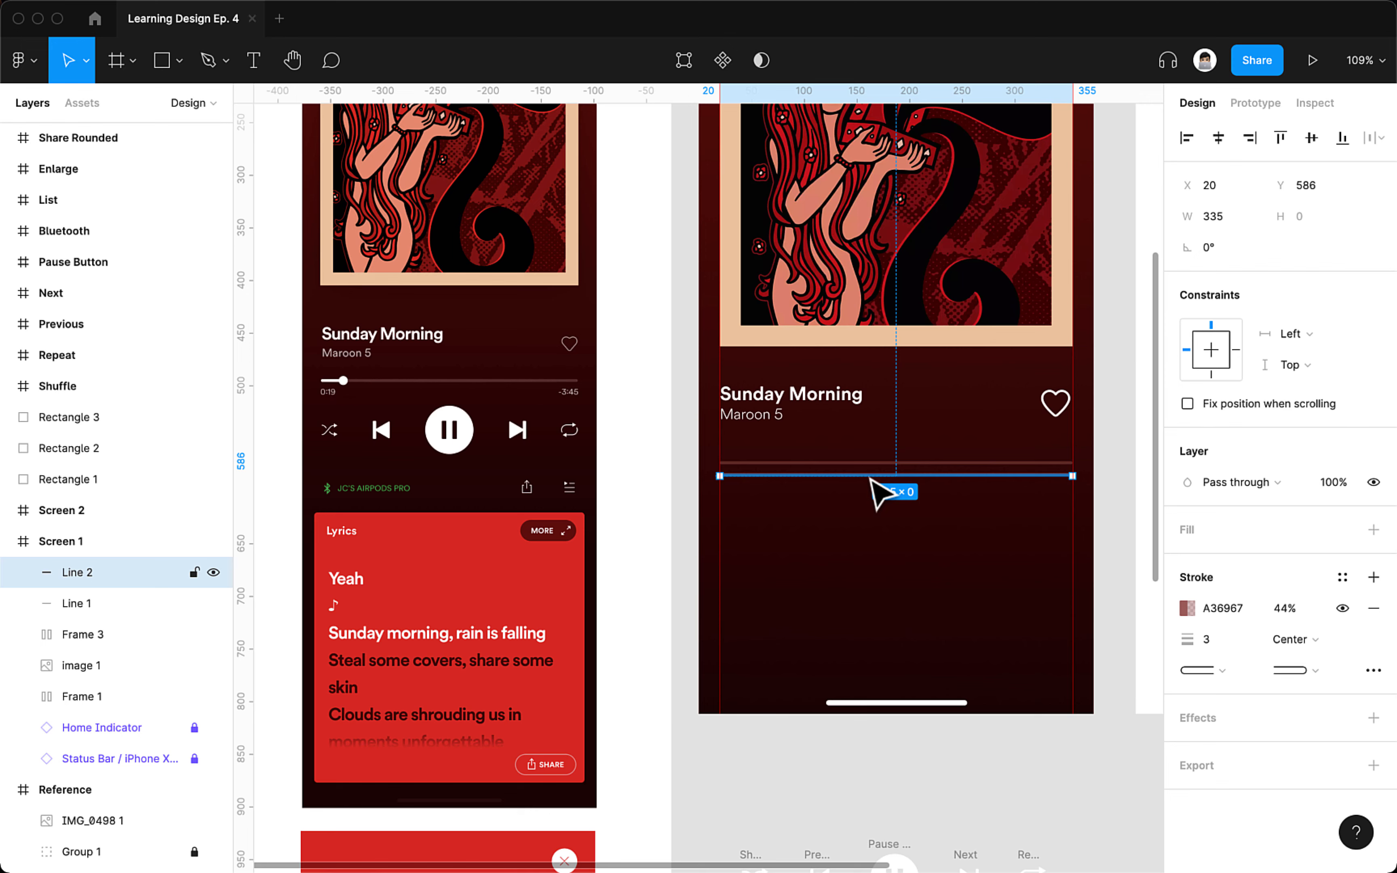
pyautogui.press('Delete')
# - Duplicate the progress line in place and shorten the copy to a width of 30 from its left end
pyautogui.click(869, 463)
pyautogui.press('super+d')
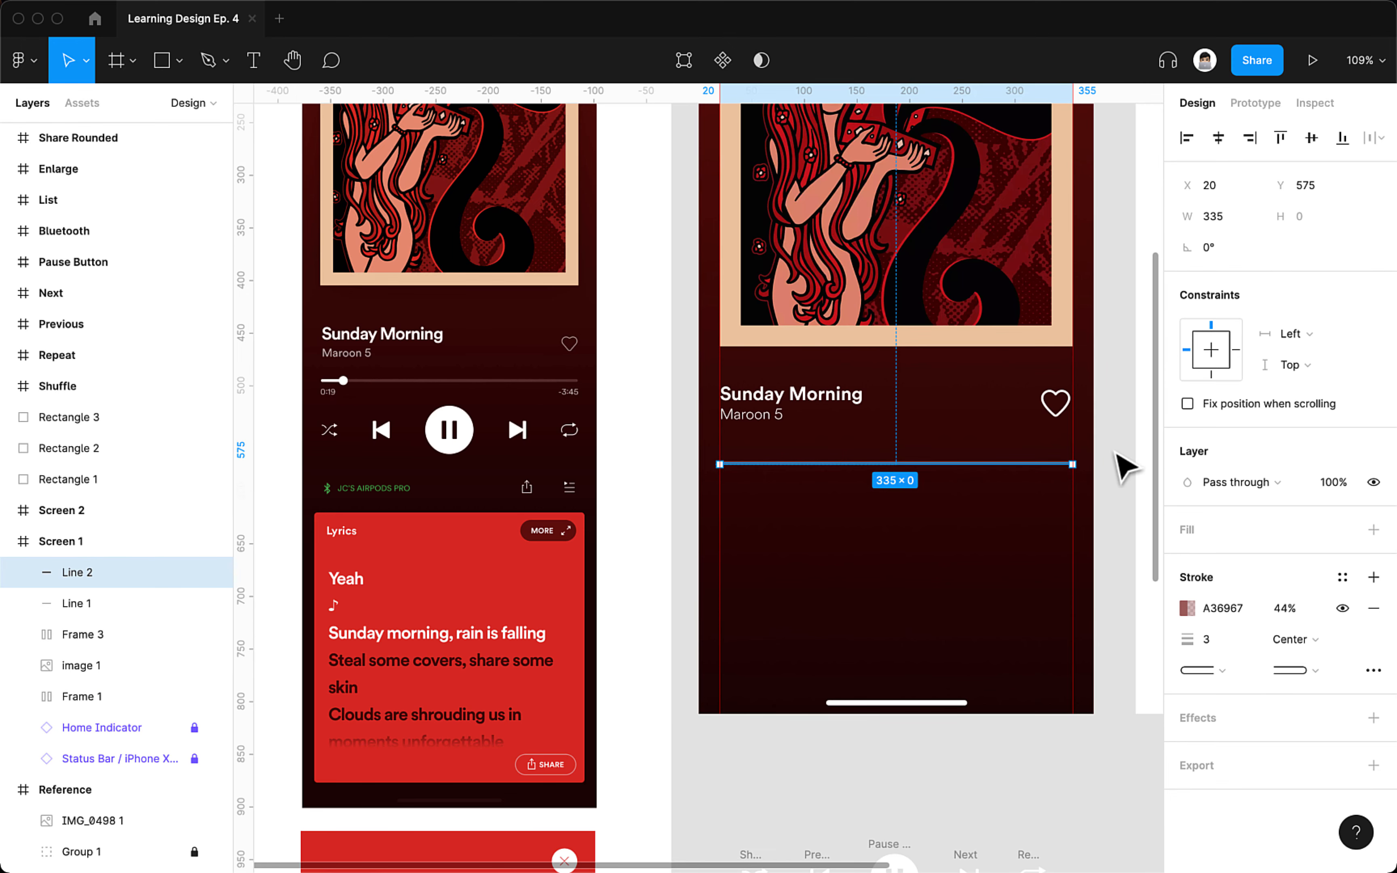
pyautogui.moveTo(1072, 465); pyautogui.dragTo(751, 463)
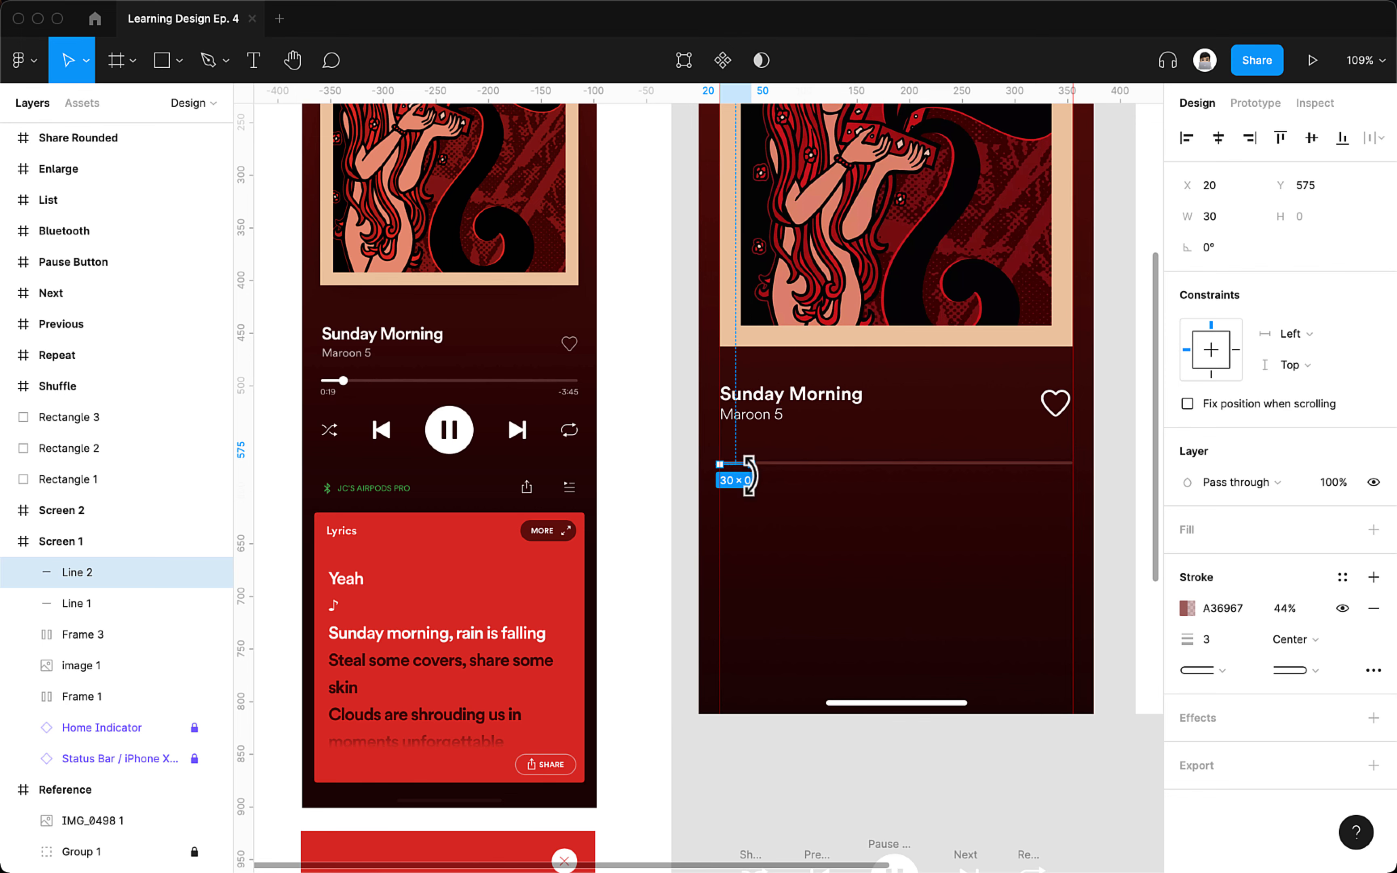
# - Set the short line's stroke to white FFFFFF at 100% opacity
pyautogui.click(758, 481)
pyautogui.scroll(2, 759, 480)
pyautogui.click(740, 462)
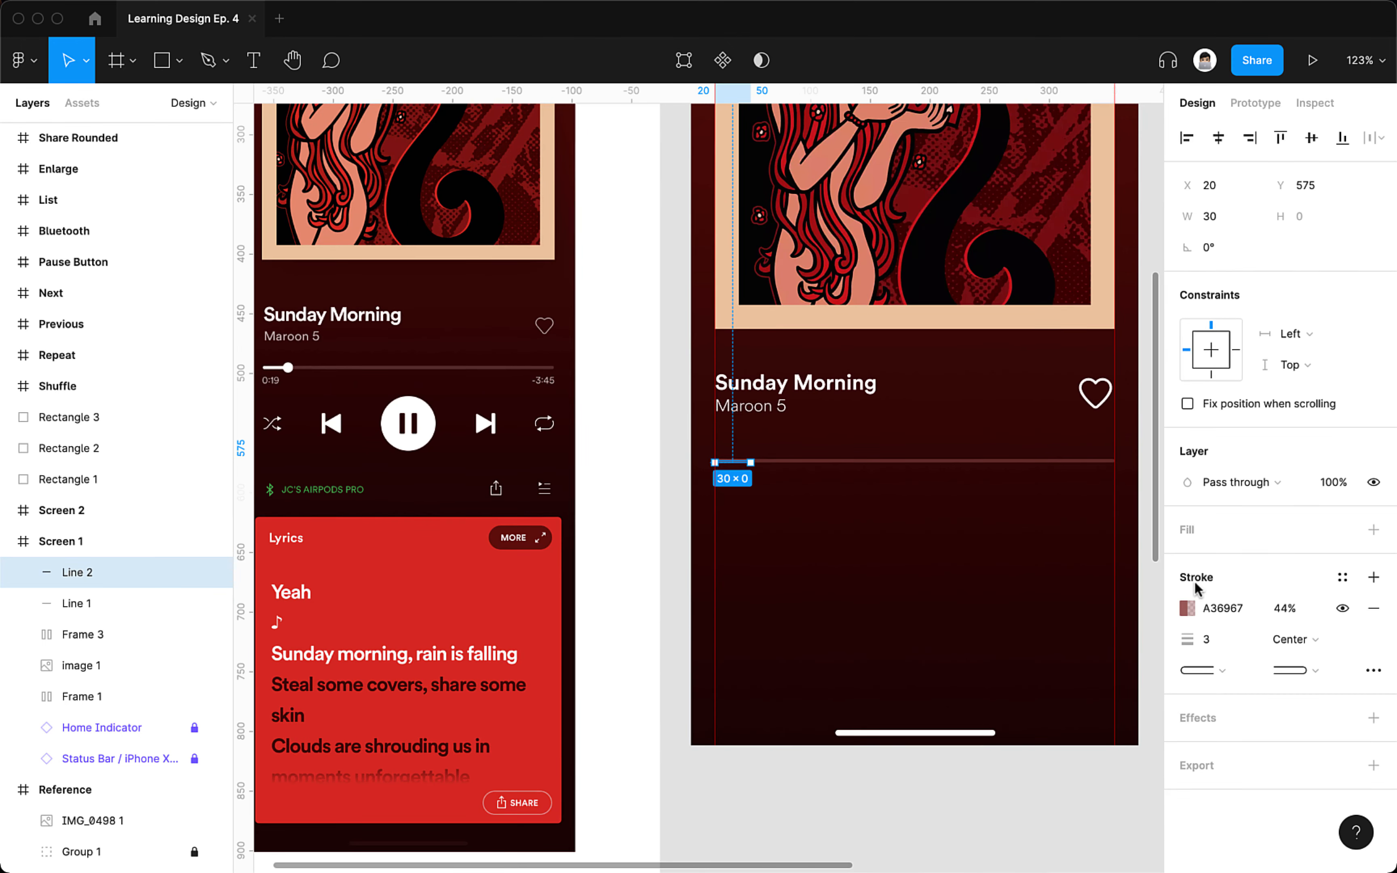
pyautogui.click(1186, 610)
pyautogui.write('FFFFFF')
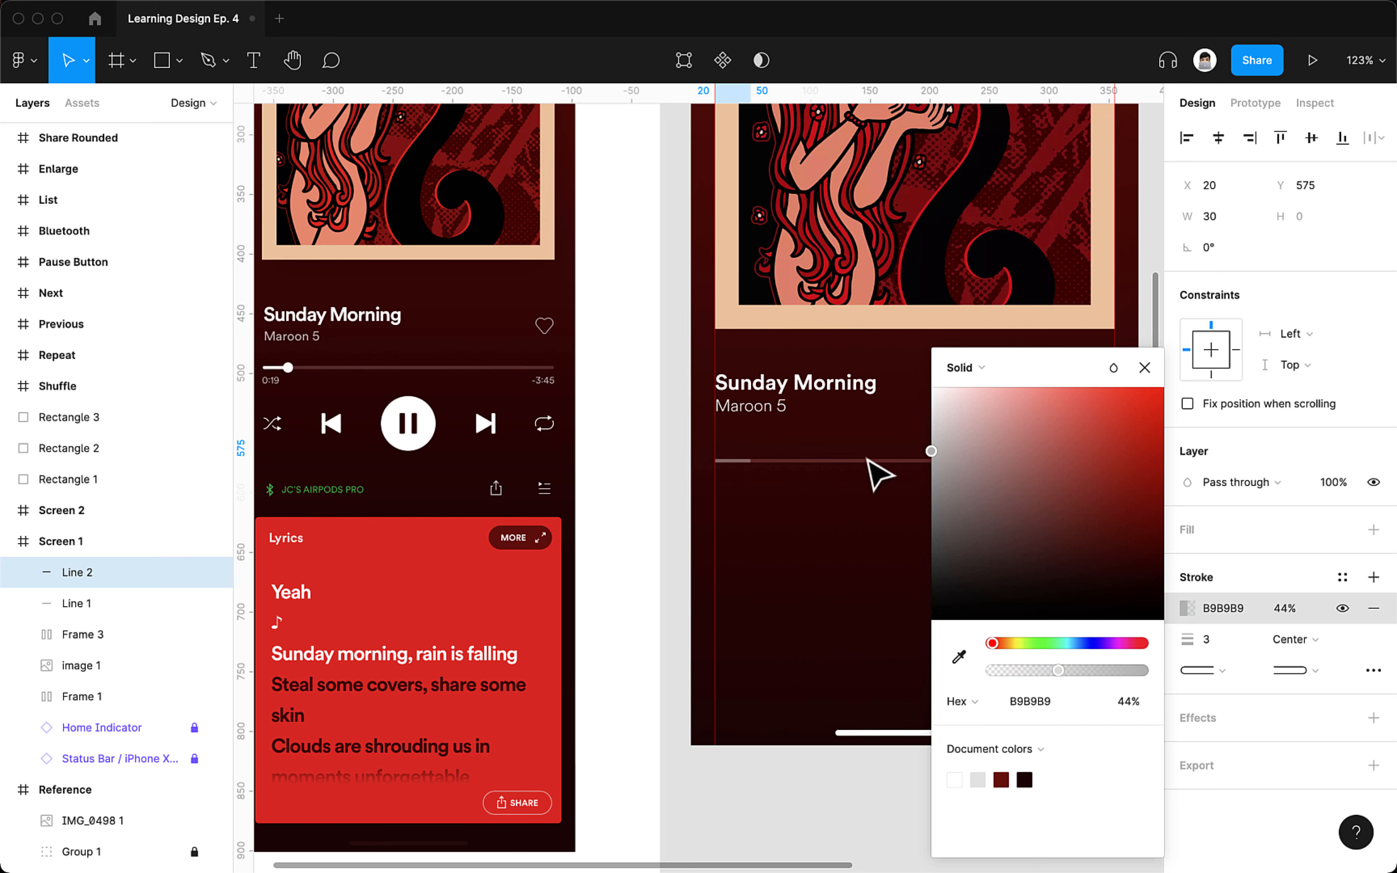
pyautogui.press('Return')
pyautogui.moveTo(1059, 670); pyautogui.dragTo(1095, 673)
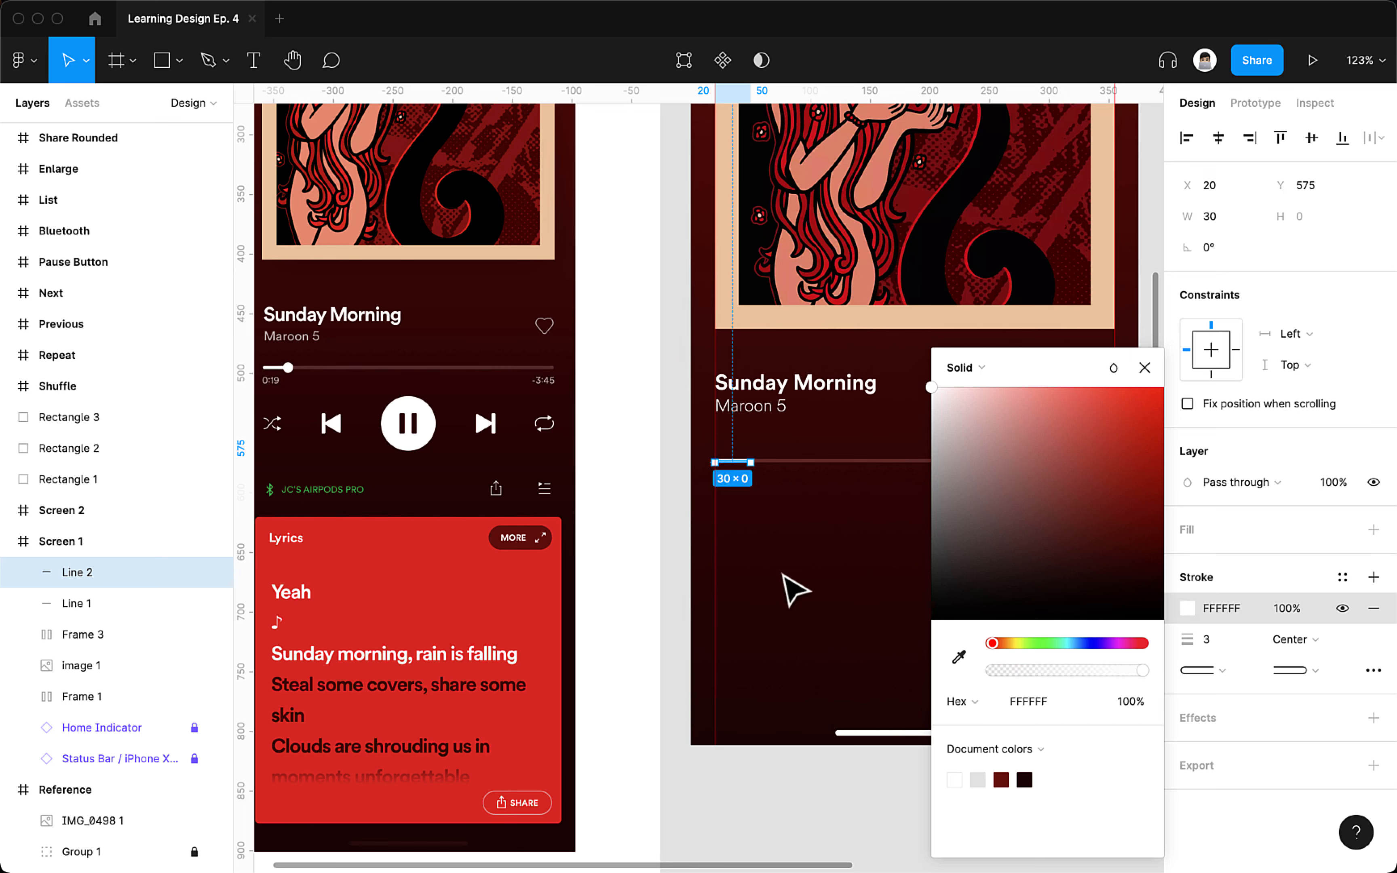
# - Tint the short line's stroke a very pale pink, FEEAE9
pyautogui.click(935, 390)
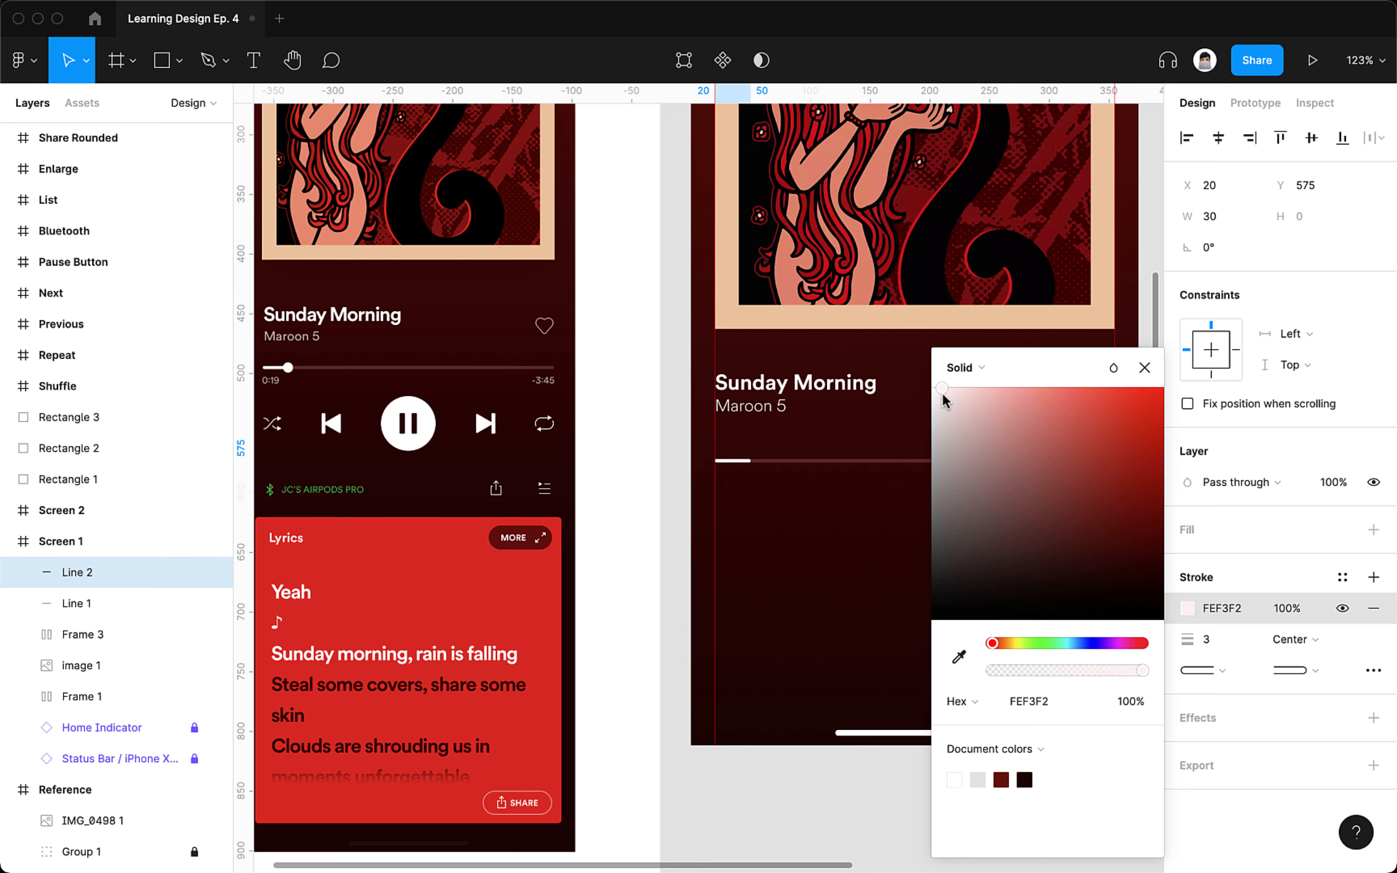
pyautogui.click(754, 552)
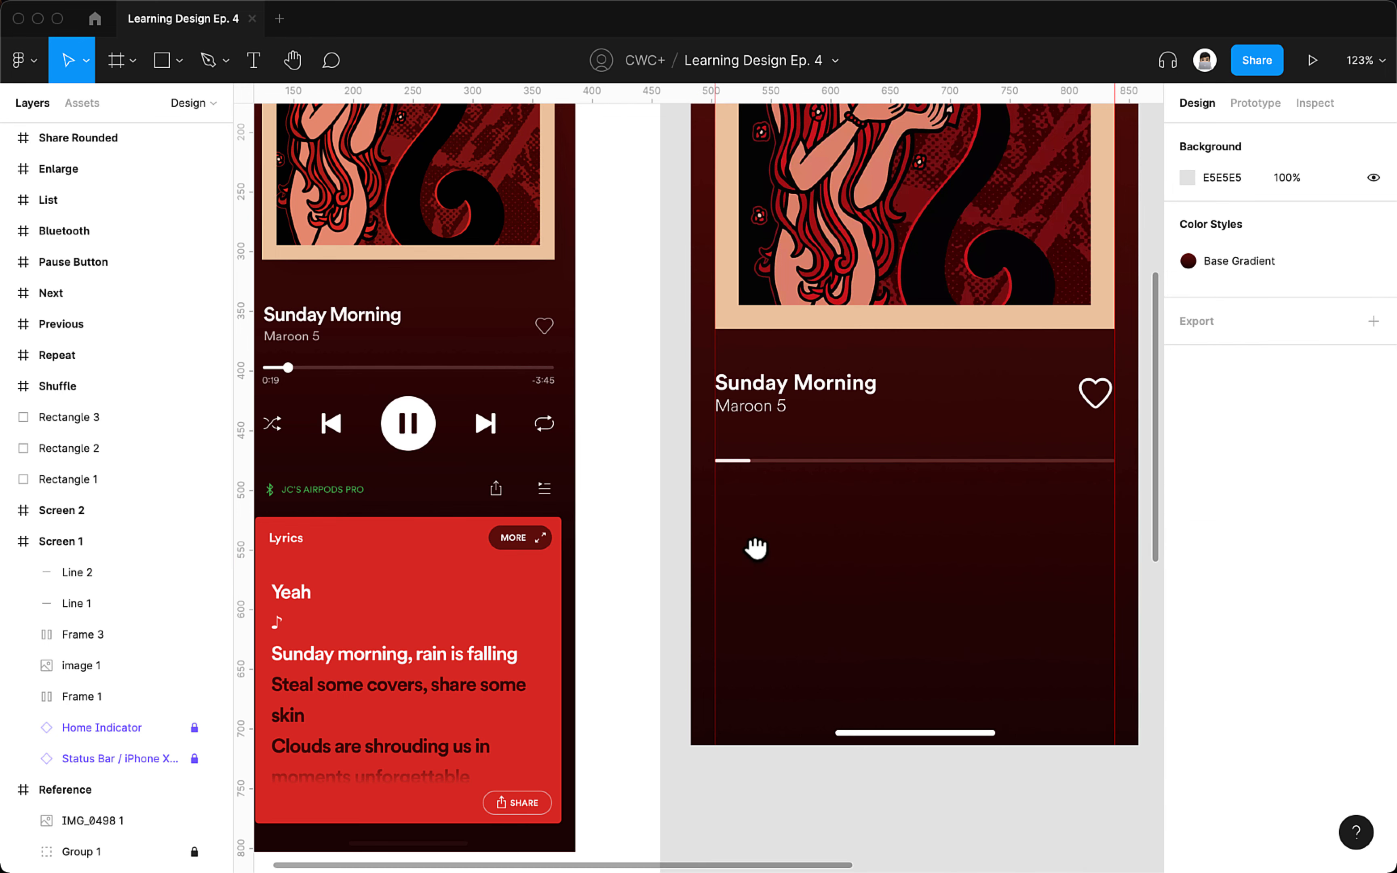
pyautogui.hscroll(2, 749, 531)
pyautogui.click(717, 461)
pyautogui.scroll(-2, 717, 473)
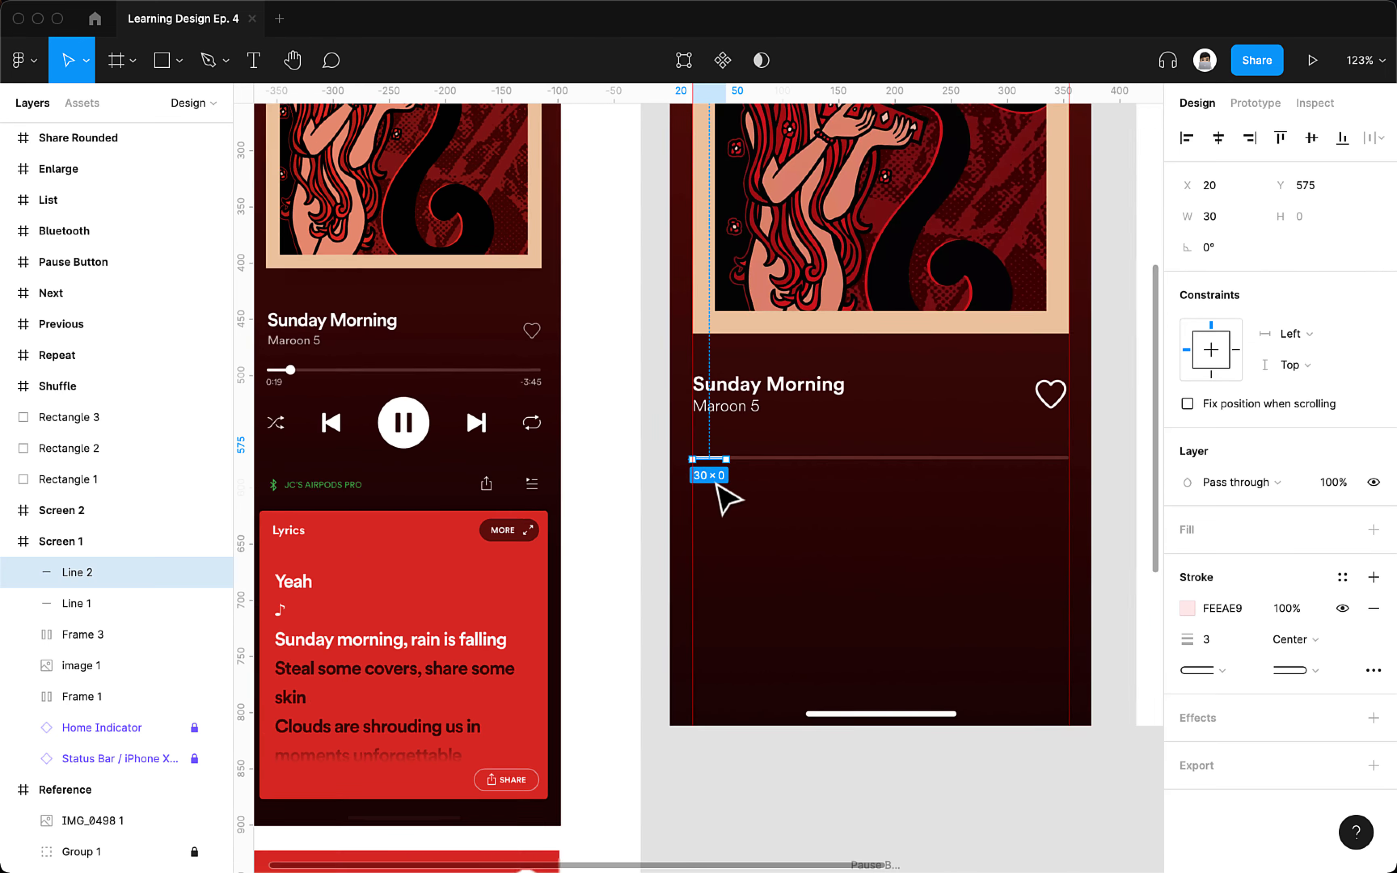
# - Draw a circle about 32 × 32 just below the progress line
pyautogui.click(744, 493)
pyautogui.press('o')
pyautogui.moveTo(758, 482); pyautogui.dragTo(791, 515)
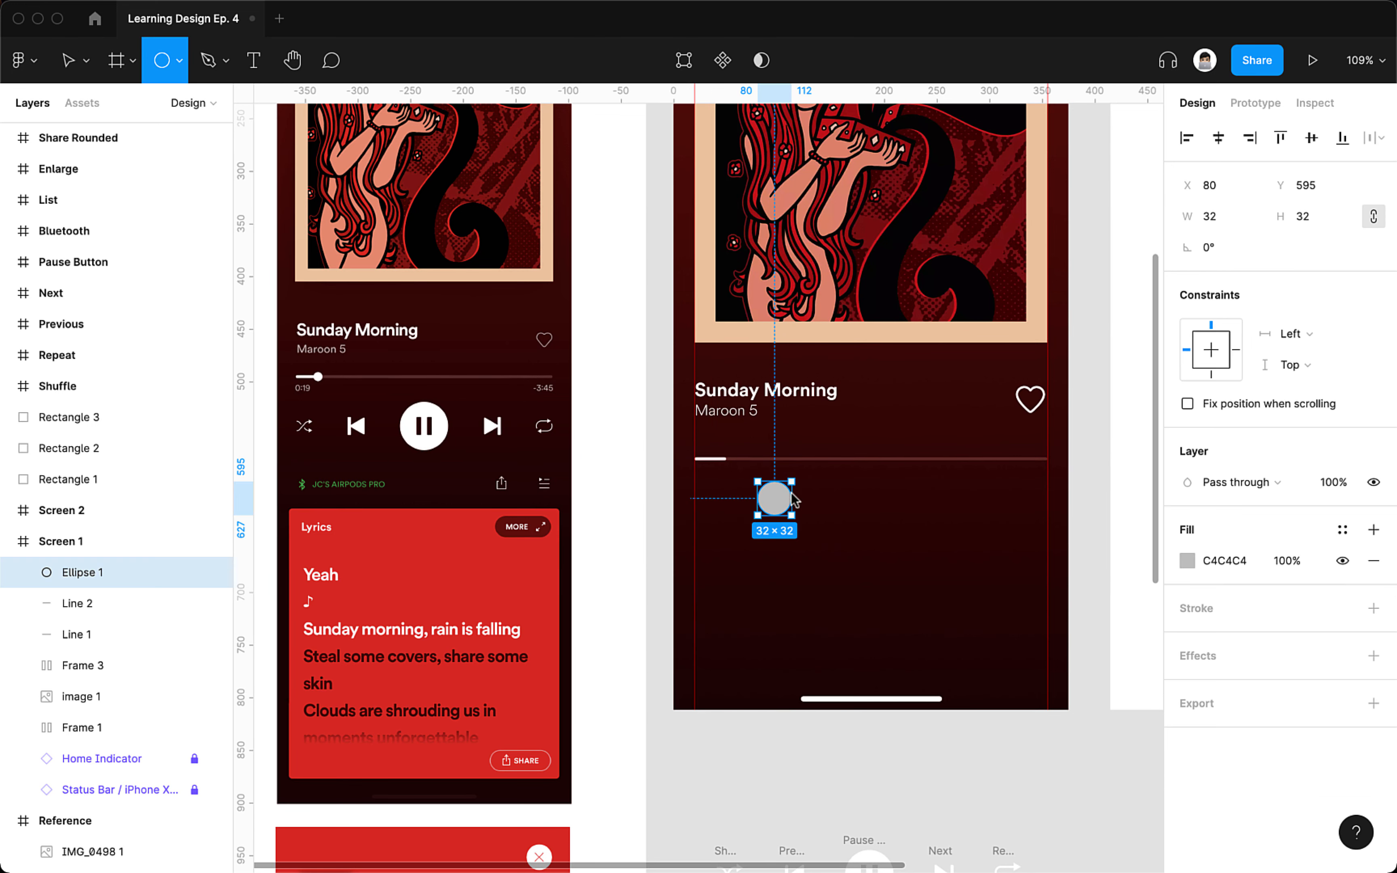
pyautogui.click(885, 555)
pyautogui.click(773, 497)
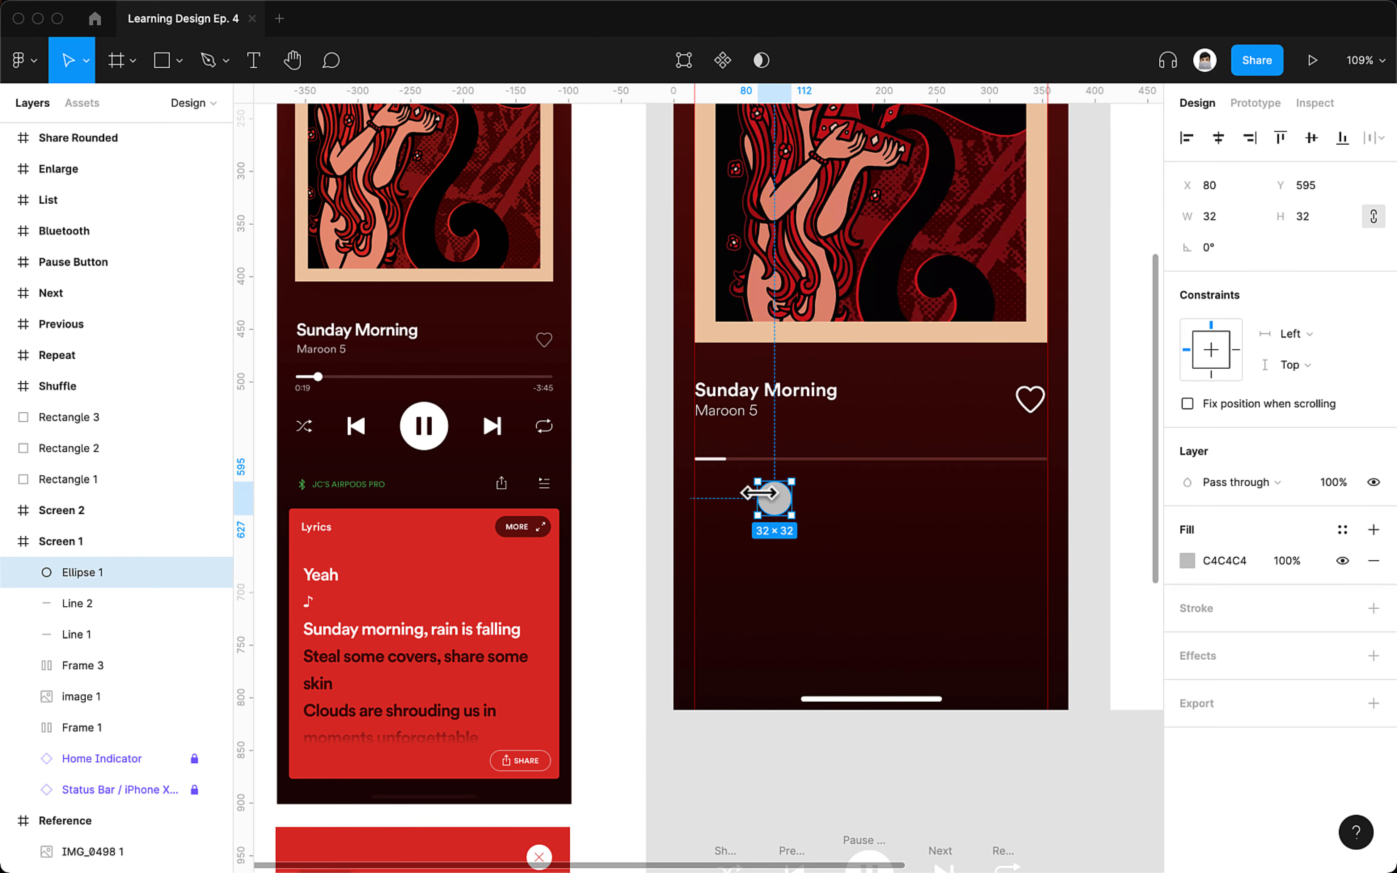
# - Fill the circle with the short line's pale pink, FEEAE9, sampled with the eyedropper
pyautogui.click(1342, 530)
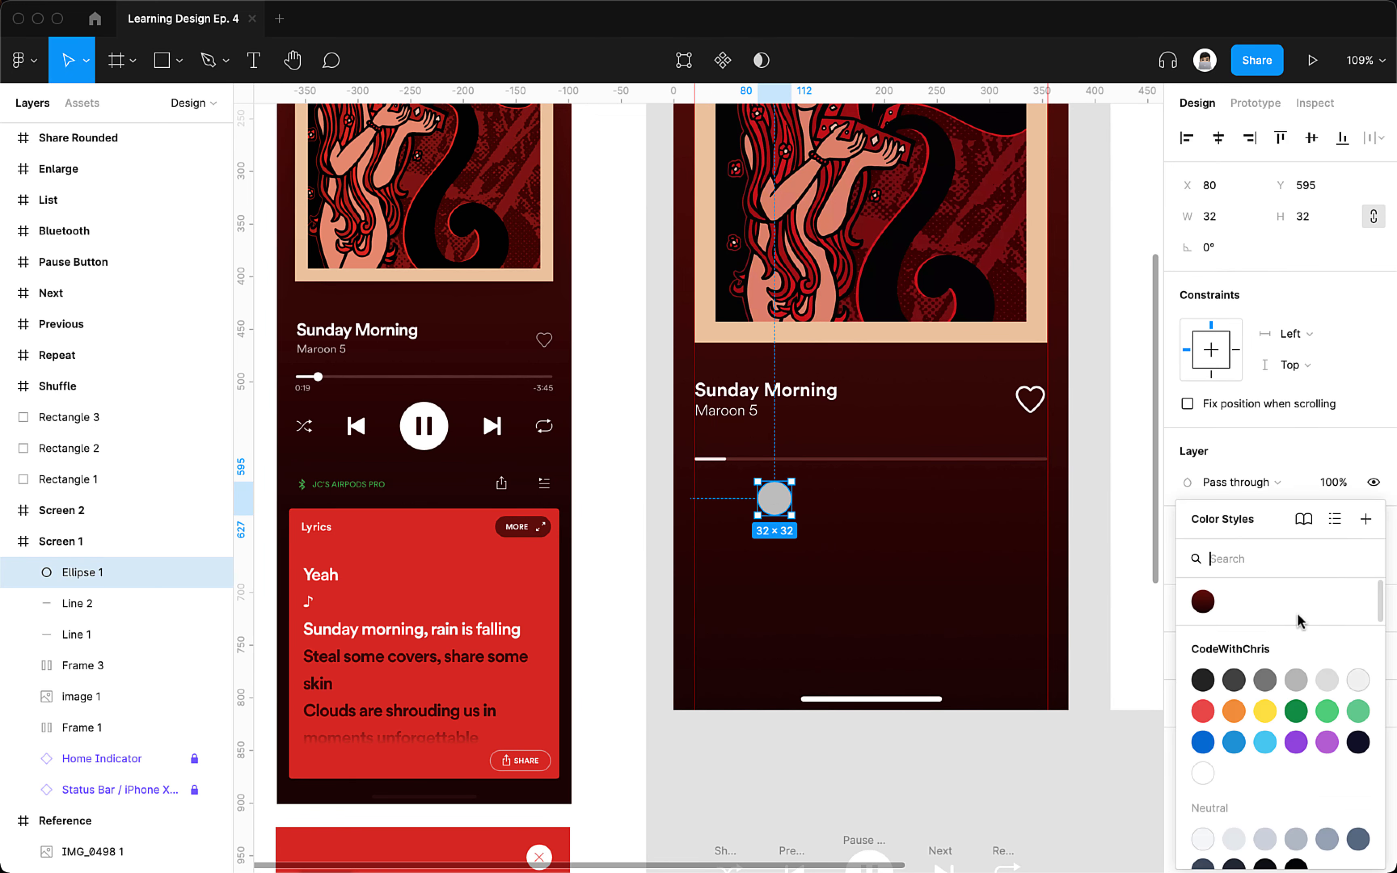
pyautogui.click(1276, 455)
pyautogui.click(1187, 561)
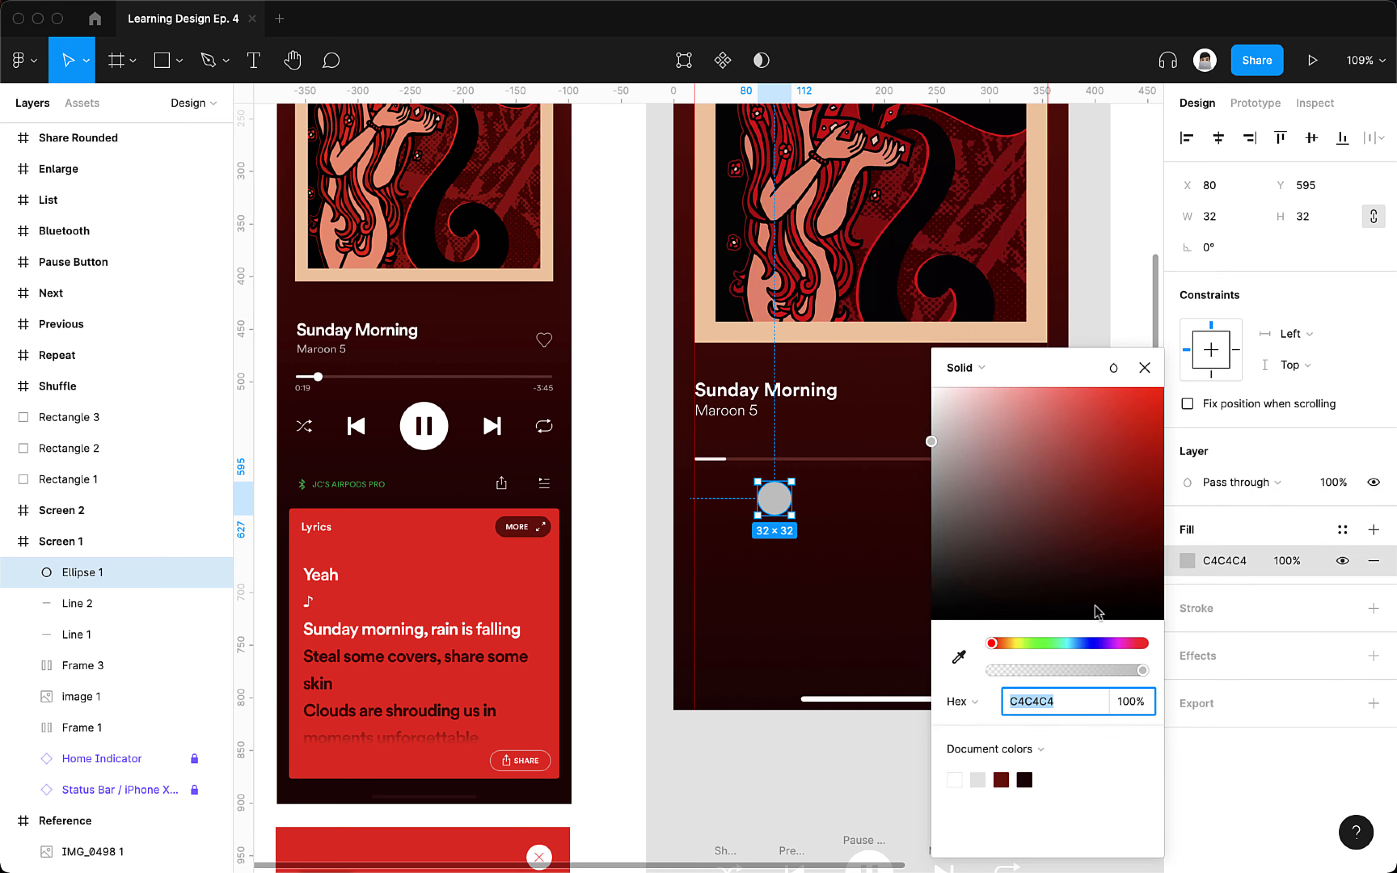
pyautogui.click(959, 656)
pyautogui.scroll(10, 736, 399)
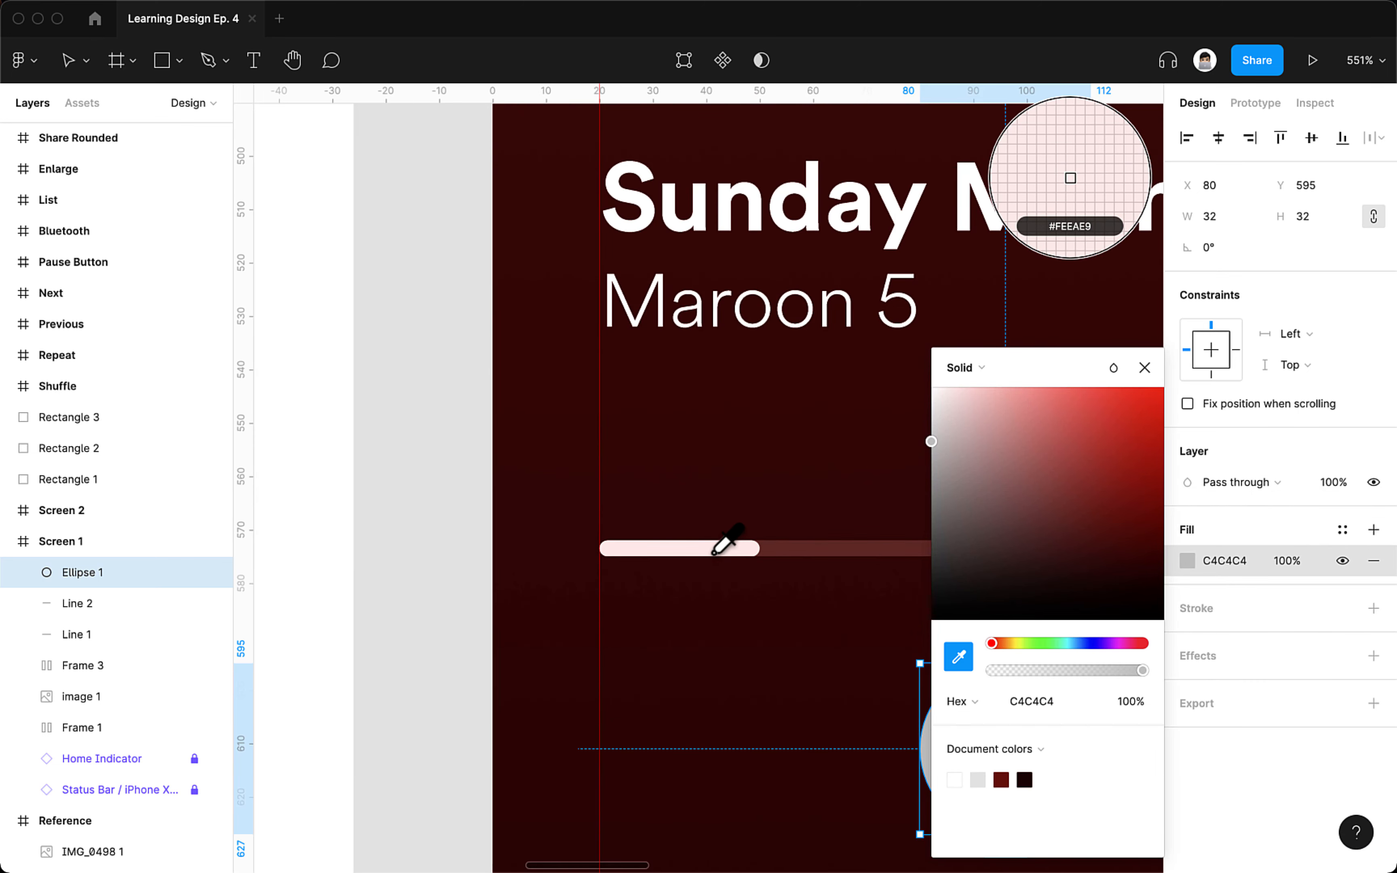
pyautogui.click(714, 555)
# - Move the circle onto the end of the short line, centered vertically on it at X 37, Y 557
pyautogui.click(705, 642)
pyautogui.scroll(-2, 703, 641)
pyautogui.moveTo(954, 725); pyautogui.dragTo(786, 576)
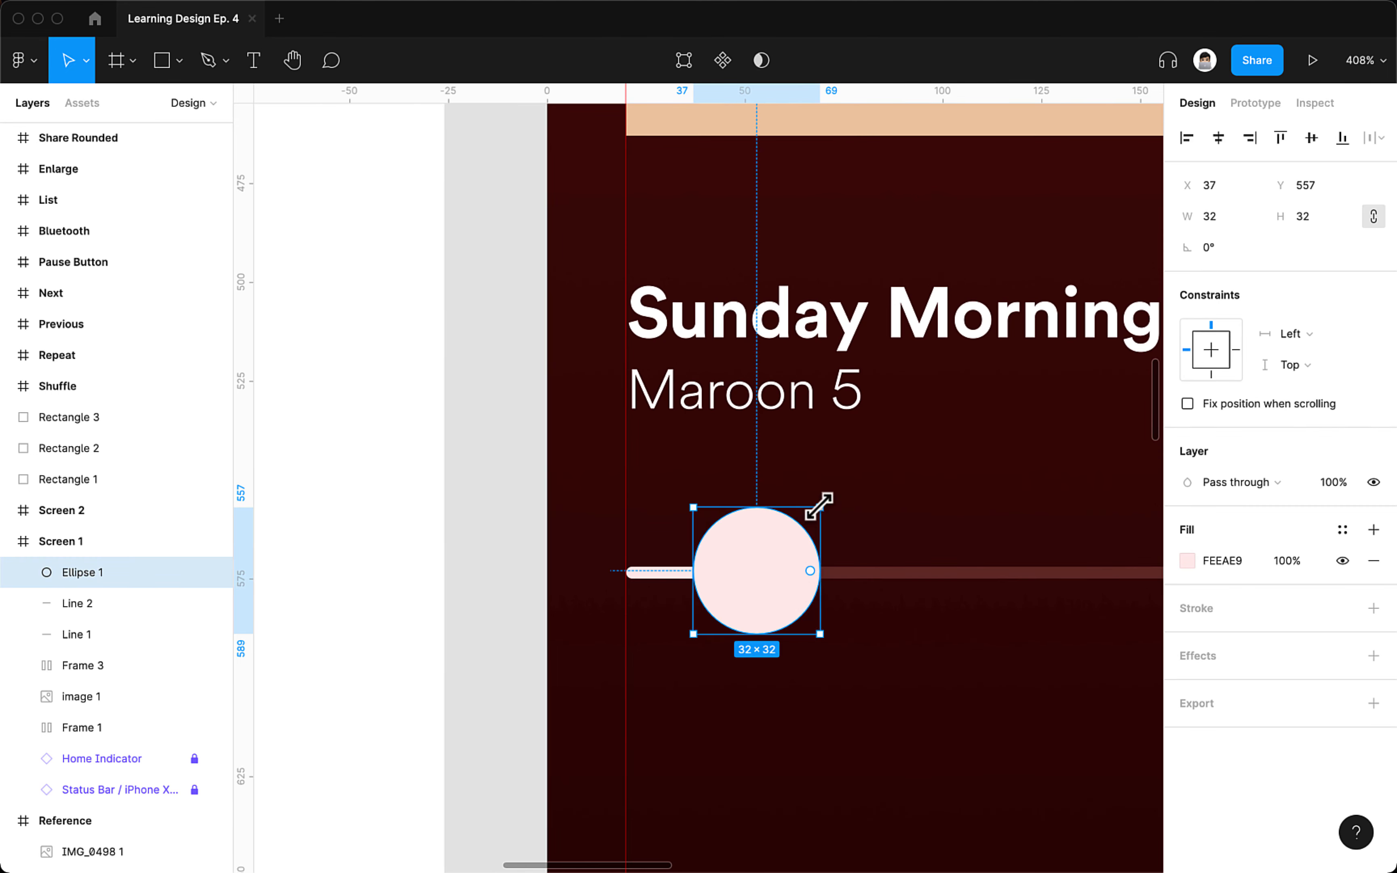
# - Resize the knob circle to 16 × 16 and centre it vertically on the progress line at the short line's end
pyautogui.write('16')
pyautogui.press('Return')
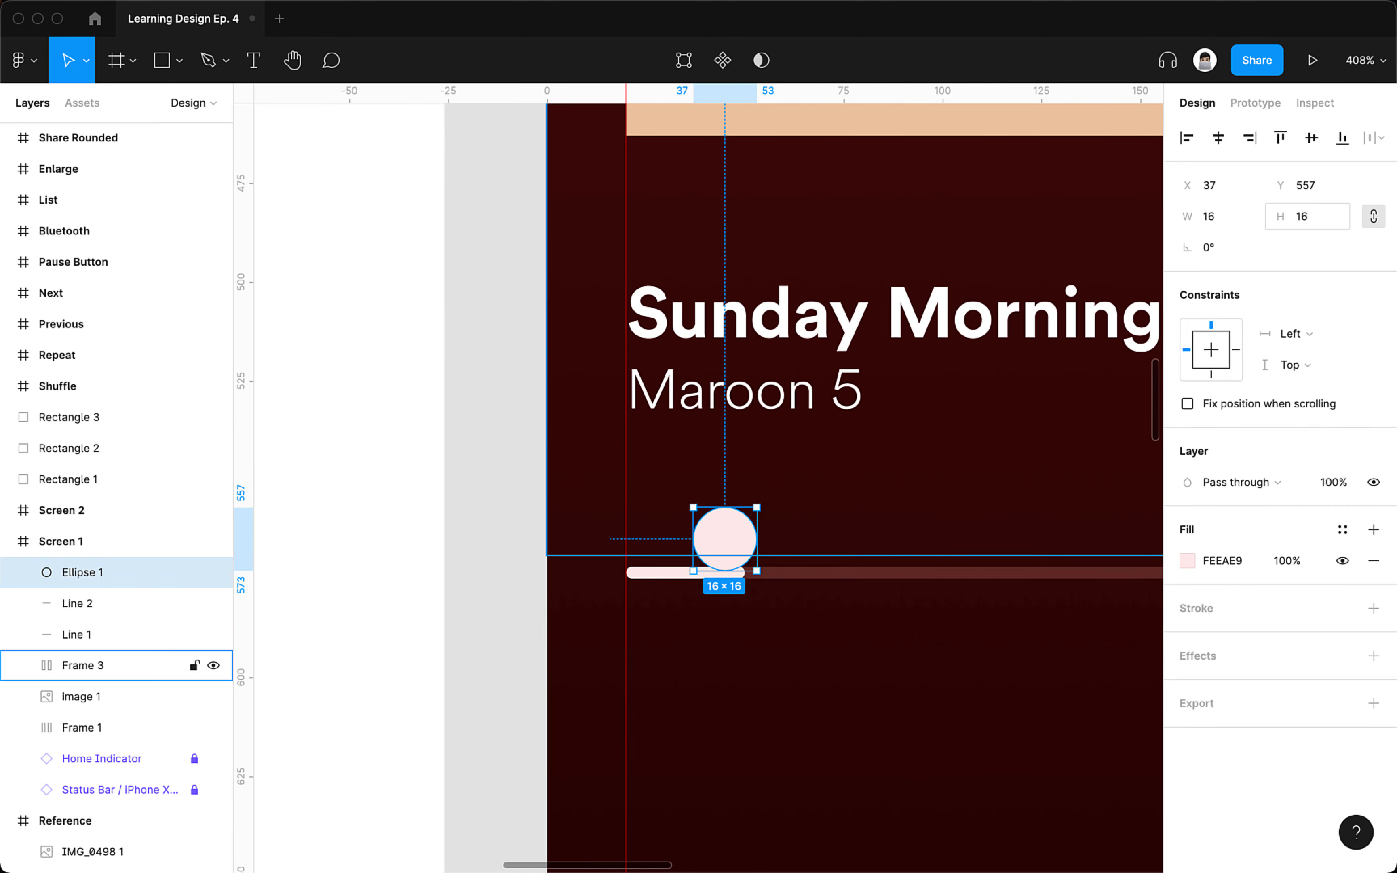
pyautogui.moveTo(756, 537); pyautogui.dragTo(757, 580)
pyautogui.keyDown('shift'); pyautogui.click(693, 574); pyautogui.keyUp('shift')
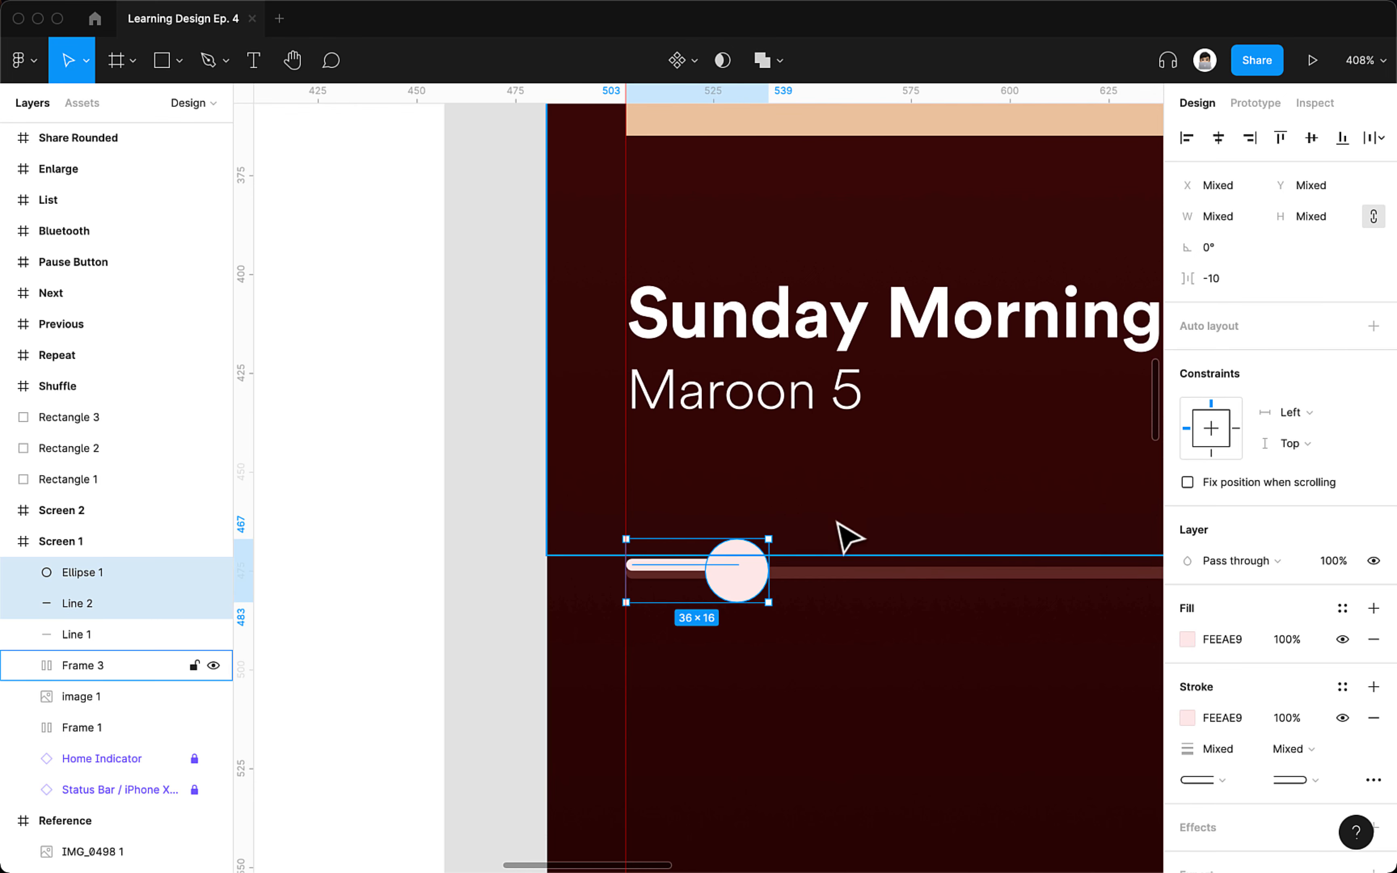
pyautogui.click(773, 548)
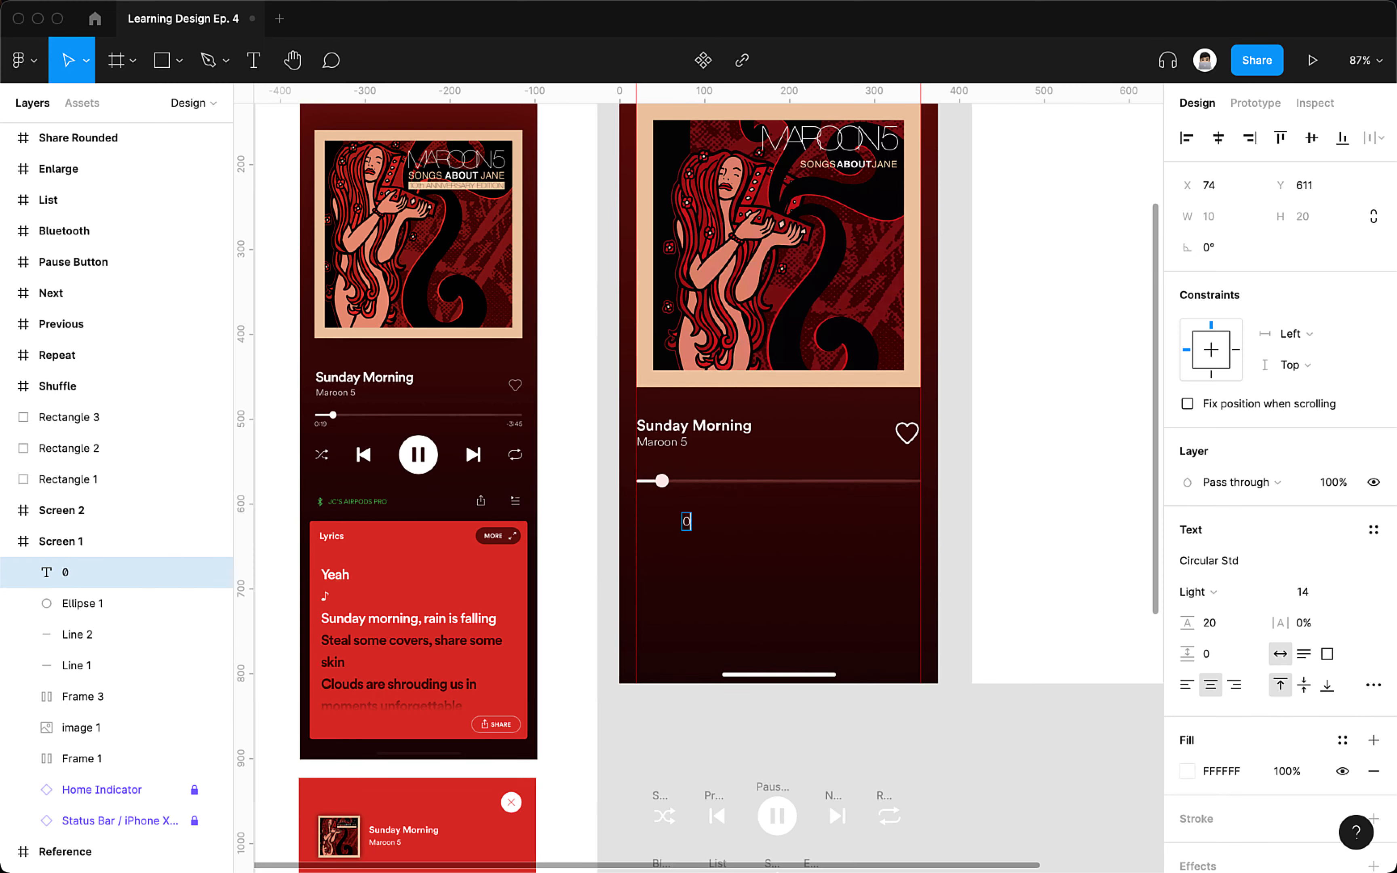
# - Add time labels below the progress bar, 0:19 at its start and a duplicate reading -3:45 at its end
pyautogui.press('Escape')
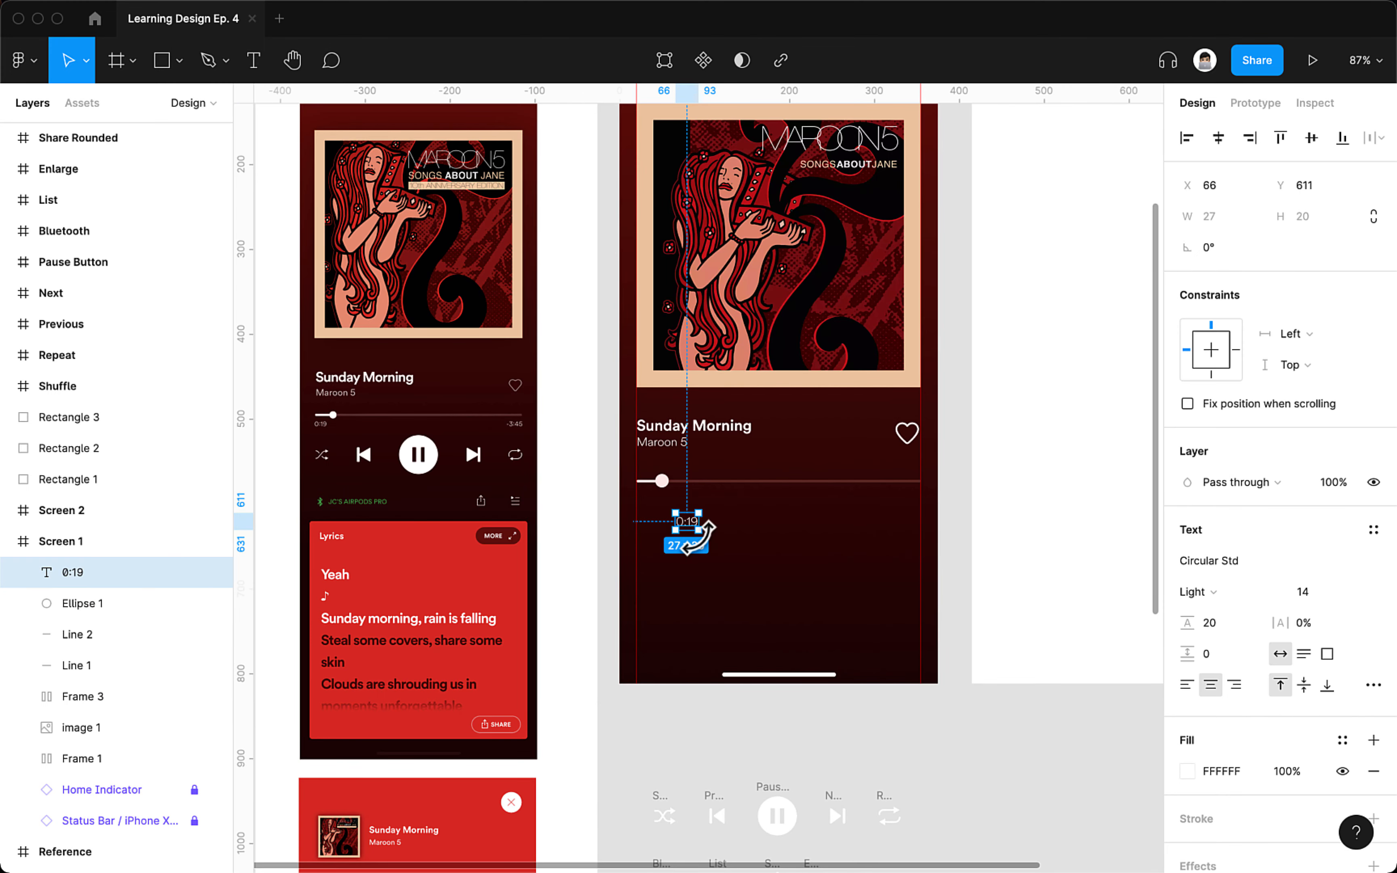
pyautogui.scroll(5, 700, 537)
pyautogui.moveTo(676, 517); pyautogui.dragTo(844, 483)
pyautogui.scroll(-5, 564, 467)
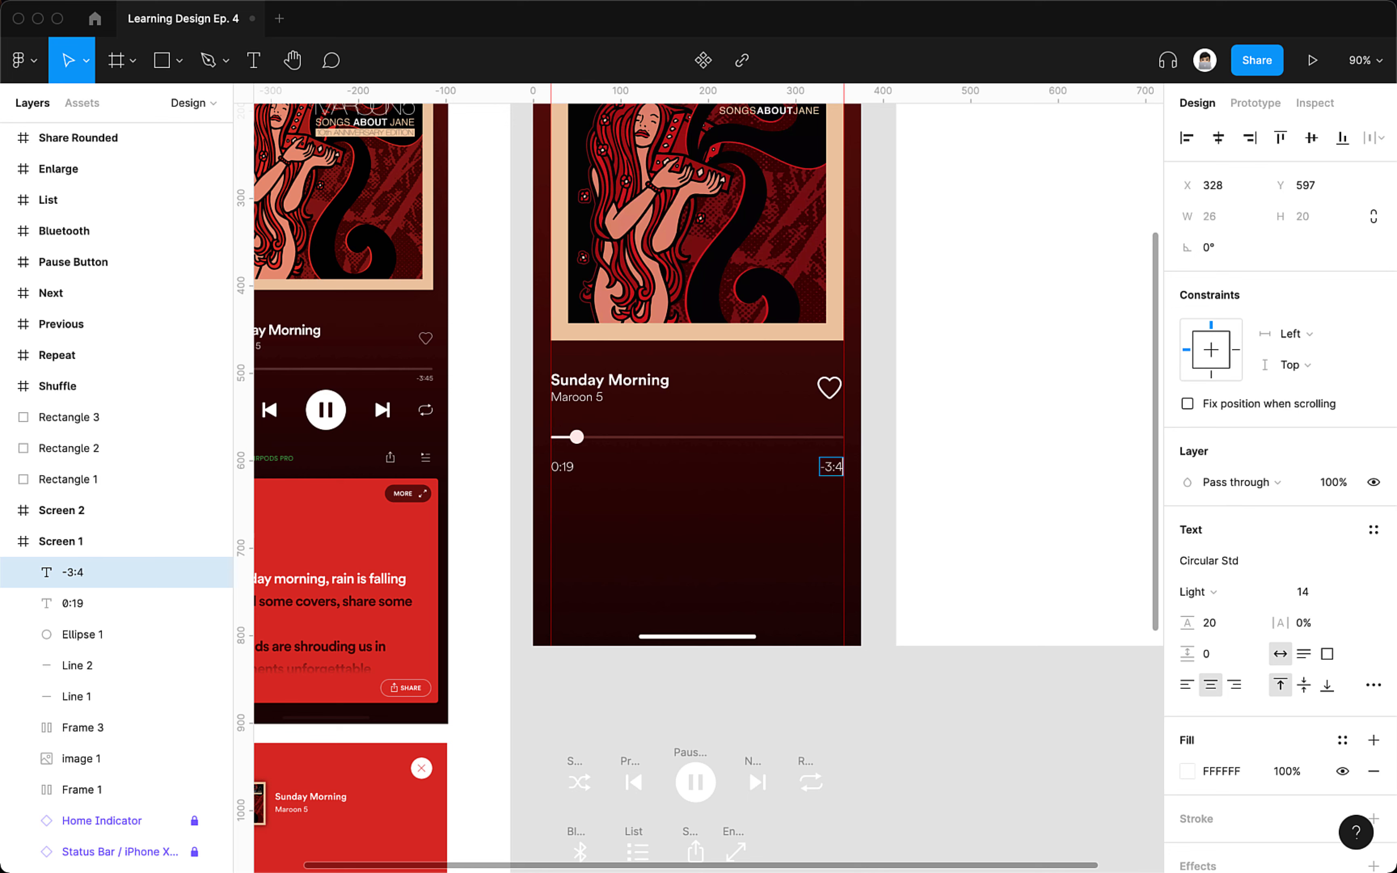
pyautogui.click(827, 489)
pyautogui.click(810, 484)
# - Move both time labels up closer to the progress bar, at Y 587
pyautogui.moveTo(822, 468); pyautogui.dragTo(820, 461)
pyautogui.moveTo(566, 469); pyautogui.dragTo(566, 460)
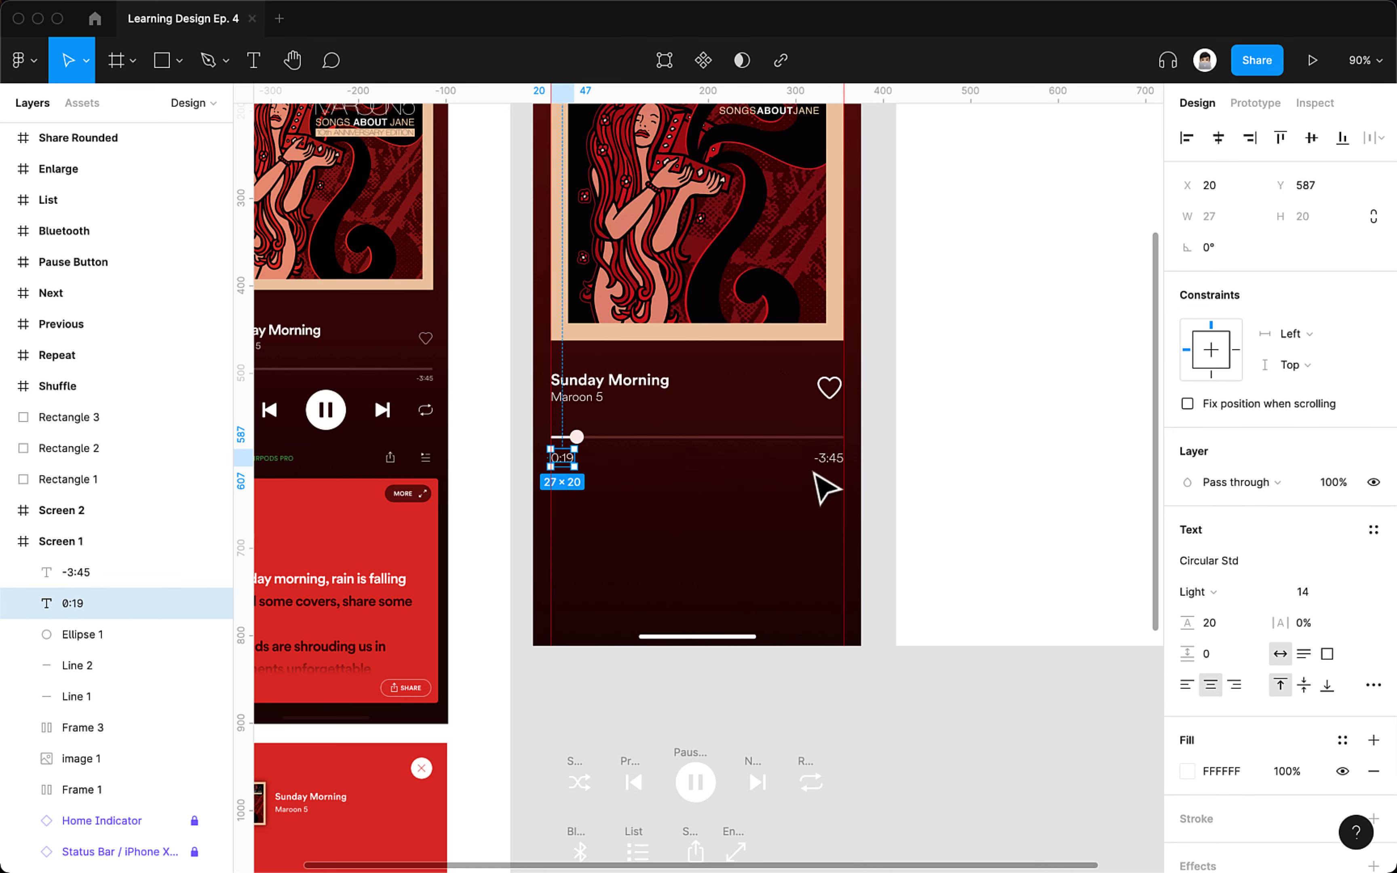
pyautogui.click(824, 462)
pyautogui.click(566, 460)
pyautogui.keyDown('shift'); pyautogui.click(827, 462); pyautogui.keyUp('shift')
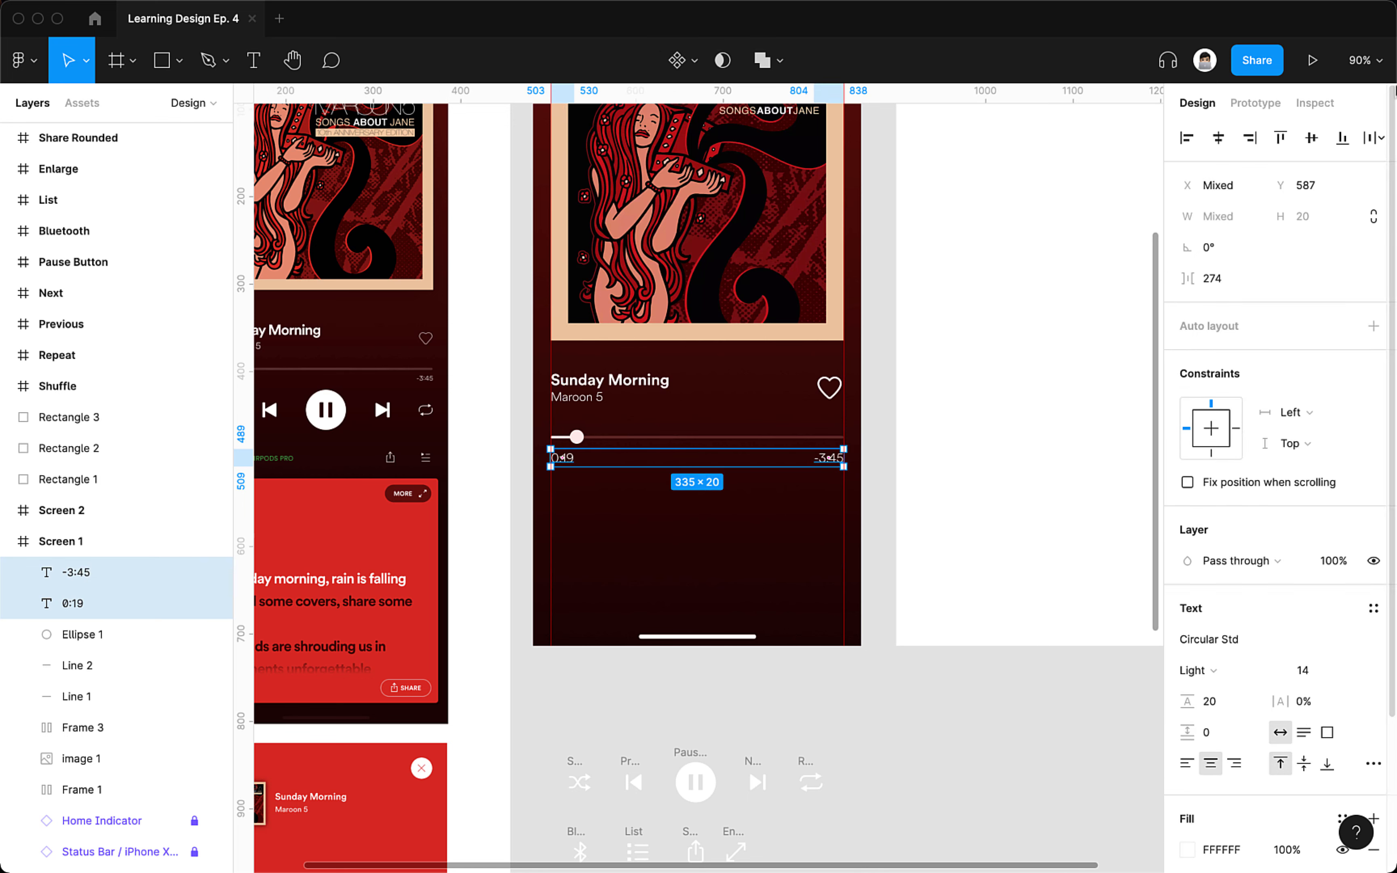
pyautogui.click(630, 488)
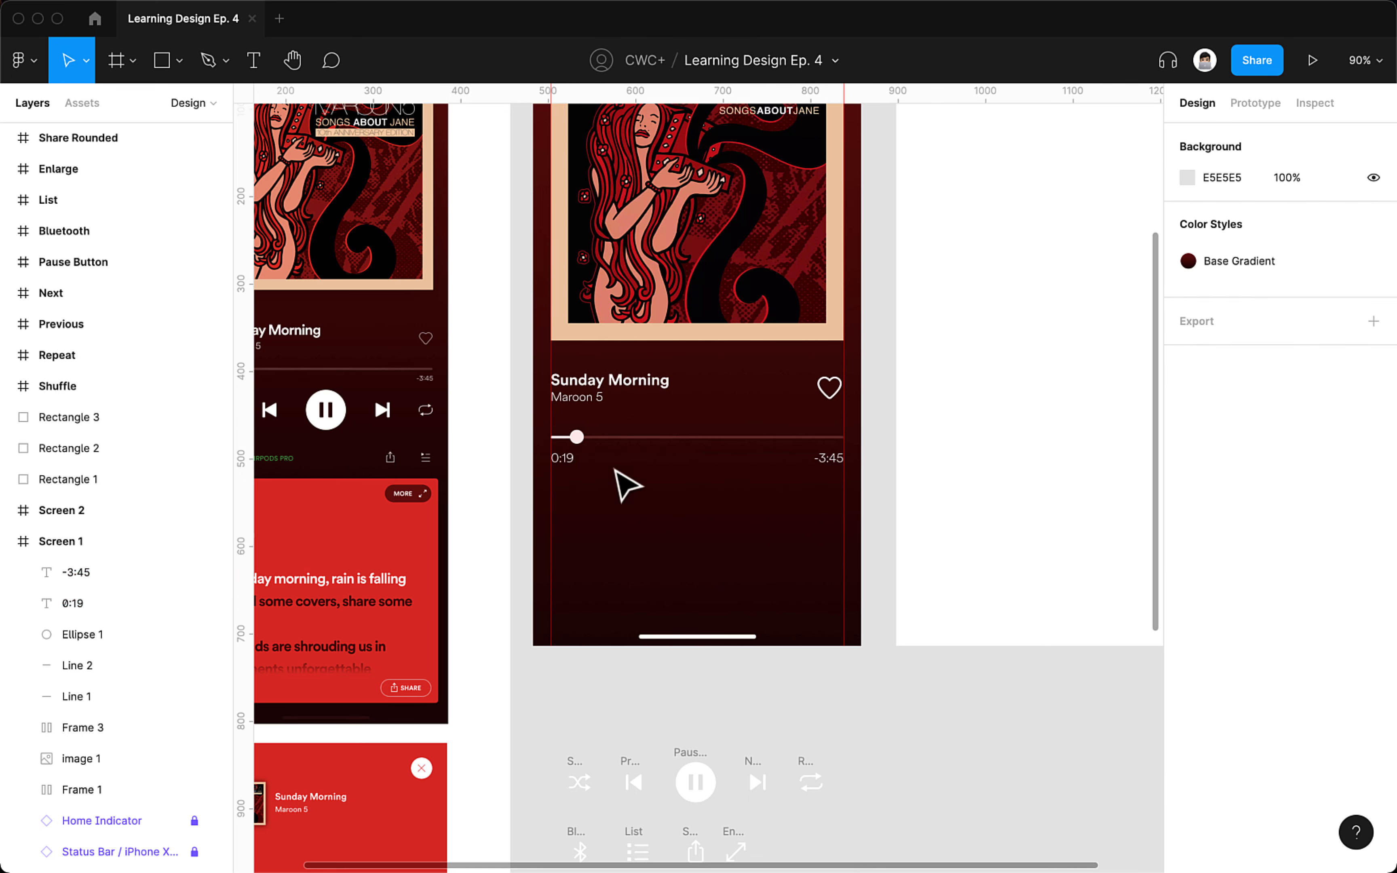
# - Wrap the knob circle, the short line and the full progress line together in one frame
pyautogui.click(582, 439)
pyautogui.scroll(5, 583, 439)
pyautogui.keyDown('shift'); pyautogui.click(607, 441); pyautogui.keyUp('shift')
pyautogui.keyDown('shift'); pyautogui.click(520, 440); pyautogui.keyUp('shift')
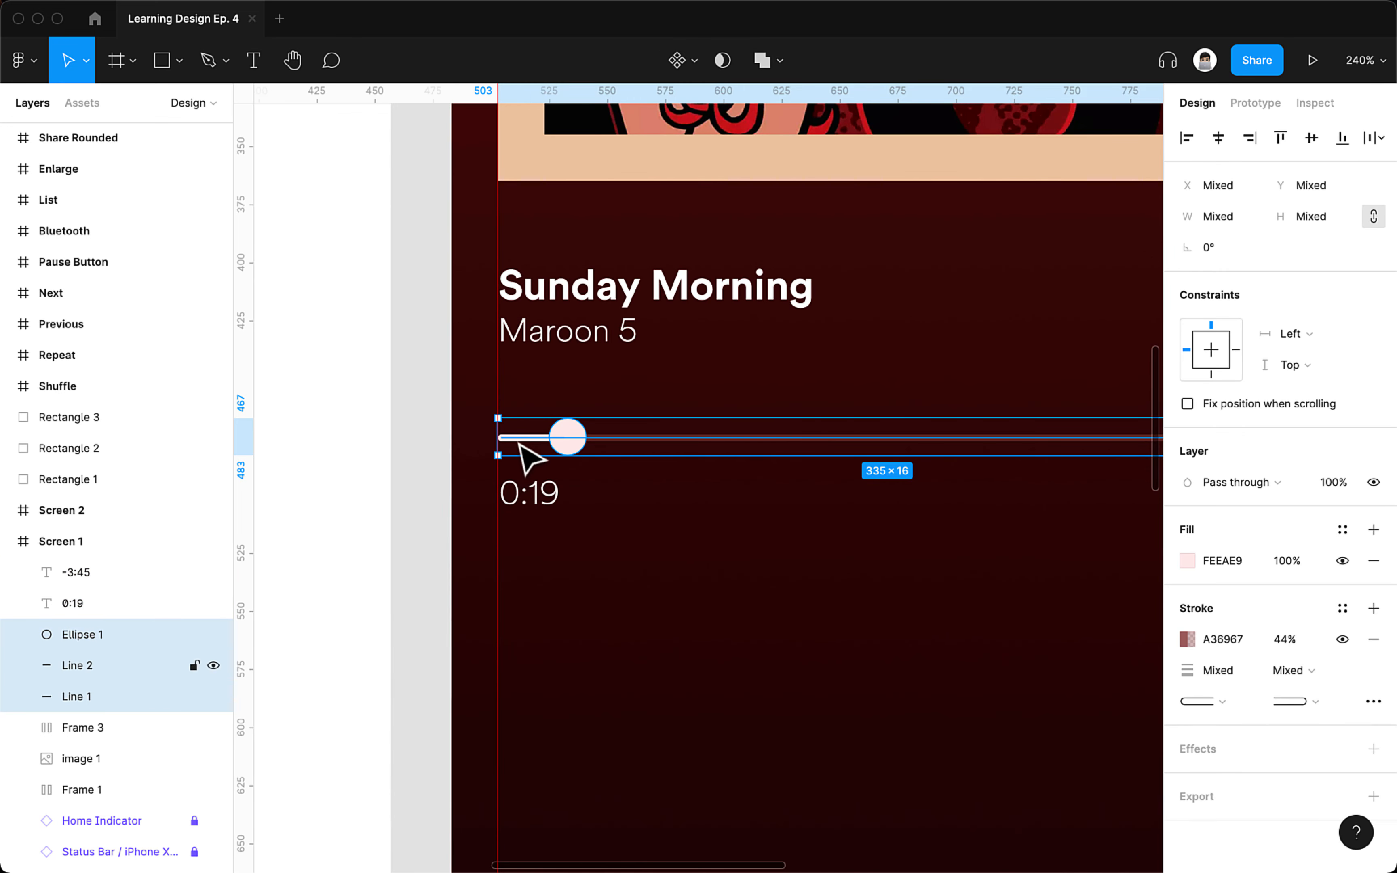
pyautogui.press('super+e')
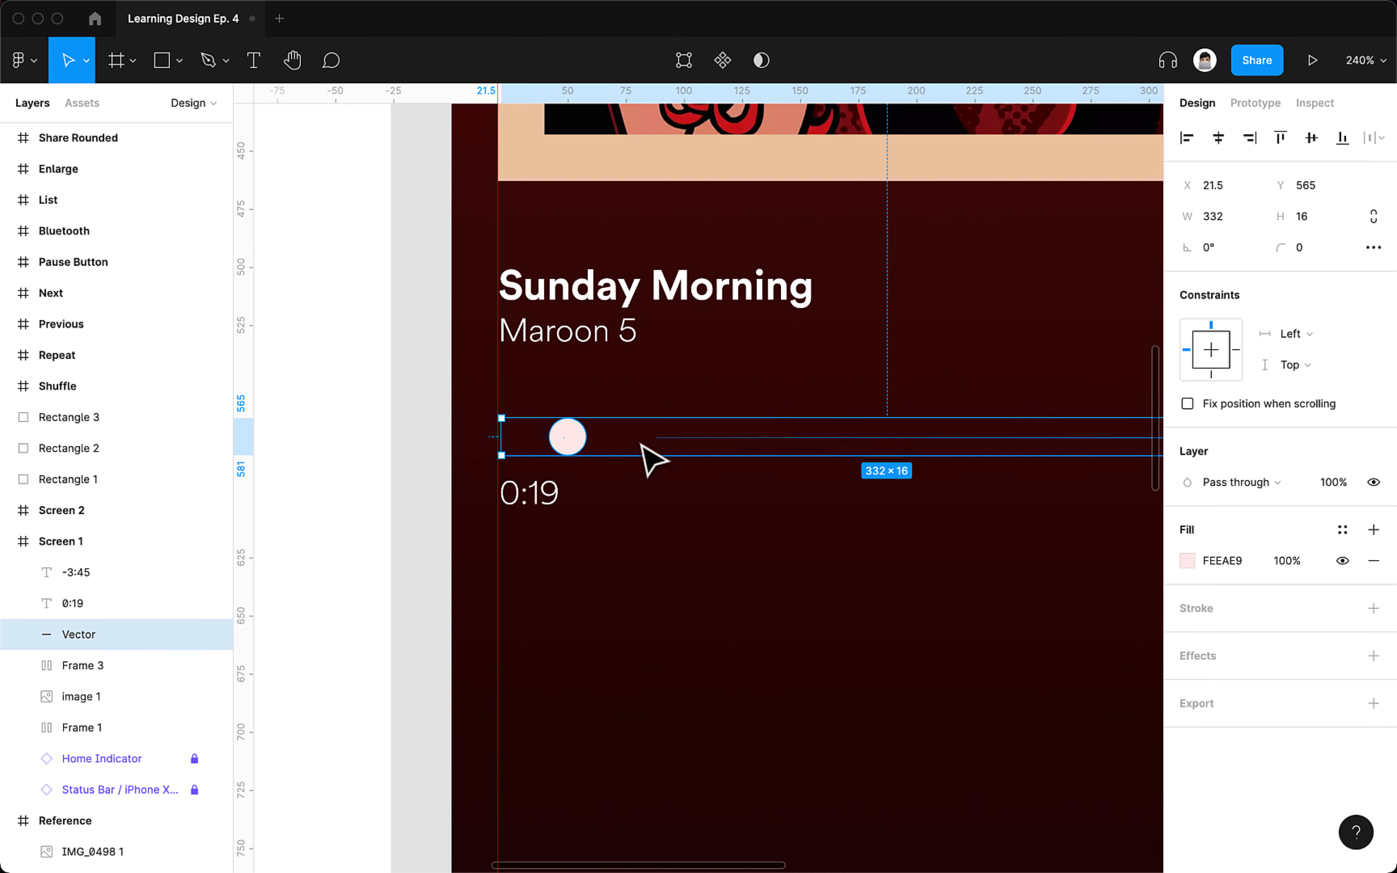
pyautogui.press('super+z')
pyautogui.rightClick(644, 447)
pyautogui.click(693, 567)
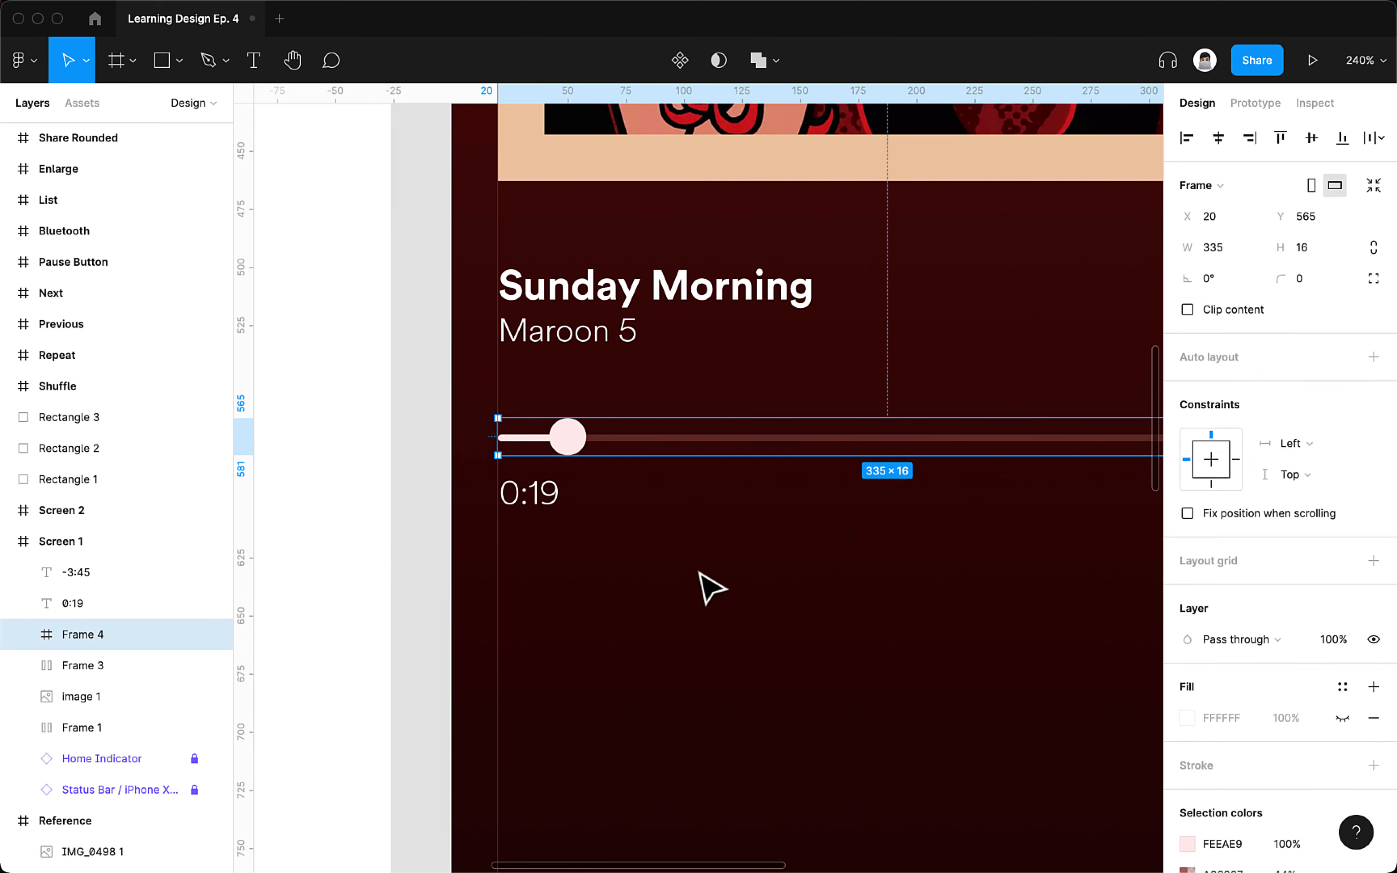
pyautogui.click(716, 594)
pyautogui.scroll(-3, 686, 549)
pyautogui.click(659, 479)
pyautogui.moveTo(659, 479); pyautogui.dragTo(660, 472)
pyautogui.press('super+z')
# - Set the bottom padding of the song title and heart row to 24
pyautogui.click(697, 436)
pyautogui.scroll(-5, 697, 437)
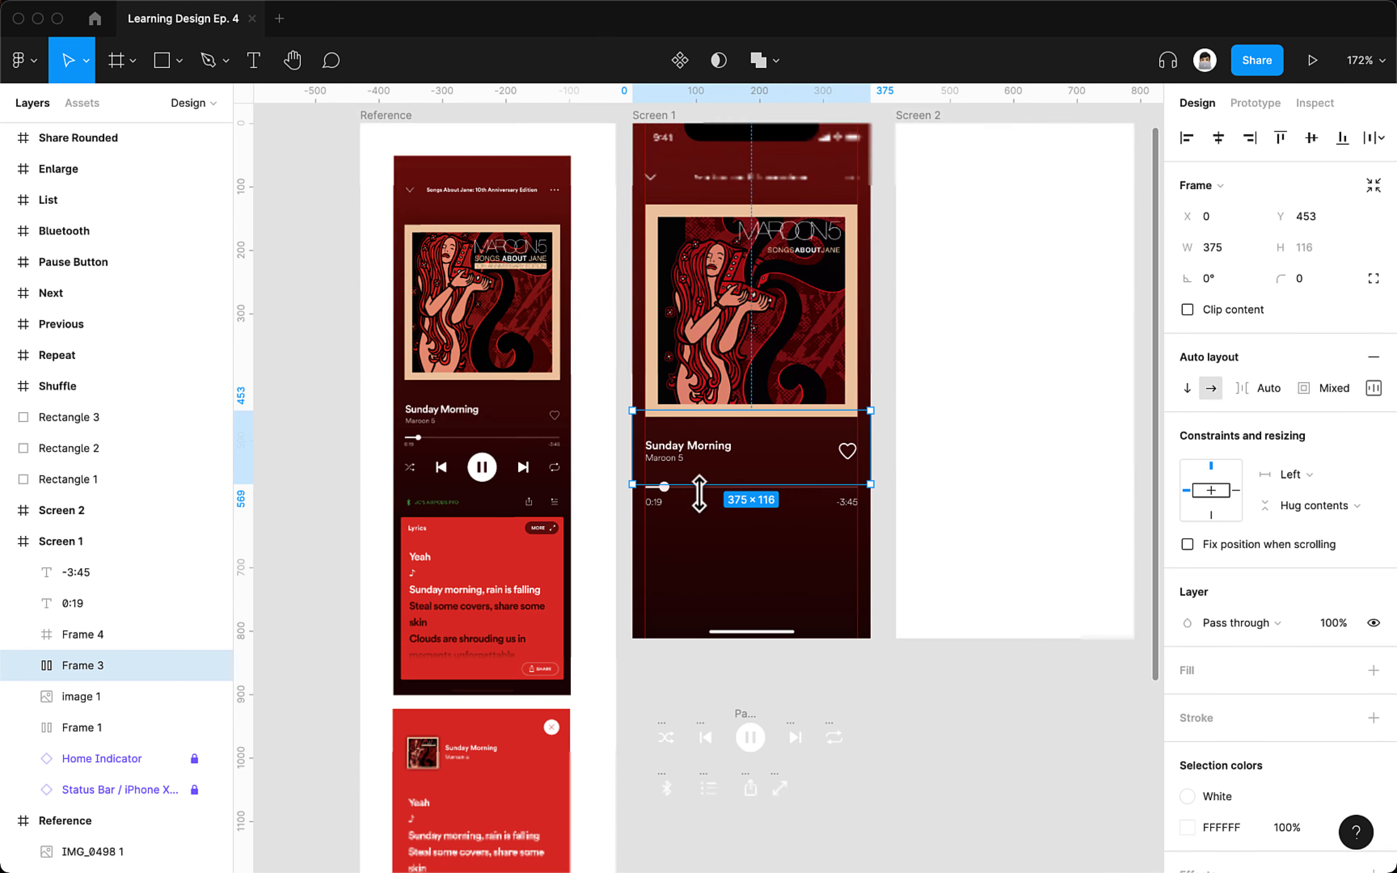
pyautogui.click(1376, 395)
pyautogui.write('24')
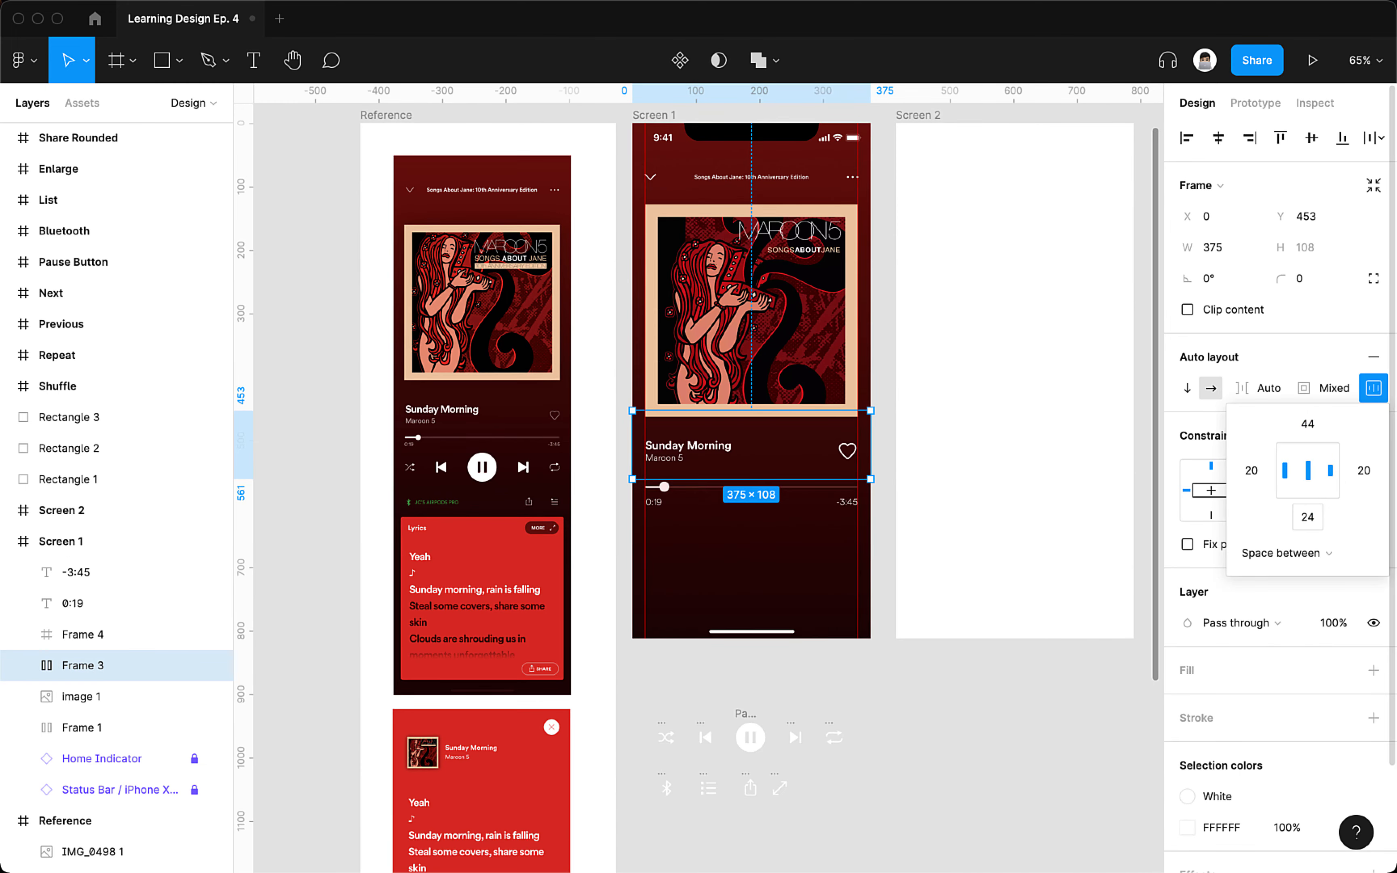
pyautogui.press('Return')
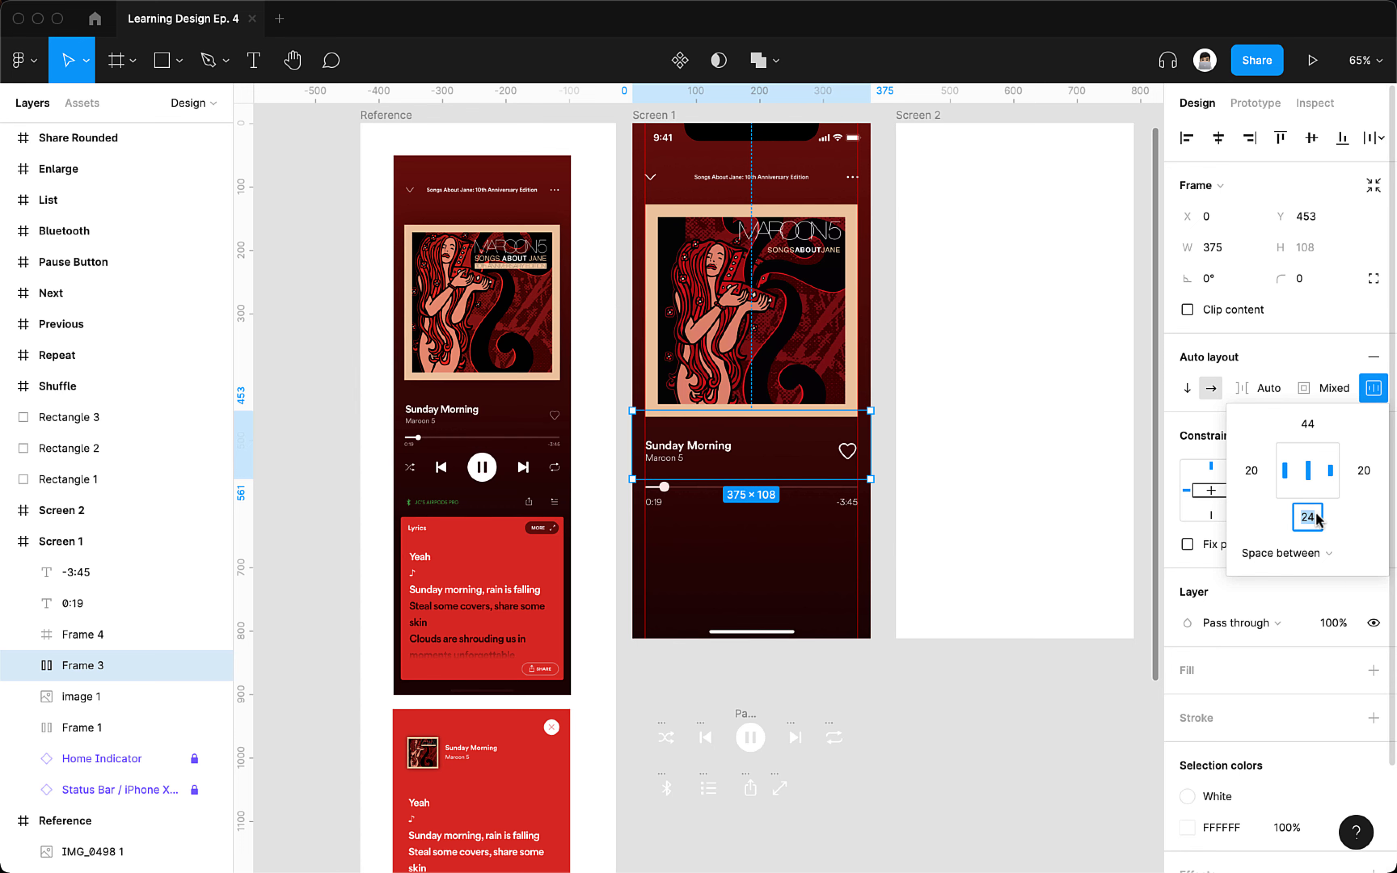
pyautogui.press('Return')
pyautogui.click(715, 515)
# - Move the progress bar frame up closer to the song title row
pyautogui.scroll(5, 694, 488)
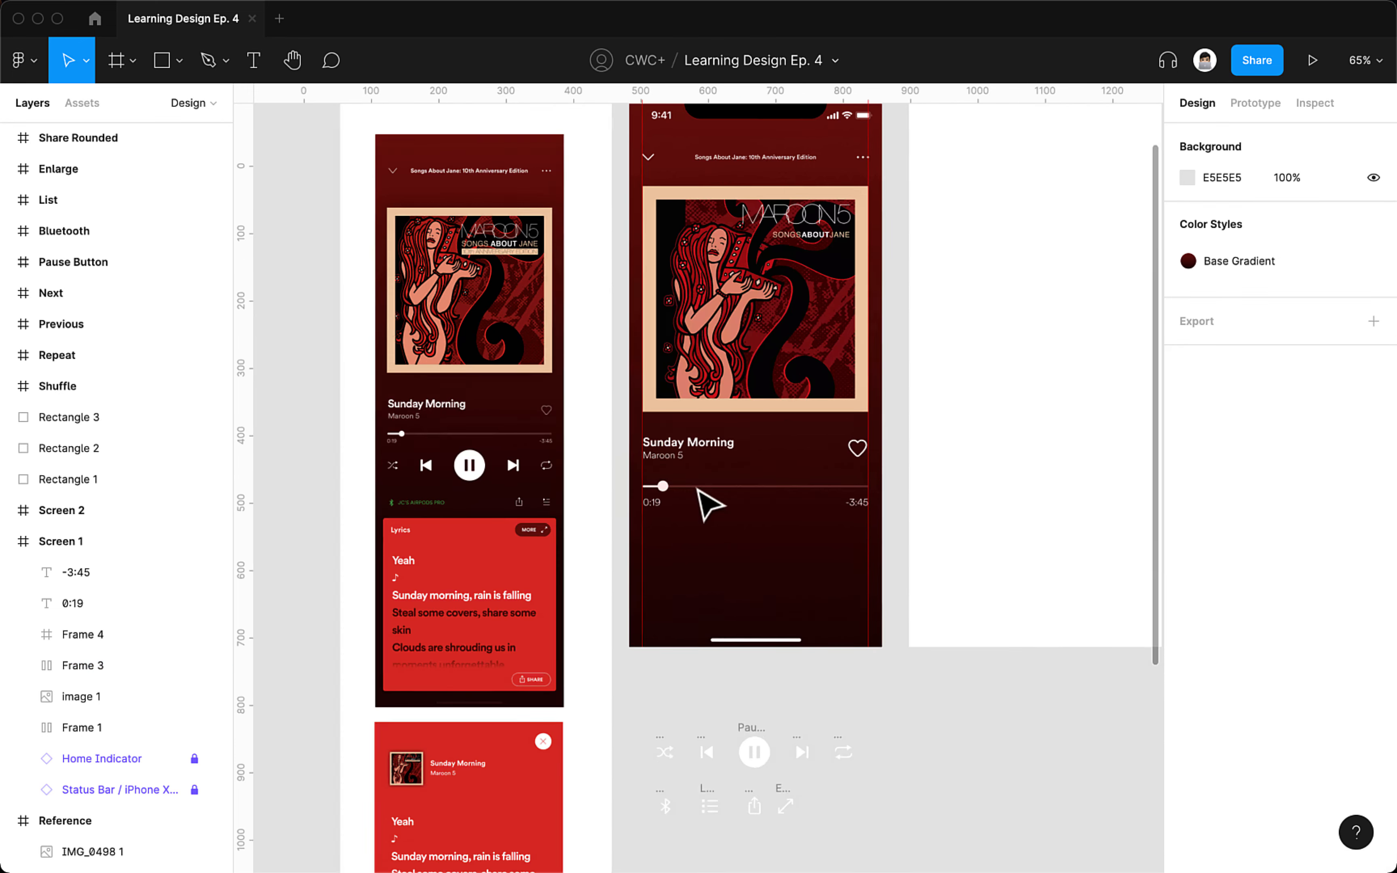
pyautogui.moveTo(647, 492)
pyautogui.mouseDown()
pyautogui.moveTo(650, 470)
pyautogui.moveTo(661, 498)
pyautogui.moveTo(648, 478)
pyautogui.mouseUp()
pyautogui.click(692, 431)
pyautogui.click(692, 525)
# - Move both time labels up together to Y 569, just under the progress bar
pyautogui.scroll(-6, 692, 525)
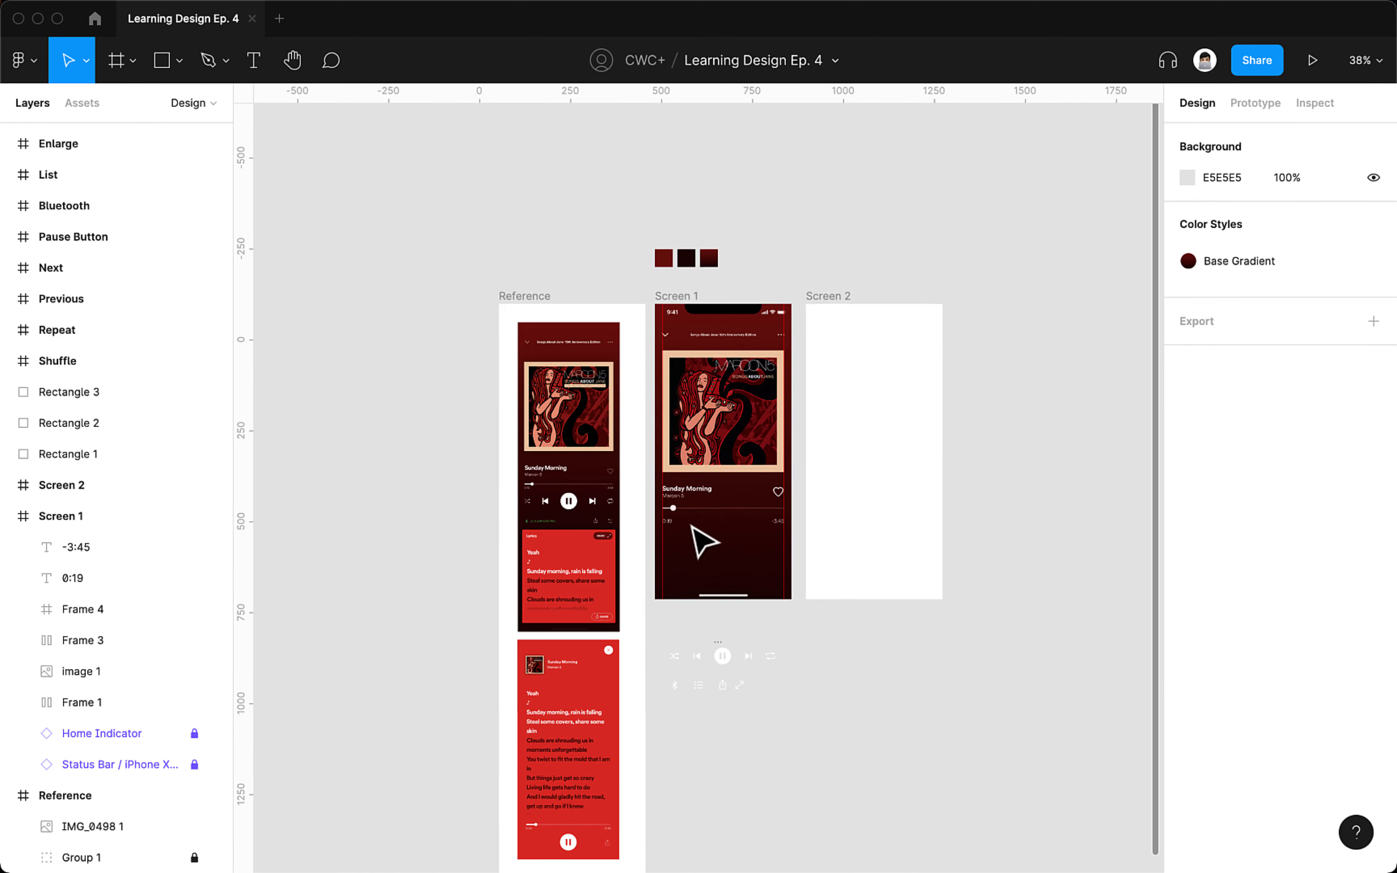
pyautogui.scroll(3, 690, 525)
pyautogui.scroll(4, 703, 543)
pyautogui.click(647, 520)
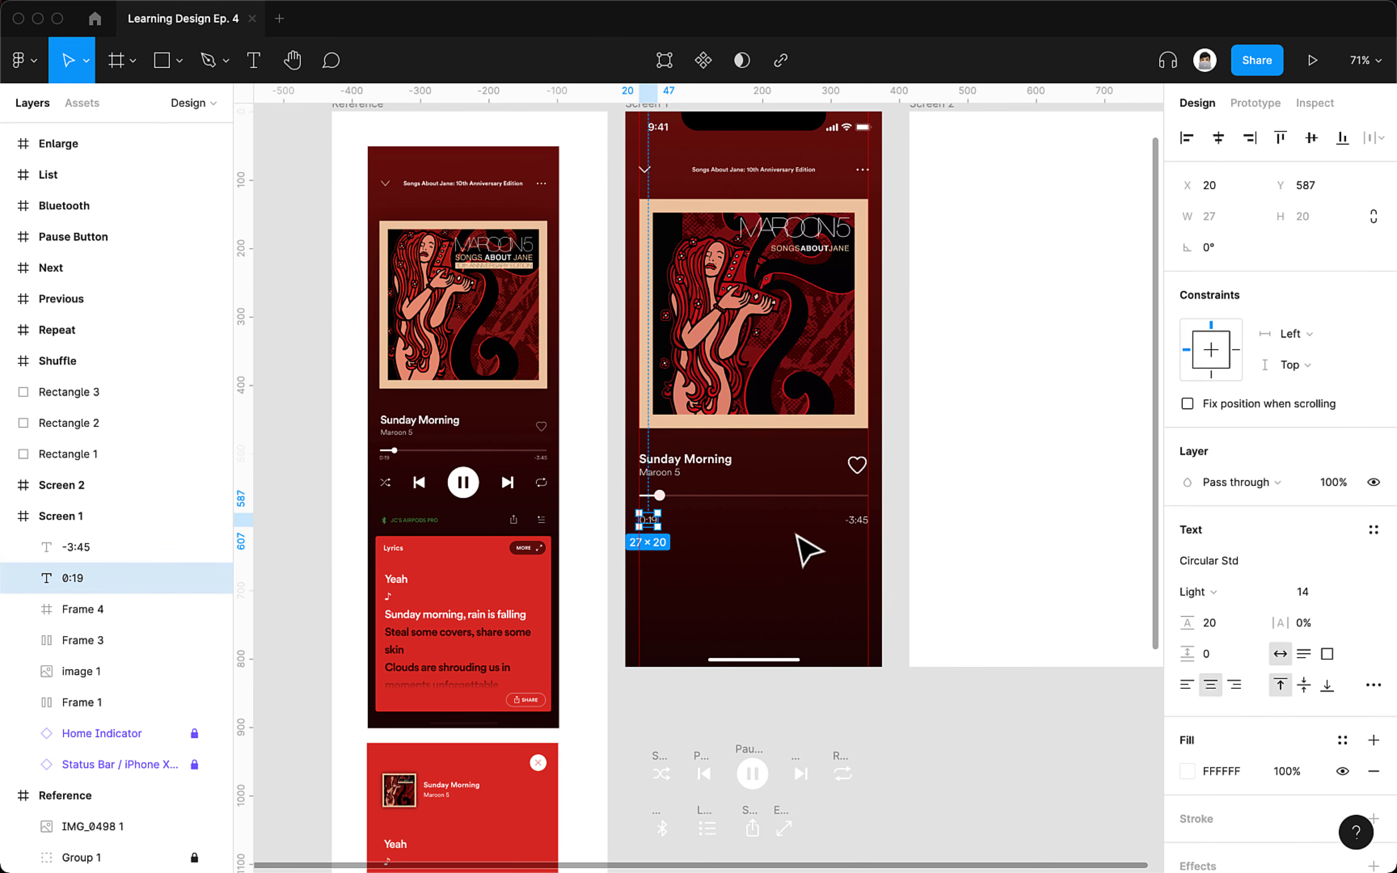
pyautogui.keyDown('shift'); pyautogui.click(856, 521); pyautogui.keyUp('shift')
pyautogui.scroll(5, 855, 529)
pyautogui.moveTo(710, 524); pyautogui.dragTo(710, 502)
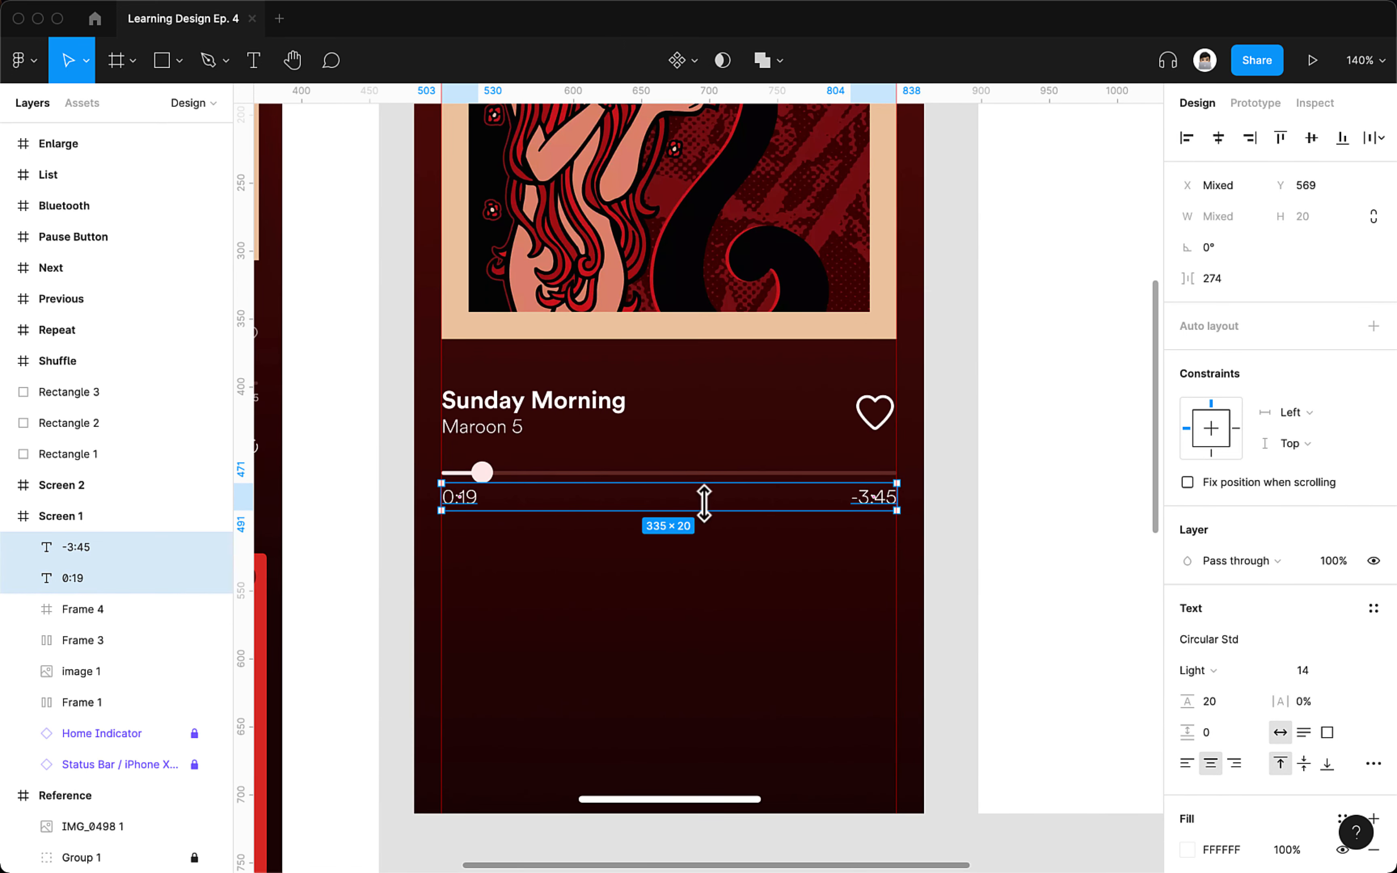
# - Reduce the font size of both time labels to 10
pyautogui.click(1338, 683)
pyautogui.click(1313, 624)
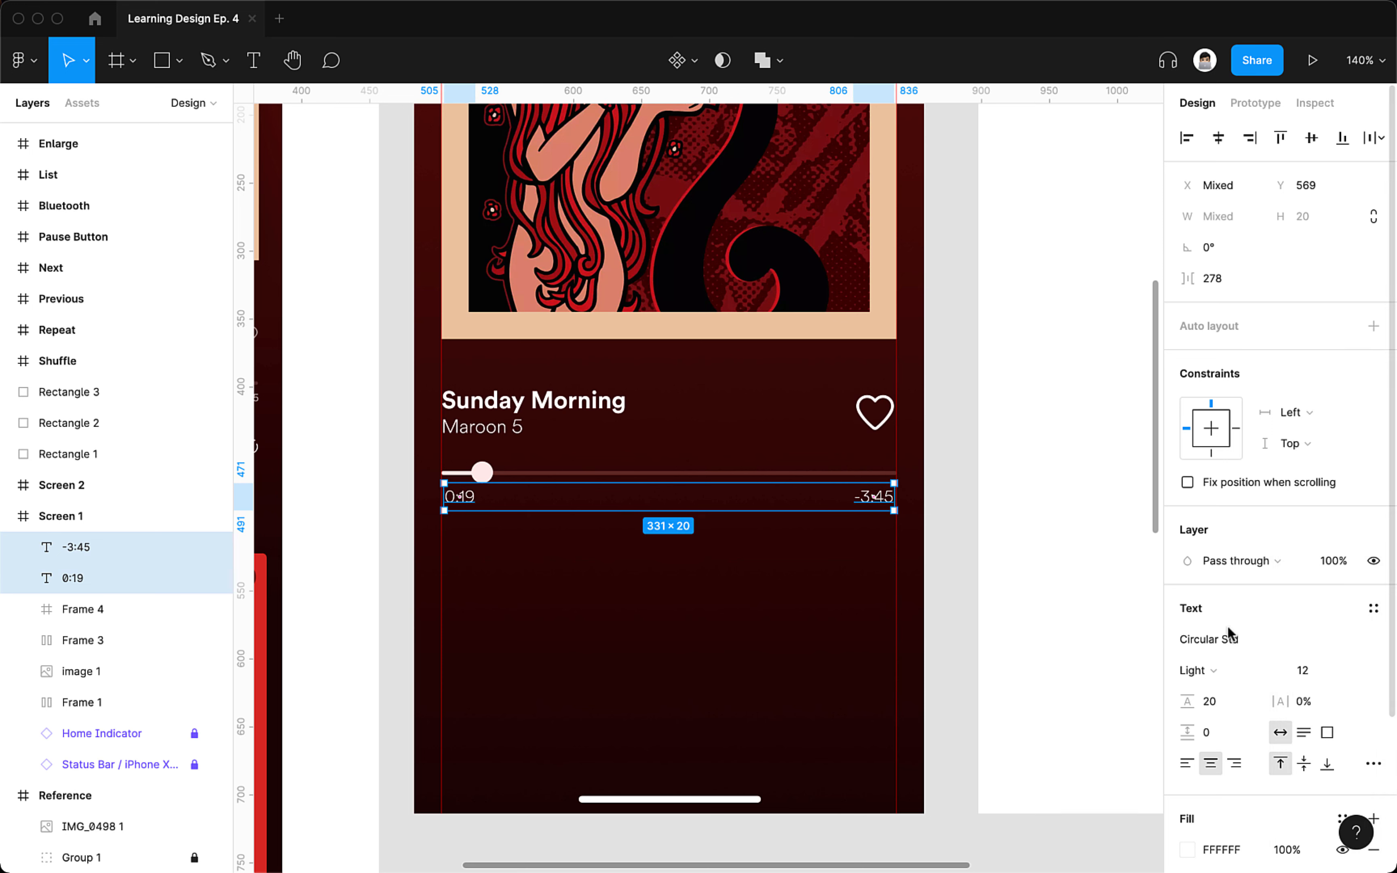
pyautogui.click(1345, 671)
pyautogui.click(1322, 623)
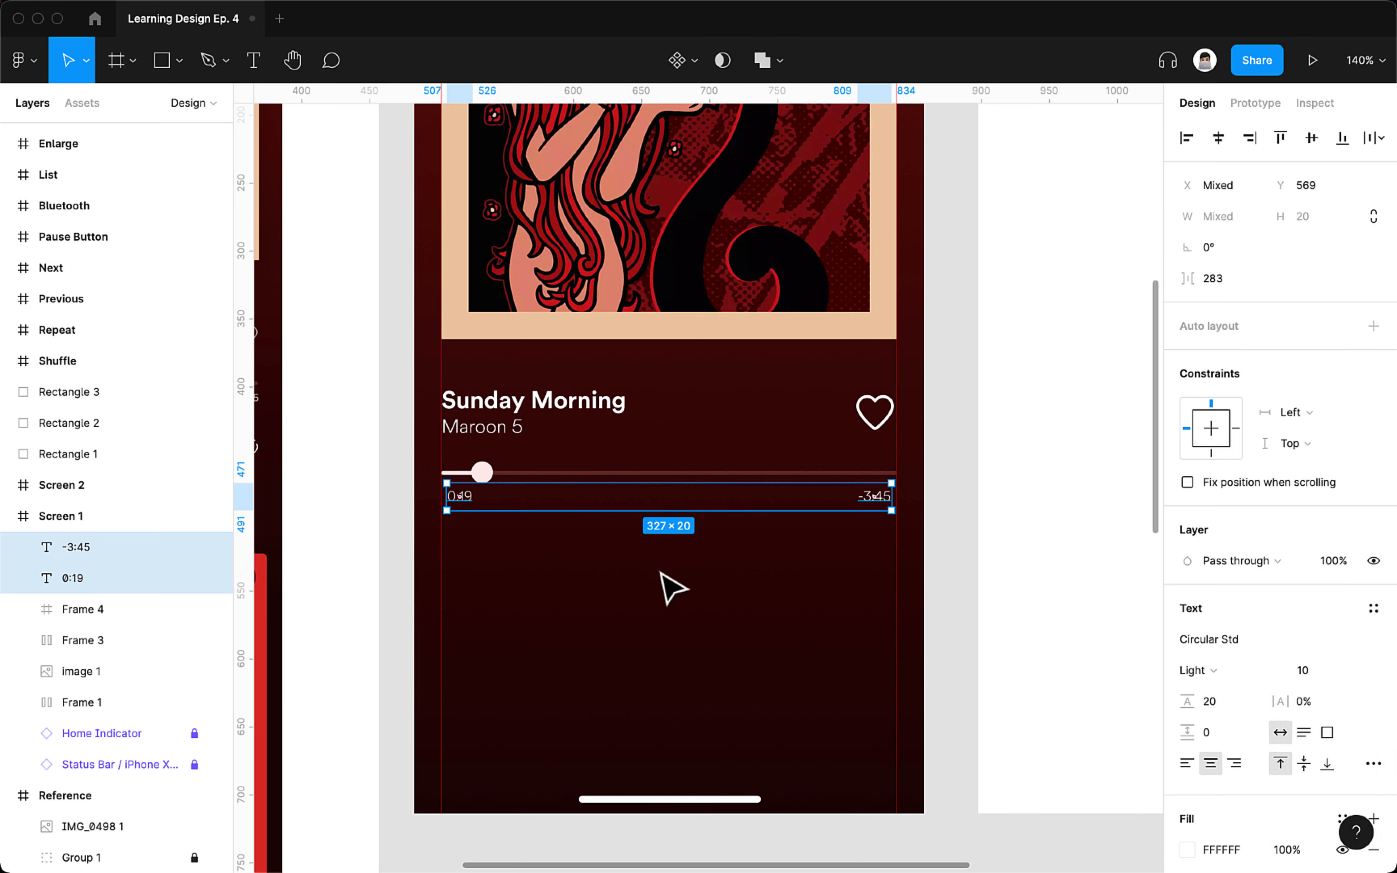
pyautogui.click(664, 585)
# - Change the font weight of both time labels to Book
pyautogui.click(460, 496)
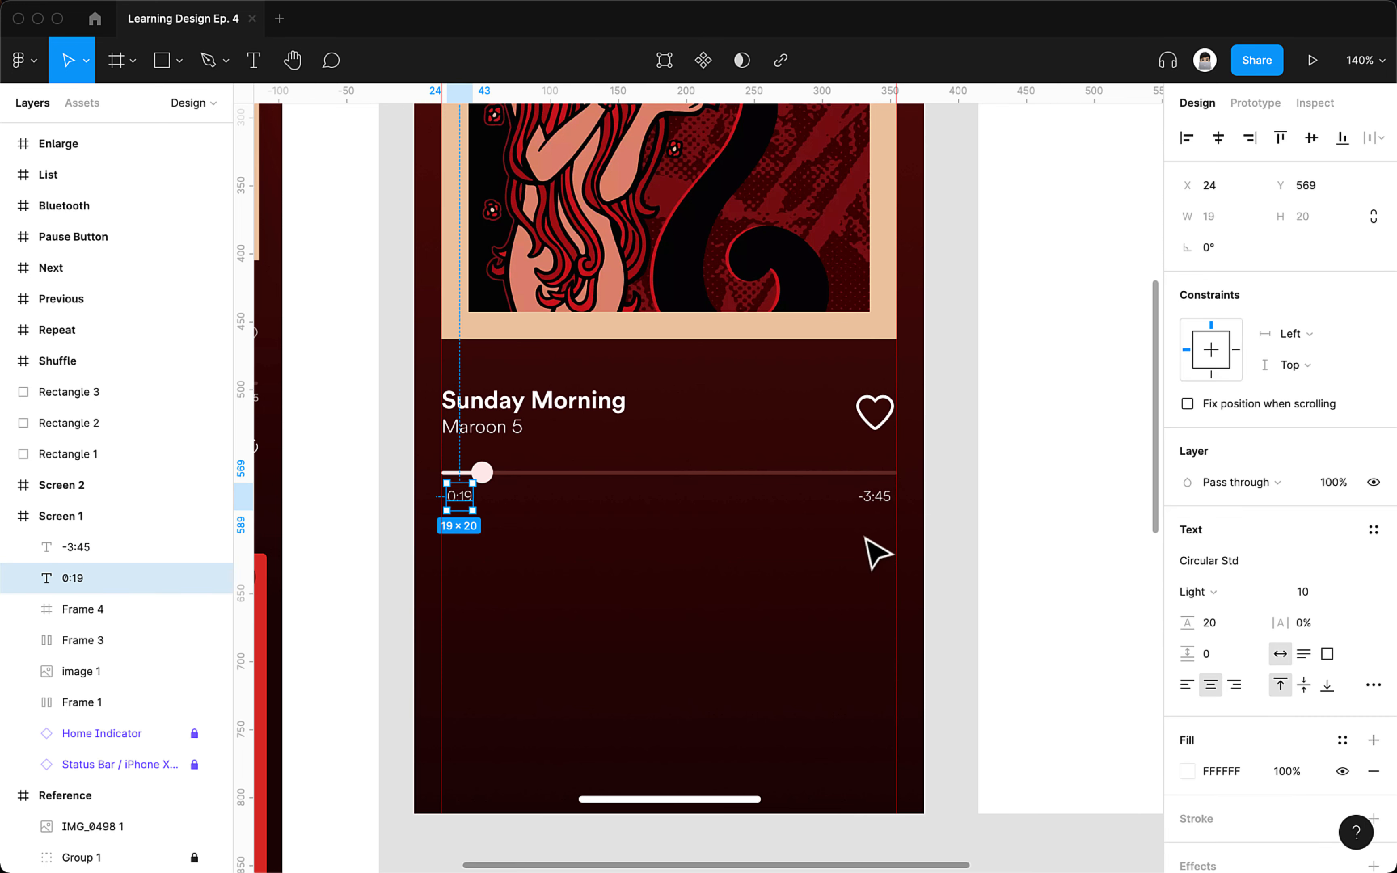
pyautogui.keyDown('shift'); pyautogui.click(879, 505); pyautogui.keyUp('shift')
pyautogui.click(1204, 668)
pyautogui.click(1212, 645)
pyautogui.scroll(-1, 1186, 826)
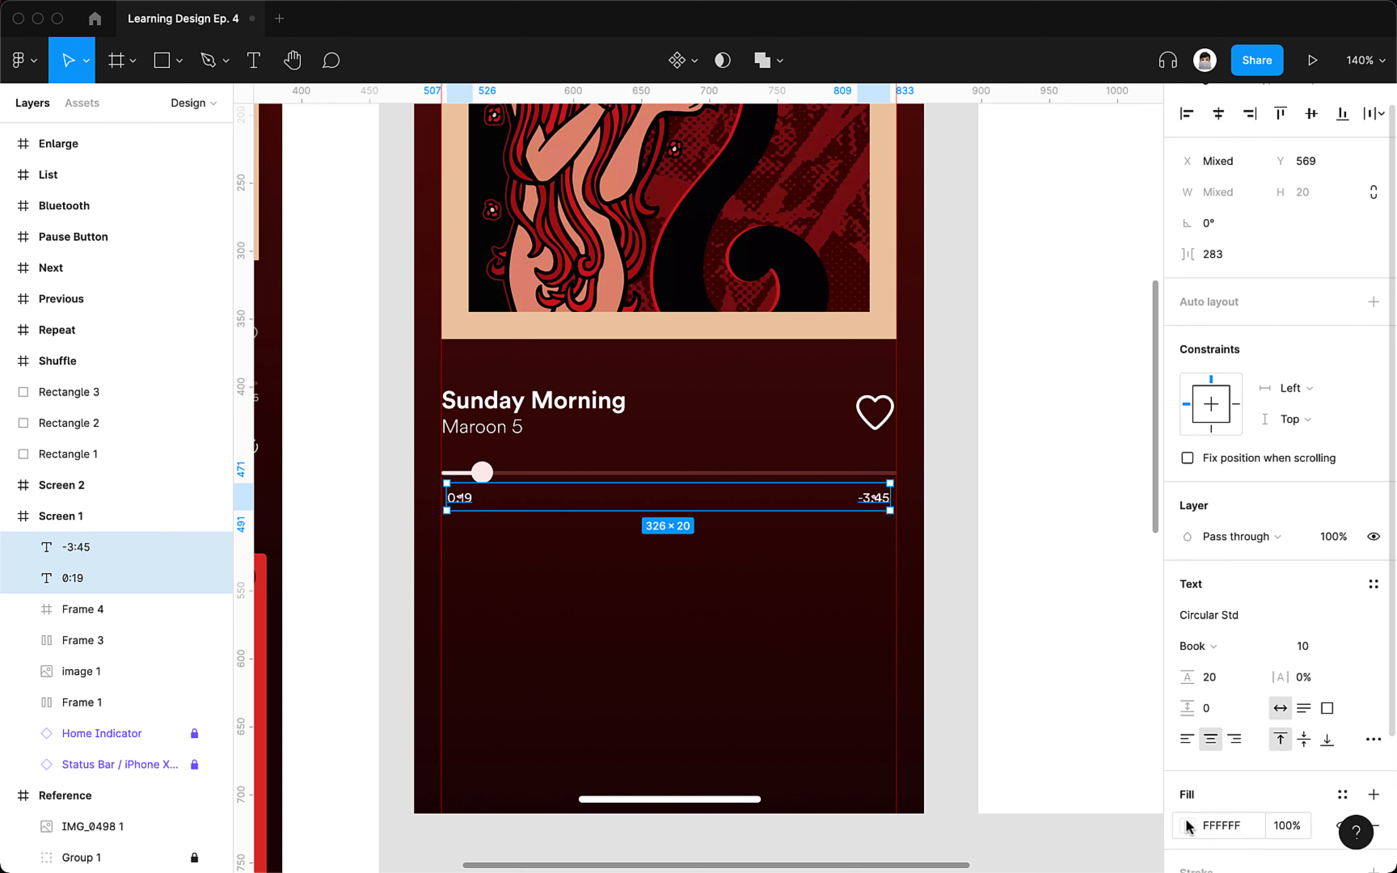
# - Fill both time labels with a muted dusty pink, B98C8A
pyautogui.click(1187, 825)
pyautogui.moveTo(975, 393); pyautogui.dragTo(1011, 408)
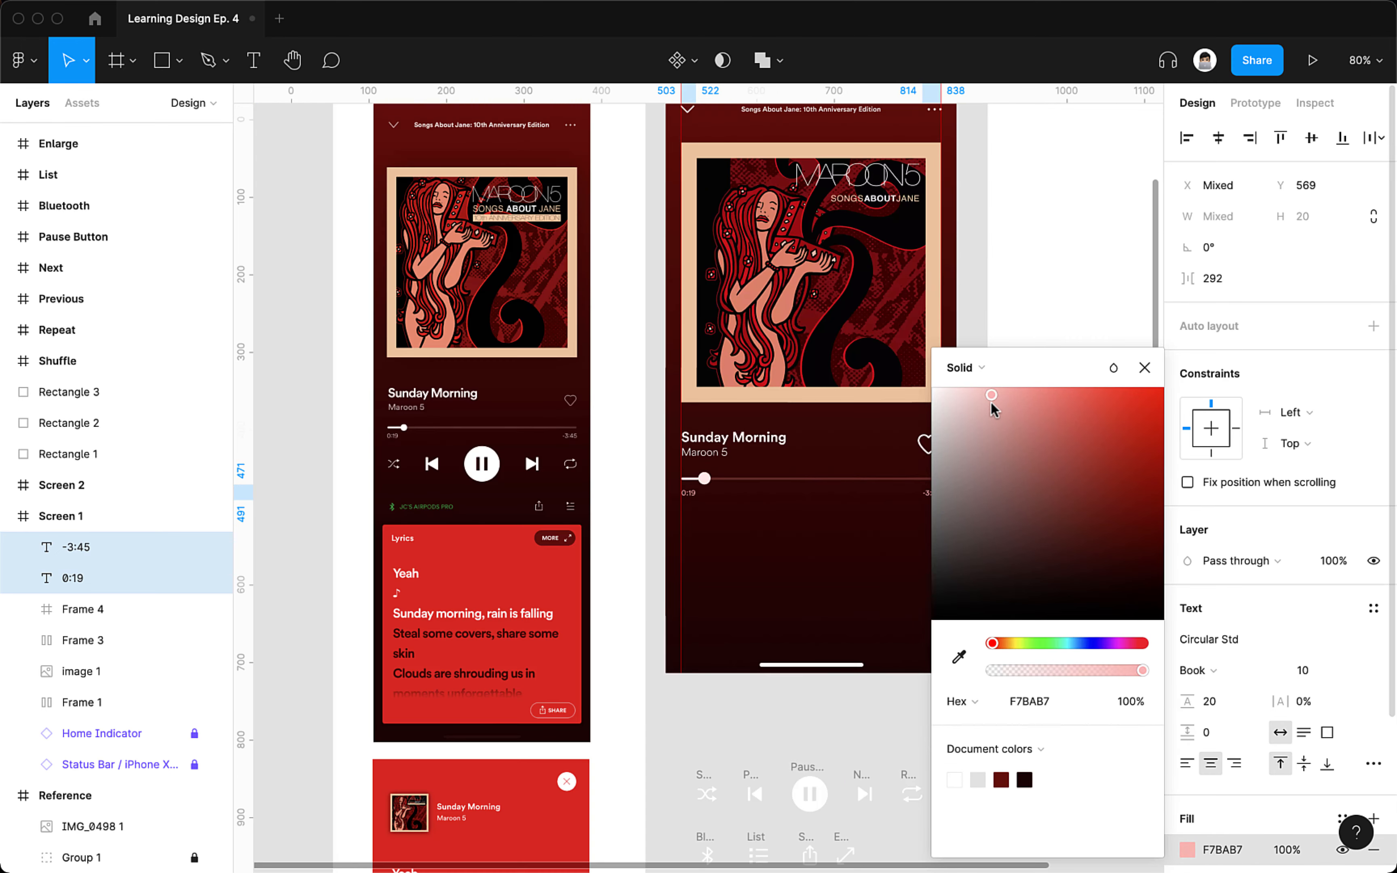
pyautogui.moveTo(991, 404); pyautogui.dragTo(990, 455)
pyautogui.click(818, 569)
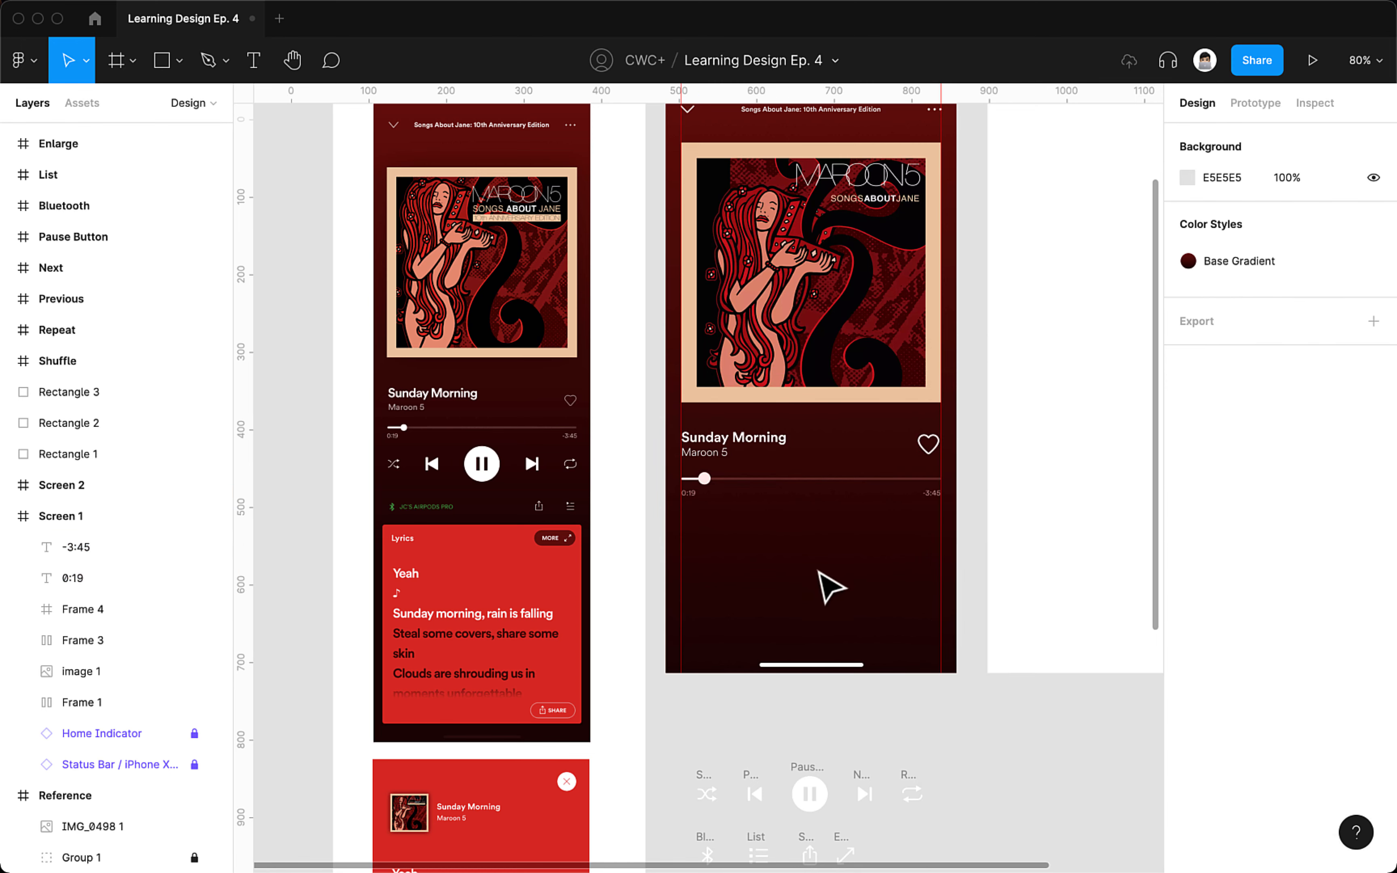
# - Combine the 0:19 and -3:45 labels into a horizontal auto layout frame
pyautogui.moveTo(814, 569); pyautogui.dragTo(740, 459)
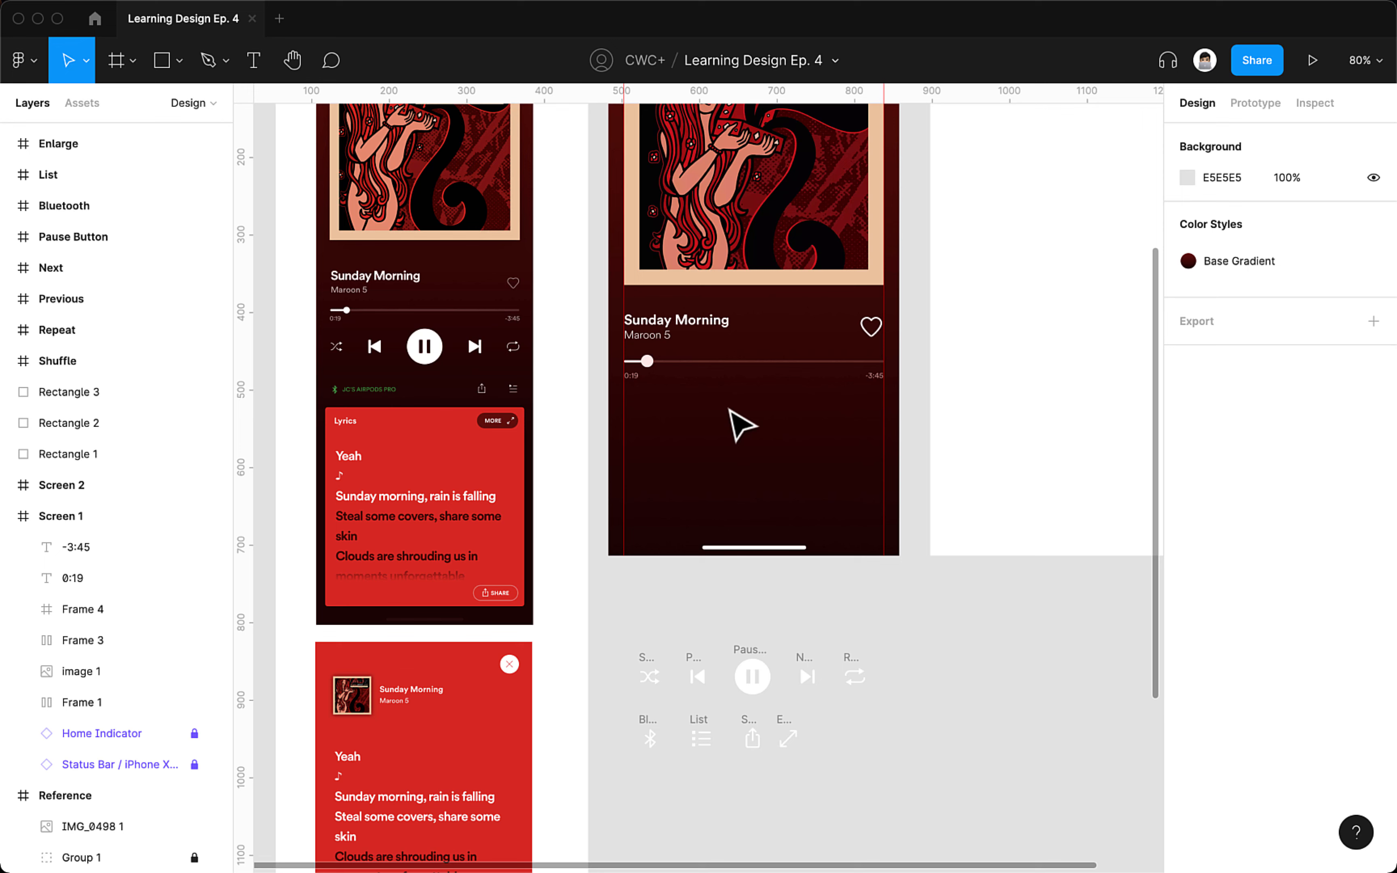
pyautogui.click(681, 362)
pyautogui.click(664, 391)
pyautogui.click(636, 385)
pyautogui.keyDown('shift'); pyautogui.click(872, 381); pyautogui.keyUp('shift')
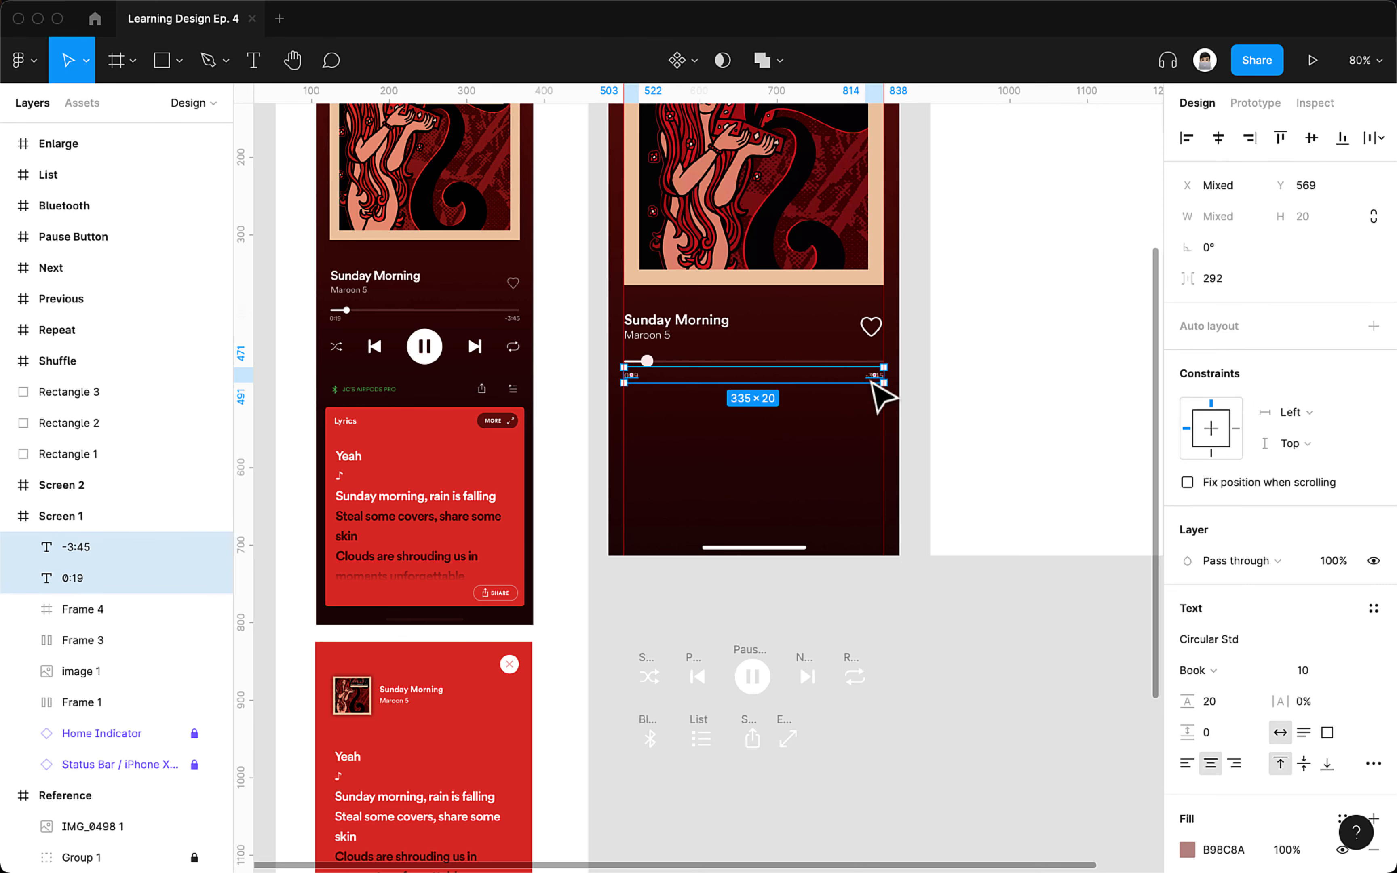
pyautogui.hotkey('shift', 'a')
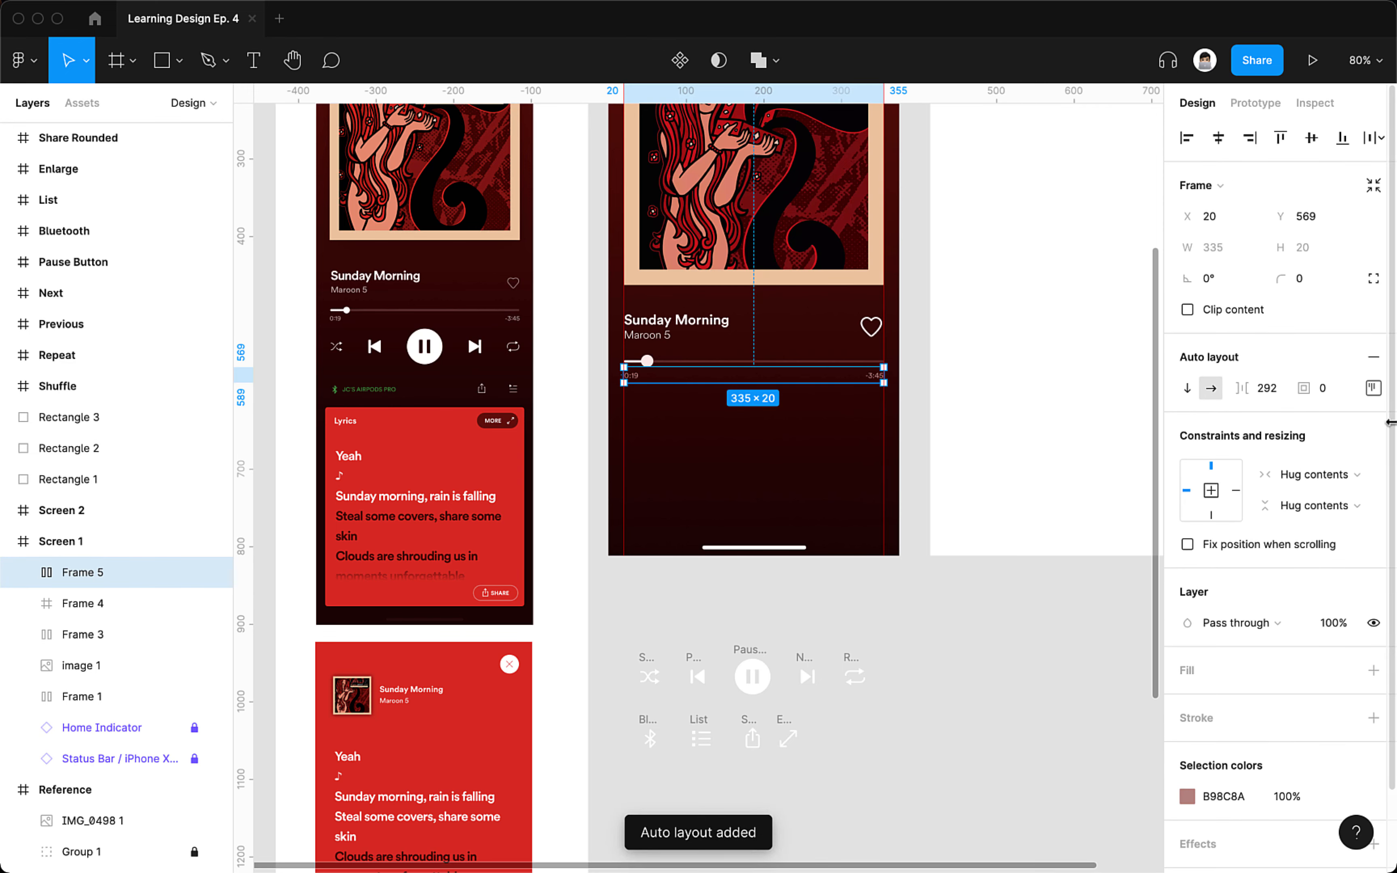
# - Give the time label row left and right padding of 20 and set its spacing mode to Space between
pyautogui.click(1377, 390)
pyautogui.click(1250, 471)
pyautogui.write('20')
pyautogui.press('Return')
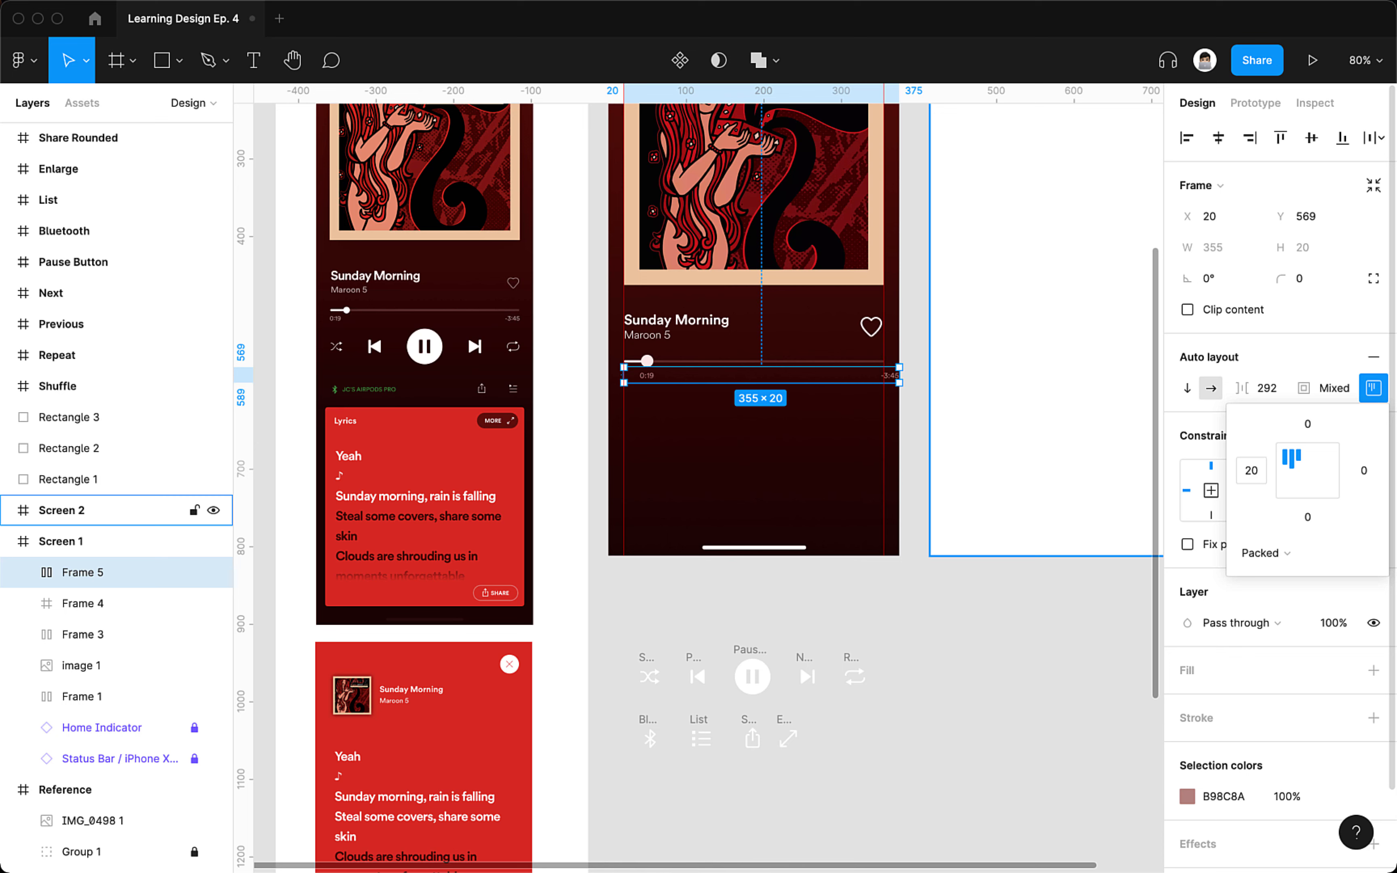
pyautogui.click(1363, 471)
pyautogui.write('20')
pyautogui.press('Return')
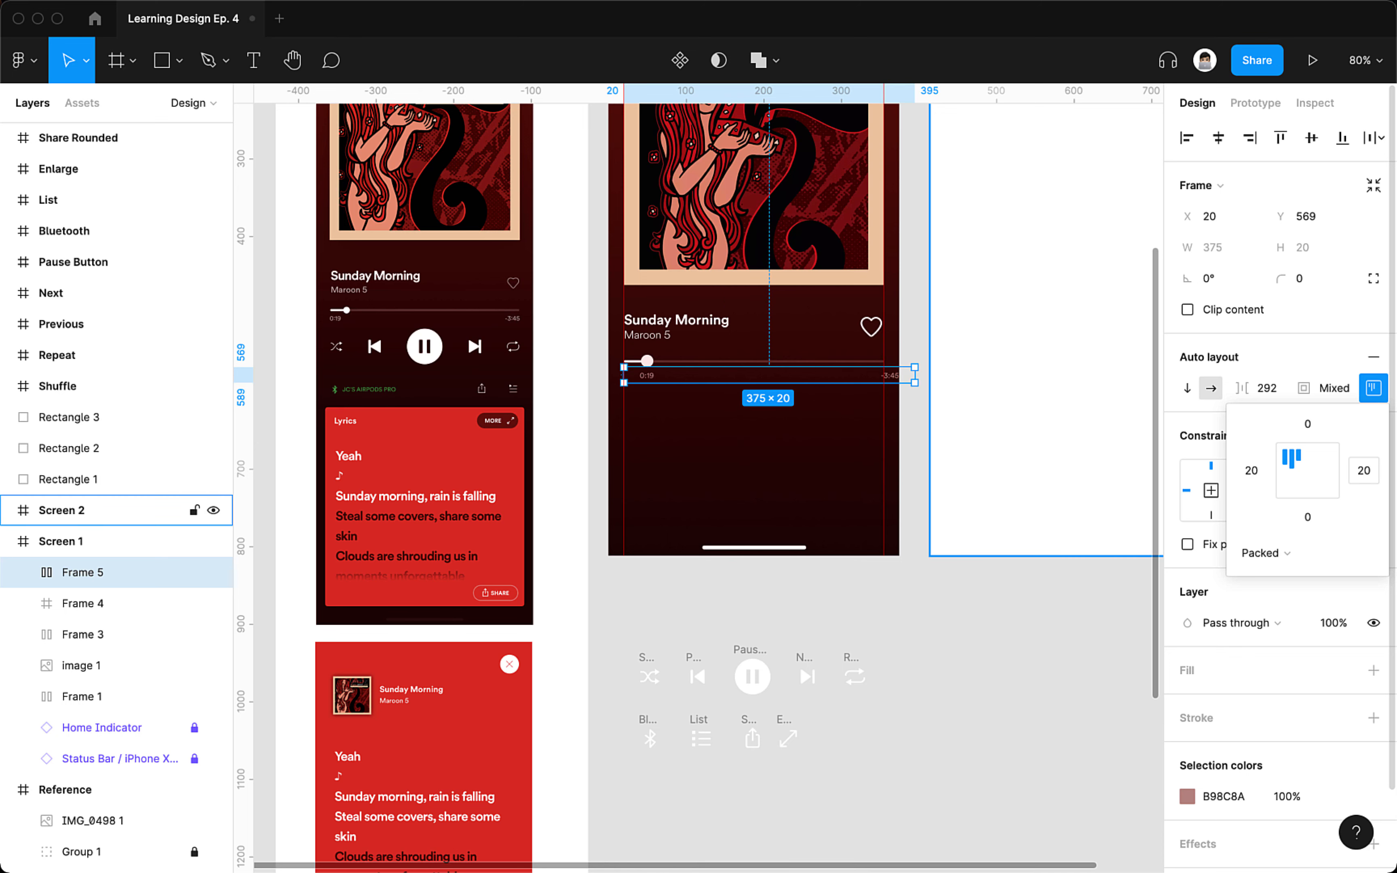
pyautogui.click(1279, 554)
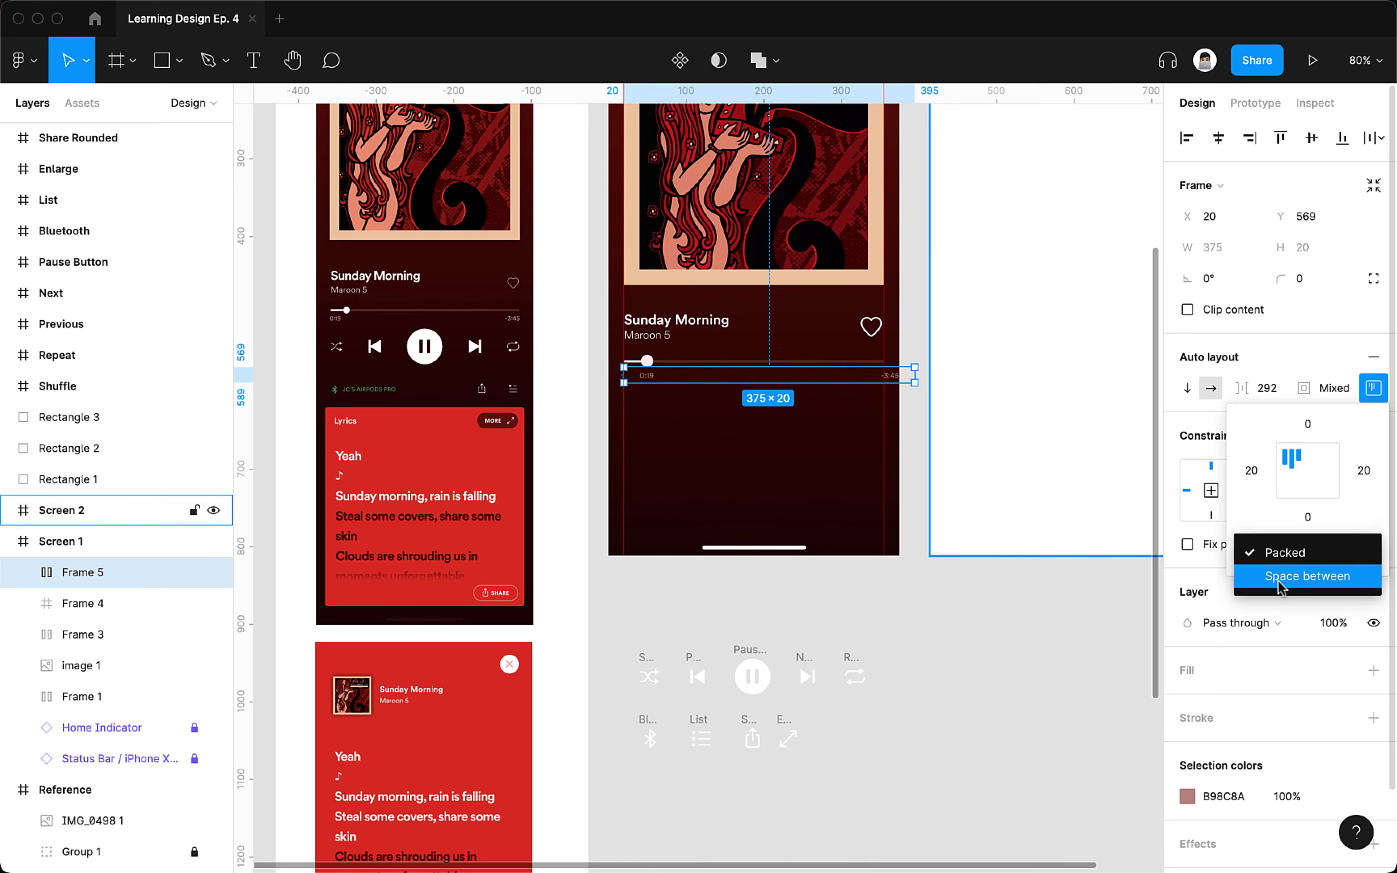
pyautogui.click(1270, 574)
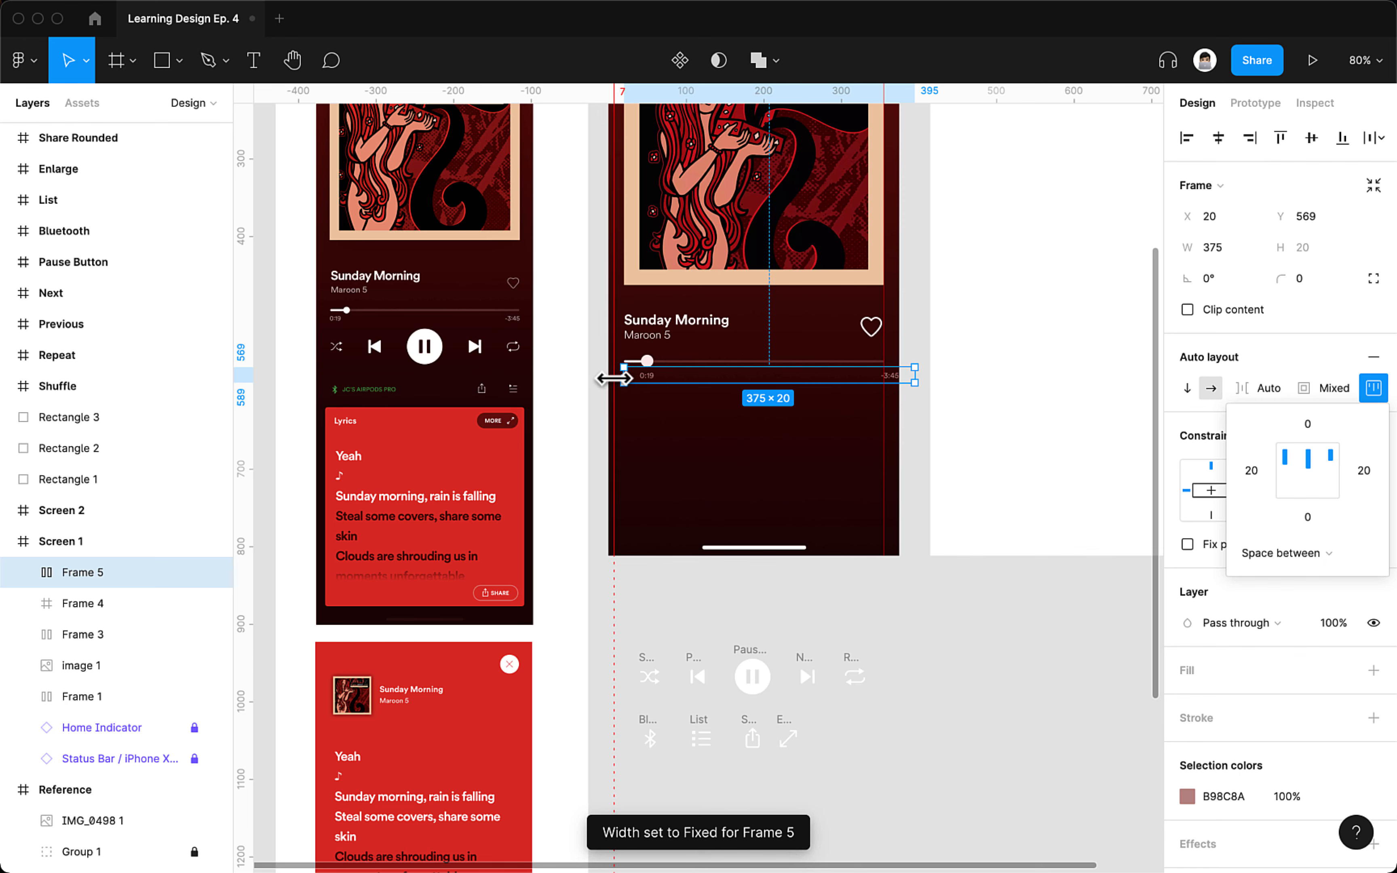
# - Hide the rulers and resize the time label row to span Screen 1's full width, X 0 and width 375
pyautogui.hotkey('shift', 'r')
pyautogui.scroll(5, 641, 397)
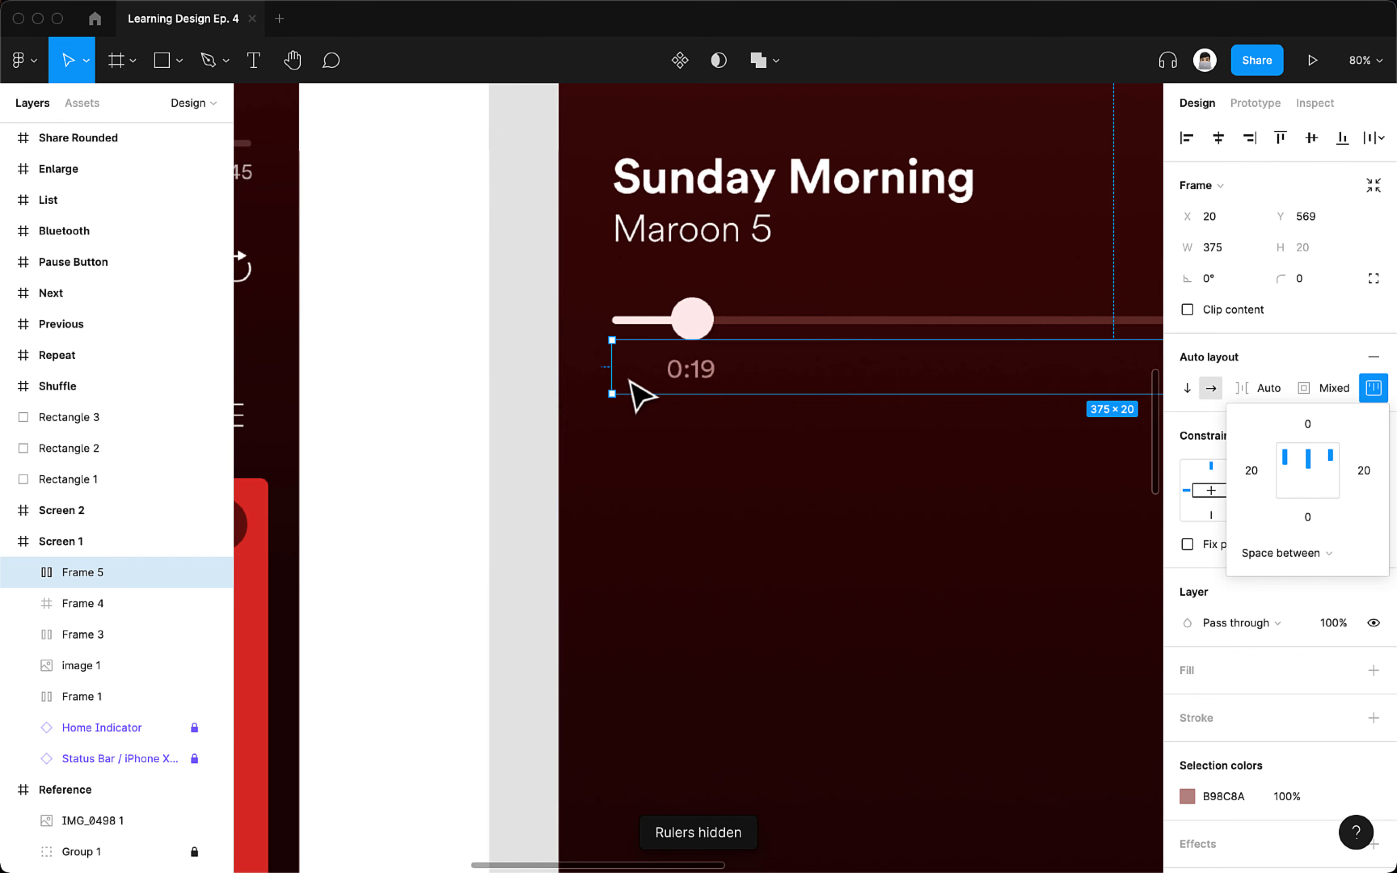
pyautogui.moveTo(608, 374); pyautogui.dragTo(555, 374)
pyautogui.hscroll(5, 406, 455)
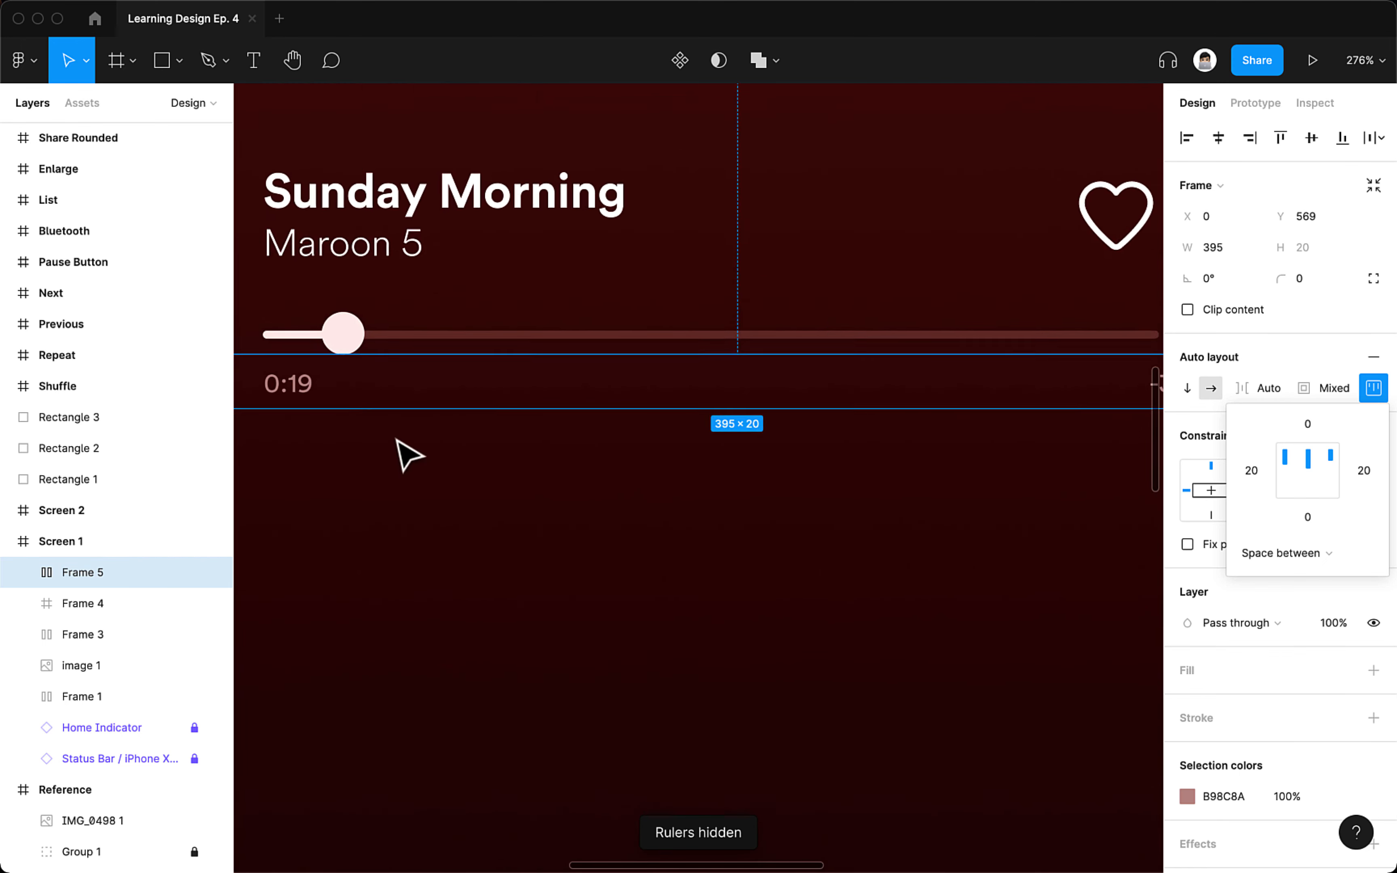
pyautogui.scroll(-3, 679, 461)
pyautogui.moveTo(1099, 395); pyautogui.dragTo(1064, 395)
pyautogui.click(1006, 481)
# - Set the time label row's bottom padding to 32
pyautogui.scroll(-5, 985, 495)
pyautogui.scroll(-2, 926, 436)
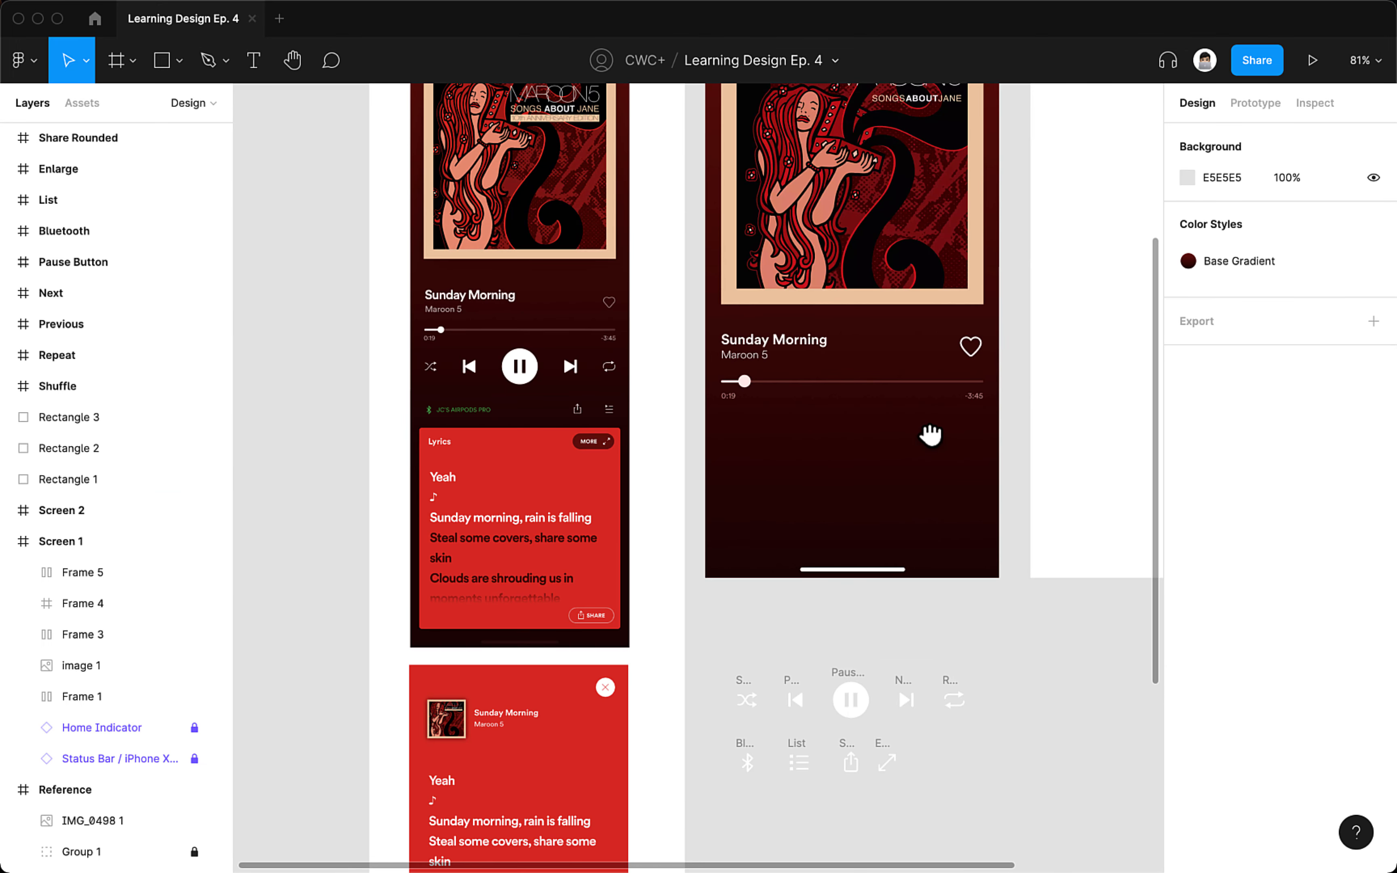
pyautogui.click(912, 401)
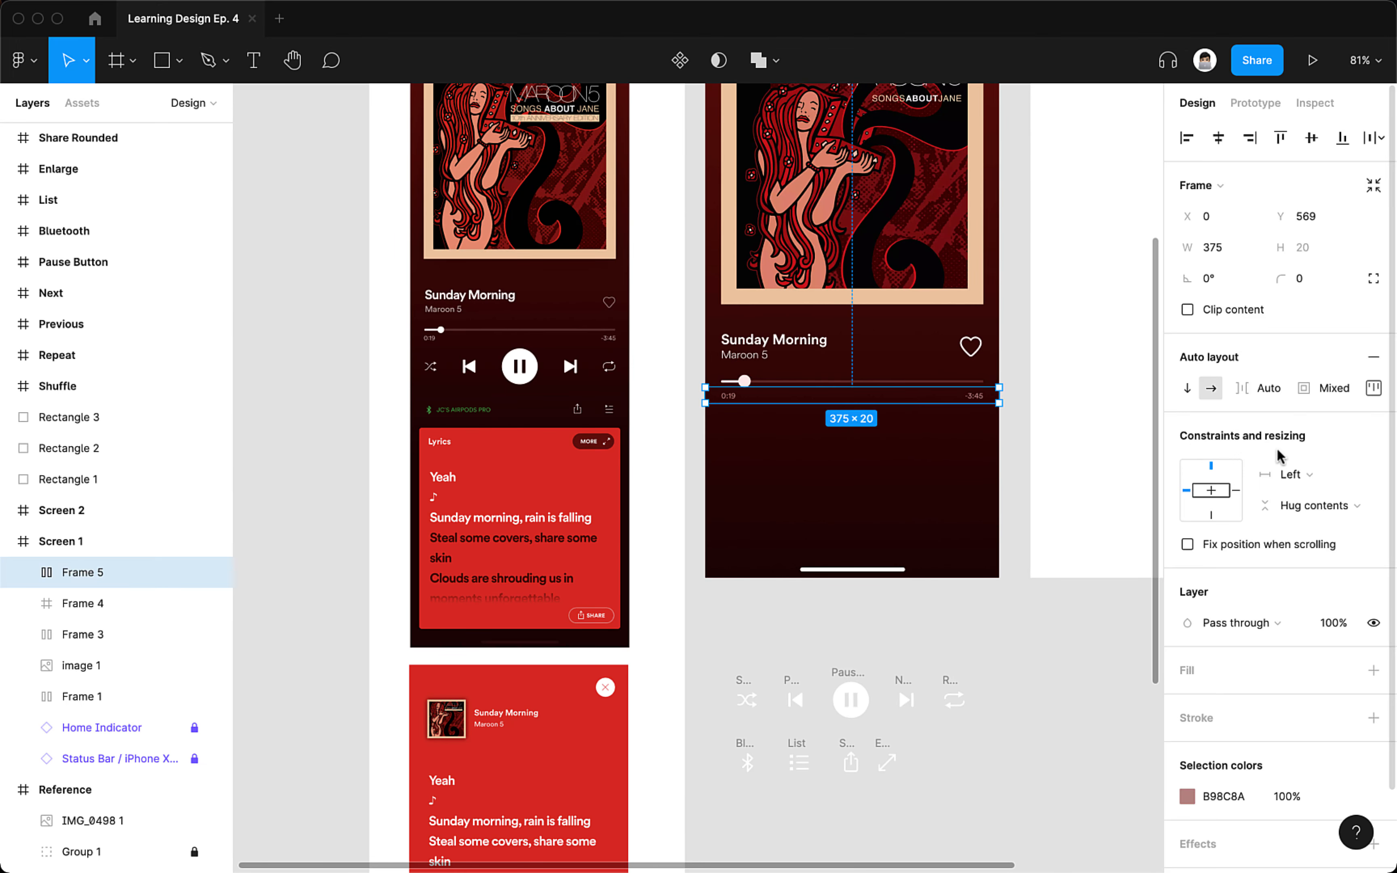
pyautogui.click(1374, 396)
pyautogui.click(1310, 518)
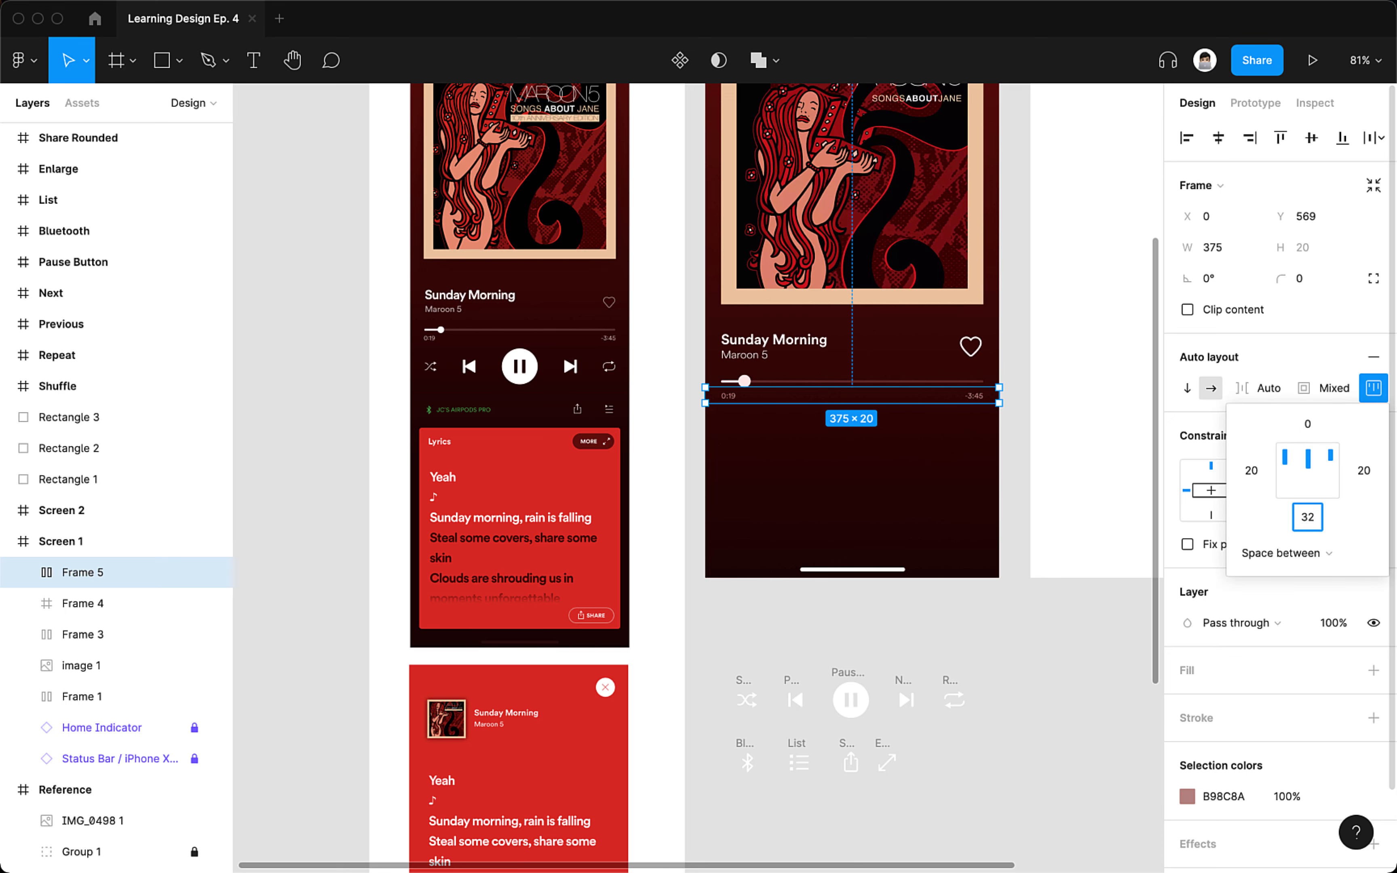
pyautogui.click(961, 462)
pyautogui.click(966, 411)
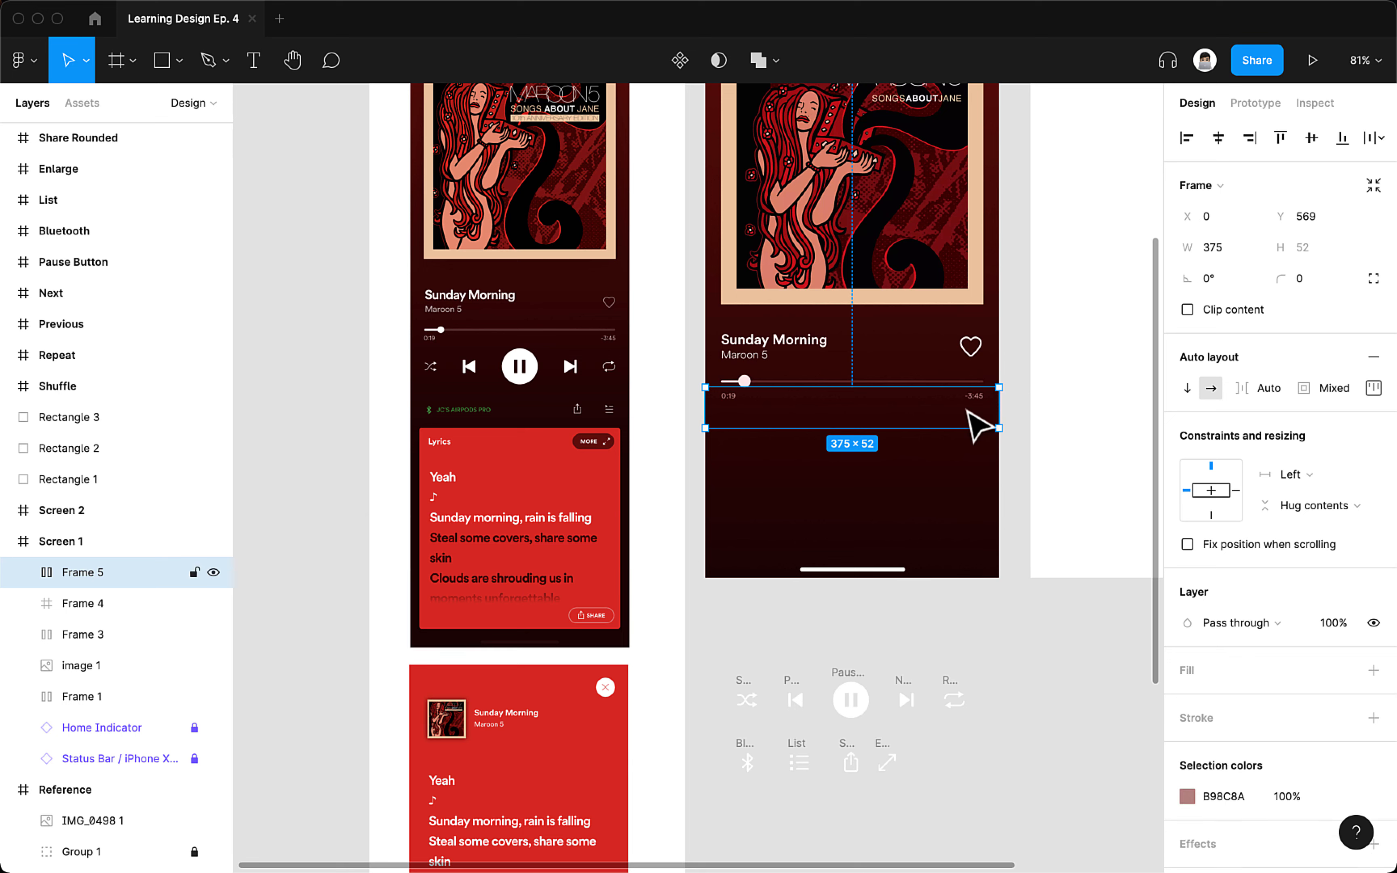
pyautogui.click(764, 671)
pyautogui.click(745, 699)
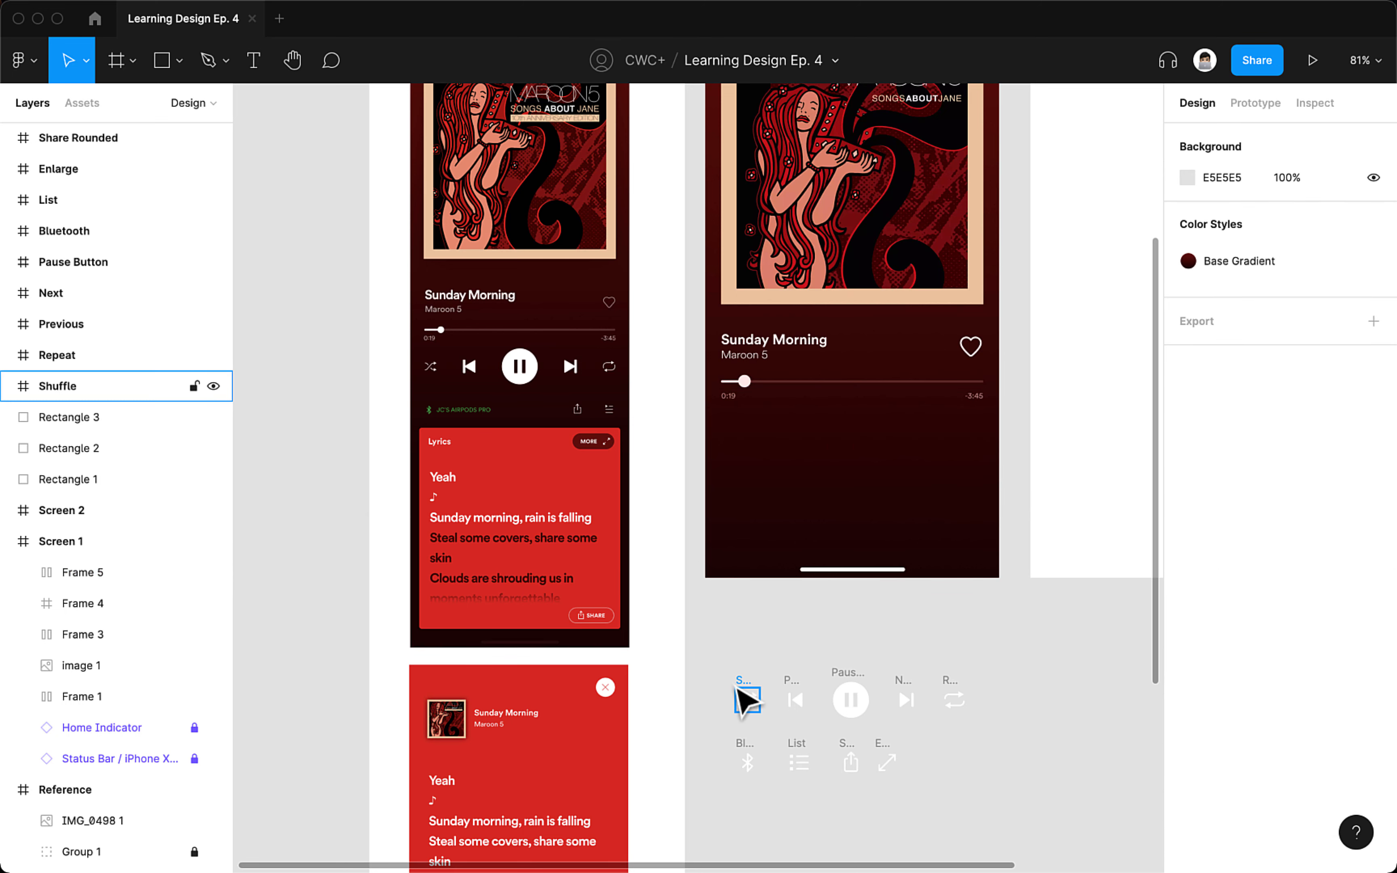
pyautogui.moveTo(751, 696); pyautogui.dragTo(779, 514)
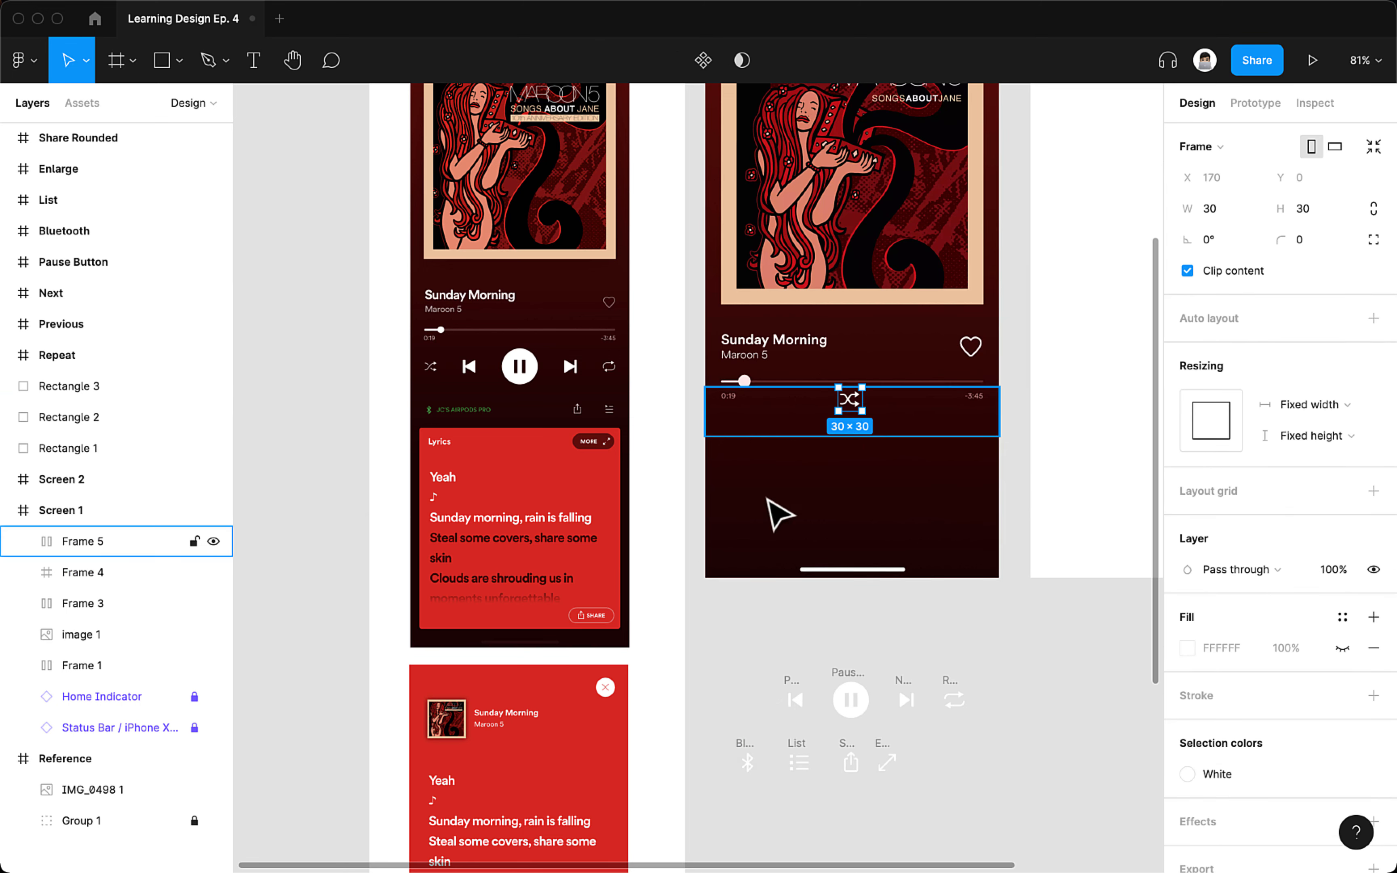
pyautogui.hotkey('ctrl', 'z')
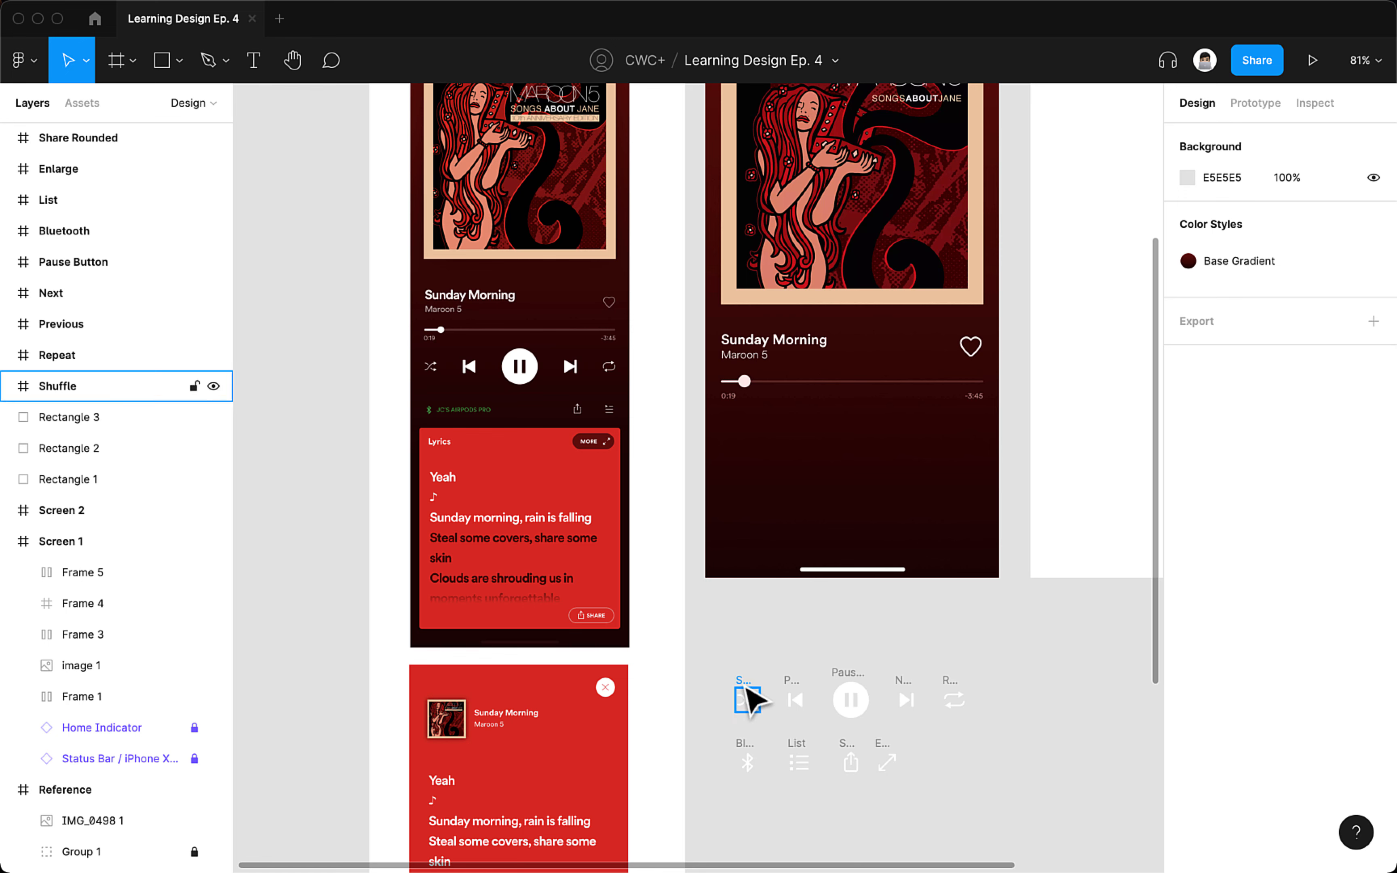
pyautogui.moveTo(747, 689); pyautogui.dragTo(750, 490)
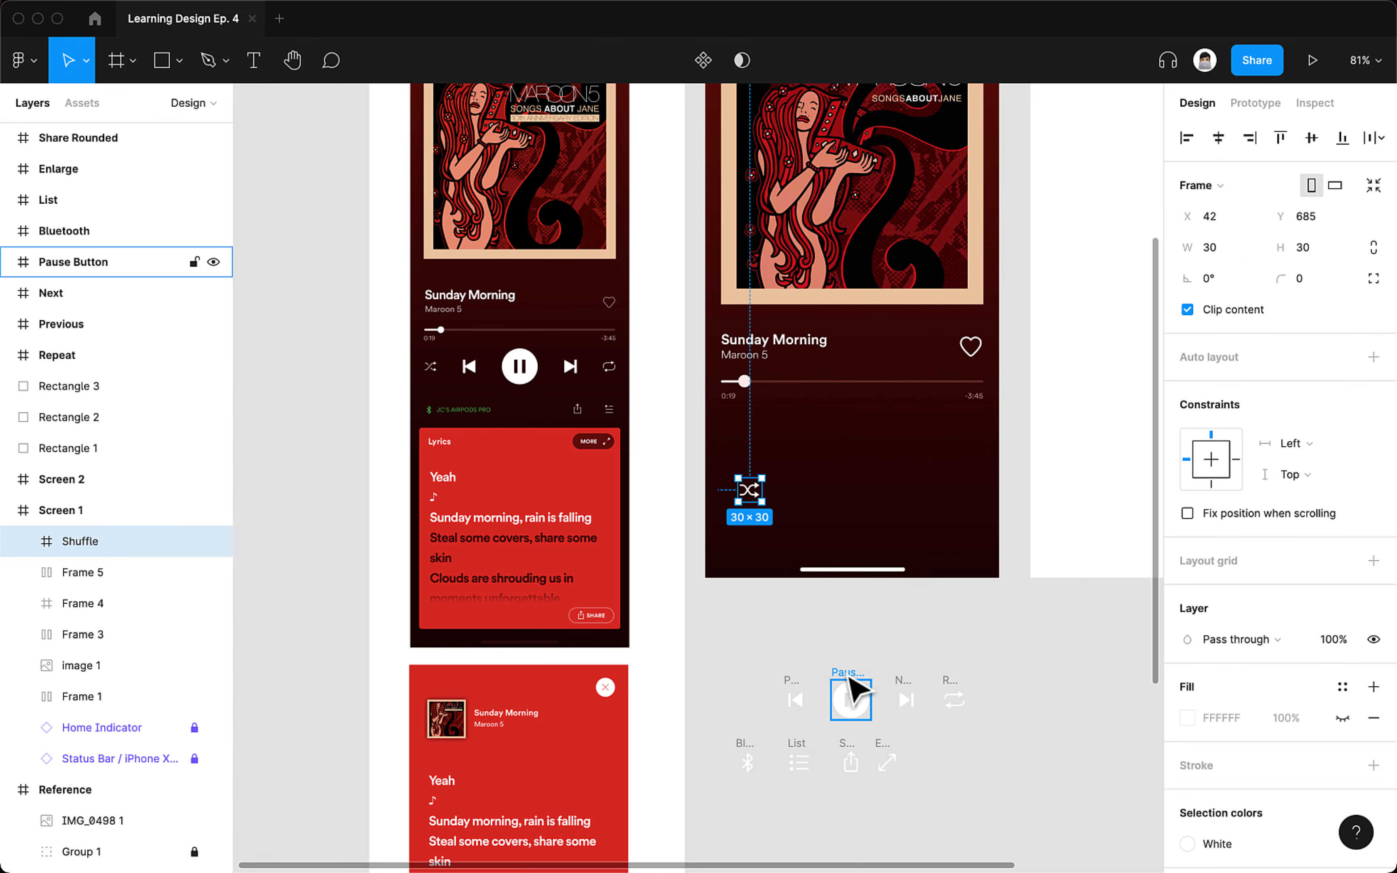
pyautogui.hotkey('ctrl', 'z')
# - Move the Shuffle, Previous, Pause Button, Next and Repeat icons together into Screen 1 below the time labels
pyautogui.moveTo(719, 655); pyautogui.dragTo(554, 604)
pyautogui.scroll(5, 998, 736)
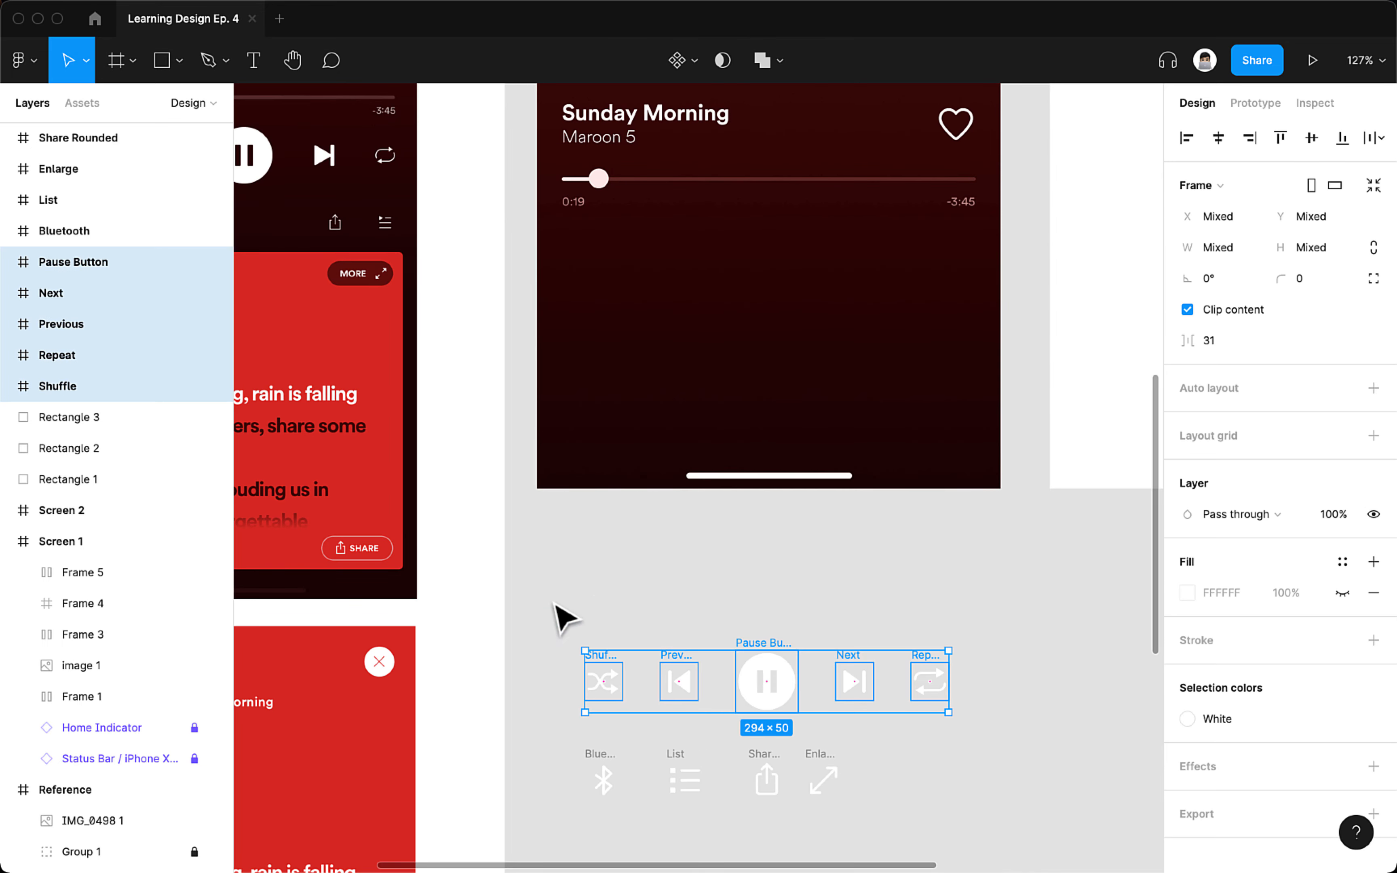
pyautogui.moveTo(743, 703); pyautogui.dragTo(743, 341)
pyautogui.click(698, 416)
pyautogui.scroll(-2, 699, 416)
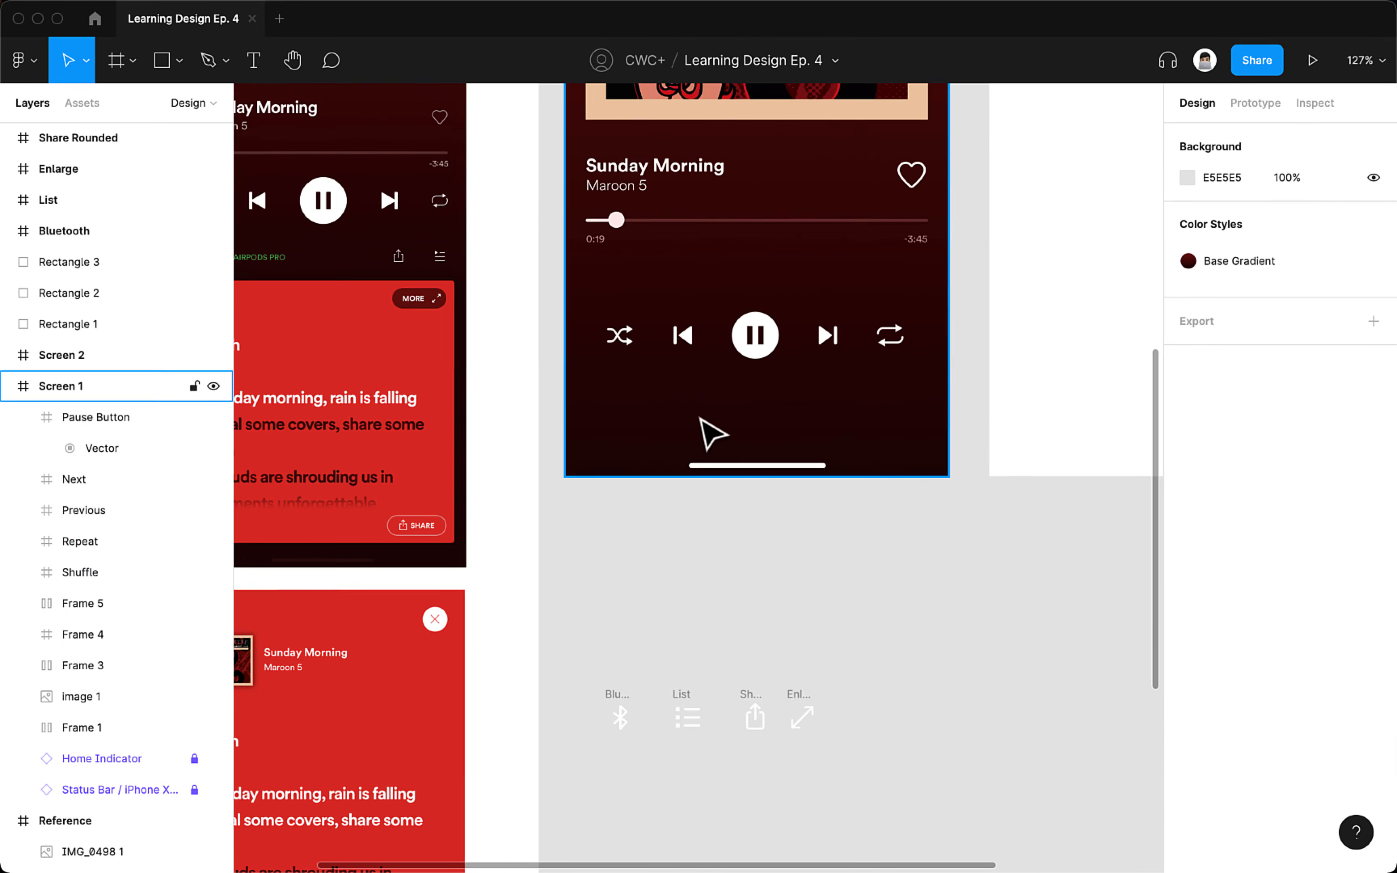
# - Lock the Pause Button's proportions and set its height to 50
pyautogui.scroll(-3, 713, 434)
pyautogui.click(790, 381)
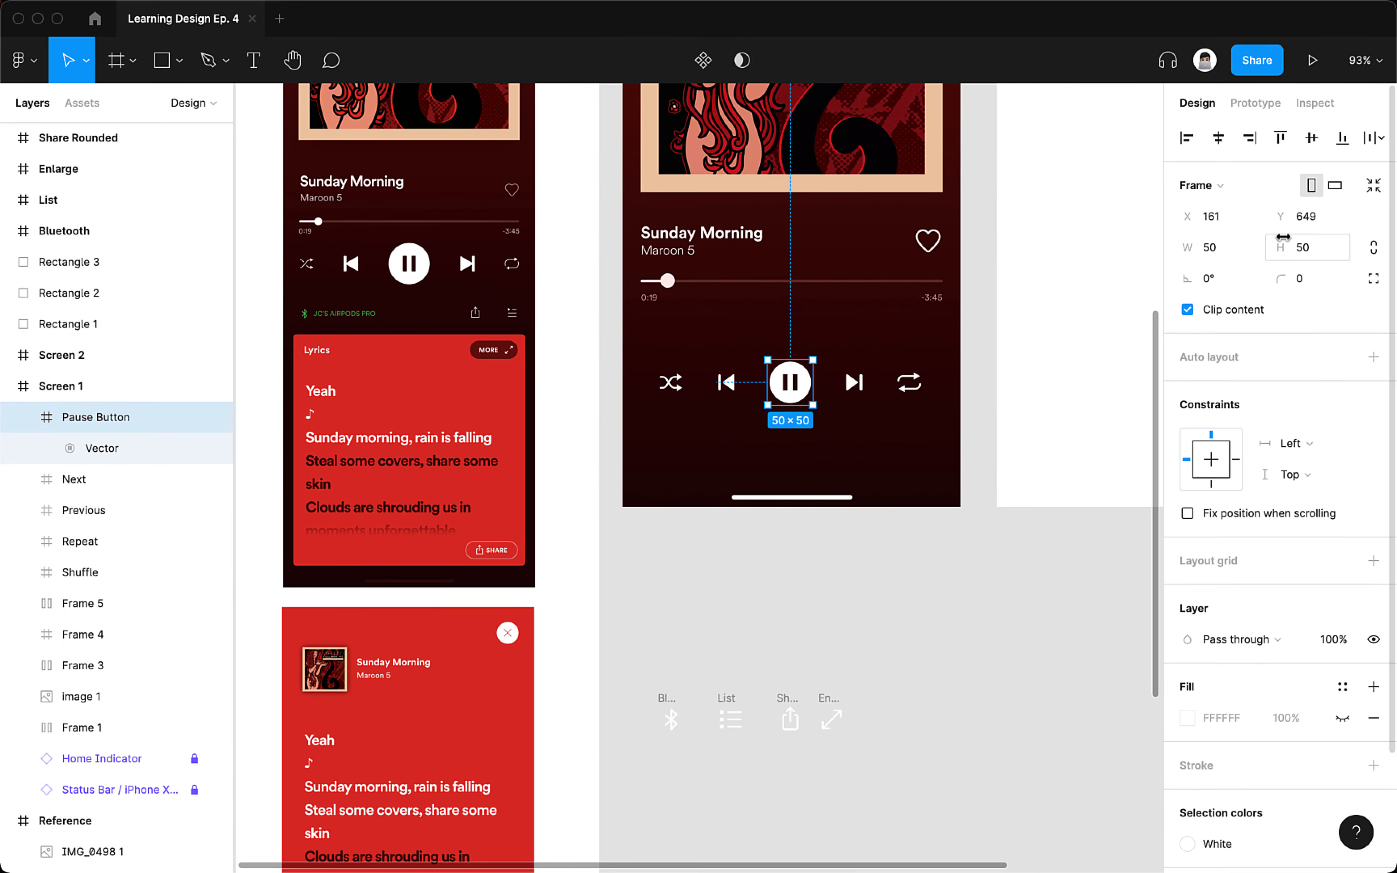
pyautogui.click(1372, 252)
pyautogui.click(1340, 254)
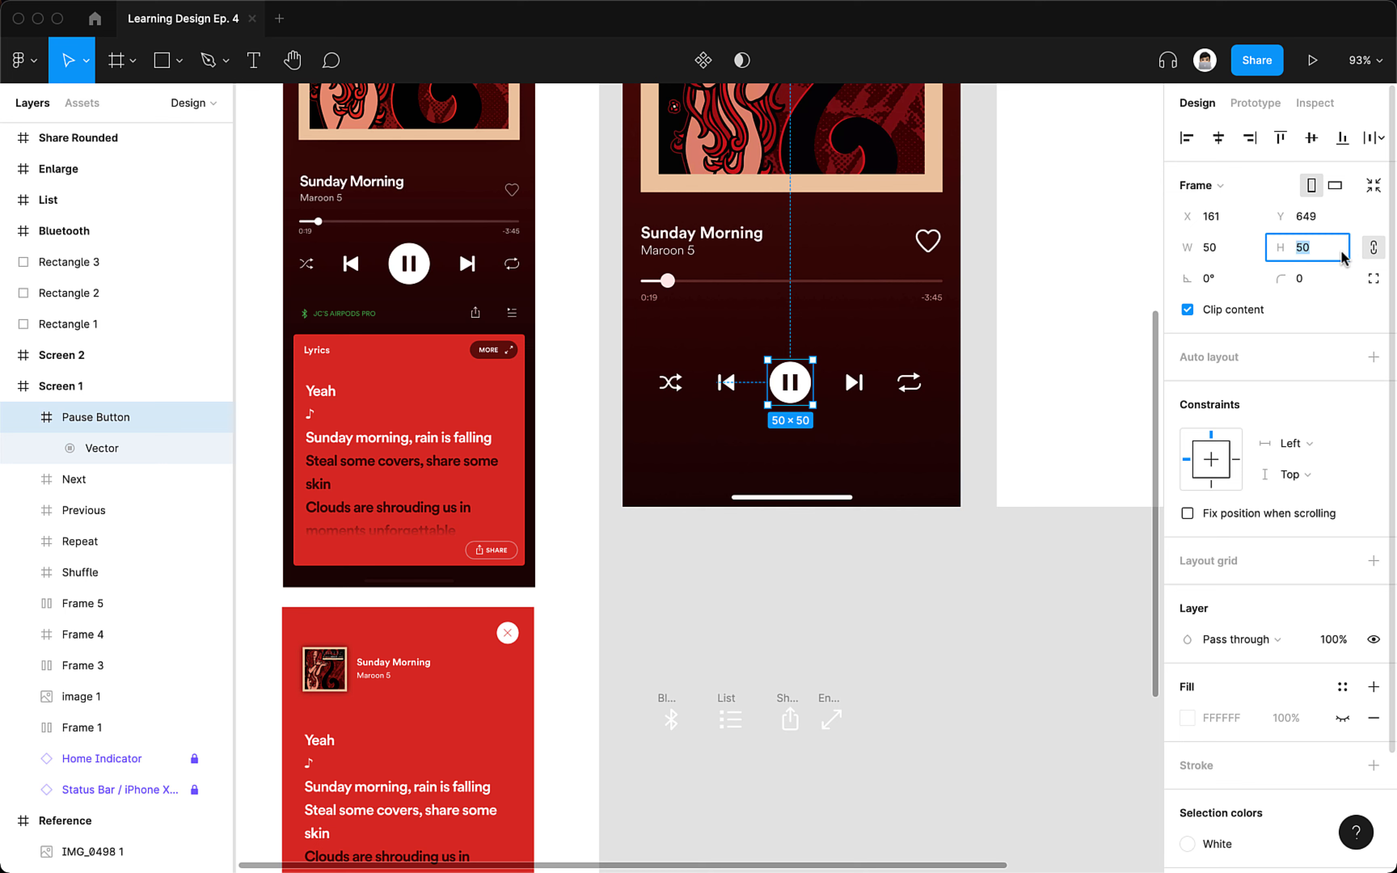
pyautogui.press('Return')
# - Resize the Previous and Next icons together to 32 × 32
pyautogui.click(726, 384)
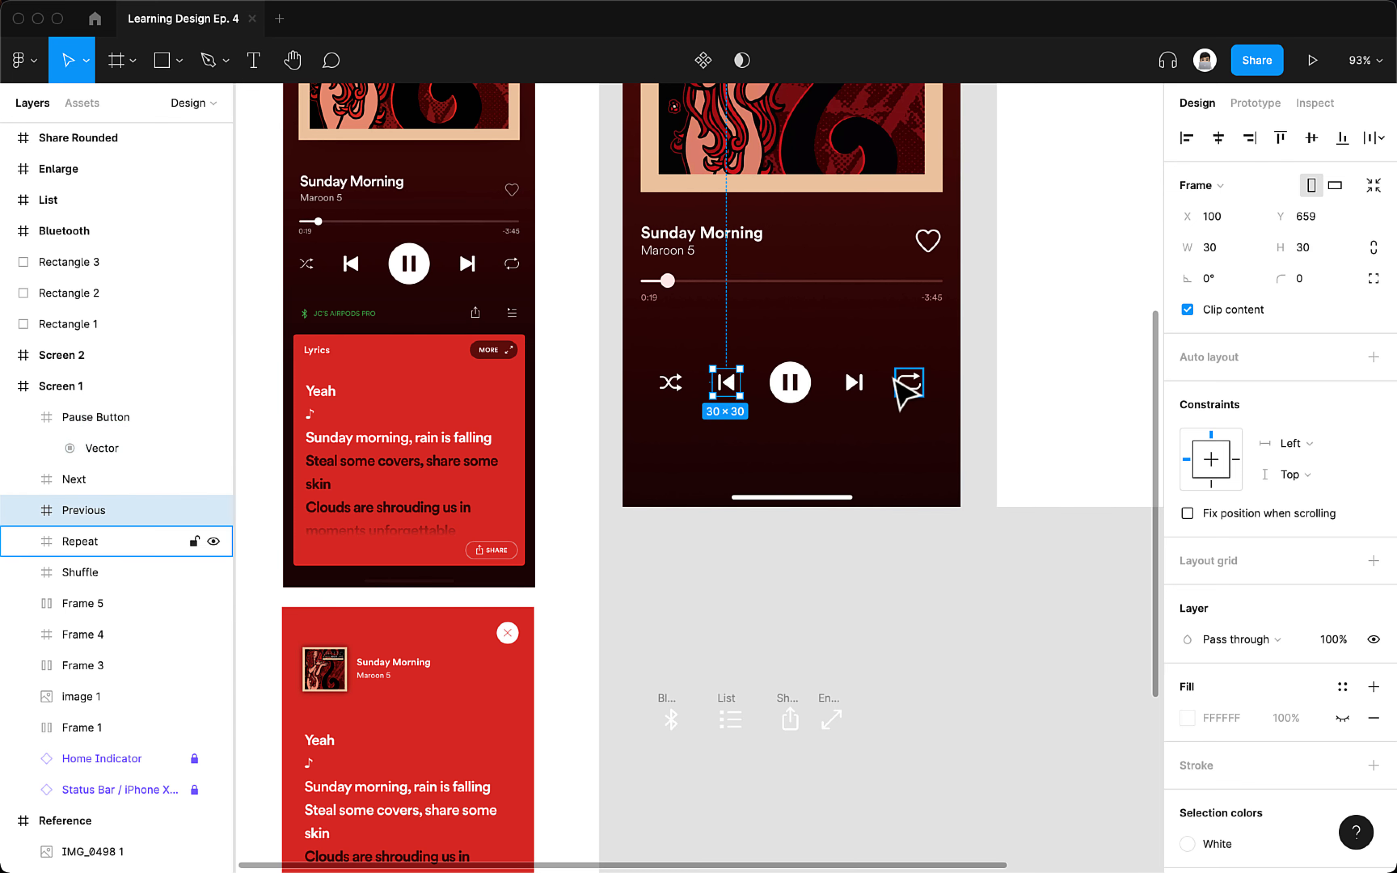
pyautogui.keyDown('shift'); pyautogui.click(855, 382); pyautogui.keyUp('shift')
pyautogui.click(1309, 247)
pyautogui.write('32')
pyautogui.press('Return')
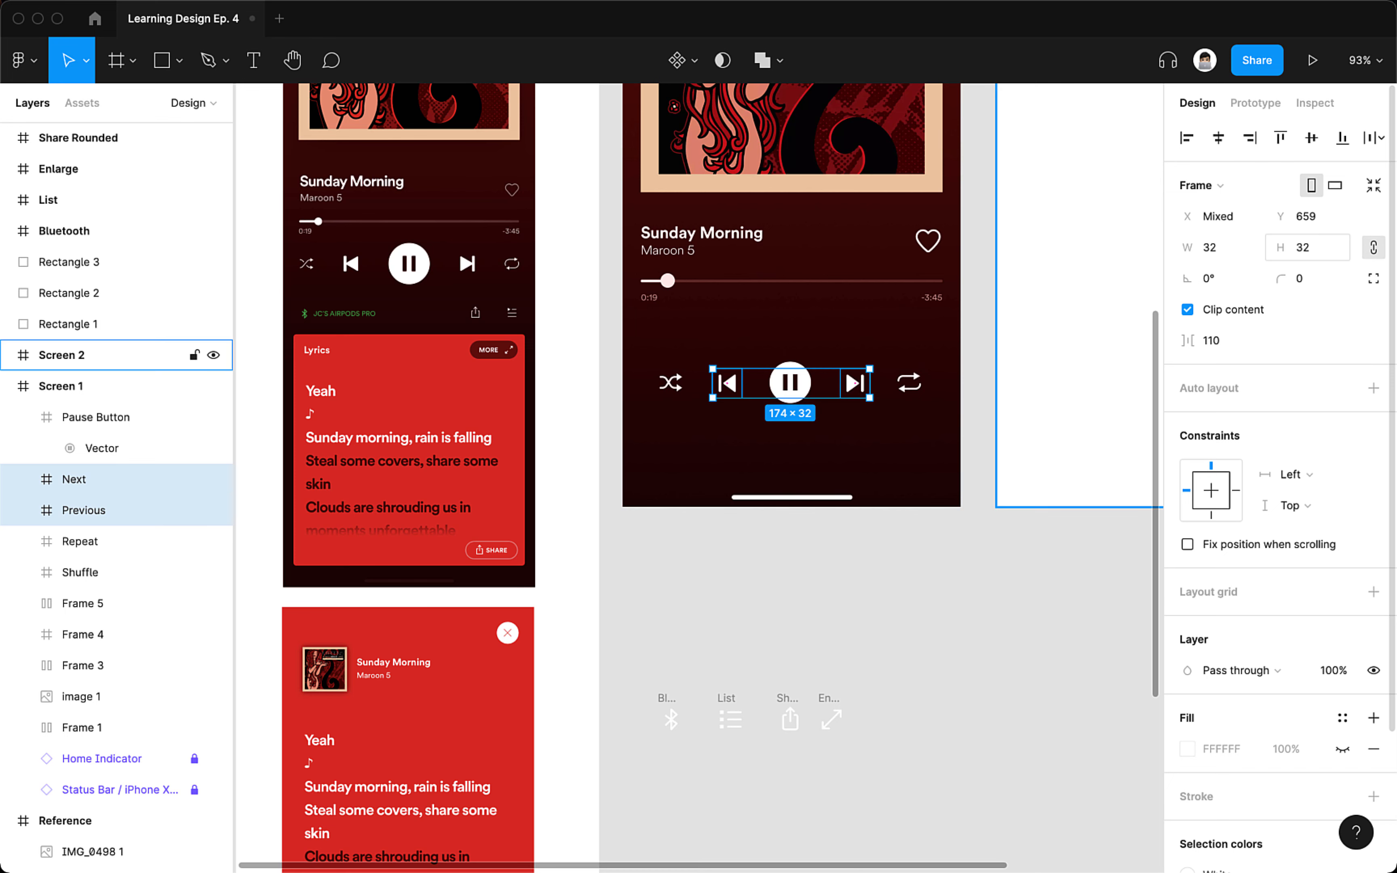
# - Shrink the Shuffle and Repeat icons together to 20 × 20
pyautogui.click(669, 383)
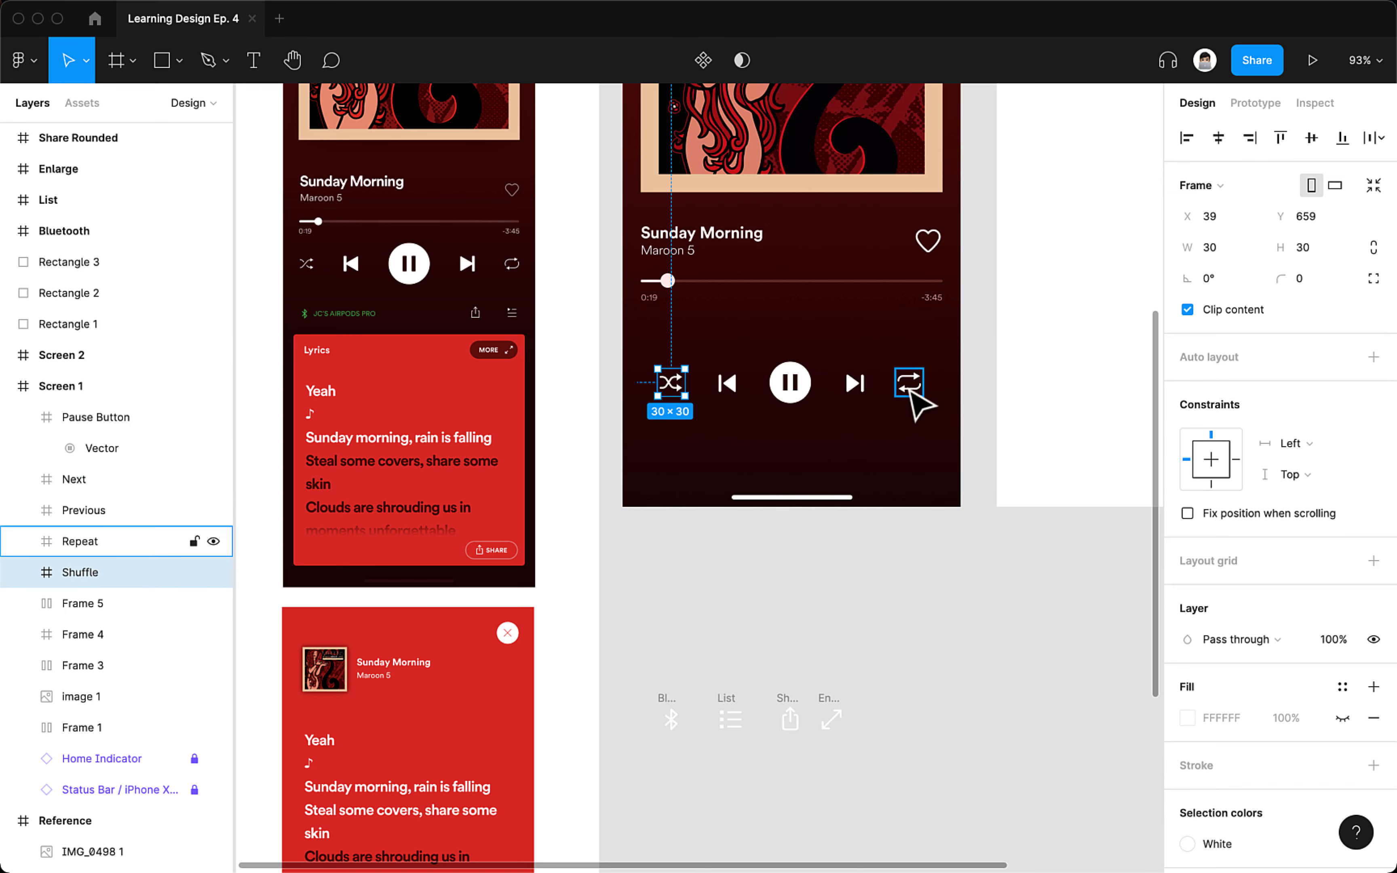
pyautogui.keyDown('shift'); pyautogui.click(912, 394); pyautogui.keyUp('shift')
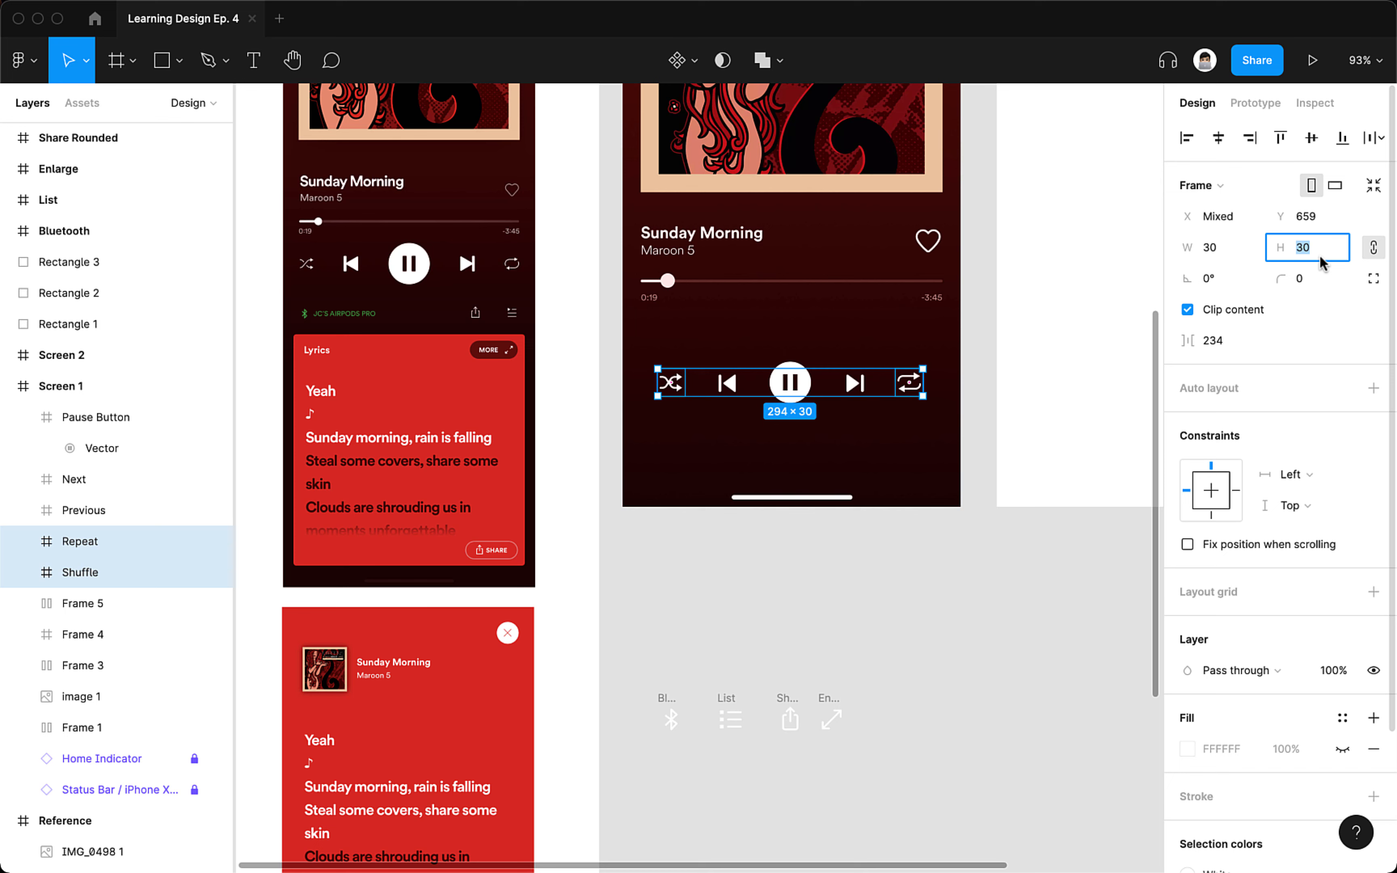
pyautogui.press('Return')
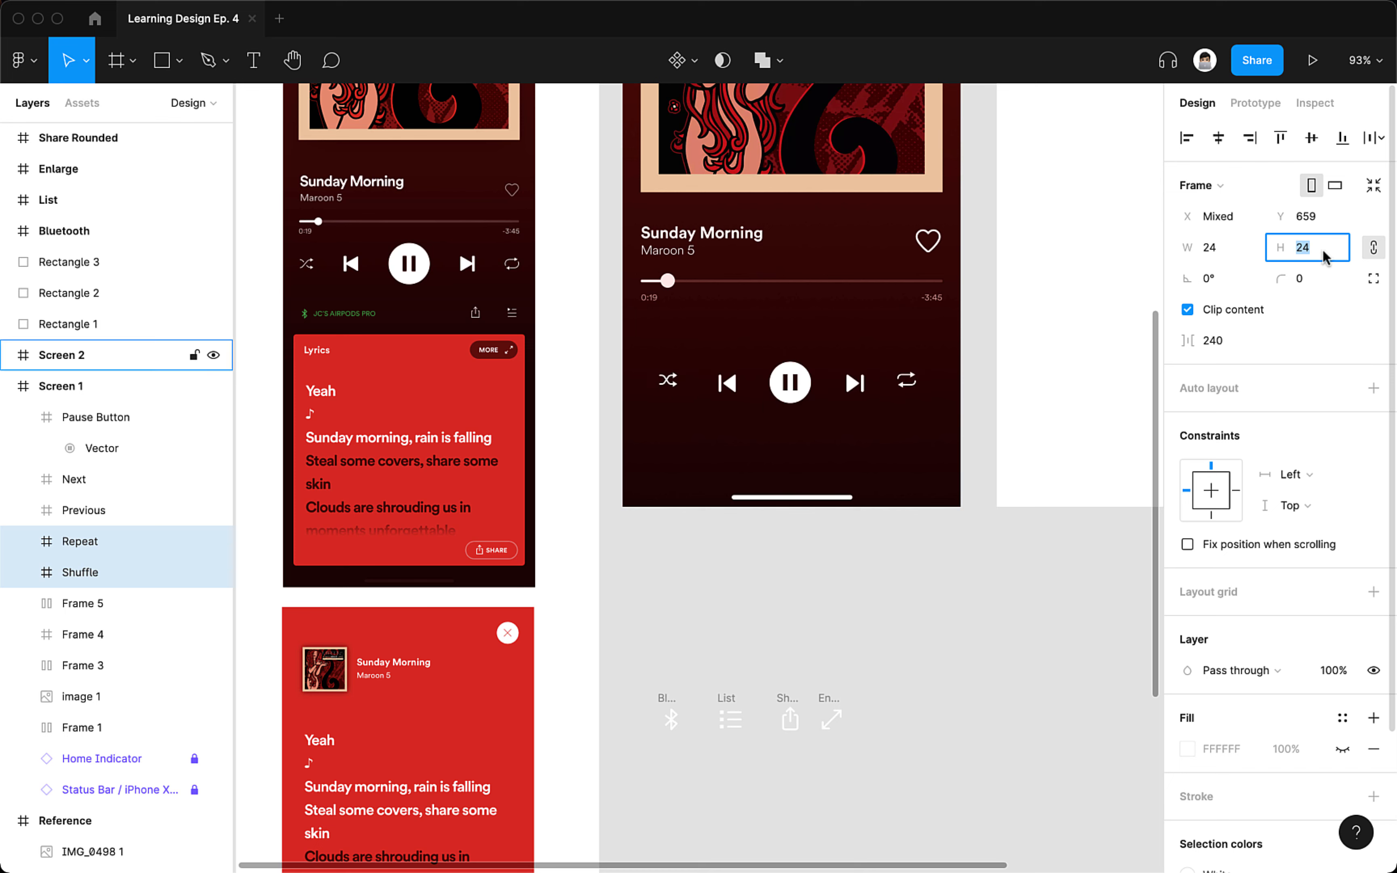
pyautogui.click(796, 422)
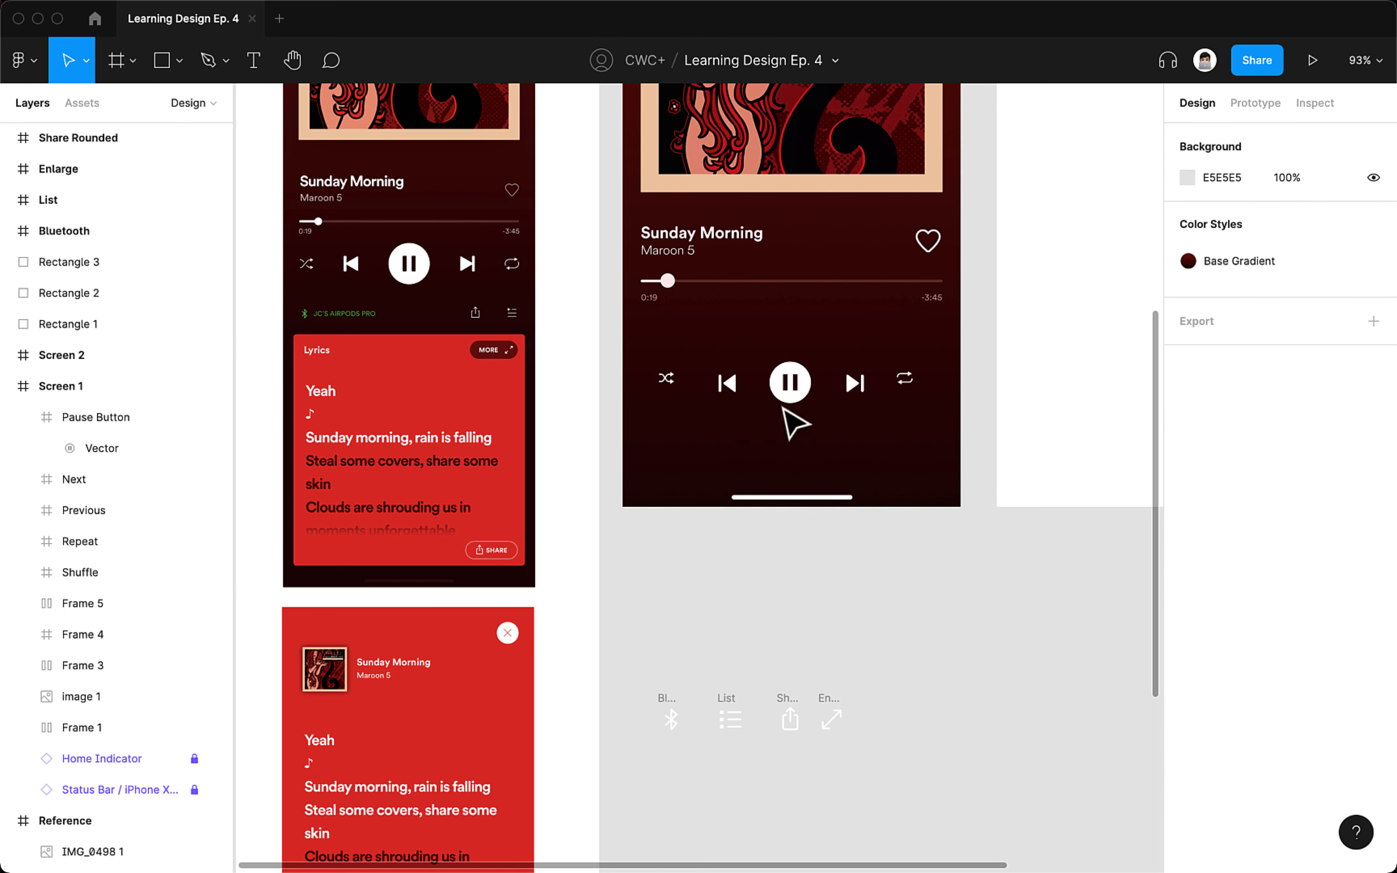
# - Align the vertical centers of all five playback icons and combine them into a horizontal auto layout frame
pyautogui.moveTo(650, 363); pyautogui.dragTo(945, 446)
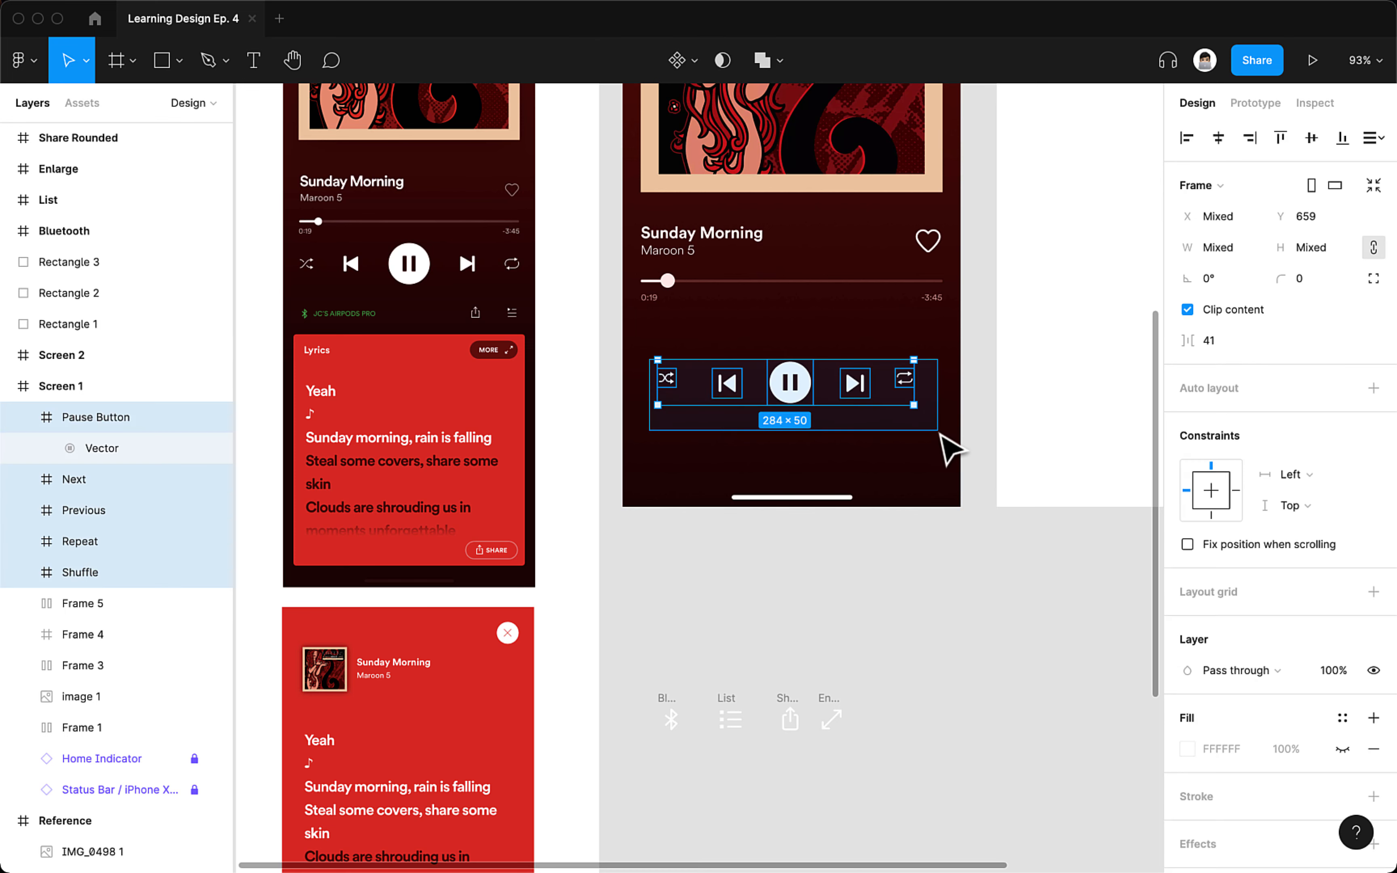
pyautogui.click(1373, 139)
pyautogui.click(1309, 140)
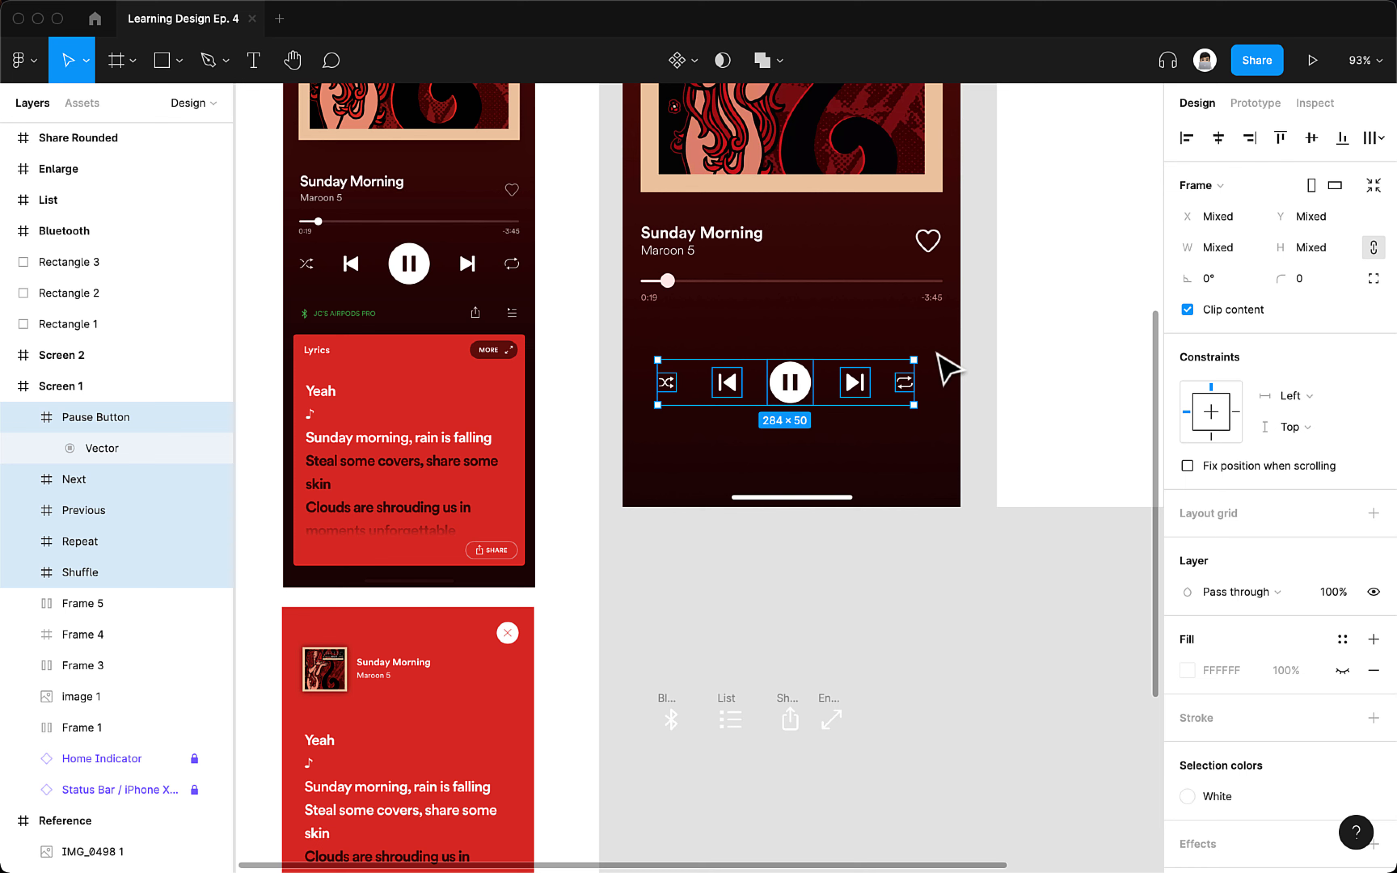
pyautogui.hotkey('shift', 'a')
pyautogui.press('super+z')
pyautogui.hotkey('shift', 'a')
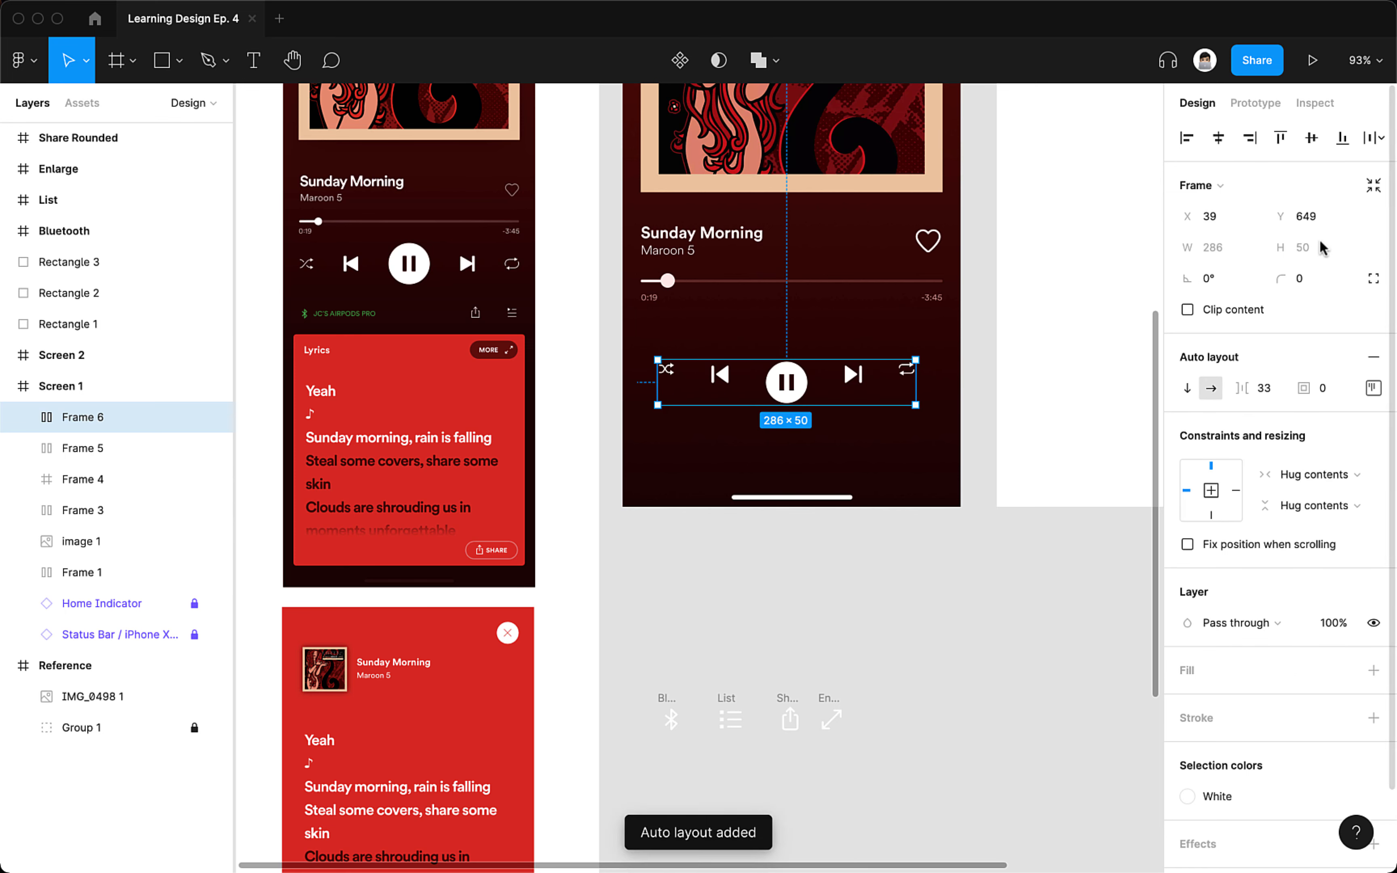
pyautogui.click(1379, 143)
pyautogui.click(1312, 140)
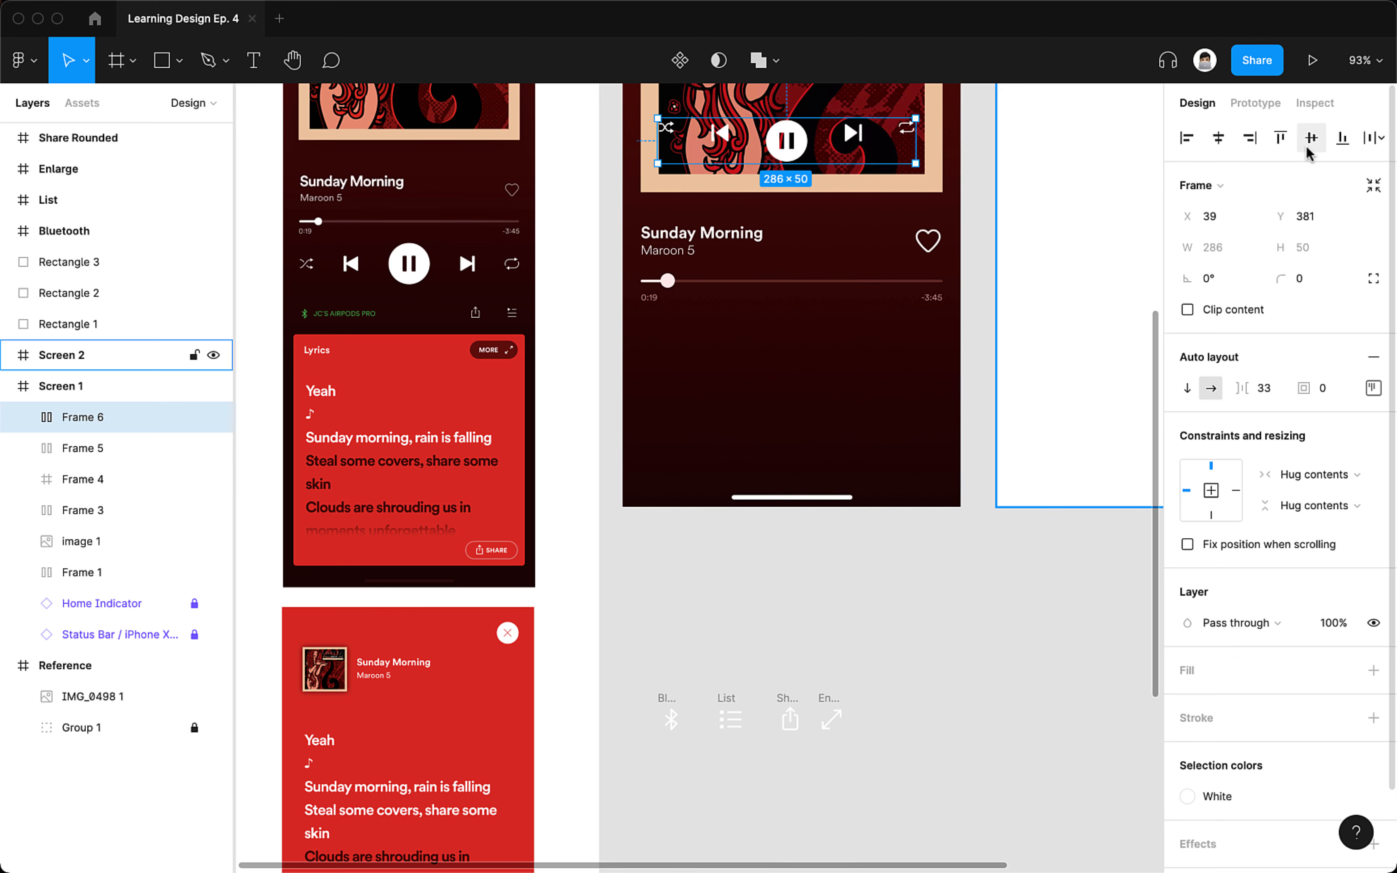
pyautogui.press('super+z')
# - Set the playback control row's auto layout alignment to center, with its items packed
pyautogui.click(1372, 388)
pyautogui.click(1308, 473)
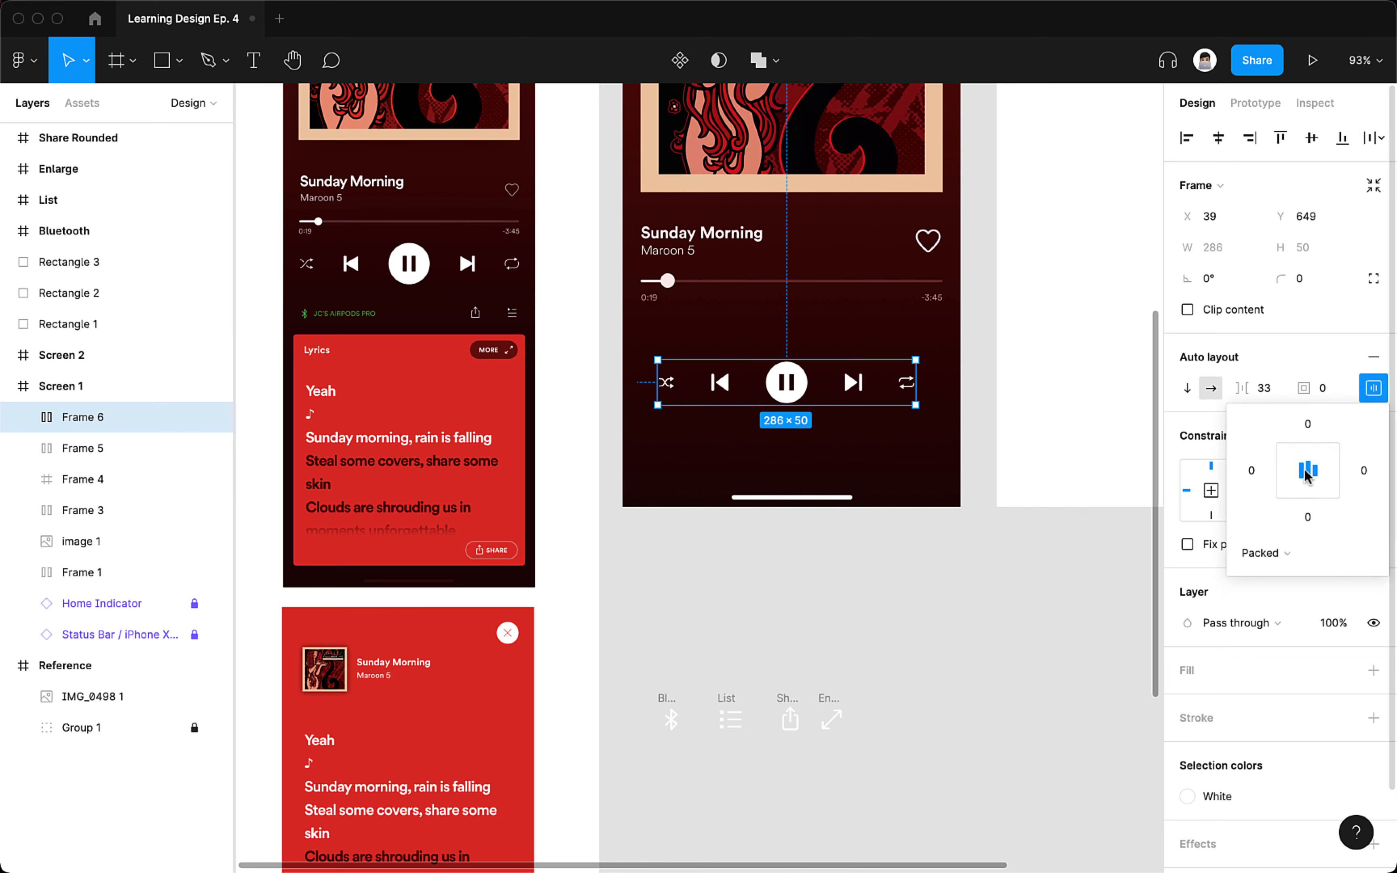
pyautogui.click(756, 427)
pyautogui.click(676, 393)
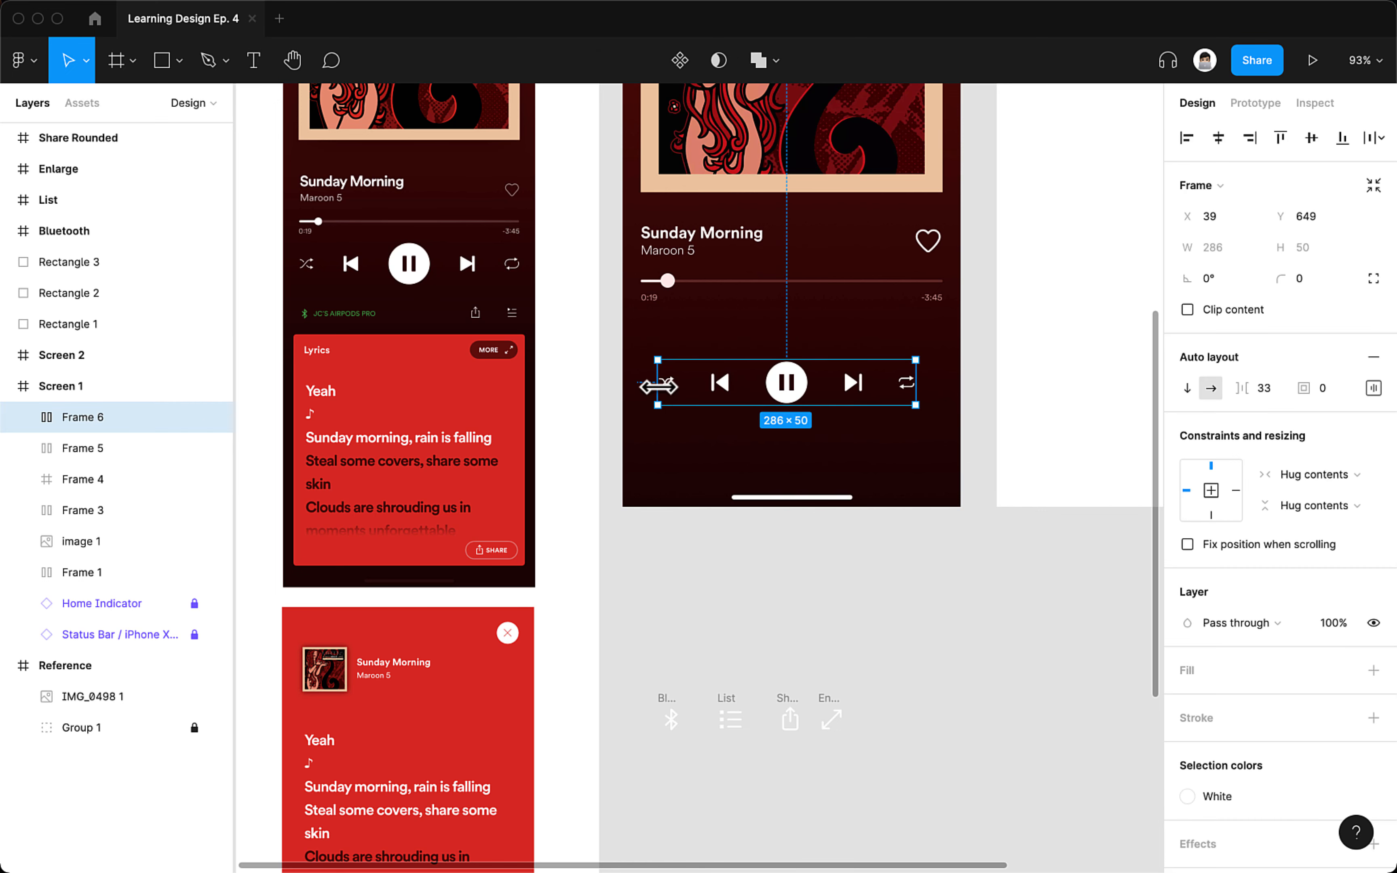
# - Widen the playback control row to span Screen 1's full width, X 0 and width 375
pyautogui.moveTo(1046, 335); pyautogui.dragTo(975, 332)
pyautogui.scroll(3, 826, 324)
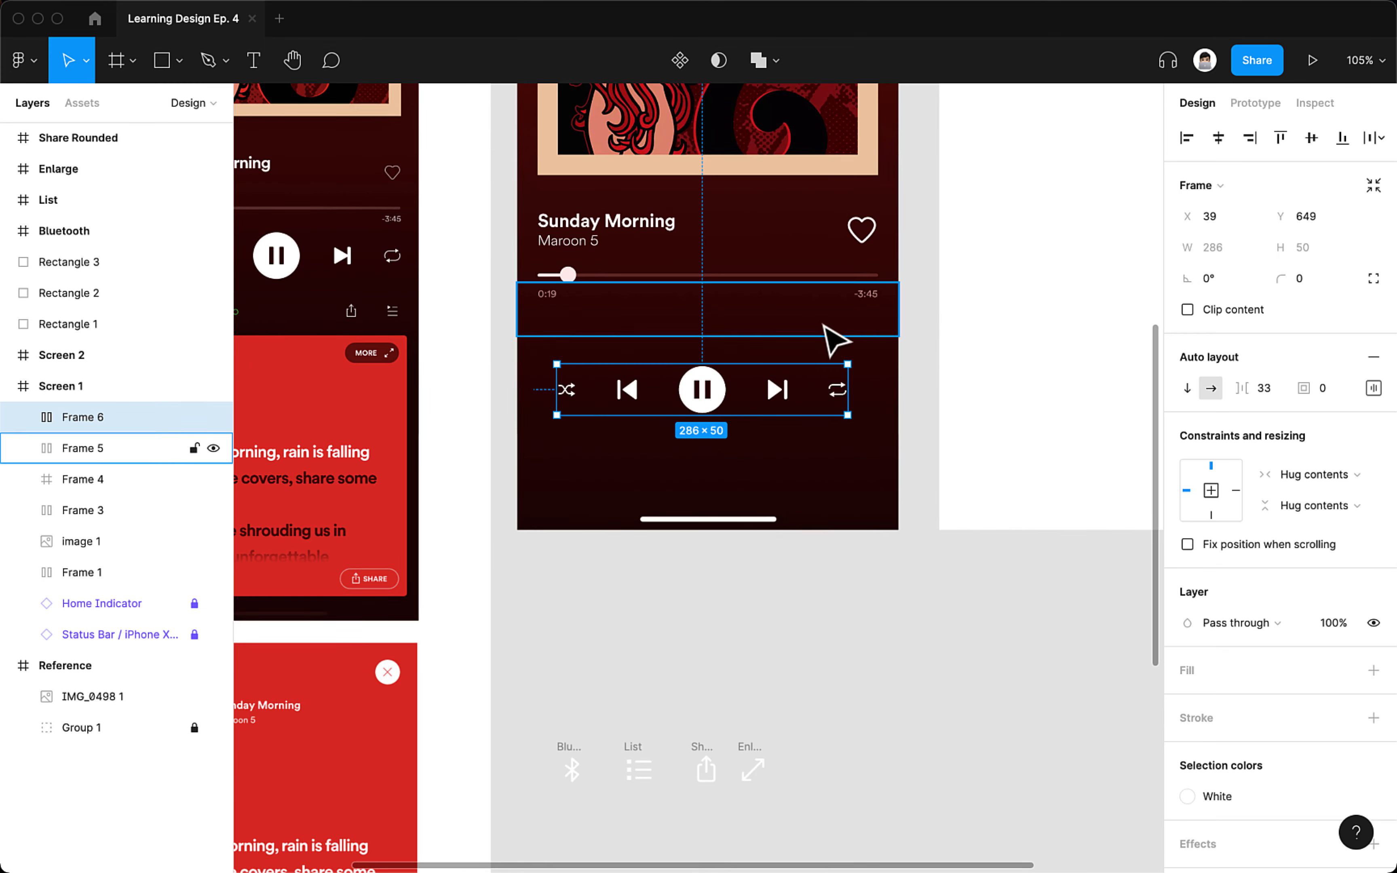
pyautogui.scroll(-2, 808, 332)
pyautogui.moveTo(786, 344); pyautogui.dragTo(871, 414)
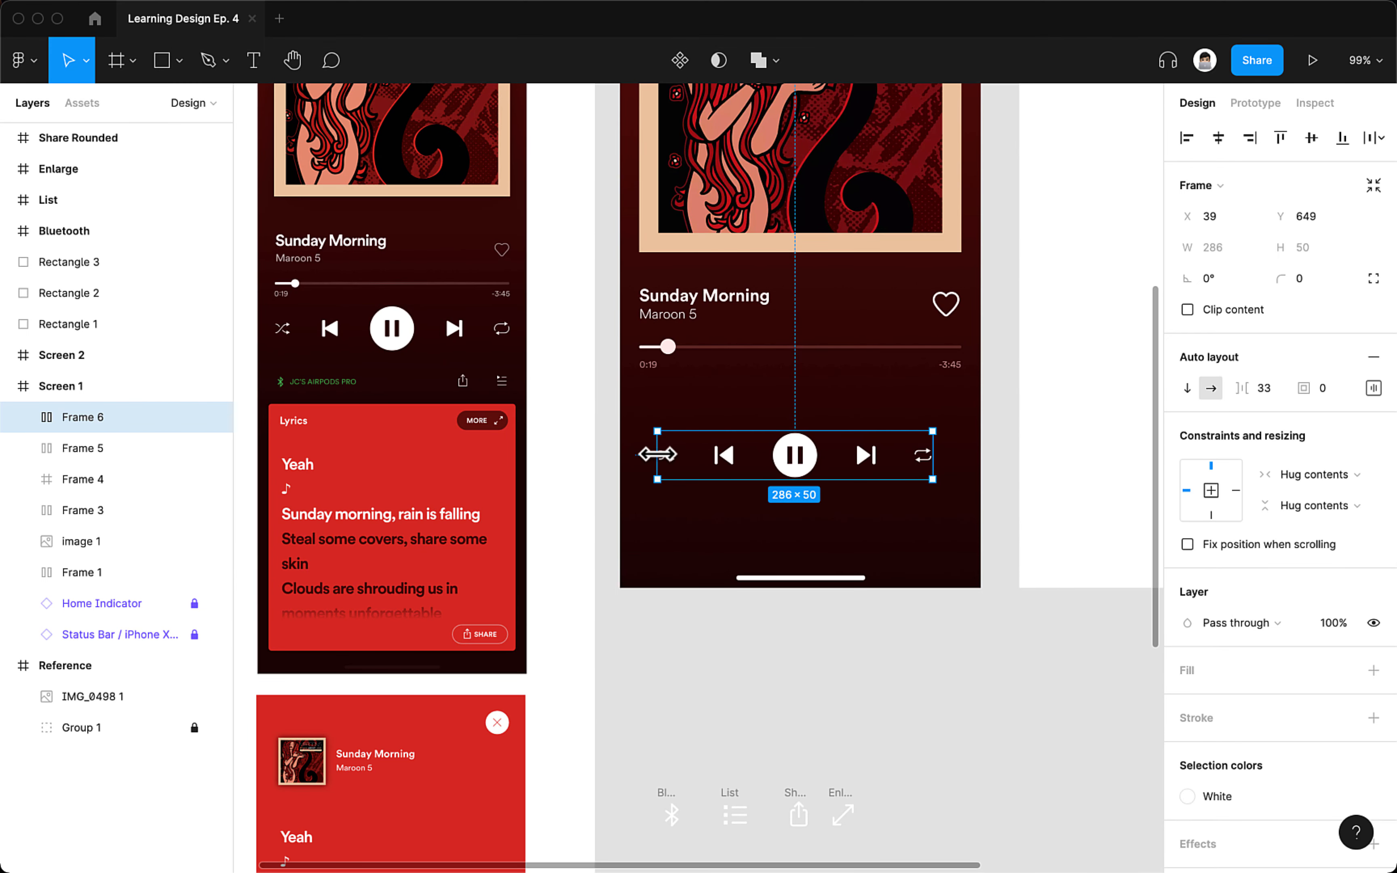
pyautogui.moveTo(657, 455); pyautogui.dragTo(616, 453)
pyautogui.moveTo(932, 446)
pyautogui.mouseDown()
pyautogui.moveTo(979, 445)
pyautogui.moveTo(951, 411)
pyautogui.moveTo(952, 427)
pyautogui.mouseUp()
# - Move the playback control row up below the time labels, to Y 605
pyautogui.click(932, 347)
pyautogui.moveTo(916, 346); pyautogui.dragTo(880, 345)
pyautogui.click(920, 383)
pyautogui.click(926, 439)
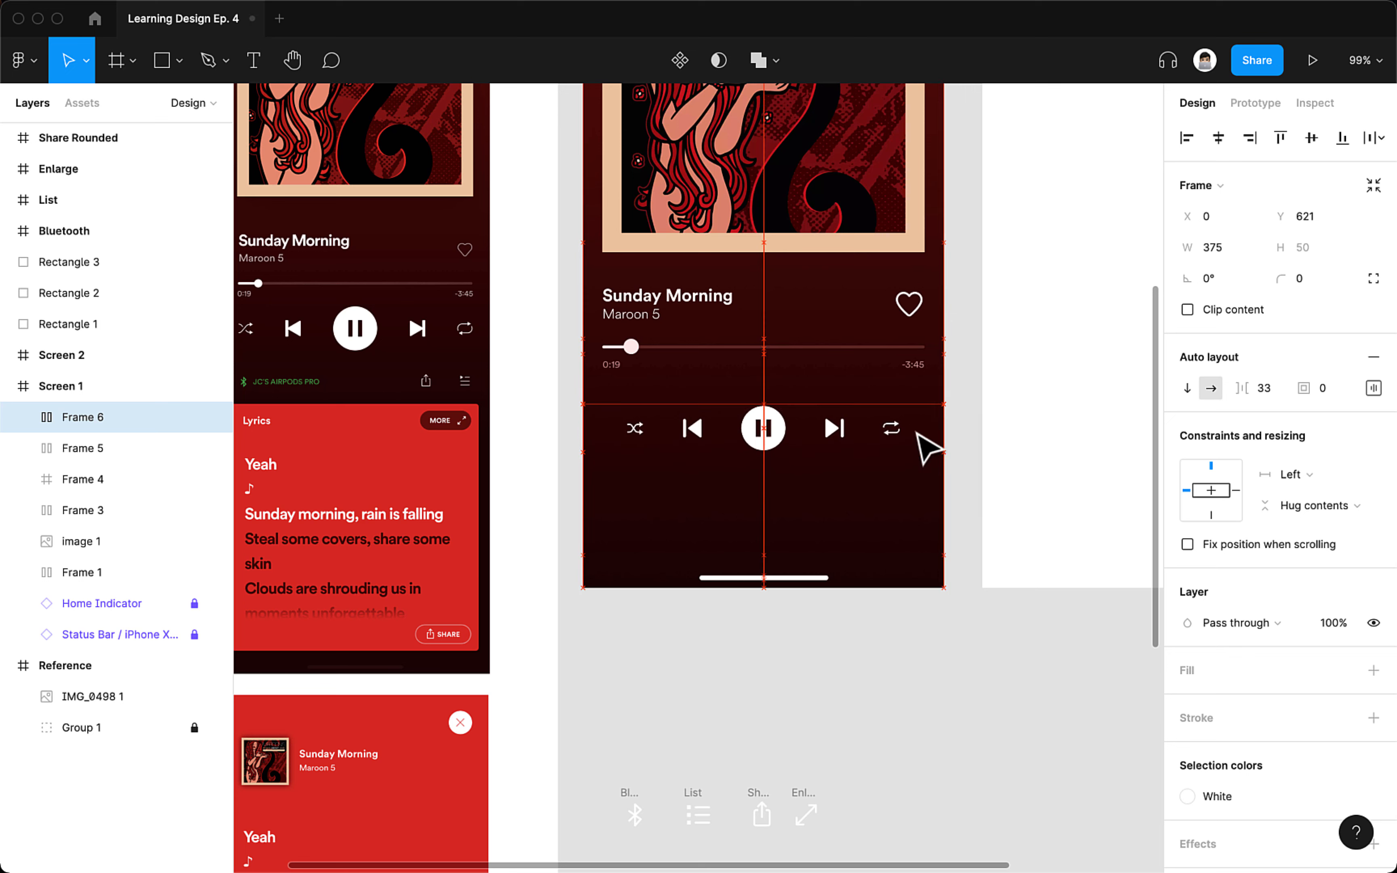
pyautogui.moveTo(926, 448); pyautogui.dragTo(924, 444)
pyautogui.click(926, 386)
# - Open the playback control row's auto layout alignment and padding settings
pyautogui.click(1374, 388)
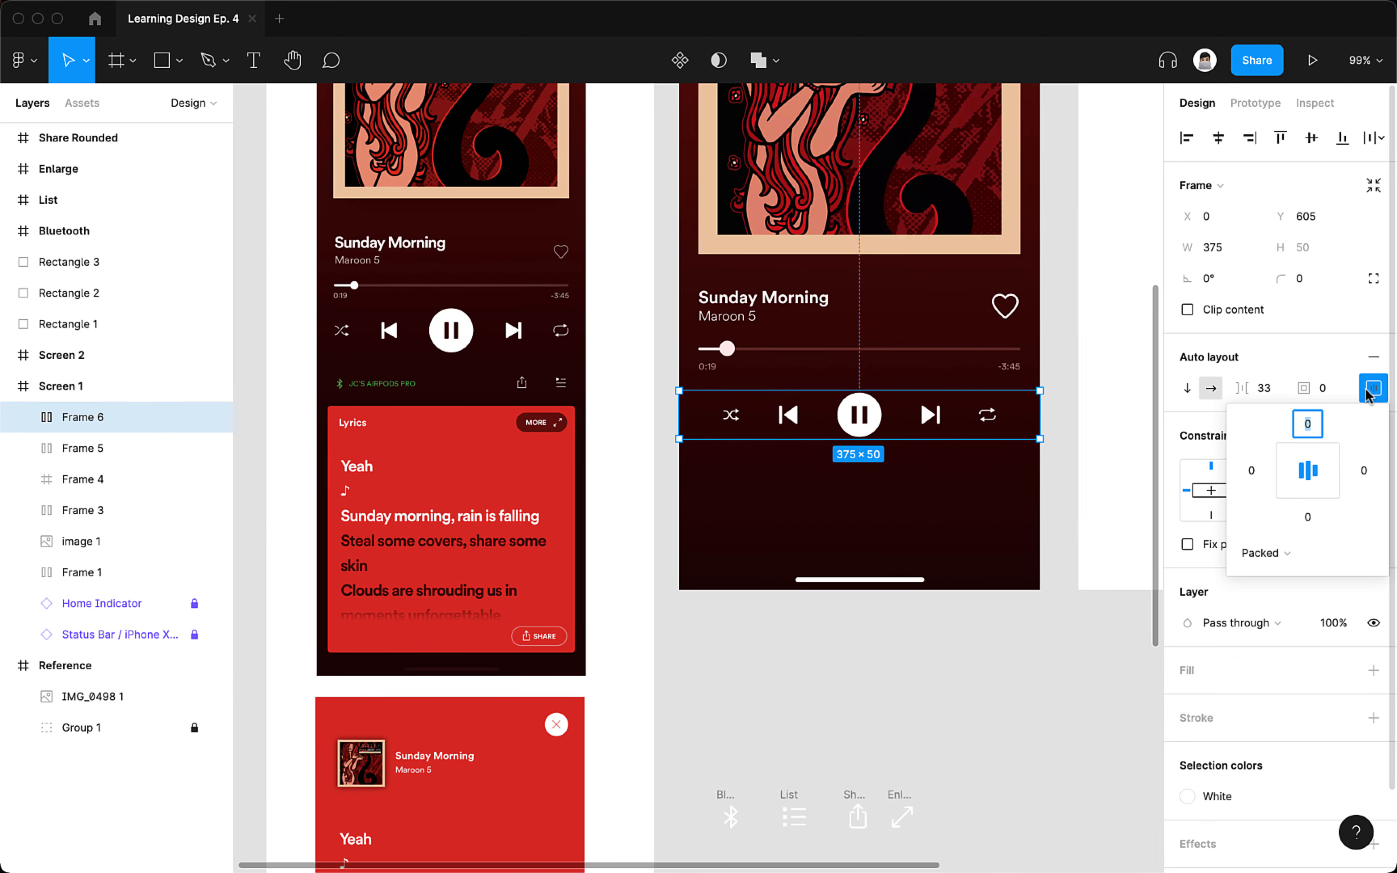
# - Set the player controls row to Space between, with 20 padding on its left and right sides
pyautogui.click(1274, 549)
pyautogui.click(1278, 574)
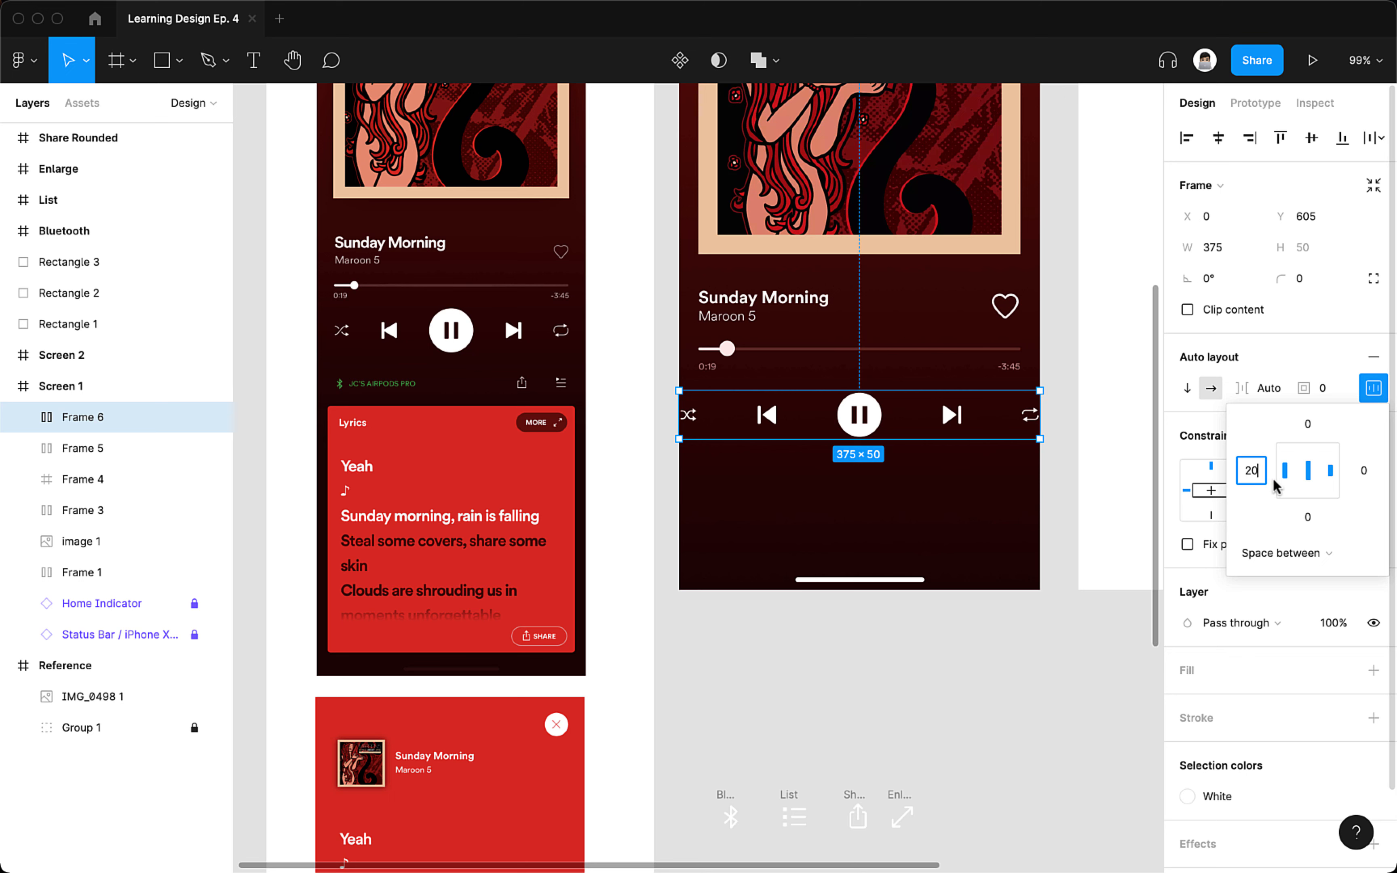
pyautogui.write('20')
pyautogui.click(1377, 473)
pyautogui.write('20')
pyautogui.press('Return')
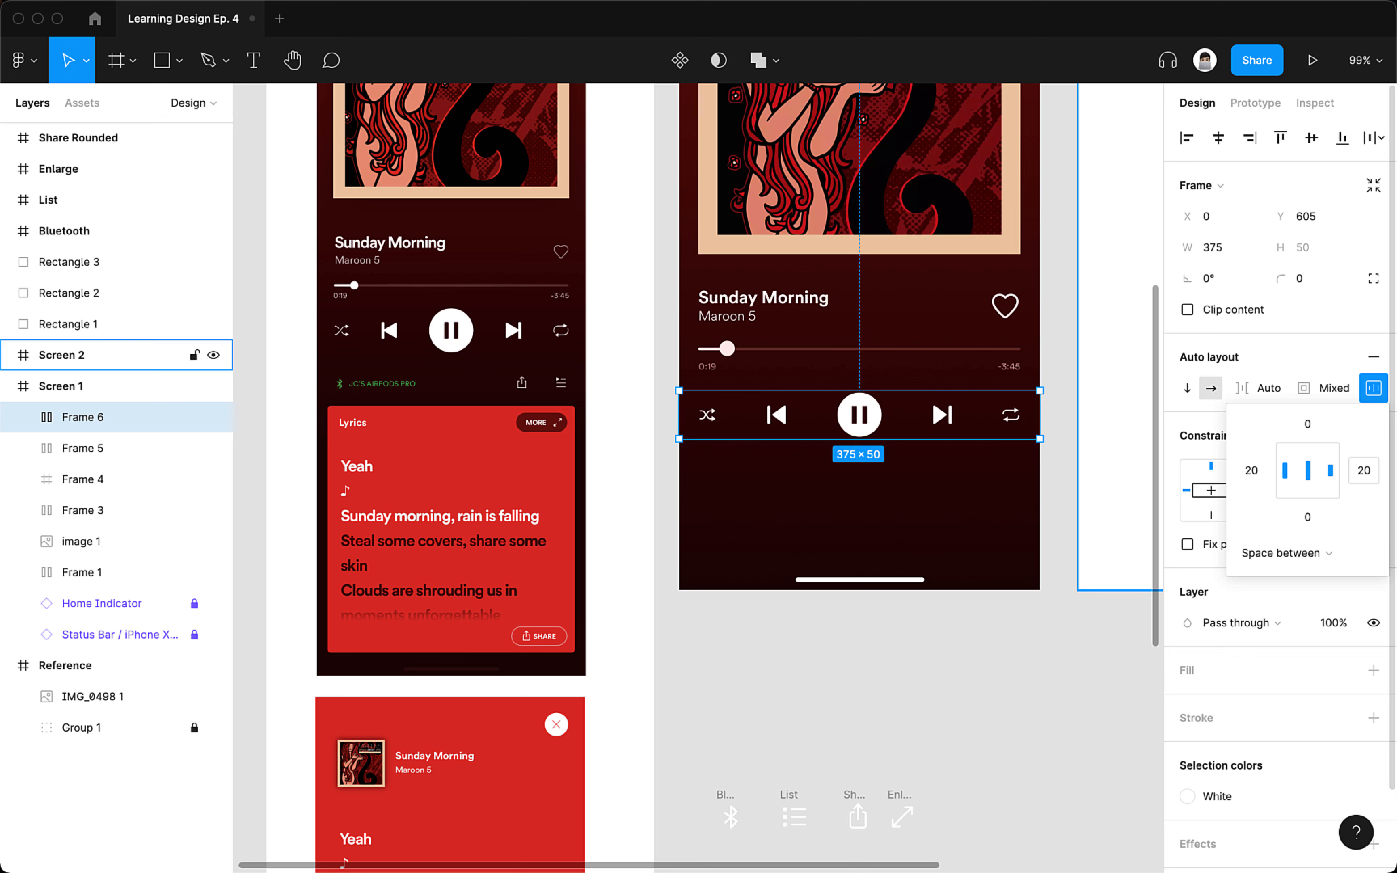
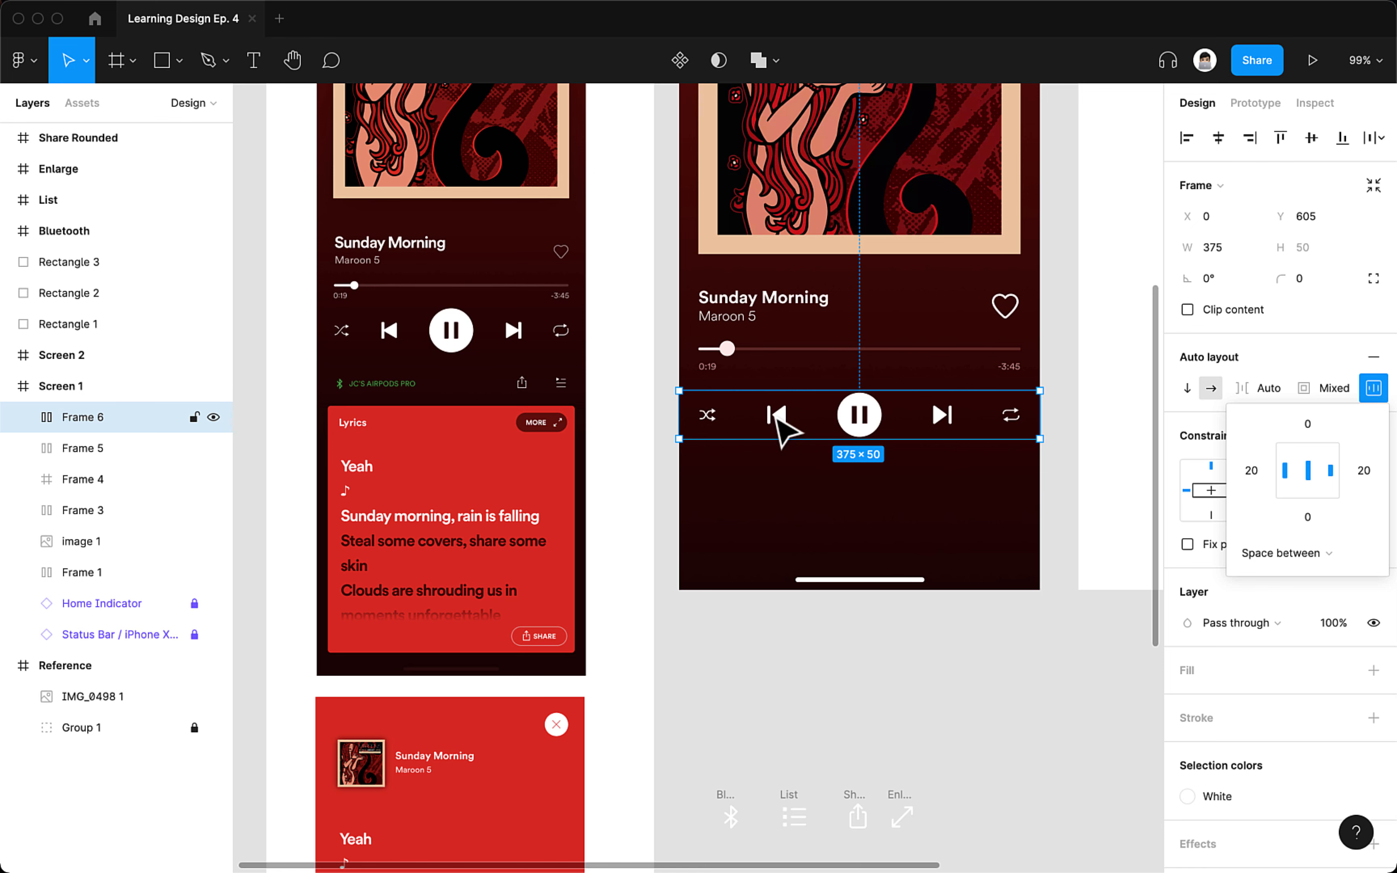
# - Wrap the previous, pause and next buttons in their own auto layout with centred, packed alignment
pyautogui.click(779, 414)
pyautogui.keyDown('shift'); pyautogui.click(848, 428); pyautogui.keyUp('shift')
pyautogui.keyDown('shift'); pyautogui.click(945, 416); pyautogui.keyUp('shift')
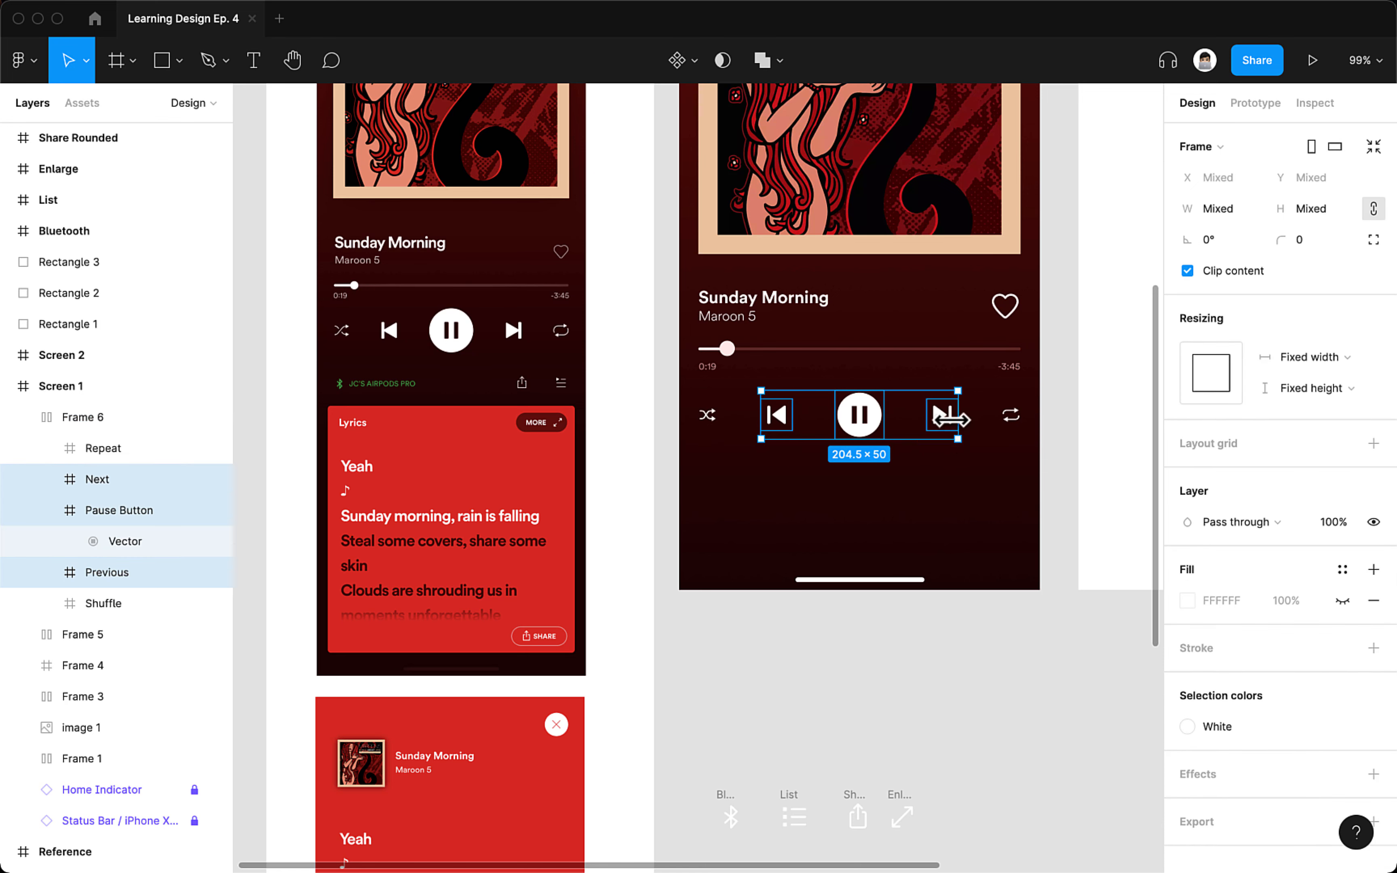
pyautogui.hotkey('shift', 'a')
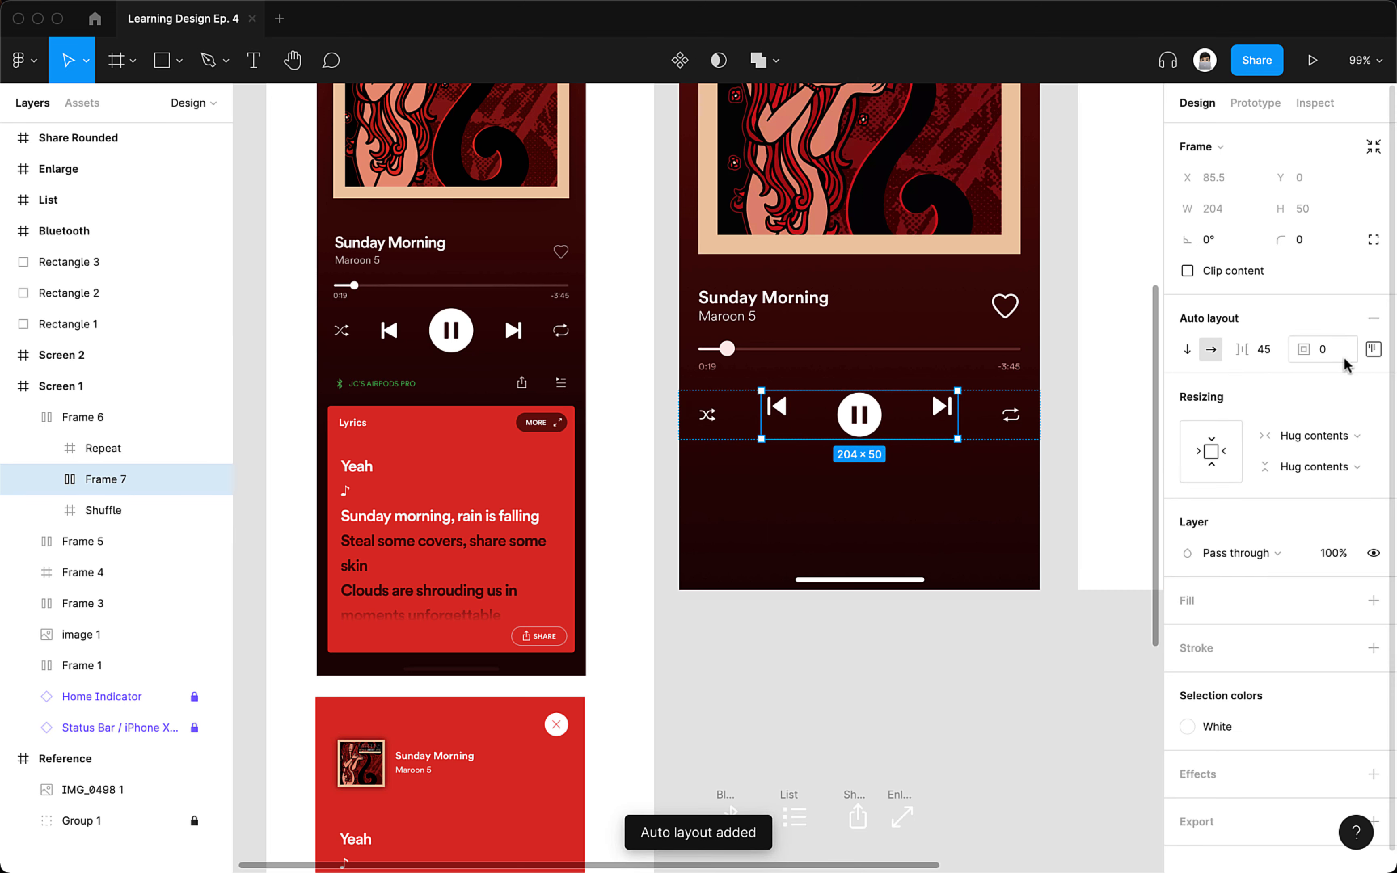
pyautogui.click(1373, 349)
pyautogui.click(1308, 441)
pyautogui.click(1279, 514)
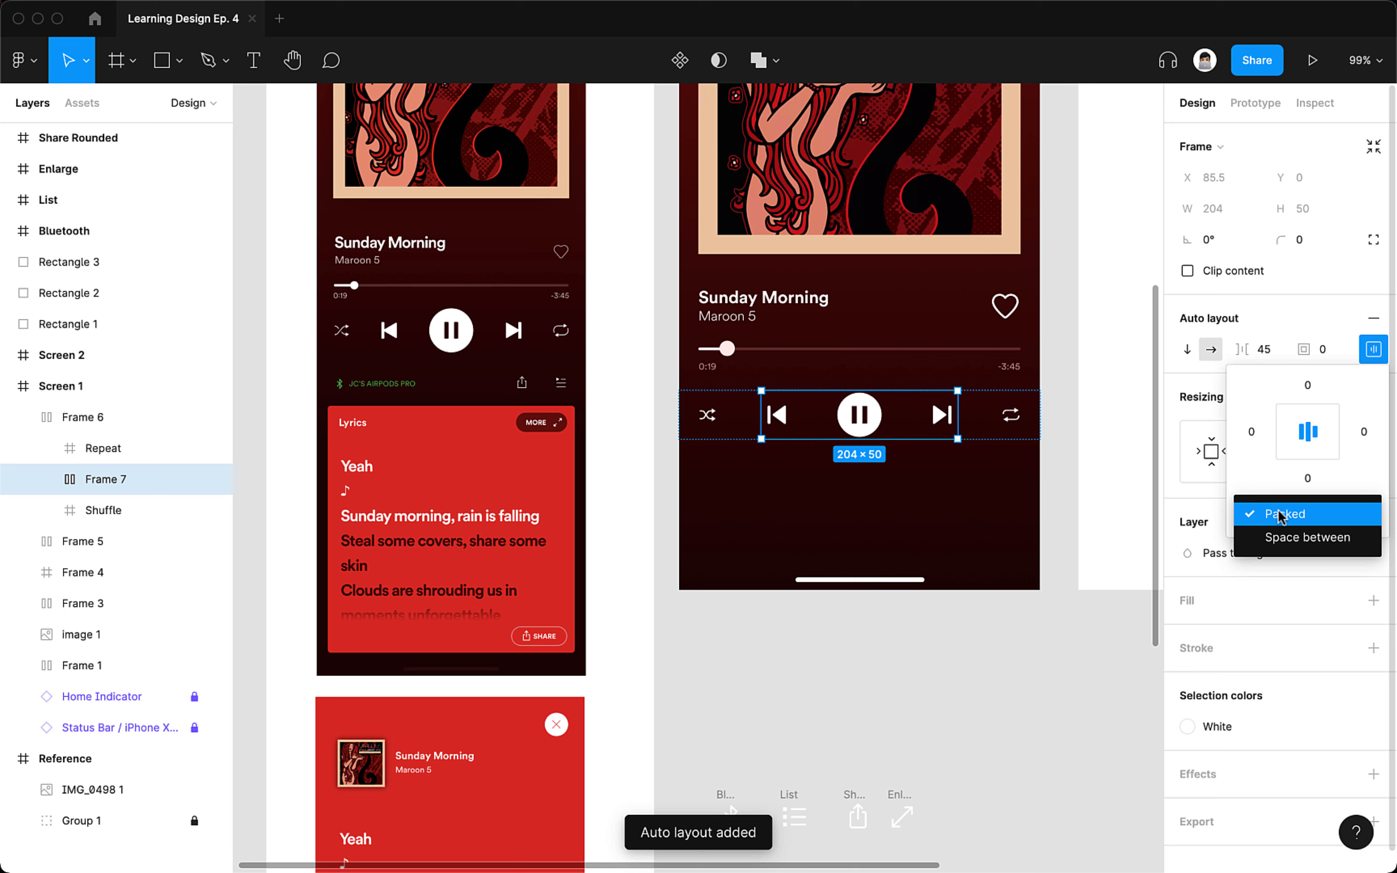
pyautogui.click(1278, 483)
# - Set the auto layout spacing between the previous, pause and next buttons to 32, after trying 24
pyautogui.click(1269, 354)
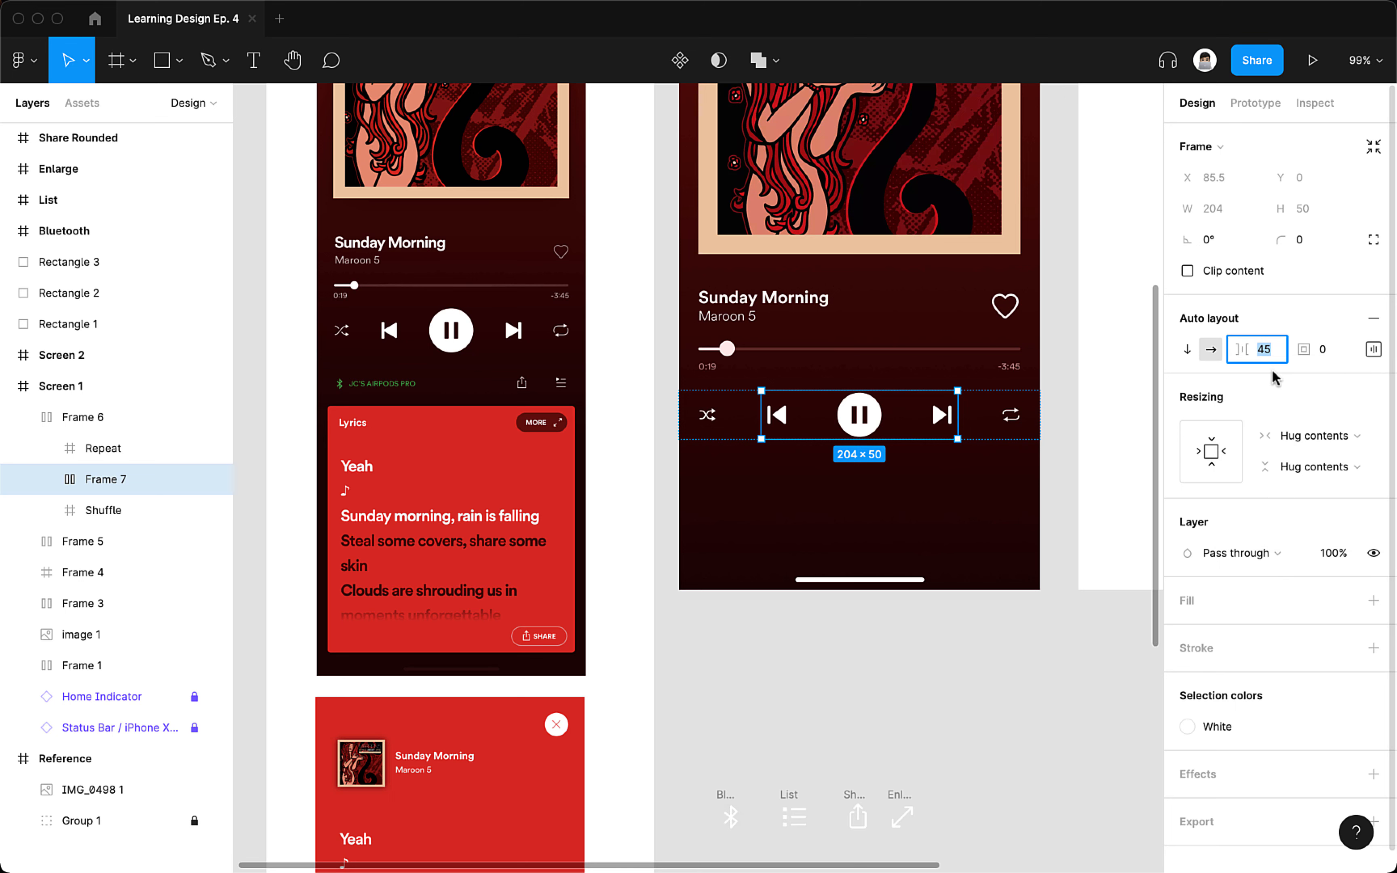
pyautogui.write('24')
pyautogui.press('Return')
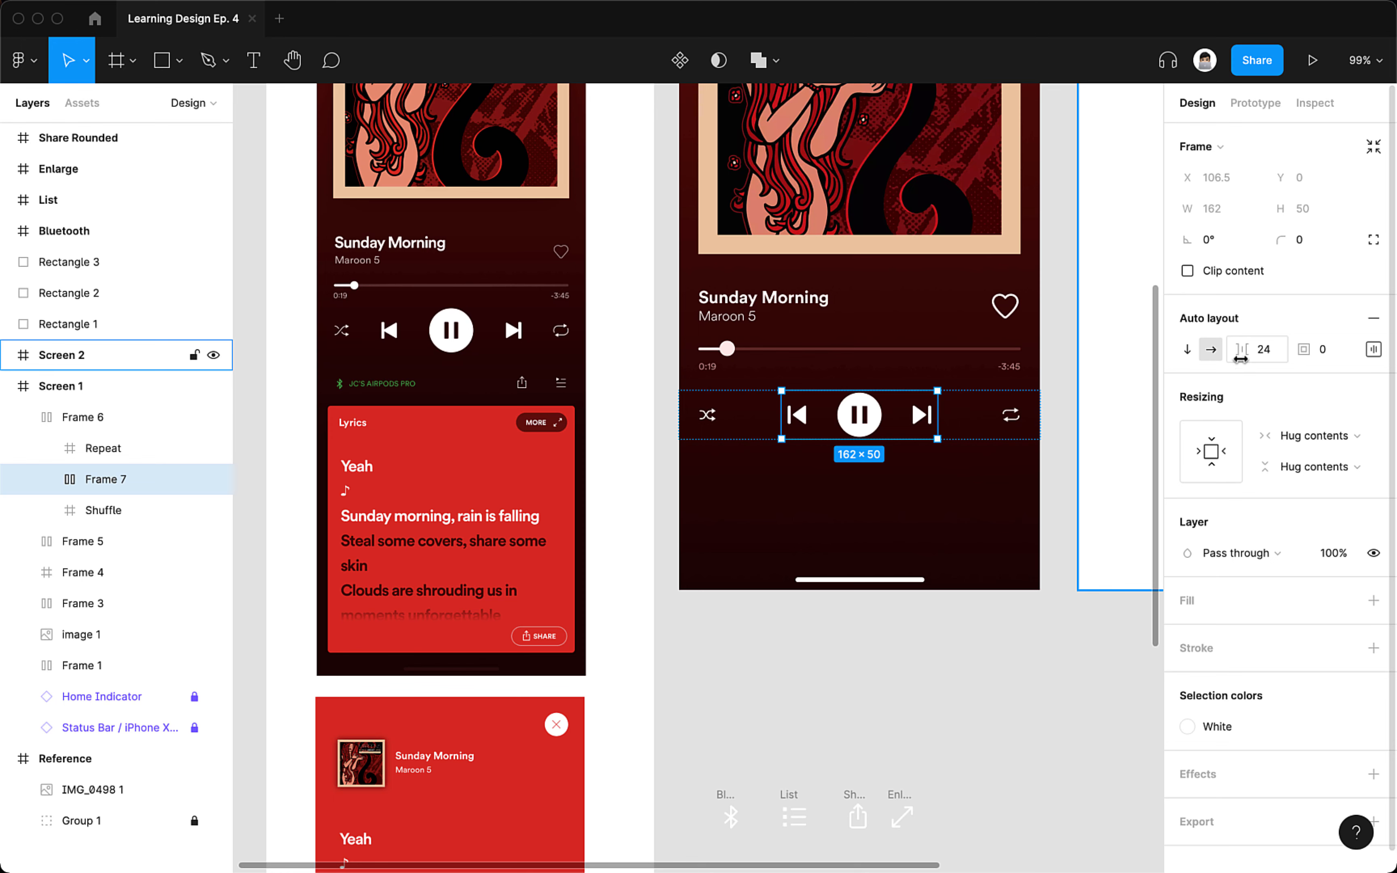
pyautogui.click(1240, 359)
pyautogui.write('32')
pyautogui.press('Return')
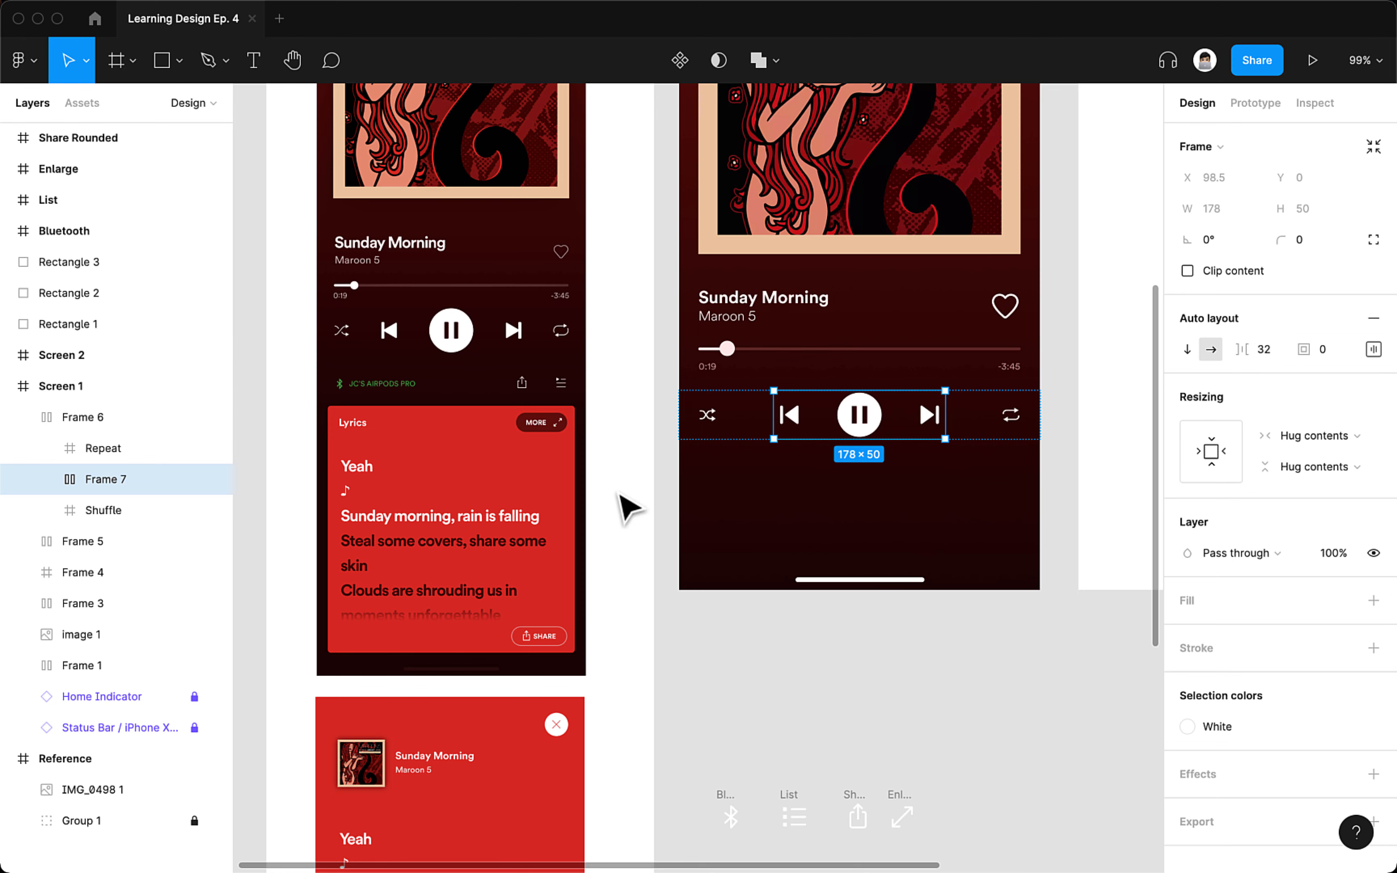
pyautogui.click(786, 493)
# - Resize the pause button to 54 × 54 with its proportions locked
pyautogui.scroll(-4, 786, 494)
pyautogui.click(863, 443)
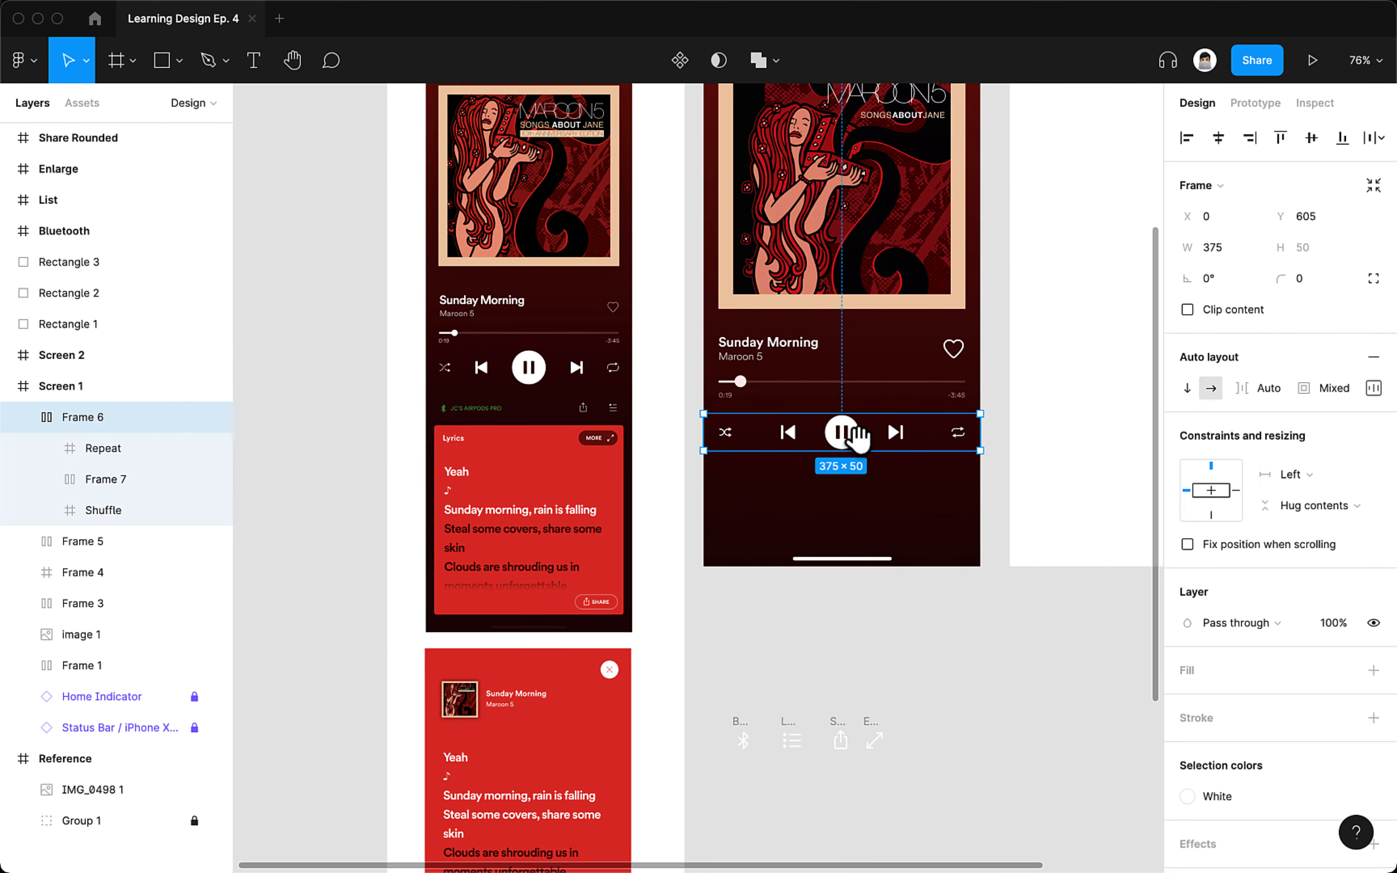
pyautogui.moveTo(848, 433); pyautogui.dragTo(836, 424)
pyautogui.click(850, 499)
pyautogui.moveTo(836, 494); pyautogui.dragTo(765, 456)
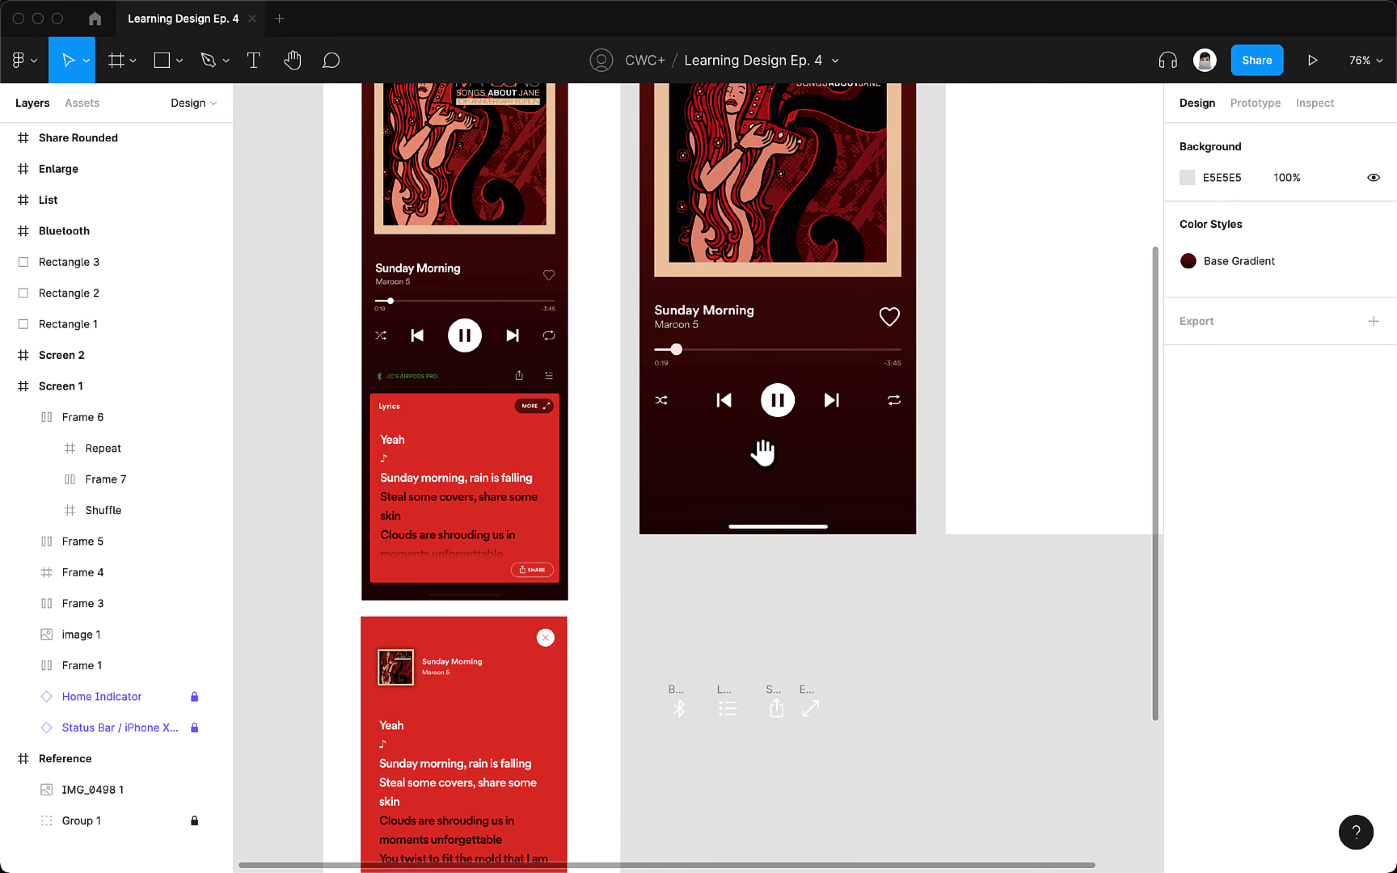
pyautogui.doubleClick(770, 411)
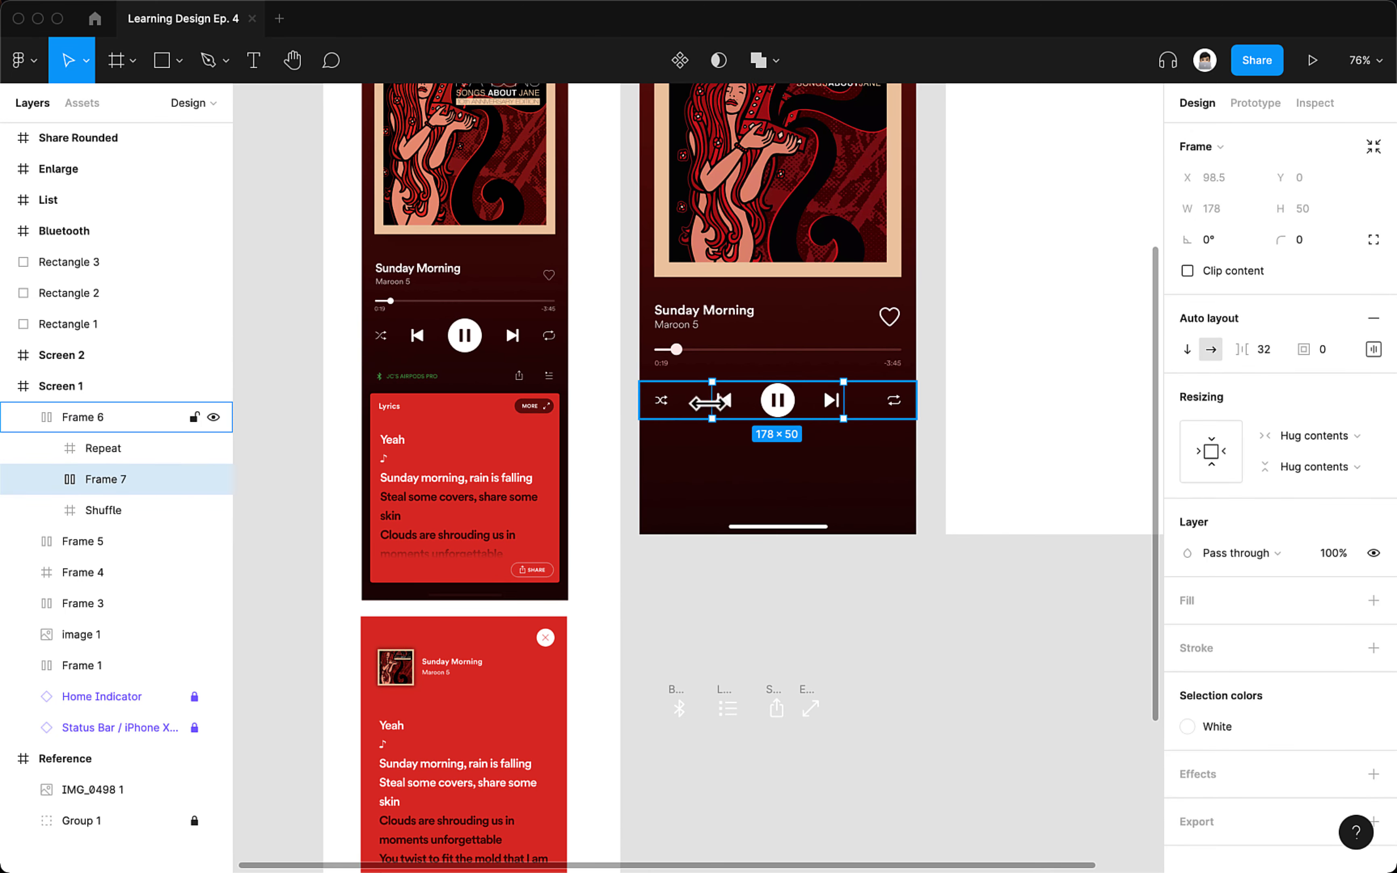
pyautogui.click(770, 411)
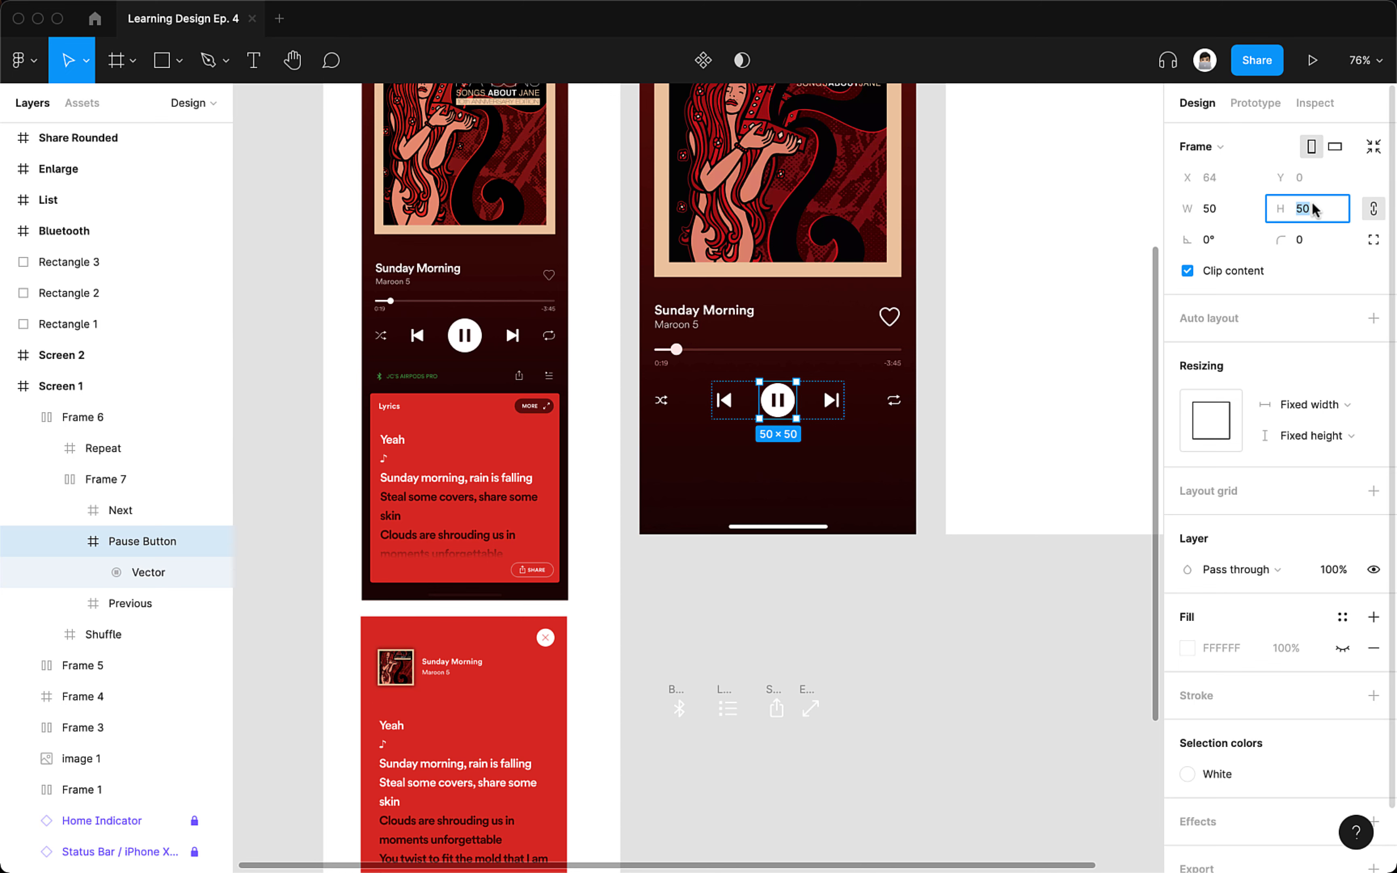
pyautogui.write('54')
pyautogui.press('Return')
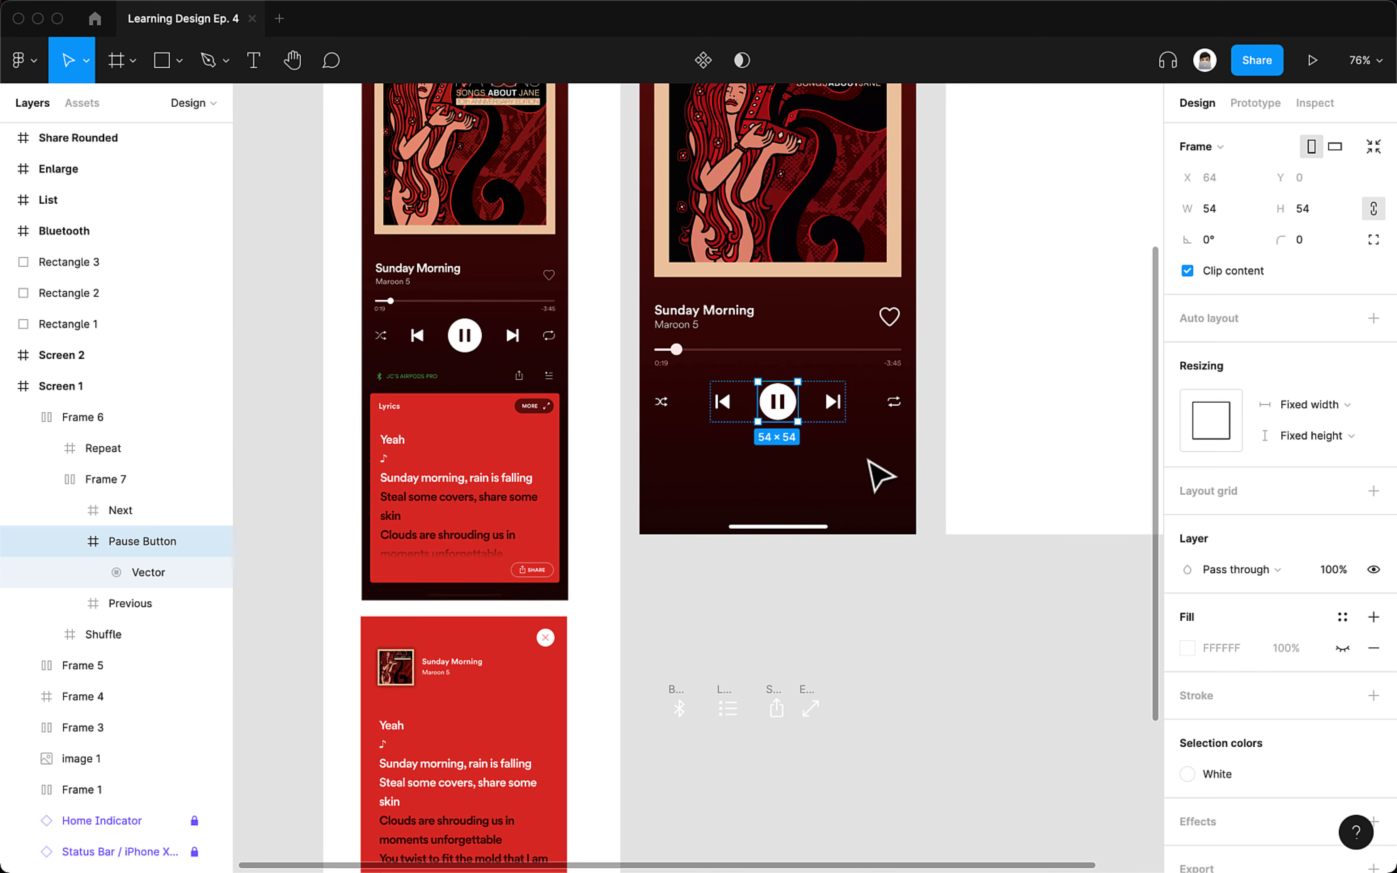
pyautogui.click(868, 463)
pyautogui.click(863, 395)
pyautogui.click(867, 450)
pyautogui.click(867, 406)
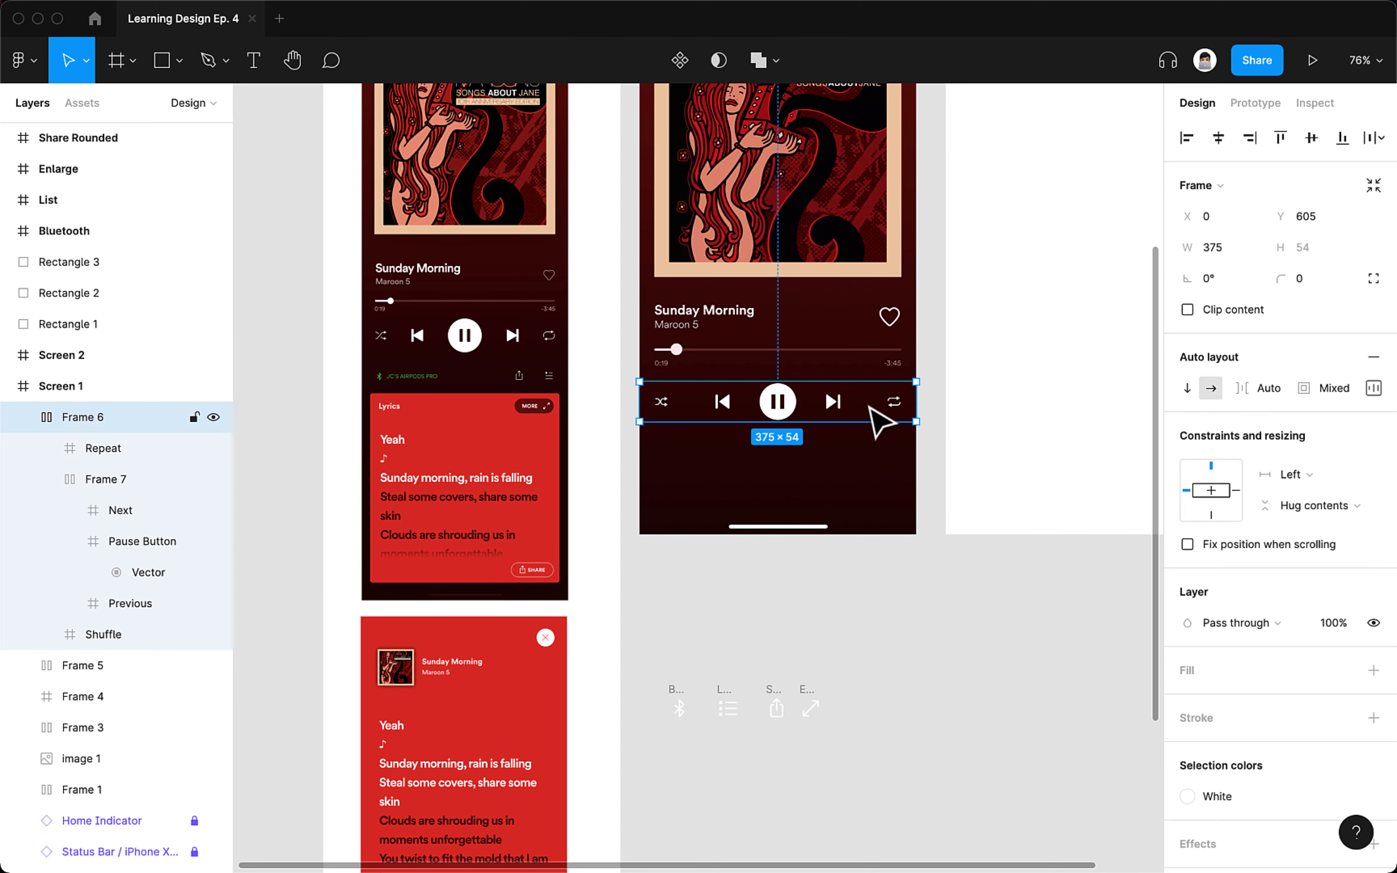
pyautogui.click(867, 484)
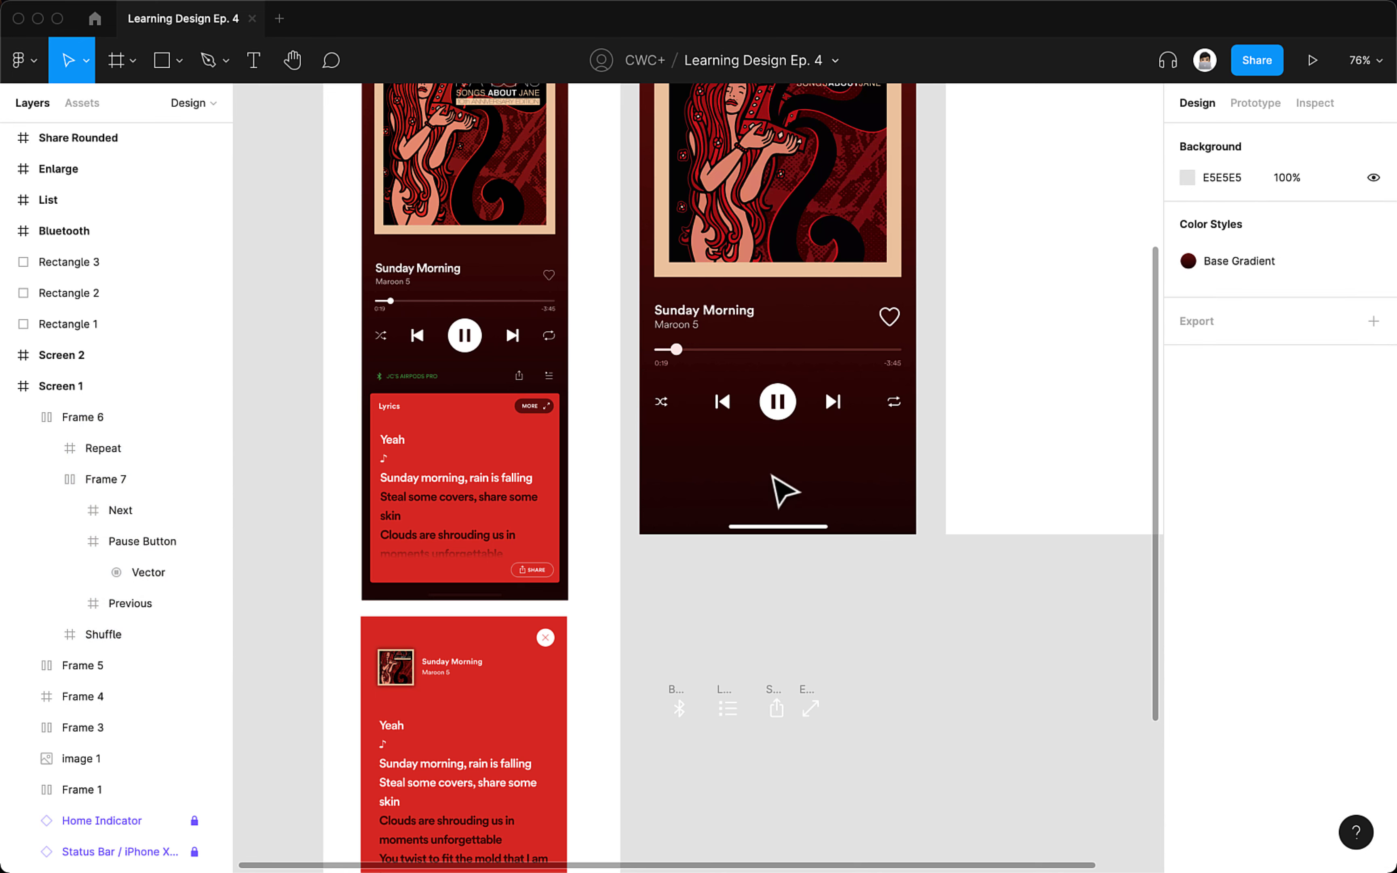
# - Move the Bluetooth icon from below the artboards into Screen 1, under the shuffle icon
pyautogui.scroll(2, 774, 476)
pyautogui.moveTo(630, 720); pyautogui.dragTo(654, 452)
pyautogui.scroll(2, 691, 461)
# - Add the text "JC'S AIRPODS PRO" beside the Bluetooth icon and set its weight to Medium
pyautogui.press('t')
pyautogui.click(682, 459)
pyautogui.write("JC'S")
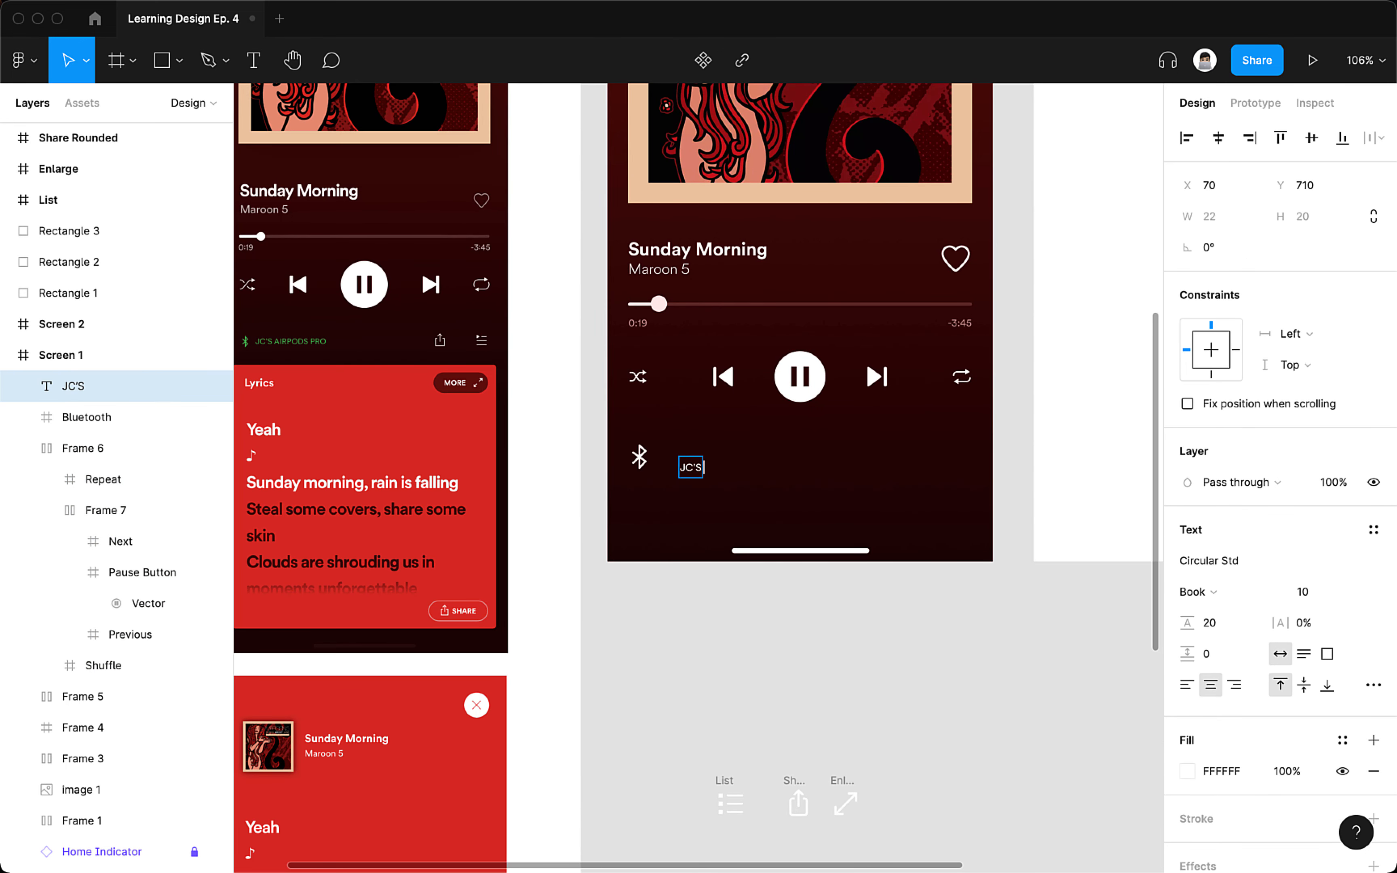
pyautogui.write(' AIRPODS PRO')
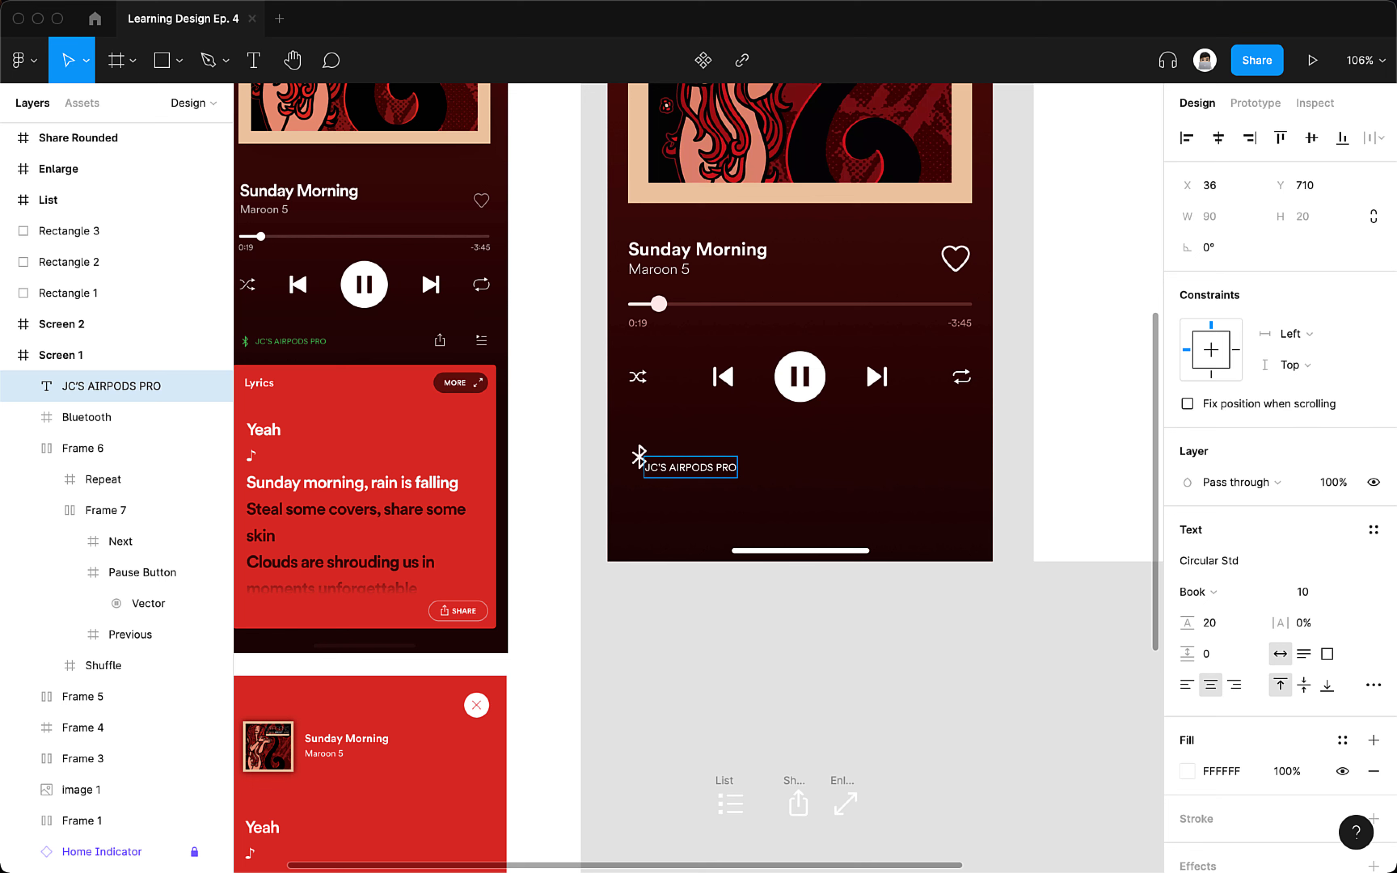
pyautogui.press('super+a')
pyautogui.click(1247, 585)
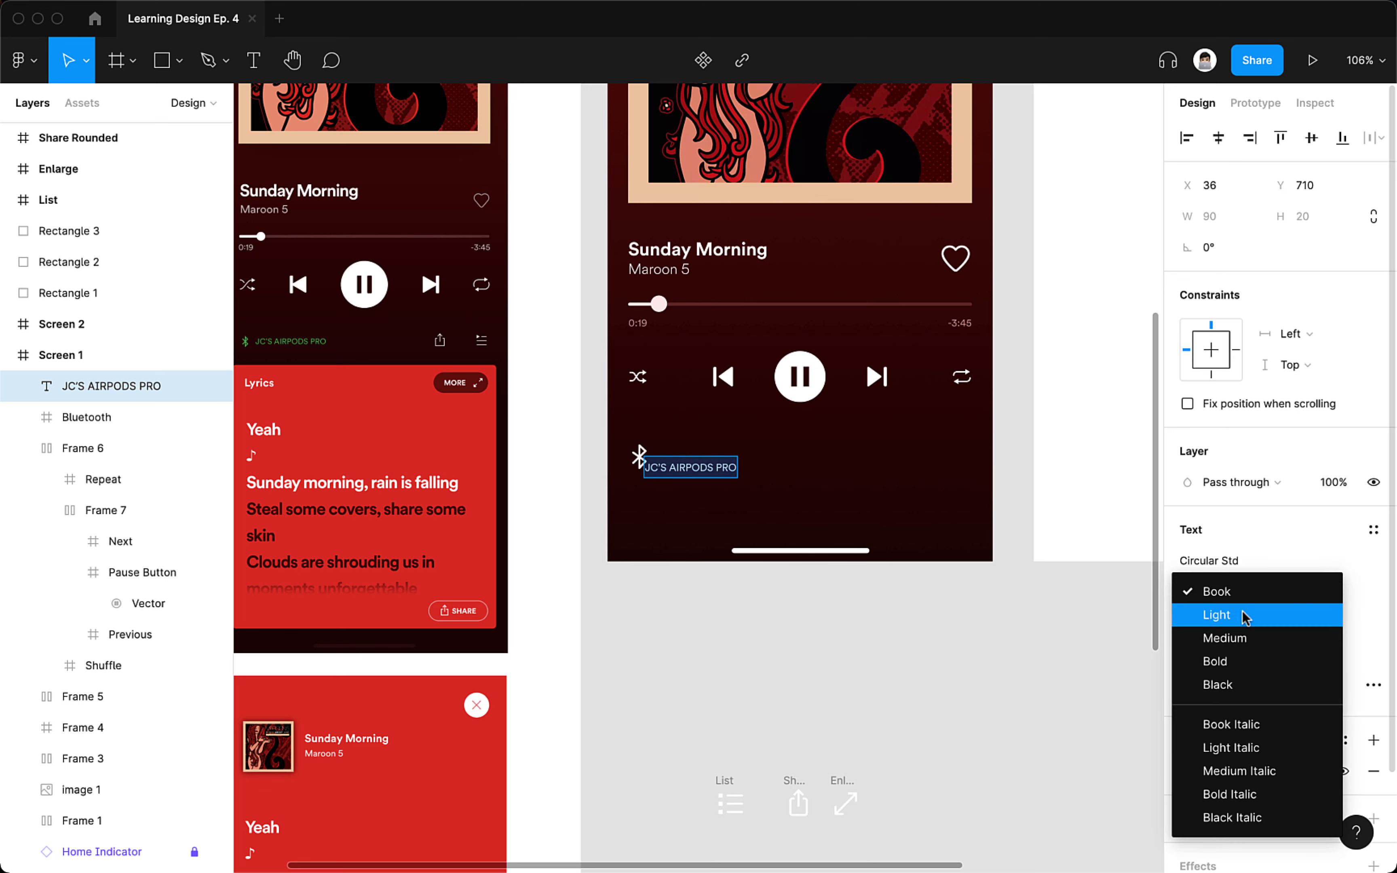
pyautogui.click(1245, 638)
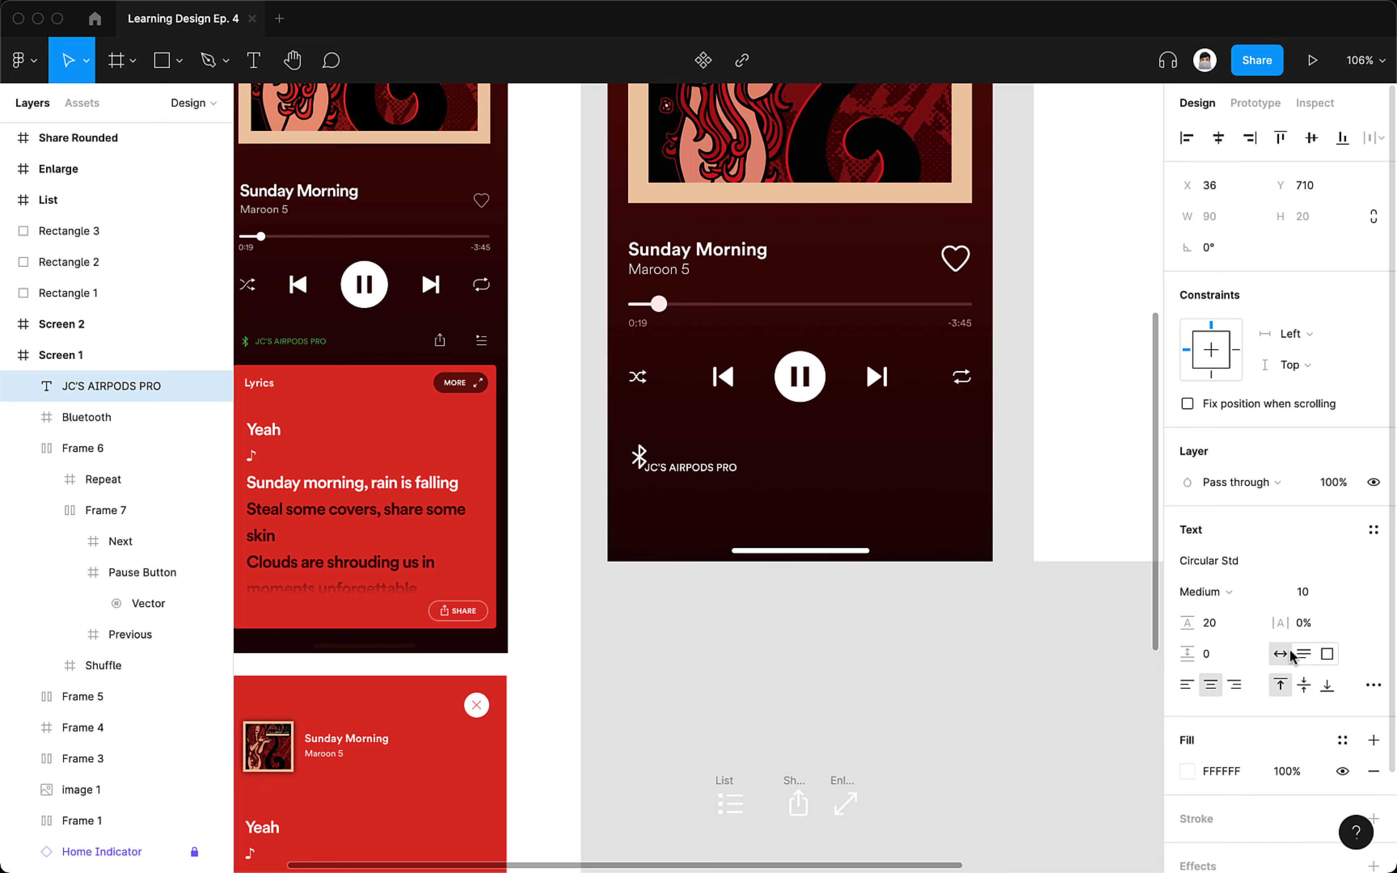
# - Fill the "JC'S AIRPODS PRO" text with the green 54B25C sampled from the device label in the reference screenshot
pyautogui.click(1199, 772)
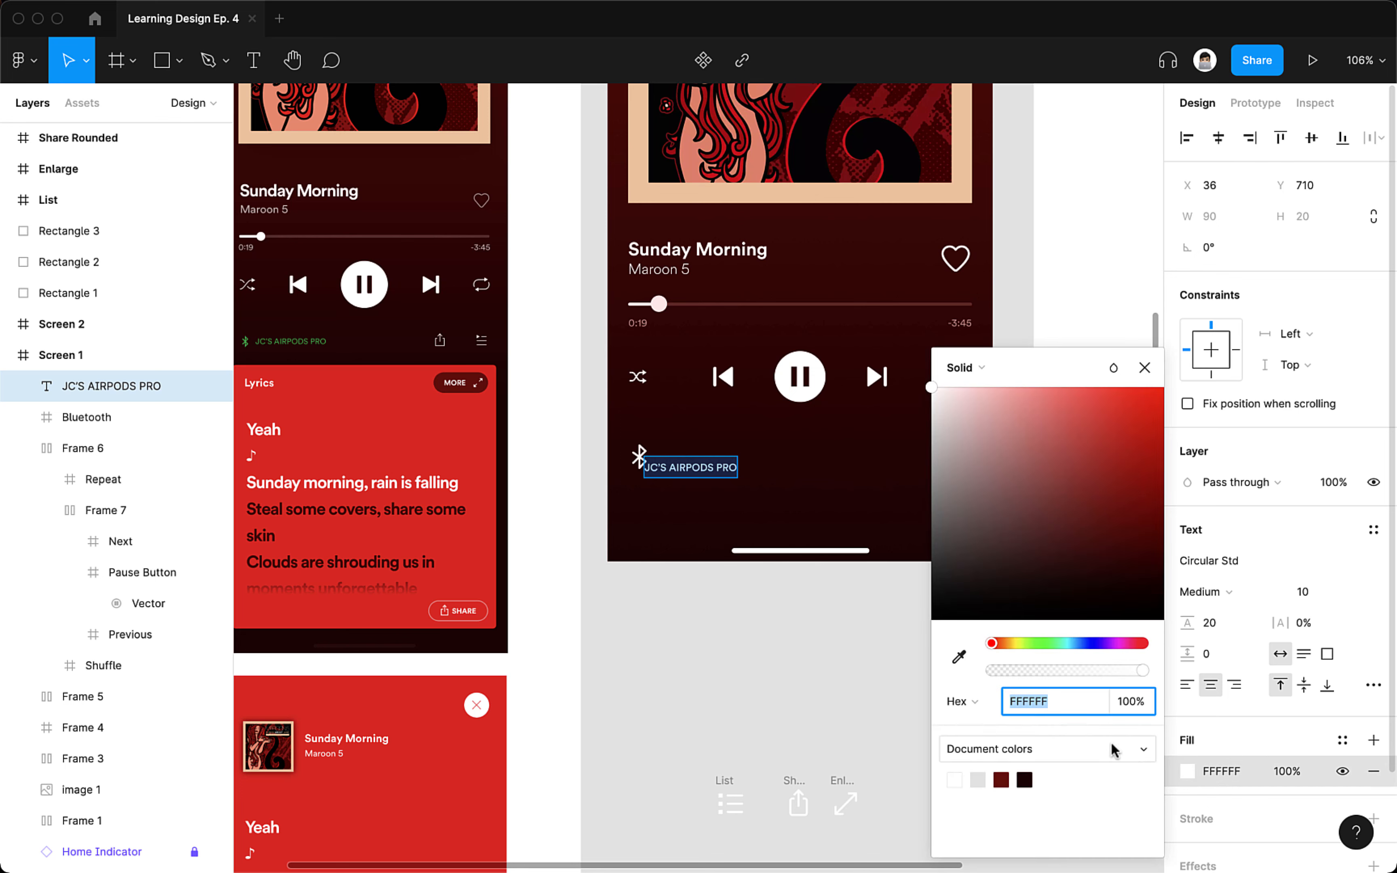
pyautogui.click(959, 656)
pyautogui.scroll(15, 252, 266)
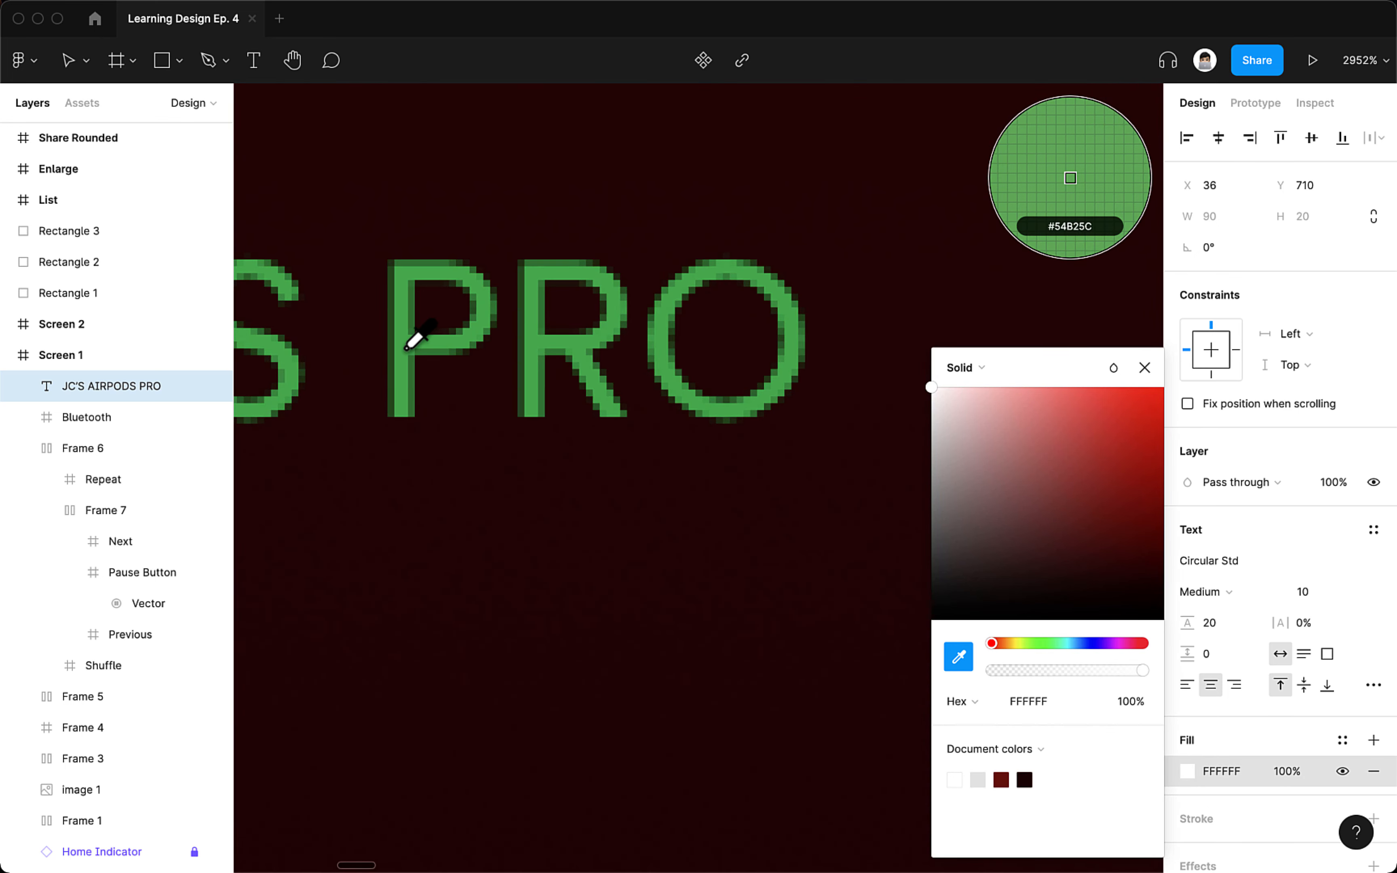
pyautogui.click(407, 348)
pyautogui.scroll(-15, 414, 365)
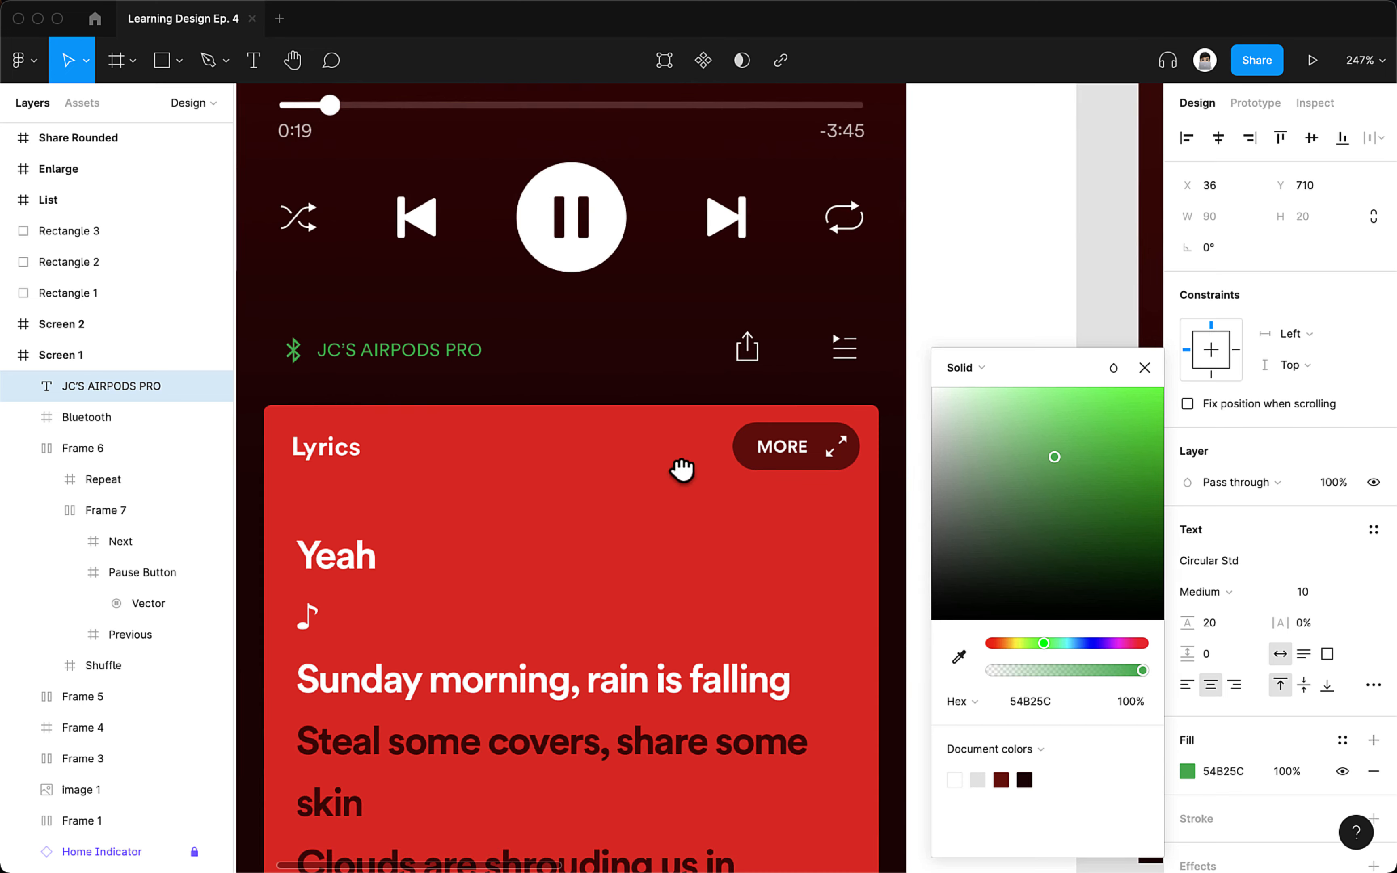
# - Place the device label clear of the Bluetooth icon and recolour the icon with the label's sampled green
pyautogui.moveTo(682, 471); pyautogui.dragTo(265, 419)
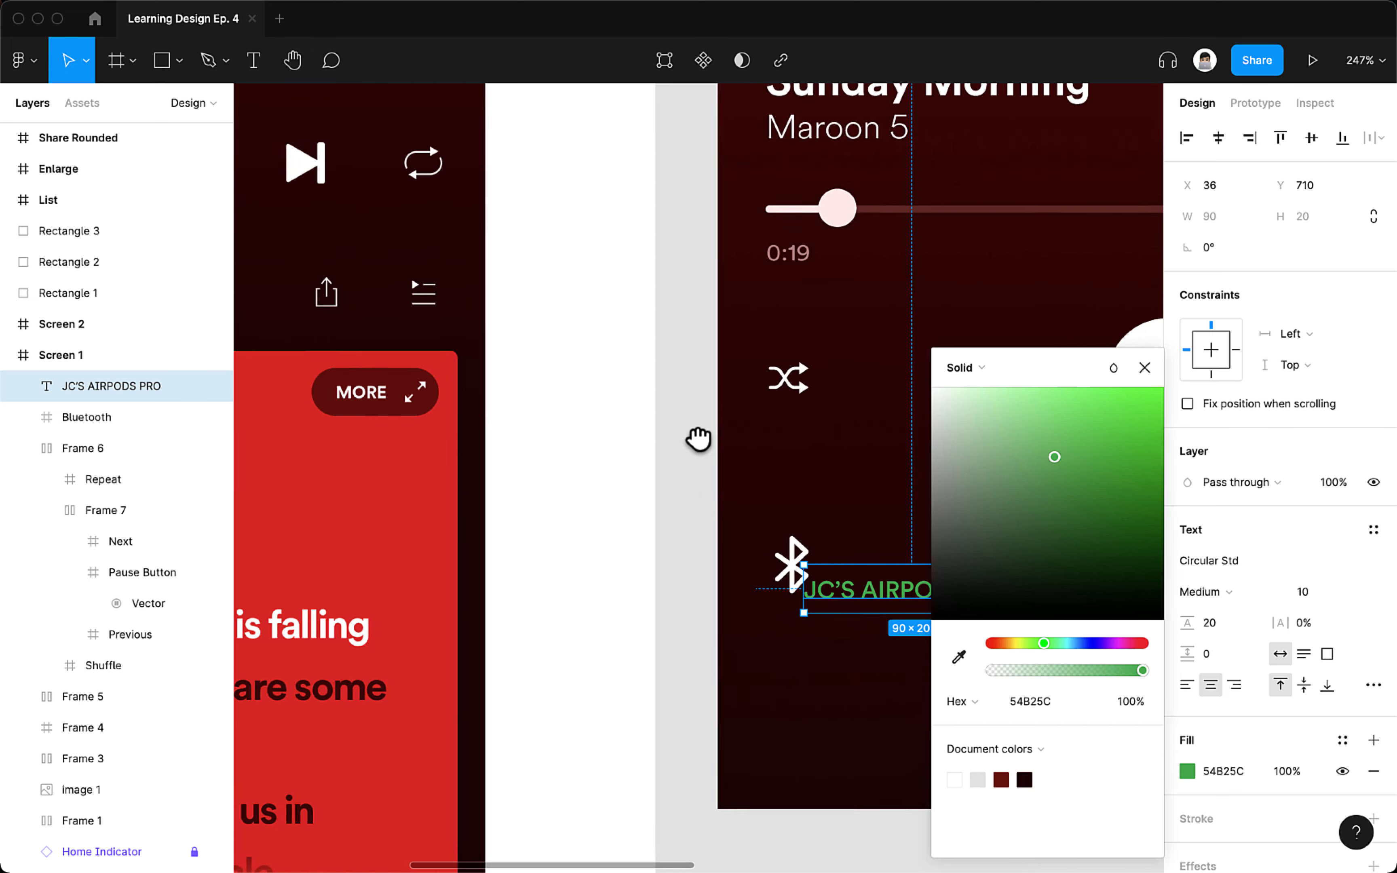
pyautogui.moveTo(699, 440); pyautogui.dragTo(580, 418)
pyautogui.click(710, 483)
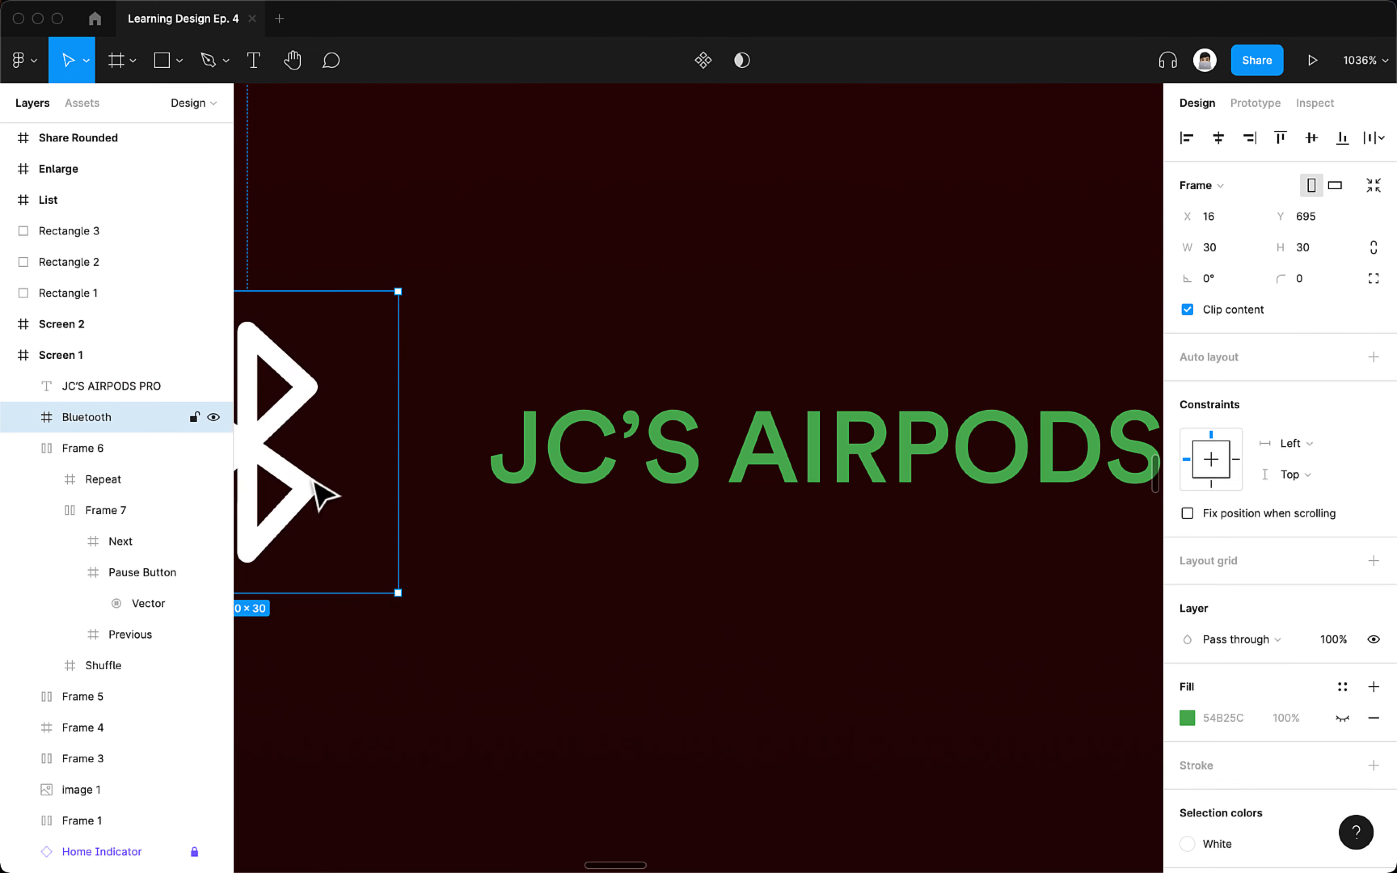
pyautogui.doubleClick(306, 485)
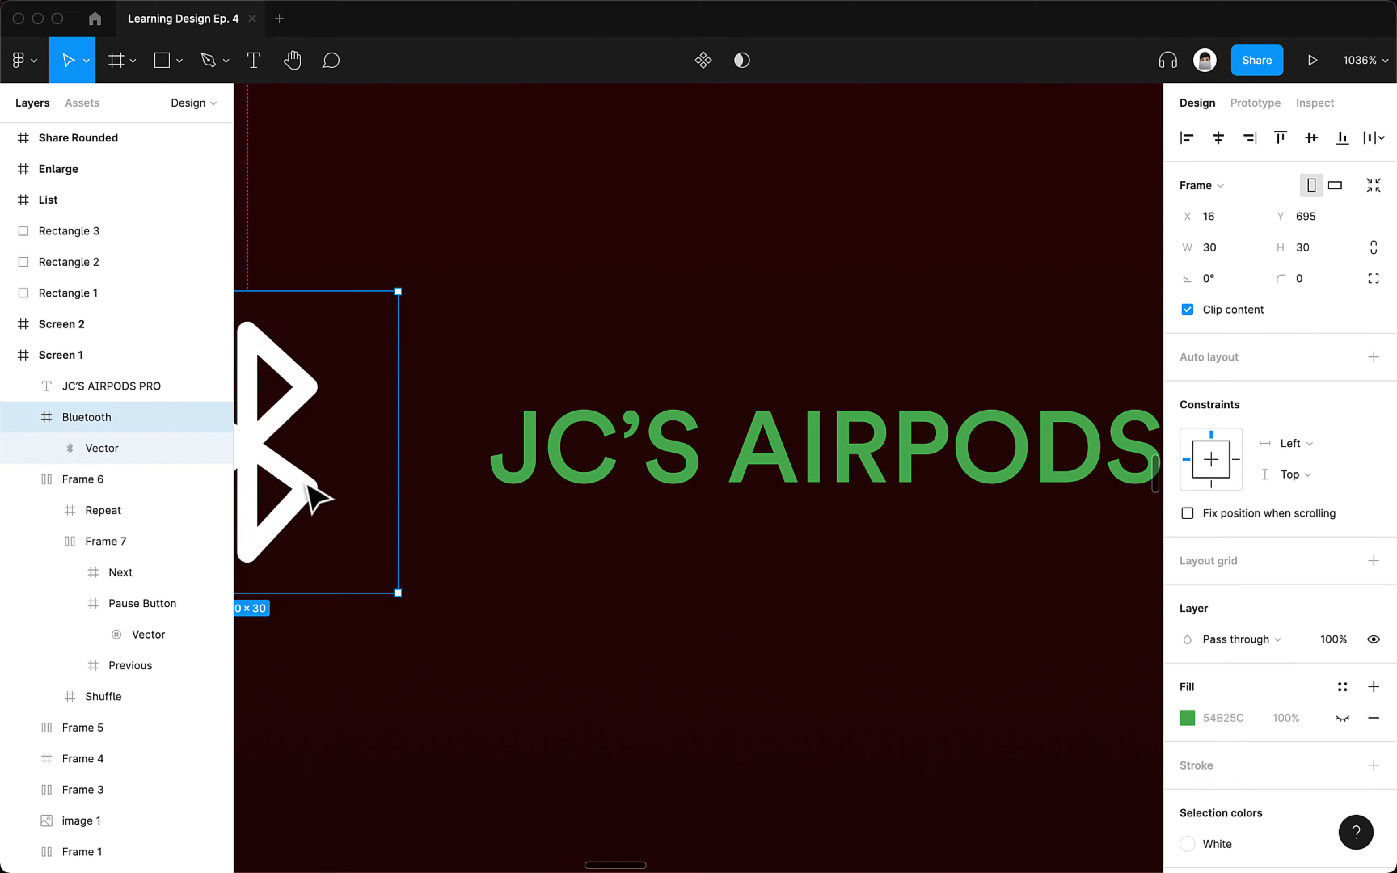
pyautogui.press('i')
pyautogui.scroll(5, 566, 456)
pyautogui.click(574, 469)
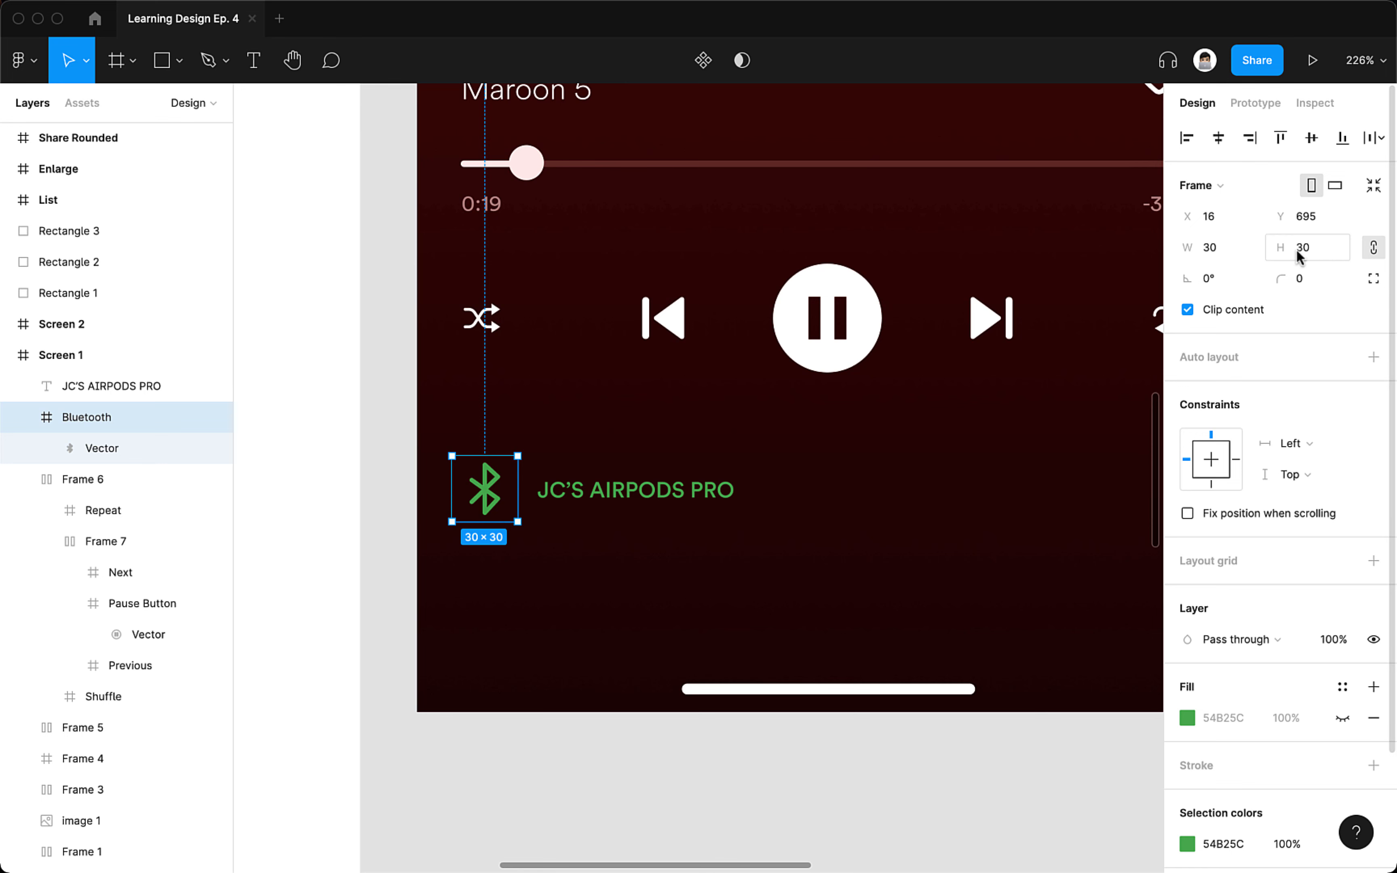
# - Resize the Bluetooth icon to 16 × 16, after trying 20 × 20
pyautogui.write('20')
pyautogui.press('Return')
pyautogui.click(1309, 240)
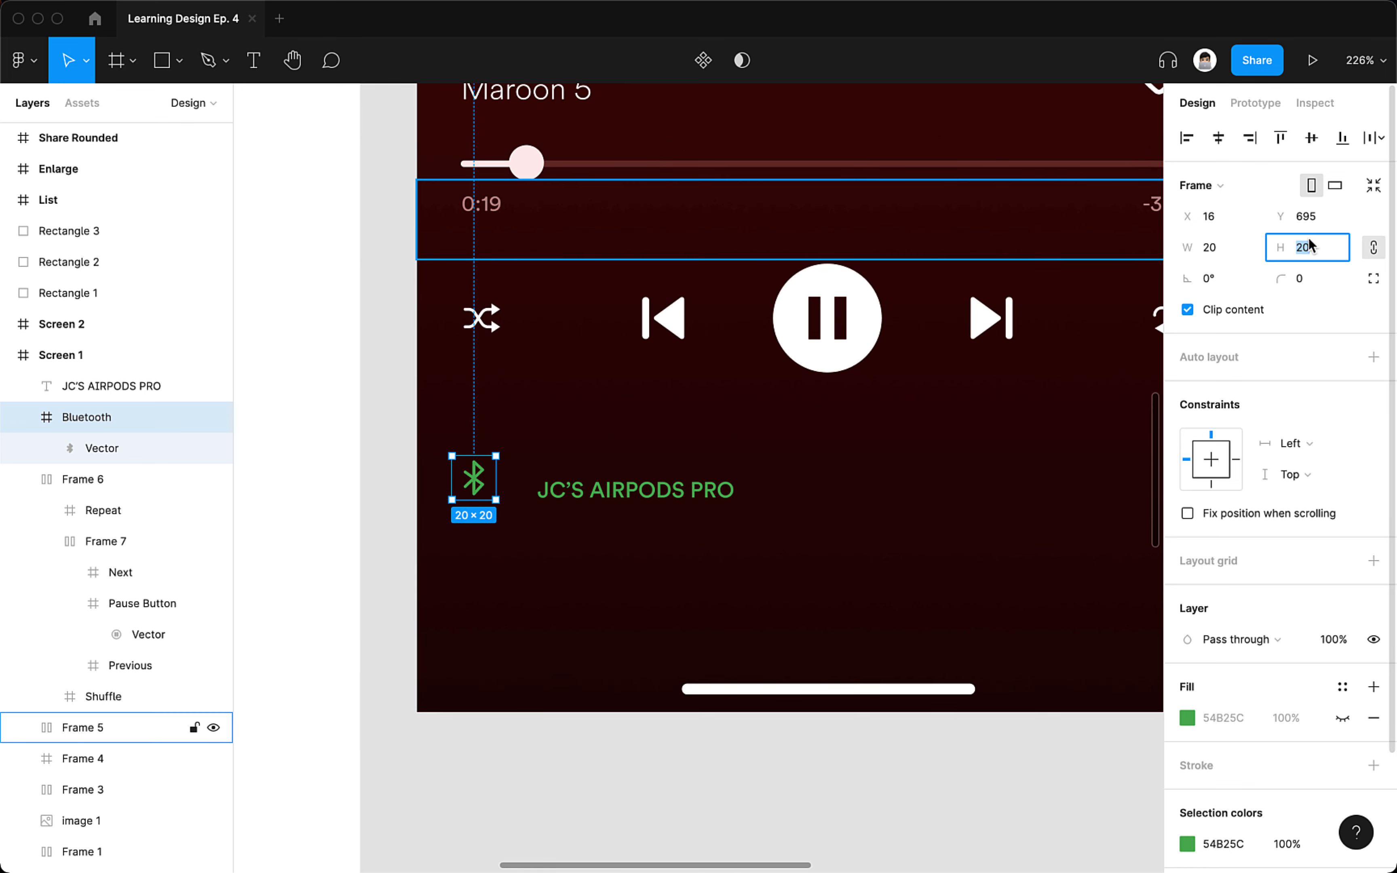
pyautogui.write('16')
pyautogui.press('Return')
# - Move the "JC'S AIRPODS PRO" label close beside the Bluetooth icon, level with it, at about X 35, Y 693
pyautogui.click(743, 530)
pyautogui.moveTo(625, 494); pyautogui.dragTo(580, 490)
pyautogui.keyDown('shift'); pyautogui.click(472, 477); pyautogui.keyUp('shift')
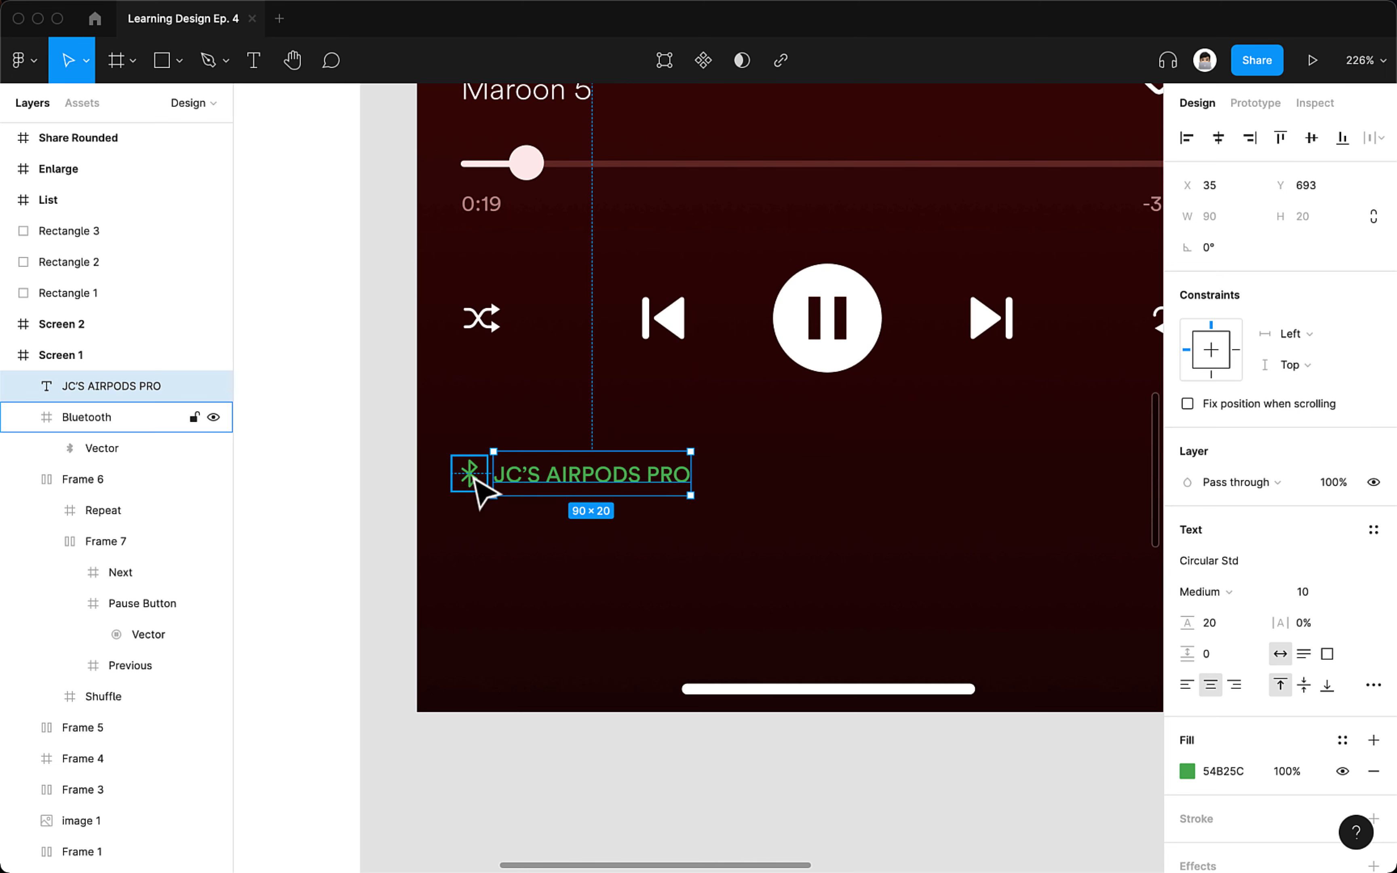
pyautogui.click(496, 513)
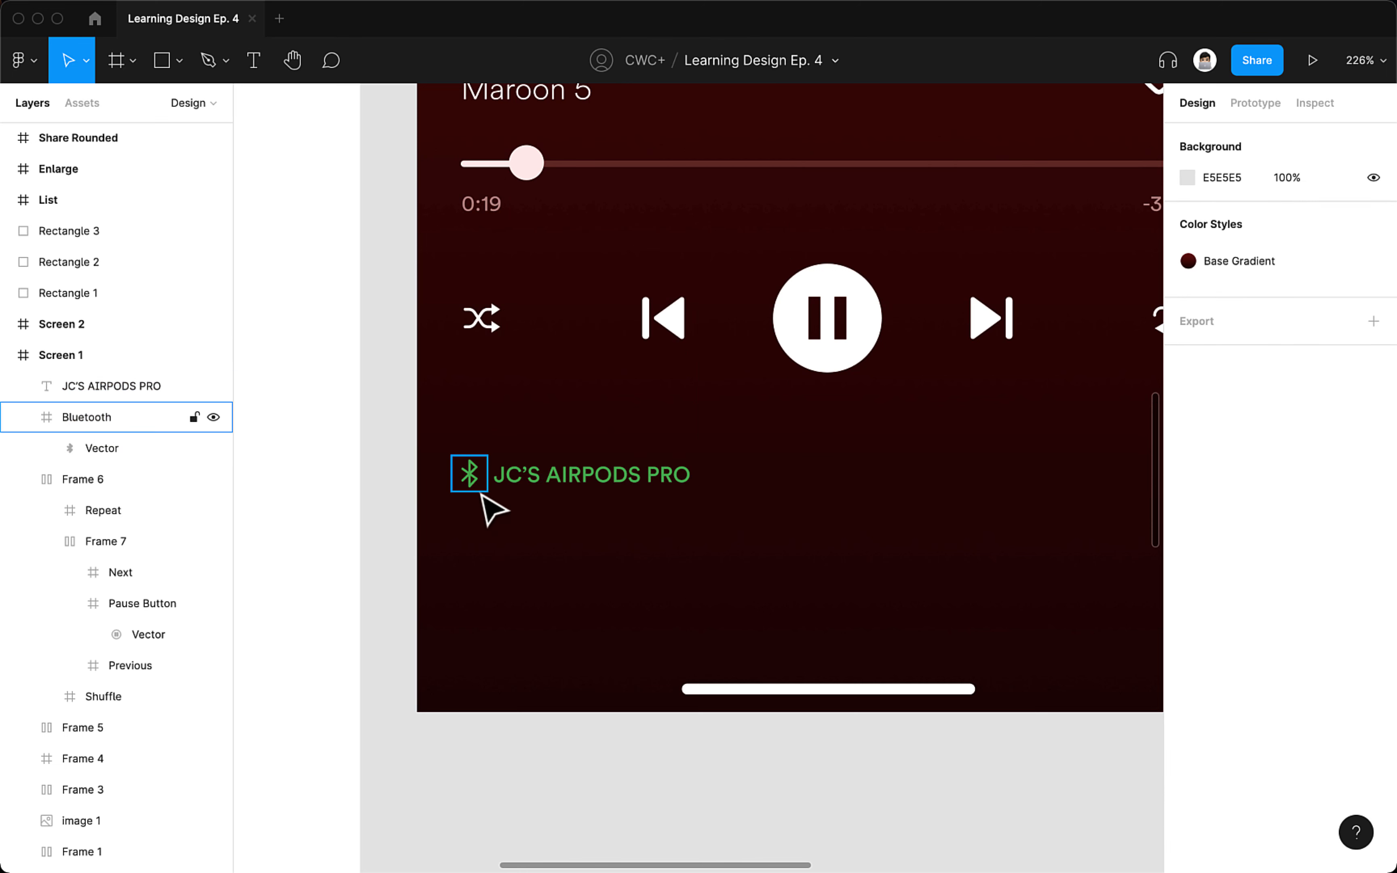
# - Combine the Bluetooth icon and its label in a vertically centred horizontal auto layout with spacing 4
pyautogui.click(479, 491)
pyautogui.keyDown('shift'); pyautogui.click(536, 488); pyautogui.keyUp('shift')
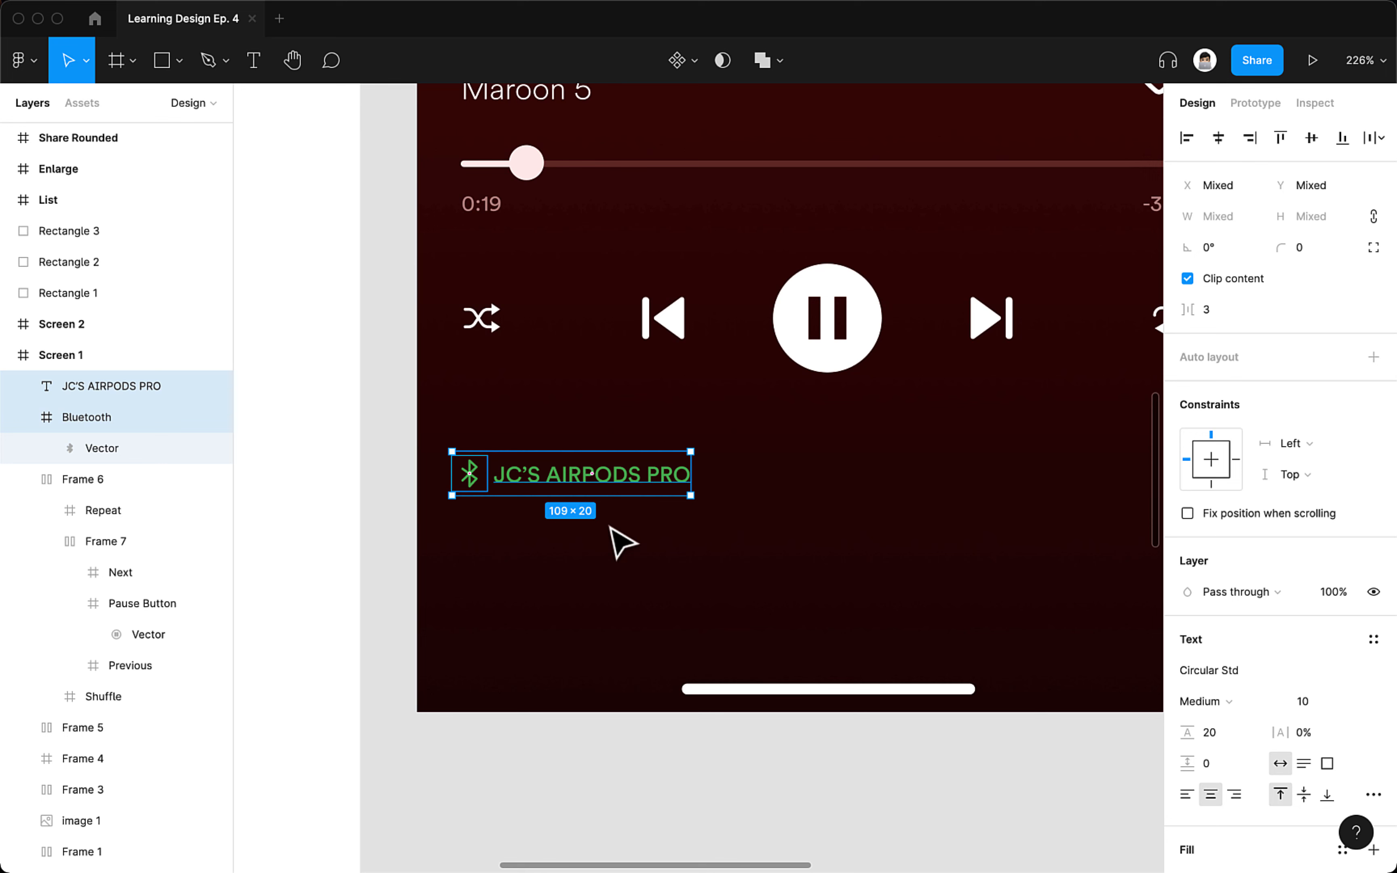
pyautogui.click(610, 526)
pyautogui.click(471, 475)
pyautogui.keyDown('shift'); pyautogui.click(536, 475); pyautogui.keyUp('shift')
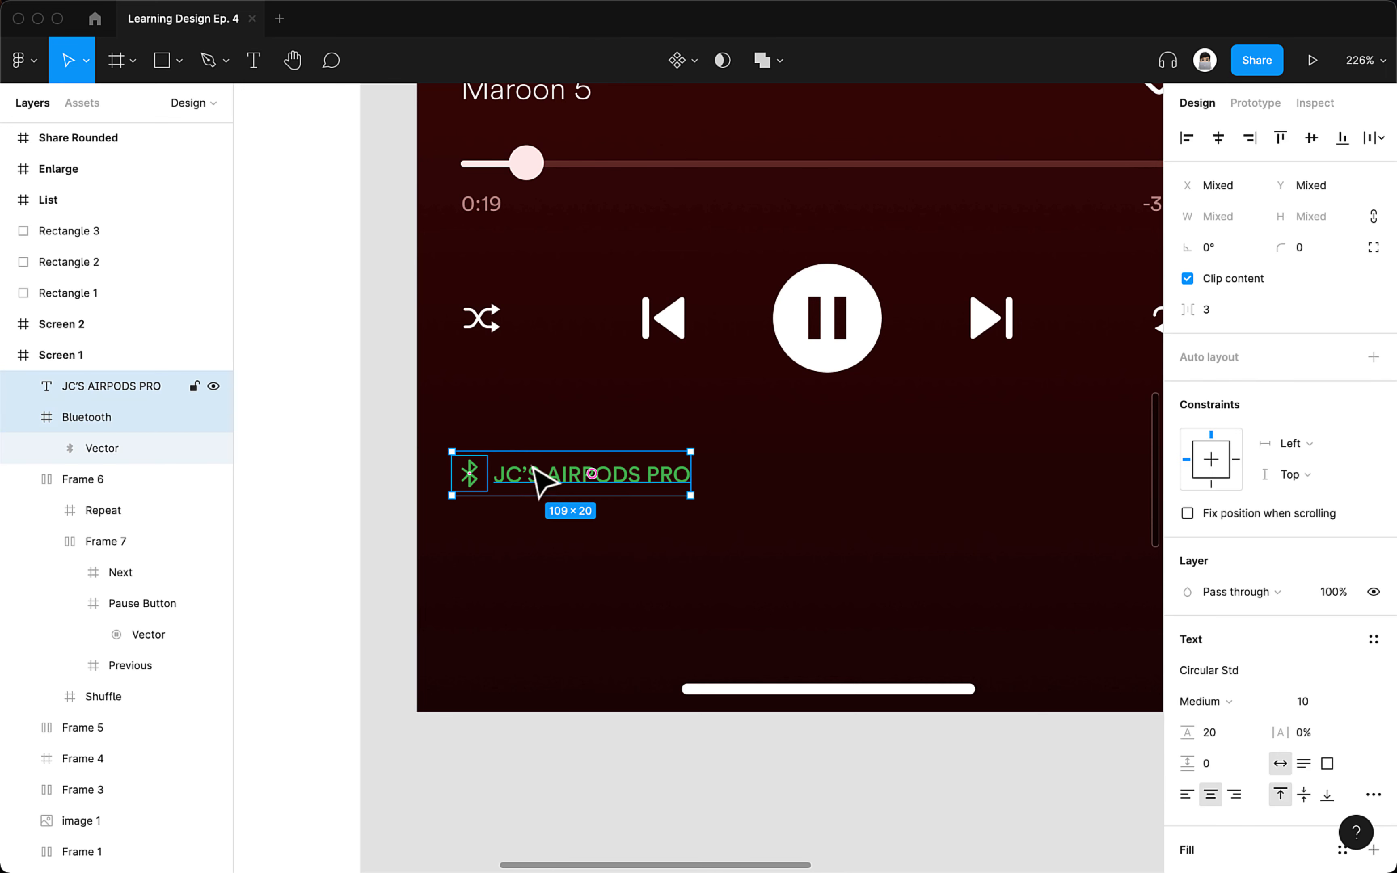
pyautogui.hotkey('shift', 'a')
pyautogui.click(1374, 388)
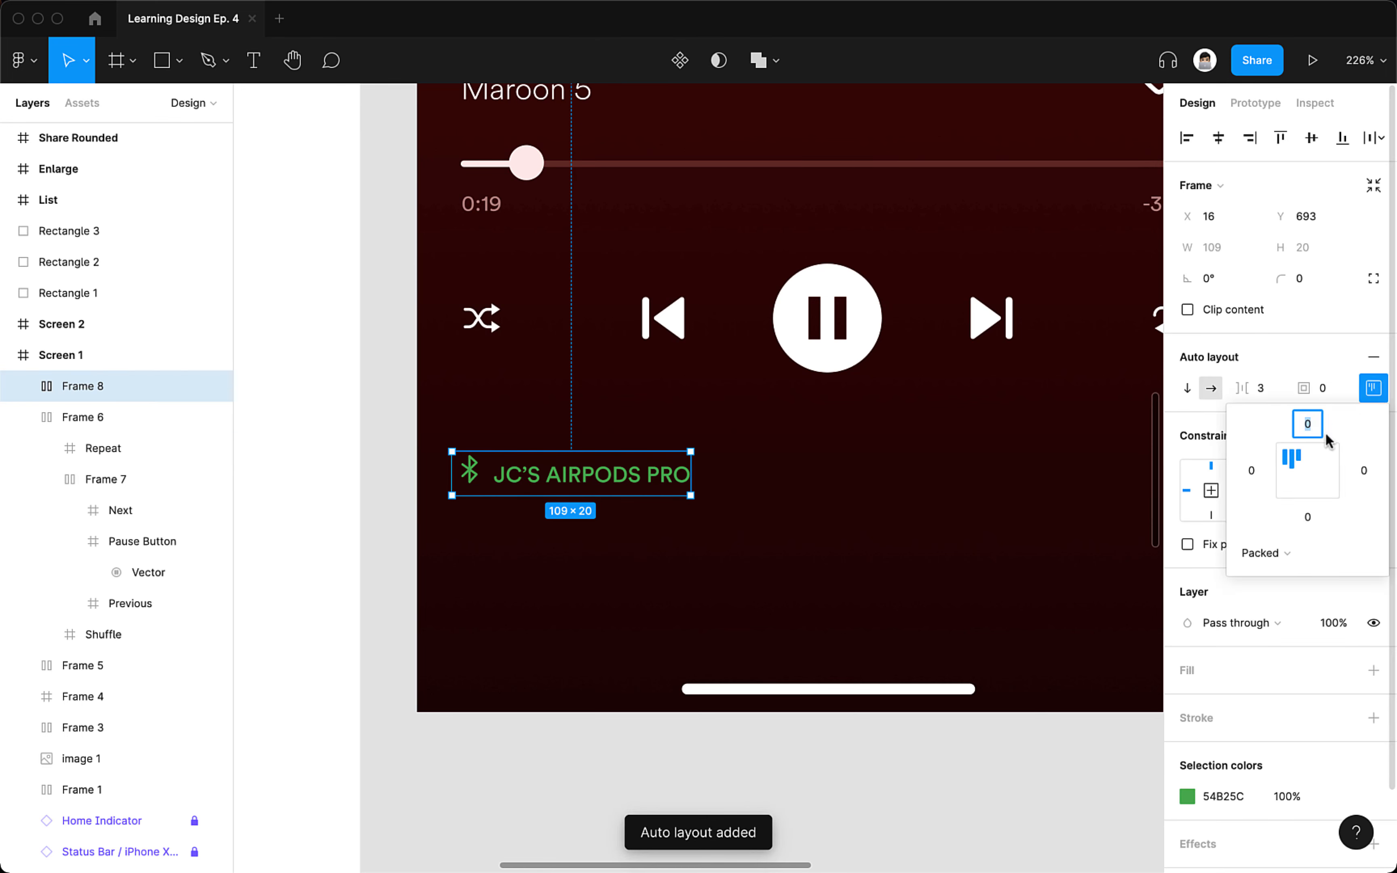
pyautogui.click(1290, 478)
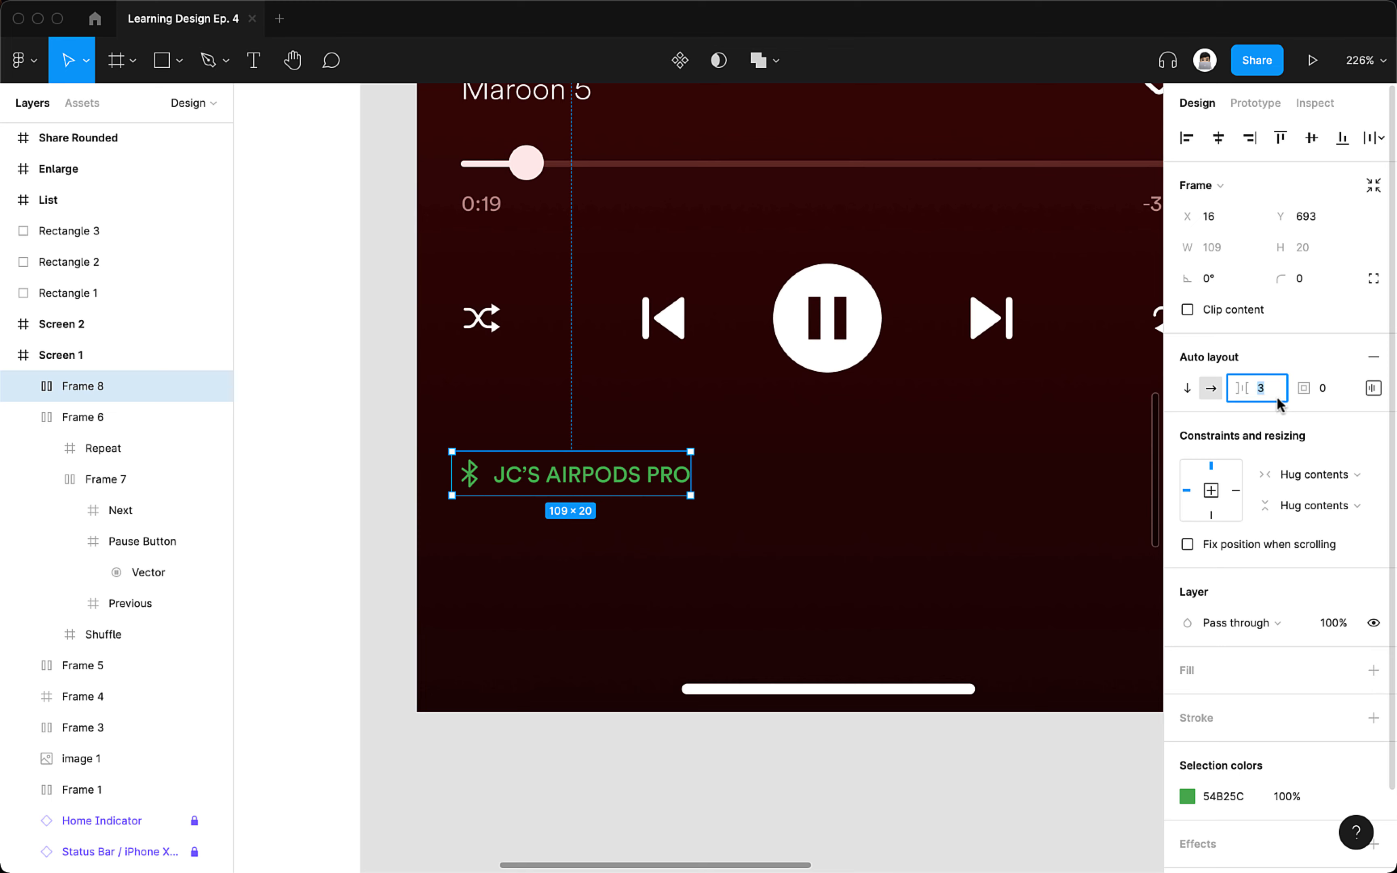
pyautogui.write('4')
pyautogui.press('Return')
pyautogui.scroll(-10, 751, 555)
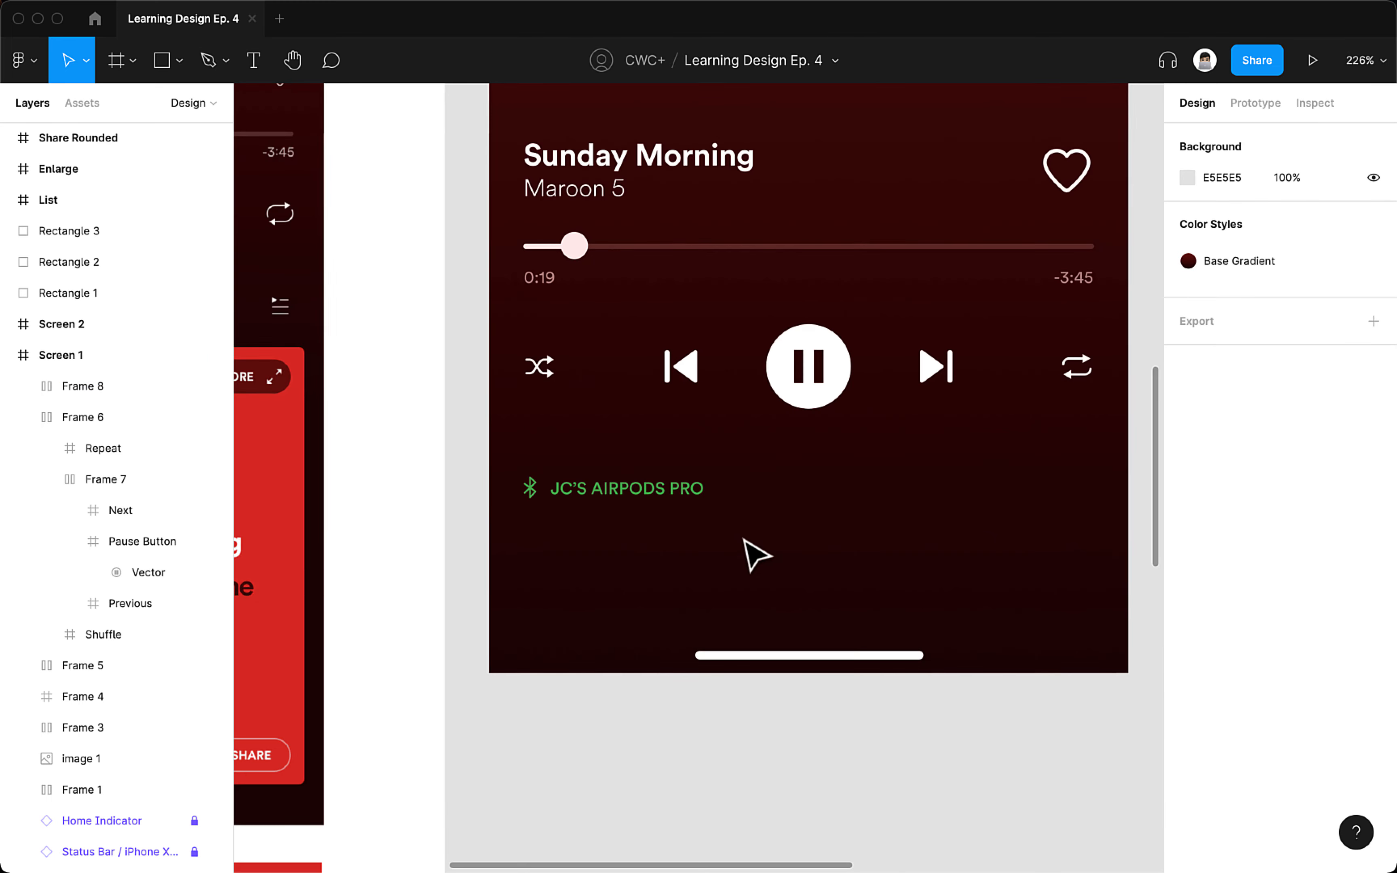
# - Set the green device label to Book weight at size 9, and shift its Bluetooth row up slightly to Y 688
pyautogui.doubleClick(664, 439)
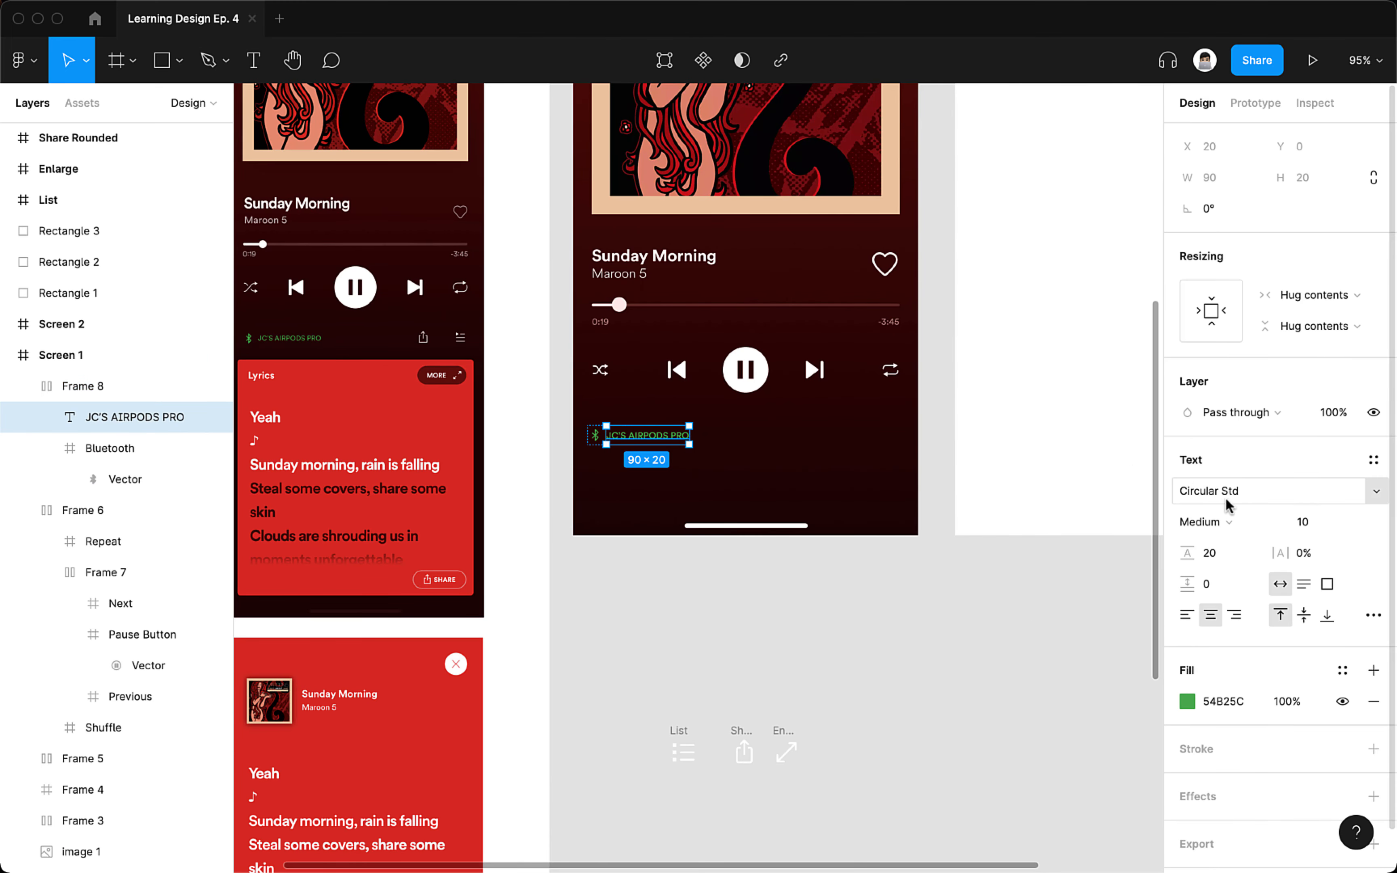
pyautogui.click(1224, 520)
pyautogui.click(1241, 500)
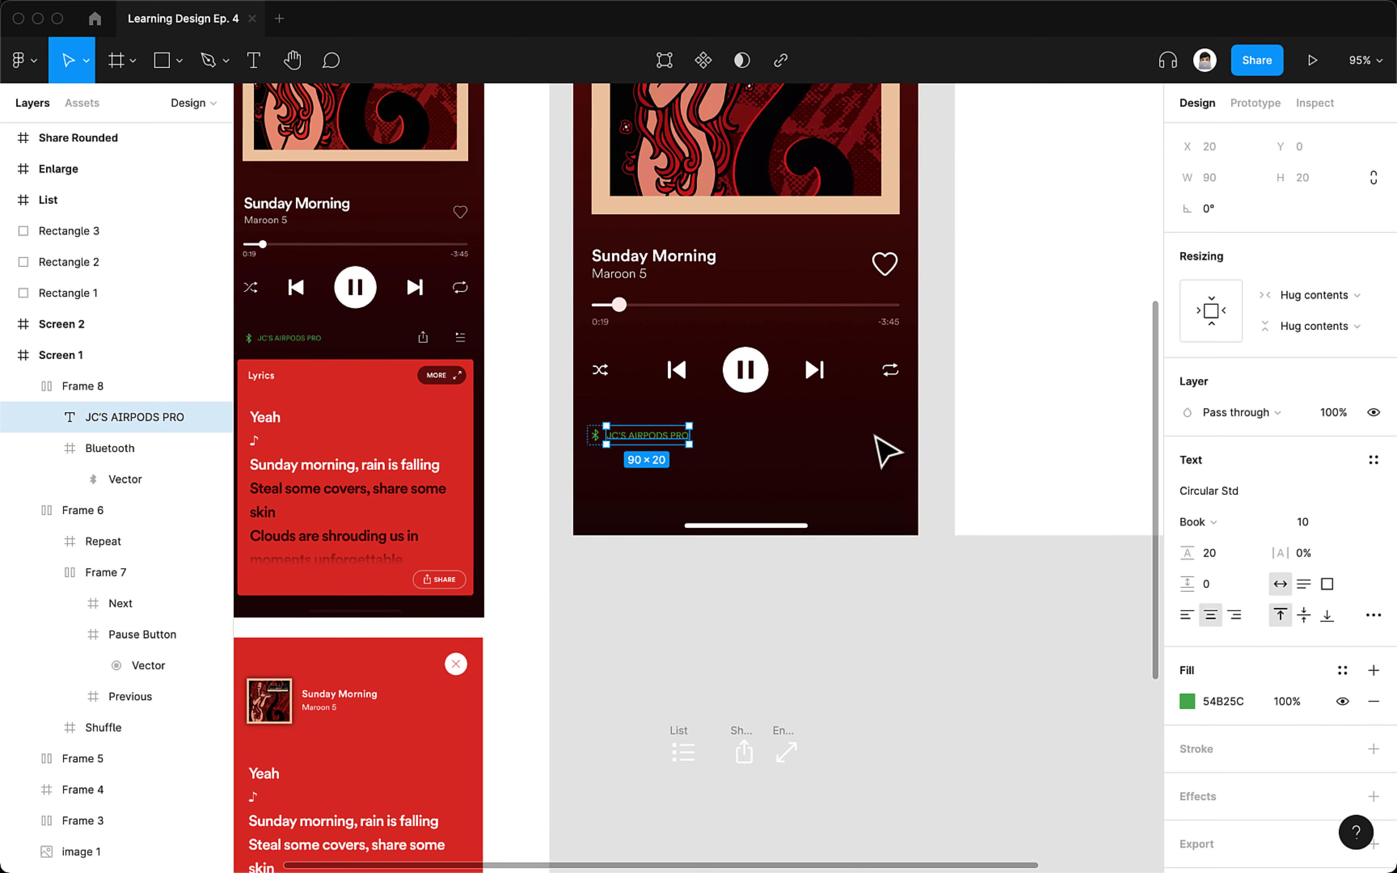
pyautogui.click(886, 454)
pyautogui.click(677, 440)
pyautogui.click(1347, 522)
pyautogui.click(1347, 497)
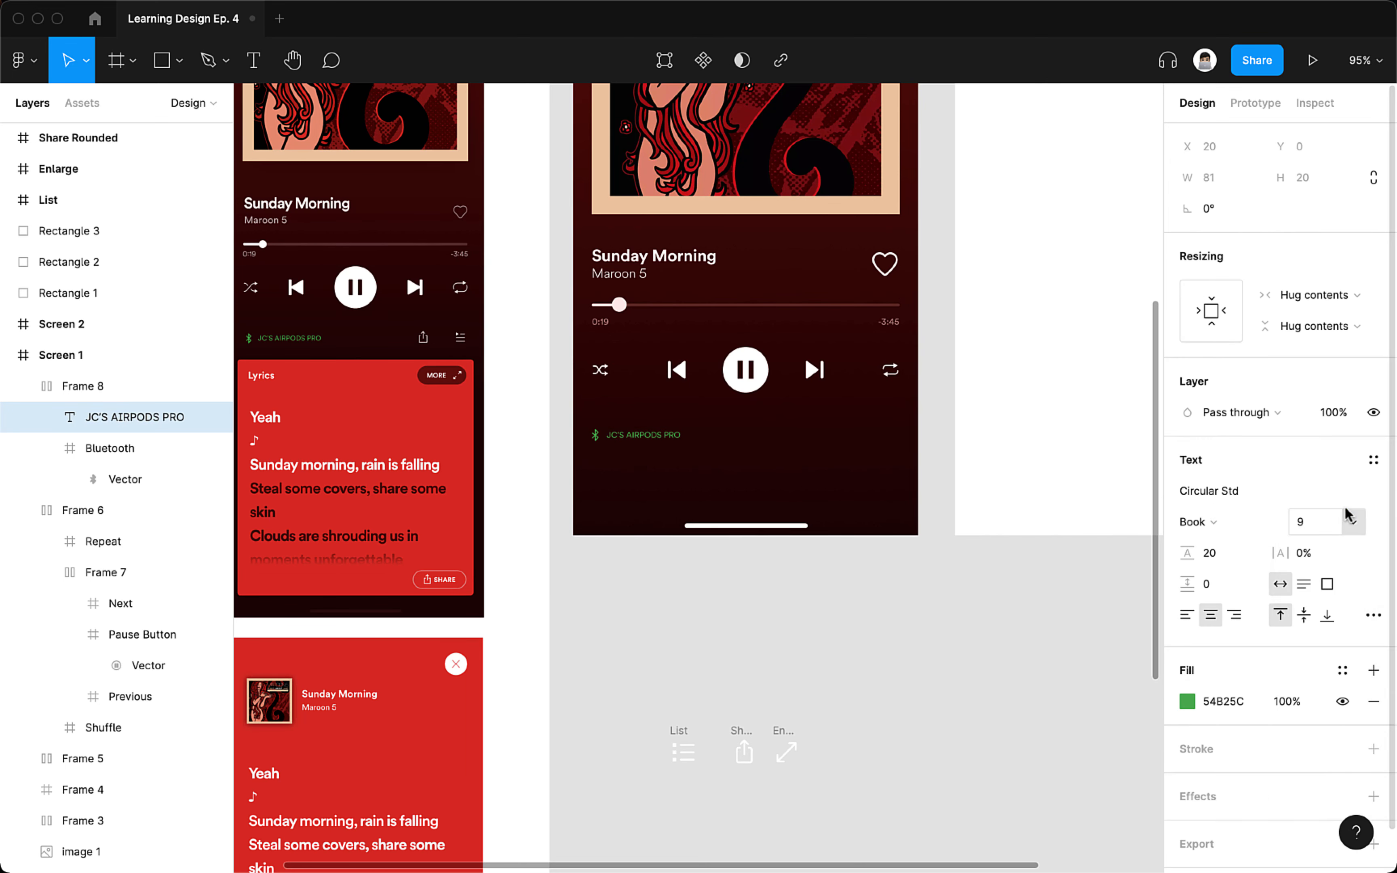
pyautogui.click(856, 473)
pyautogui.click(624, 443)
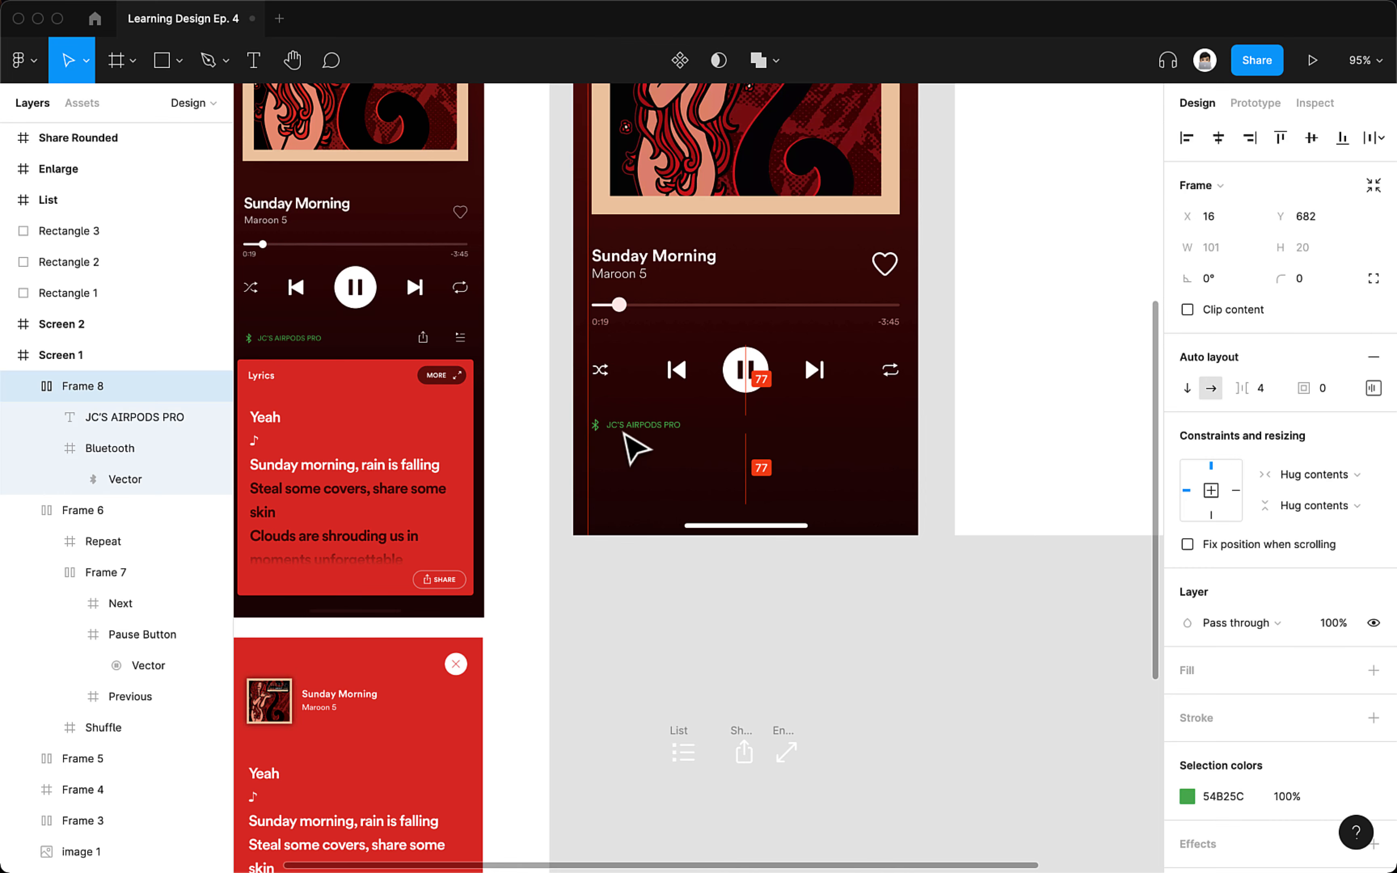
pyautogui.click(656, 486)
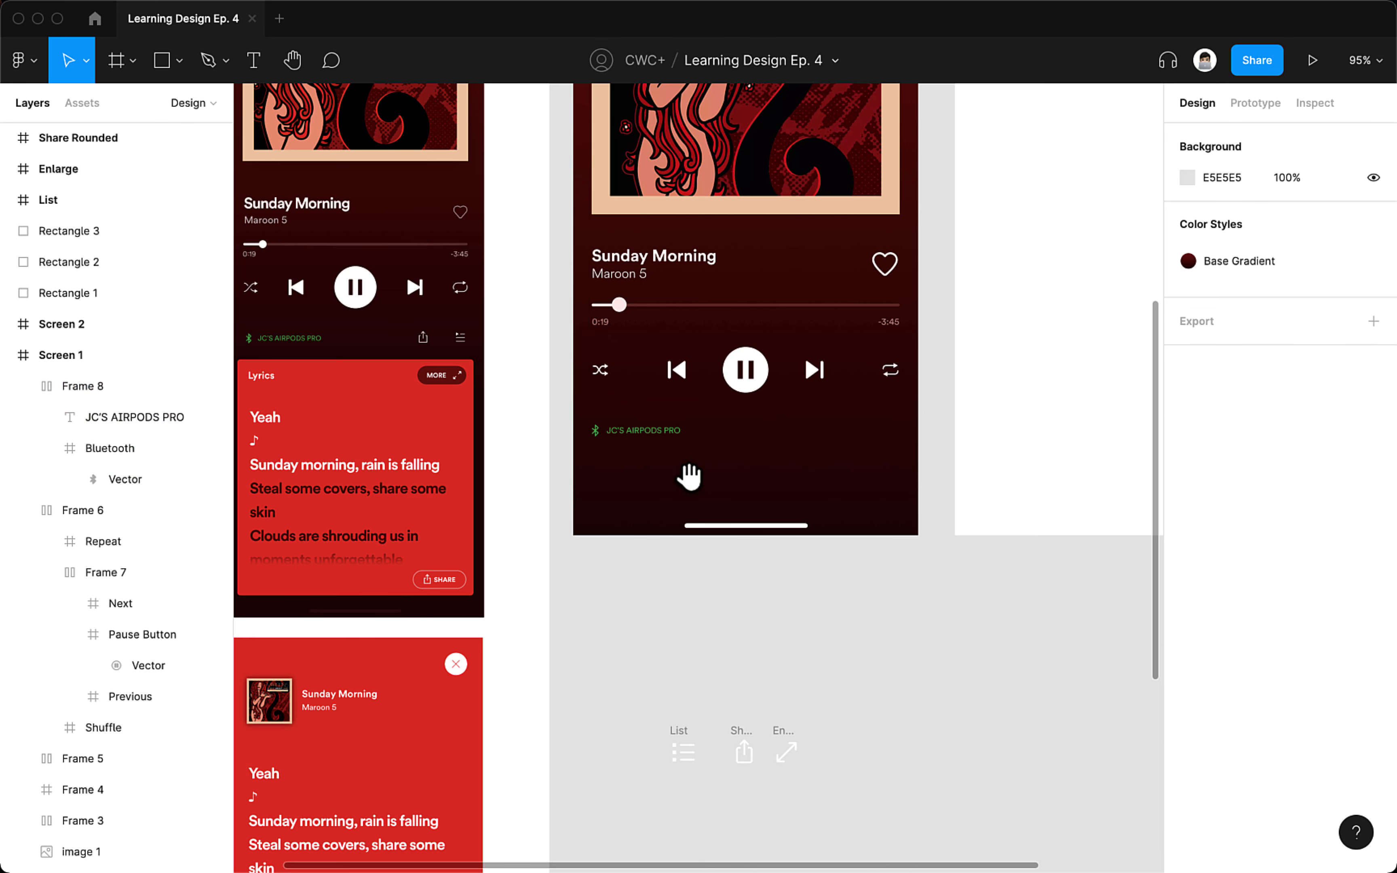
# - Place the share and list icons at the far end of the device row, keeping the enlarge icon on the canvas below Screen 1
pyautogui.moveTo(733, 754); pyautogui.dragTo(849, 426)
pyautogui.moveTo(786, 753); pyautogui.dragTo(855, 657)
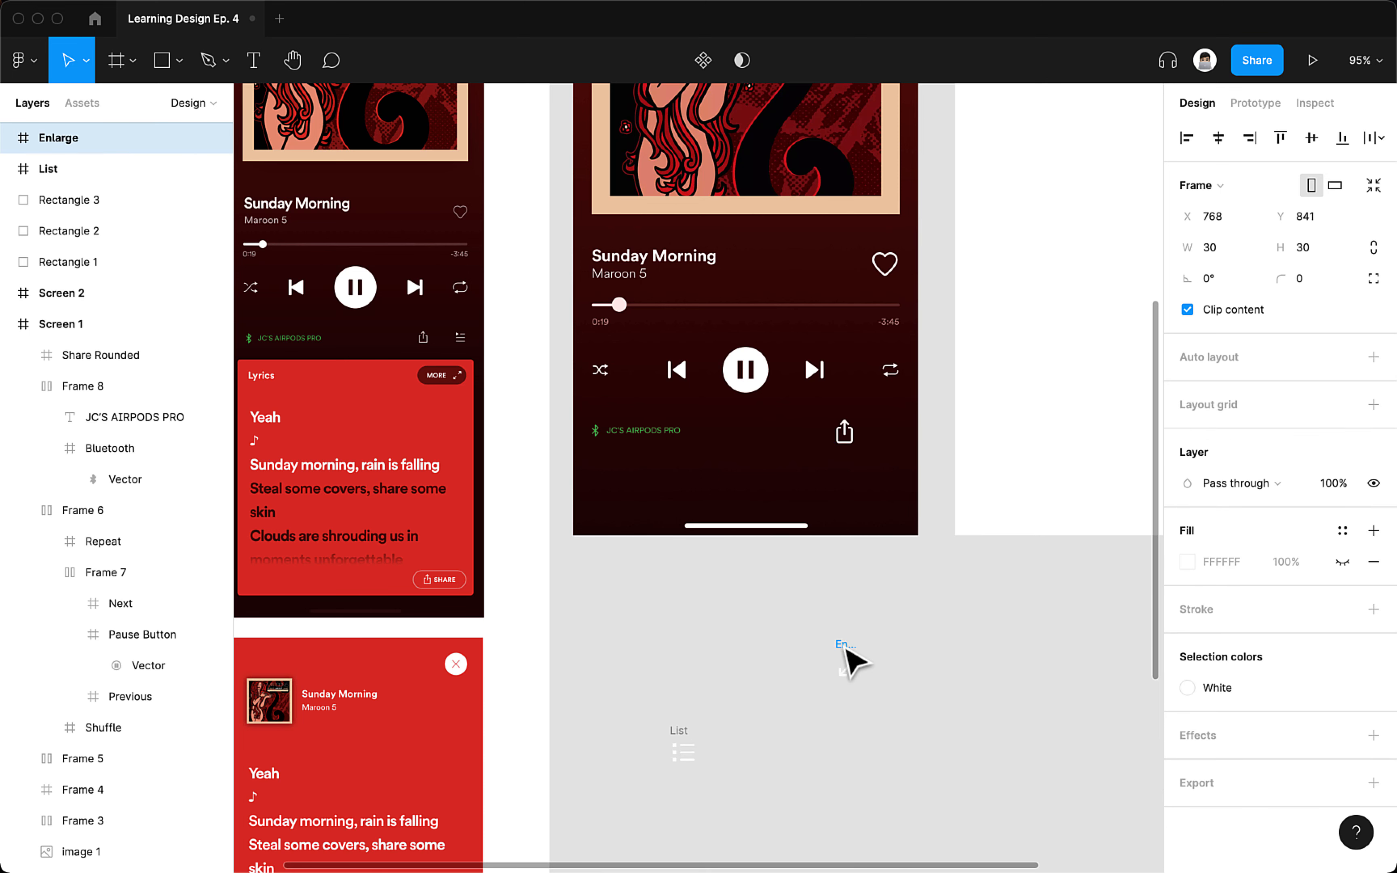
pyautogui.moveTo(682, 748); pyautogui.dragTo(895, 427)
# - Resize the share and list icons together to 20 × 20
pyautogui.keyDown('shift'); pyautogui.click(844, 432); pyautogui.keyUp('shift')
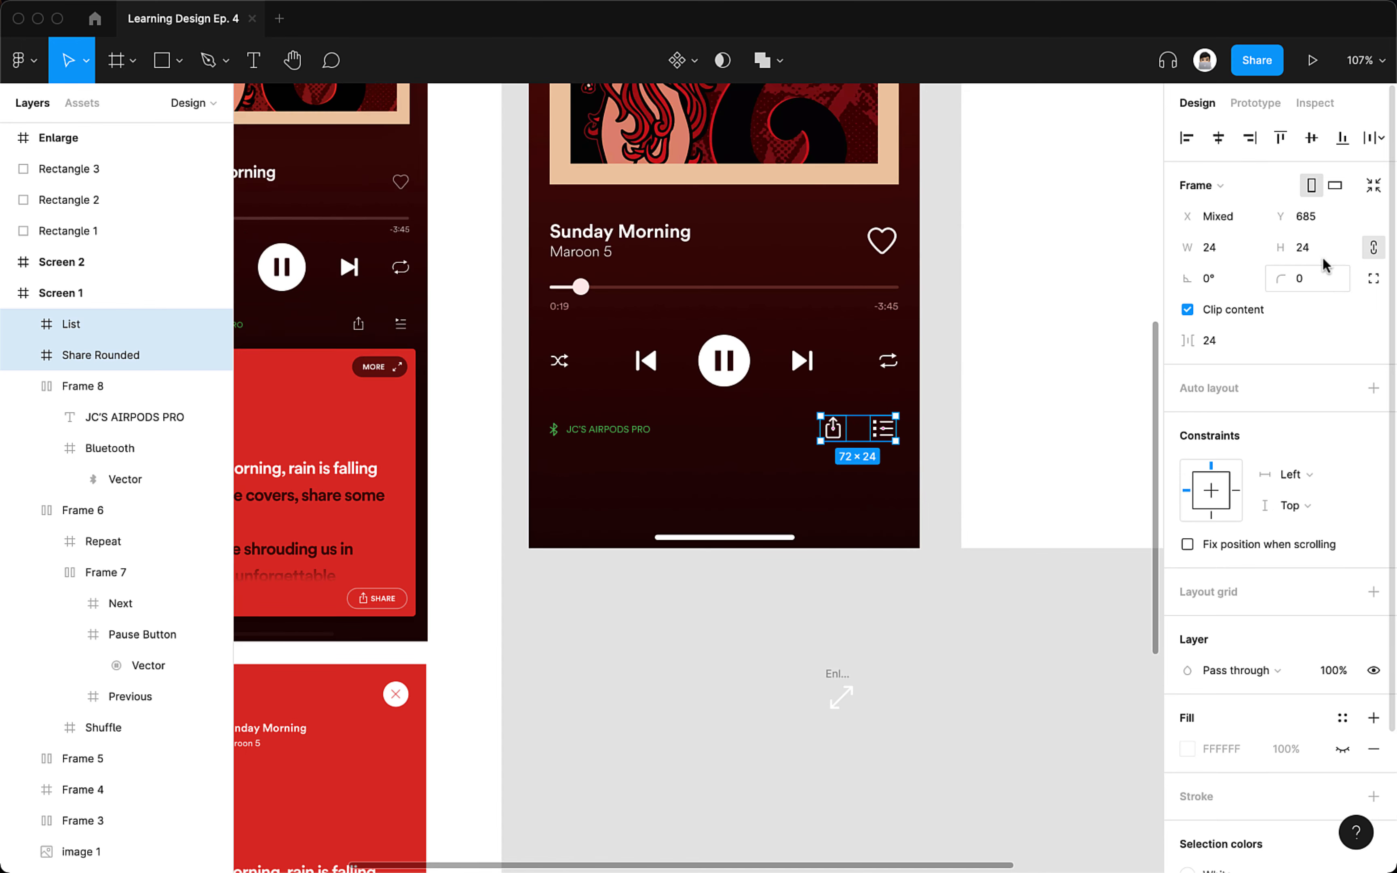
pyautogui.click(1319, 253)
pyautogui.write('20')
pyautogui.press('Return')
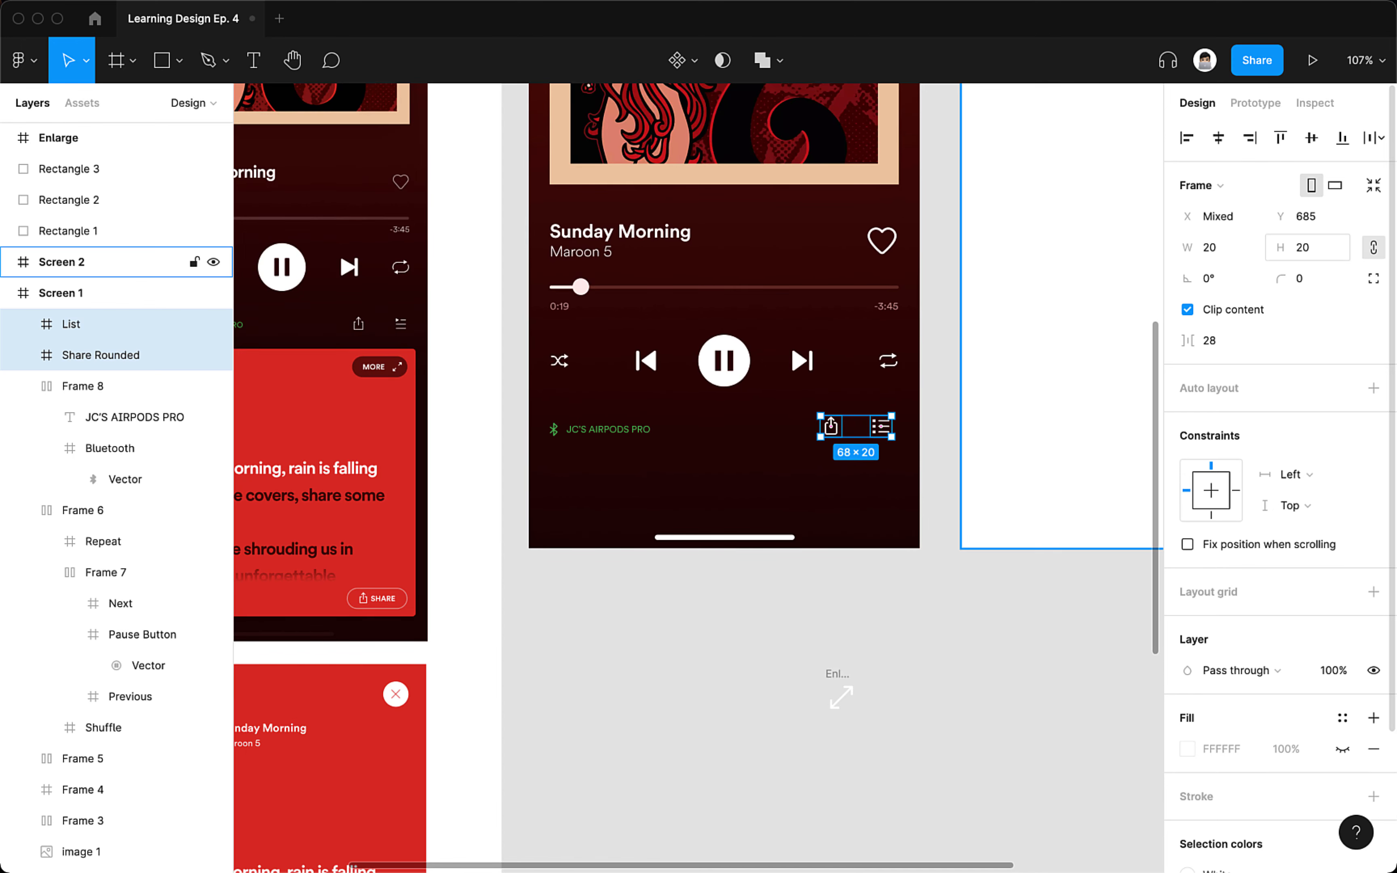
pyautogui.scroll(3, 875, 401)
pyautogui.scroll(-1, 869, 395)
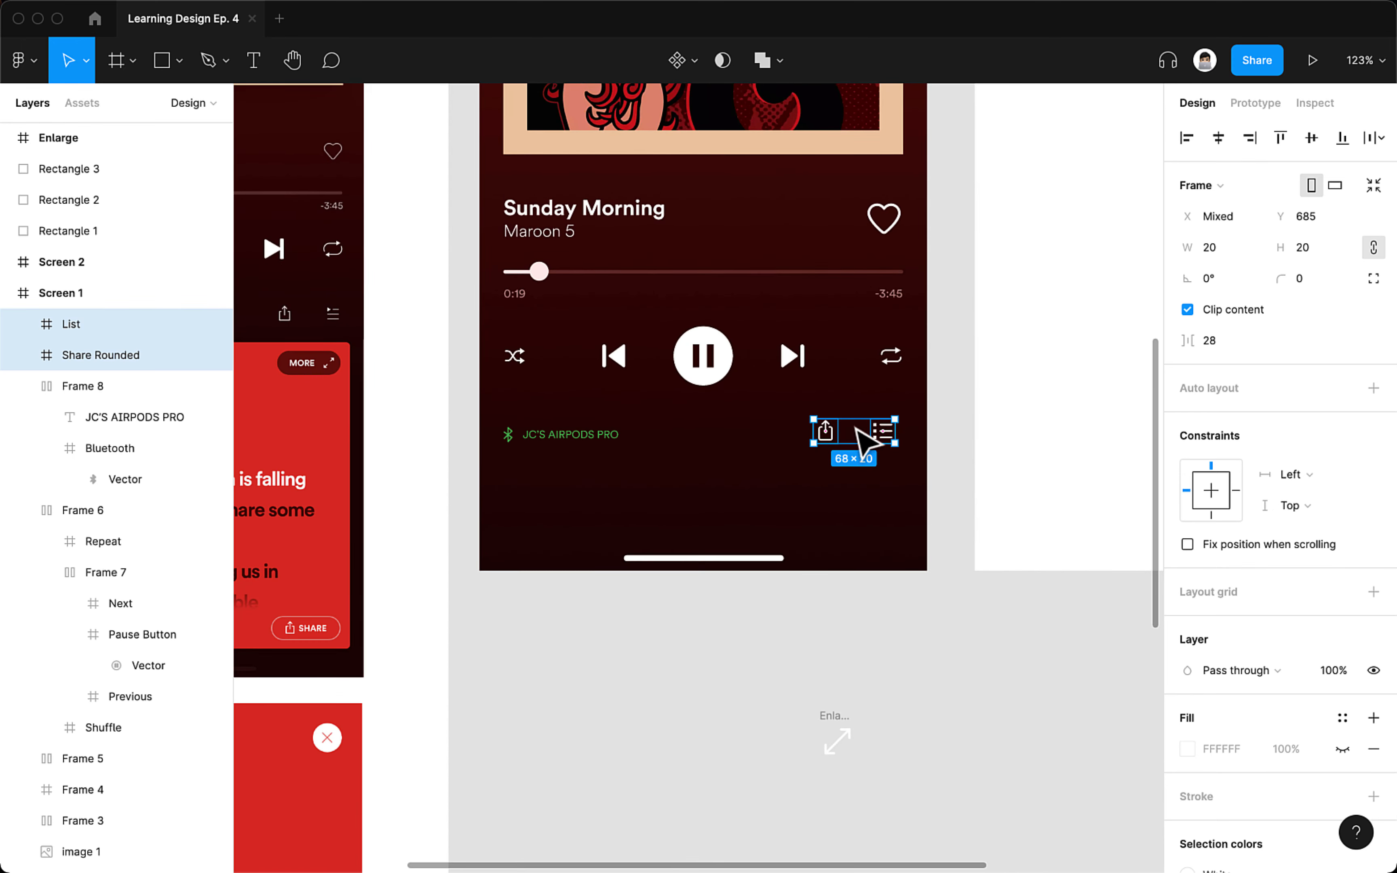
# - Combine the share and list icons in a horizontal auto layout with spacing 28
pyautogui.click(852, 471)
pyautogui.click(828, 434)
pyautogui.keyDown('shift'); pyautogui.click(891, 439); pyautogui.keyUp('shift')
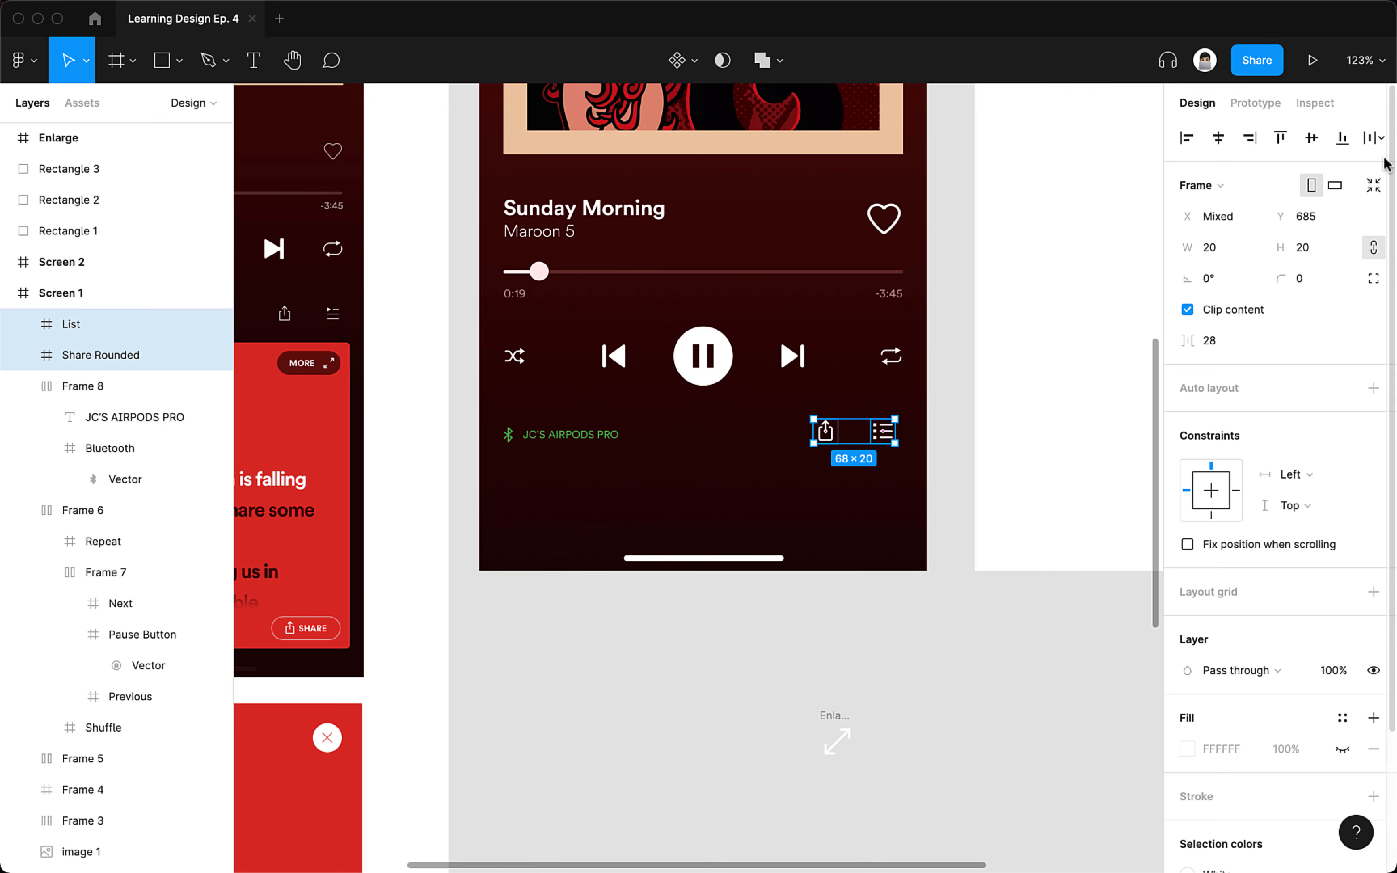
pyautogui.click(563, 438)
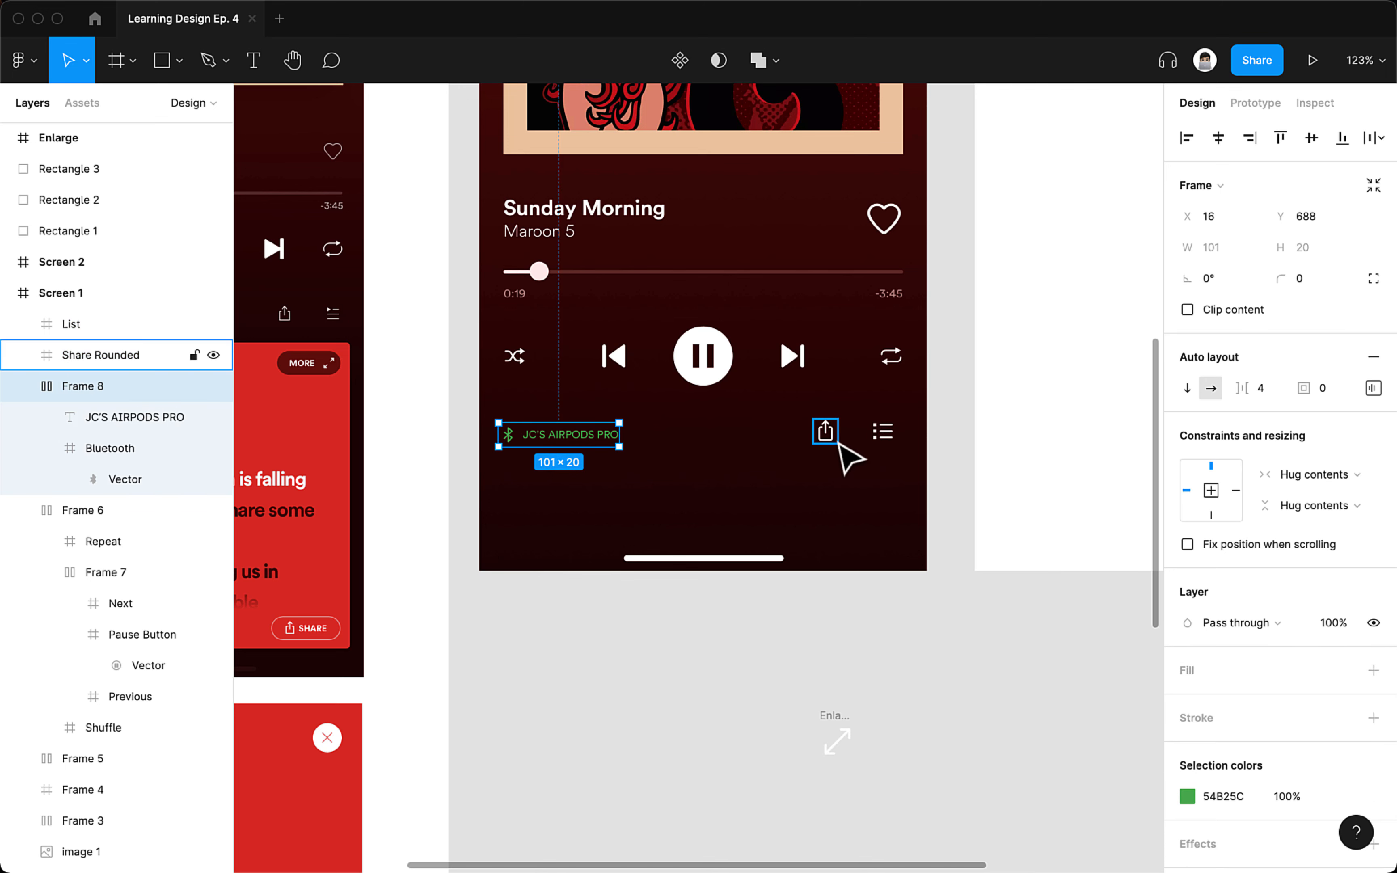
pyautogui.click(826, 435)
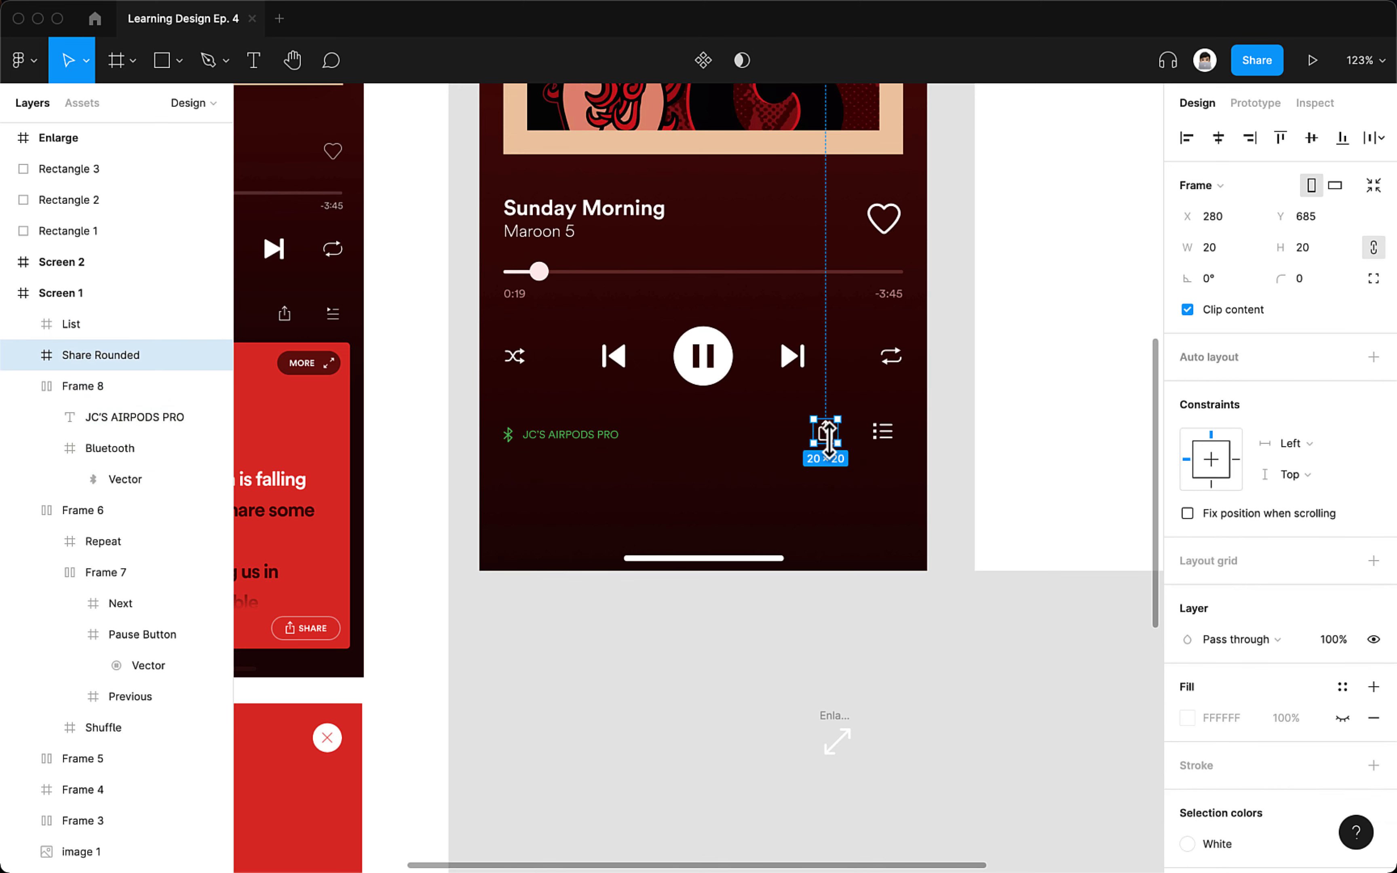
pyautogui.keyDown('shift'); pyautogui.click(868, 439); pyautogui.keyUp('shift')
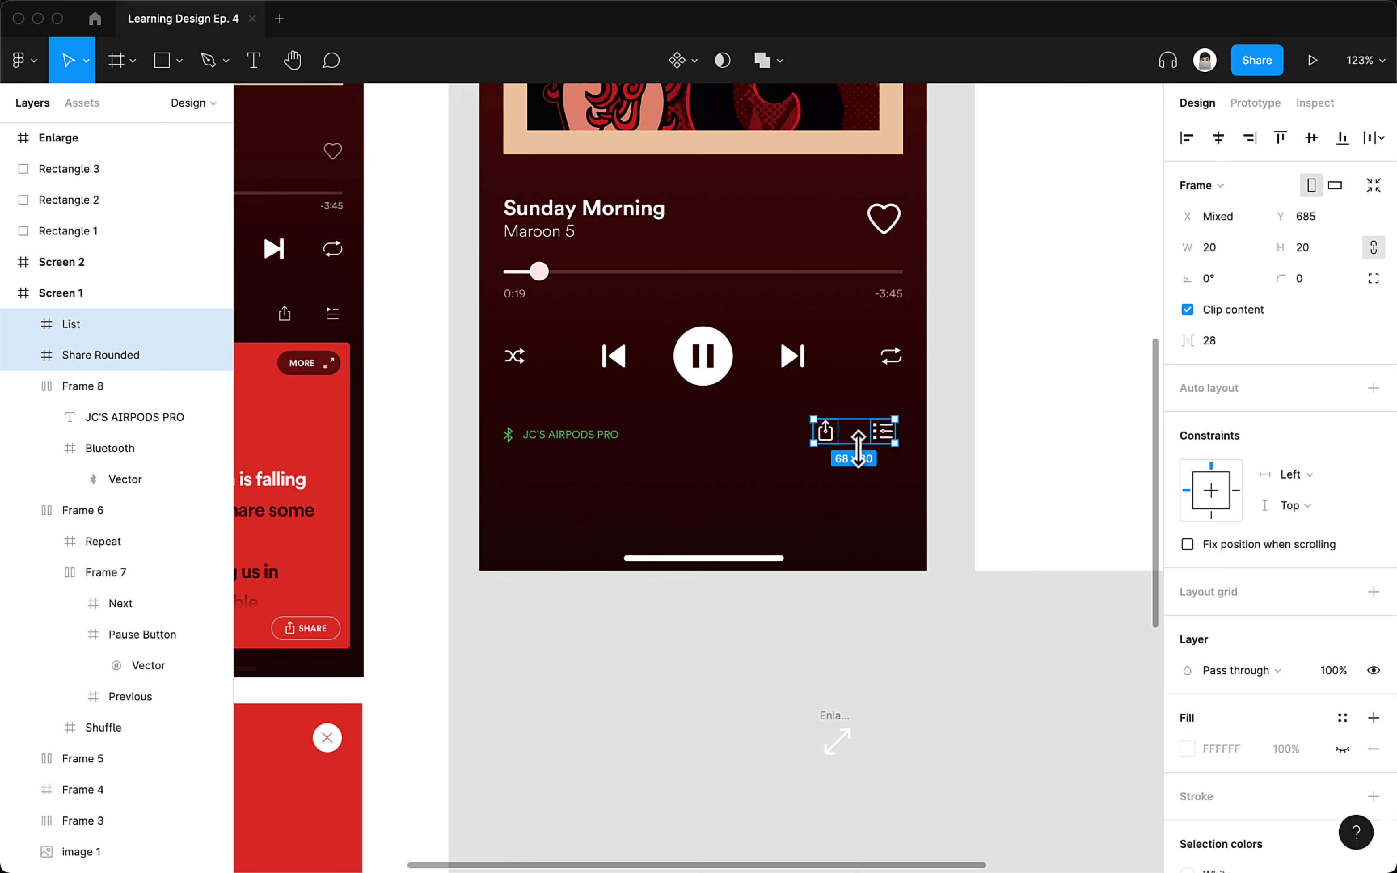
pyautogui.hotkey('shift', 'a')
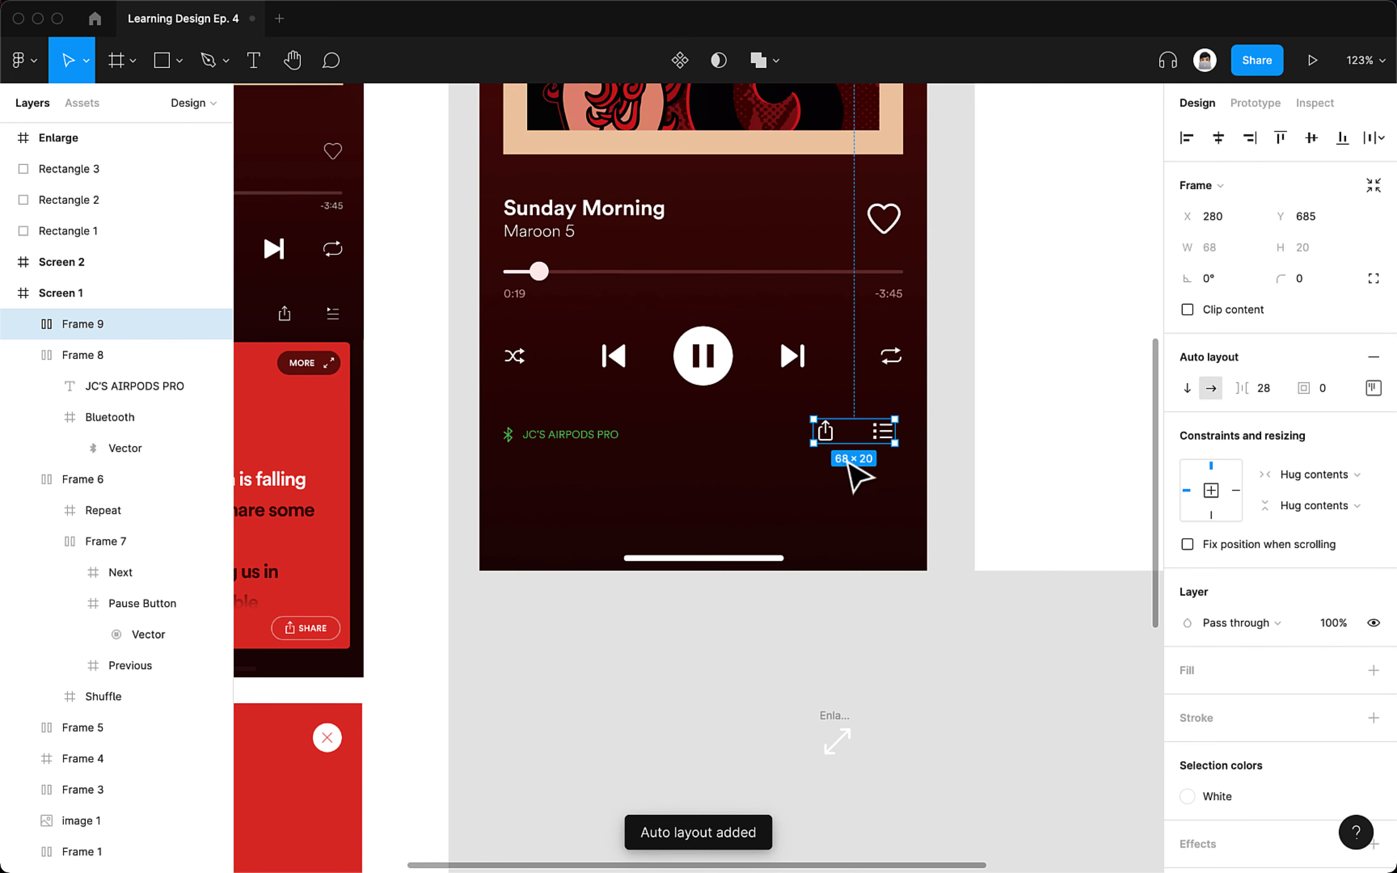
pyautogui.click(761, 458)
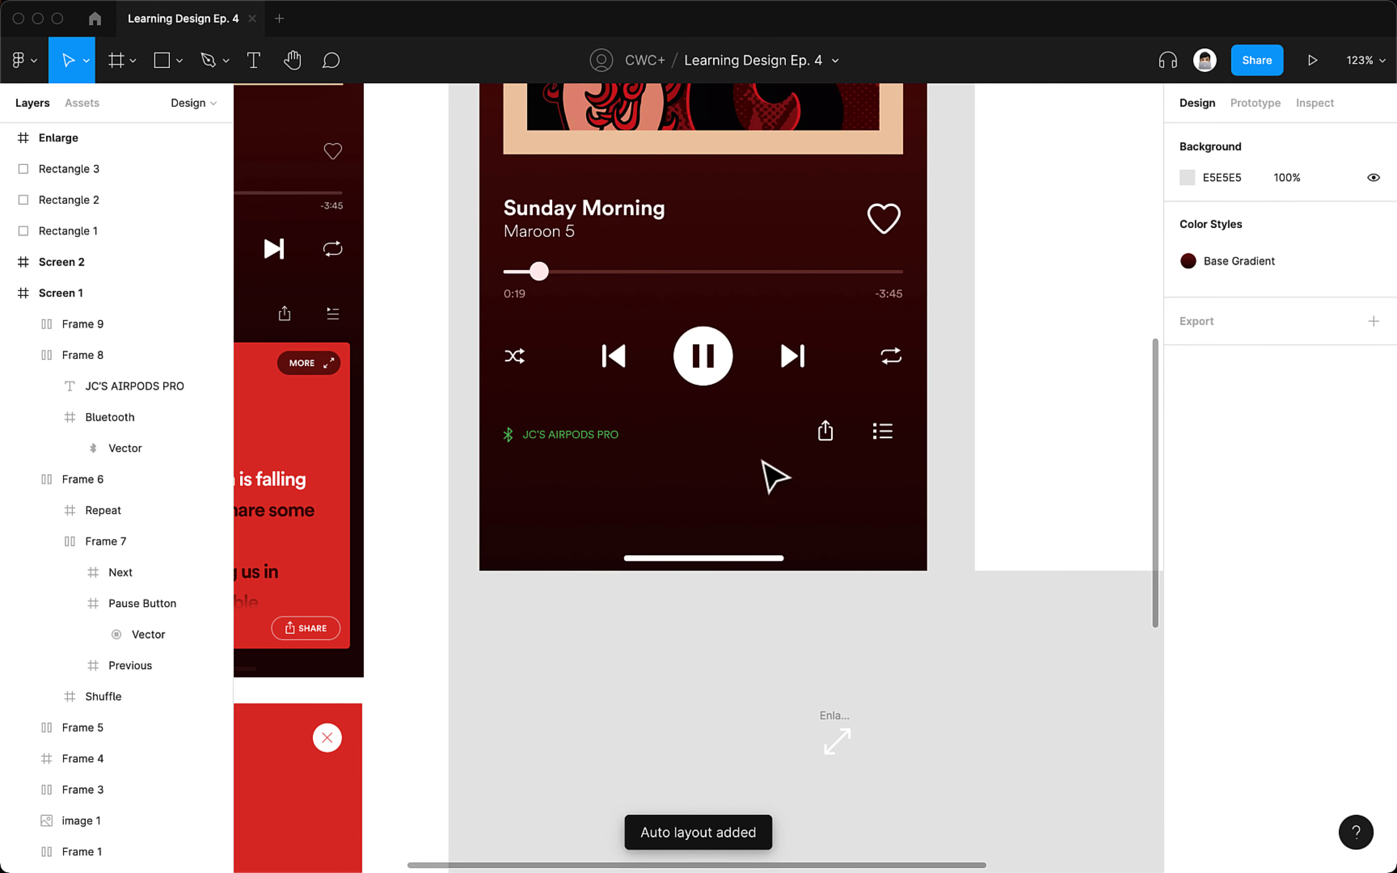
# - Combine the Bluetooth group and the share/list group in a vertically centred auto layout, stretched across the screen to 375 × 30
pyautogui.click(612, 434)
pyautogui.keyDown('shift'); pyautogui.click(891, 437); pyautogui.keyUp('shift')
pyautogui.hotkey('shift', 'a')
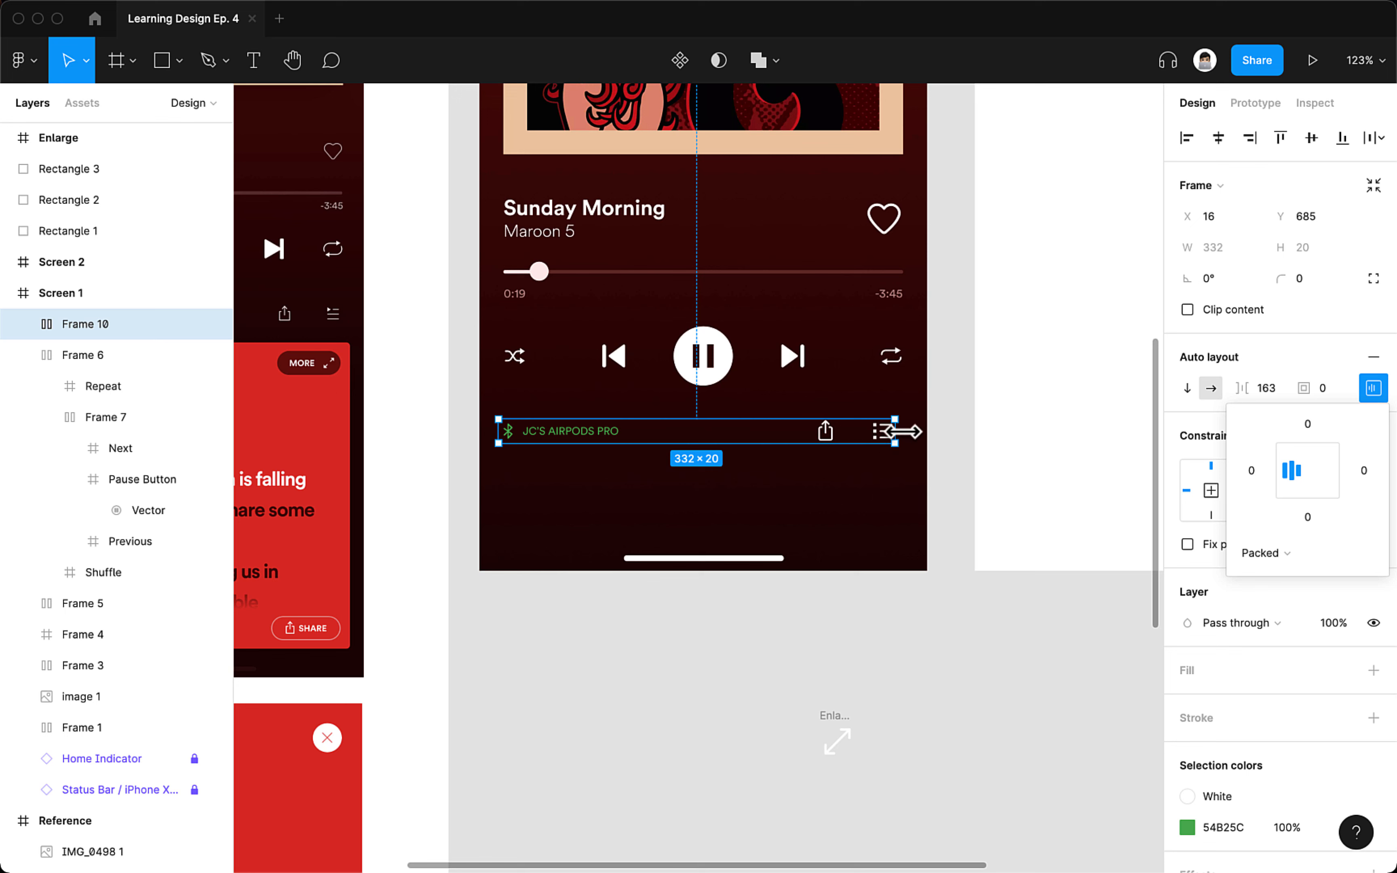
pyautogui.moveTo(905, 431); pyautogui.dragTo(924, 434)
pyautogui.moveTo(493, 432); pyautogui.dragTo(480, 433)
pyautogui.moveTo(506, 454); pyautogui.dragTo(506, 457)
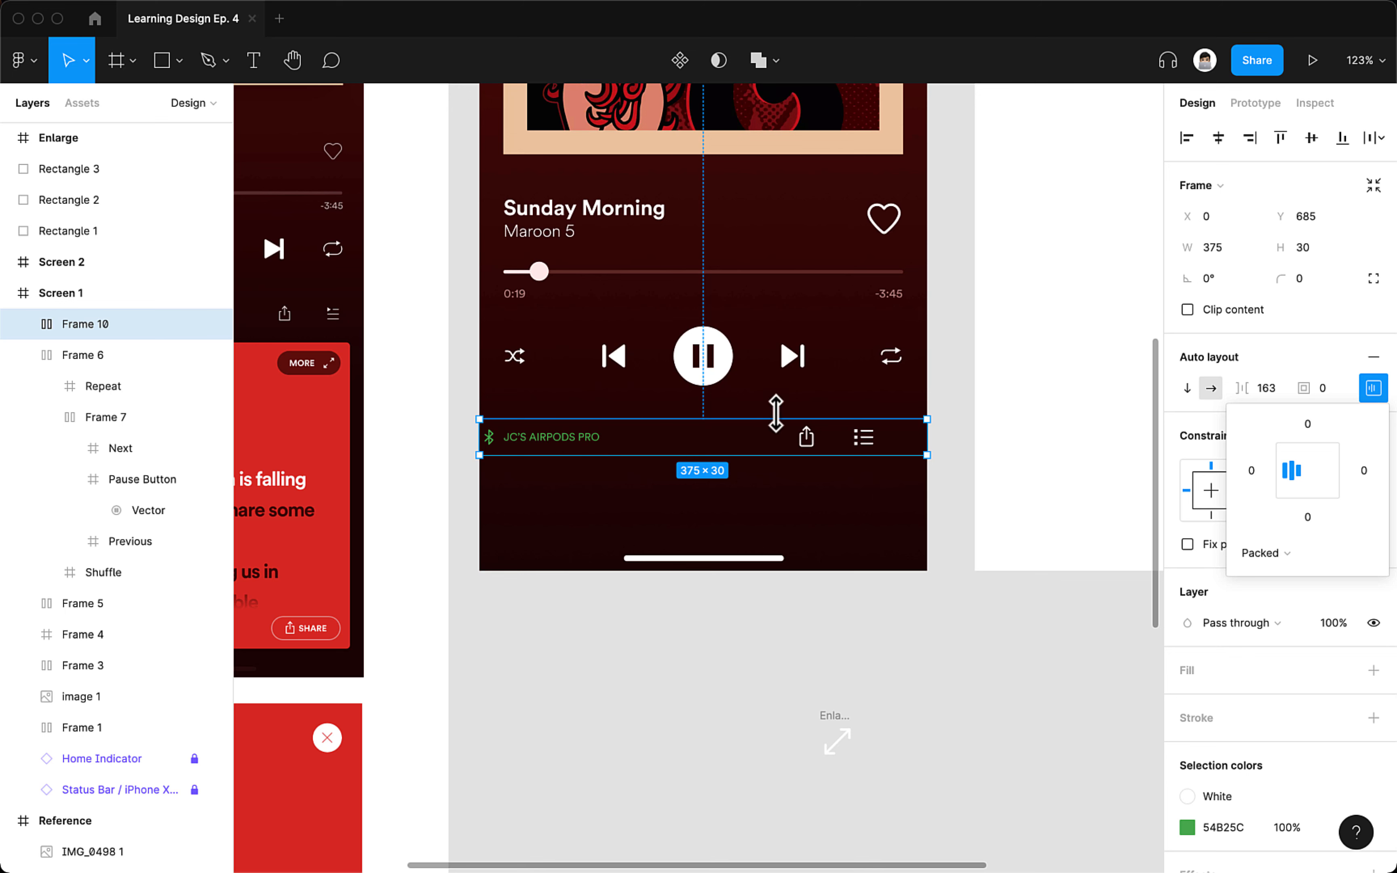
pyautogui.click(774, 513)
# - Set the device row's auto layout to Space between and inset its contents with horizontal padding
pyautogui.click(693, 437)
pyautogui.click(1372, 388)
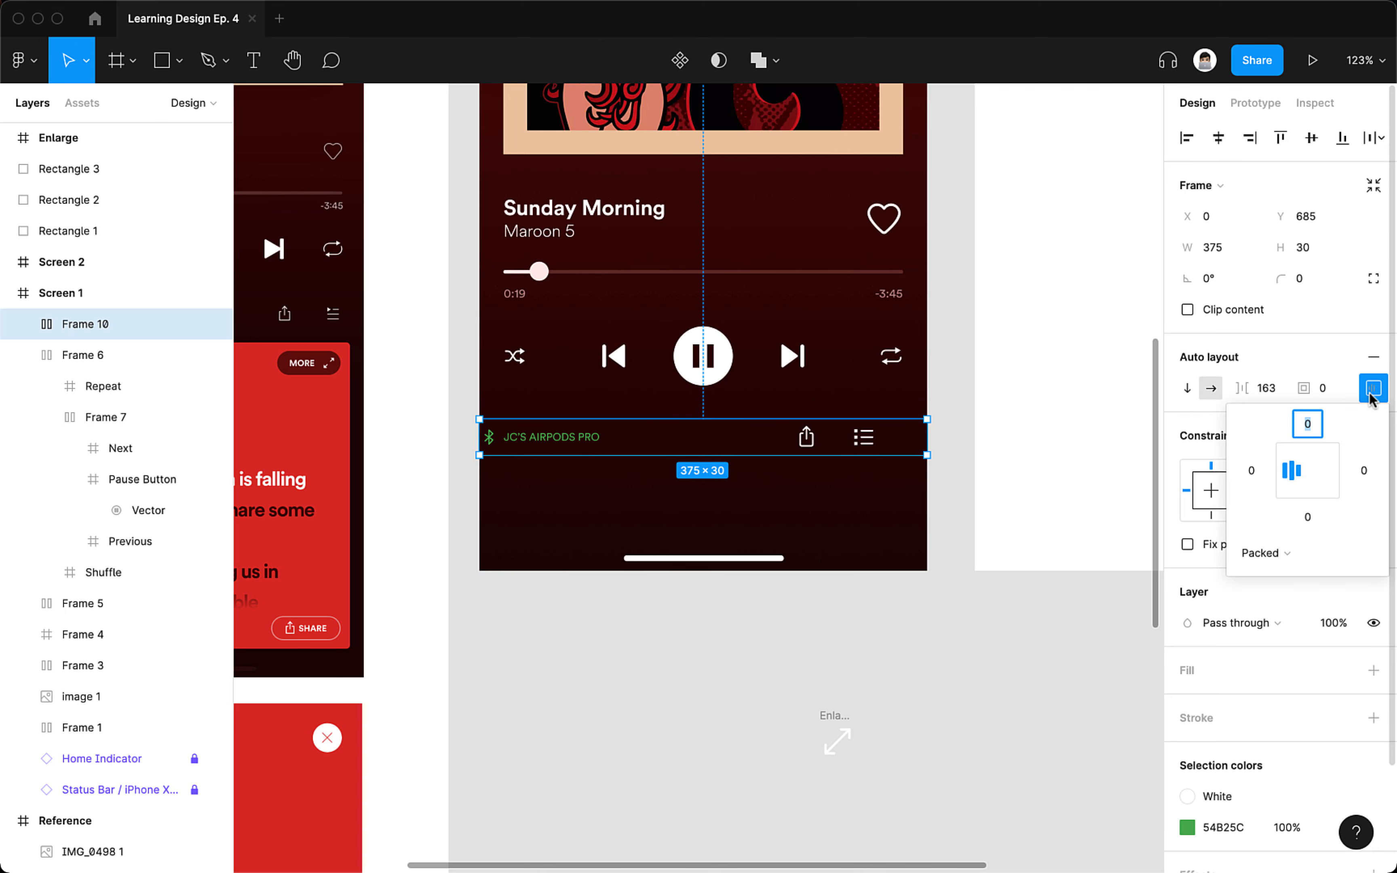
pyautogui.click(1279, 553)
pyautogui.click(1279, 578)
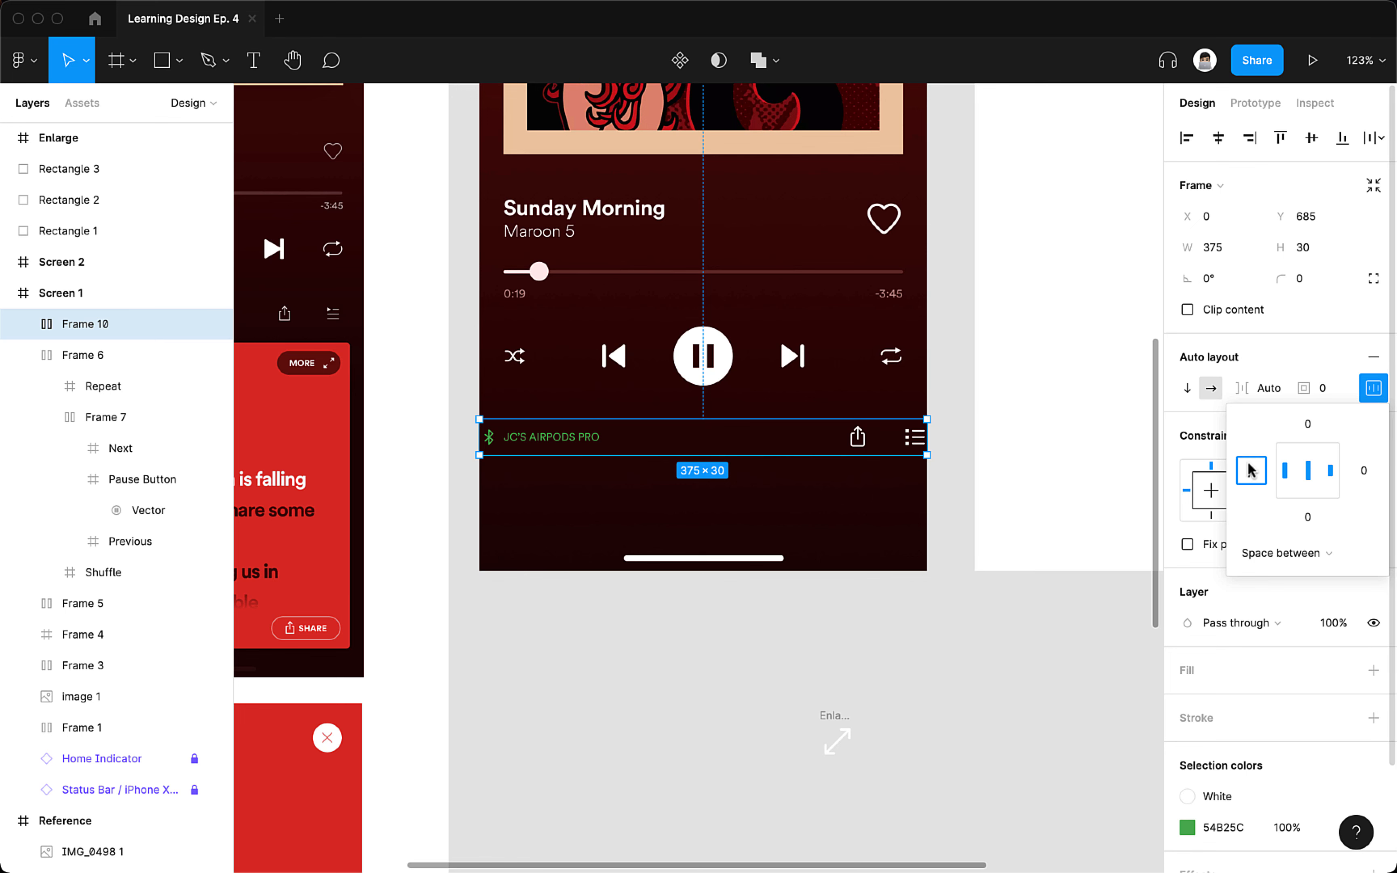
pyautogui.scroll(-5, 625, 578)
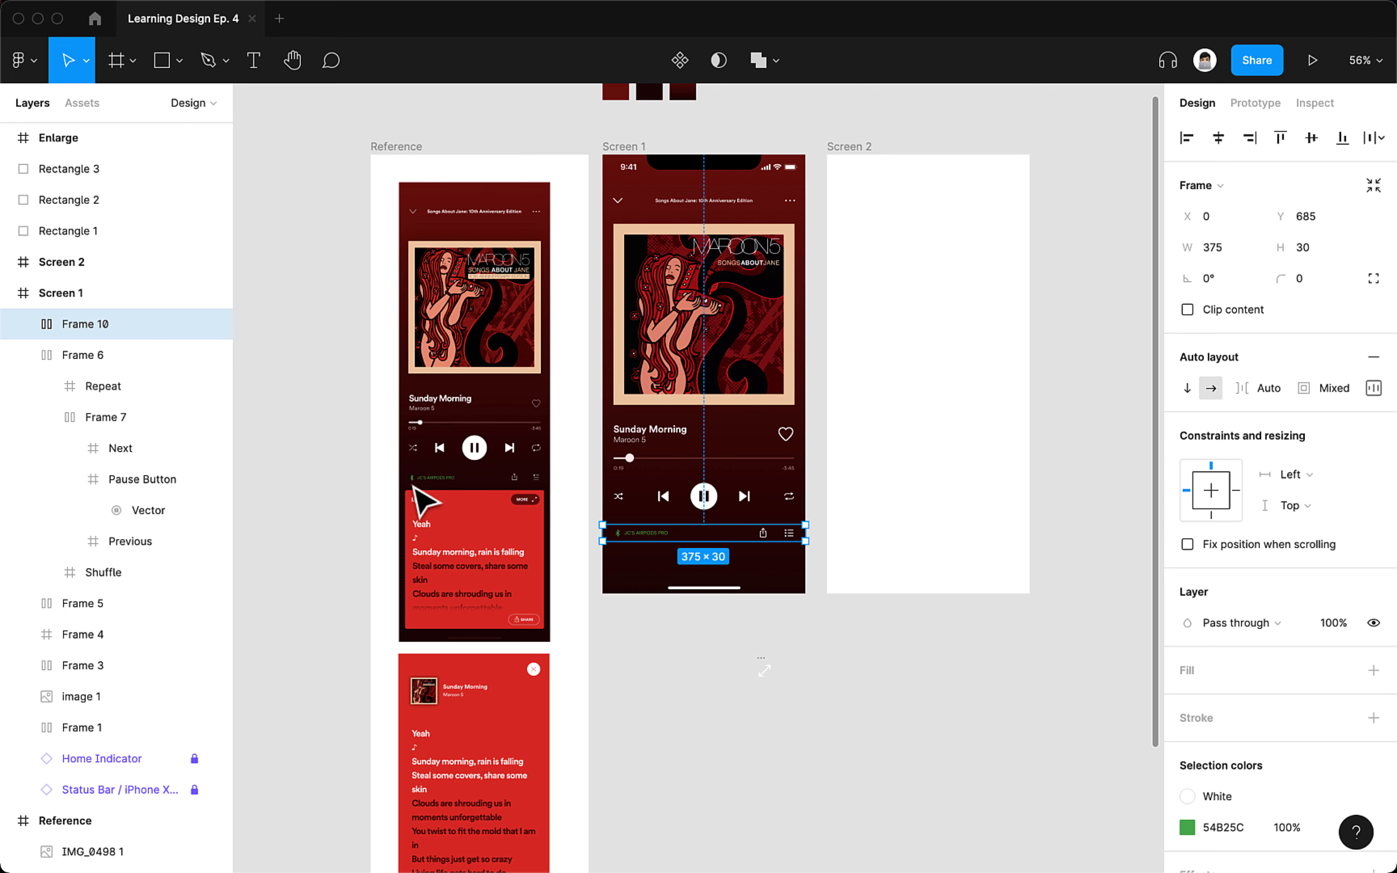
# - Collapse the layer tree, expand Screen 1, and set the Home Indicator's vertical constraint to Bottom
pyautogui.click(626, 137)
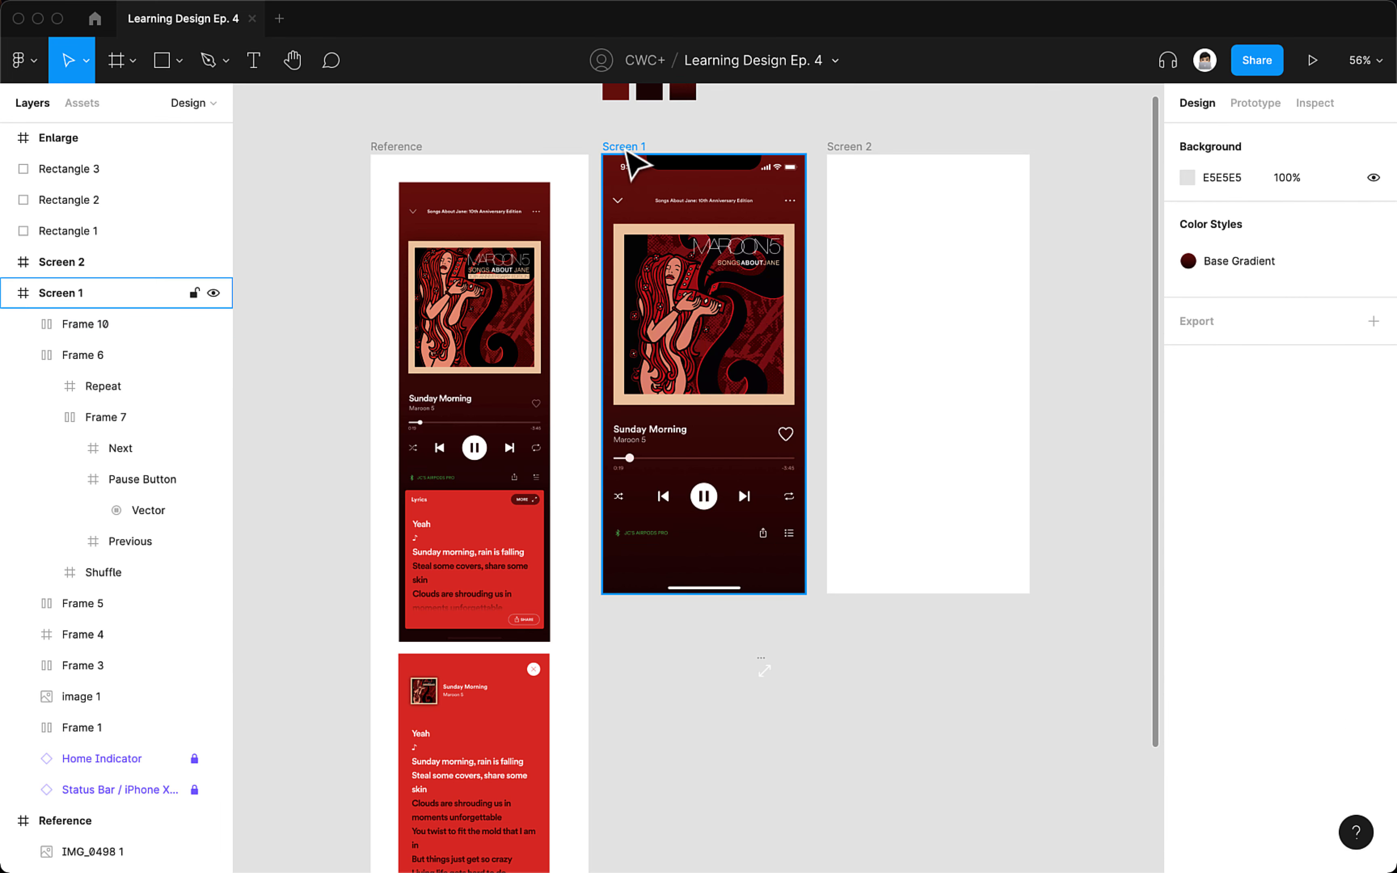
pyautogui.click(626, 148)
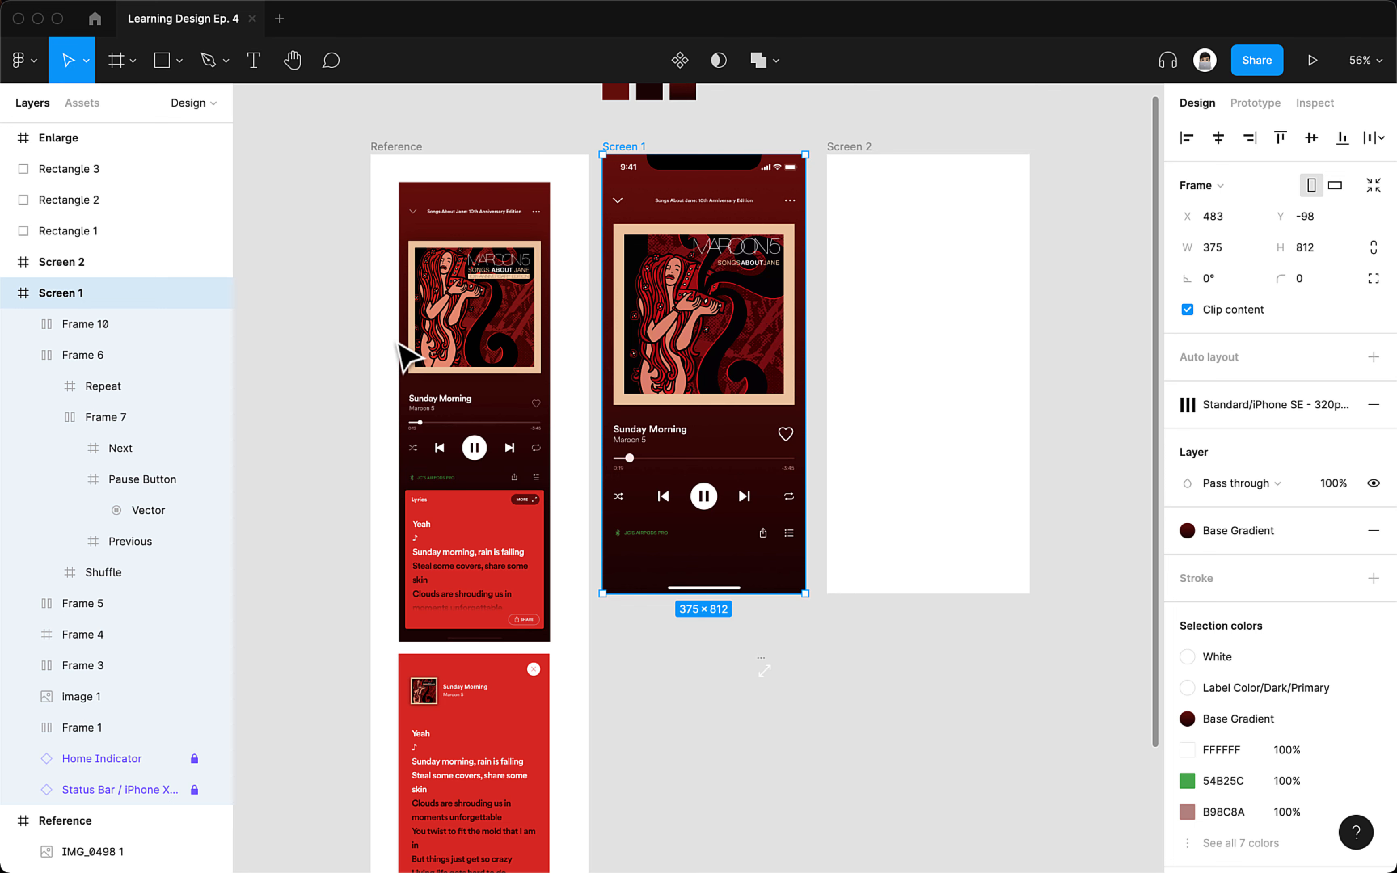
pyautogui.hotkey('alt', 'l')
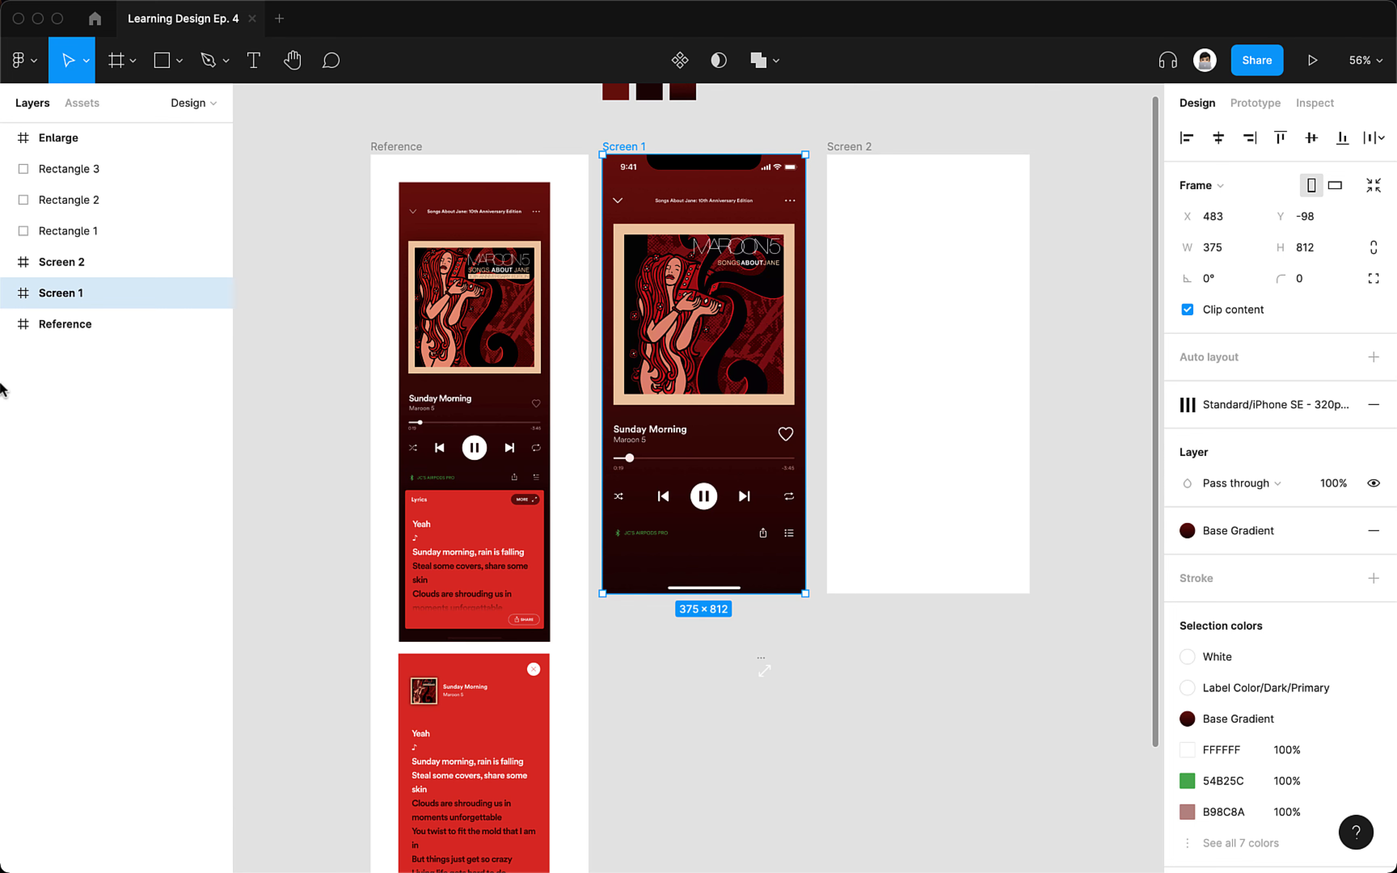
pyautogui.click(18, 293)
pyautogui.click(104, 543)
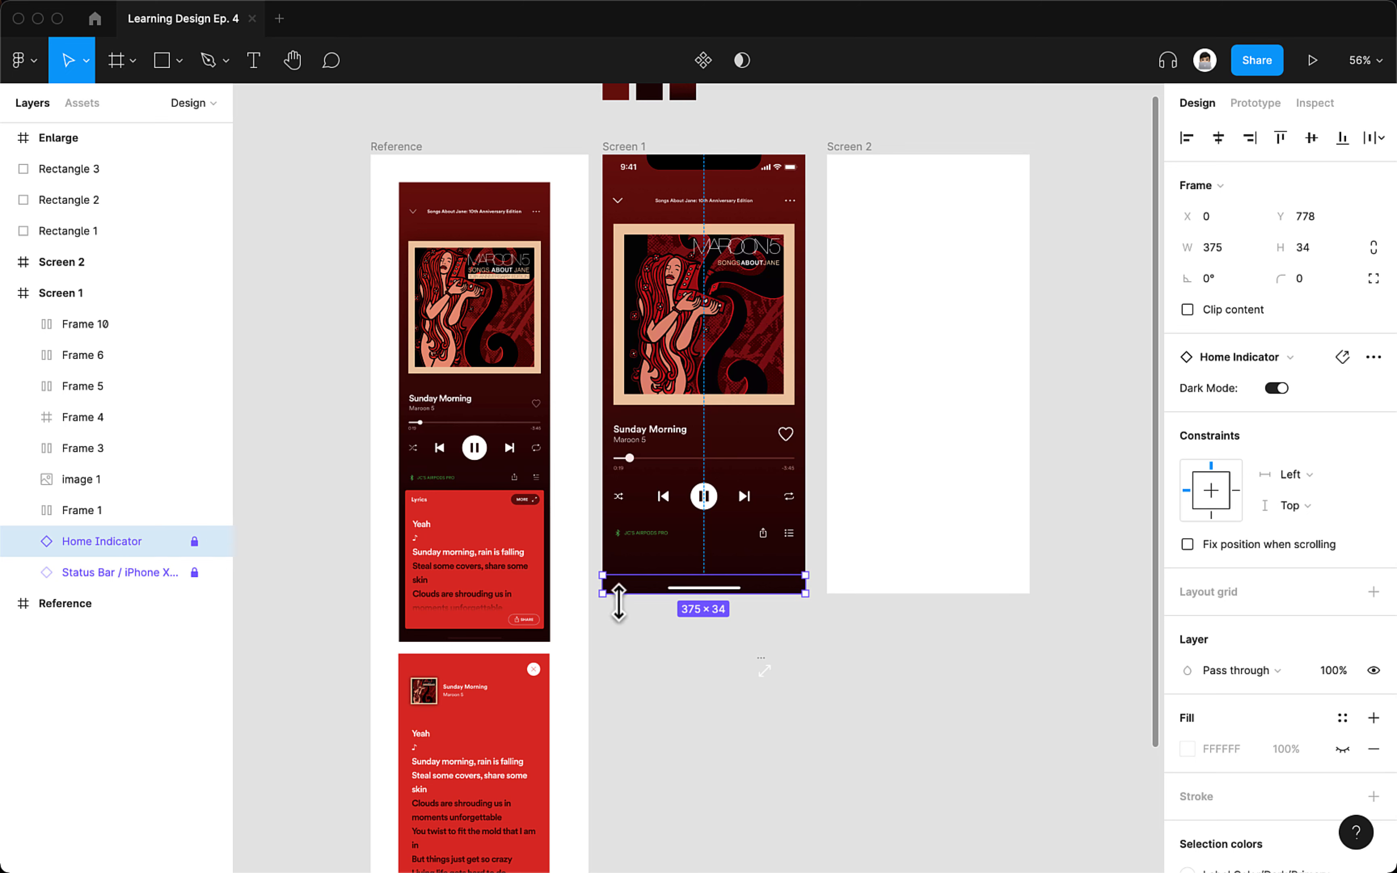
pyautogui.click(1211, 515)
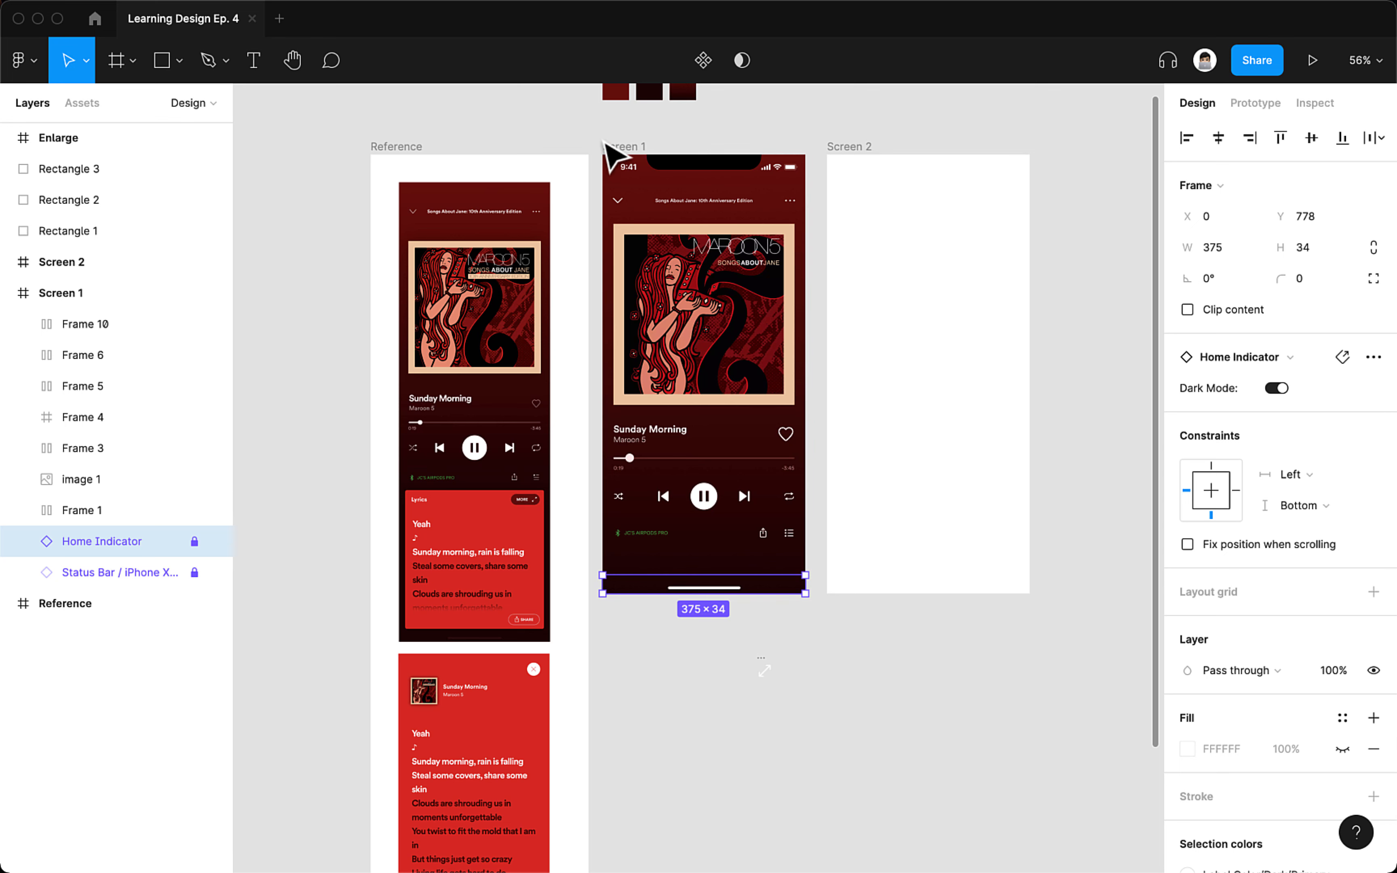
# - Extend Screen 1 downward by its lower edge to make room below the device row
pyautogui.click(622, 149)
pyautogui.moveTo(766, 598); pyautogui.dragTo(738, 732)
pyautogui.click(633, 149)
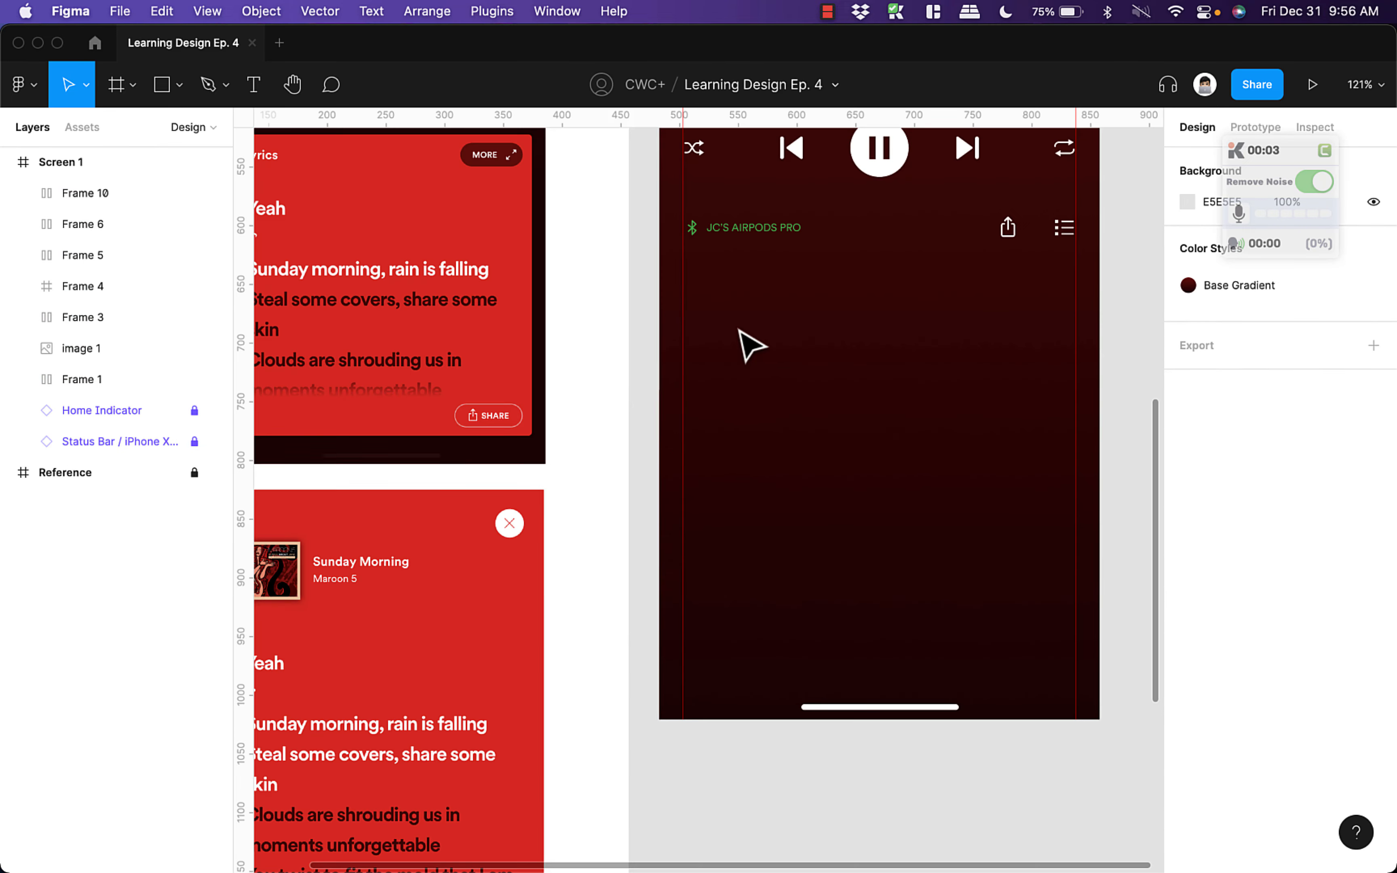
# - Draw a frame about 335 × 266 below the device row, spanning the layout margins of Screen 1
pyautogui.hotkey('shift', '0')
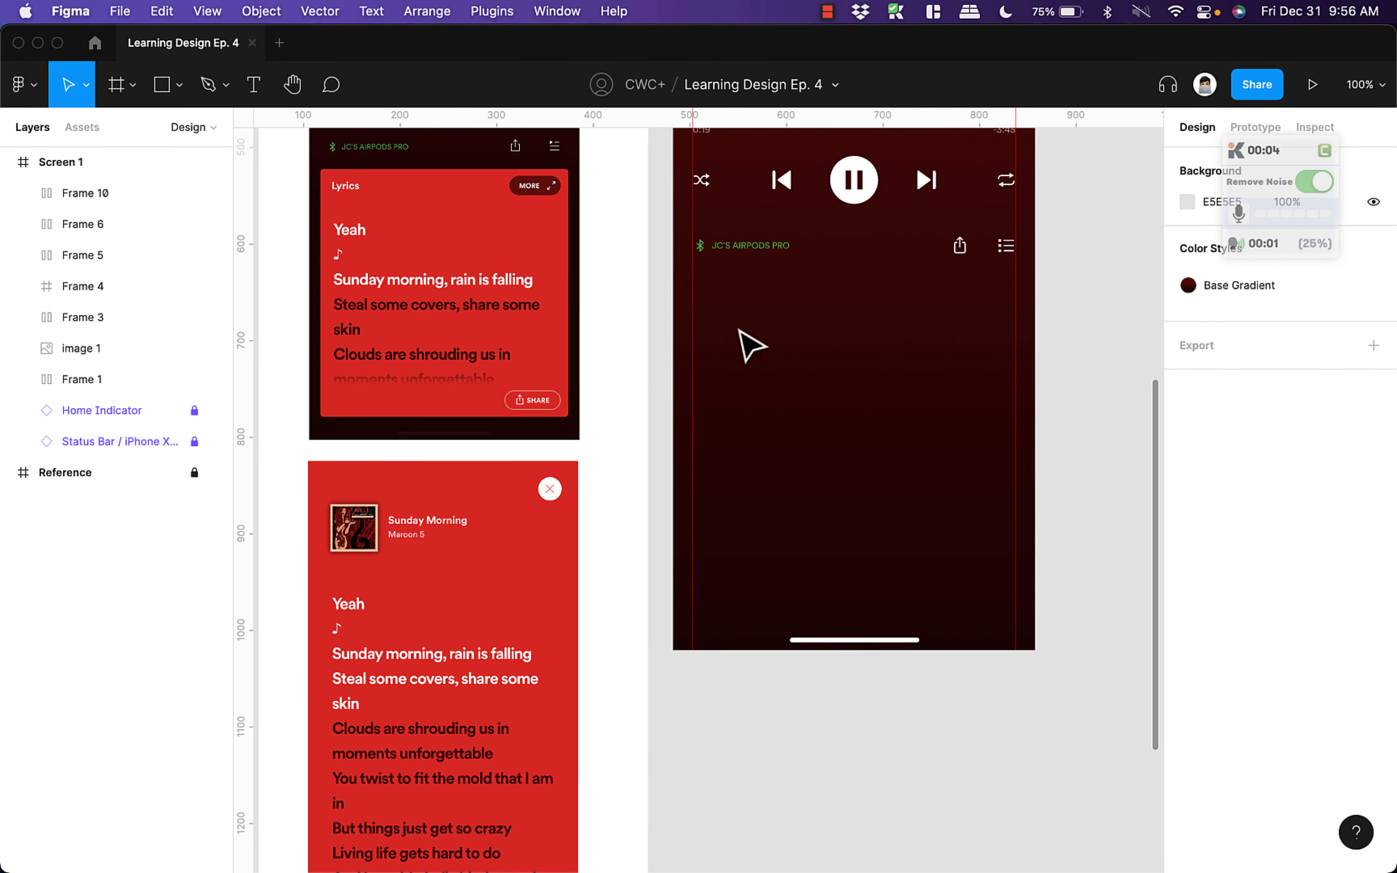
pyautogui.moveTo(799, 352); pyautogui.dragTo(700, 345)
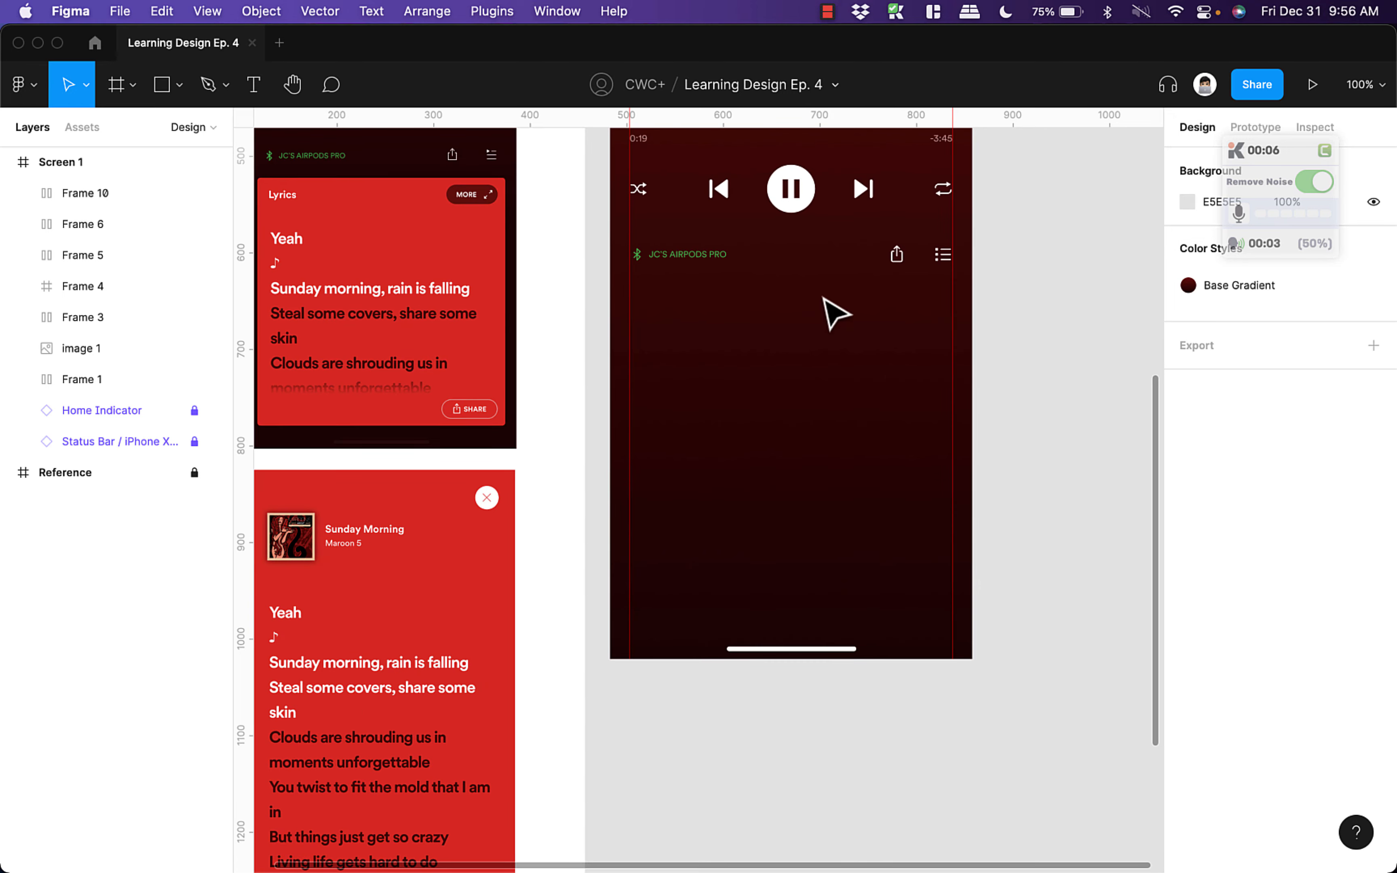
pyautogui.press('f')
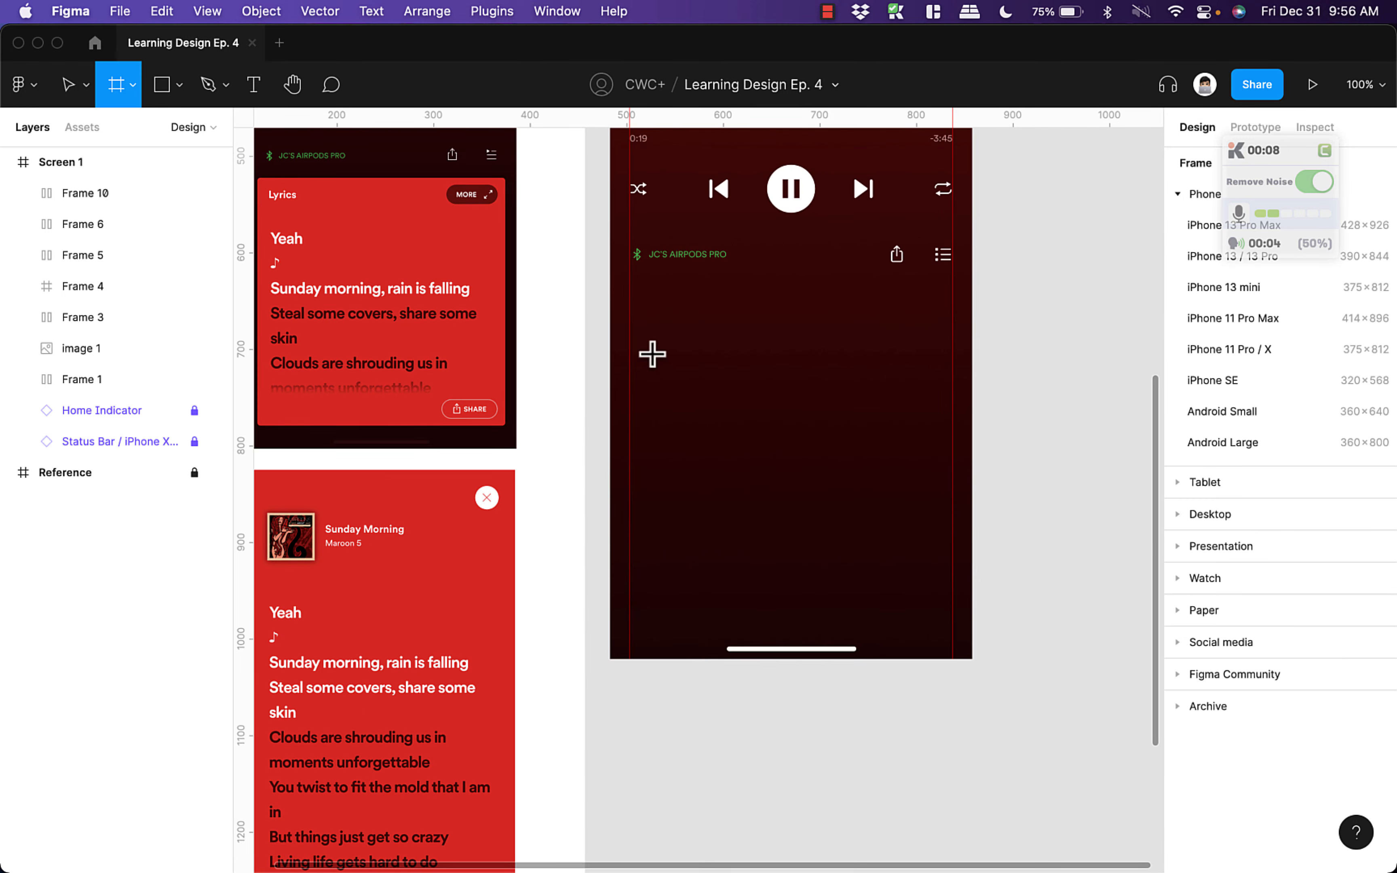
pyautogui.moveTo(630, 326); pyautogui.dragTo(954, 587)
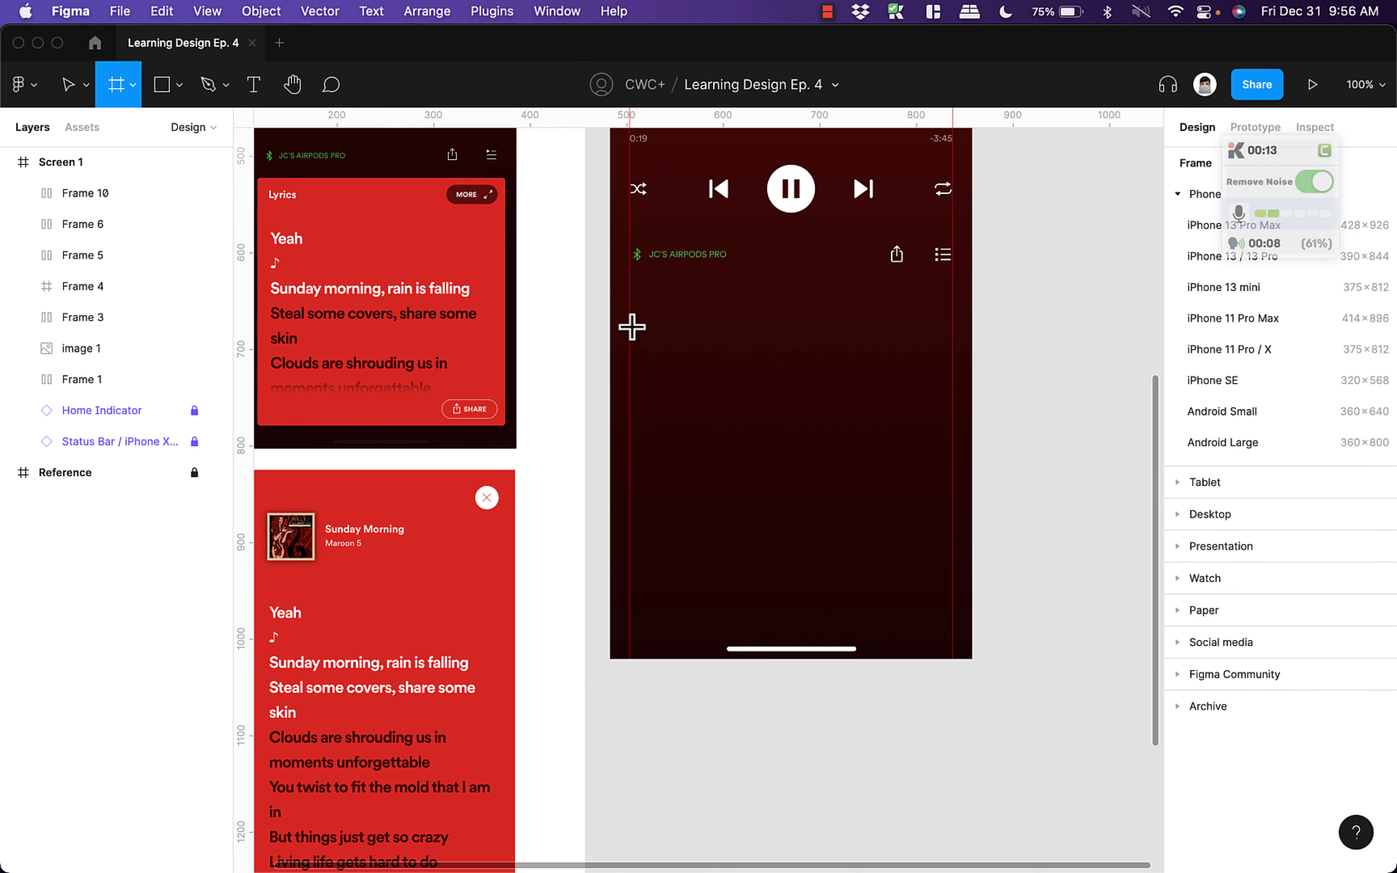
pyautogui.moveTo(630, 325); pyautogui.dragTo(953, 582)
pyautogui.scroll(2, 787, 433)
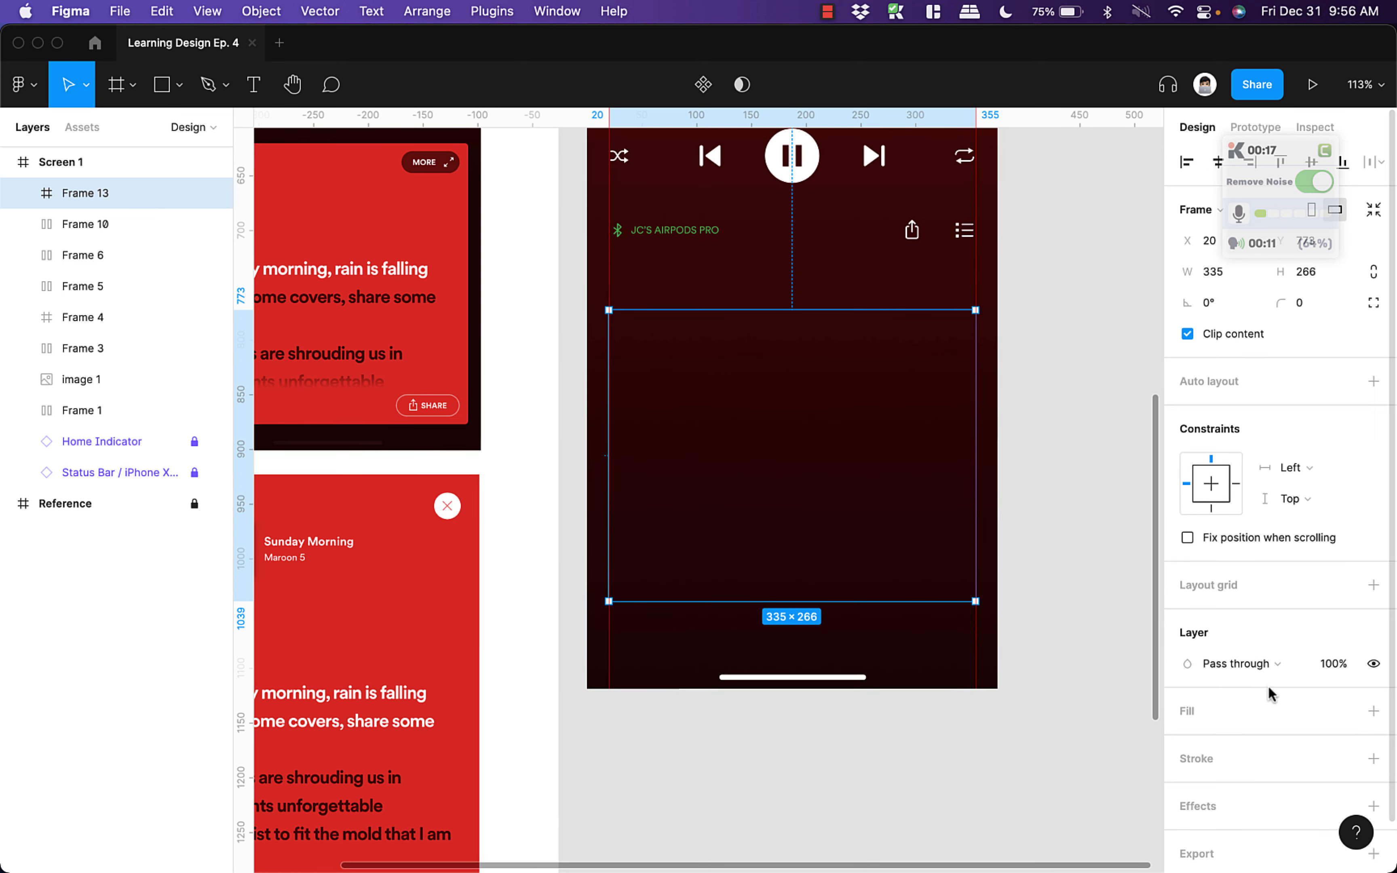
pyautogui.click(1342, 711)
pyautogui.click(1203, 602)
pyautogui.press('super+z')
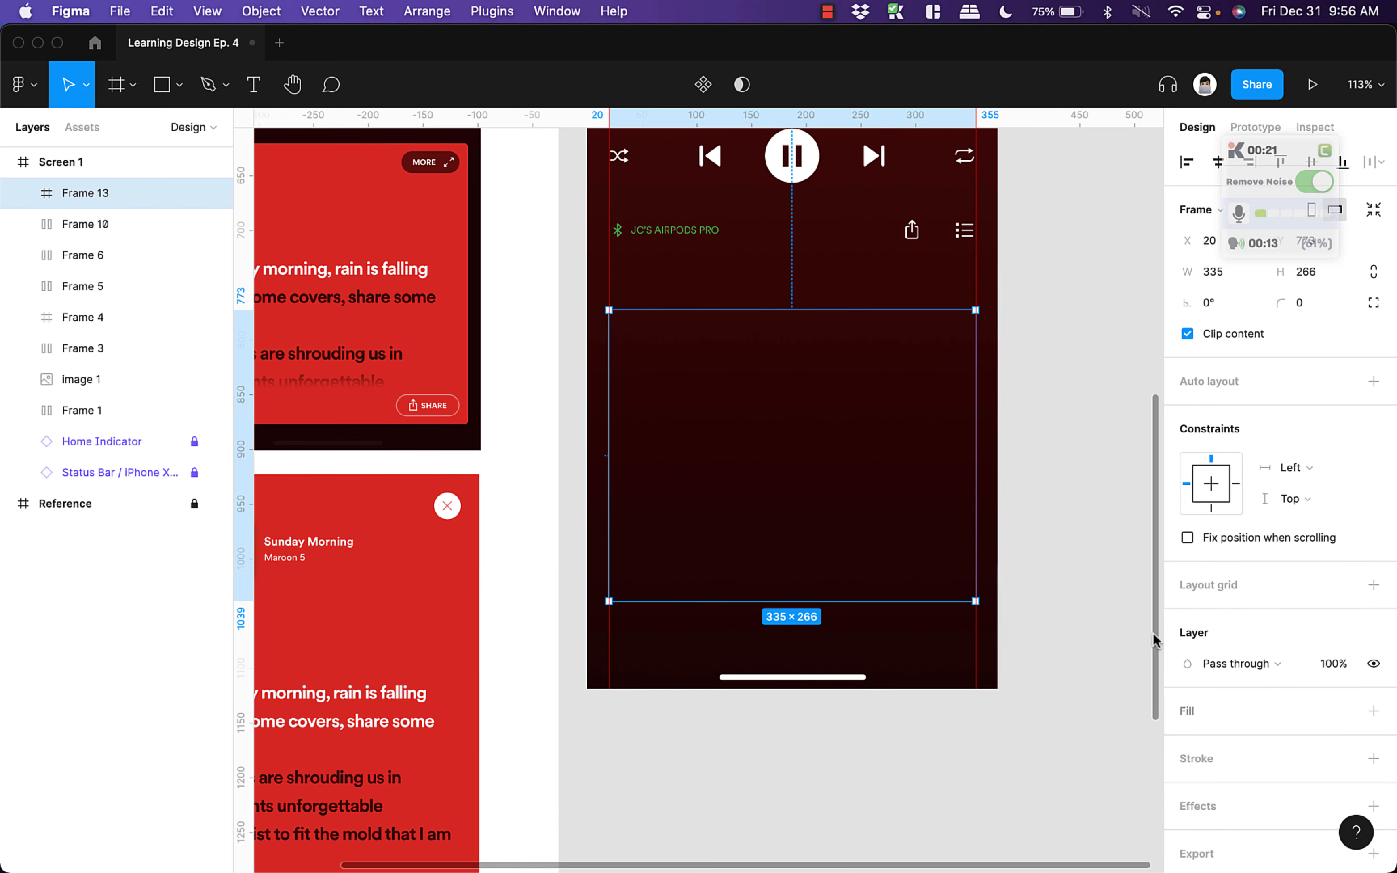
# - Fill the new frame below the device row with the document's solid red D83832
pyautogui.click(1374, 711)
pyautogui.click(1187, 743)
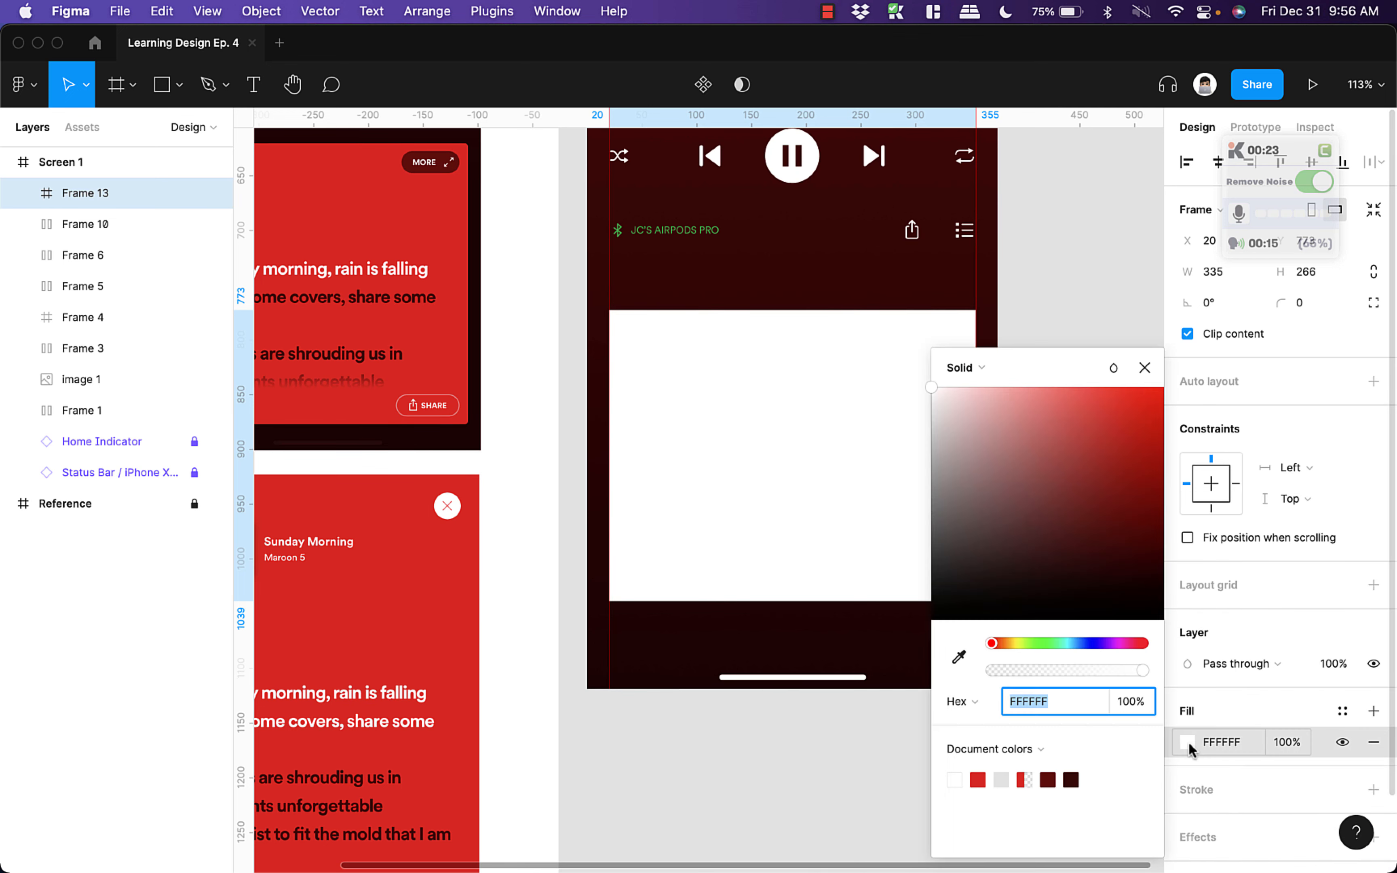
pyautogui.click(981, 782)
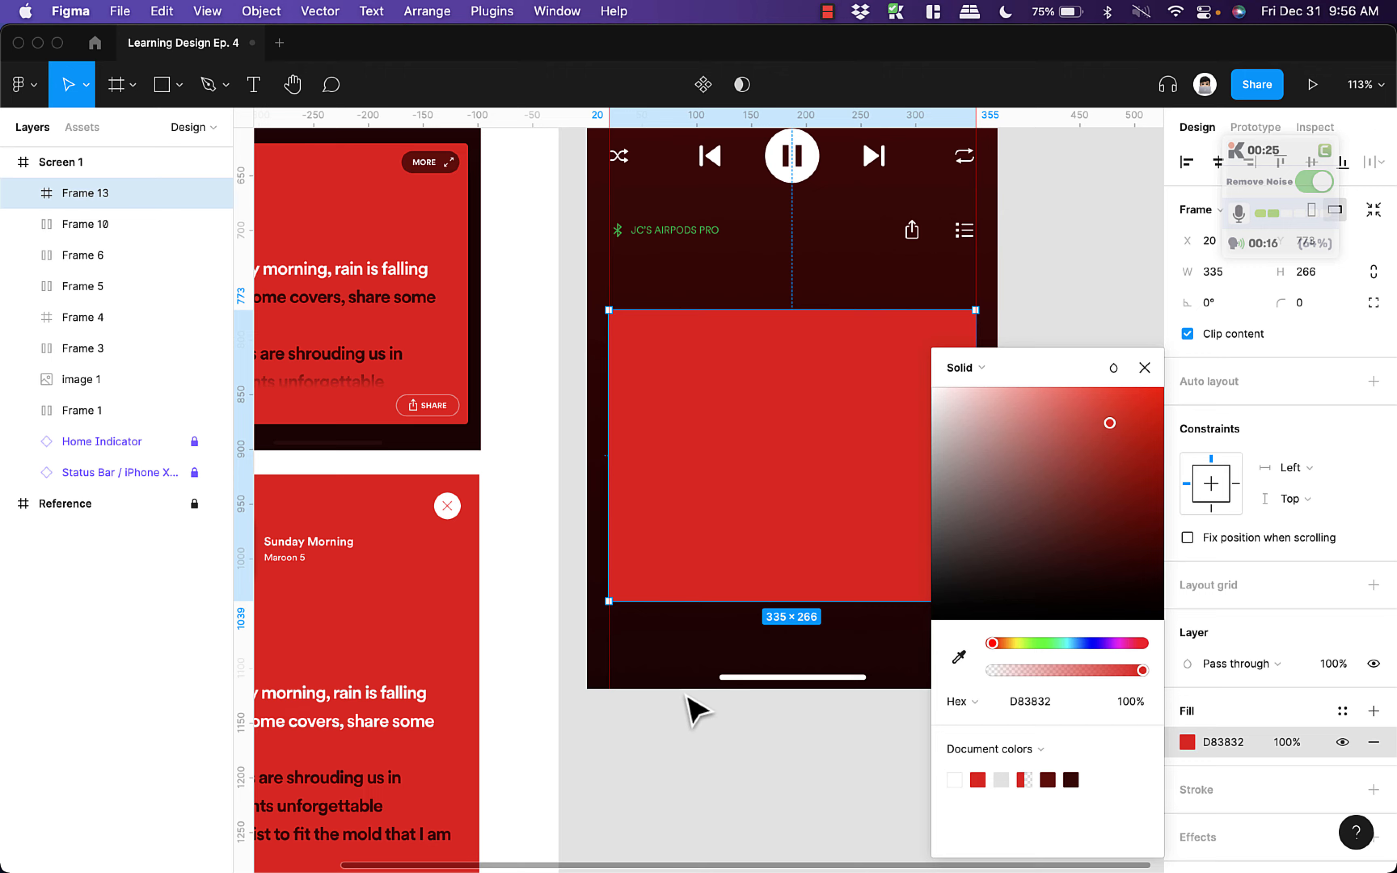
pyautogui.click(687, 697)
pyautogui.scroll(-2, 685, 695)
pyautogui.moveTo(665, 620); pyautogui.dragTo(732, 683)
pyautogui.click(827, 530)
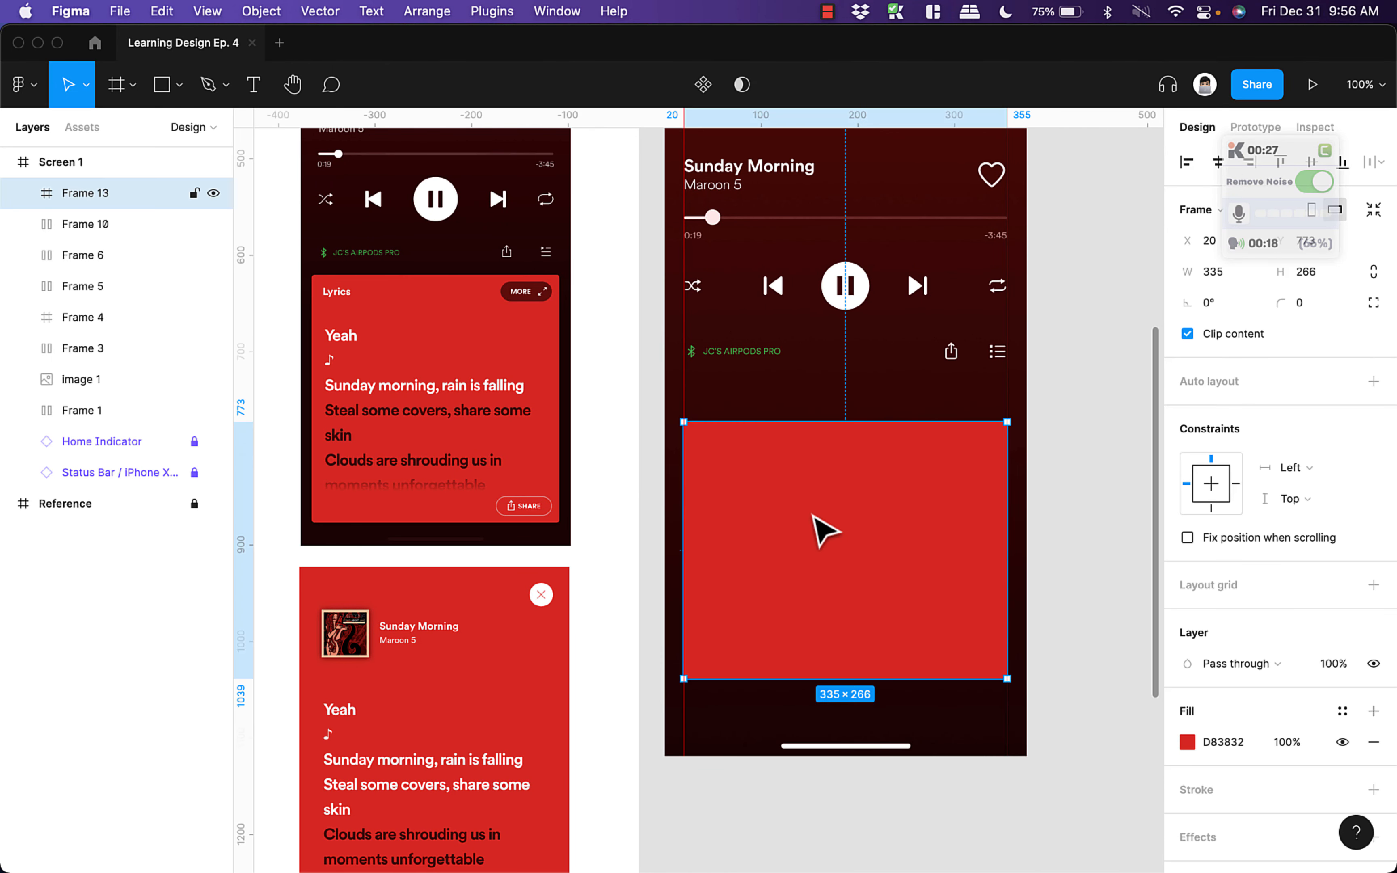
# - Round the corners of the red lyrics frame to a radius of 4
pyautogui.click(1319, 300)
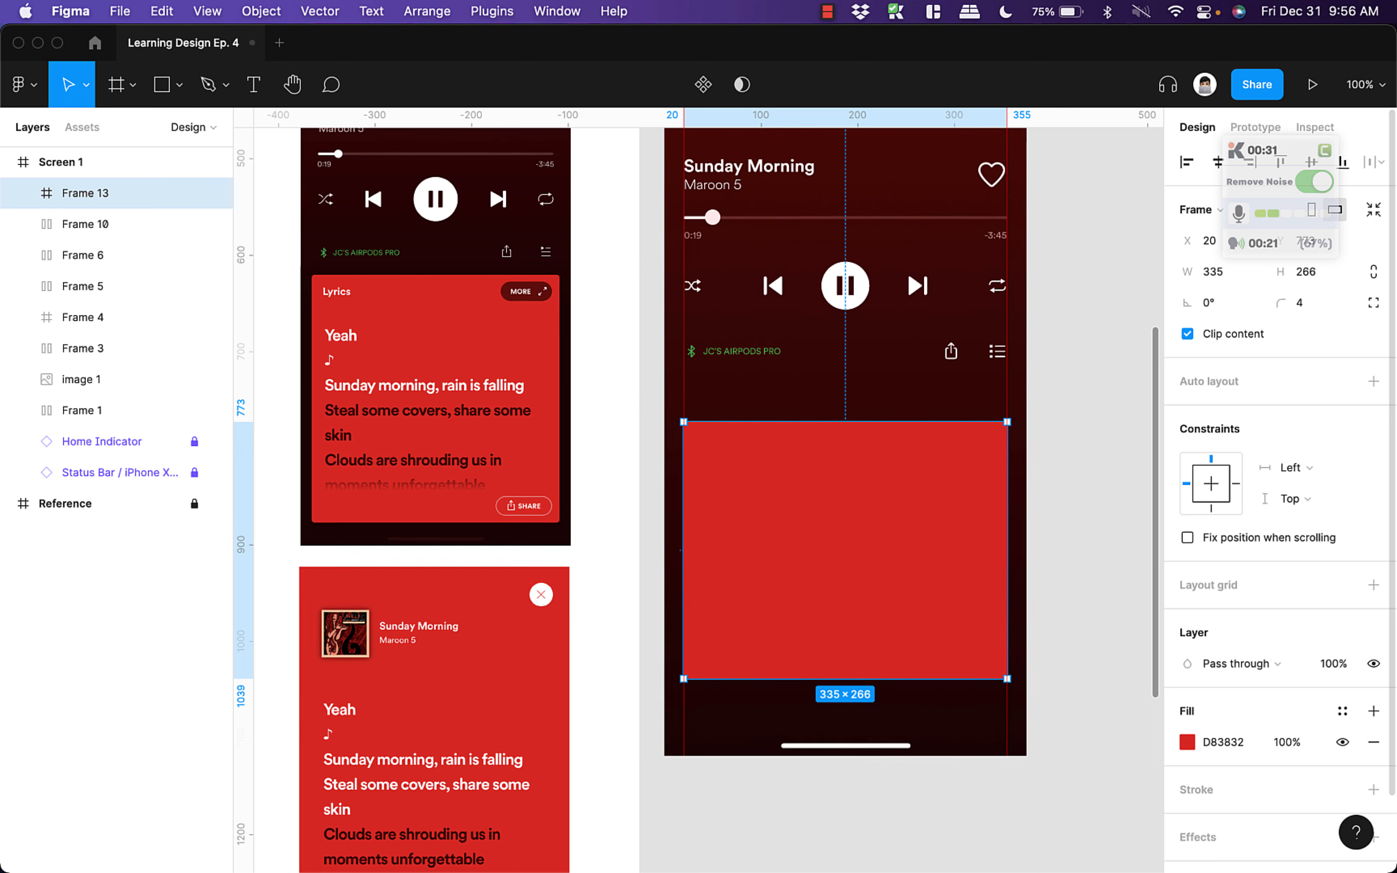
pyautogui.click(1069, 538)
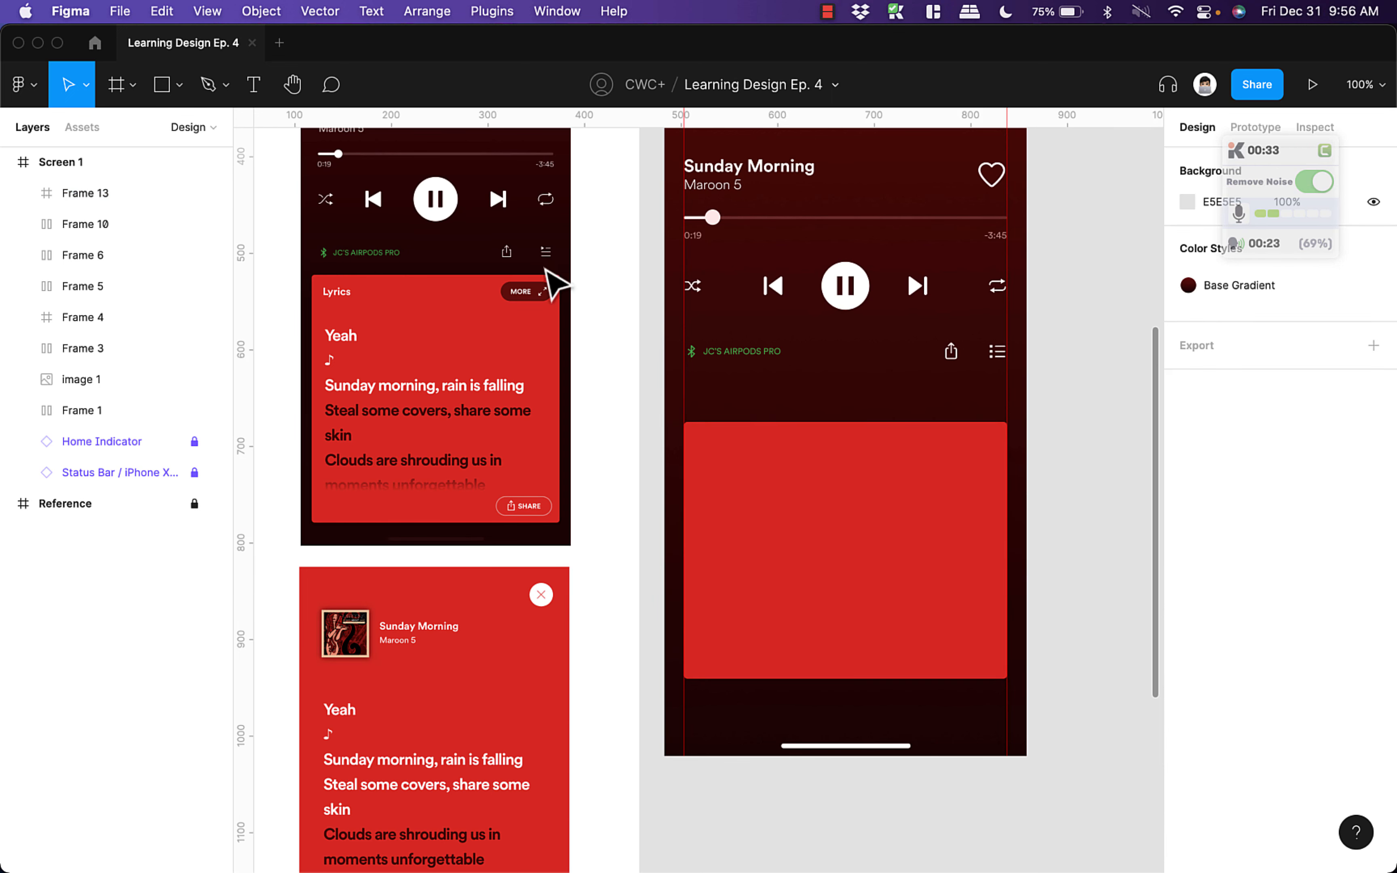
pyautogui.scroll(10, 549, 281)
pyautogui.scroll(-7, 639, 361)
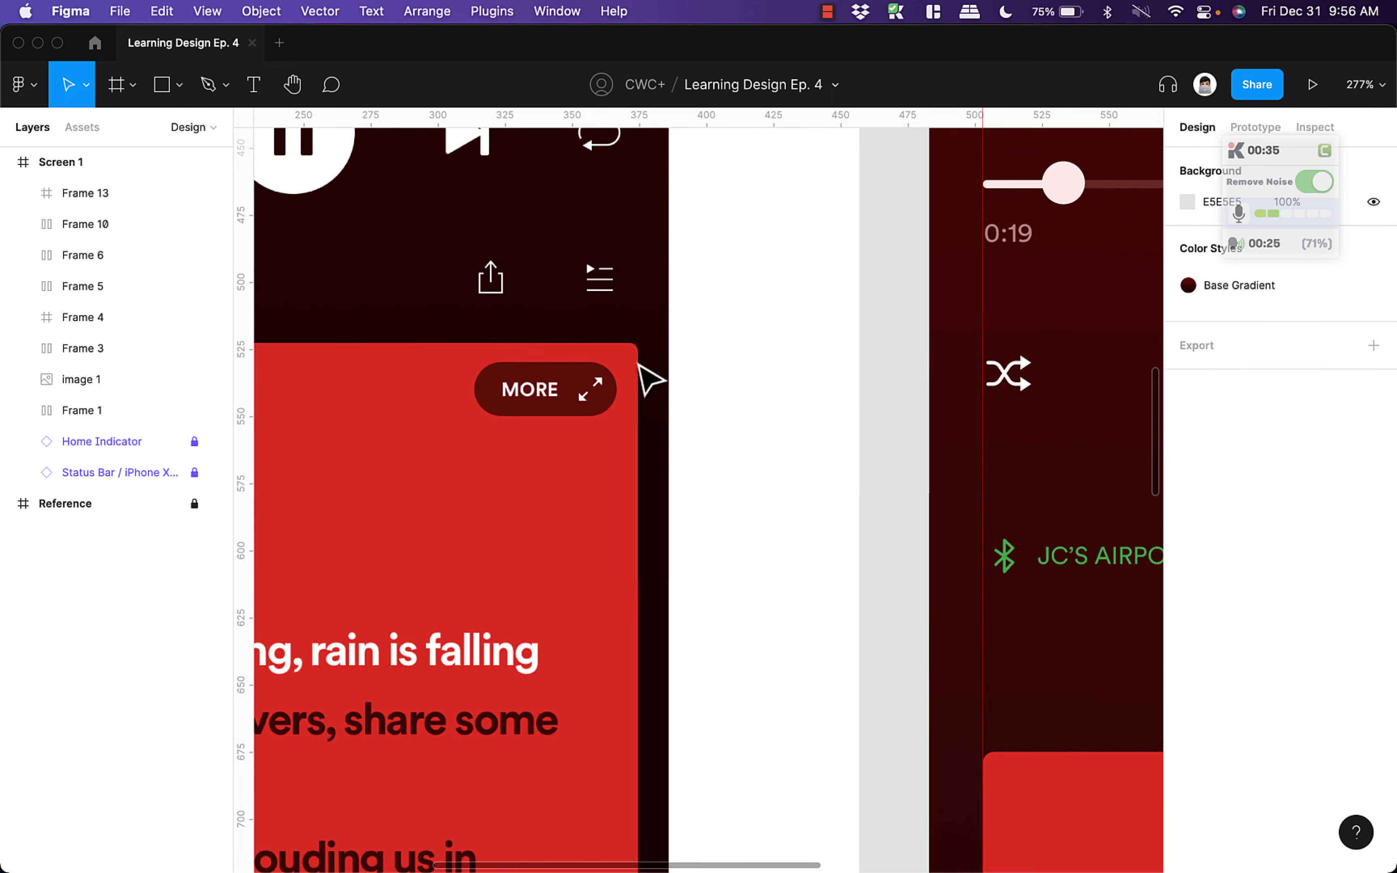
pyautogui.moveTo(672, 413)
pyautogui.mouseDown()
pyautogui.moveTo(885, 368)
pyautogui.moveTo(833, 352)
pyautogui.mouseUp()
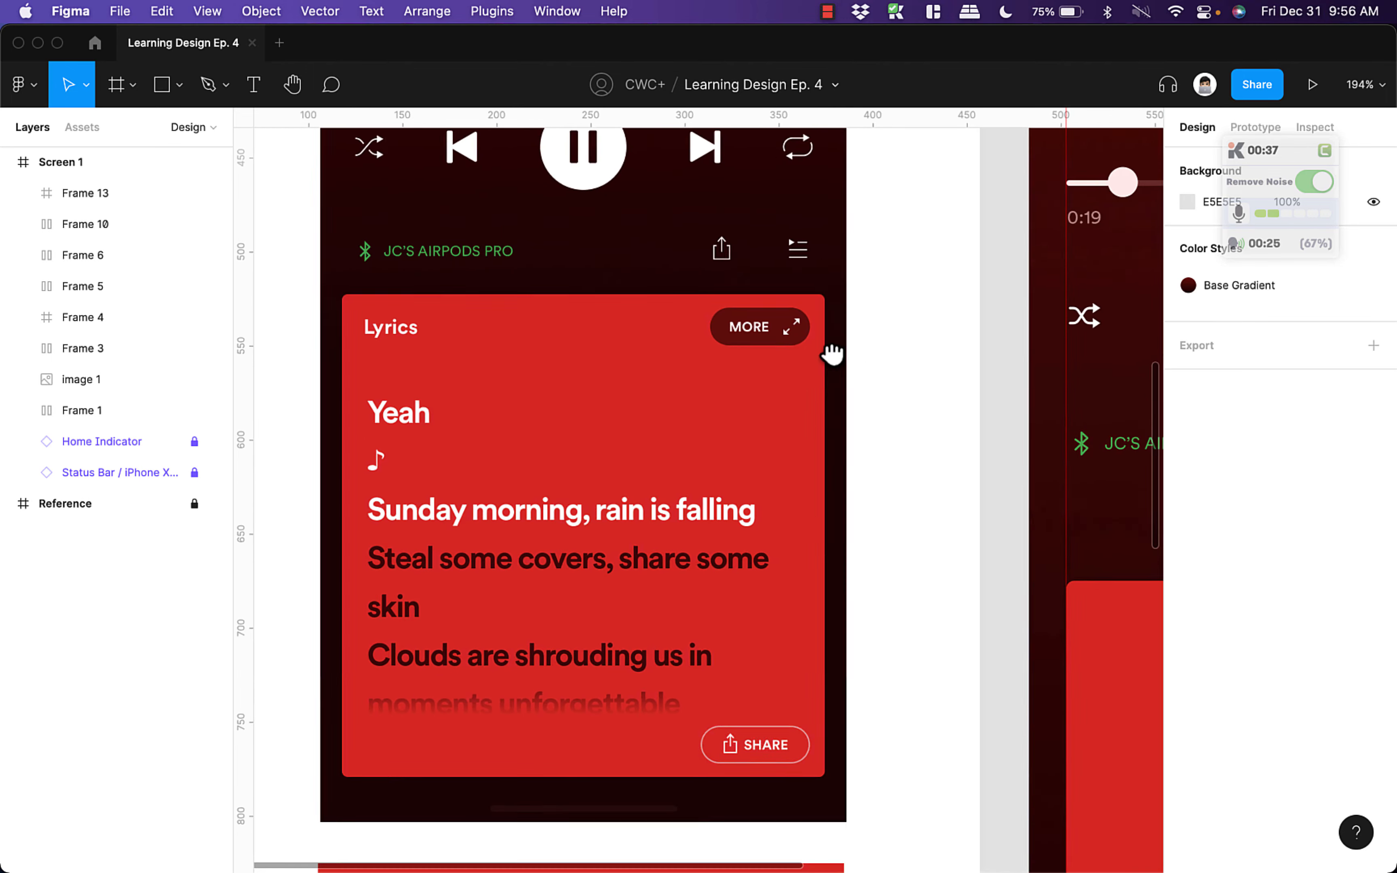
# - Add the text "Lyrics" inside the red frame on Screen 1
pyautogui.scroll(-2, 864, 378)
pyautogui.moveTo(909, 387); pyautogui.dragTo(766, 347)
pyautogui.moveTo(936, 420); pyautogui.dragTo(694, 333)
pyautogui.scroll(-1, 803, 352)
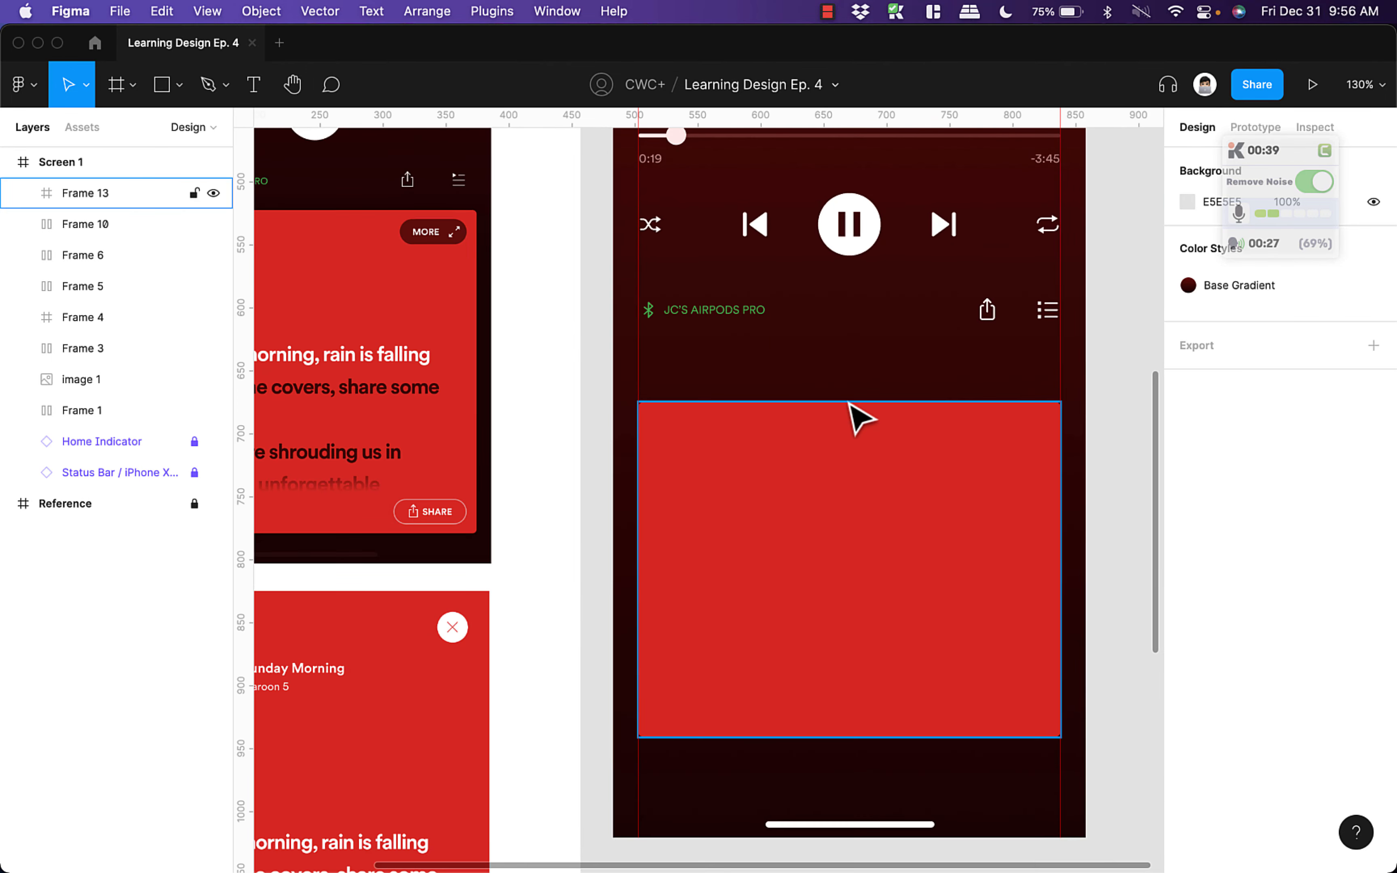
pyautogui.click(843, 427)
pyautogui.moveTo(835, 439); pyautogui.dragTo(938, 459)
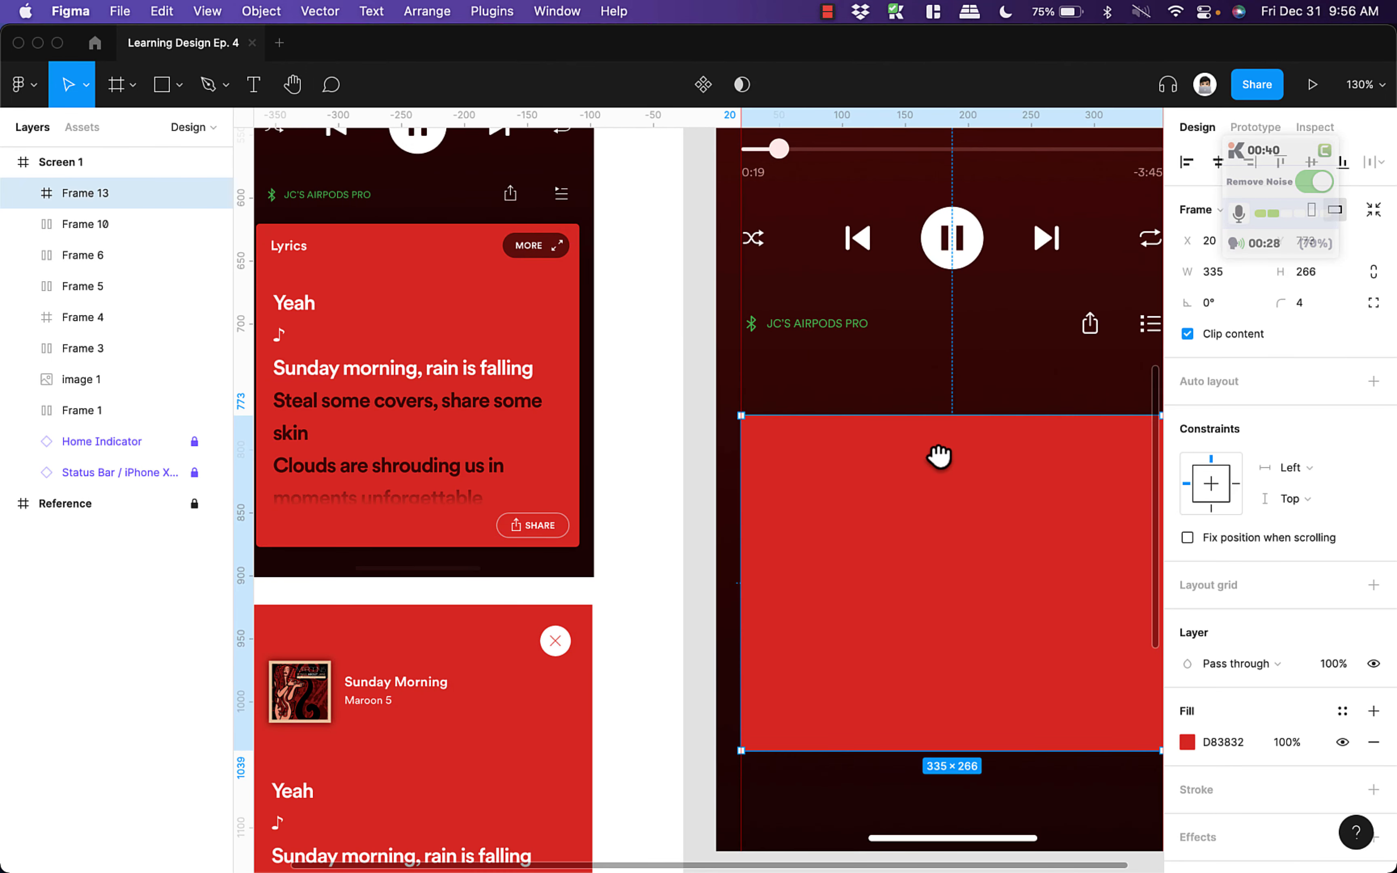
pyautogui.press('t')
pyautogui.click(822, 465)
pyautogui.write('Lyrics')
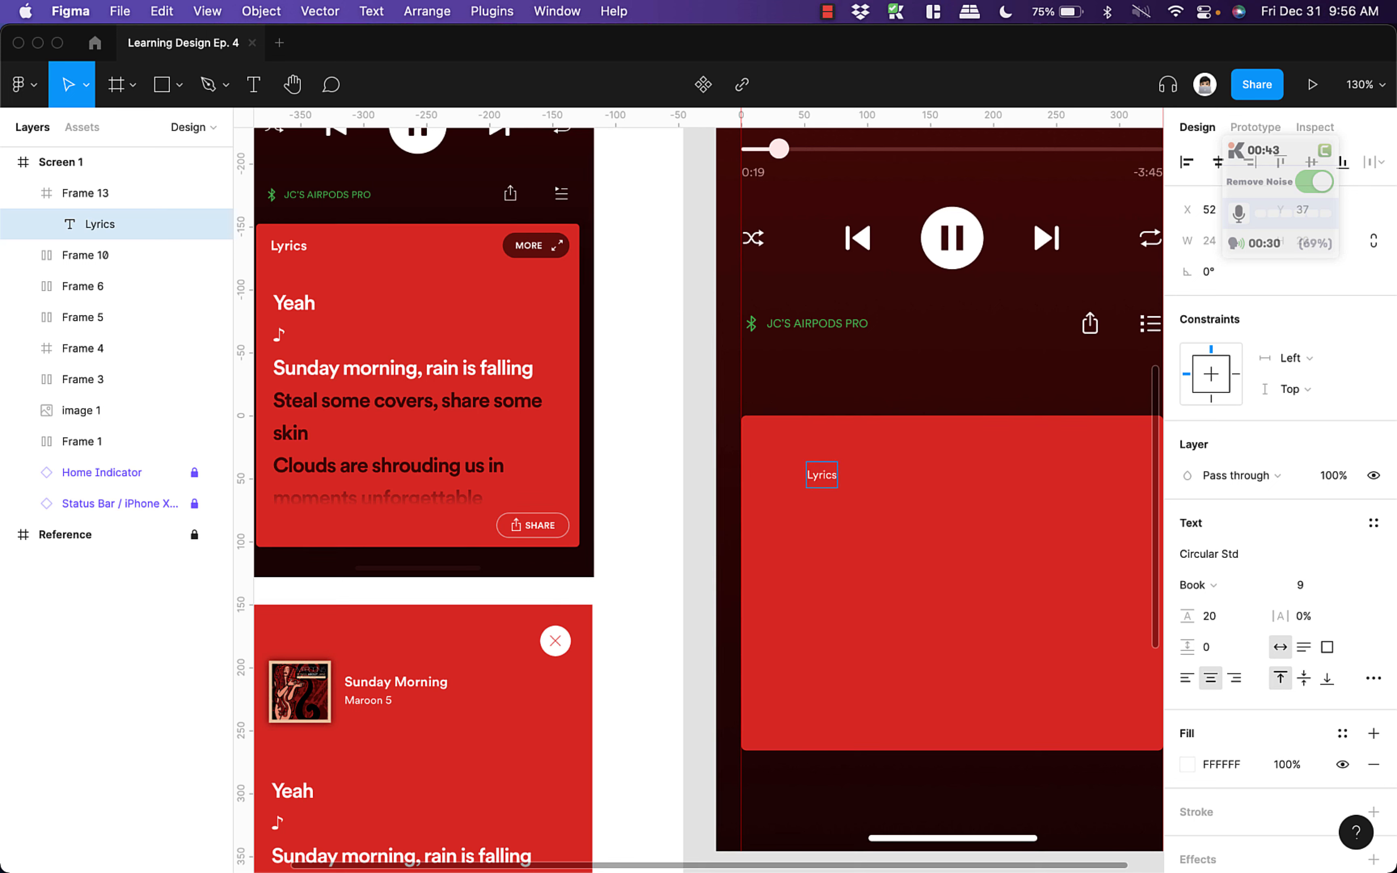
# - Set the "Lyrics" text to Bold, size 12, and place it near the red card's upper-left corner
pyautogui.press('super+a')
pyautogui.click(1194, 585)
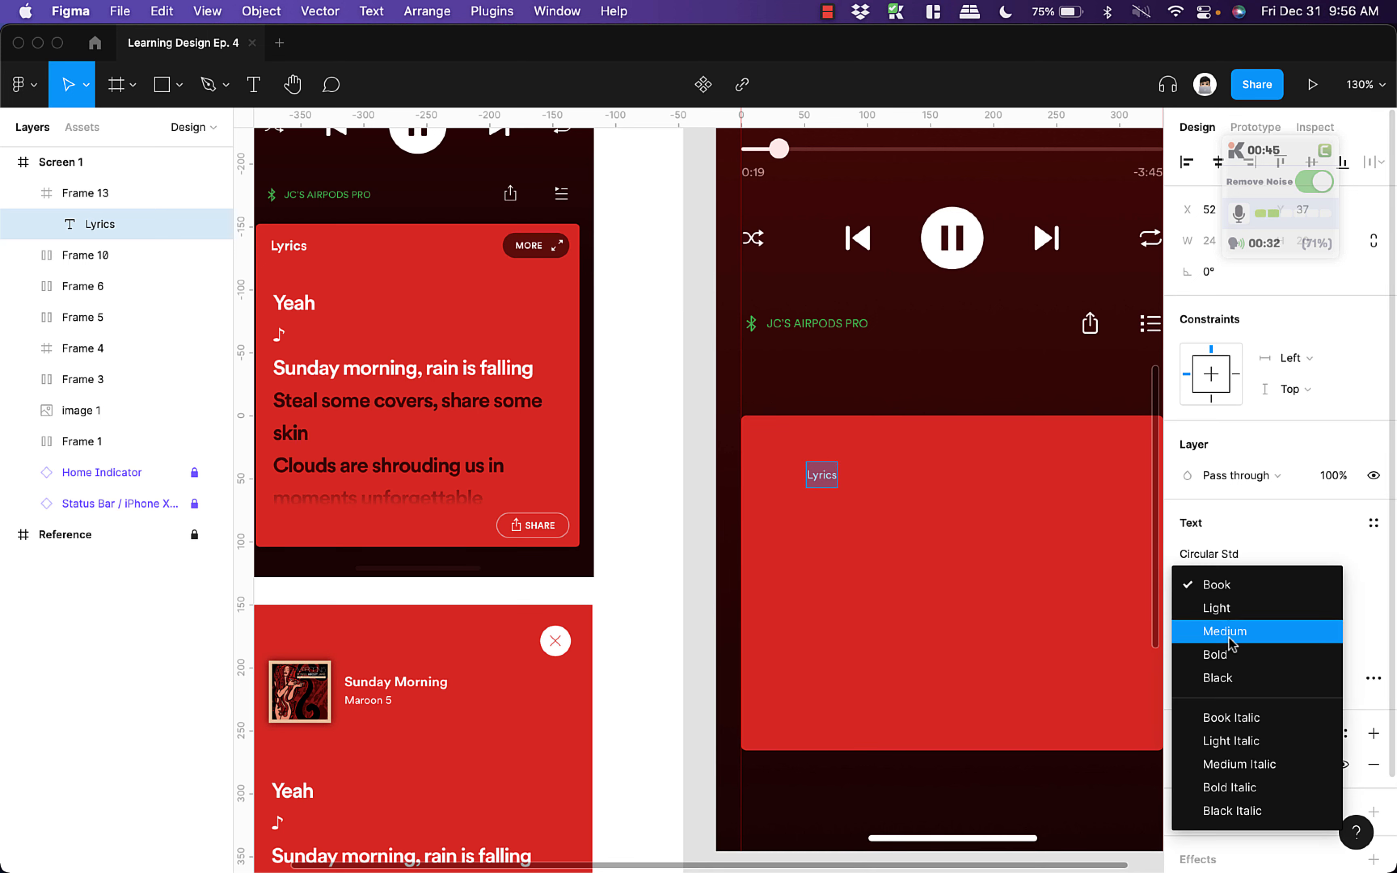
pyautogui.click(1220, 653)
pyautogui.press('Escape')
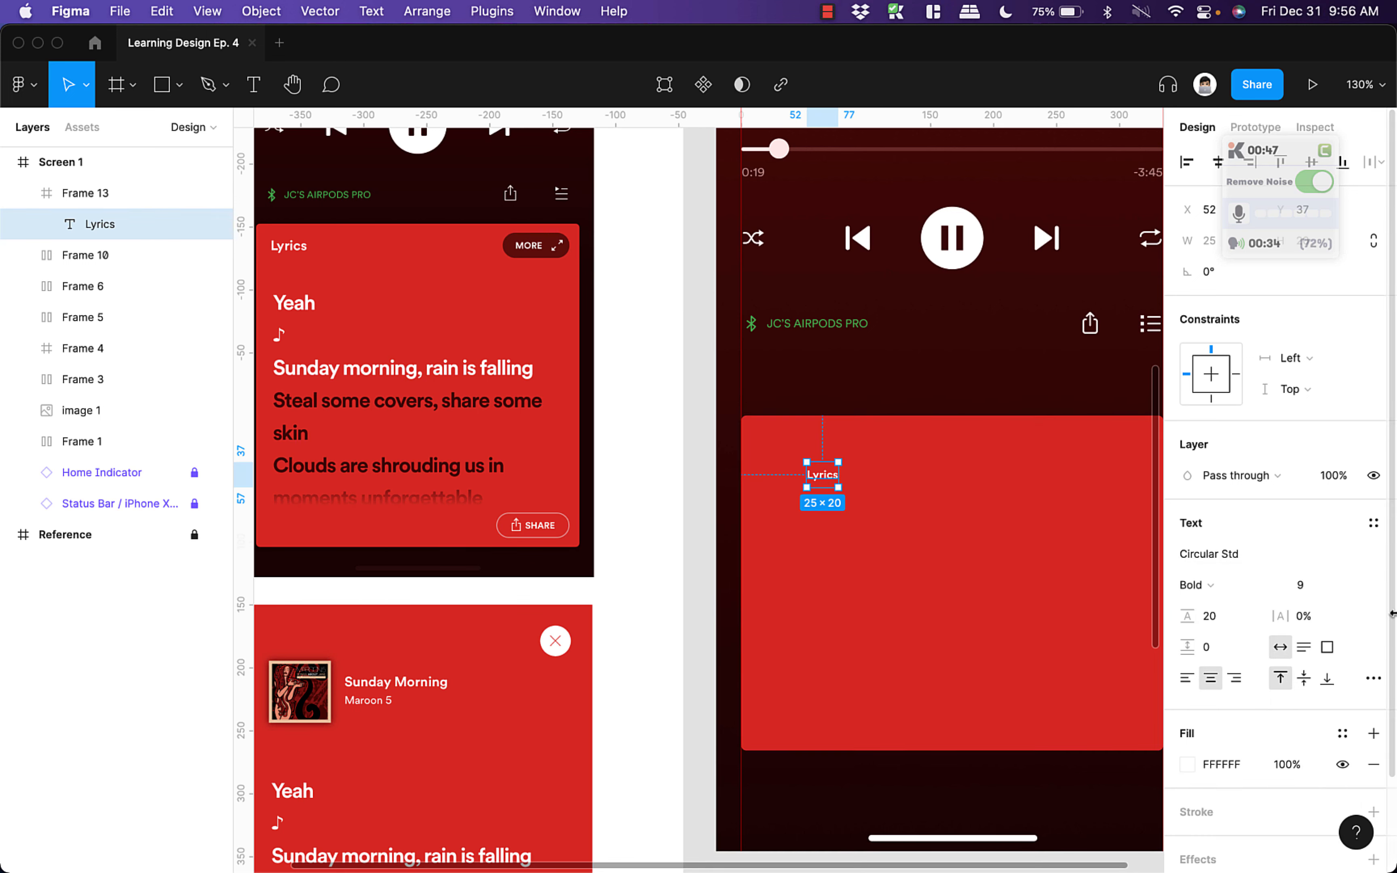
pyautogui.click(1353, 585)
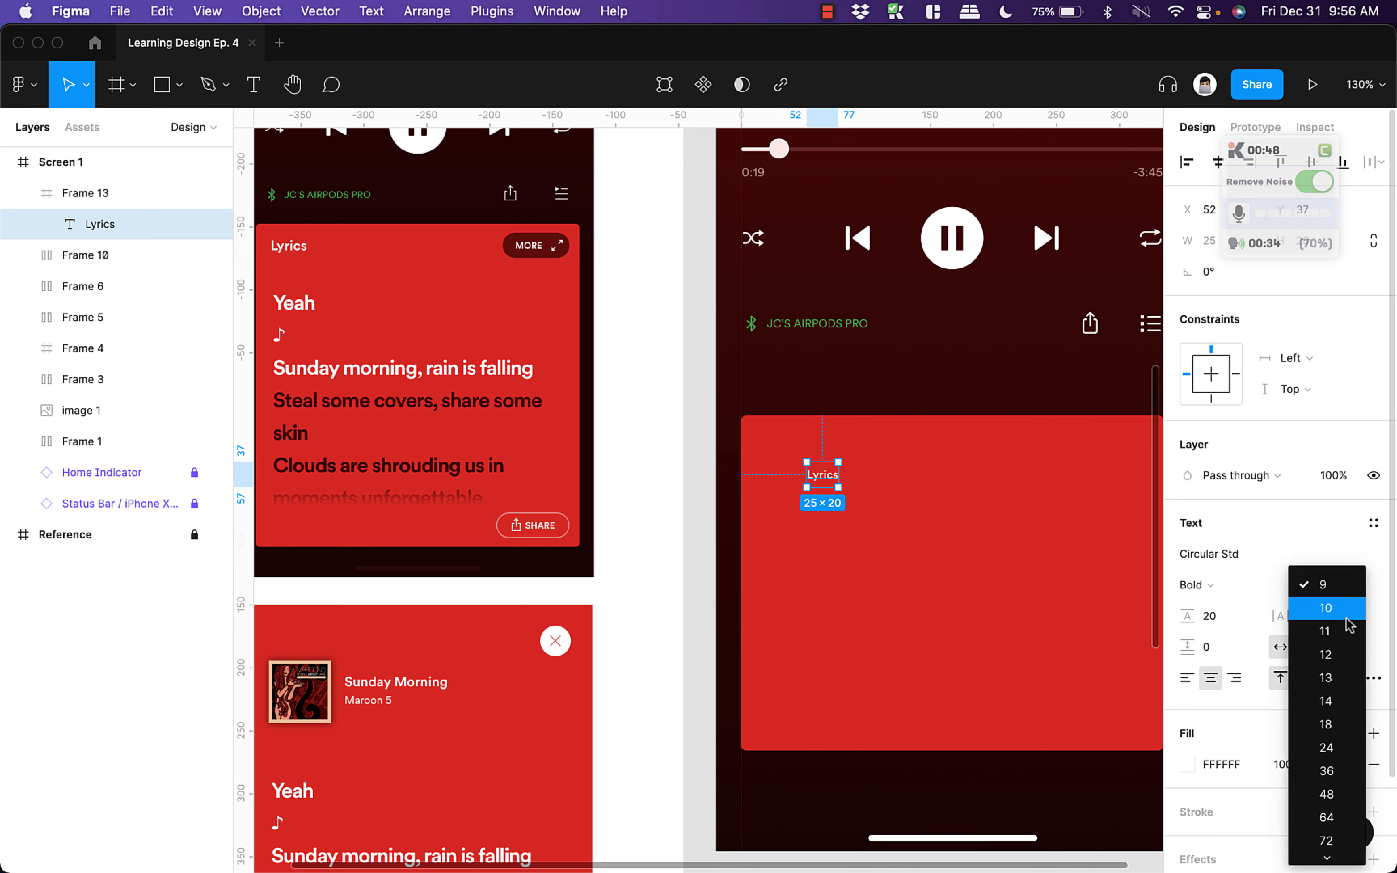
pyautogui.click(1333, 655)
pyautogui.click(967, 580)
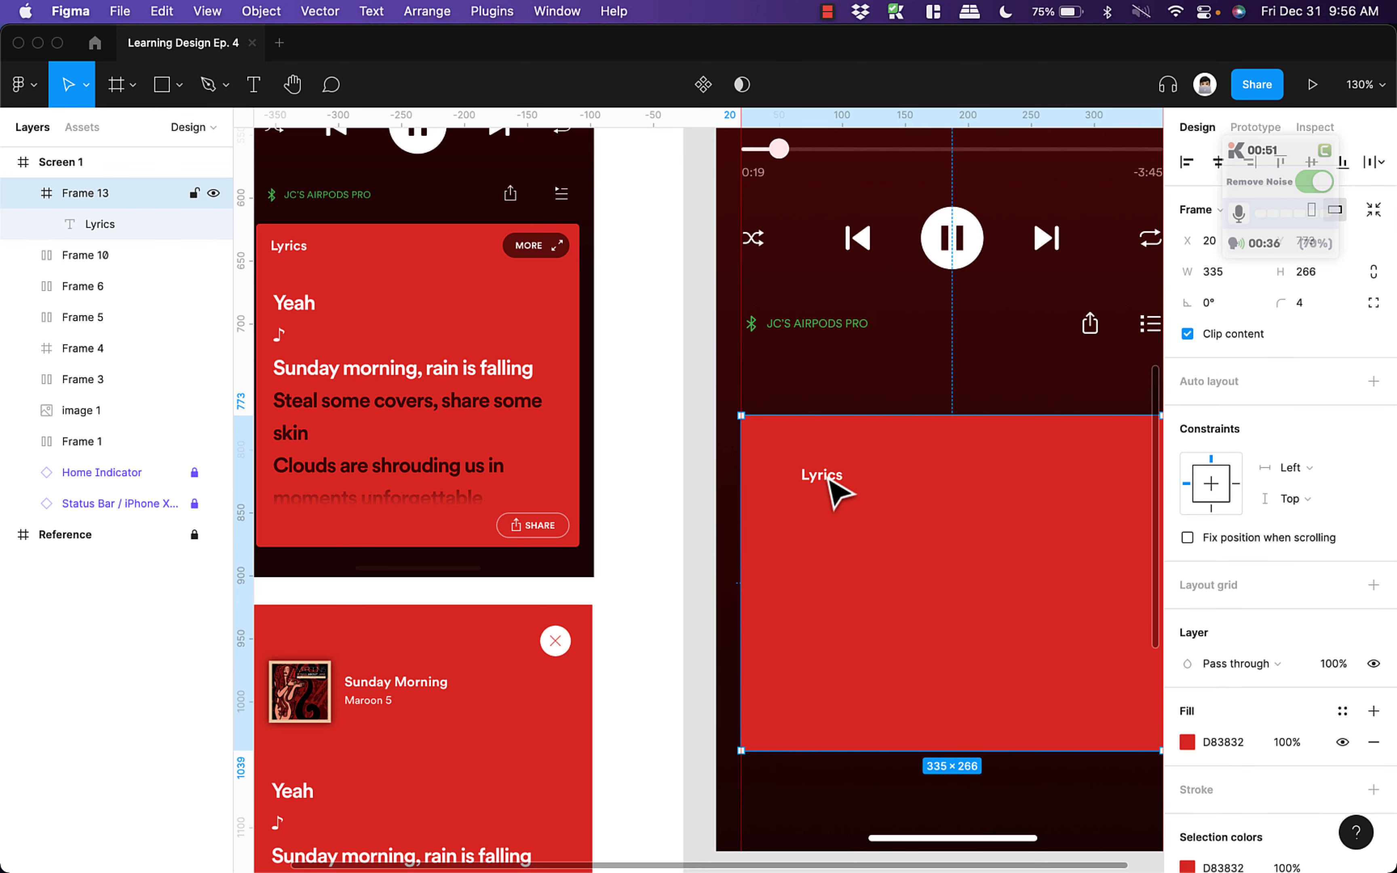
pyautogui.moveTo(830, 479); pyautogui.dragTo(786, 456)
pyautogui.click(835, 508)
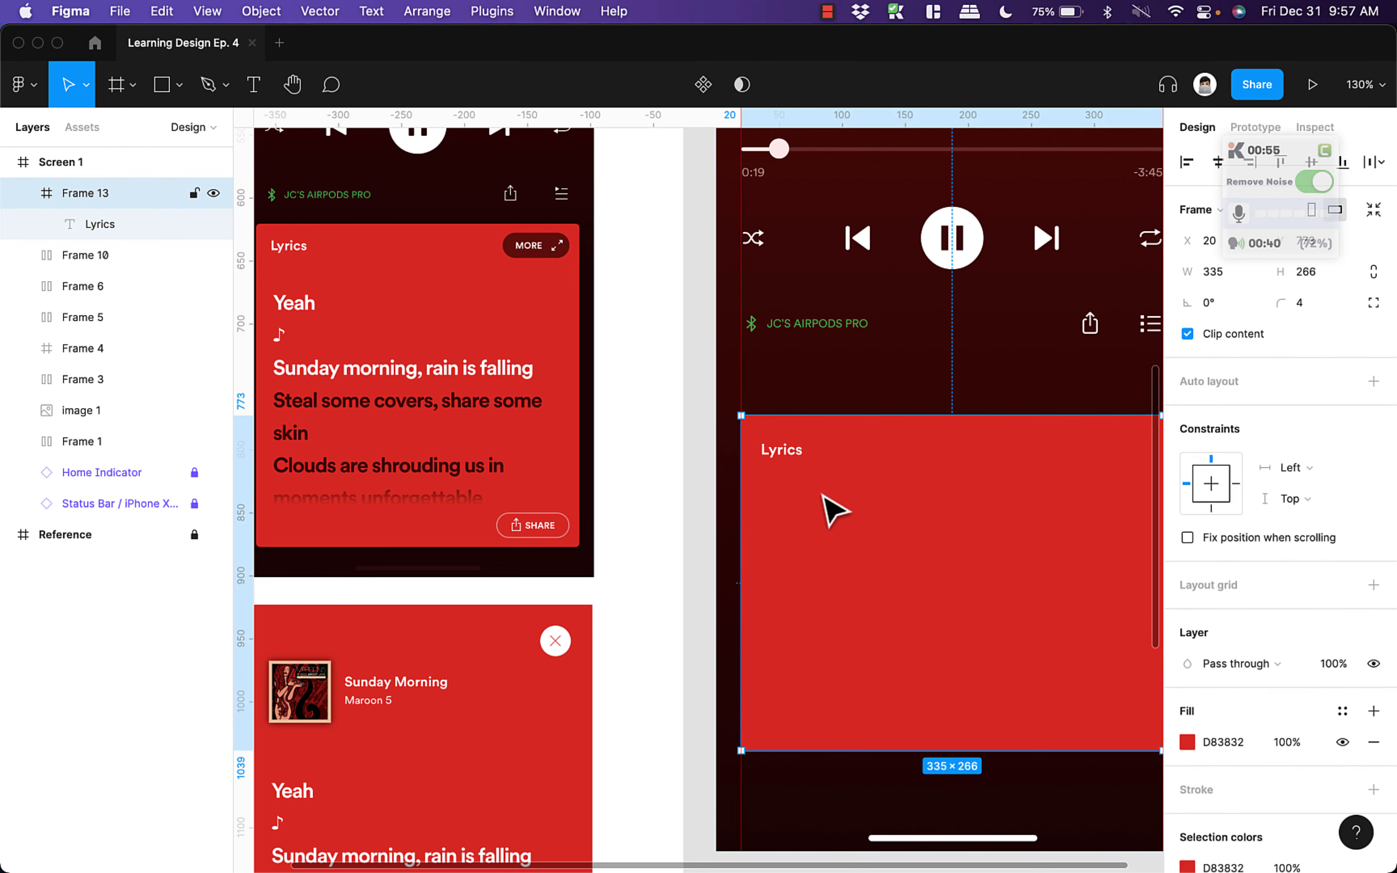
# - Add the text "MORE" inside the red card, below the "Lyrics" label
pyautogui.scroll(-2, 817, 477)
pyautogui.moveTo(848, 492)
pyautogui.mouseDown()
pyautogui.moveTo(815, 479)
pyautogui.moveTo(864, 502)
pyautogui.moveTo(748, 491)
pyautogui.moveTo(863, 499)
pyautogui.moveTo(831, 501)
pyautogui.mouseUp()
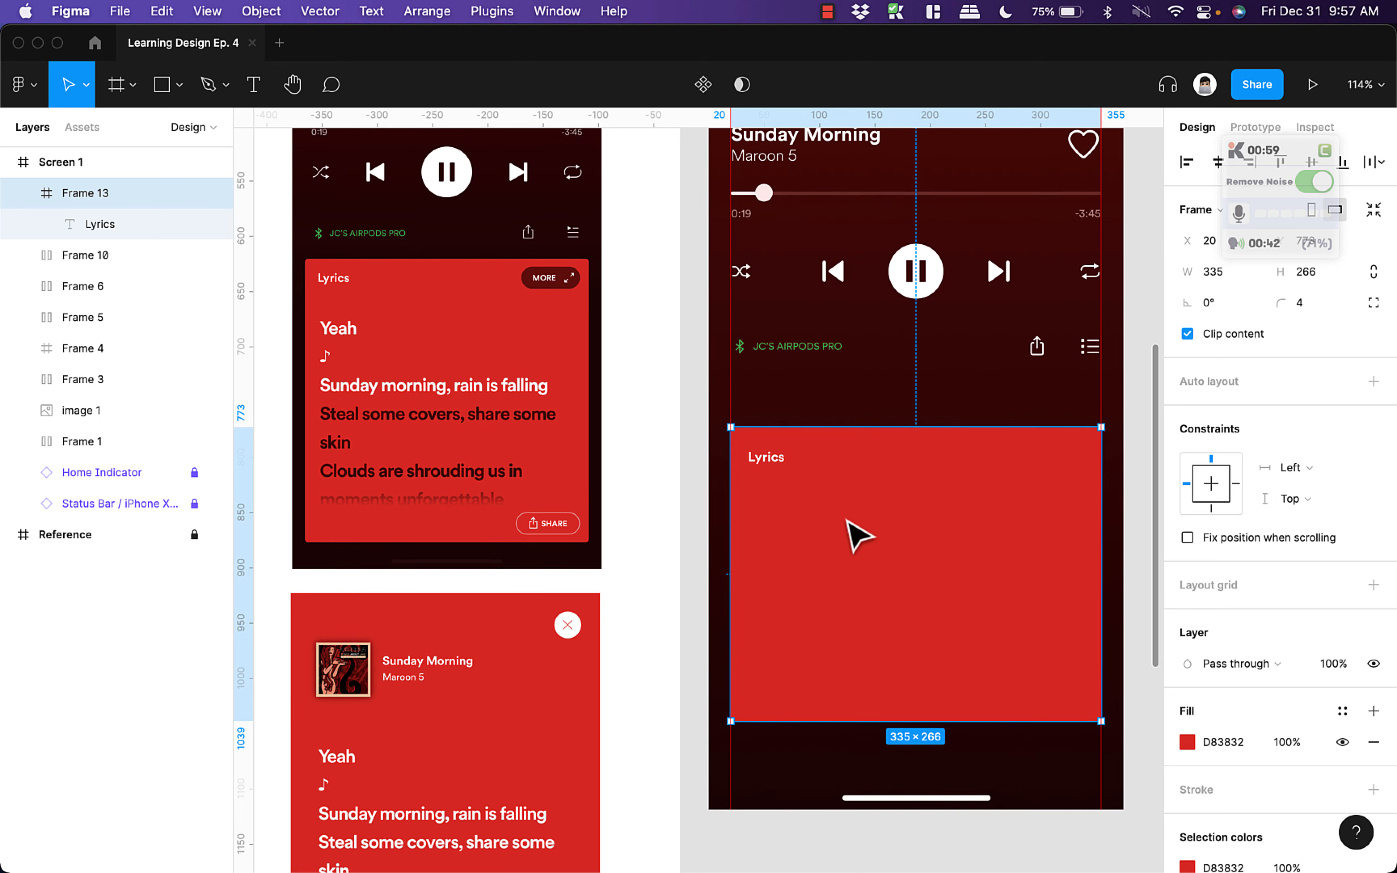
pyautogui.press('t')
pyautogui.click(848, 530)
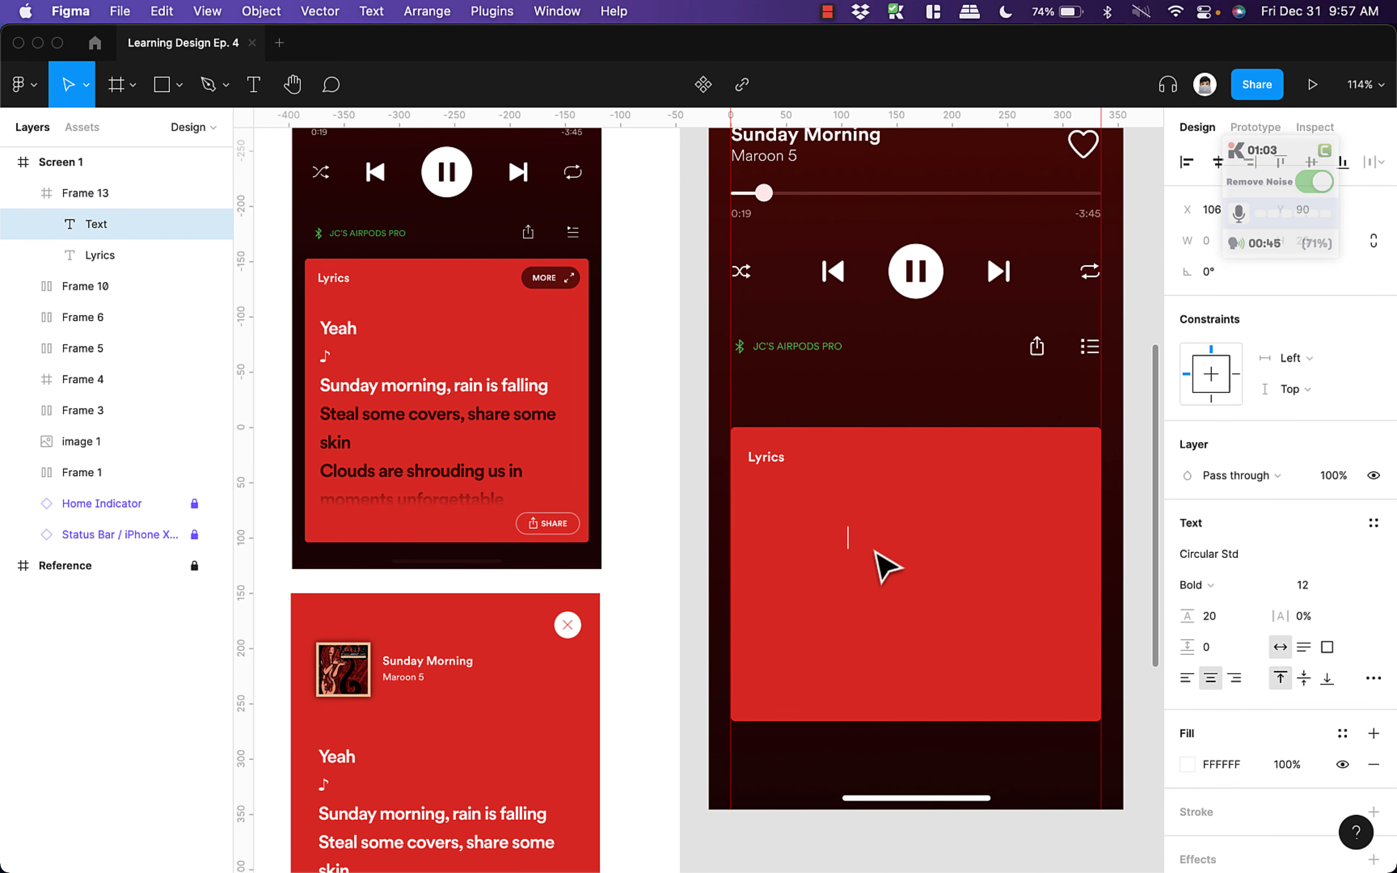
pyautogui.write('MORE')
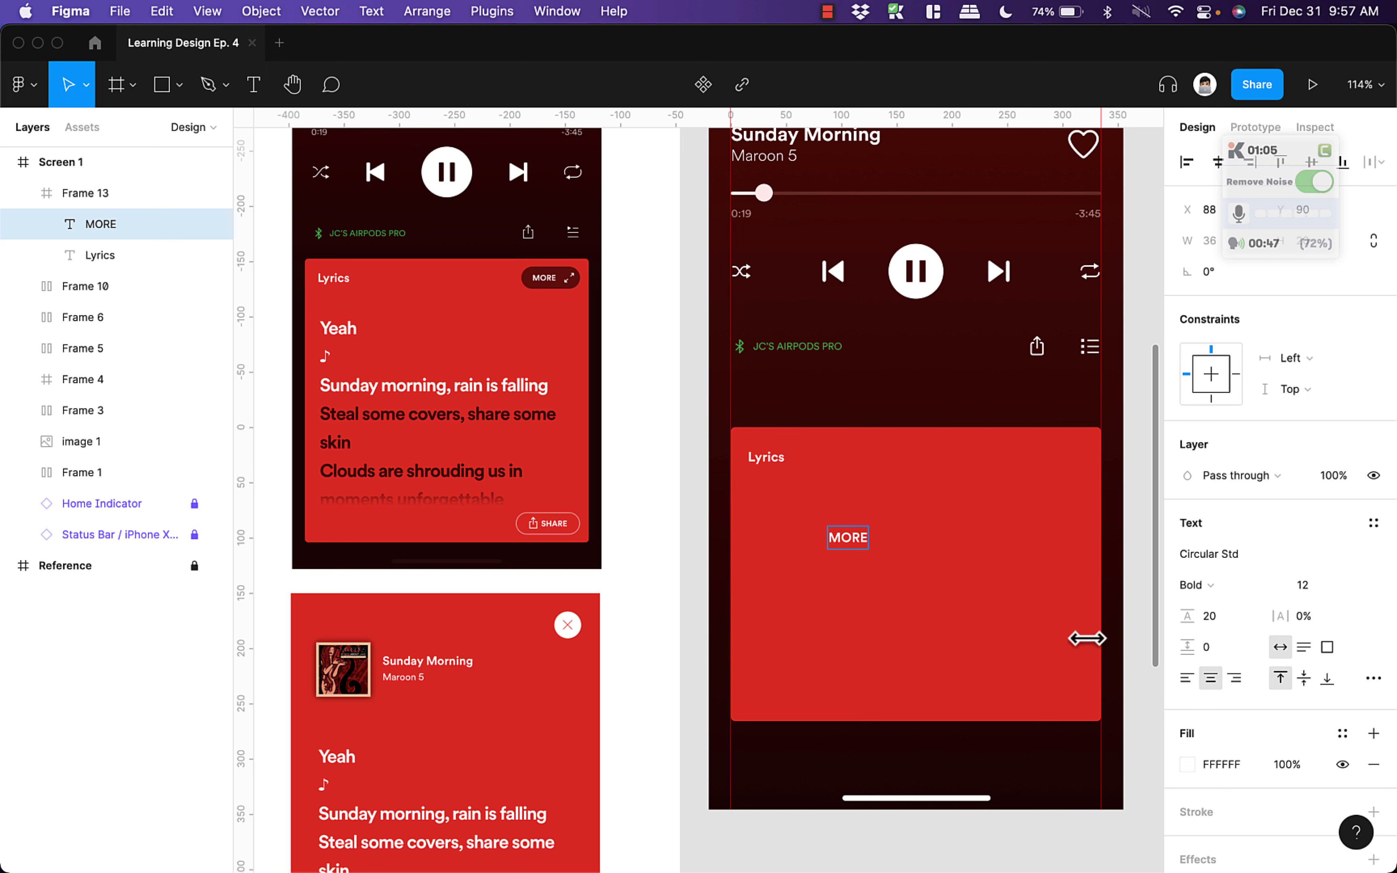
# - Set the font size of the "MORE" text to 10
pyautogui.click(1218, 585)
pyautogui.click(1229, 583)
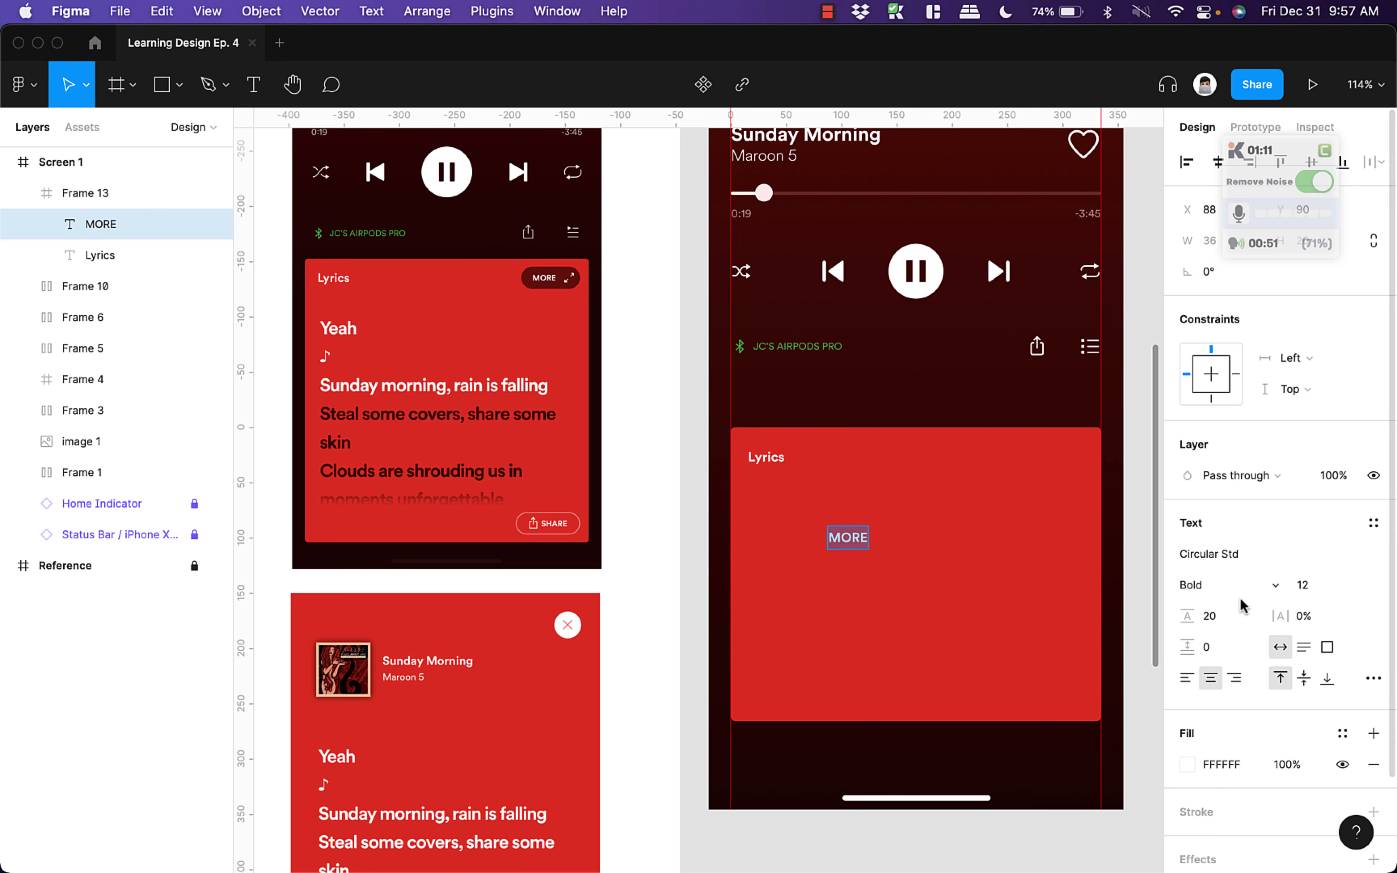
pyautogui.click(1347, 587)
pyautogui.click(1325, 538)
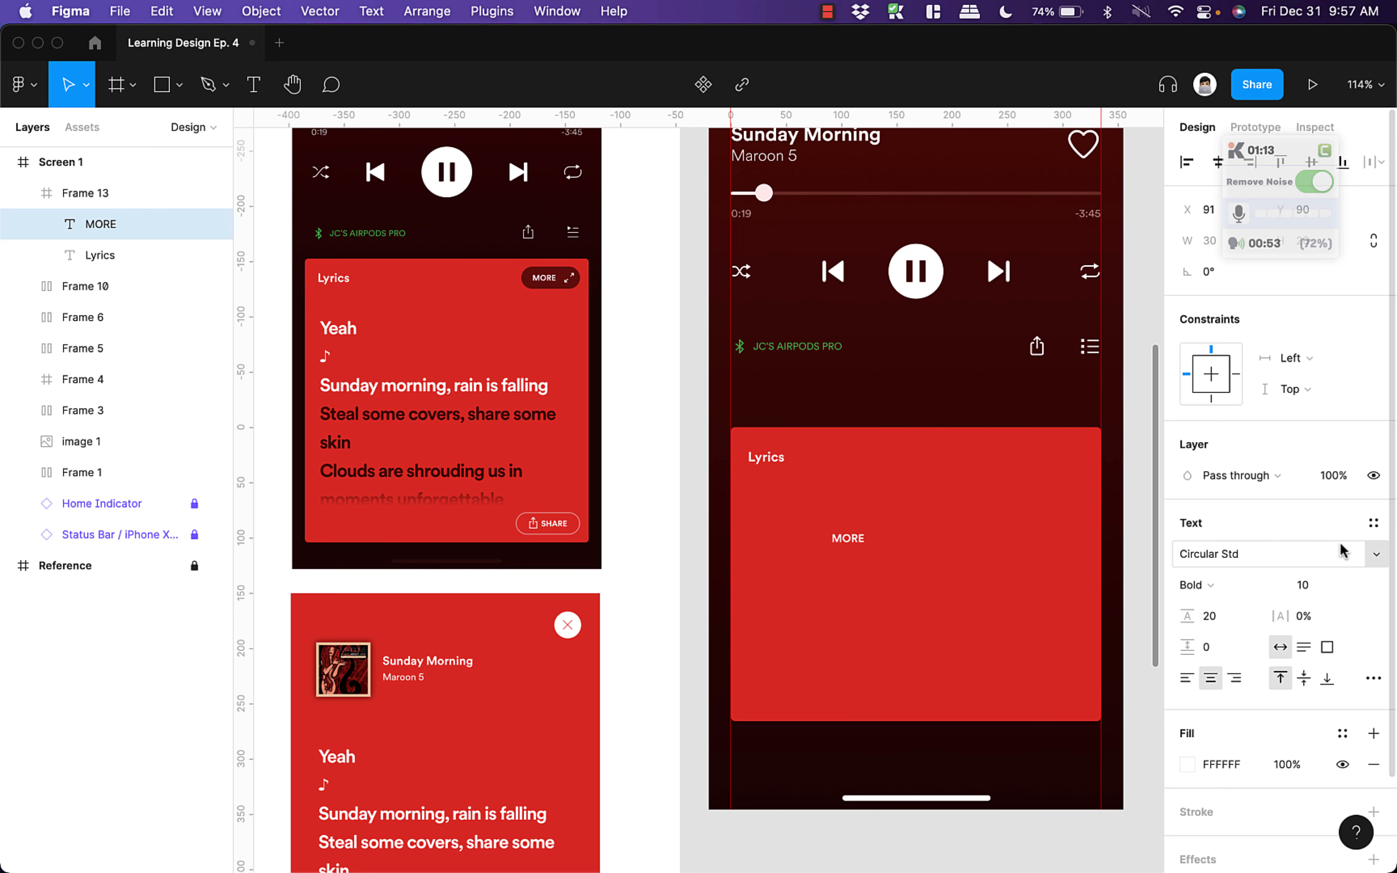
pyautogui.click(1336, 583)
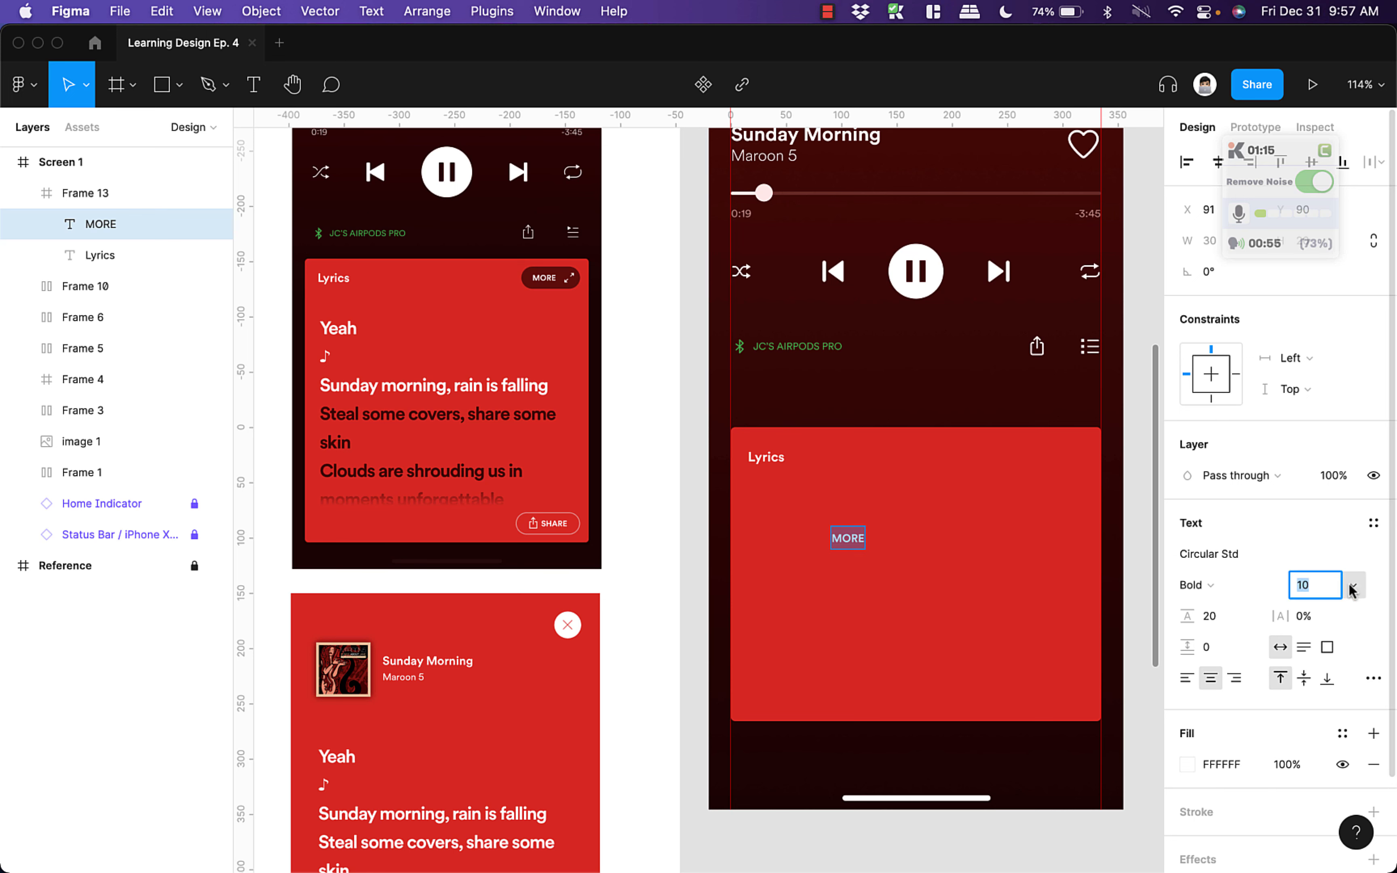
pyautogui.click(1348, 586)
pyautogui.click(1338, 586)
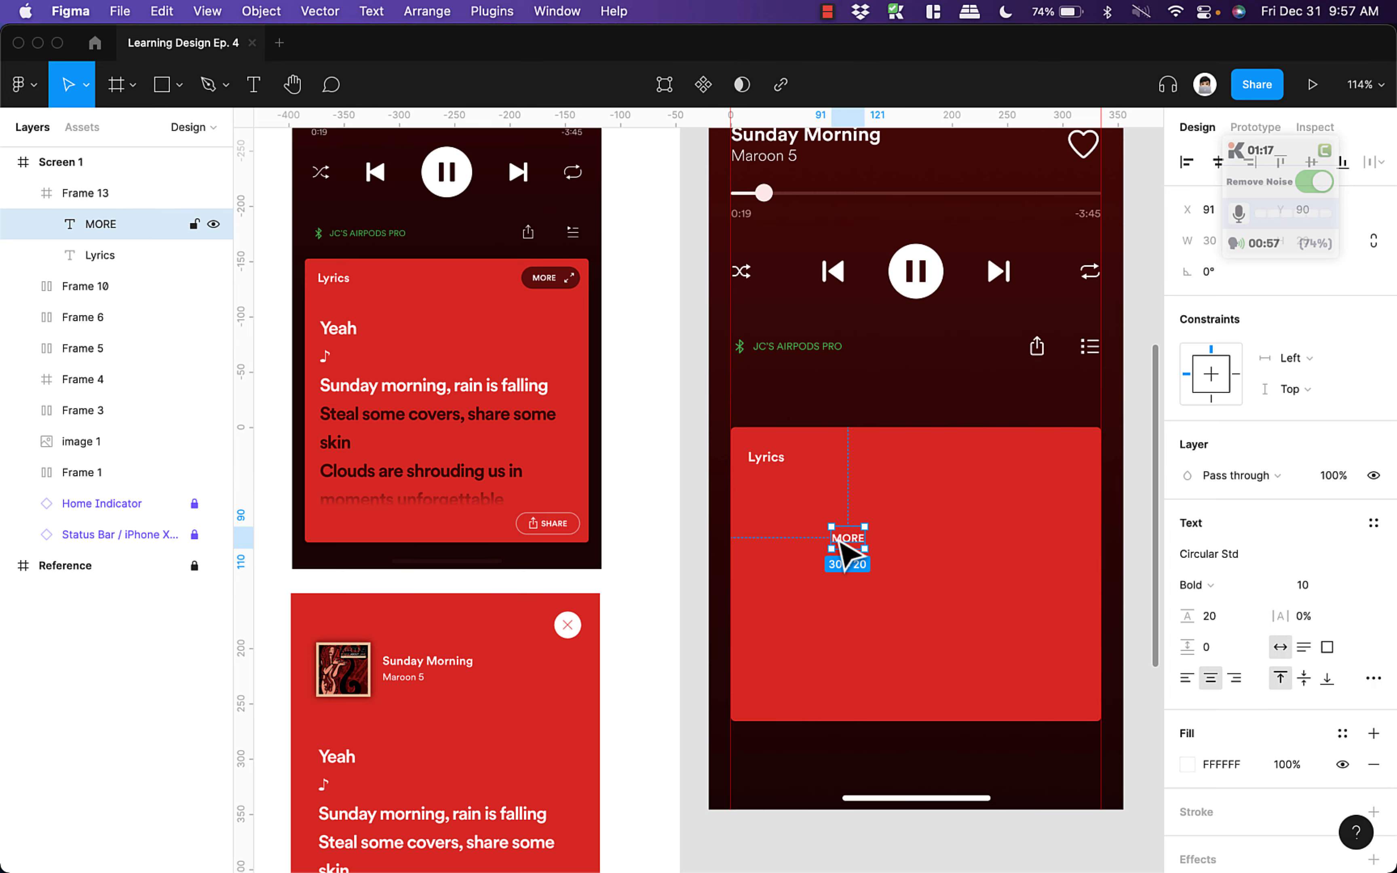
pyautogui.click(941, 560)
# - Insert the Enlarge double-arrow icon from the Icons8 plugin into the red card beside "MORE"
pyautogui.moveTo(918, 558); pyautogui.dragTo(751, 495)
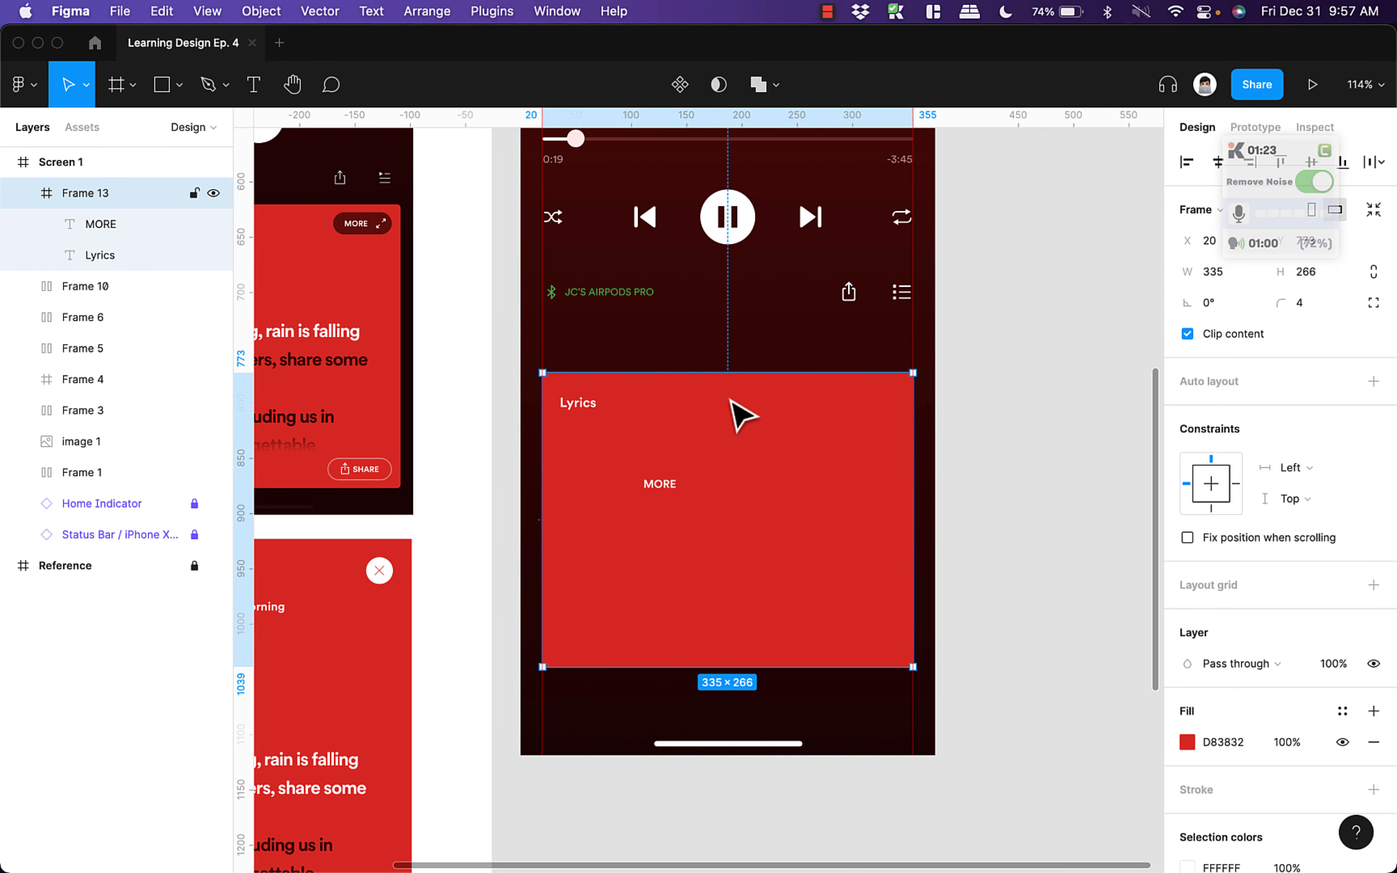
pyautogui.press('alt+super+p')
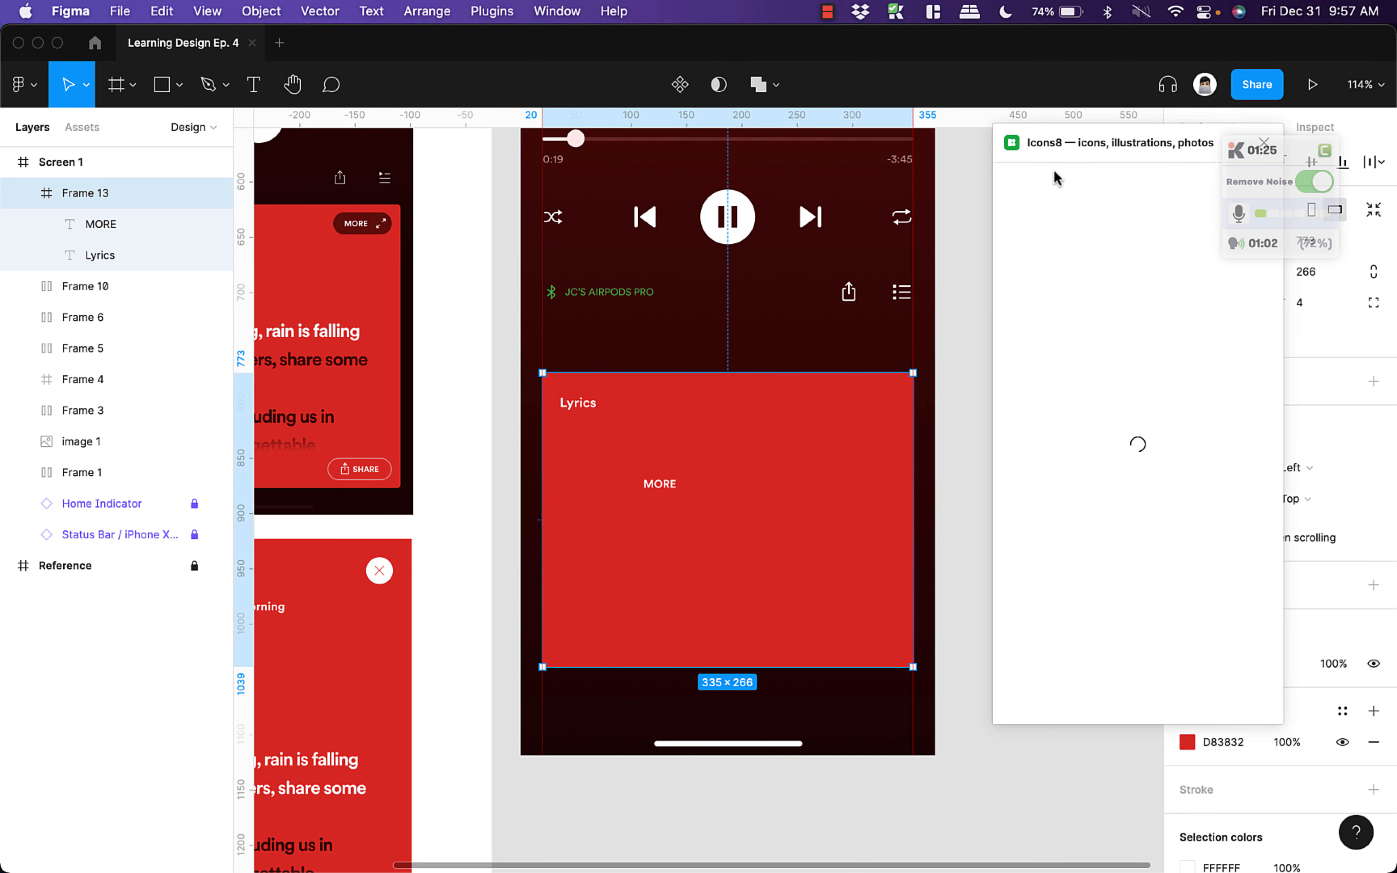
pyautogui.moveTo(1191, 372); pyautogui.dragTo(790, 477)
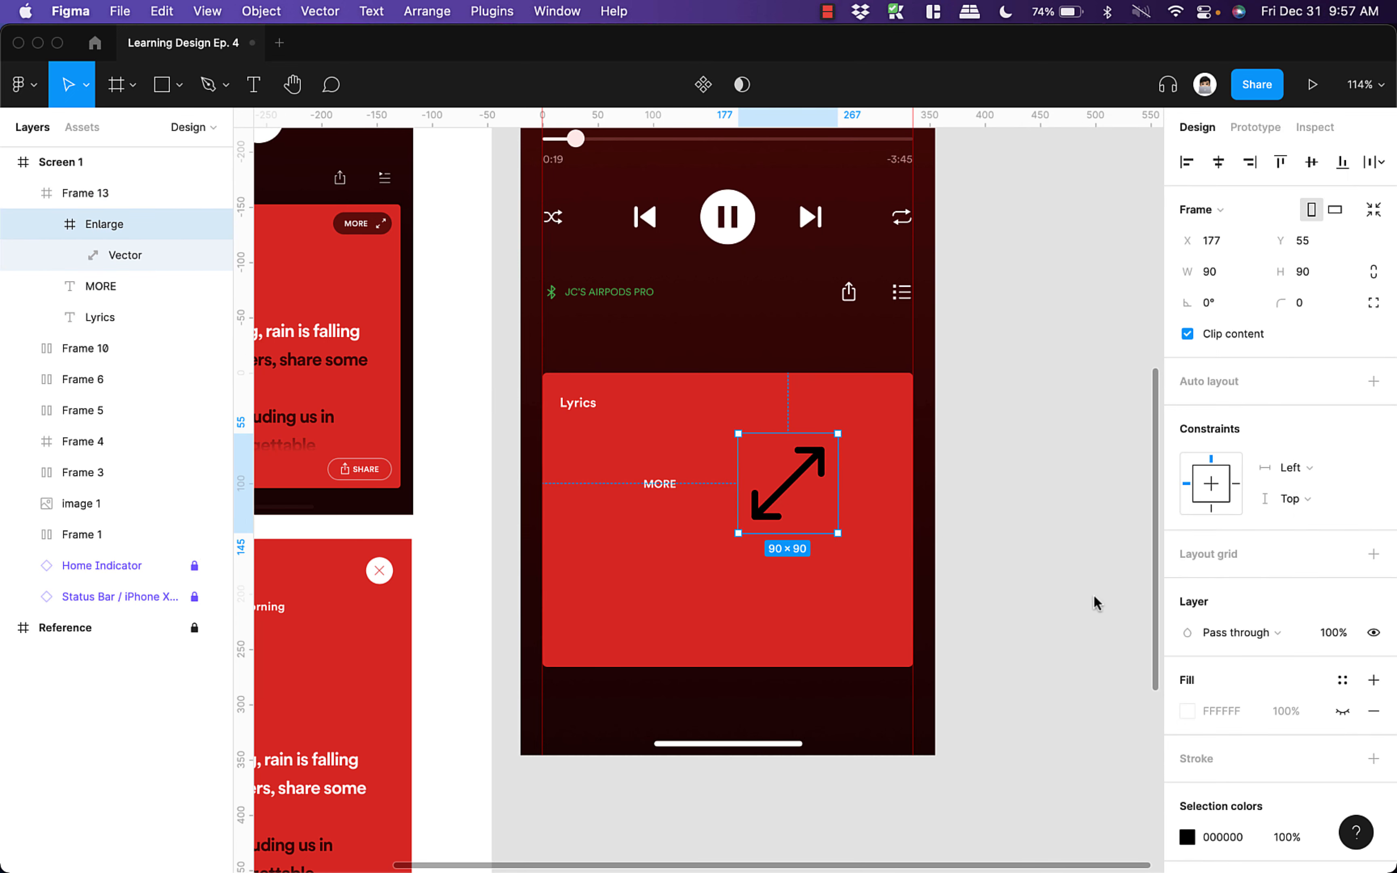
# - Recolor the Enlarge icon with the White color style and scale it proportionally to 12 × 12
pyautogui.scroll(-1, 1303, 790)
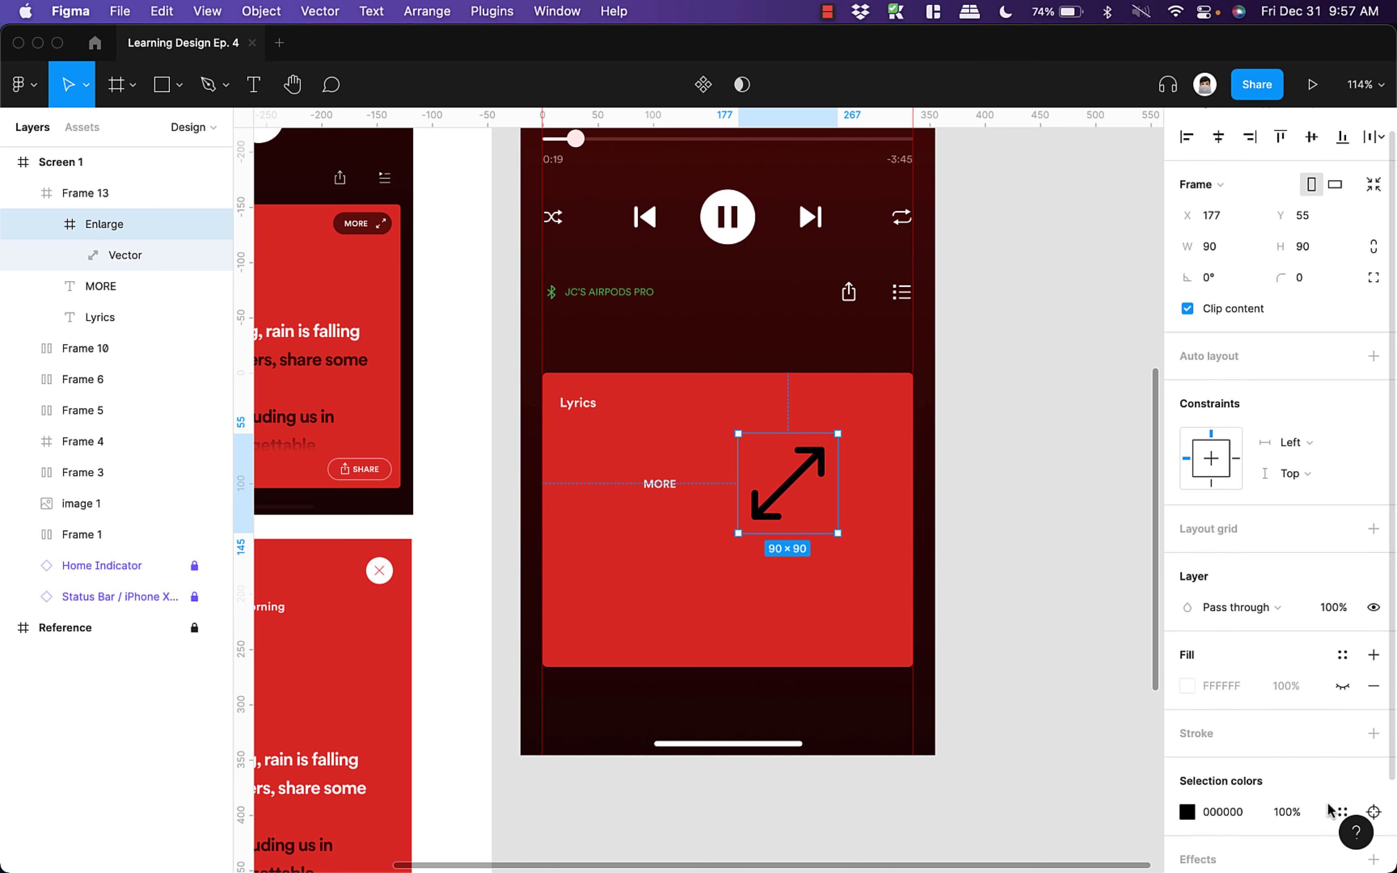
pyautogui.click(1342, 811)
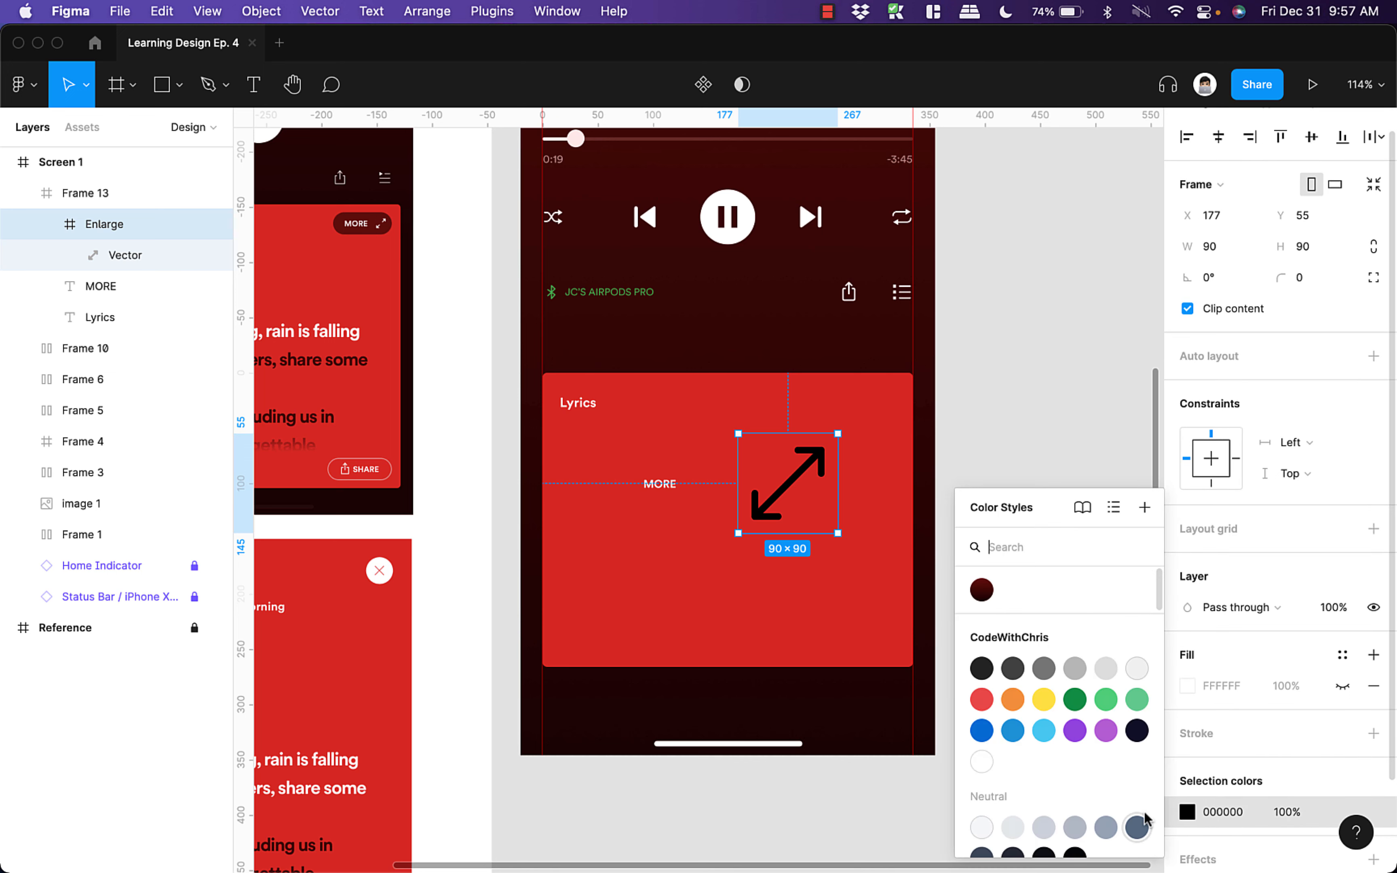
pyautogui.click(978, 770)
pyautogui.click(1371, 247)
pyautogui.click(1319, 252)
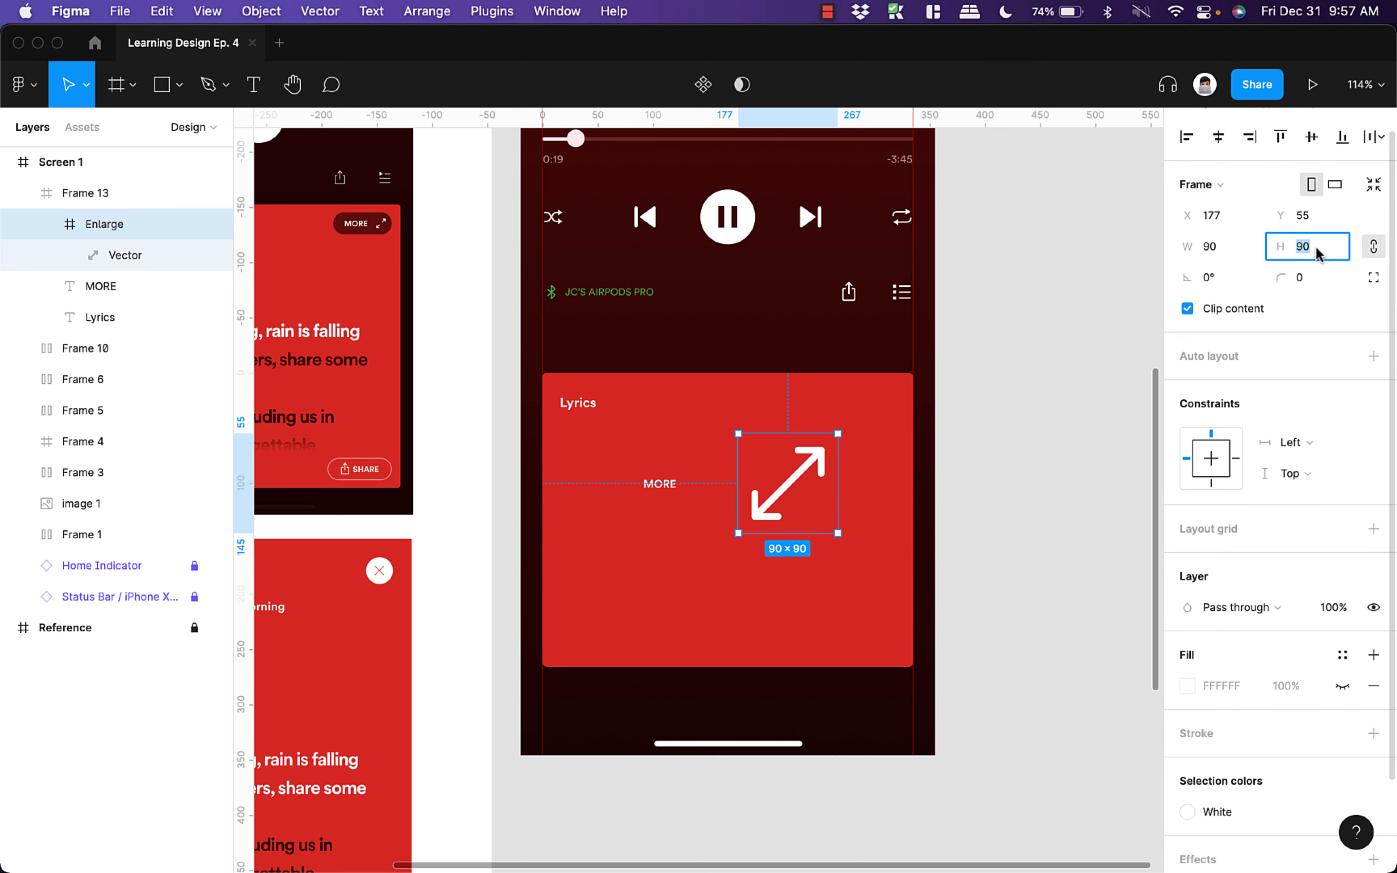
pyautogui.write('162')
pyautogui.press('Return')
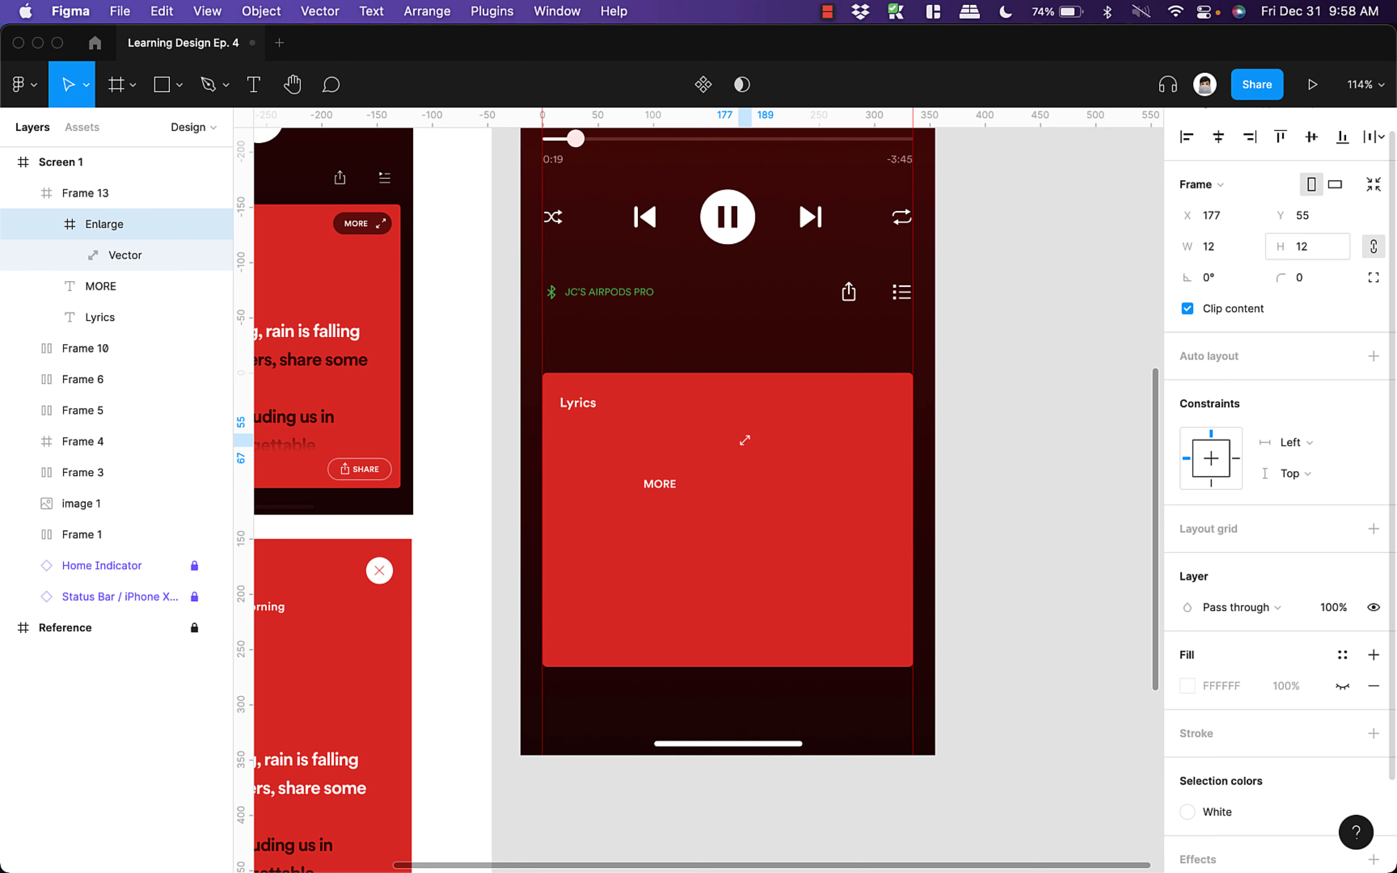
# - Move the "MORE" text so it lines up just to the left of the Enlarge icon
pyautogui.click(723, 469)
pyautogui.click(670, 499)
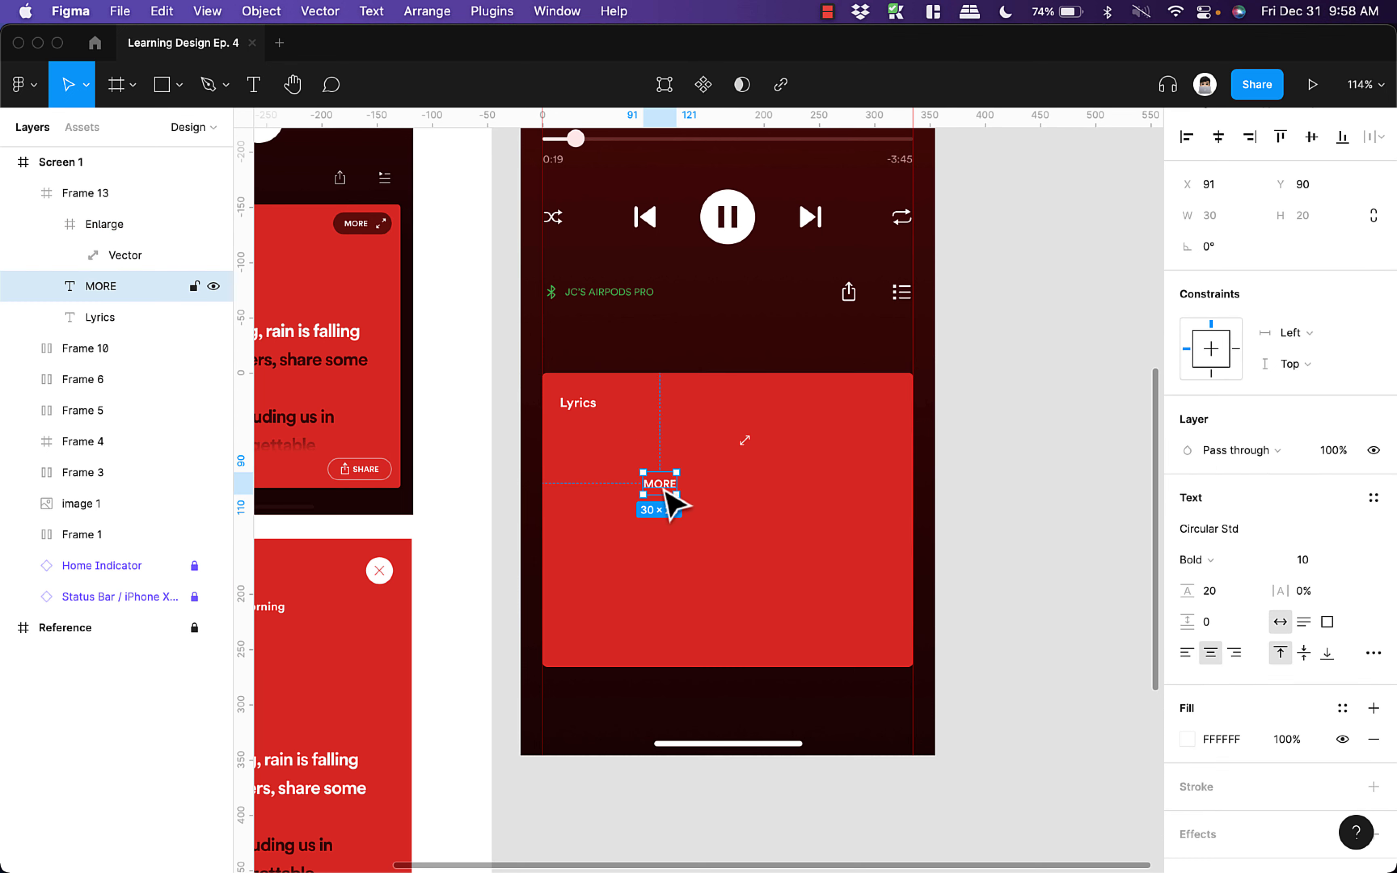
pyautogui.moveTo(670, 499); pyautogui.dragTo(717, 446)
pyautogui.click(651, 465)
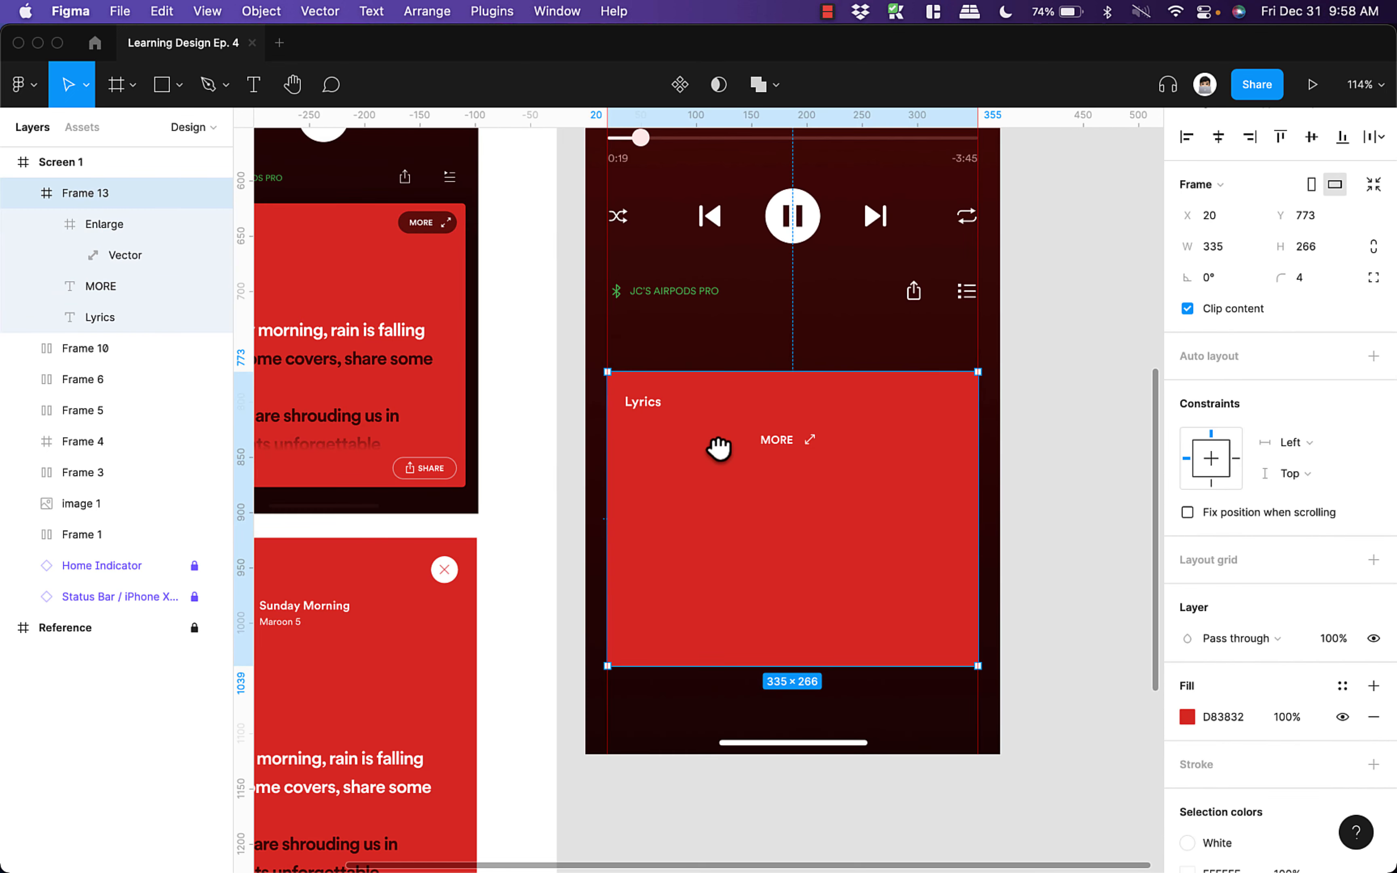
# - Wrap the "MORE" text and Enlarge icon in a horizontal auto layout with centered alignment
pyautogui.scroll(2, 821, 440)
pyautogui.moveTo(815, 442); pyautogui.dragTo(770, 457)
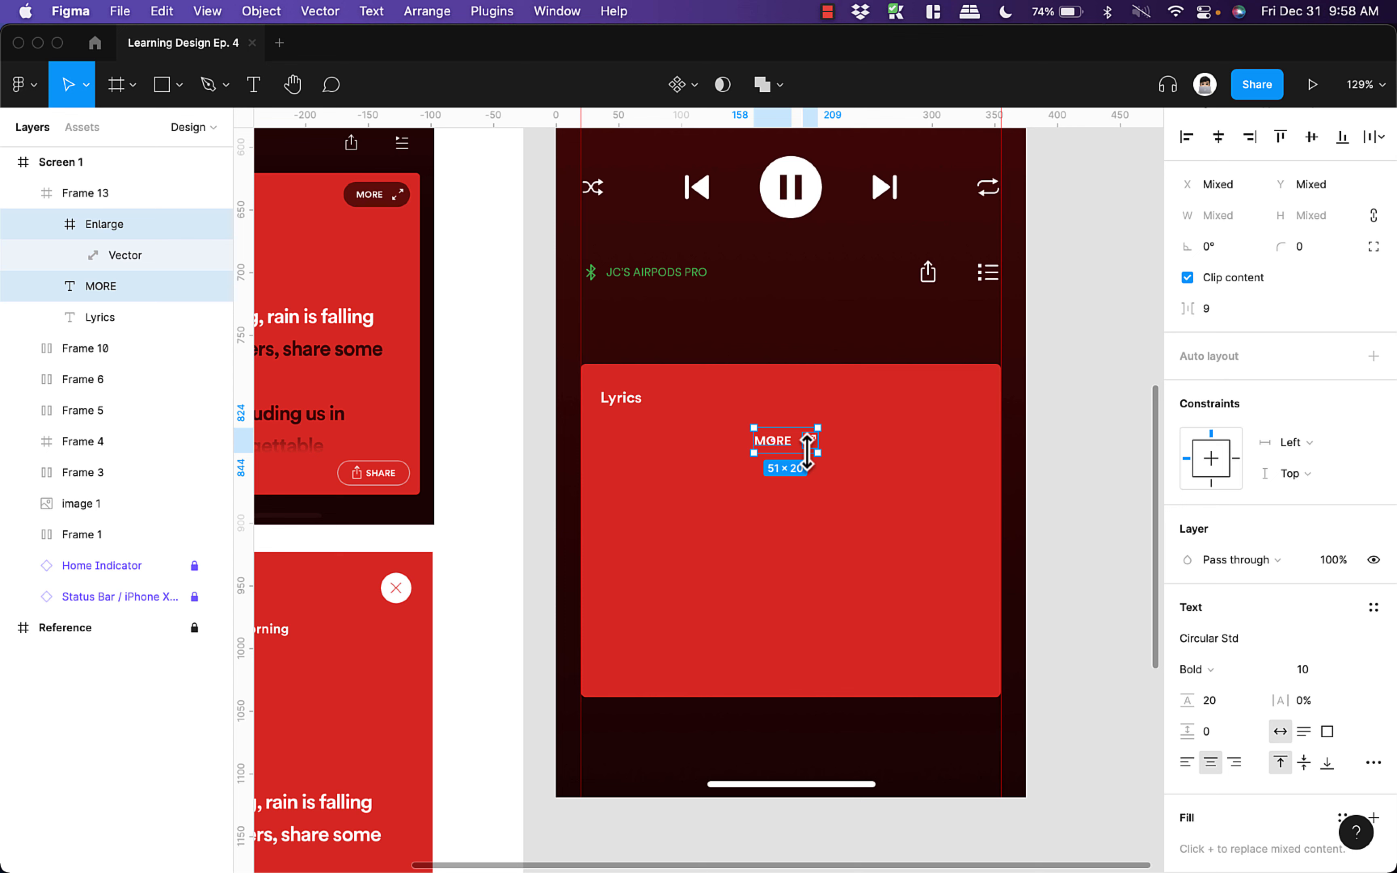
pyautogui.hotkey('shift', 'a')
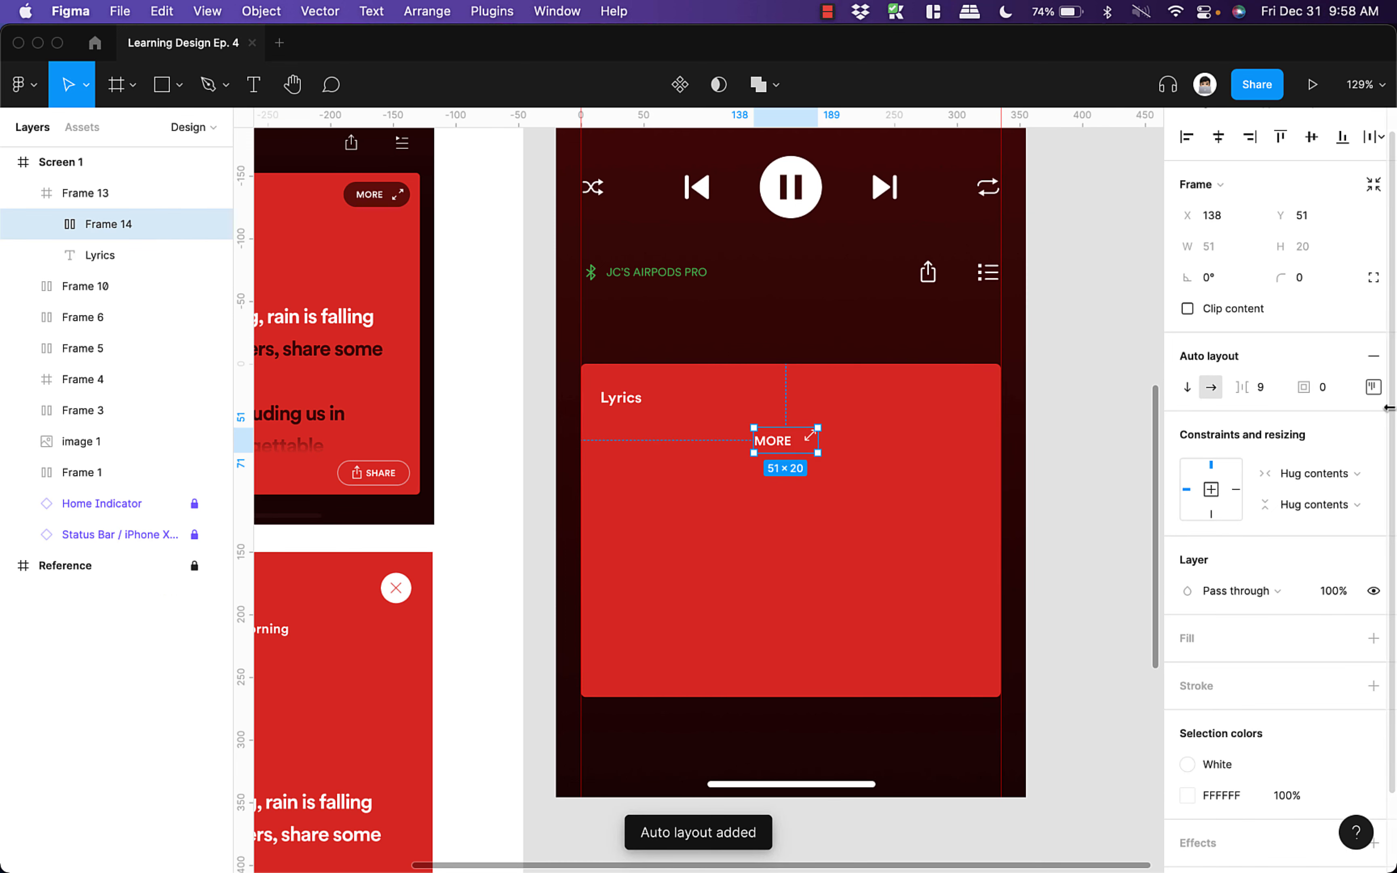
pyautogui.click(1373, 386)
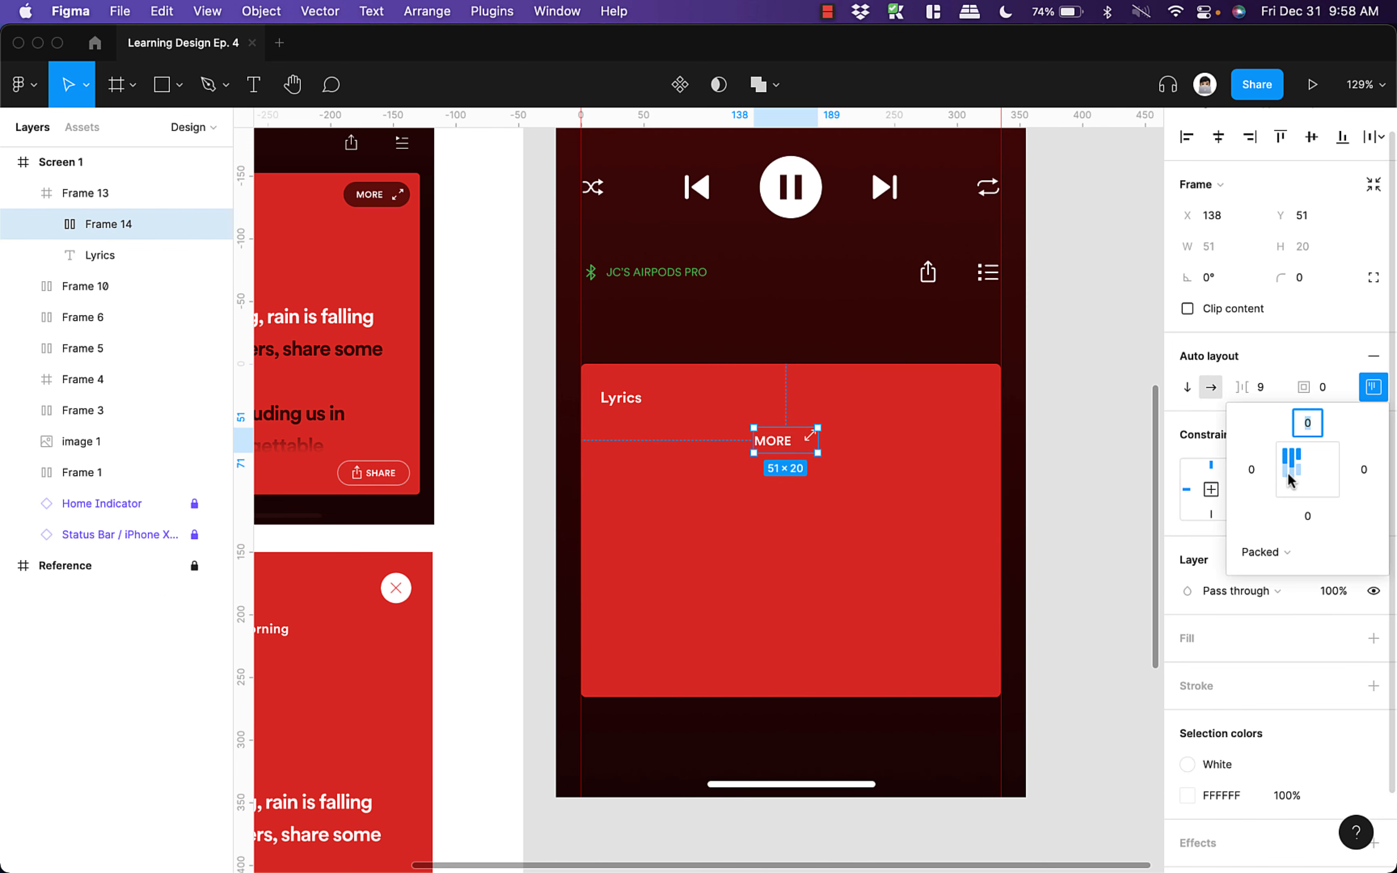
pyautogui.click(1309, 474)
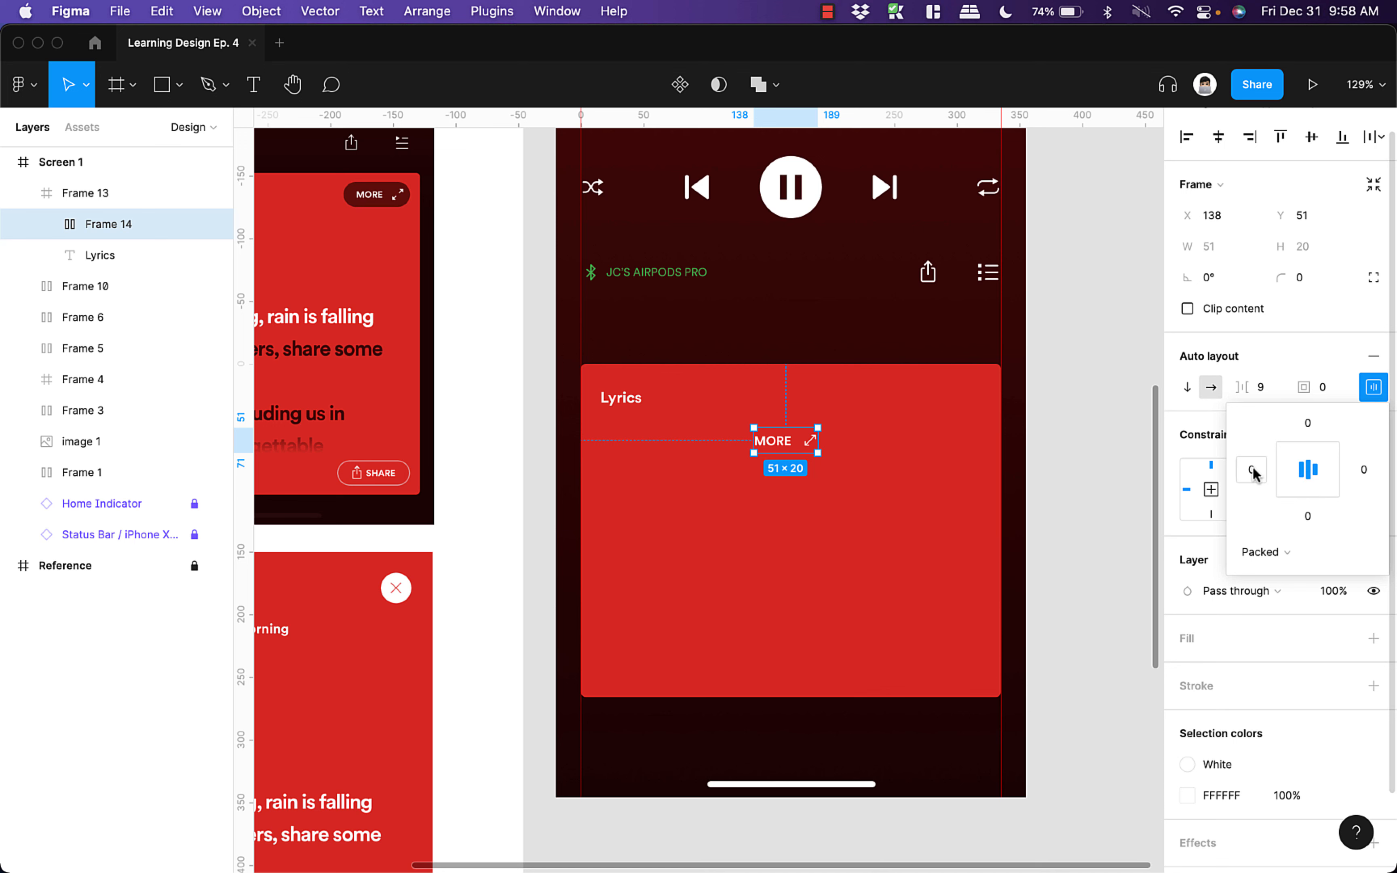
# - Set the MORE button's padding to 12 on the left and right and 4 on the top and bottom
pyautogui.write('12')
pyautogui.press('Return')
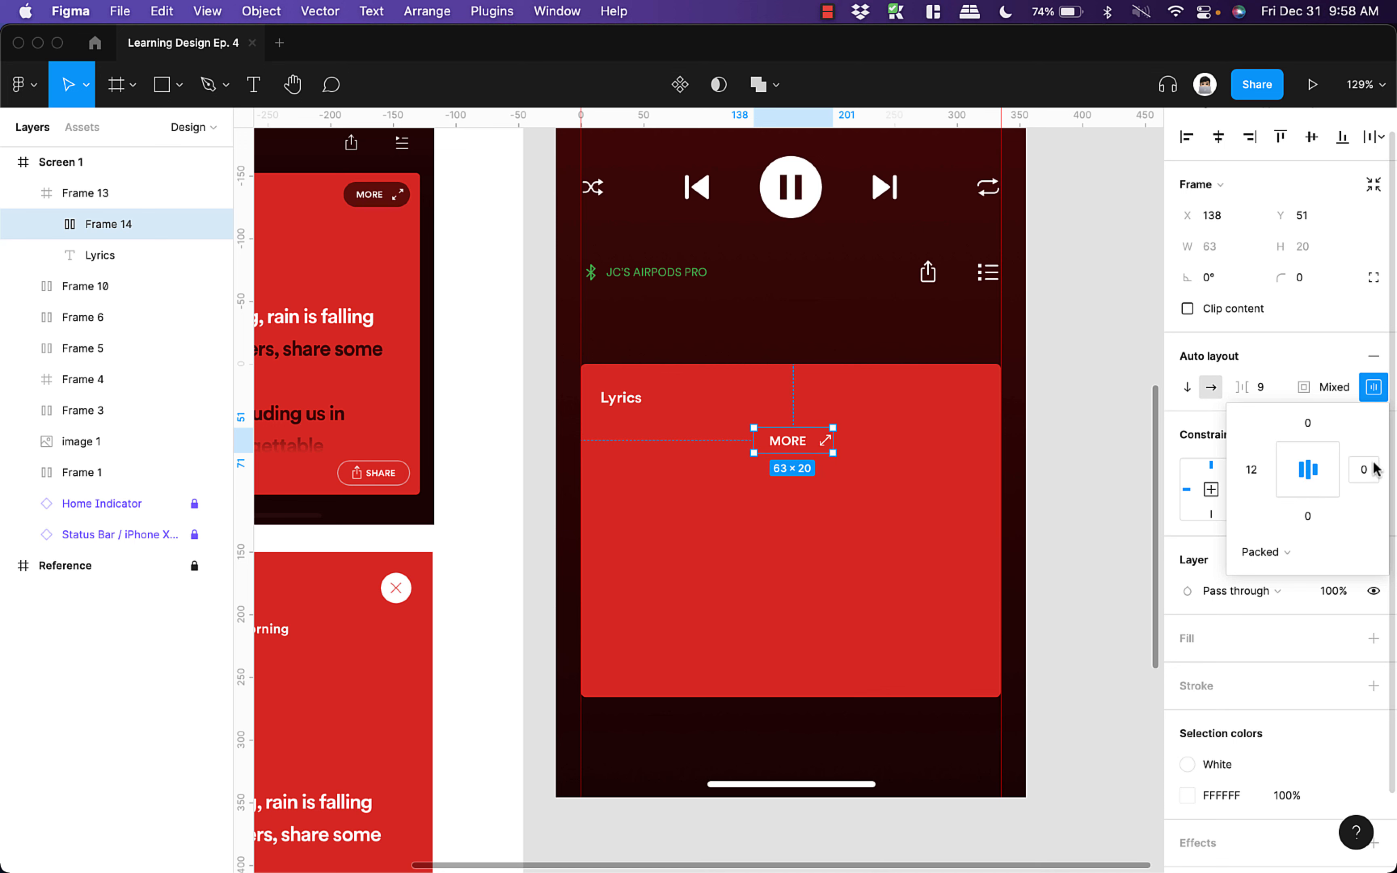
pyautogui.write('12')
pyautogui.press('Return')
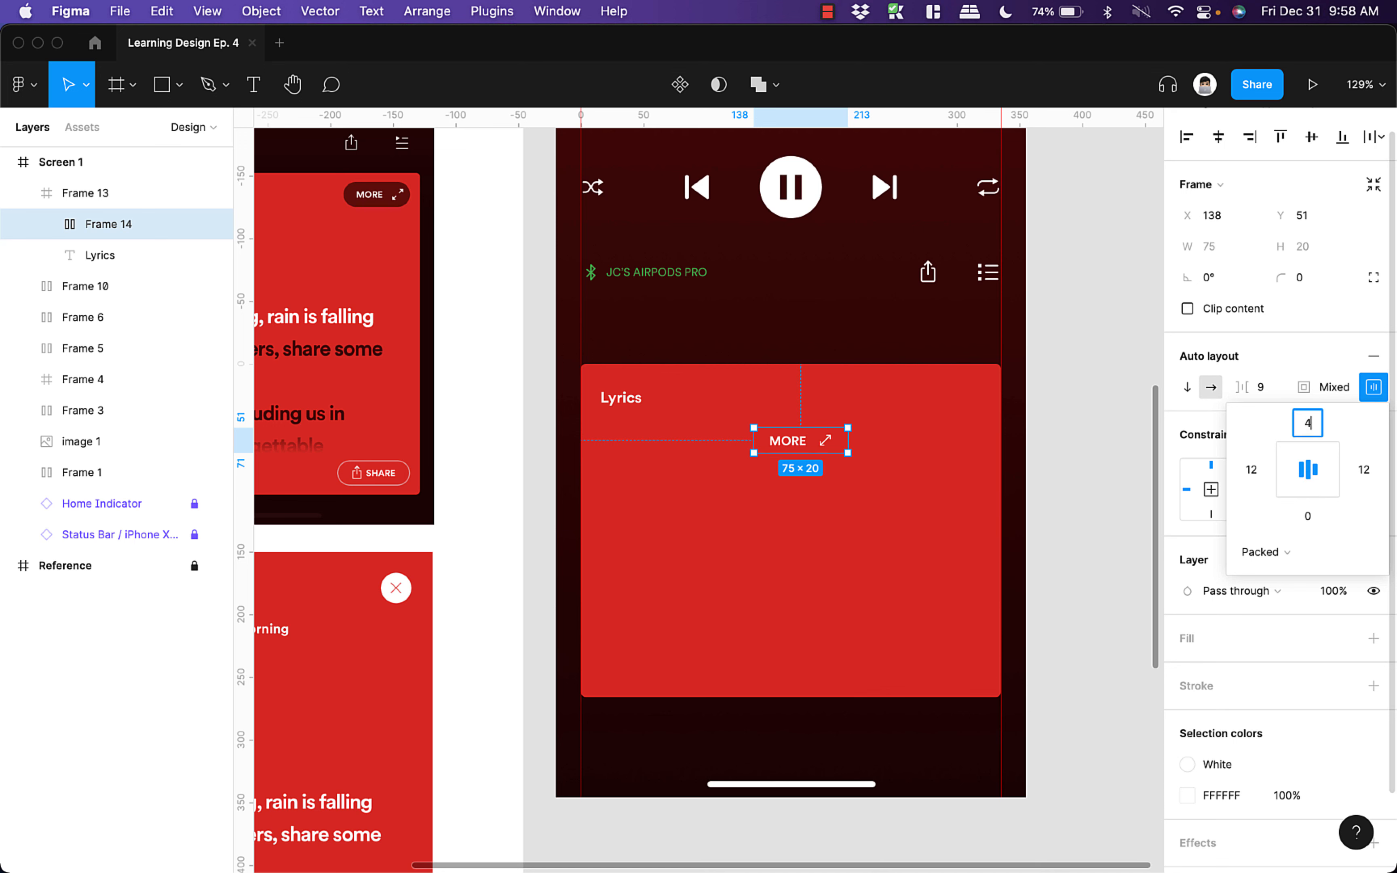
pyautogui.press('Return')
pyautogui.write('4')
pyautogui.press('Return')
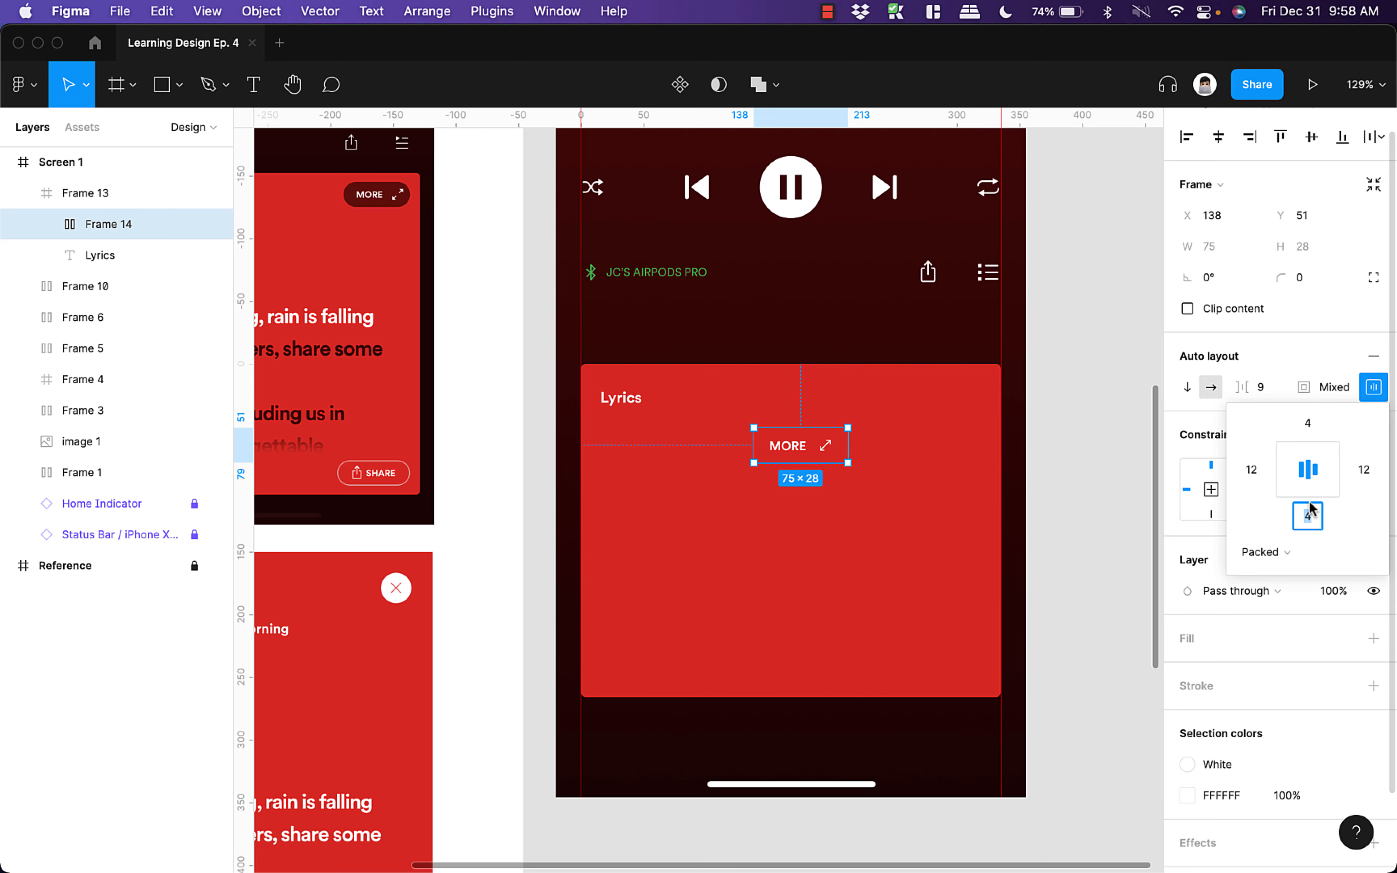
# - Give the MORE button a solid dark red 6B1A18 fill
pyautogui.click(1316, 365)
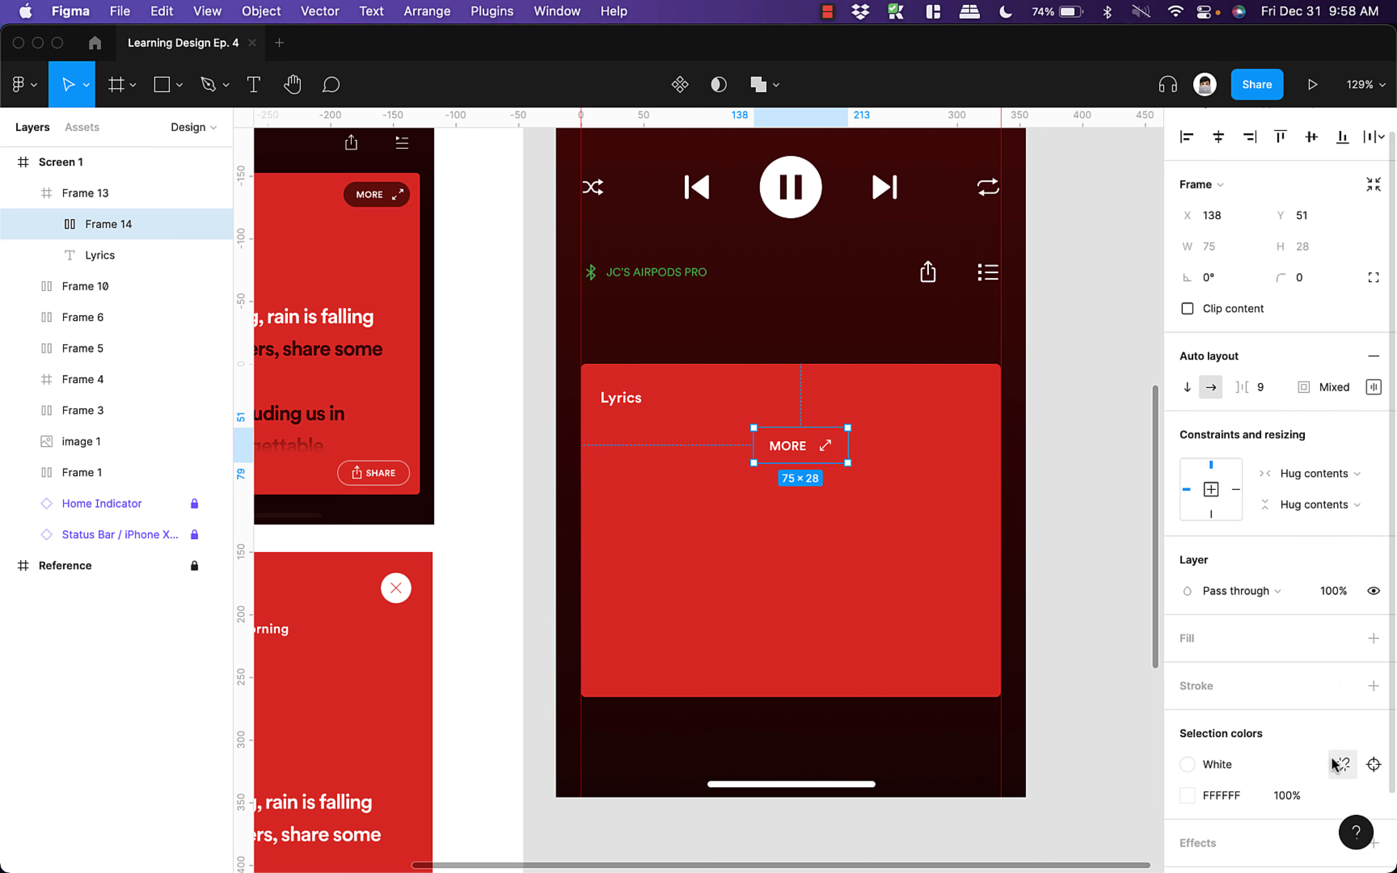
pyautogui.click(1373, 640)
pyautogui.click(1187, 670)
pyautogui.click(1051, 776)
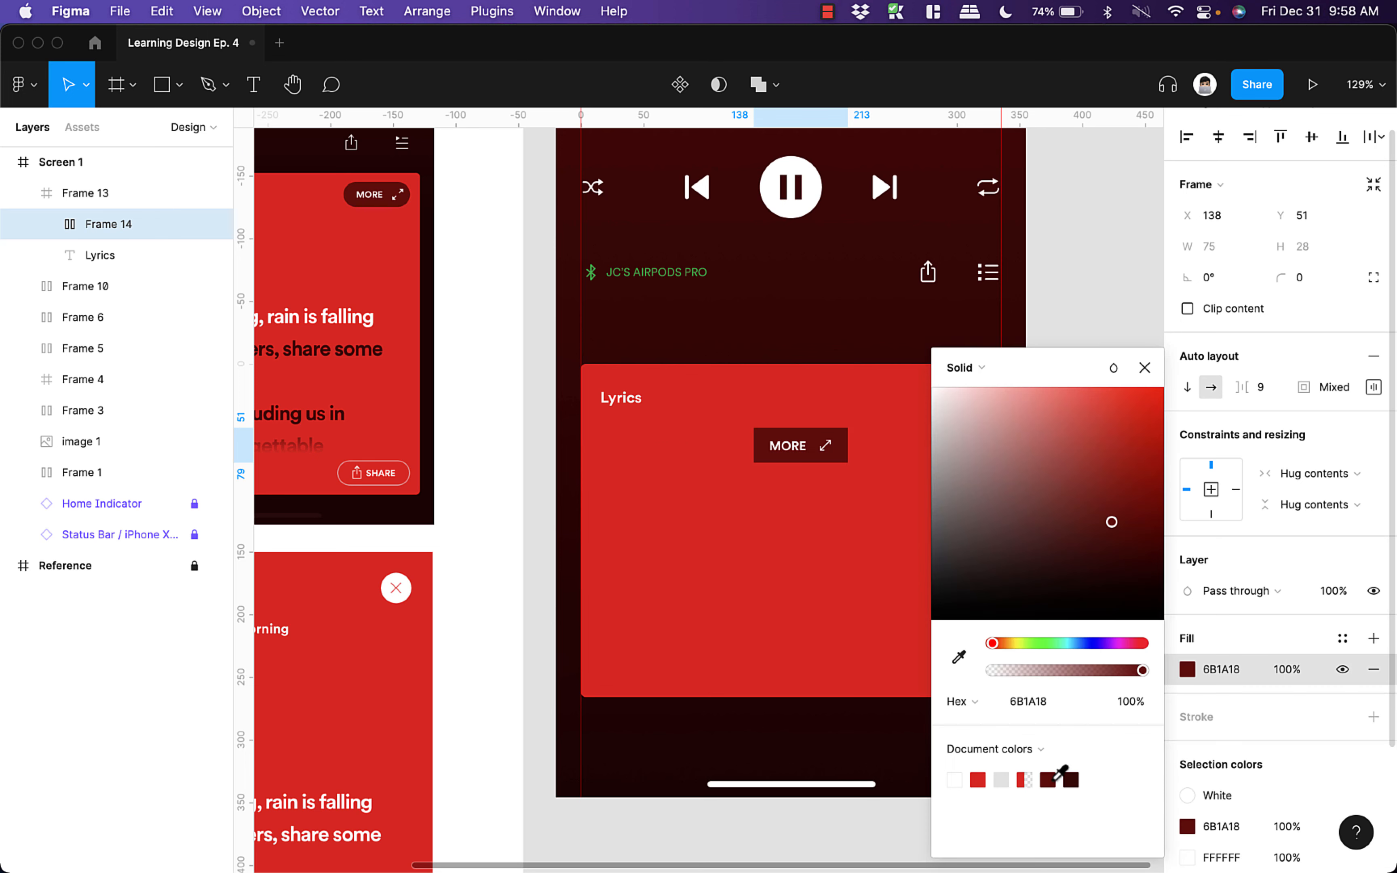
pyautogui.click(826, 600)
# - Round the MORE button's corners to a radius of 50 and move it to the card's upper-right corner, level with the "Lyrics" label
pyautogui.click(1300, 278)
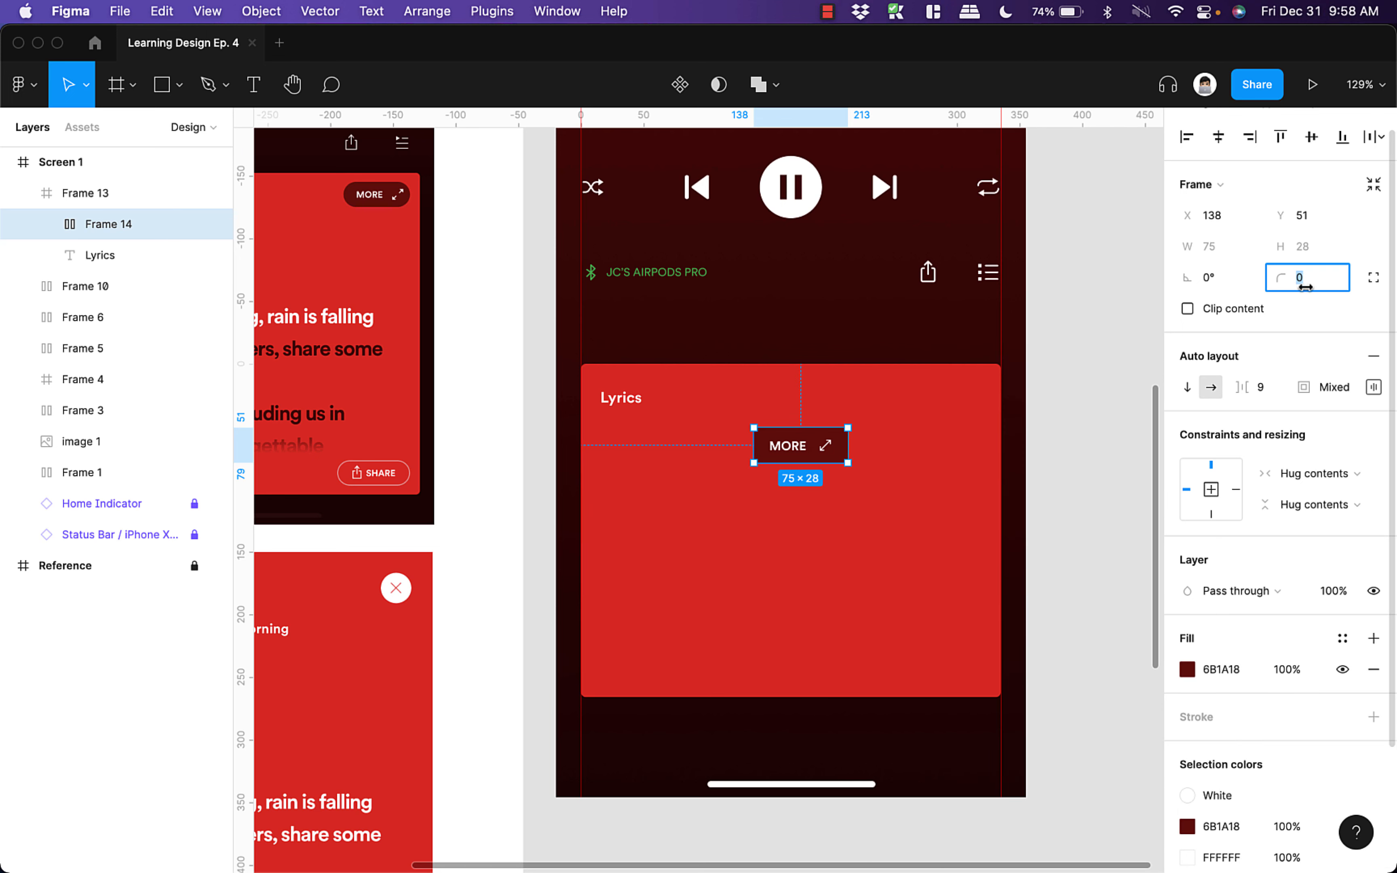
pyautogui.write('50')
pyautogui.press('Return')
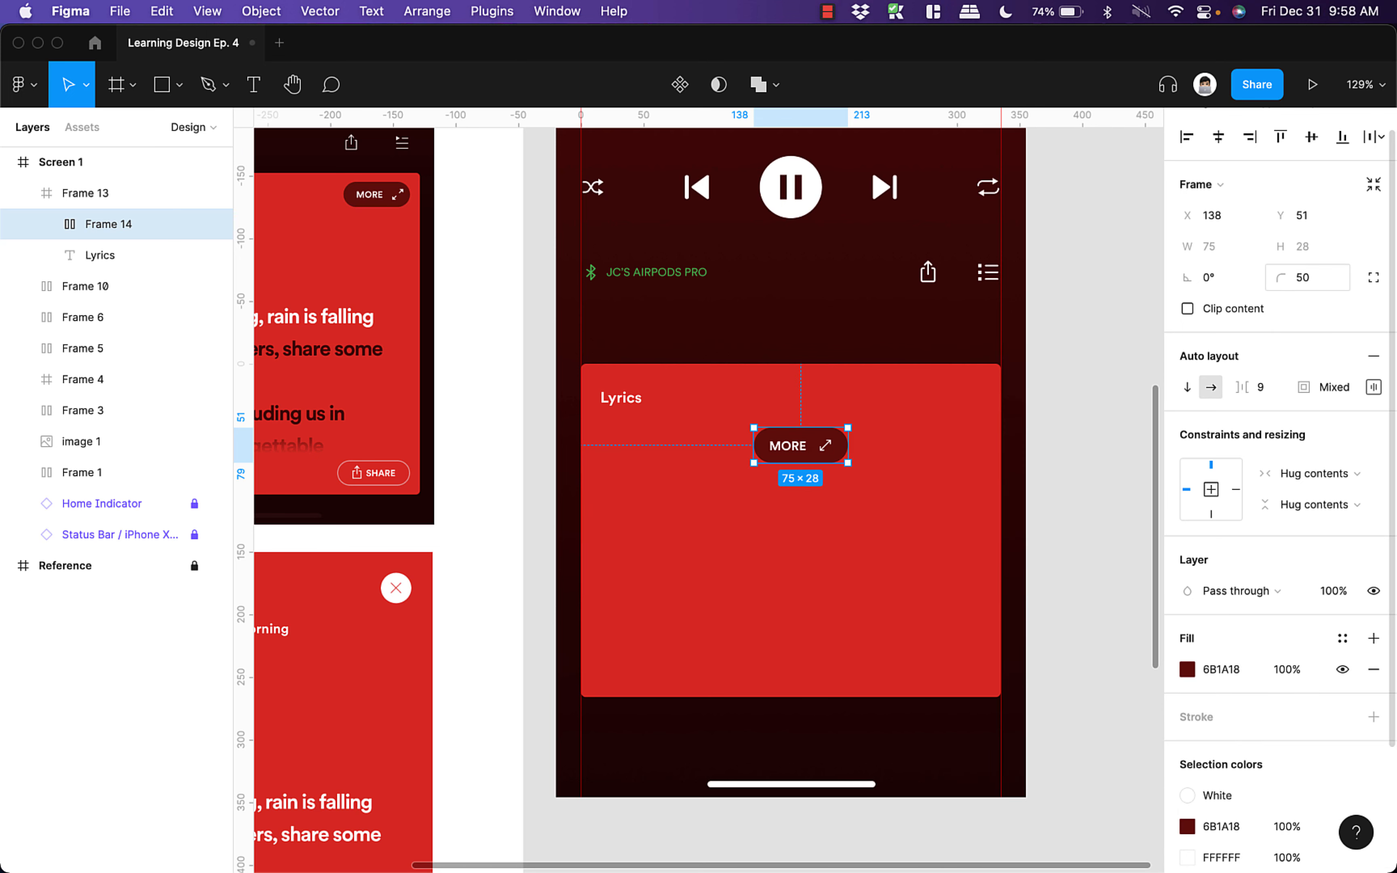
pyautogui.click(777, 548)
pyautogui.click(814, 453)
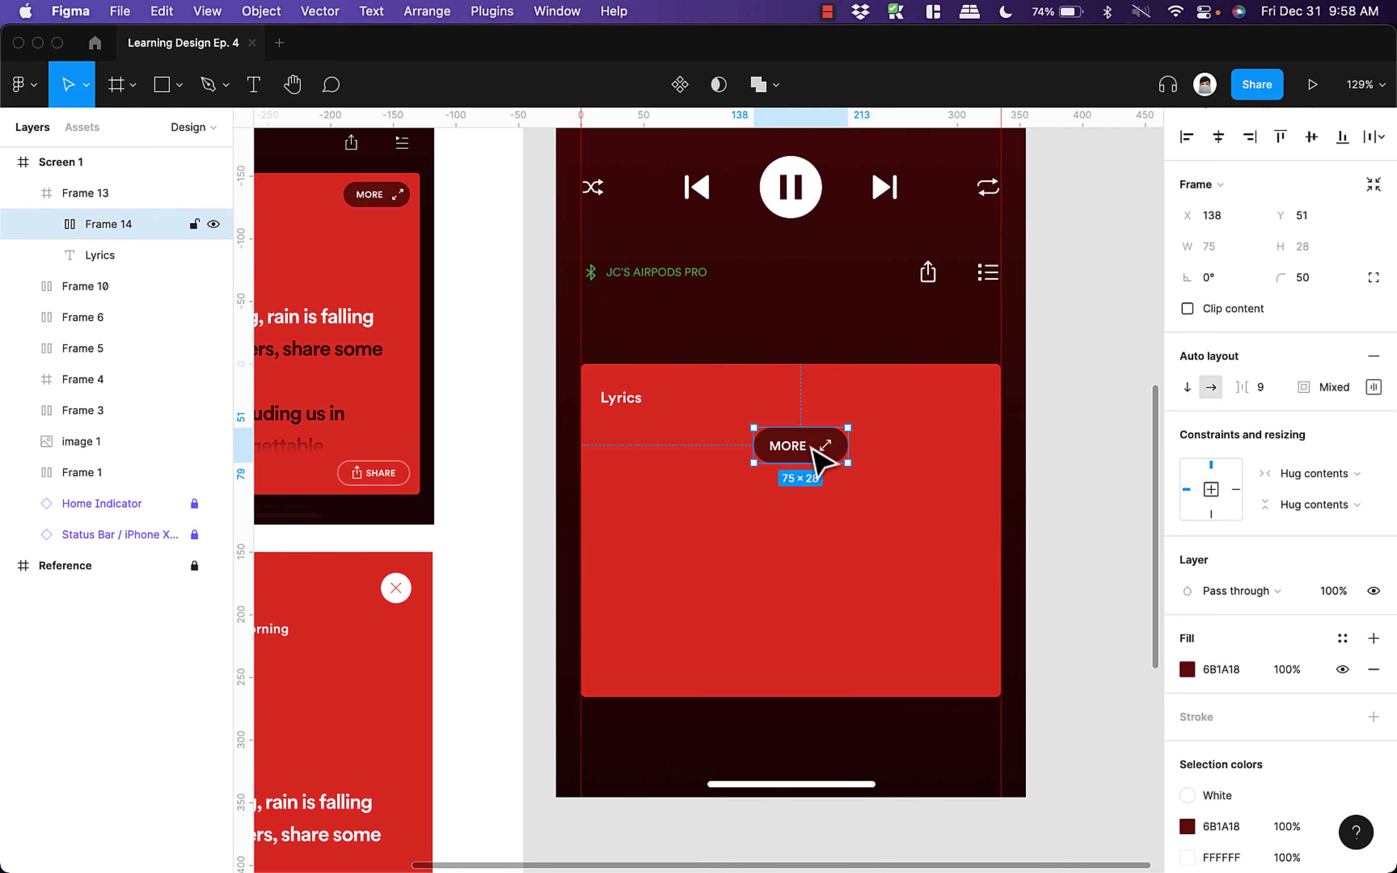
pyautogui.moveTo(825, 457); pyautogui.dragTo(945, 404)
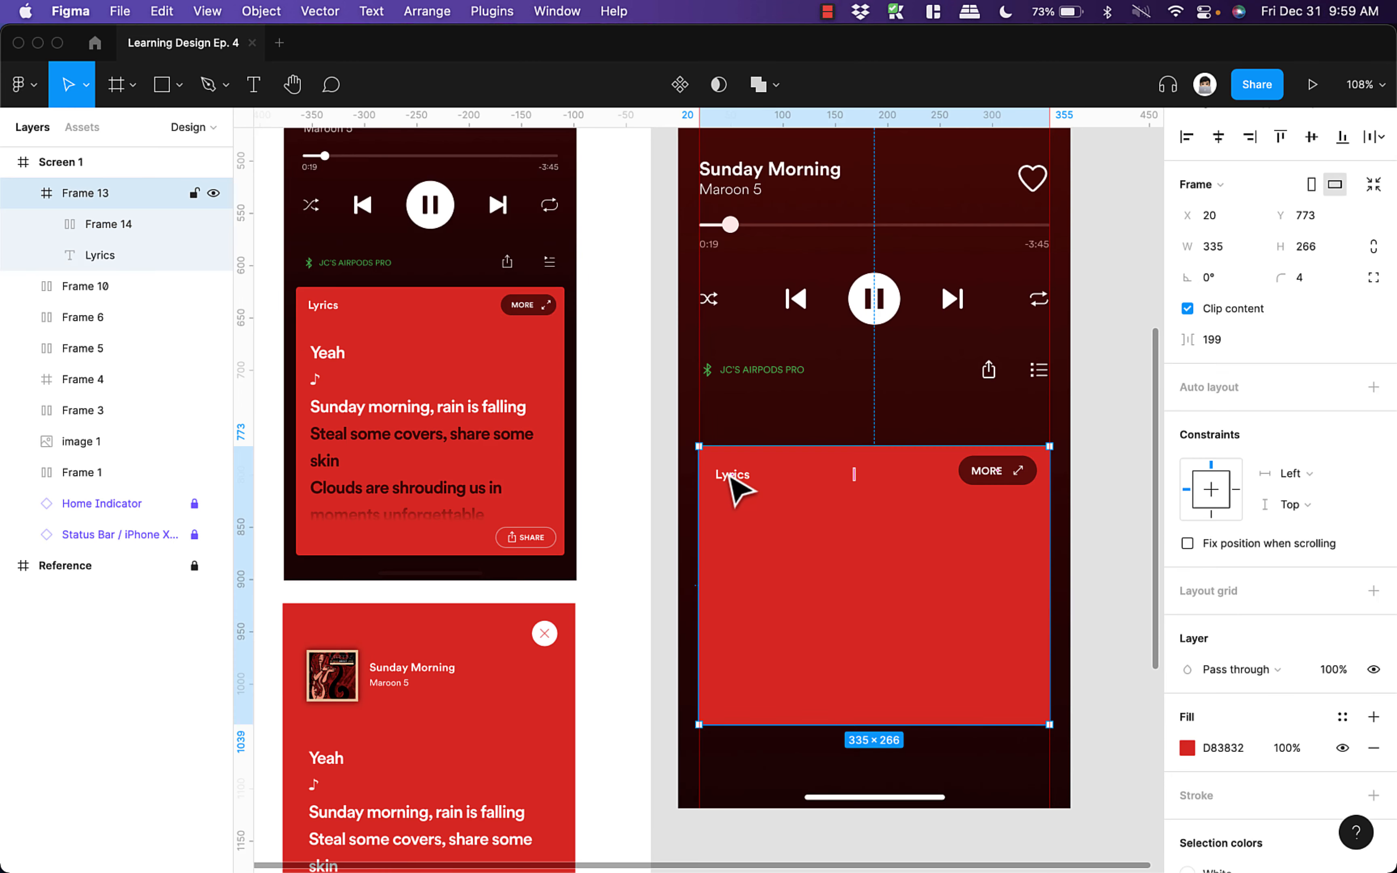
# - Wrap the "Lyrics" label and MORE button in a horizontal auto layout with Space between distribution
pyautogui.doubleClick(727, 474)
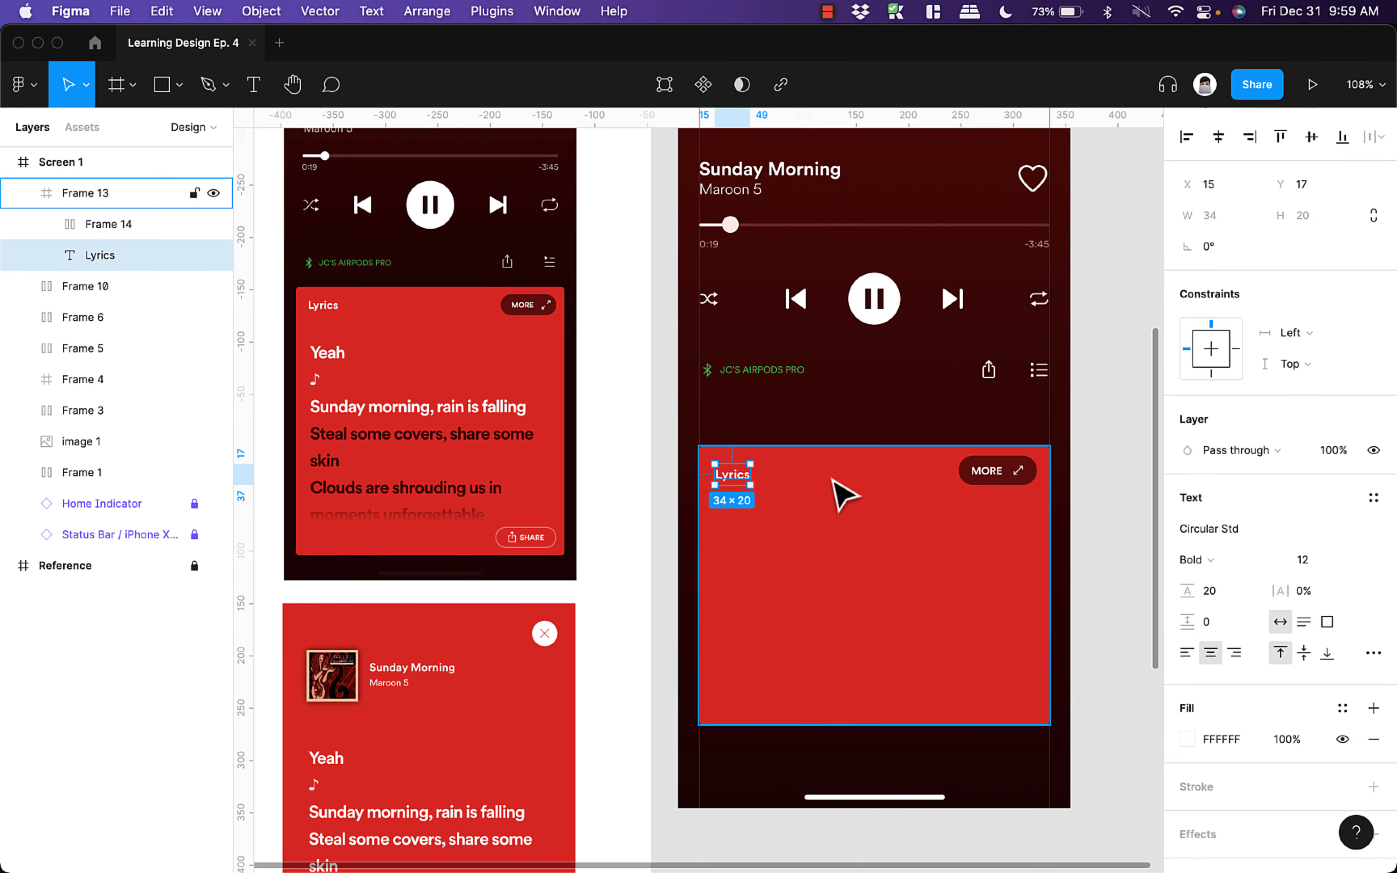
pyautogui.keyDown('shift'); pyautogui.click(1001, 472); pyautogui.keyUp('shift')
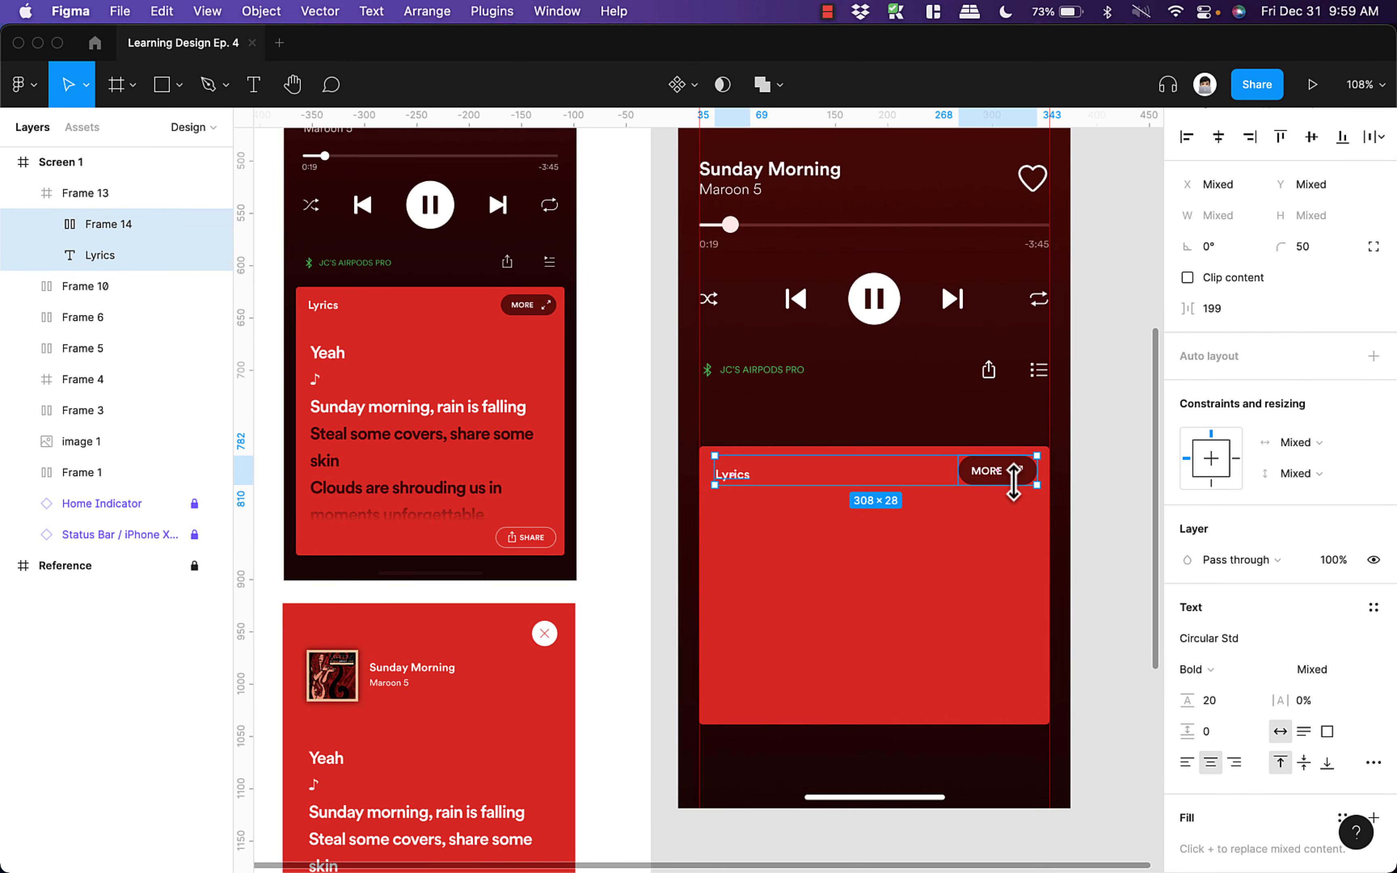
pyautogui.hotkey('shift', 'a')
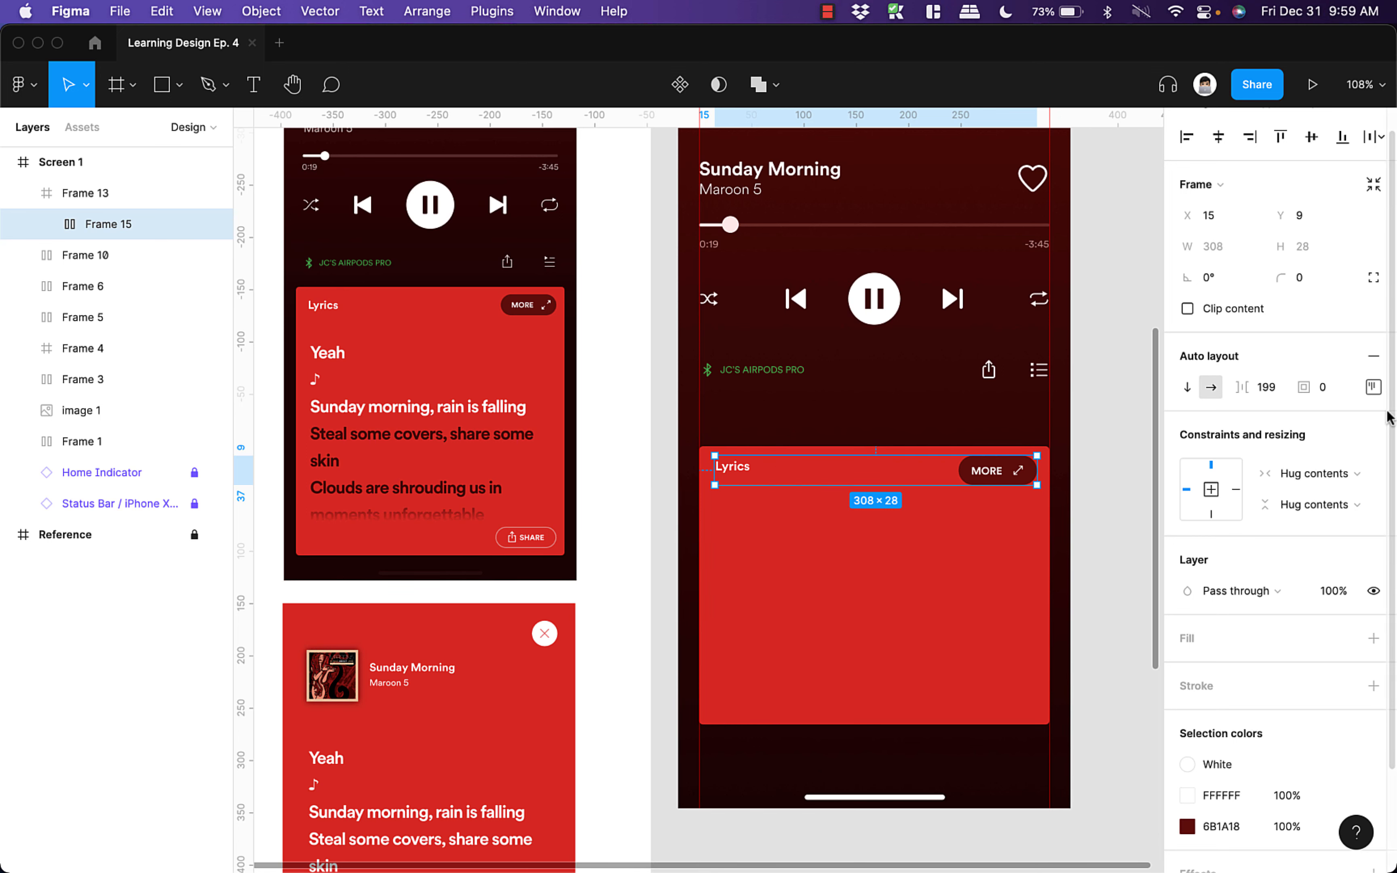
pyautogui.click(1373, 387)
pyautogui.click(1278, 552)
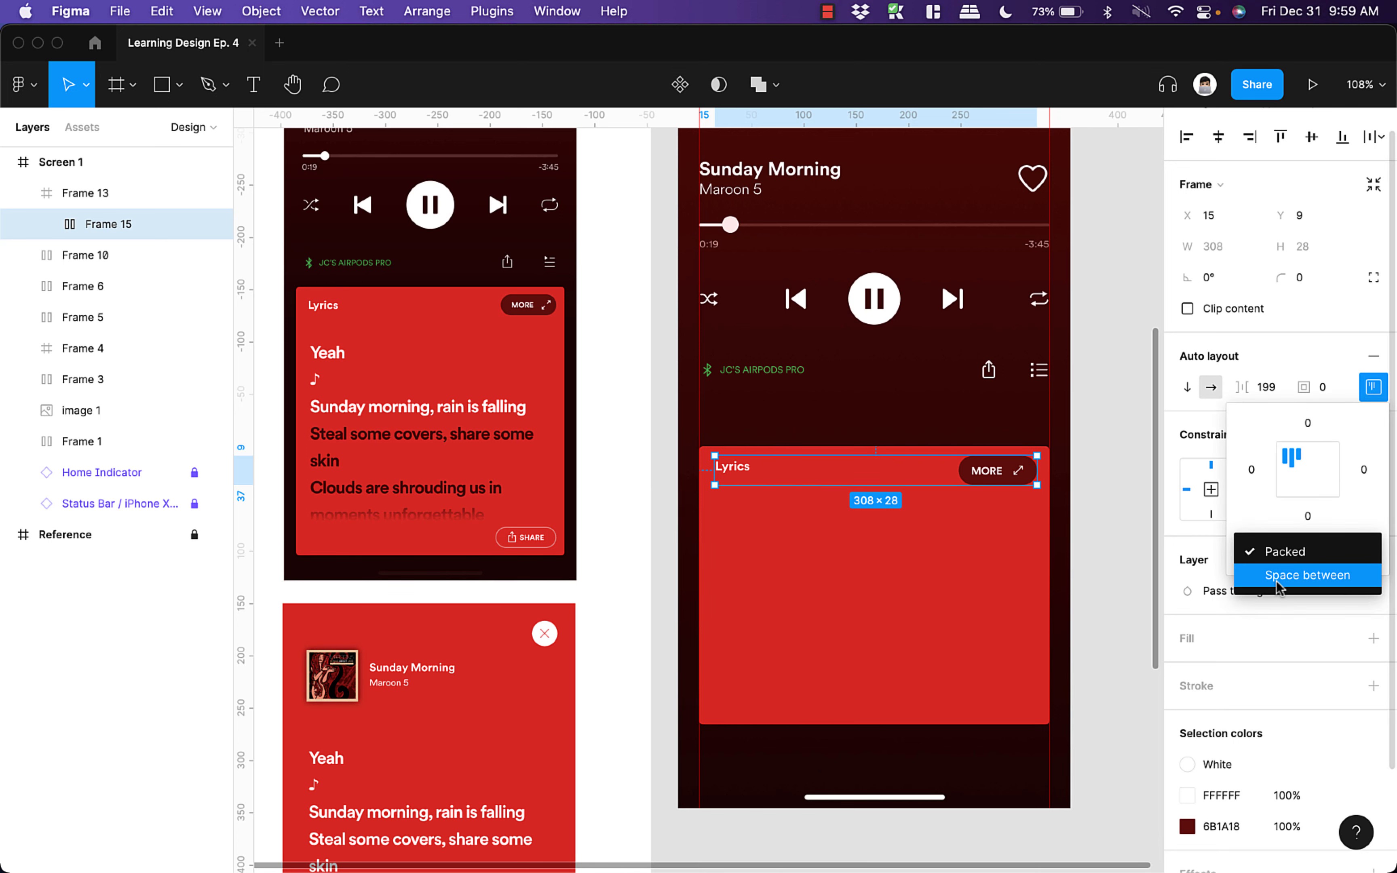
pyautogui.click(1277, 584)
# - Set the card header's left and right padding to 12
pyautogui.click(1249, 483)
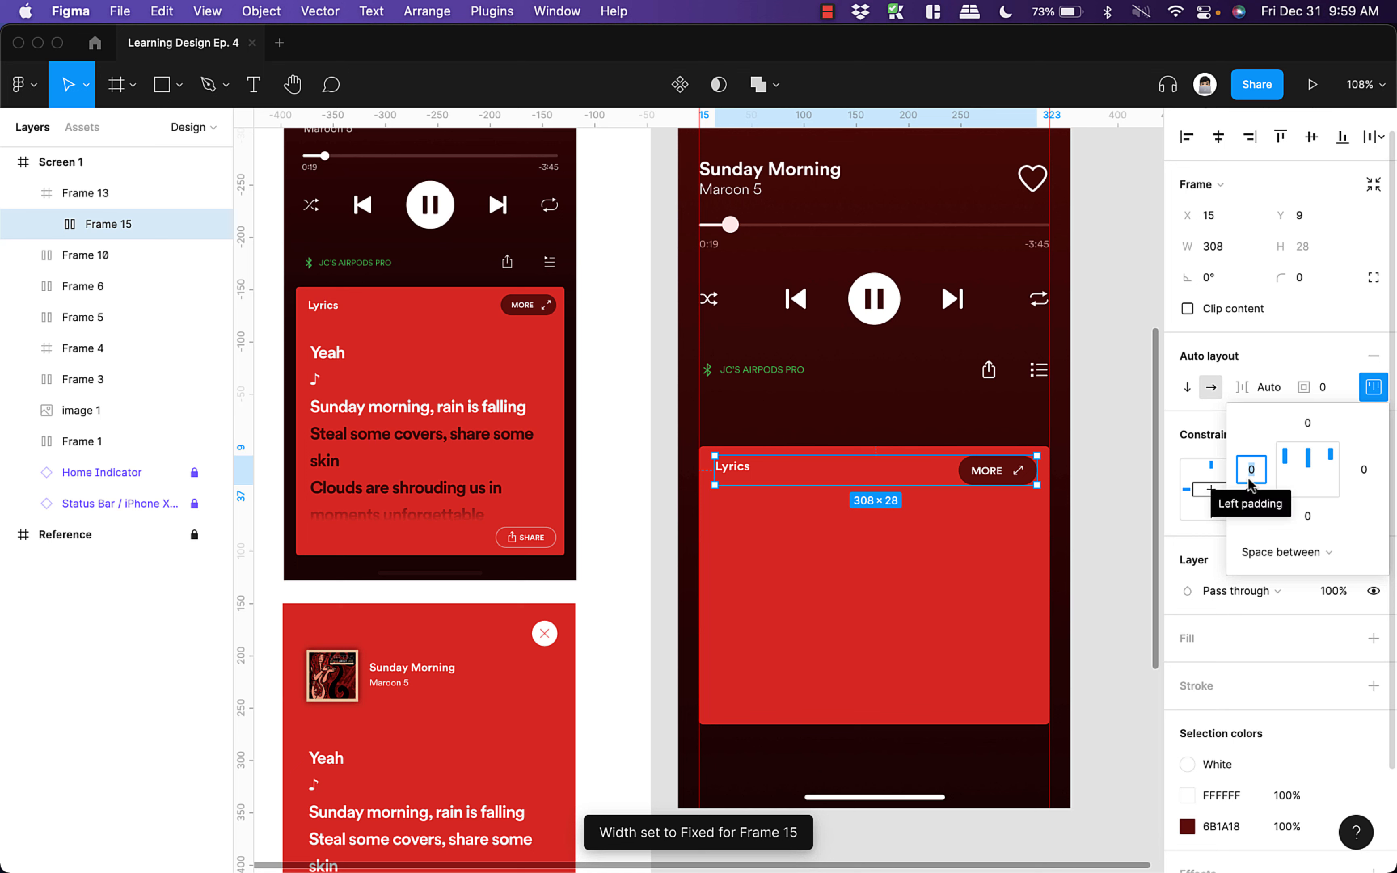
pyautogui.write('12')
pyautogui.press('Tab')
pyautogui.write('12')
pyautogui.press('Return')
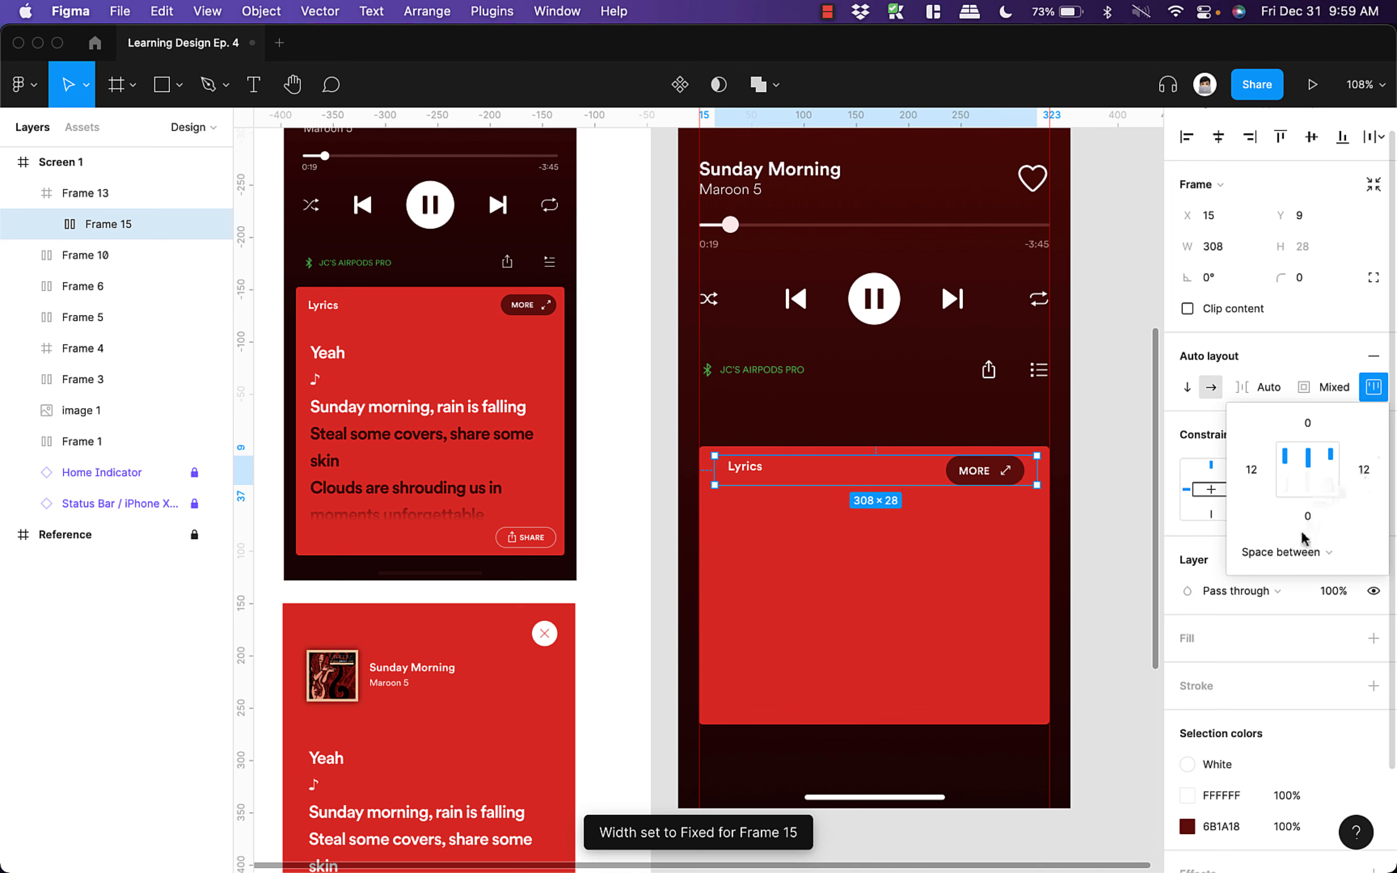
# - Set the card header's top padding to 12 and its bottom padding to 20
pyautogui.click(1308, 516)
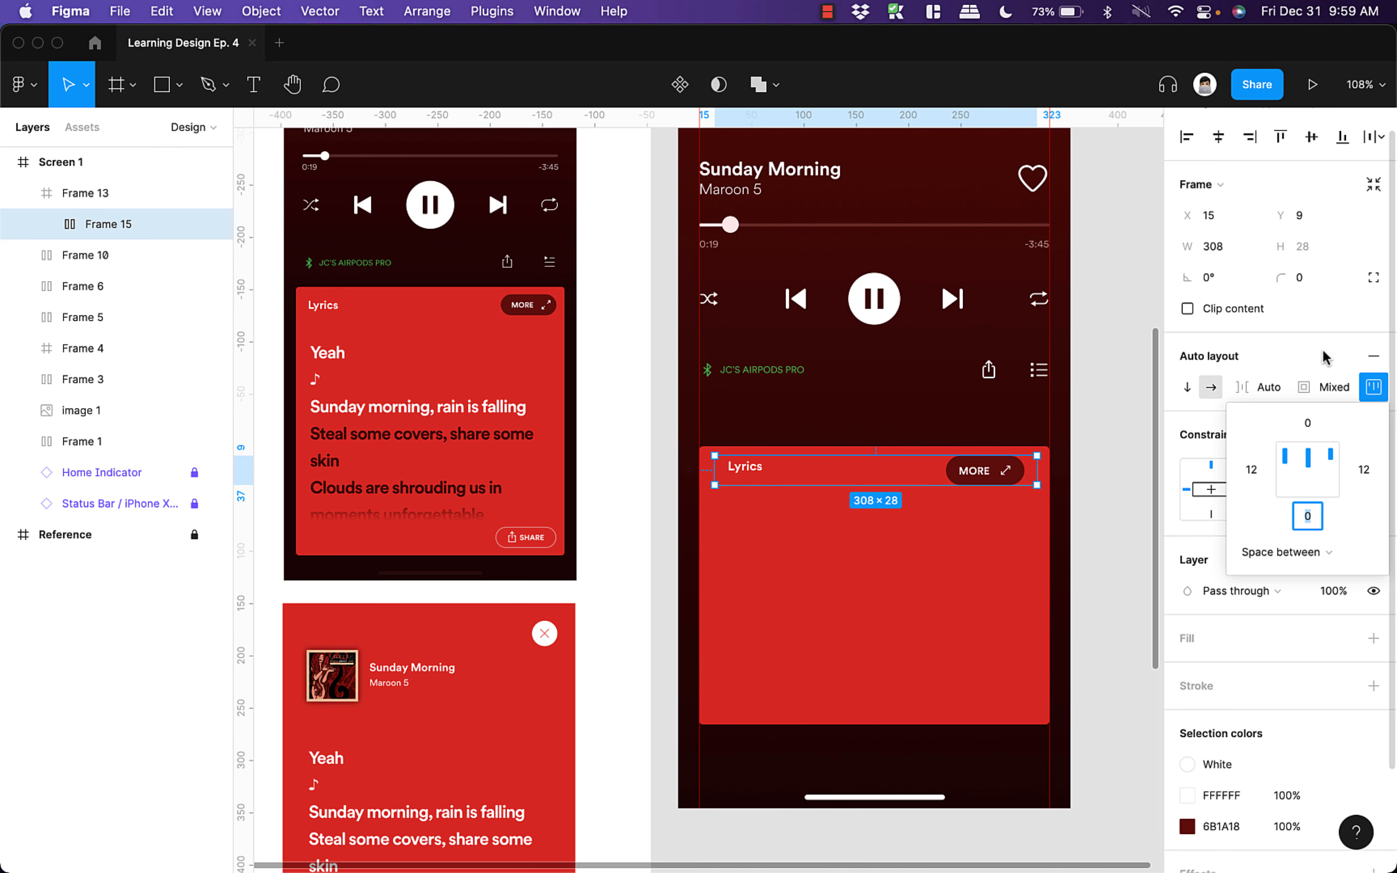
pyautogui.write('16')
pyautogui.press('Tab')
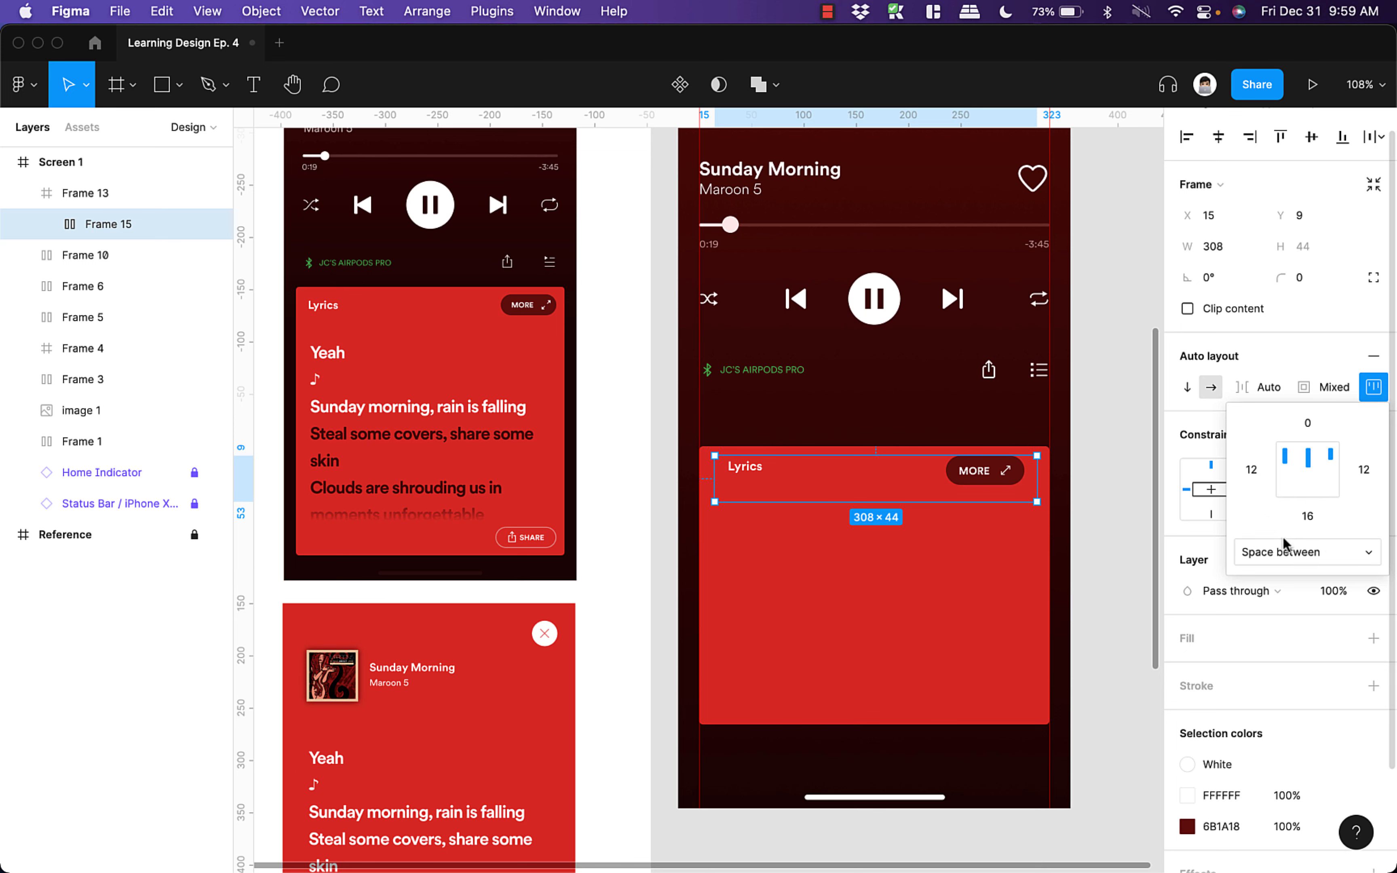
pyautogui.write('12')
pyautogui.press('Return')
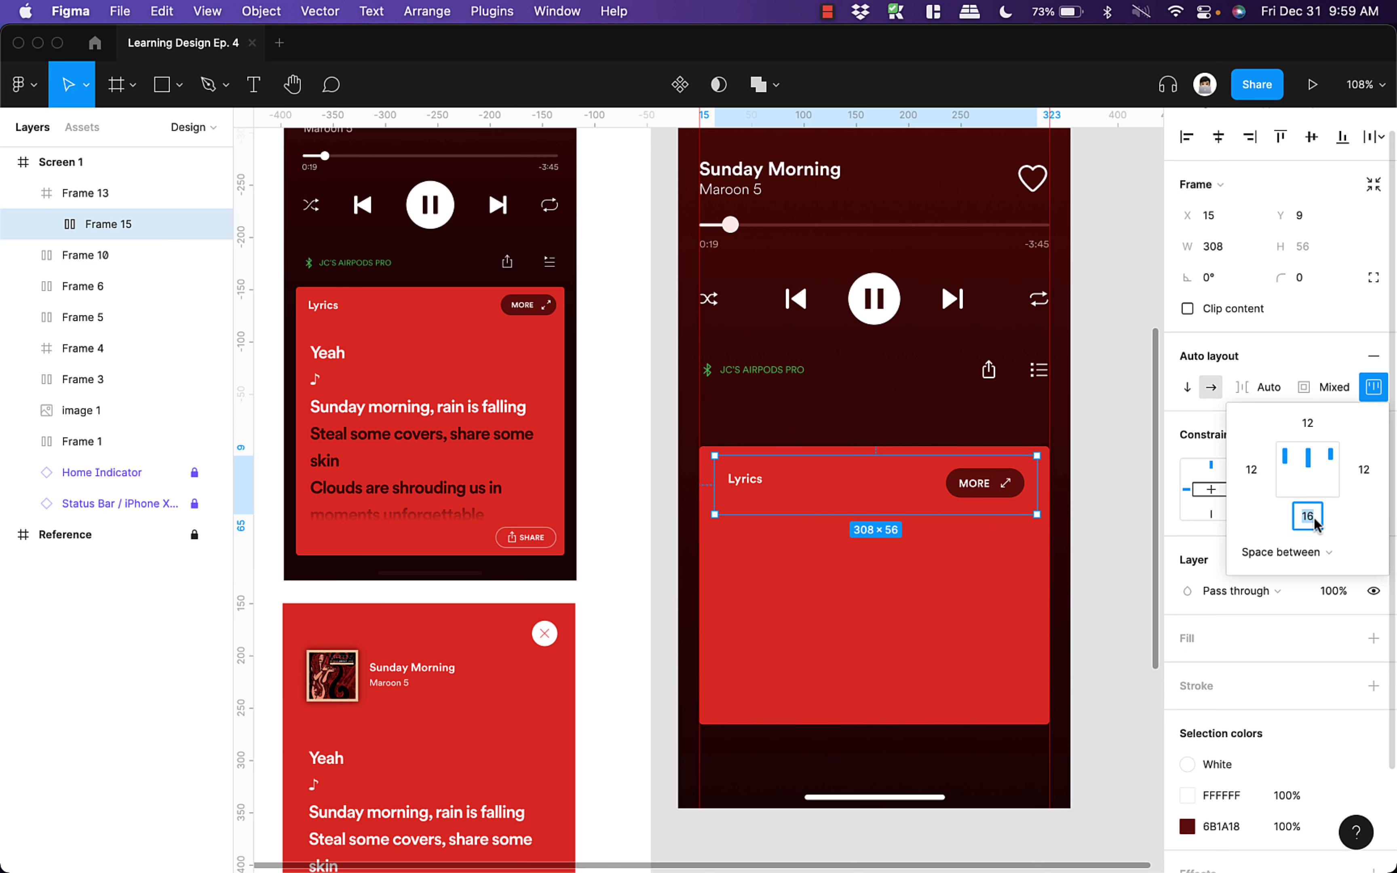
pyautogui.write('20')
pyautogui.press('Return')
pyautogui.press('Escape')
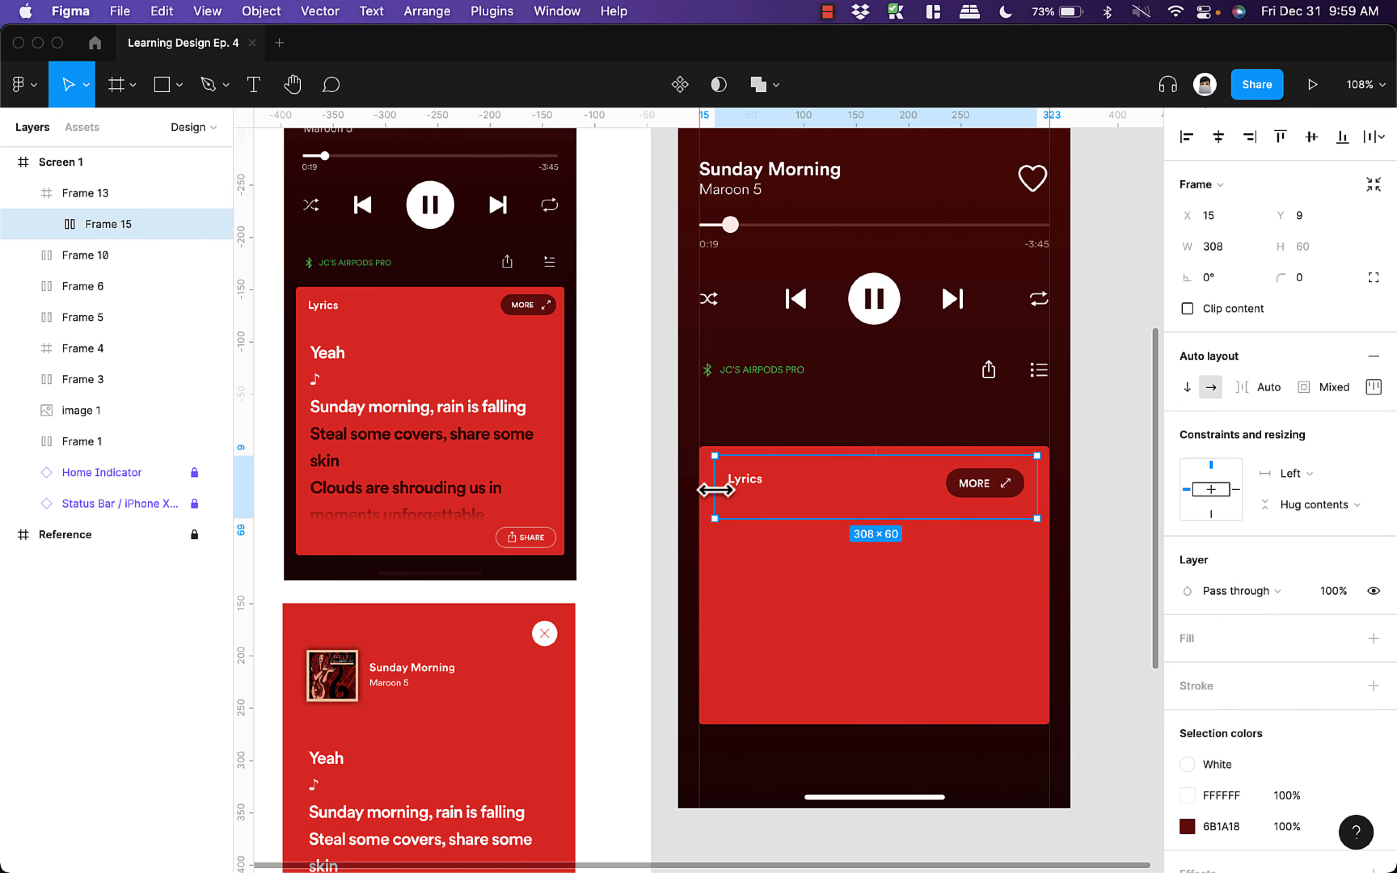
# - Stretch the header frame to the card's full 335 width, flush with its top edge, with its height hugging the contents
pyautogui.moveTo(715, 490); pyautogui.dragTo(723, 491)
pyautogui.moveTo(723, 494)
pyautogui.mouseDown()
pyautogui.moveTo(751, 492)
pyautogui.moveTo(700, 493)
pyautogui.mouseUp()
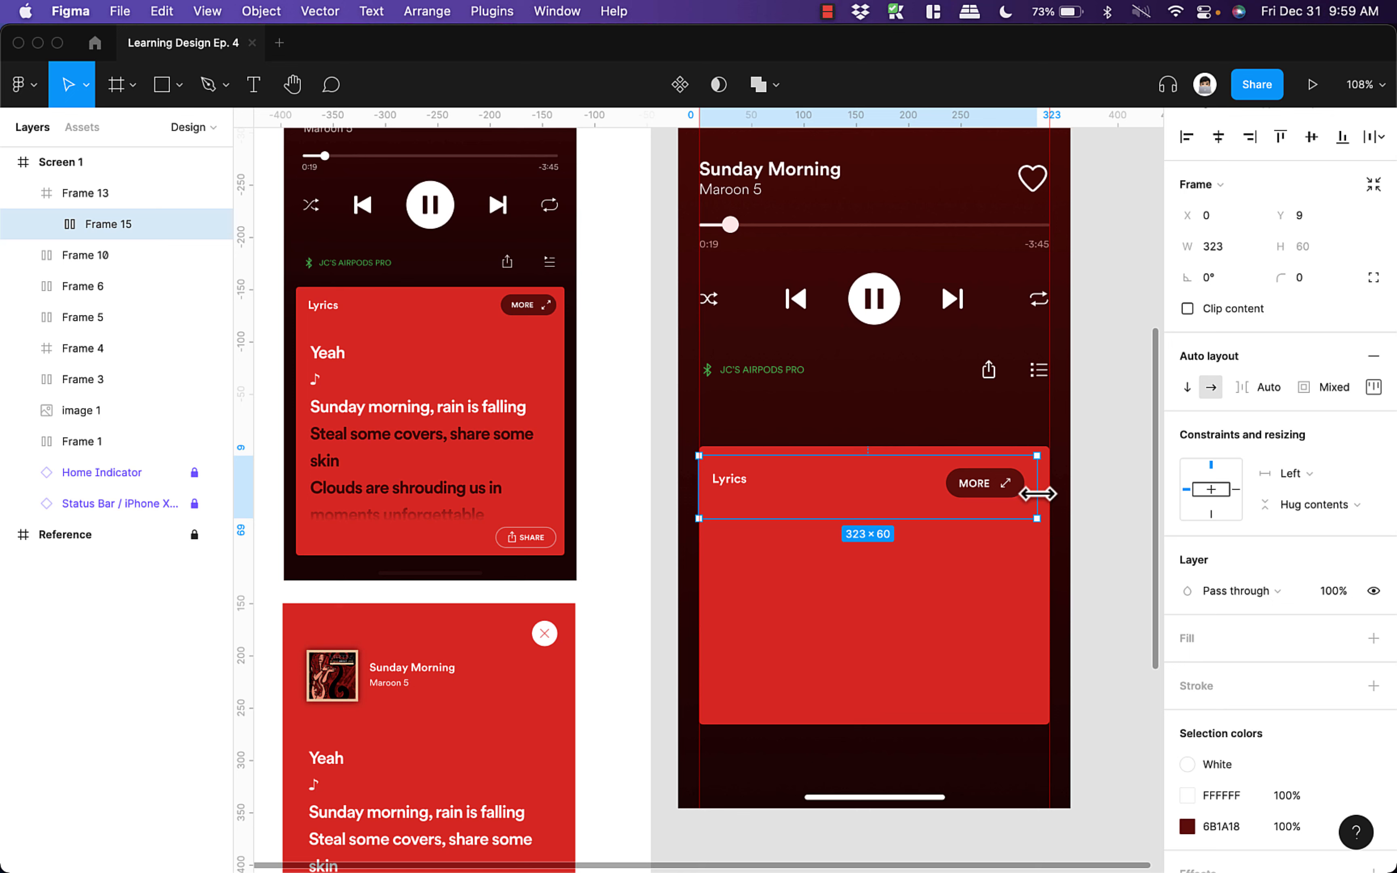
pyautogui.moveTo(1037, 493); pyautogui.dragTo(1052, 492)
pyautogui.moveTo(867, 454); pyautogui.dragTo(863, 451)
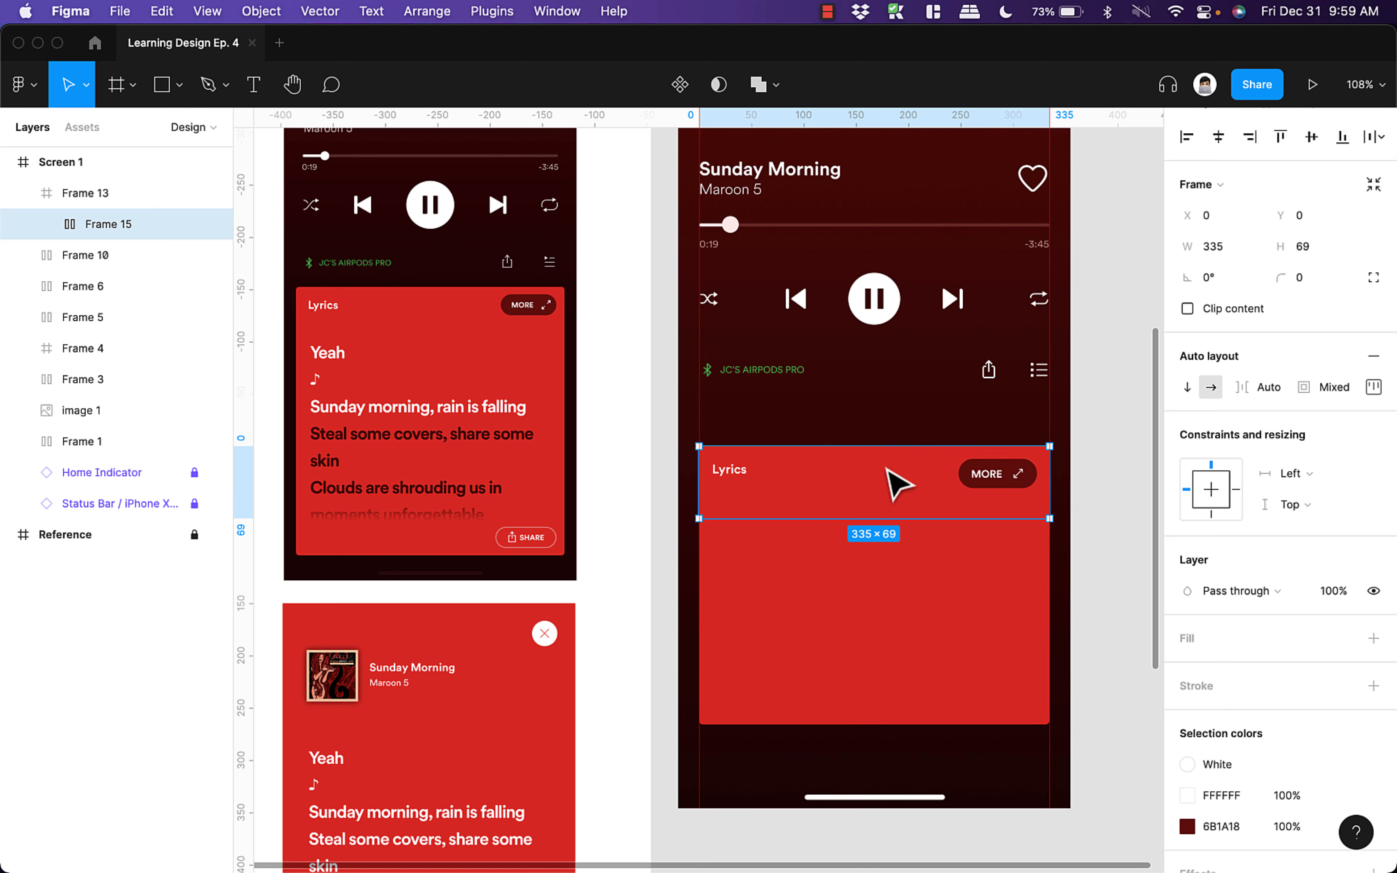
pyautogui.doubleClick(1048, 477)
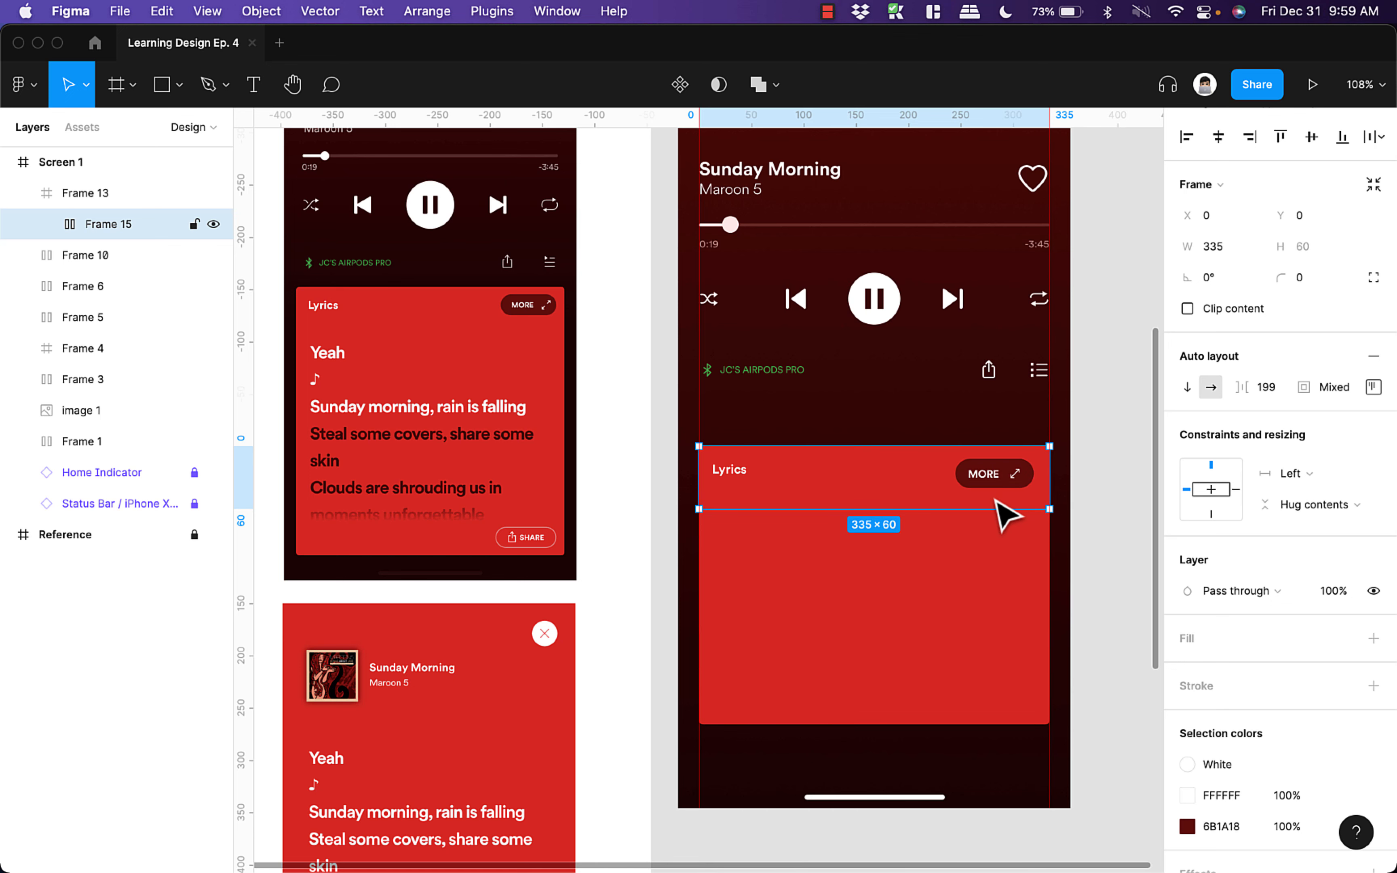
pyautogui.scroll(-2, 970, 520)
pyautogui.click(843, 554)
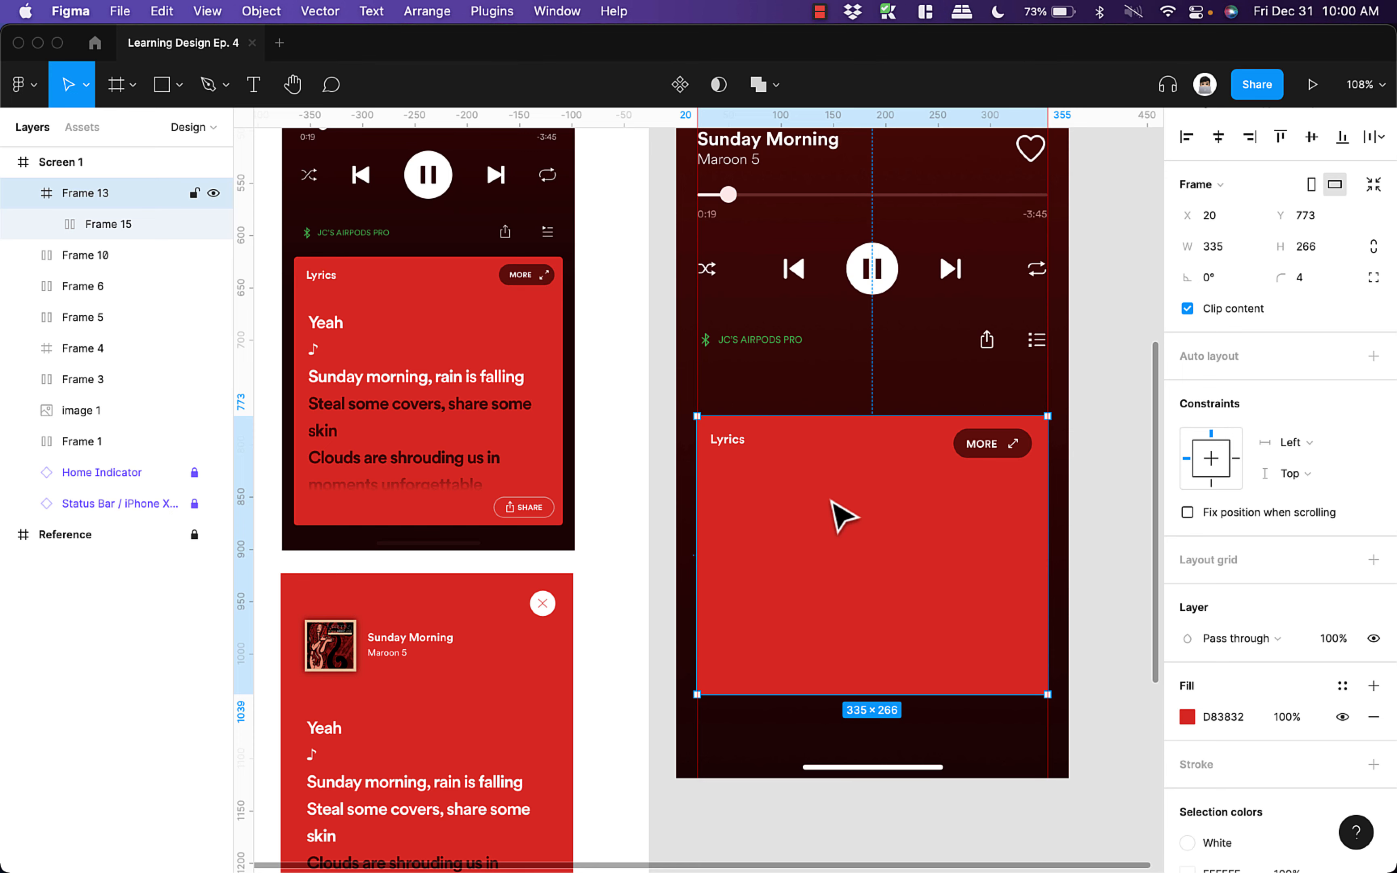
# - Search the web in Brave for "sunday morning lyrics" and copy the lyrics from "Yeah" through the first "And I never want to leave"
pyautogui.hotkey('alt', 'space')
pyautogui.write('sunday morning lyrics')
pyautogui.press('Return')
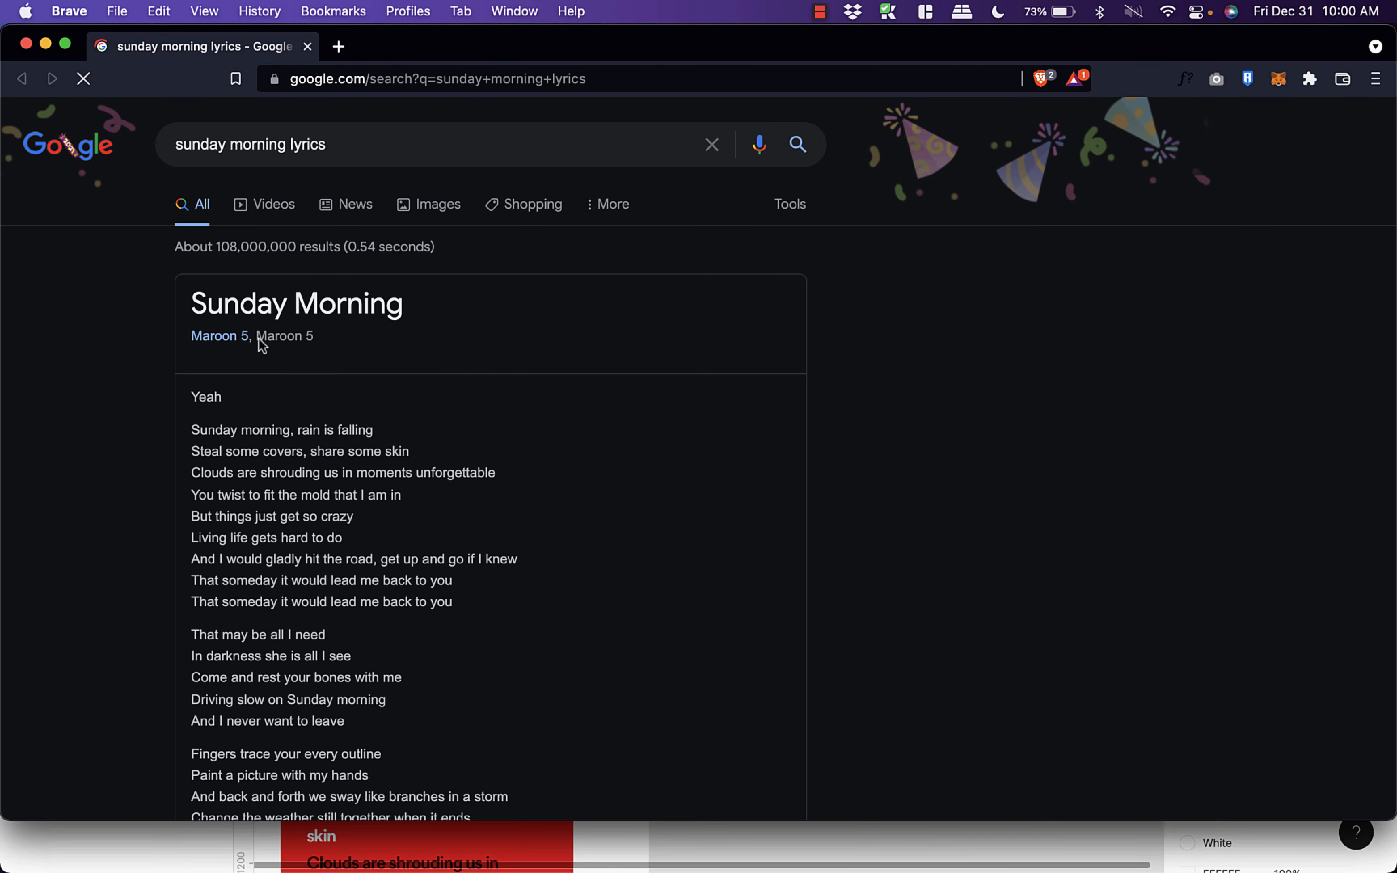
pyautogui.scroll(-1, 294, 318)
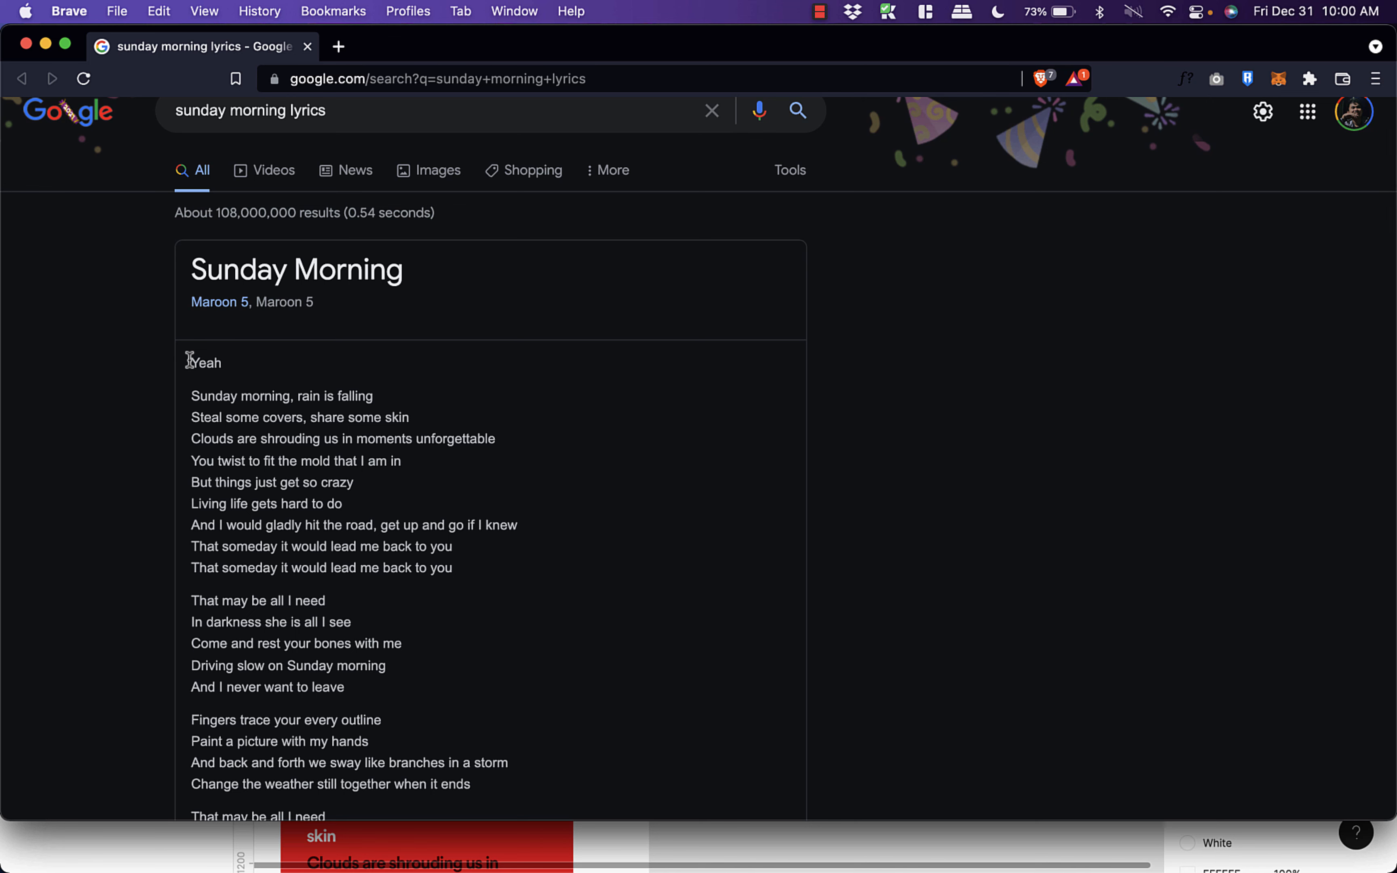
pyautogui.moveTo(193, 359); pyautogui.dragTo(432, 681)
pyautogui.press('super+c')
pyautogui.scroll(-5, 492, 609)
pyautogui.scroll(-1, 560, 476)
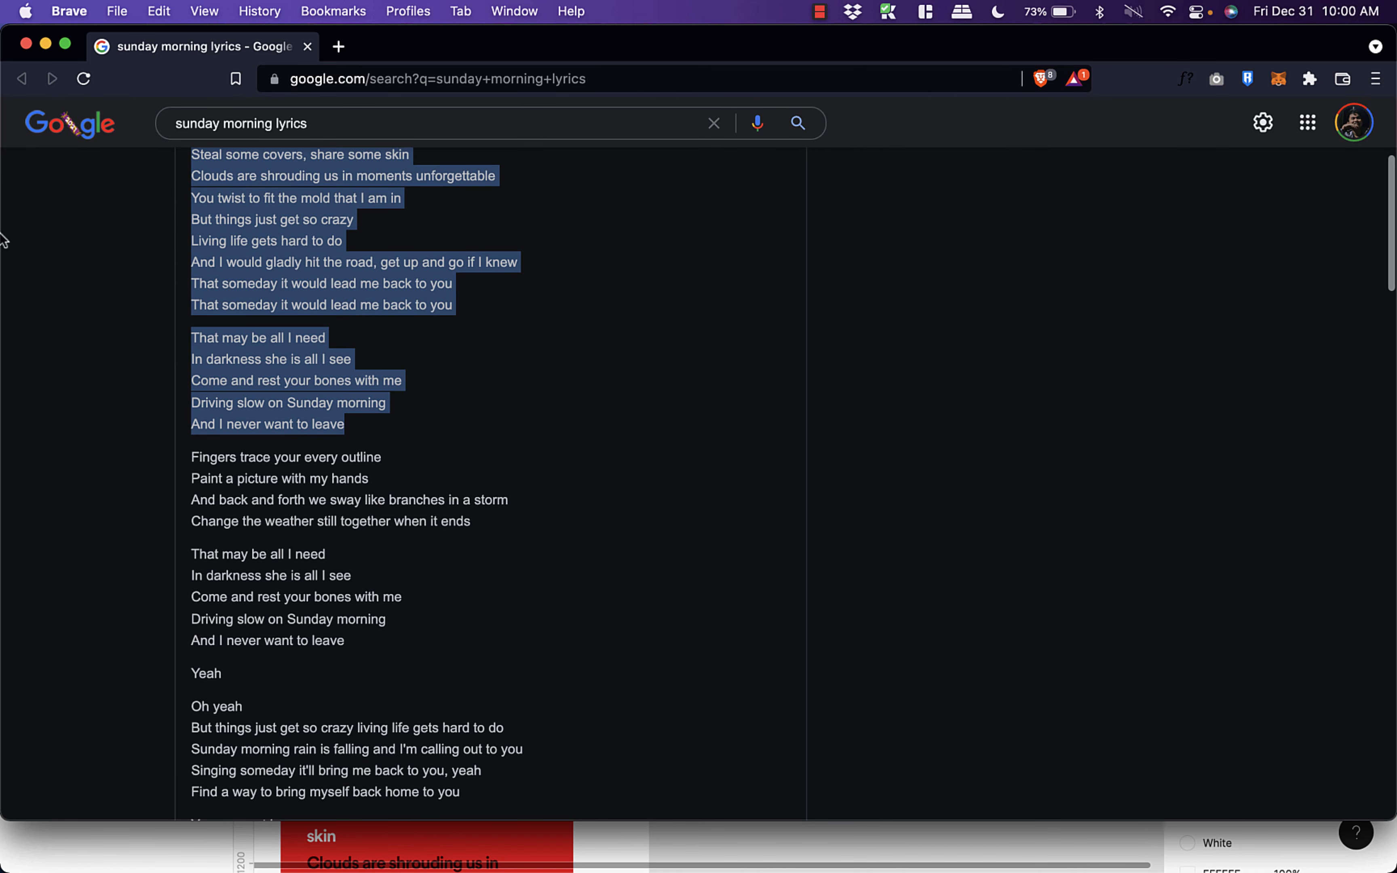
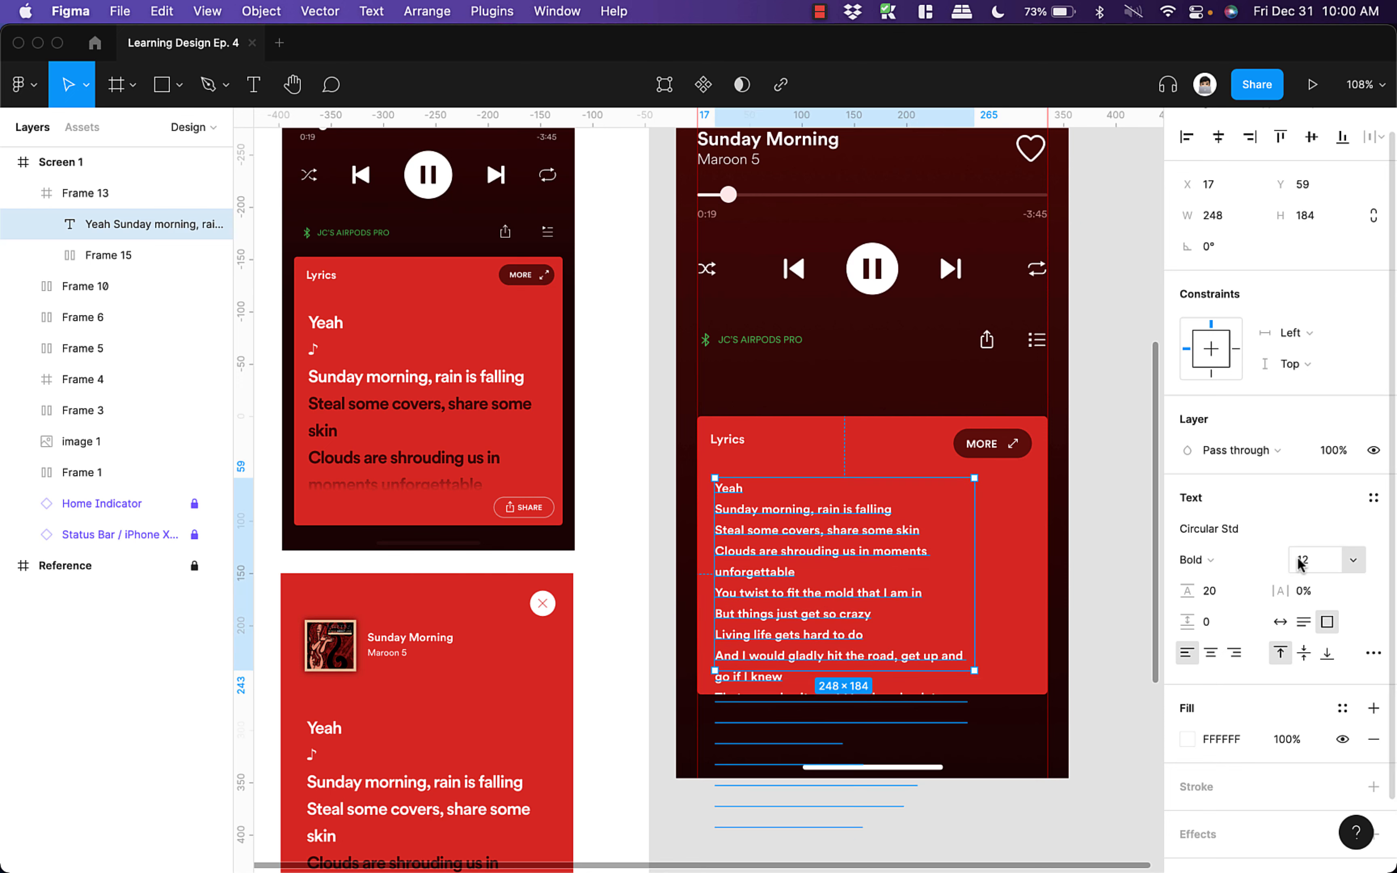
# - Set the font size of the pasted lyrics text to 20
pyautogui.click(1353, 560)
pyautogui.click(1338, 587)
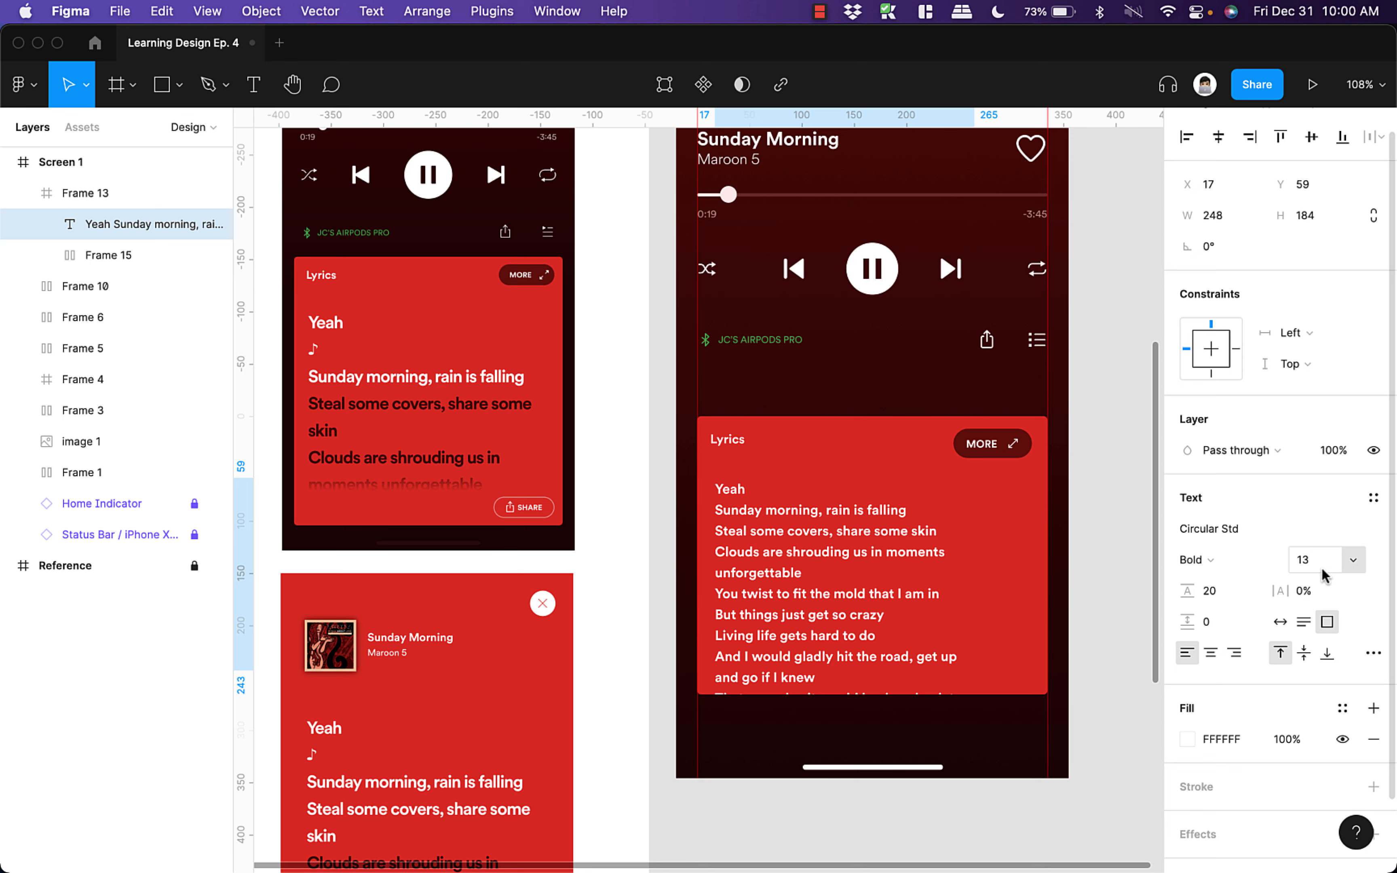
pyautogui.click(1321, 566)
pyautogui.press('Return')
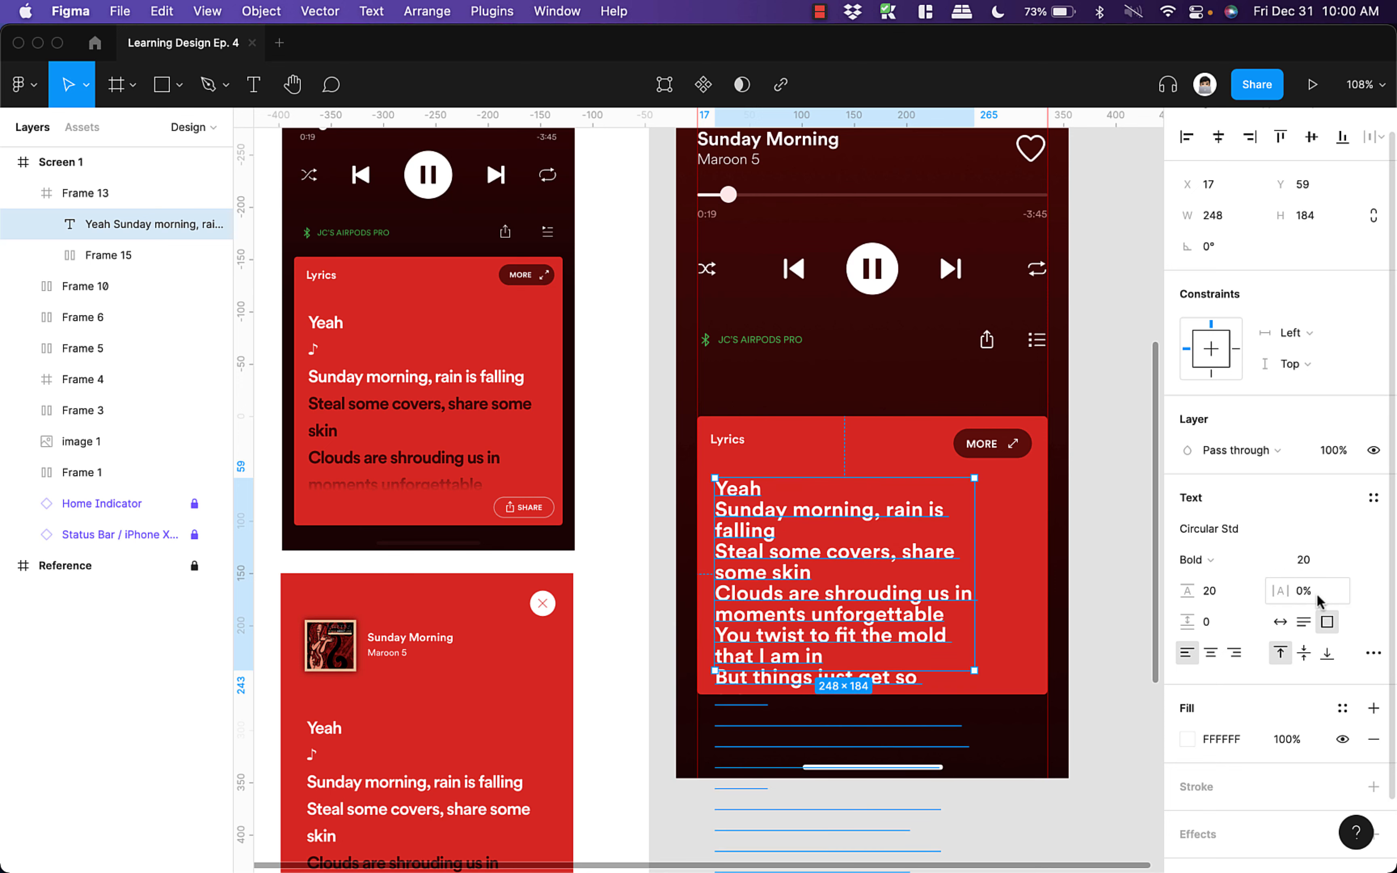
# - Try a line height of 120 for the lyrics text, then undo it
pyautogui.click(1211, 590)
pyautogui.write('120')
pyautogui.press('Return')
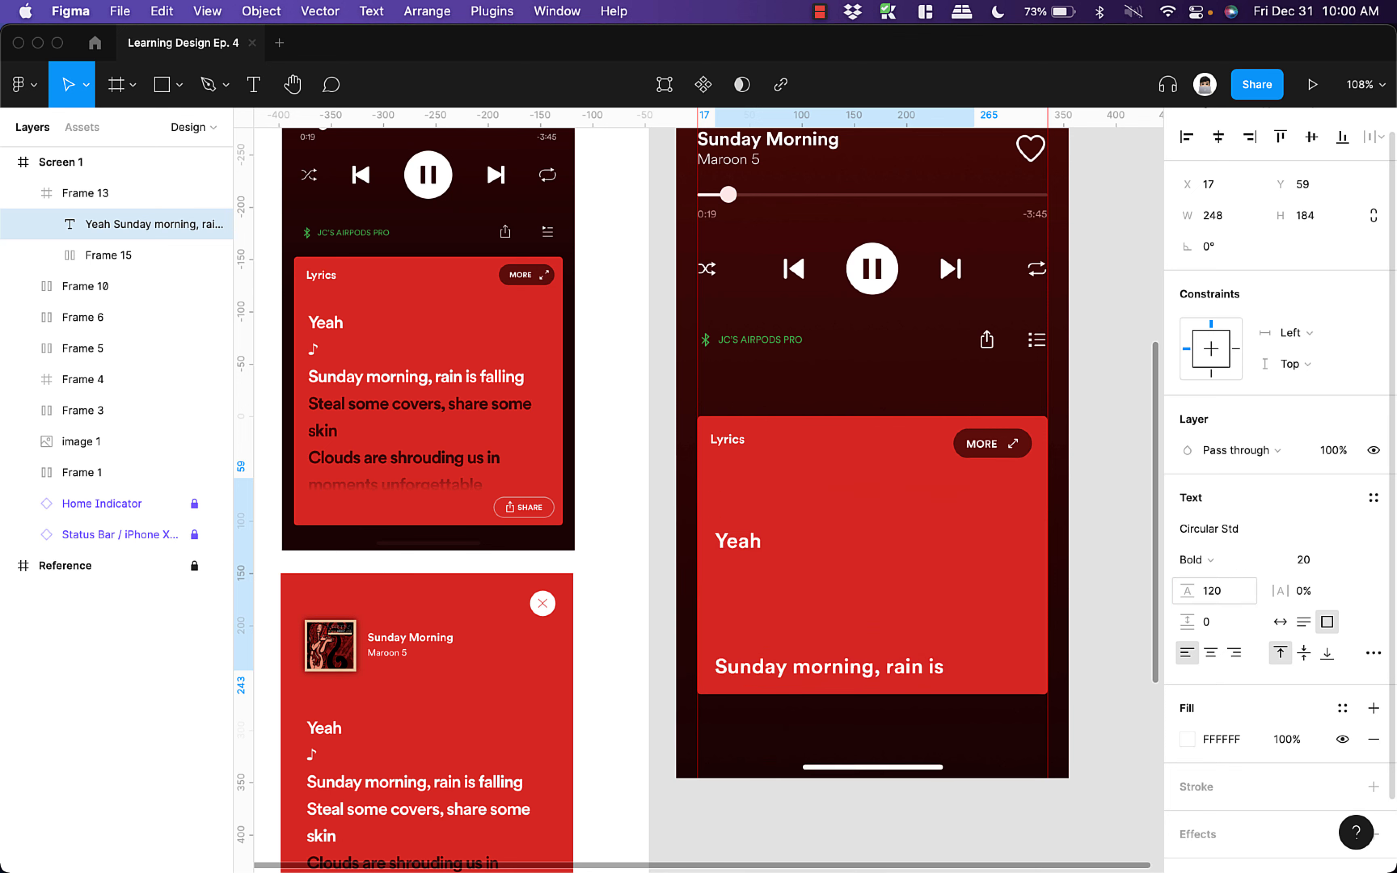
pyautogui.press('super+z')
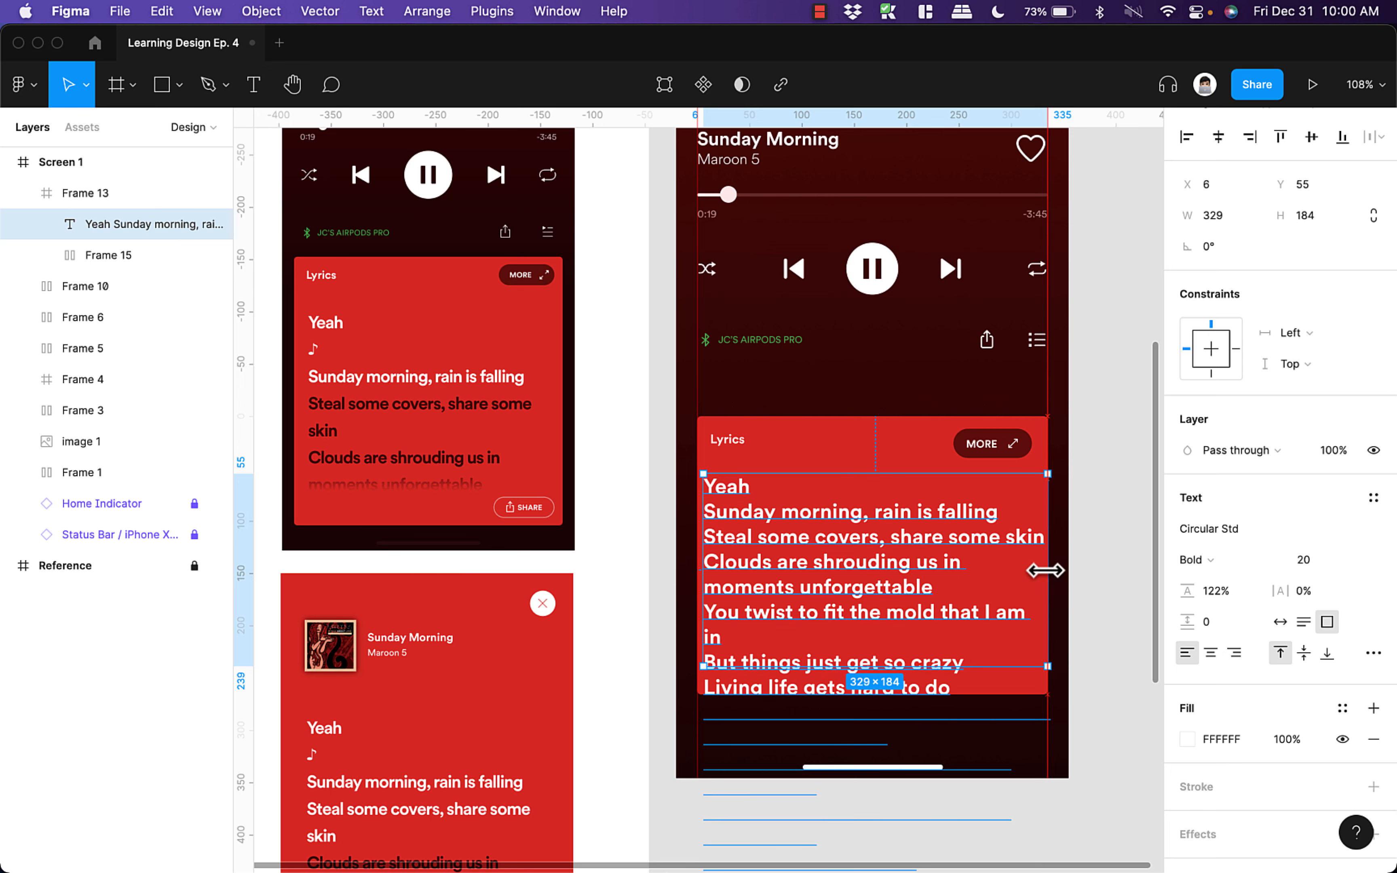
# - Extend the lyrics text to the card's left edge and wrap it in a vertical auto layout 335 wide
pyautogui.moveTo(703, 555); pyautogui.dragTo(696, 555)
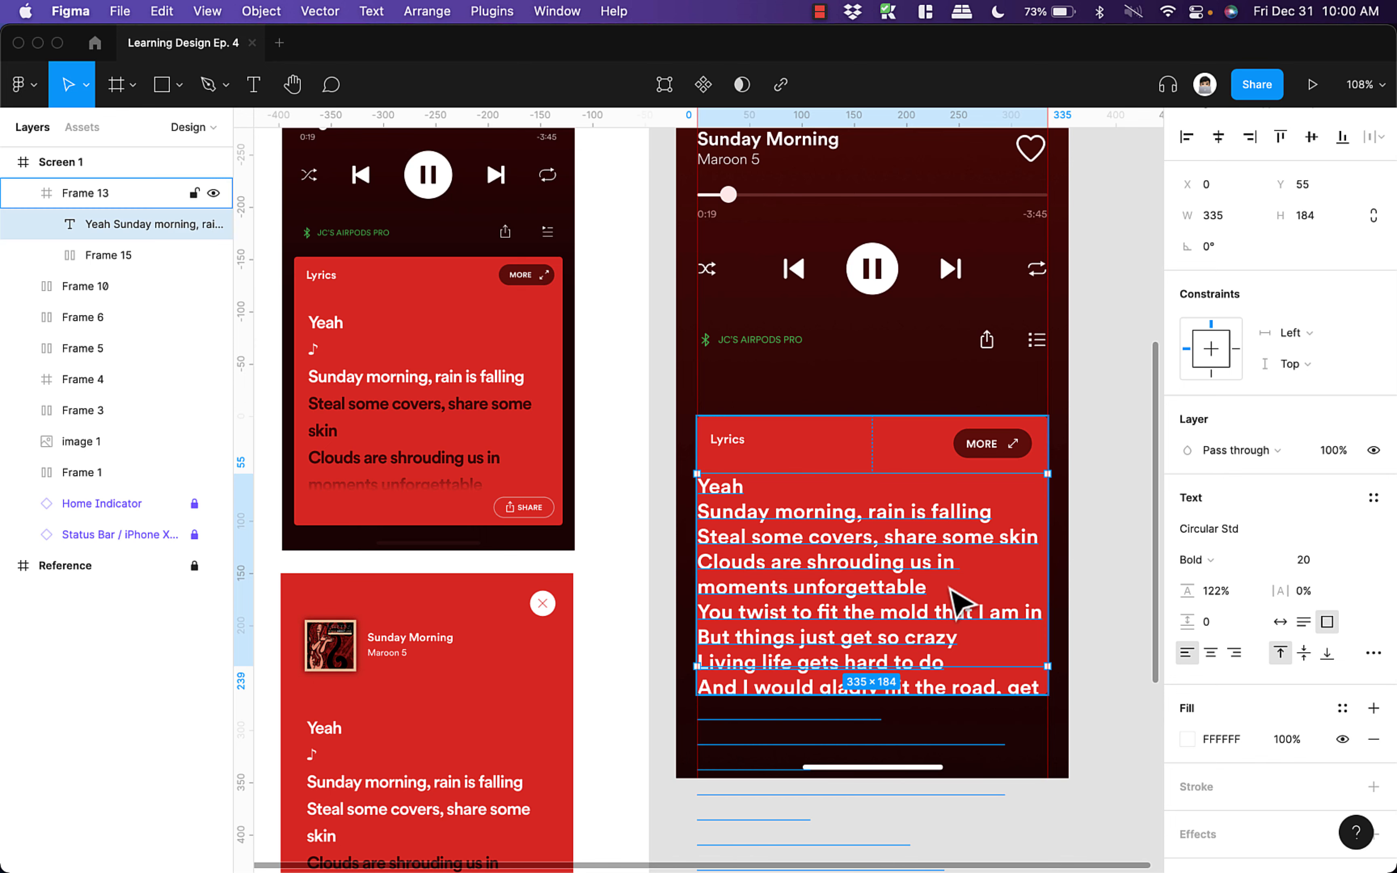
pyautogui.scroll(-1, 926, 584)
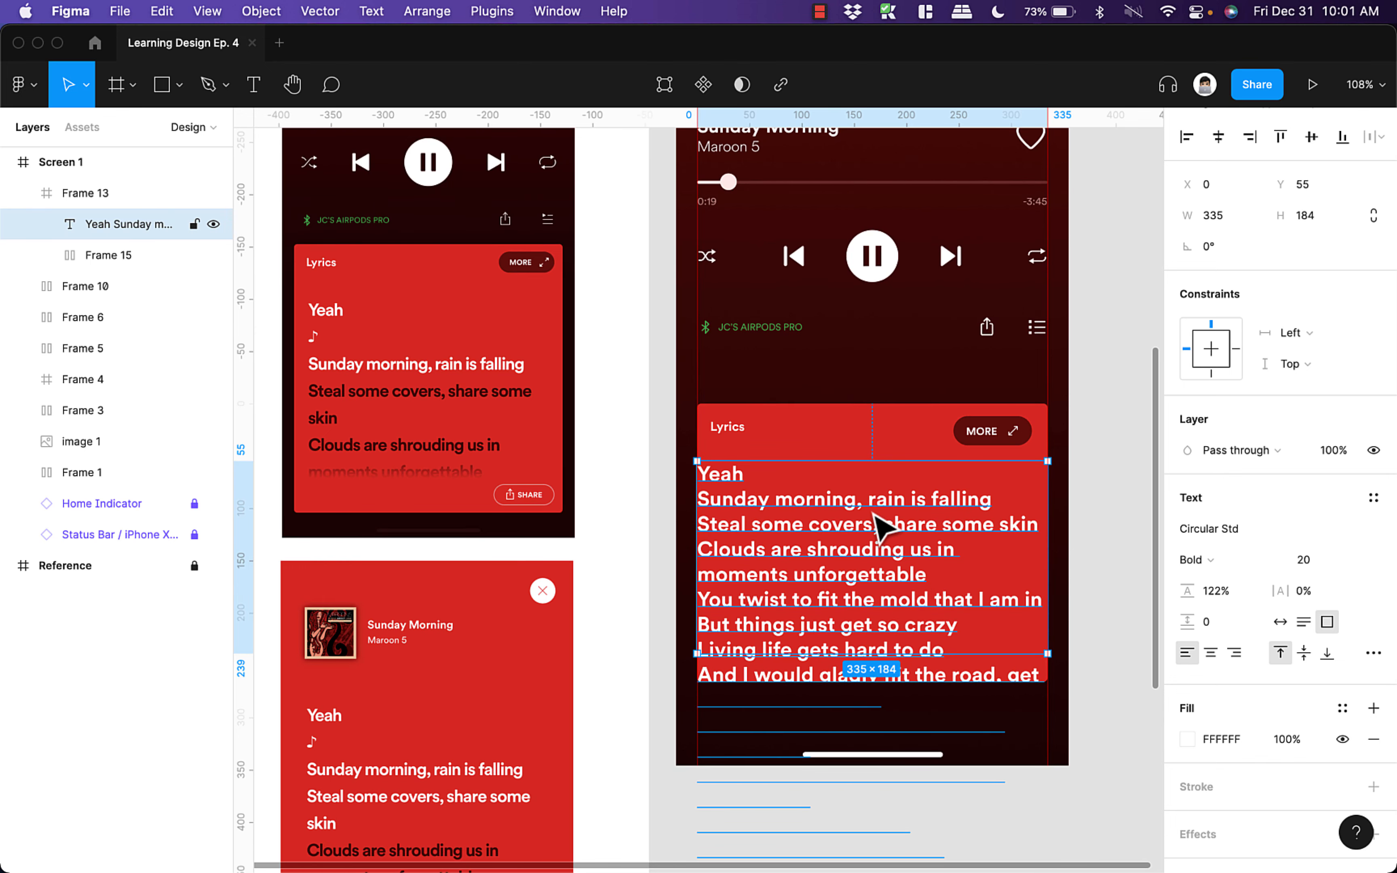
pyautogui.hotkey('shift', 'a')
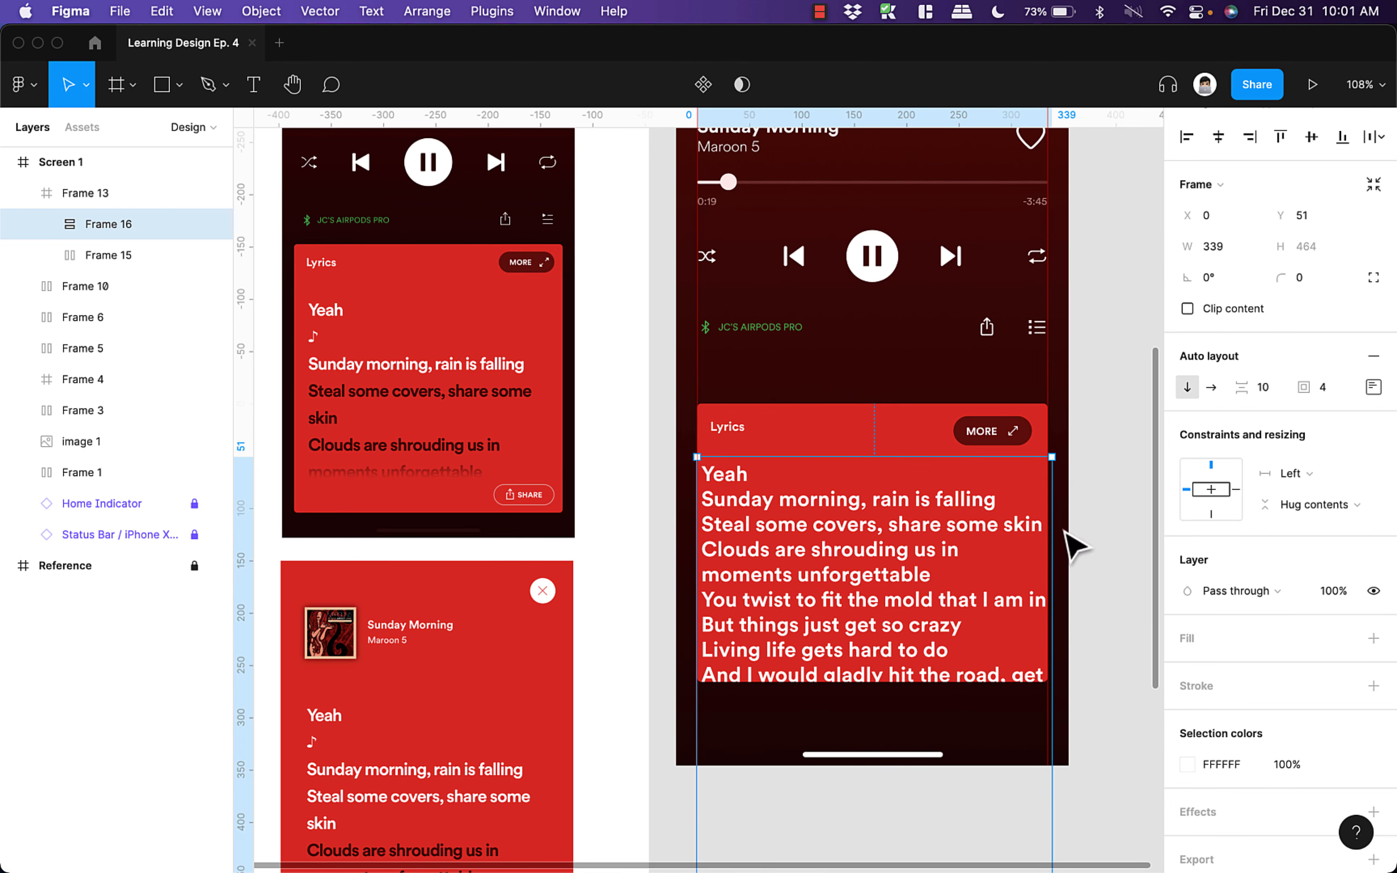
pyautogui.moveTo(1050, 531)
pyautogui.mouseDown()
pyautogui.moveTo(1032, 524)
pyautogui.moveTo(1048, 530)
pyautogui.mouseUp()
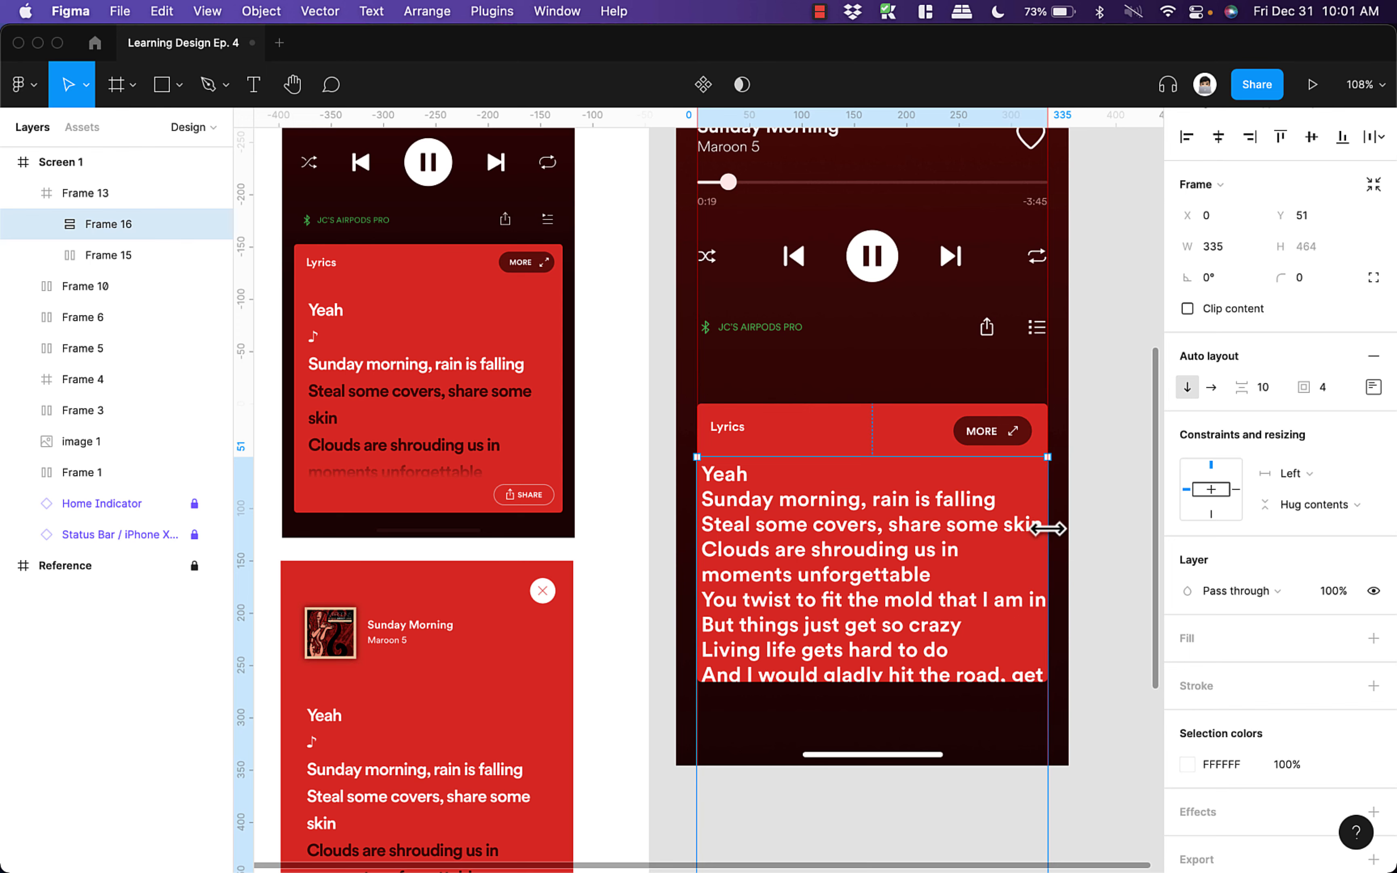
# - Position the lyrics frame directly below the card header at Y 60
pyautogui.click(823, 453)
pyautogui.scroll(5, 823, 453)
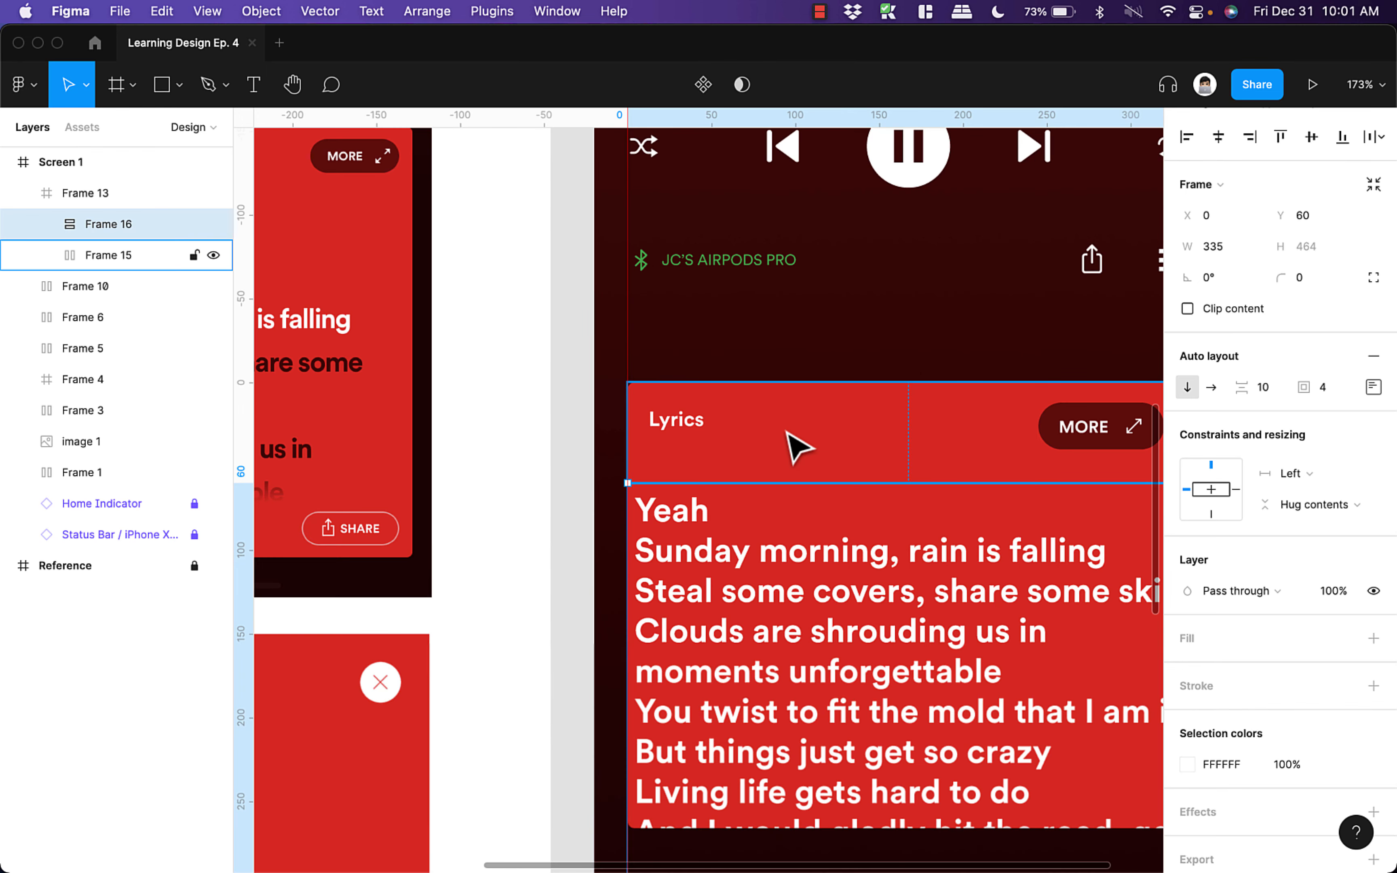
pyautogui.click(741, 561)
pyautogui.click(754, 427)
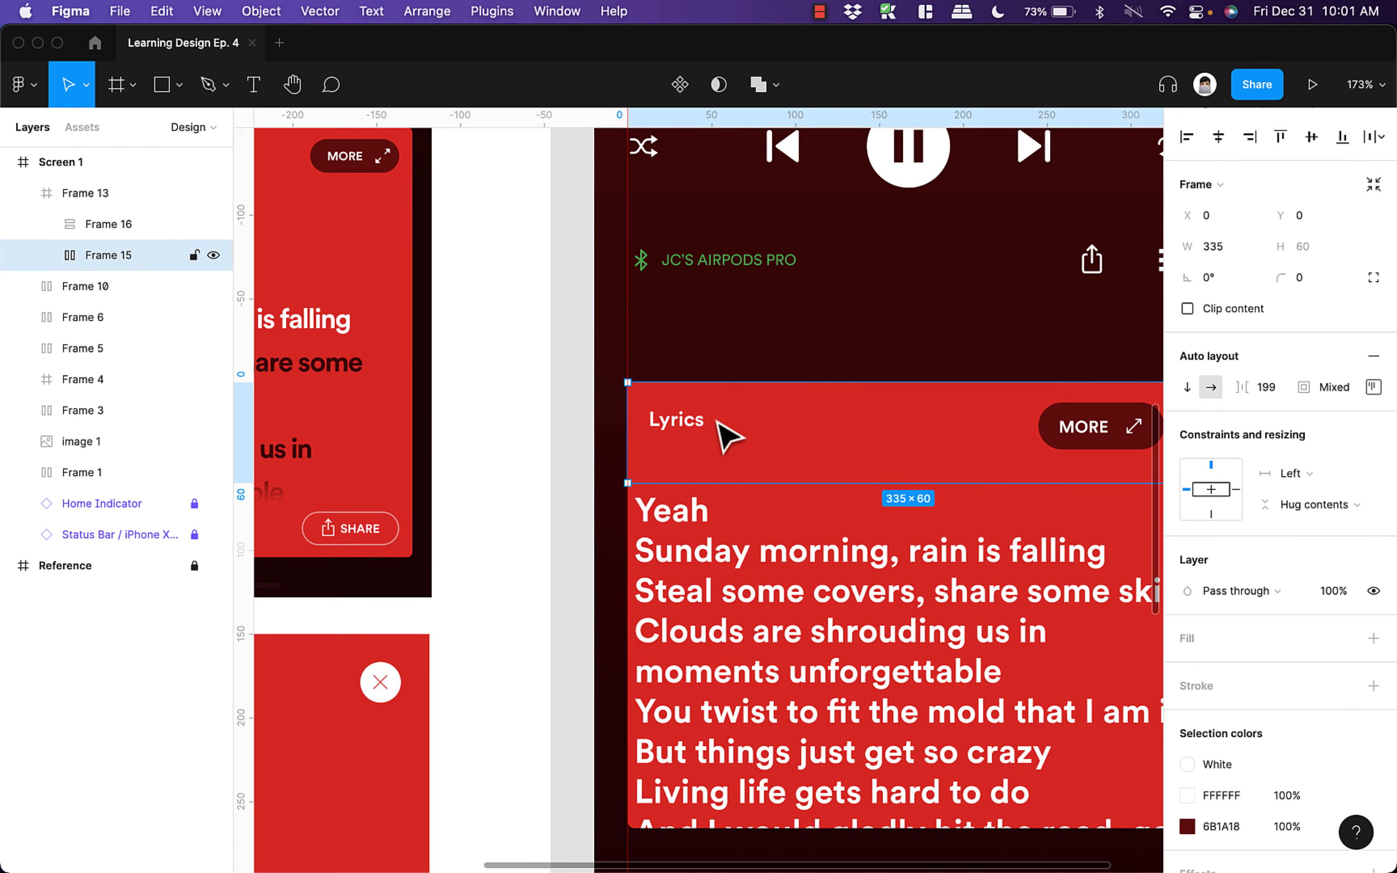
pyautogui.moveTo(715, 562)
pyautogui.mouseDown()
pyautogui.moveTo(717, 574)
pyautogui.moveTo(717, 560)
pyautogui.mouseUp()
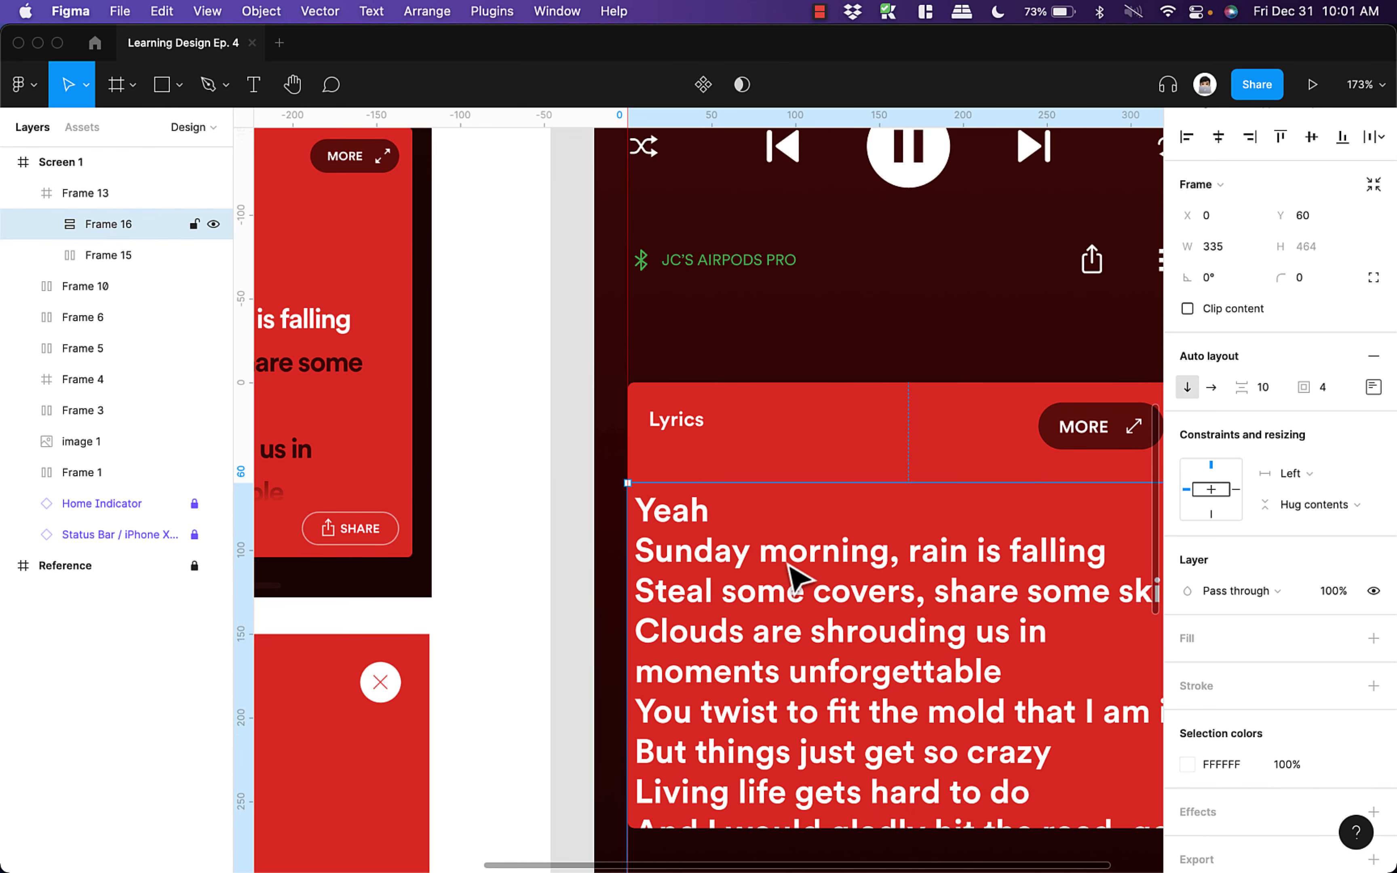
# - Try line heights of 140 and 40 for the lyrics text in the red card
pyautogui.scroll(-5, 791, 562)
pyautogui.scroll(-4, 808, 490)
pyautogui.doubleClick(827, 426)
pyautogui.press('Return')
pyautogui.moveTo(1187, 551); pyautogui.dragTo(1275, 565)
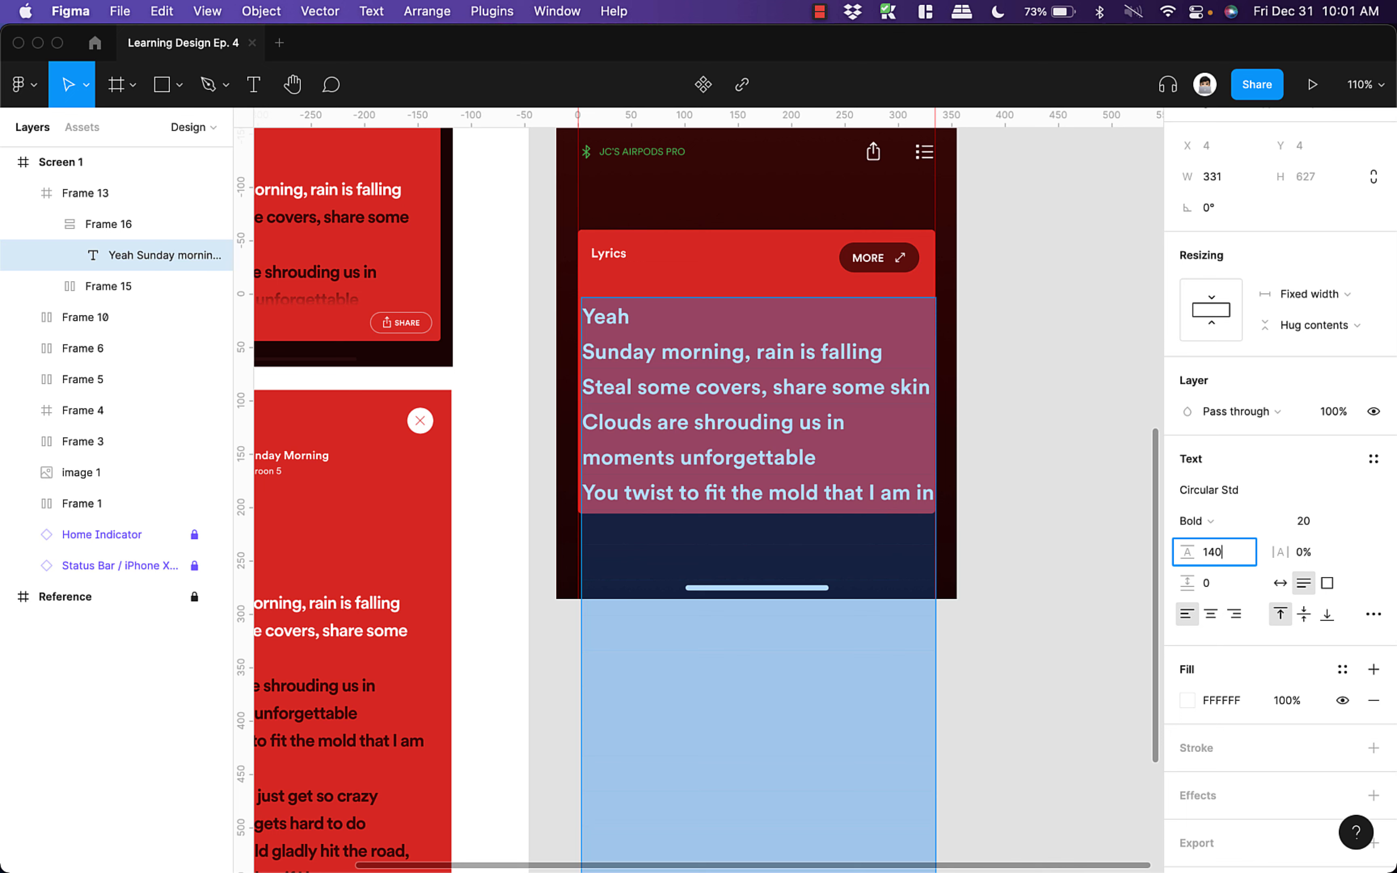
pyautogui.press('Return')
pyautogui.click(1232, 555)
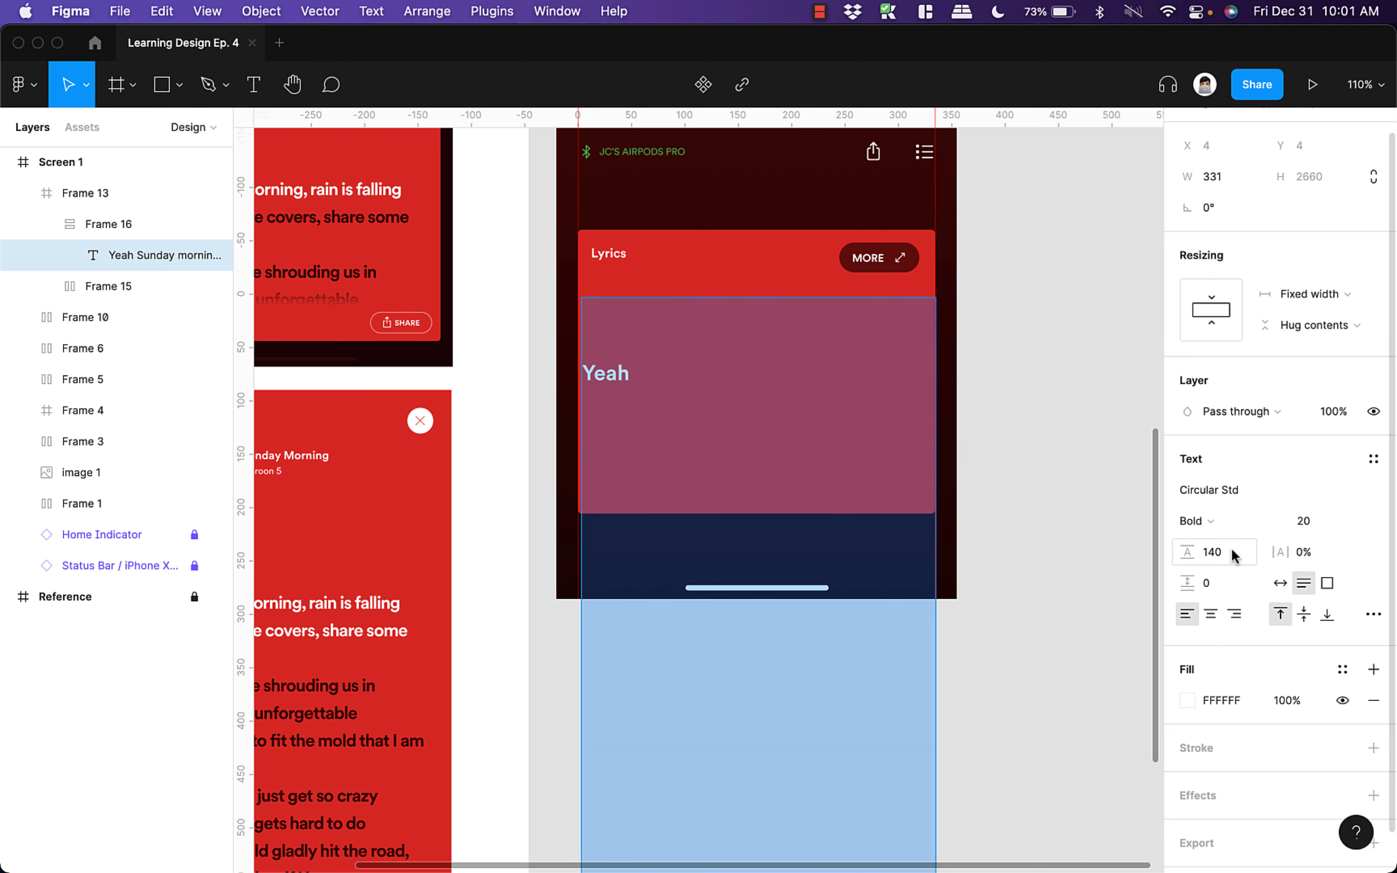
pyautogui.write('100')
pyautogui.press('Return')
pyautogui.click(1232, 556)
pyautogui.write('400')
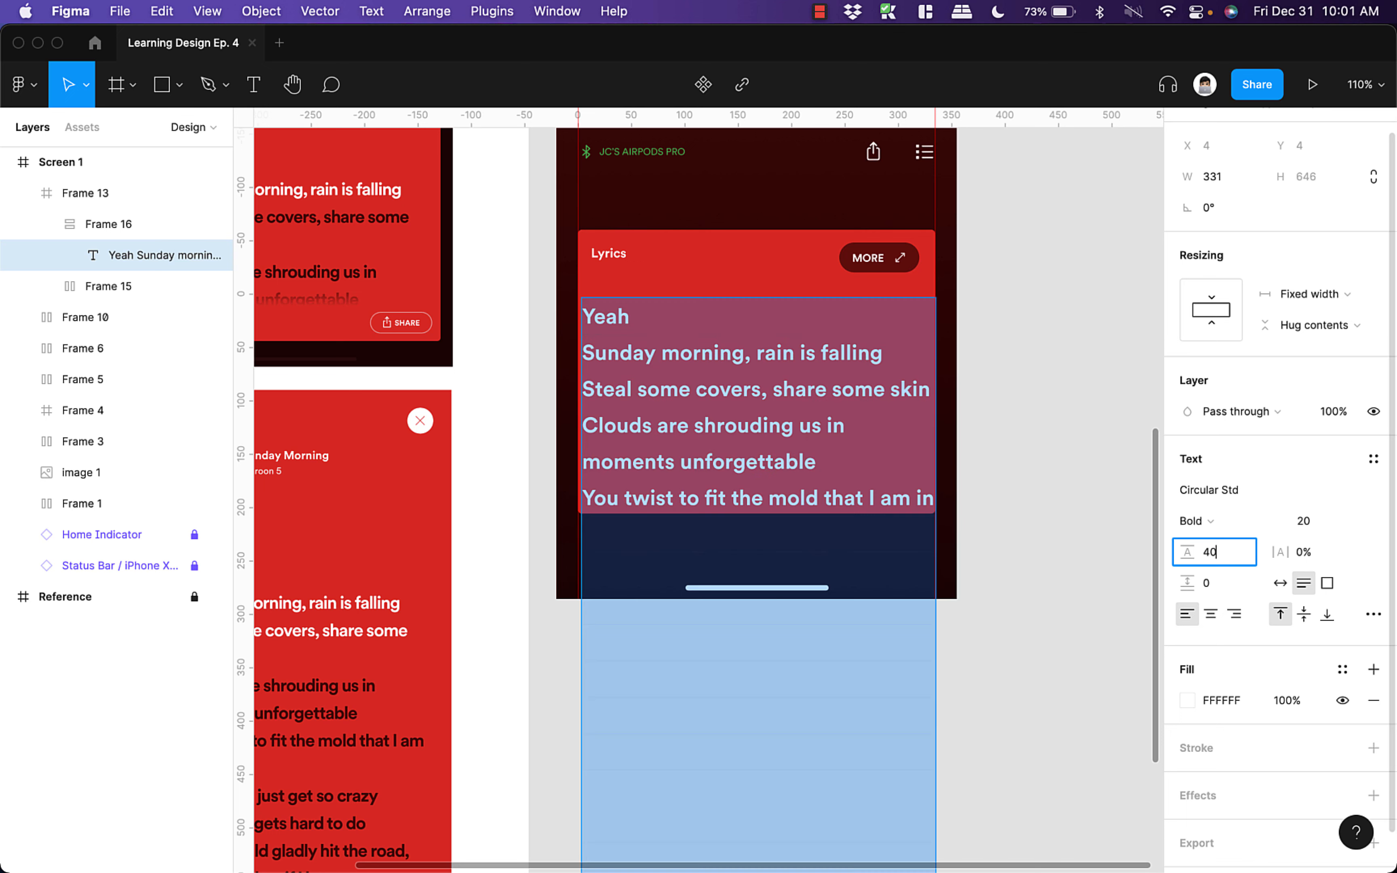
pyautogui.press('Return')
pyautogui.press('Return')
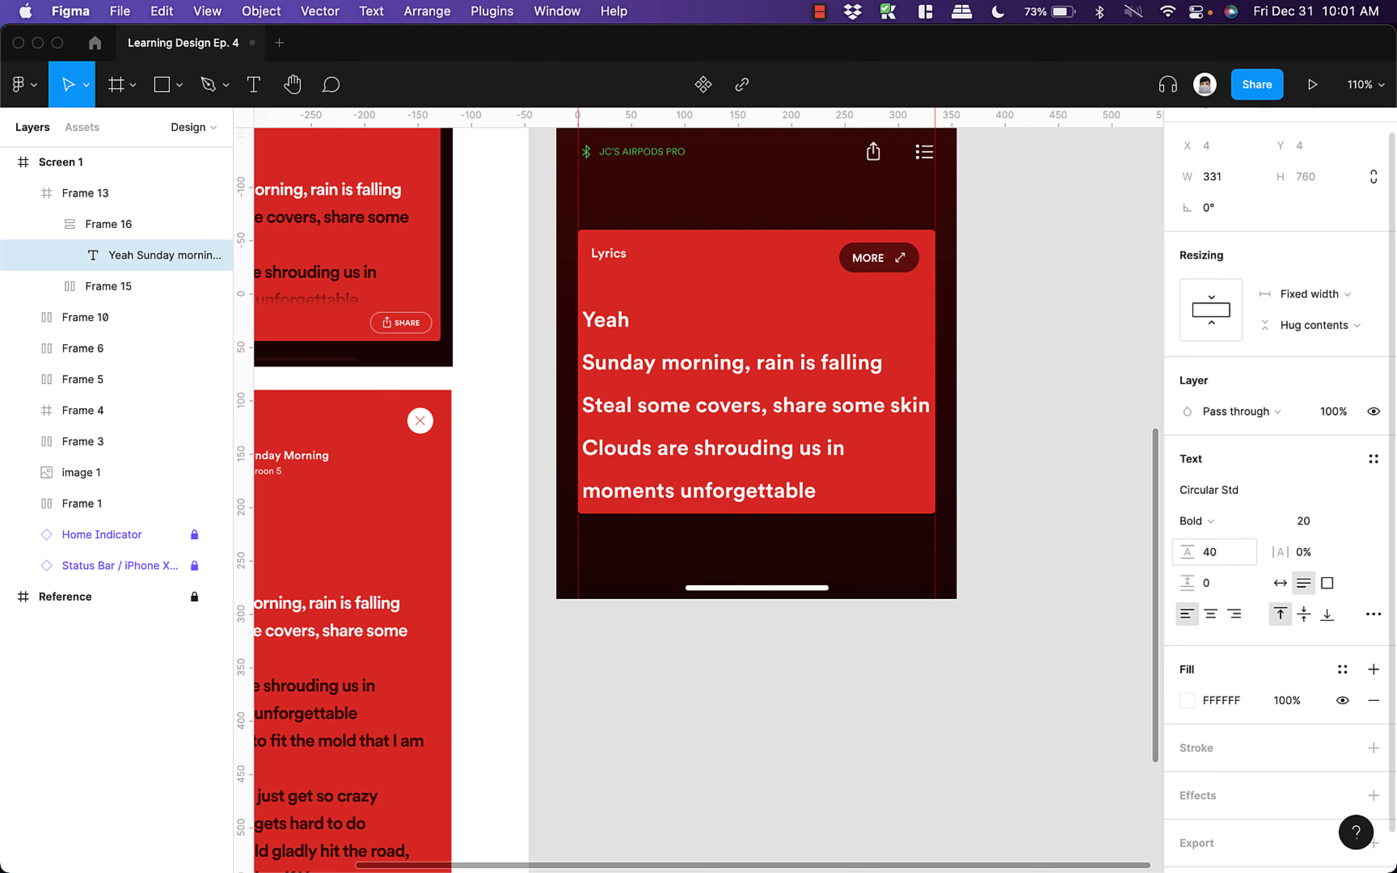
# - Set the line height of the lyrics text to 35
pyautogui.scroll(-2, 620, 294)
pyautogui.click(1241, 553)
pyautogui.write('35')
pyautogui.press('Return')
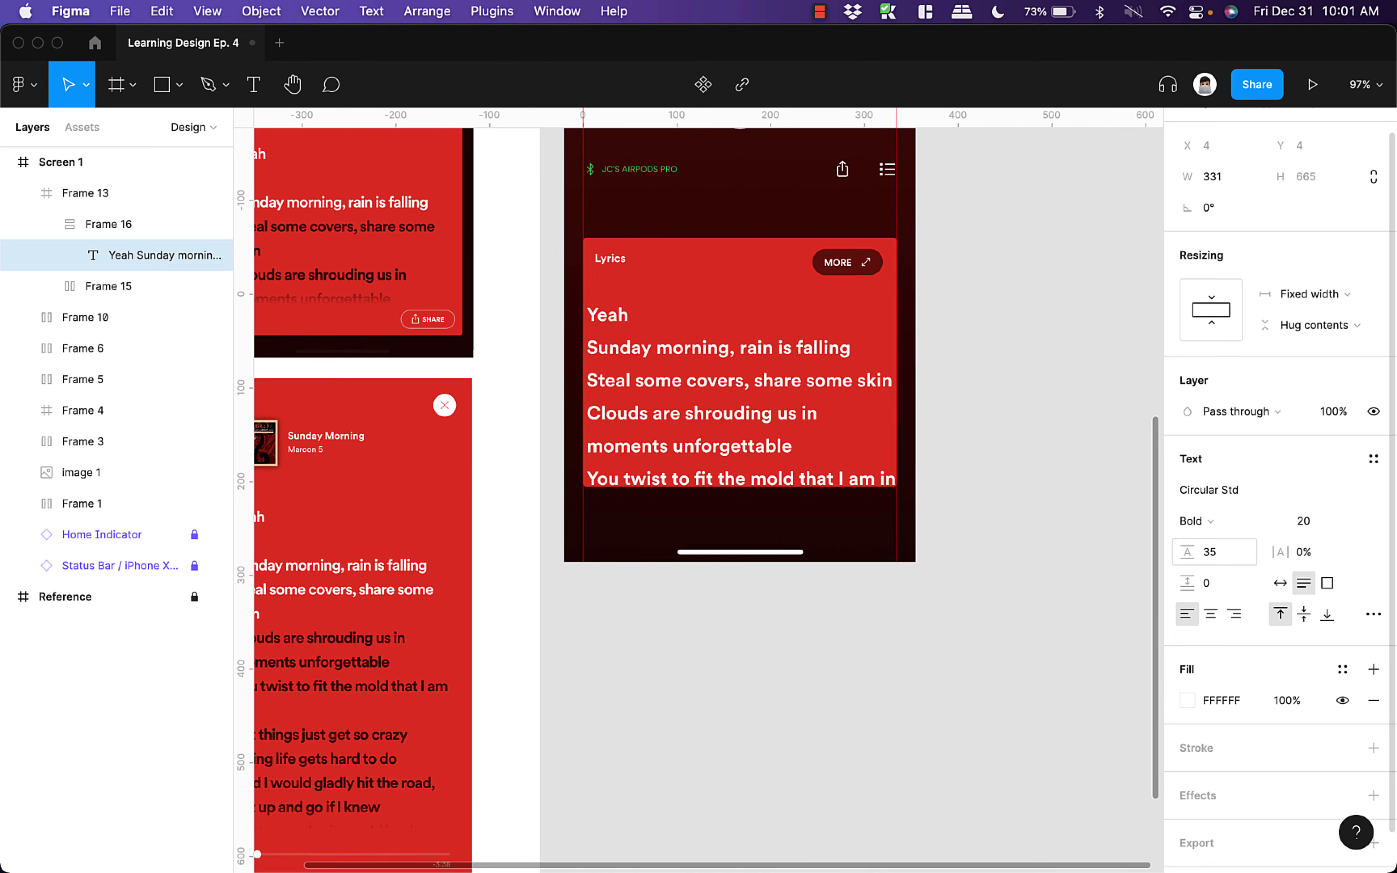
# - Try a letter spacing of 1% for the lyrics text
pyautogui.hscroll(-5, 903, 436)
pyautogui.hscroll(5, 903, 436)
pyautogui.hscroll(-2, 904, 436)
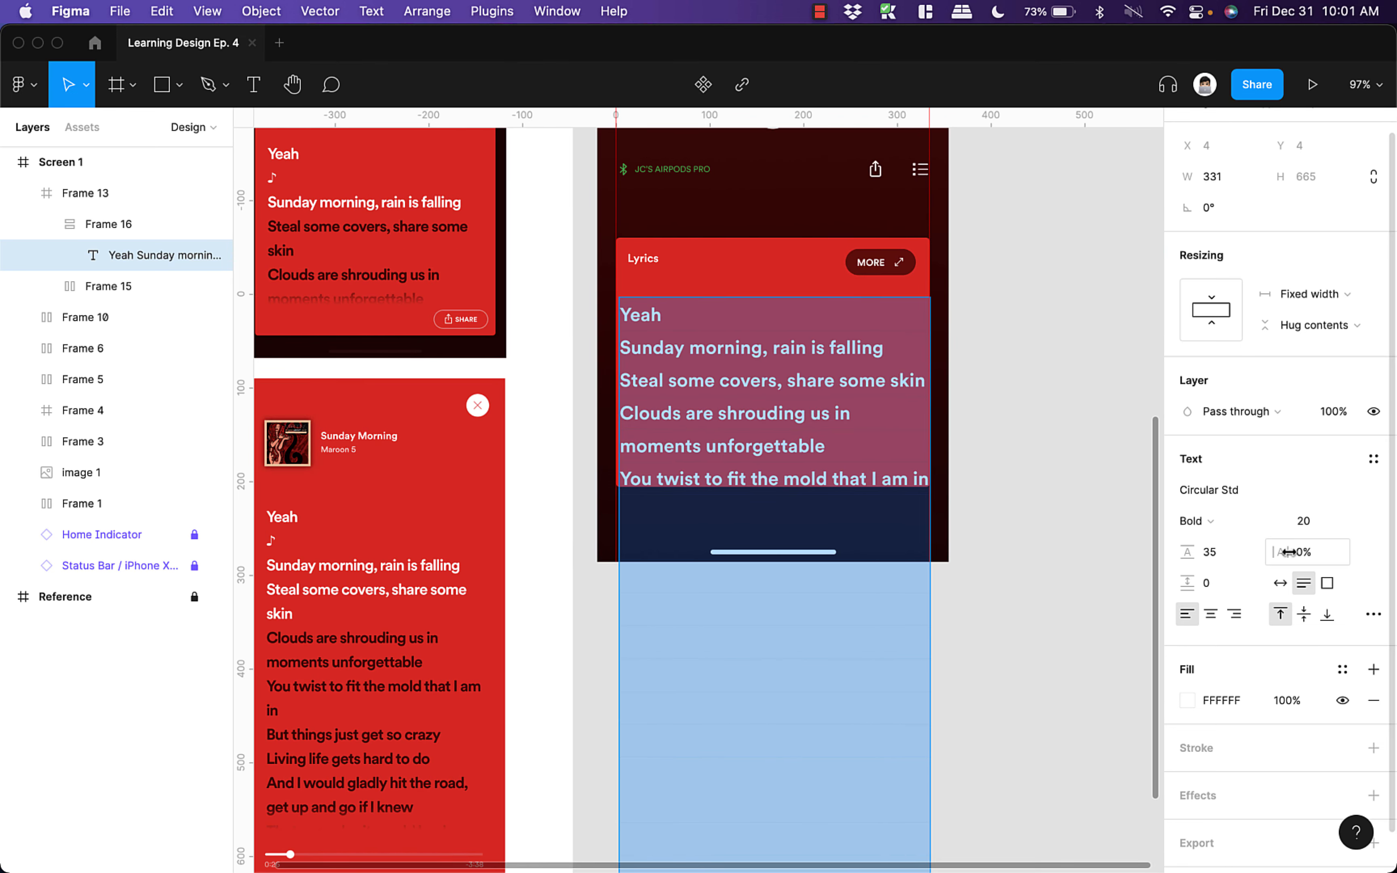
pyautogui.moveTo(1286, 552); pyautogui.dragTo(1297, 552)
pyautogui.scroll(1, 886, 437)
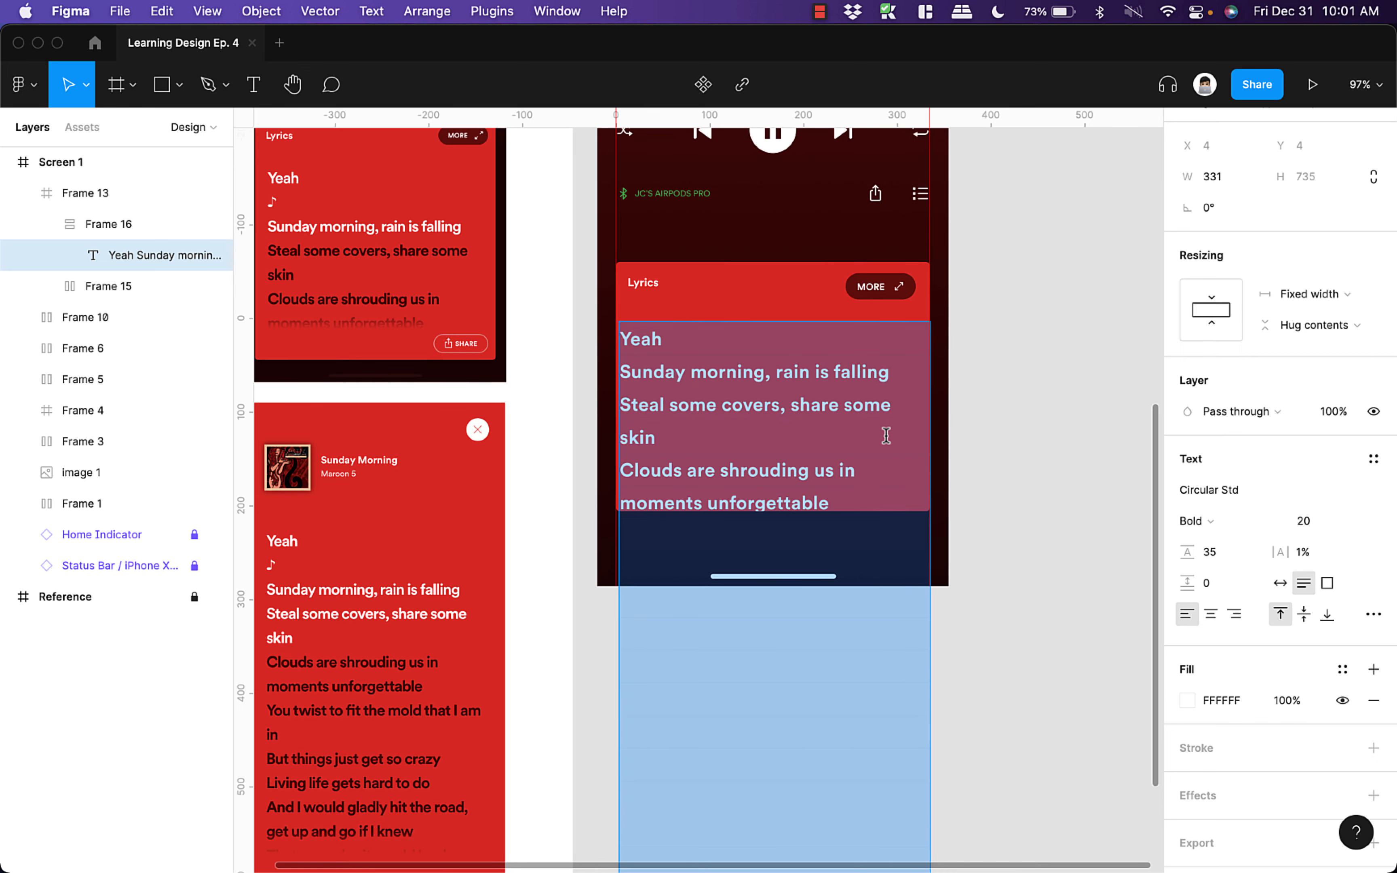
pyautogui.press('Escape')
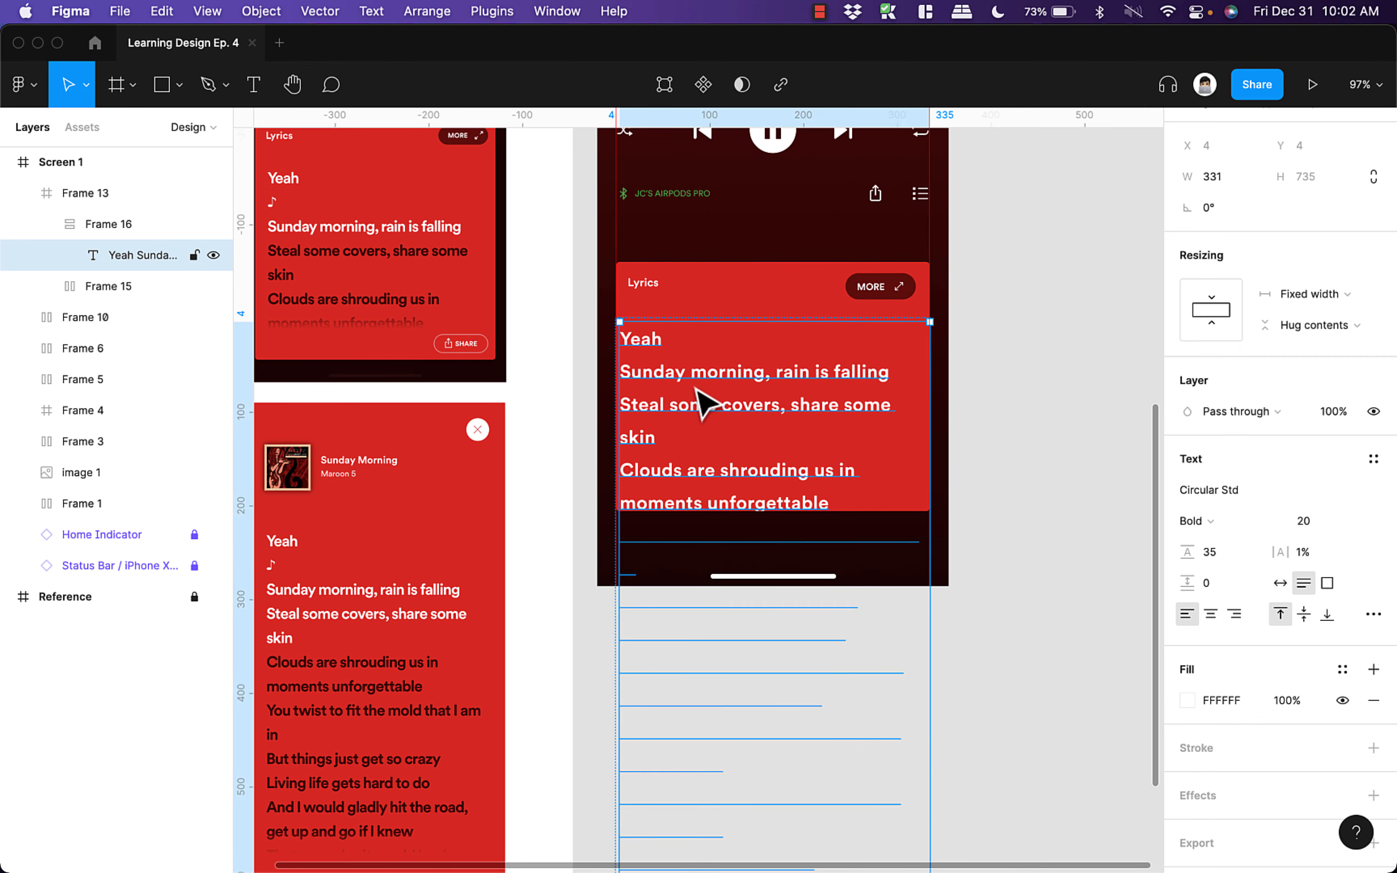
# - Compare the lyrics text's line breaks and spacing with the lyrics card in the reference design
pyautogui.scroll(3, 722, 422)
pyautogui.hscroll(-2, 722, 422)
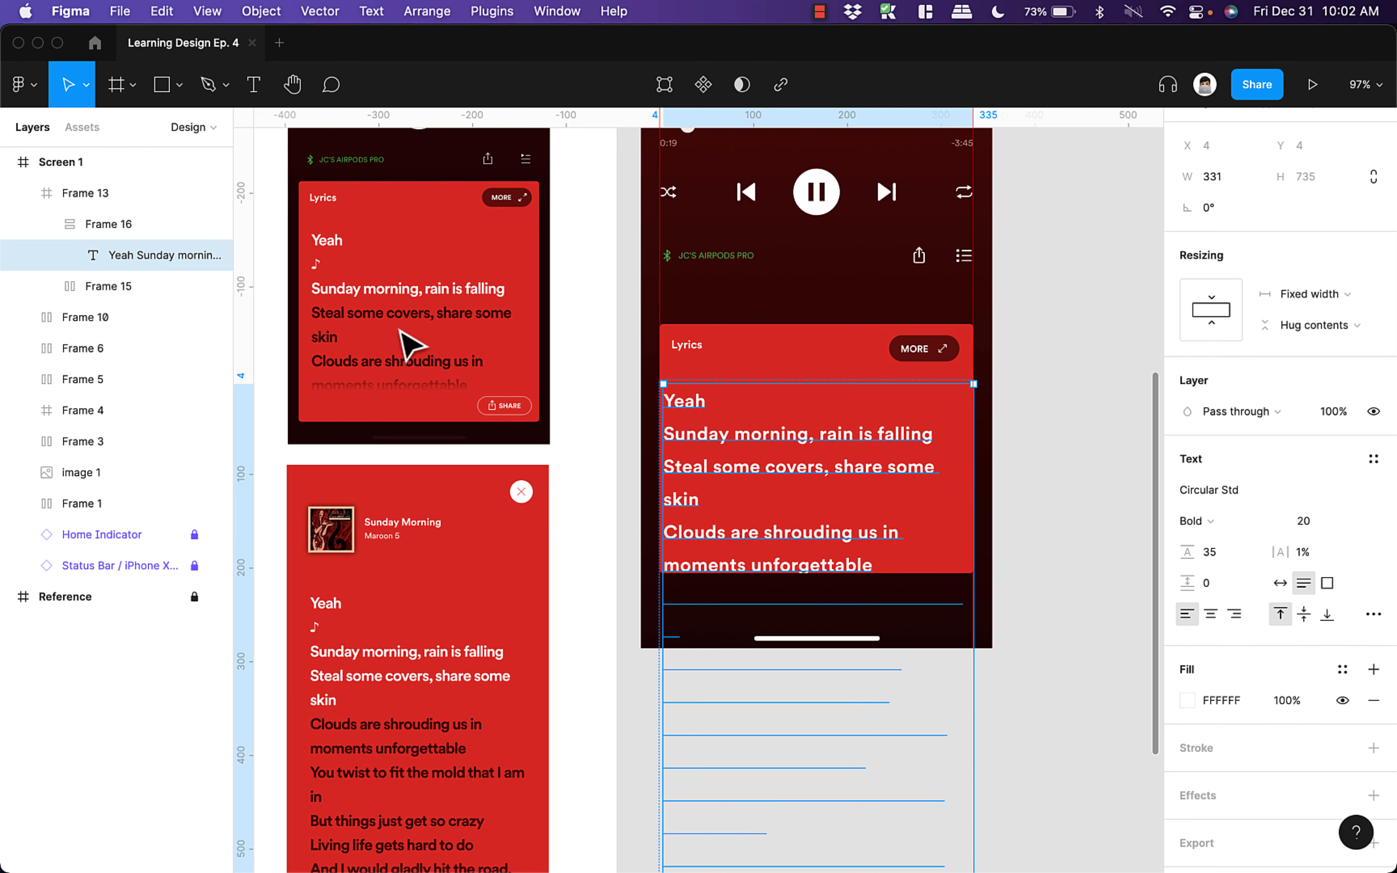
pyautogui.keyDown('ctrl'); pyautogui.scroll(6, 324, 271); pyautogui.keyUp('ctrl')
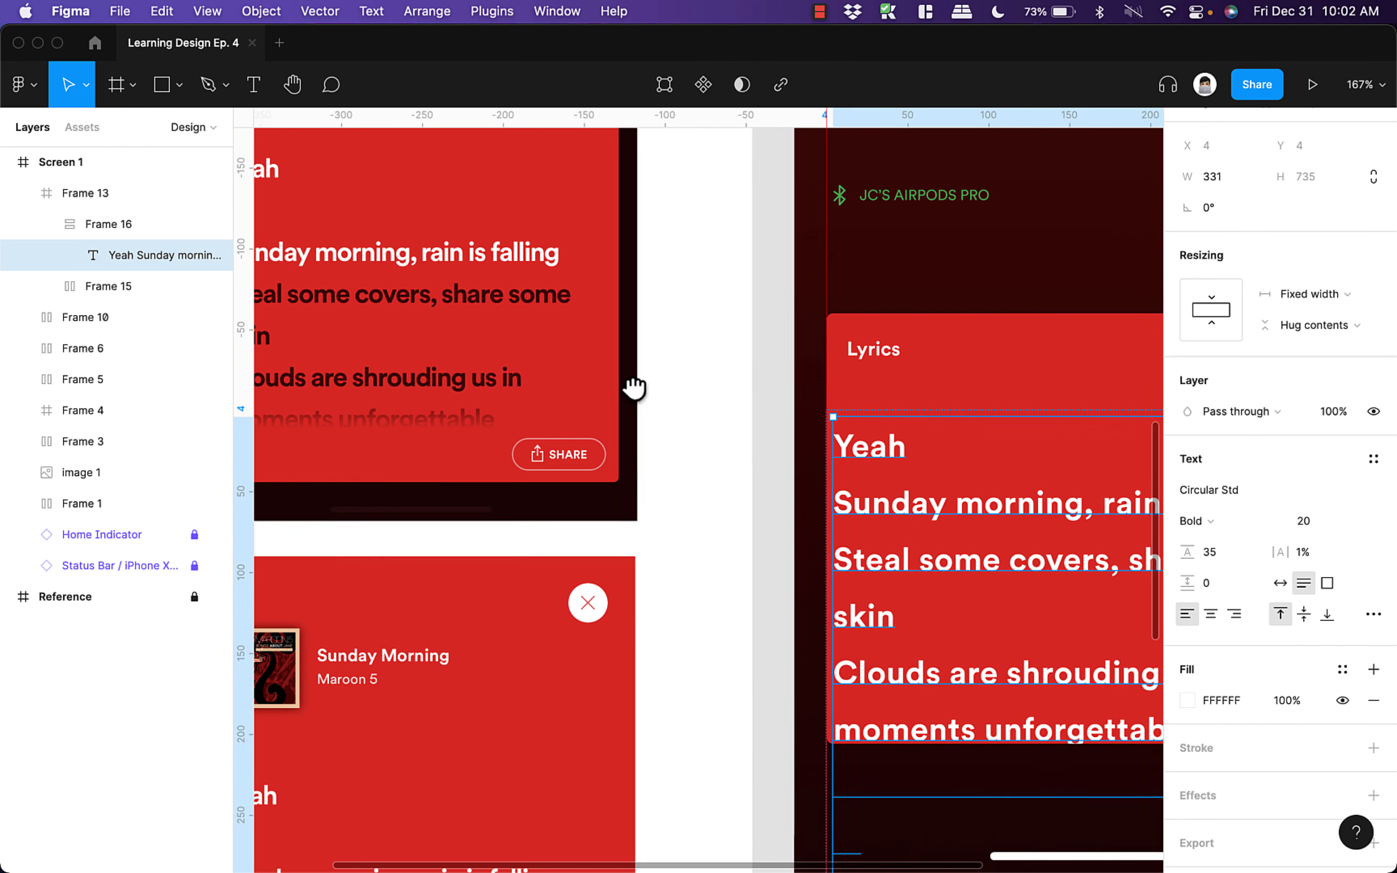
pyautogui.keyDown('ctrl'); pyautogui.scroll(-4, 667, 415); pyautogui.keyUp('ctrl')
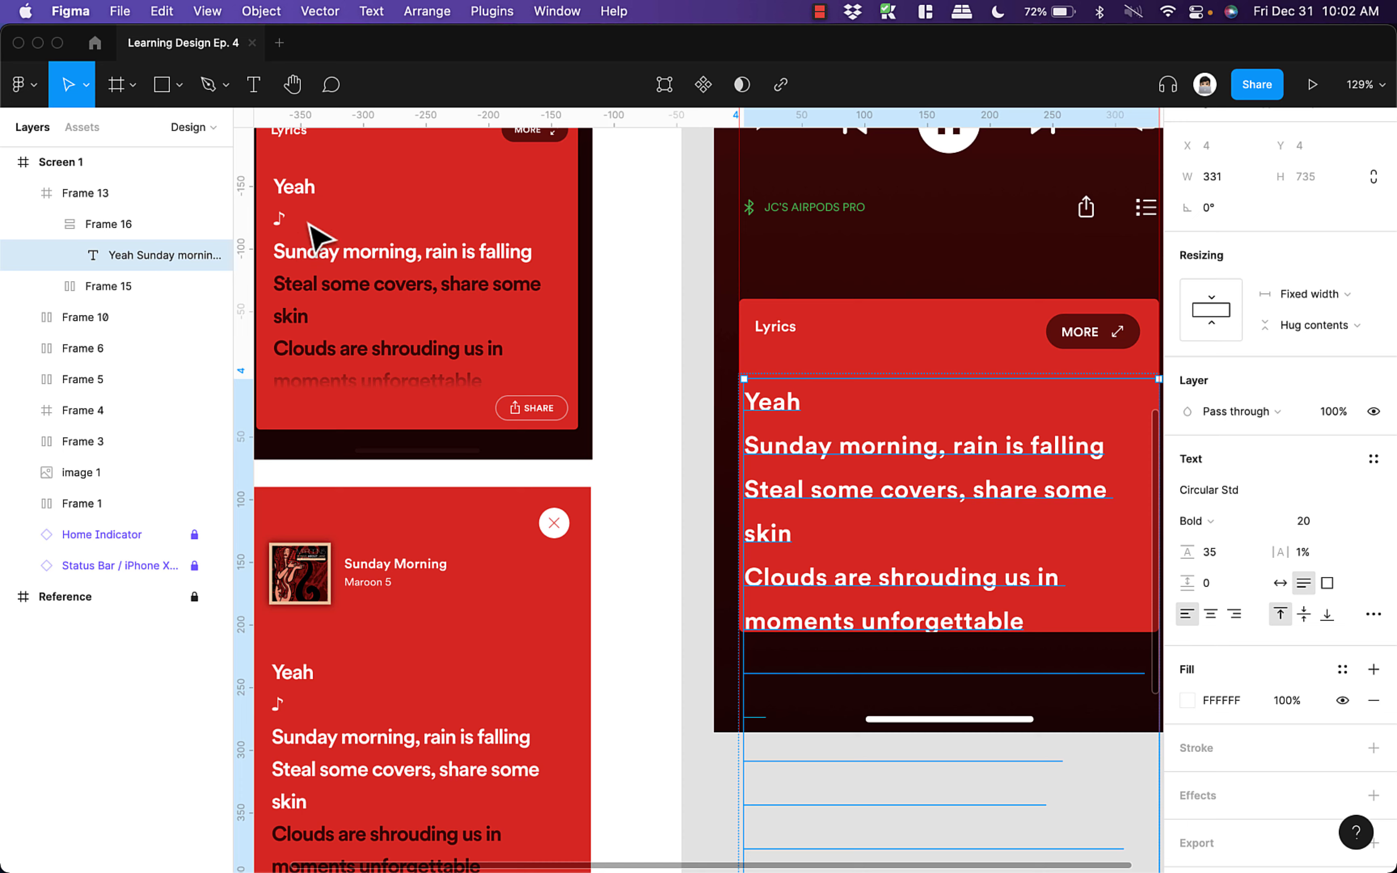
pyautogui.keyDown('ctrl'); pyautogui.scroll(-2, 901, 499); pyautogui.keyUp('ctrl')
pyautogui.scroll(-1, 895, 484)
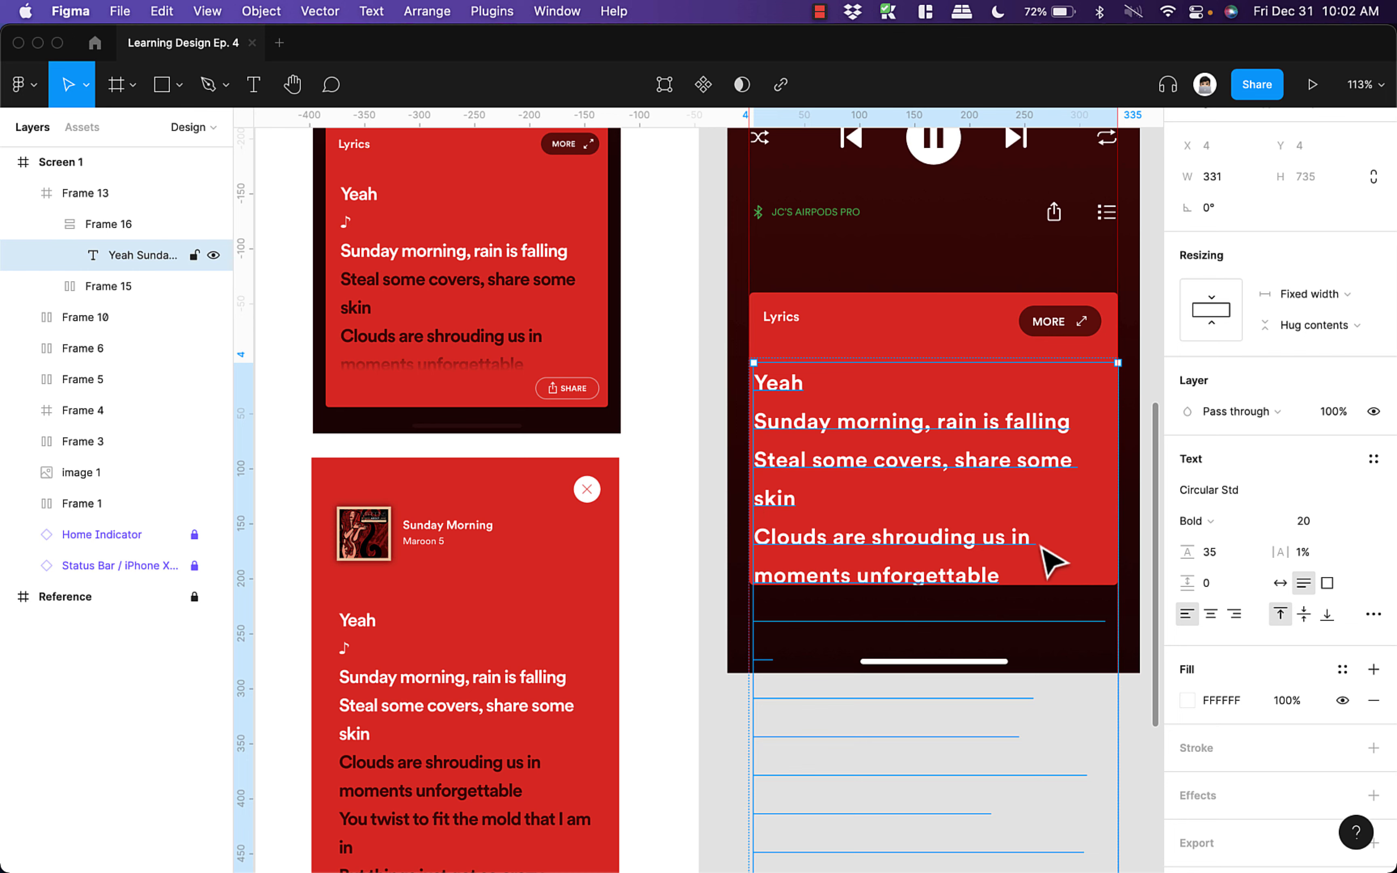
pyautogui.keyDown('ctrl'); pyautogui.scroll(-1, 997, 586); pyautogui.keyUp('ctrl')
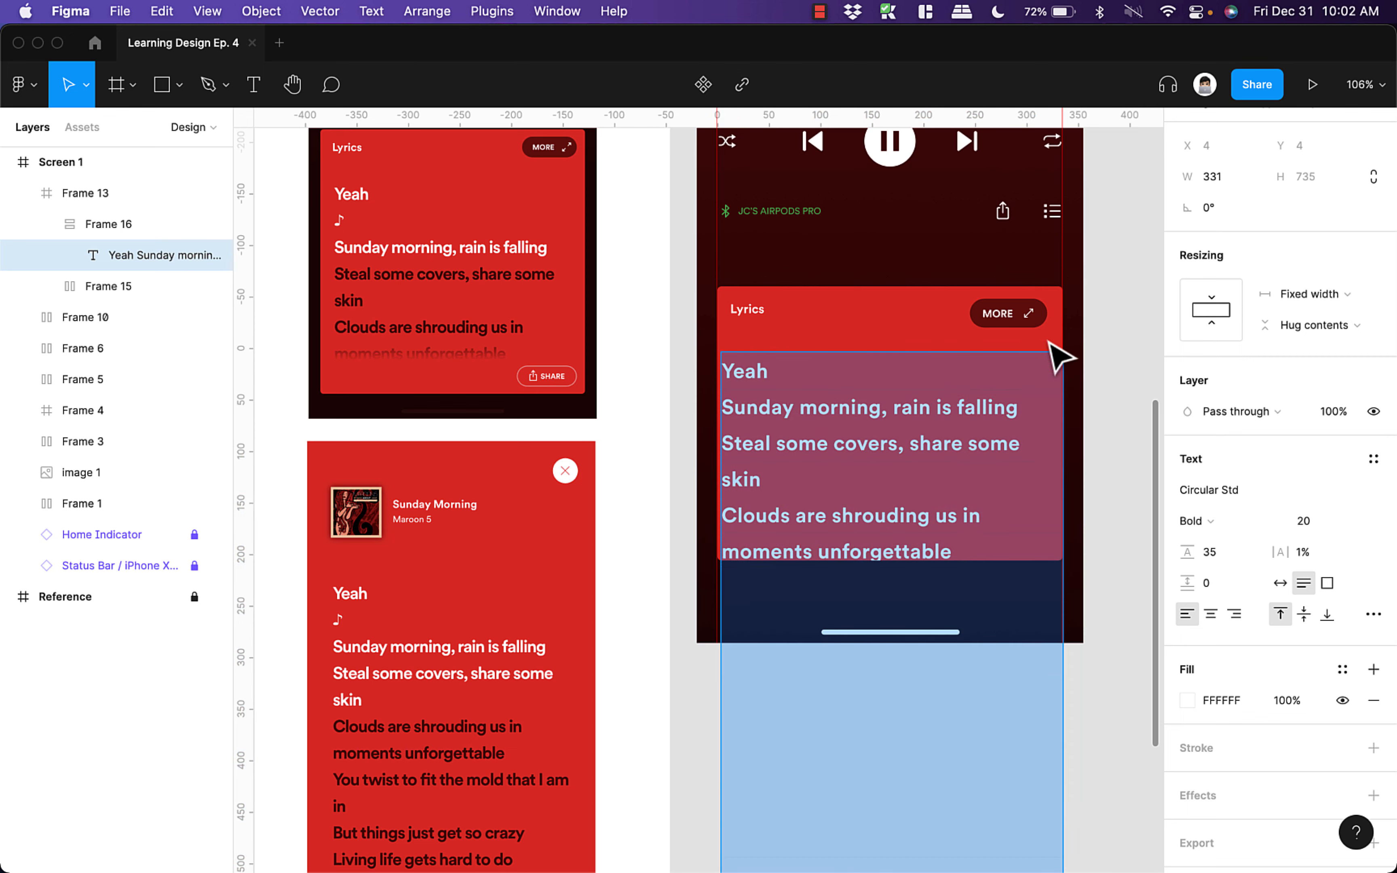
pyautogui.click(1091, 376)
# - Duplicate the MORE button and place the copy just below the red lyrics card, near its right edge
pyautogui.hscroll(2, 1091, 376)
pyautogui.doubleClick(934, 300)
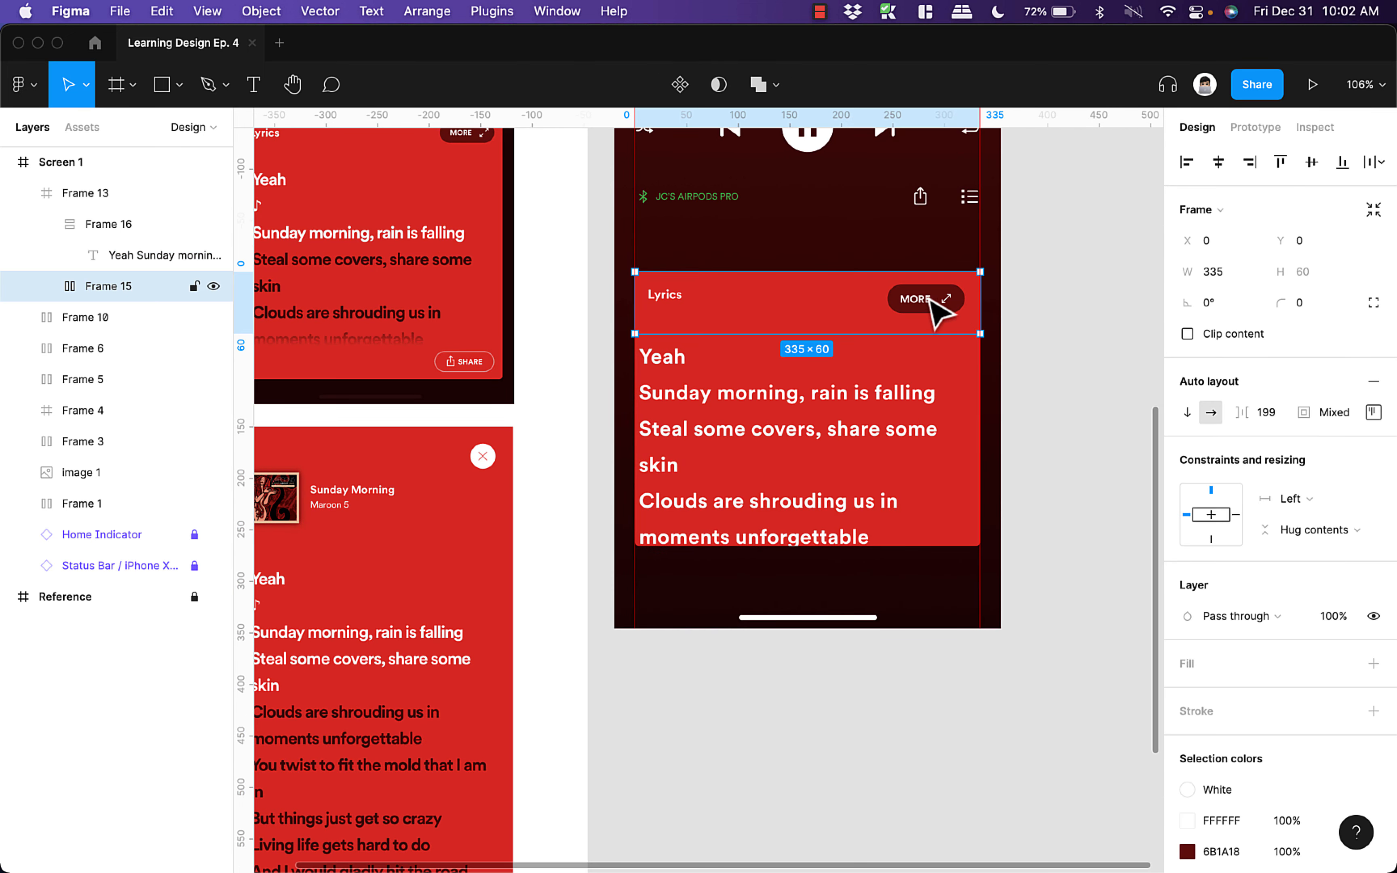
pyautogui.click(932, 306)
pyautogui.press('super+d')
pyautogui.moveTo(938, 301); pyautogui.dragTo(950, 585)
pyautogui.click(1056, 583)
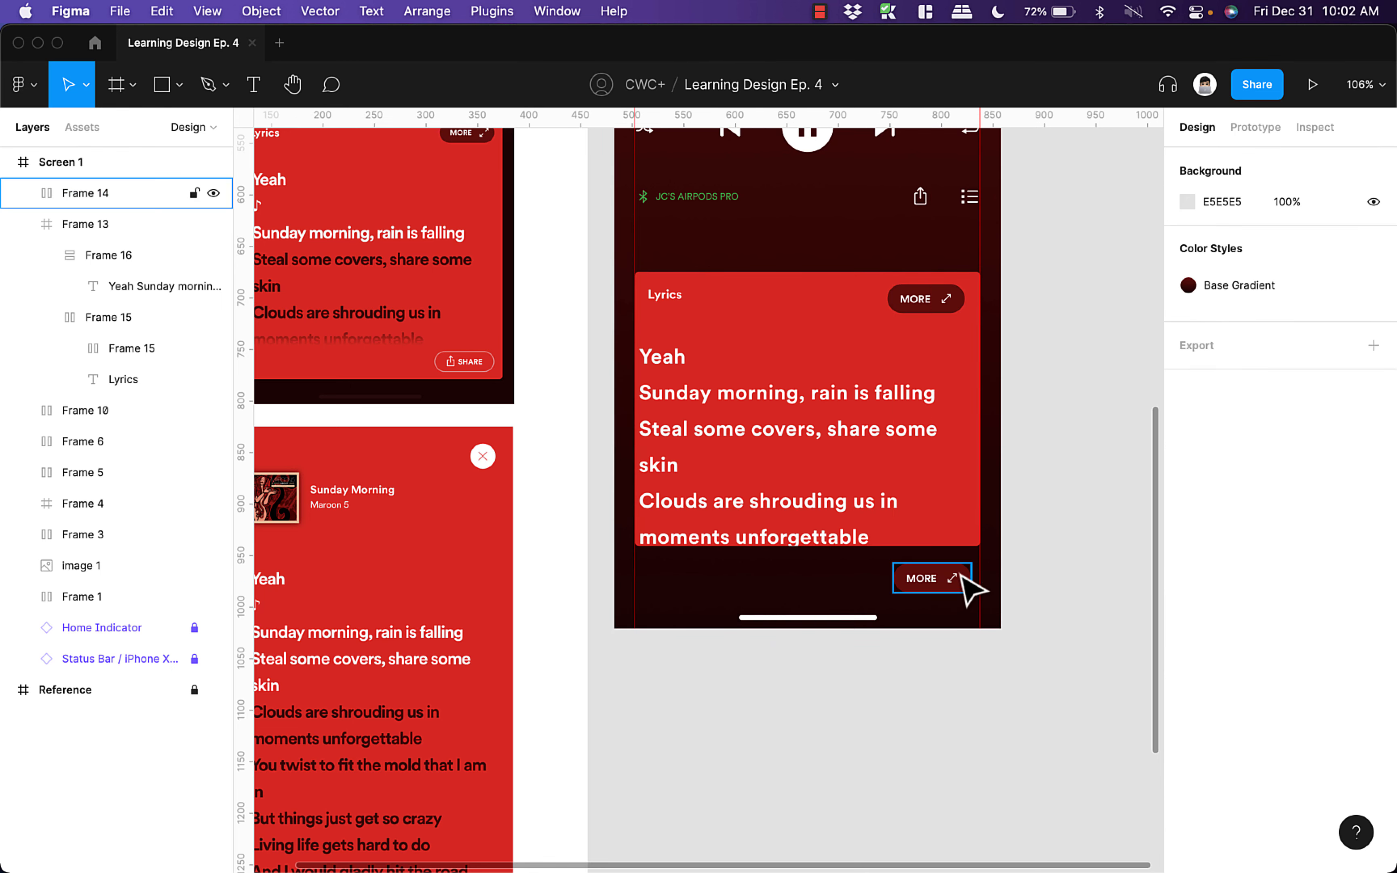
# - Change the label of the duplicated button to SHARE
pyautogui.doubleClick(922, 578)
pyautogui.write('SHA')
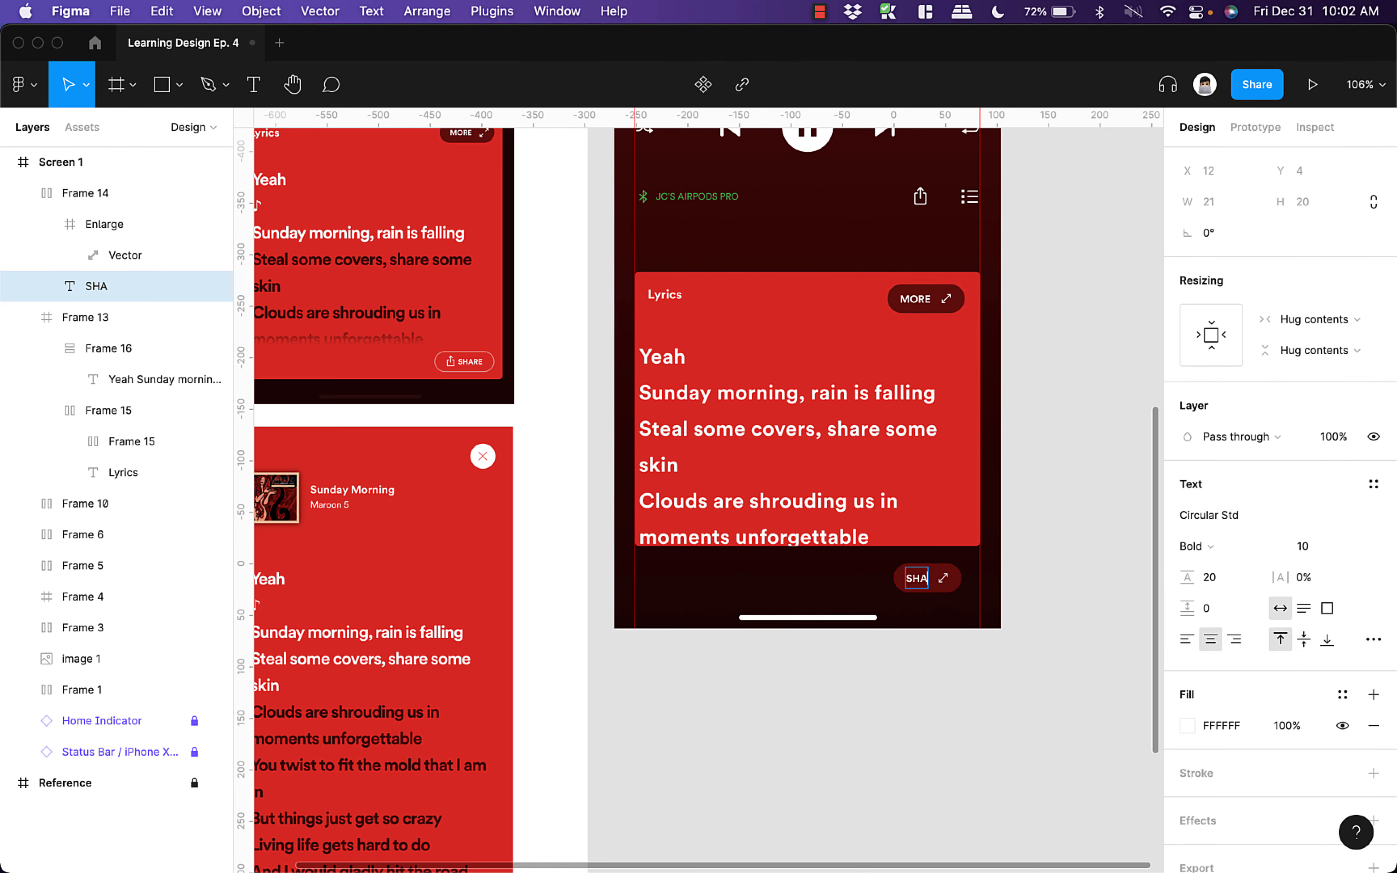
pyautogui.click(1005, 548)
# - Duplicate the share icon from the AirPods row and insert the copy before the SHARE label in the new button
pyautogui.scroll(3, 945, 542)
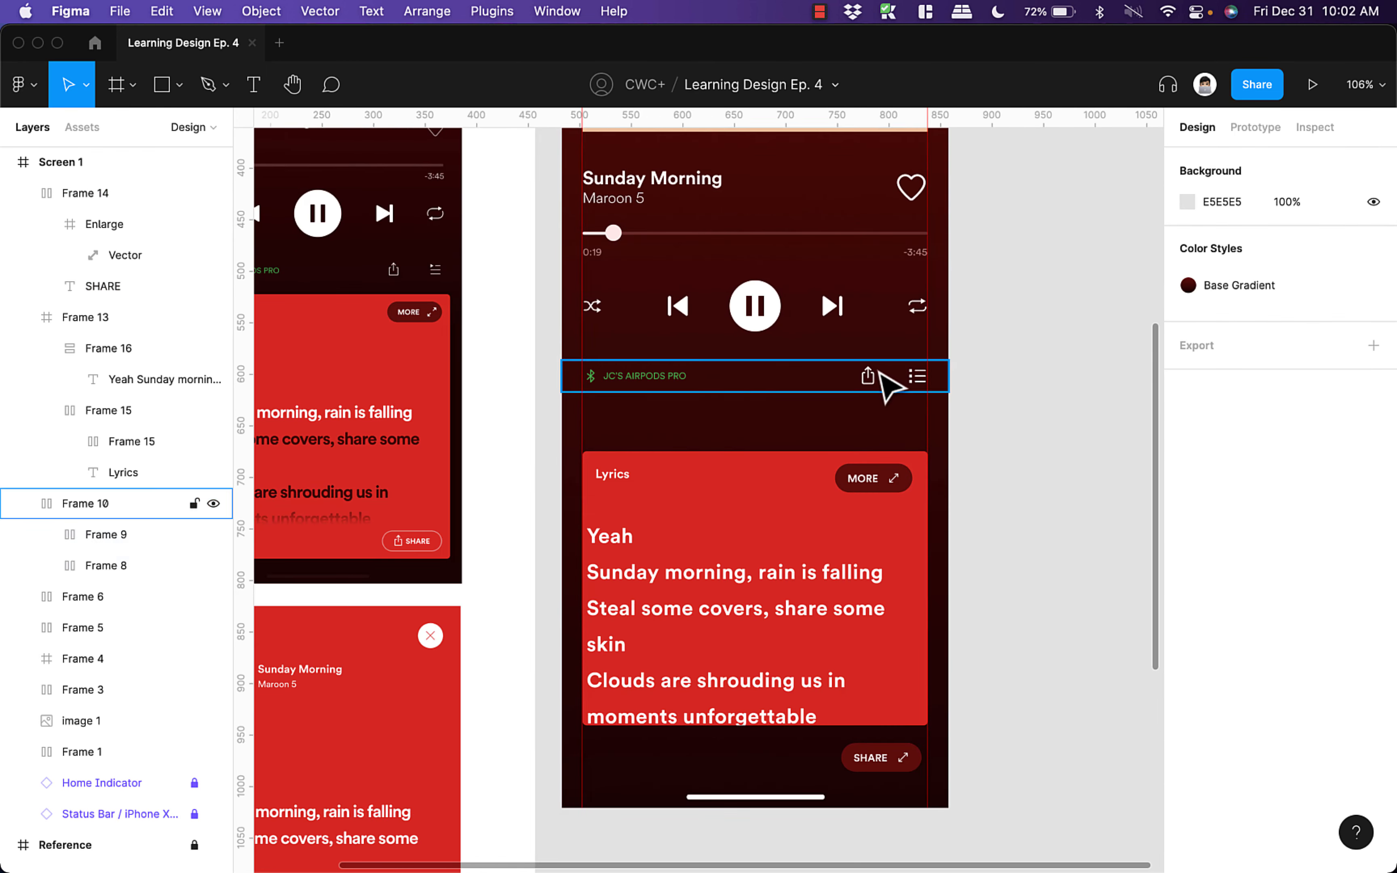
pyautogui.doubleClick(874, 374)
pyautogui.click(873, 374)
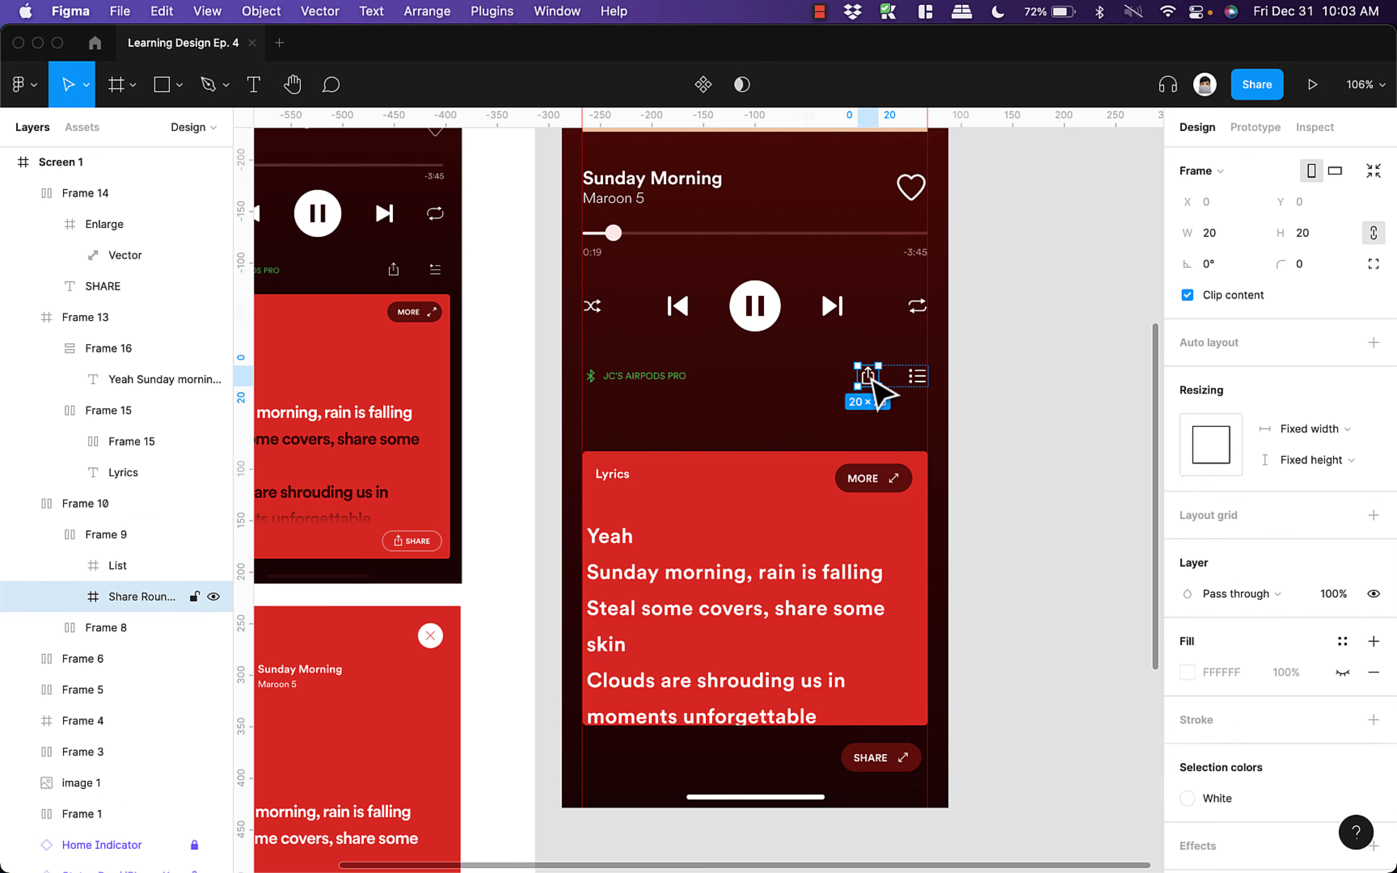
pyautogui.press('super+d')
pyautogui.moveTo(877, 396); pyautogui.dragTo(1047, 488)
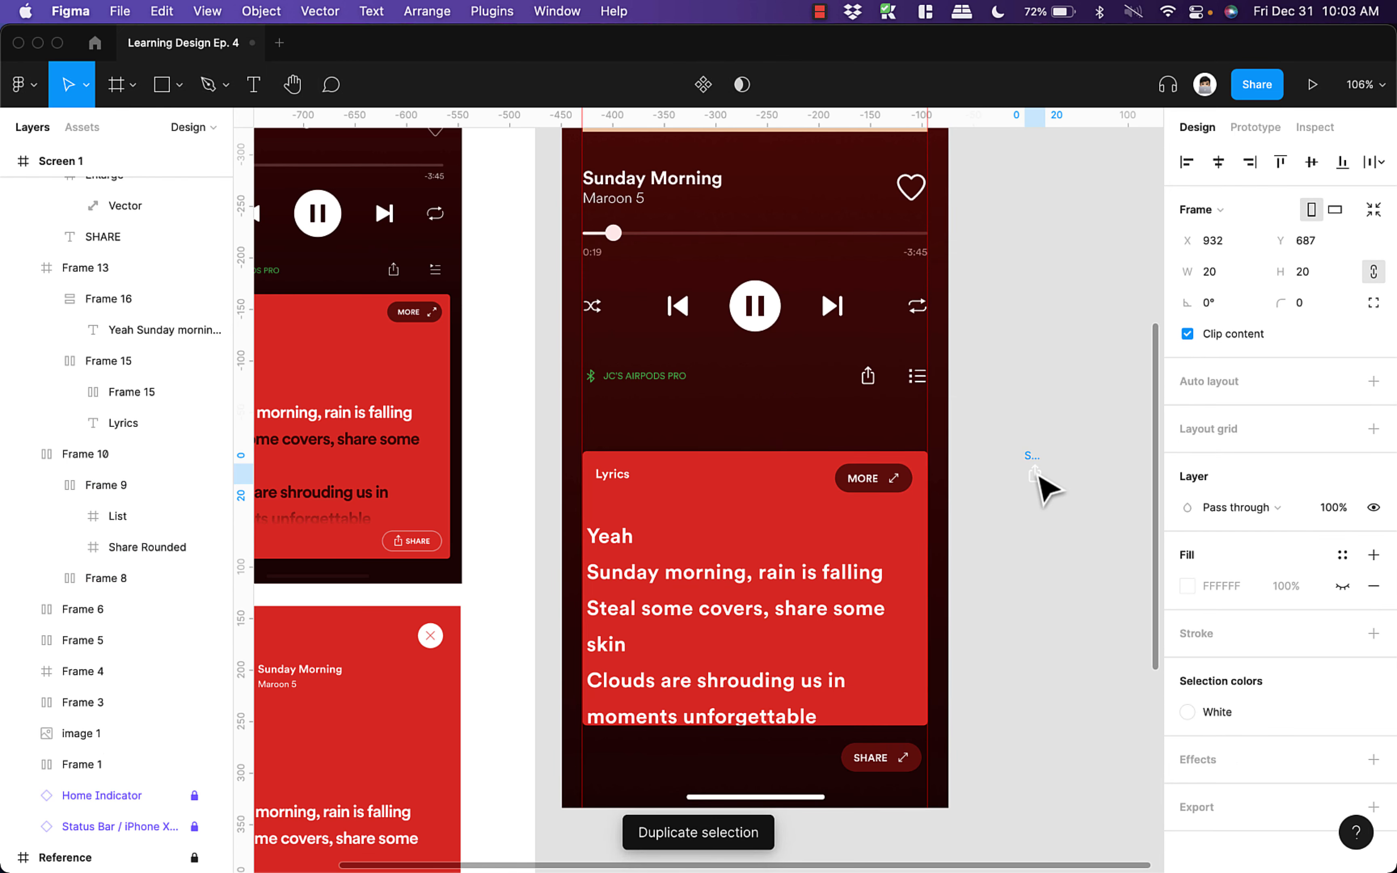
pyautogui.scroll(-4, 1046, 488)
pyautogui.hscroll(2, 1046, 488)
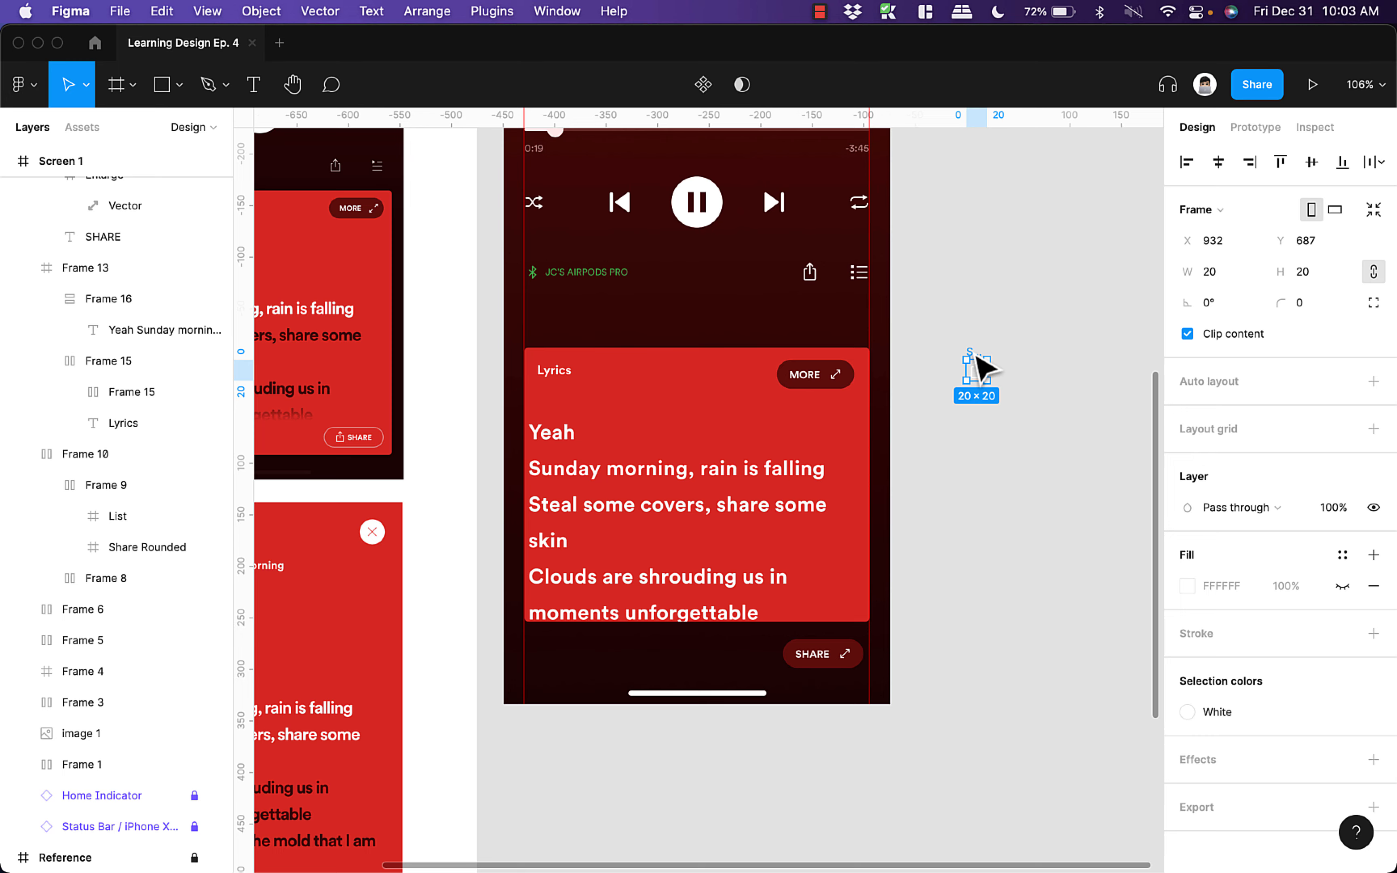
pyautogui.moveTo(977, 357); pyautogui.dragTo(792, 664)
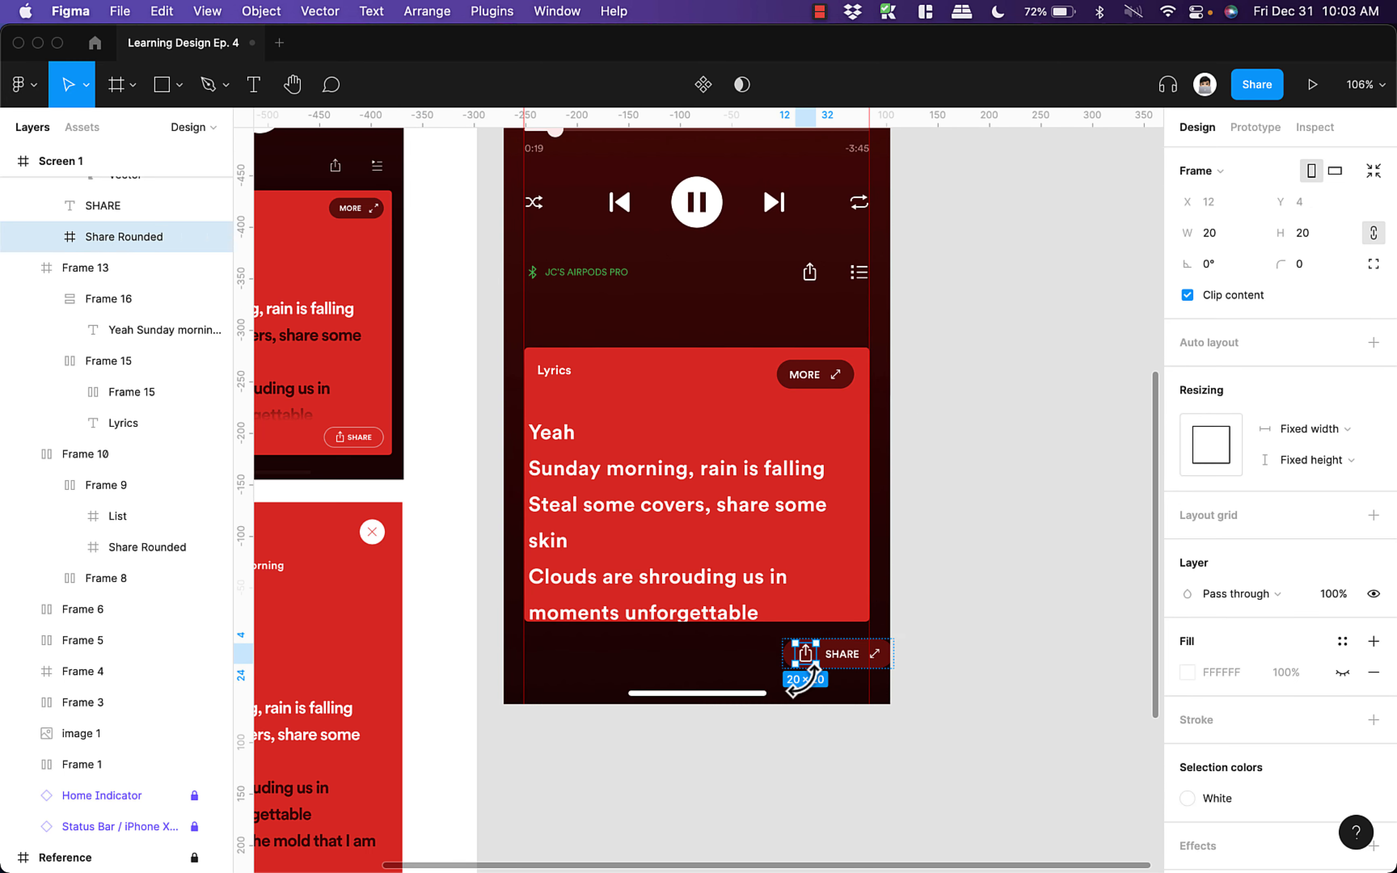
# - Delete the enlarge icon from the SHARE button
pyautogui.scroll(2, 838, 664)
pyautogui.click(884, 652)
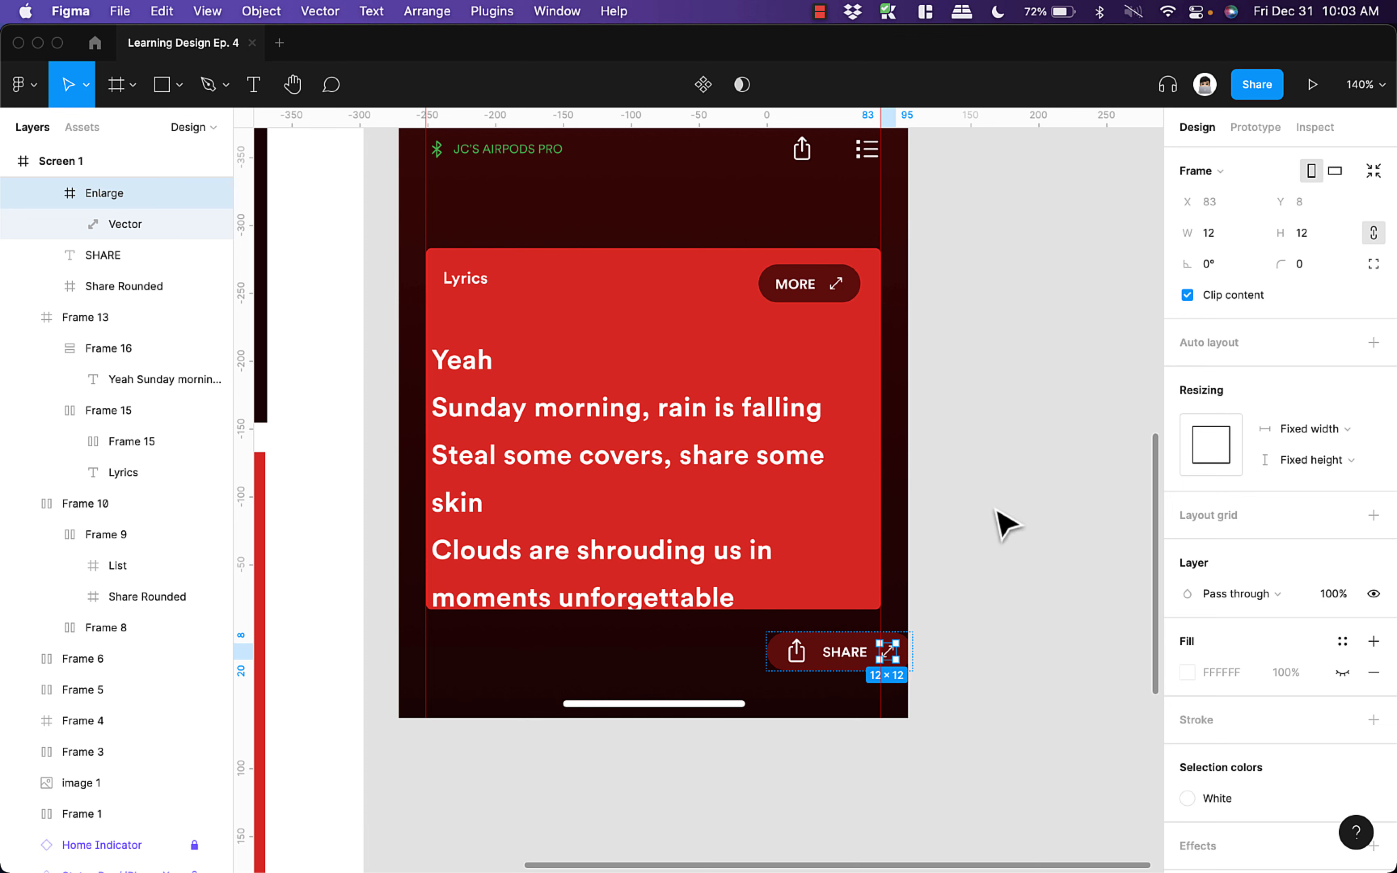
pyautogui.press('Delete')
# - Resize the share icon inside the SHARE button to 16 by 16
pyautogui.click(797, 651)
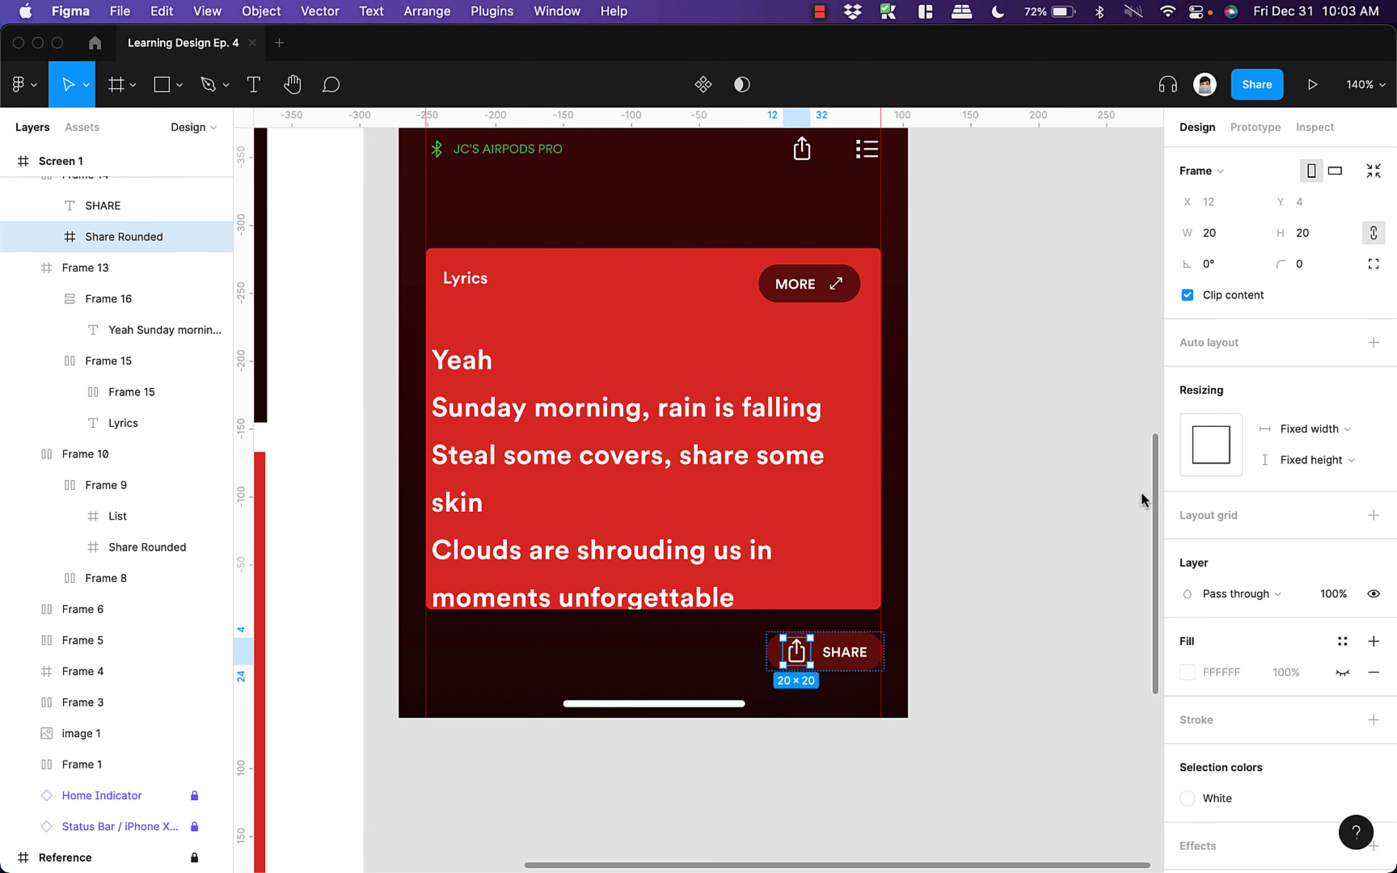
pyautogui.write('16')
pyautogui.press('Return')
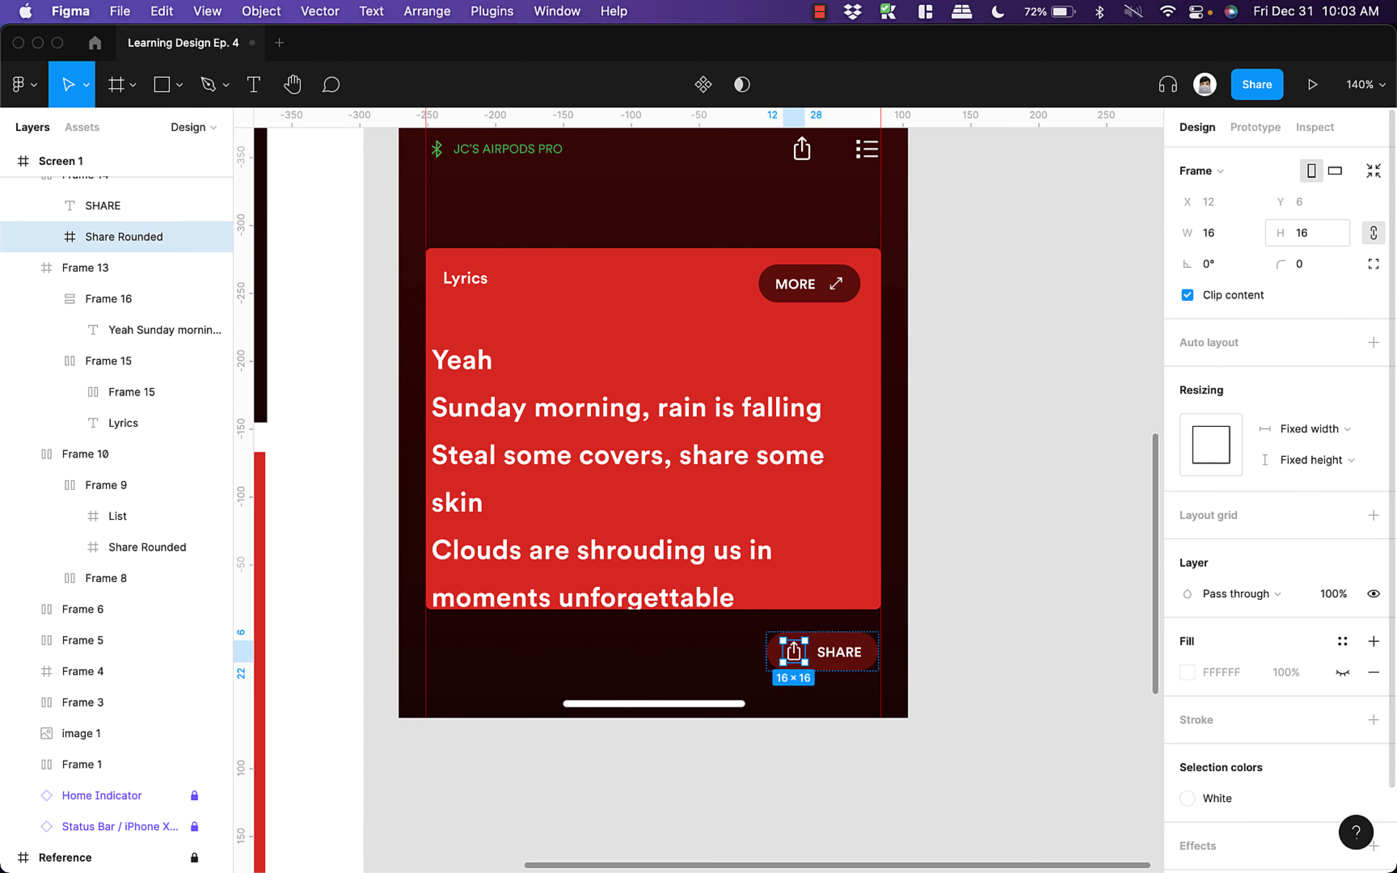
pyautogui.press('Return')
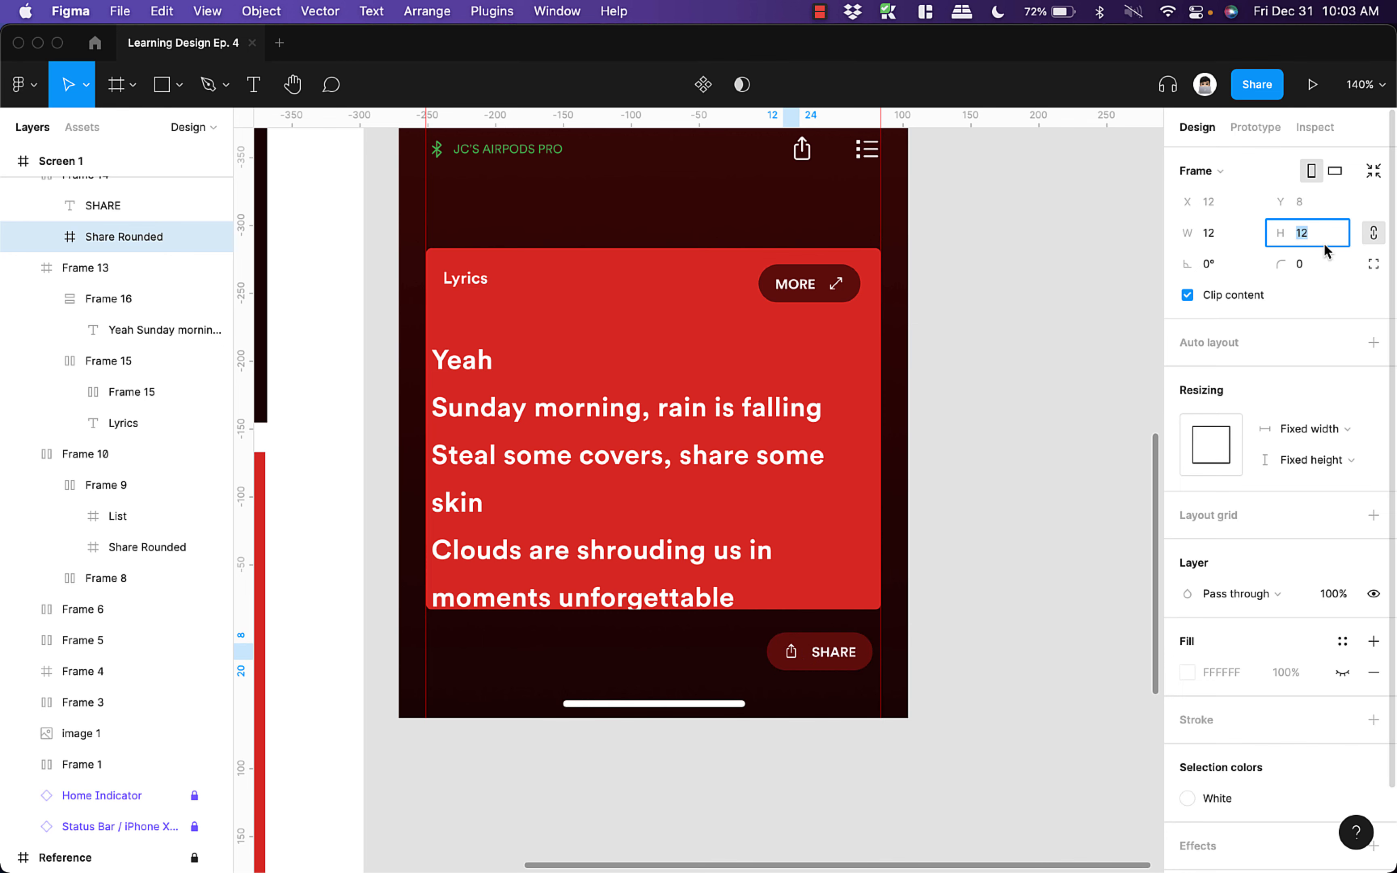
pyautogui.click(967, 483)
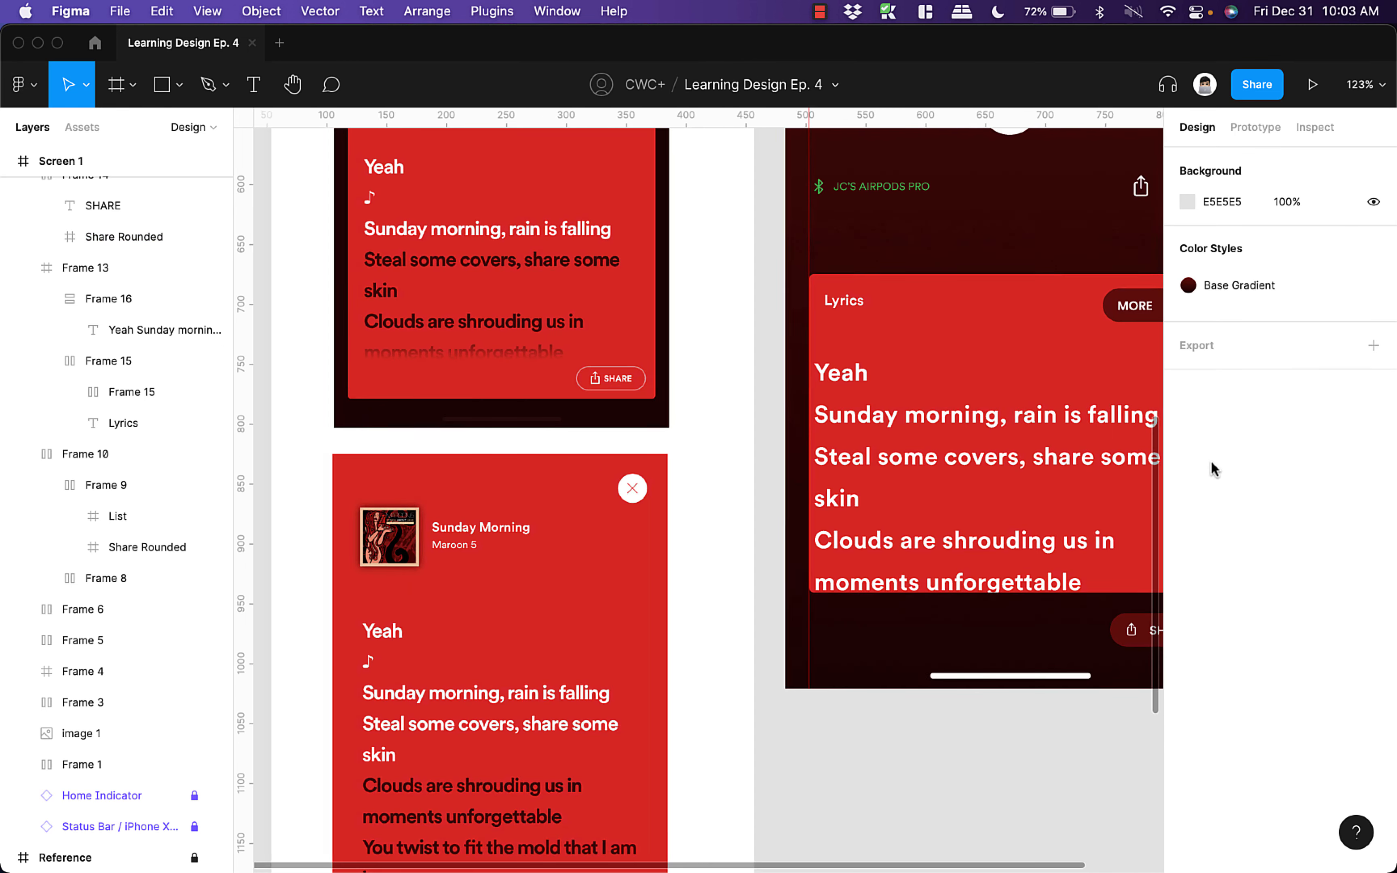
pyautogui.press('Return')
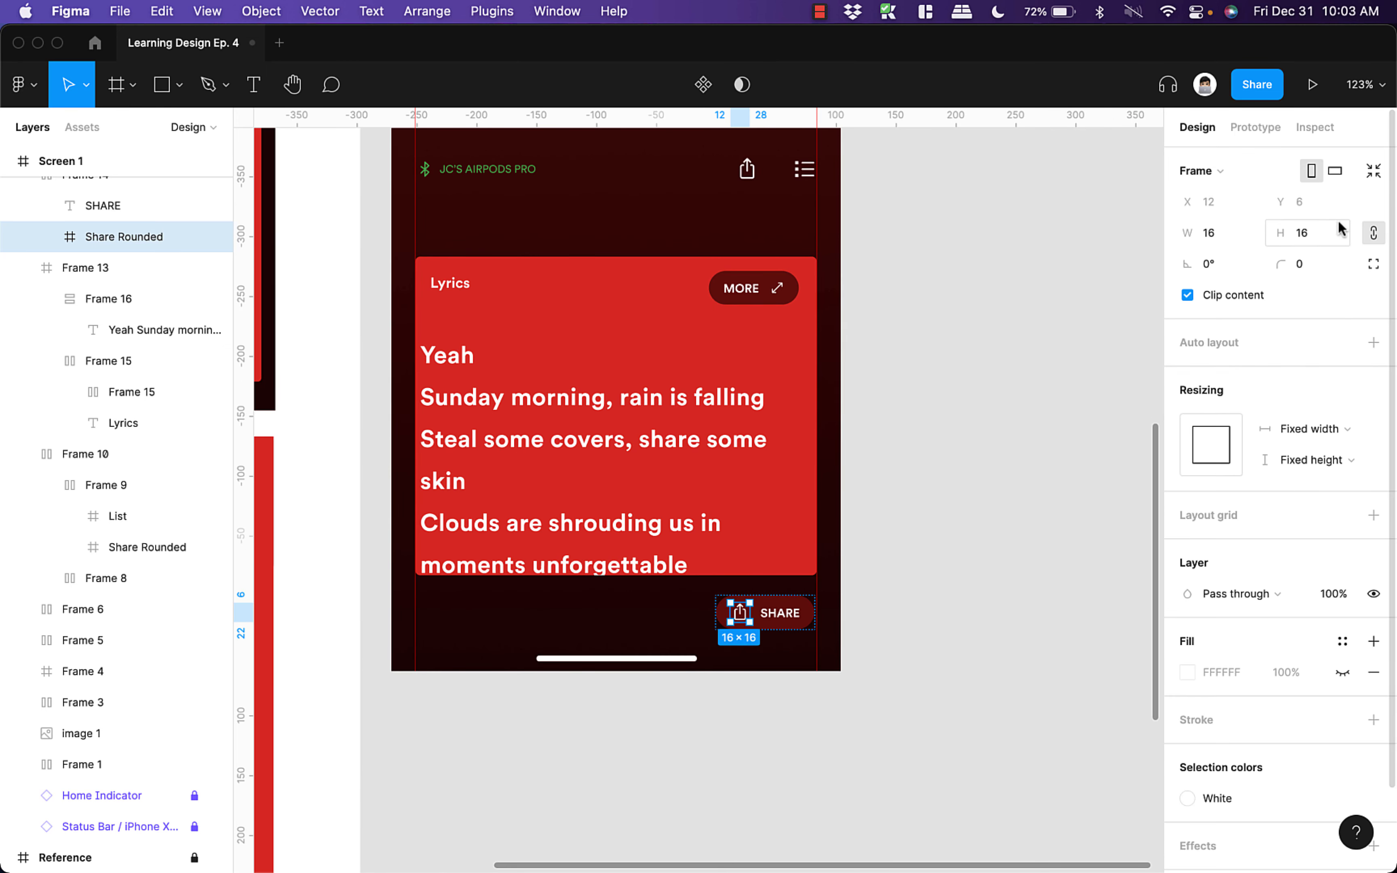
# - Reduce the spacing between the icon and the label in both the SHARE and MORE buttons
pyautogui.hotkey('shift', 'Return')
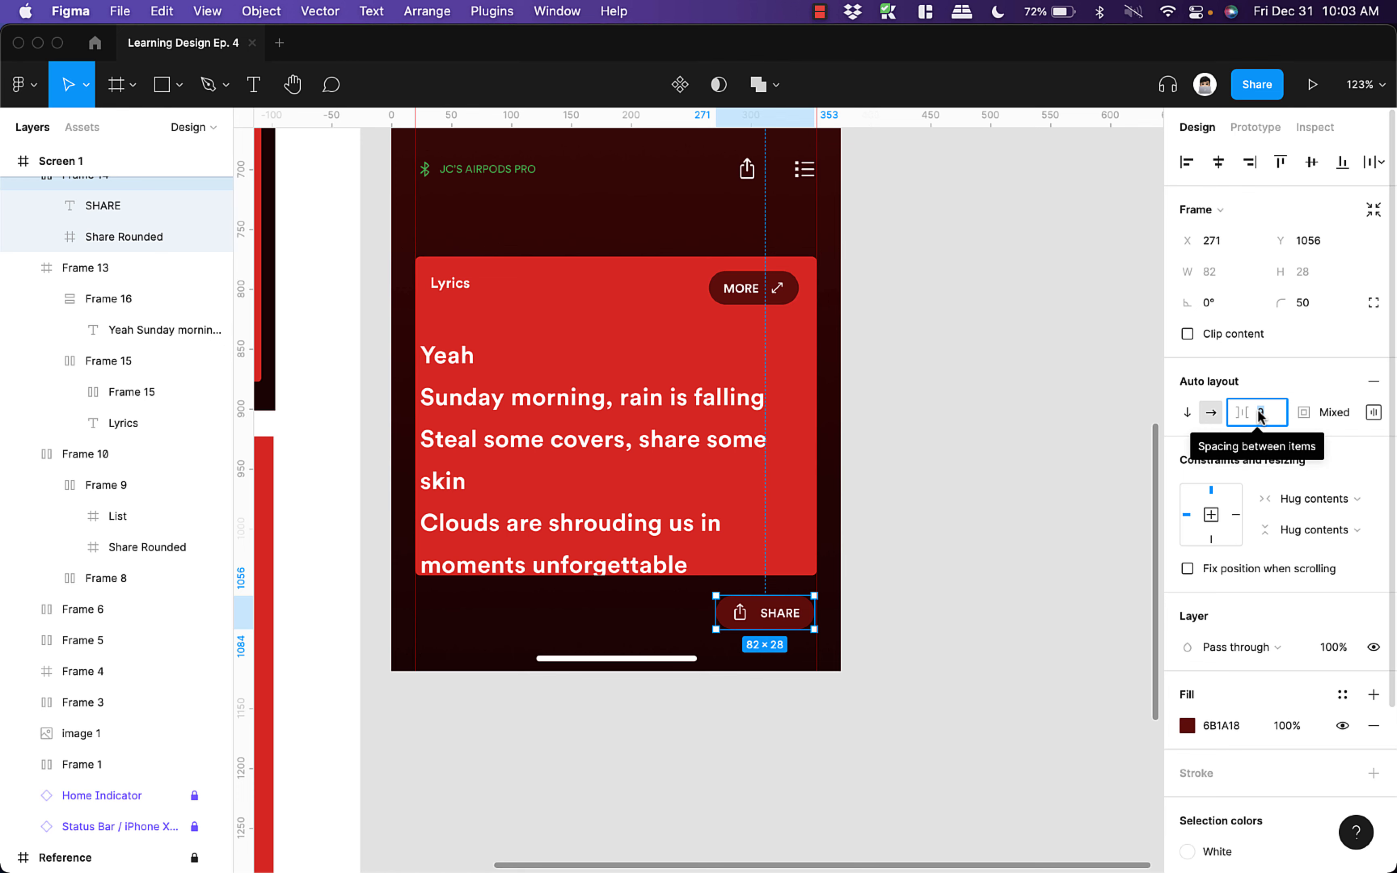
pyautogui.click(736, 287)
pyautogui.doubleClick(731, 290)
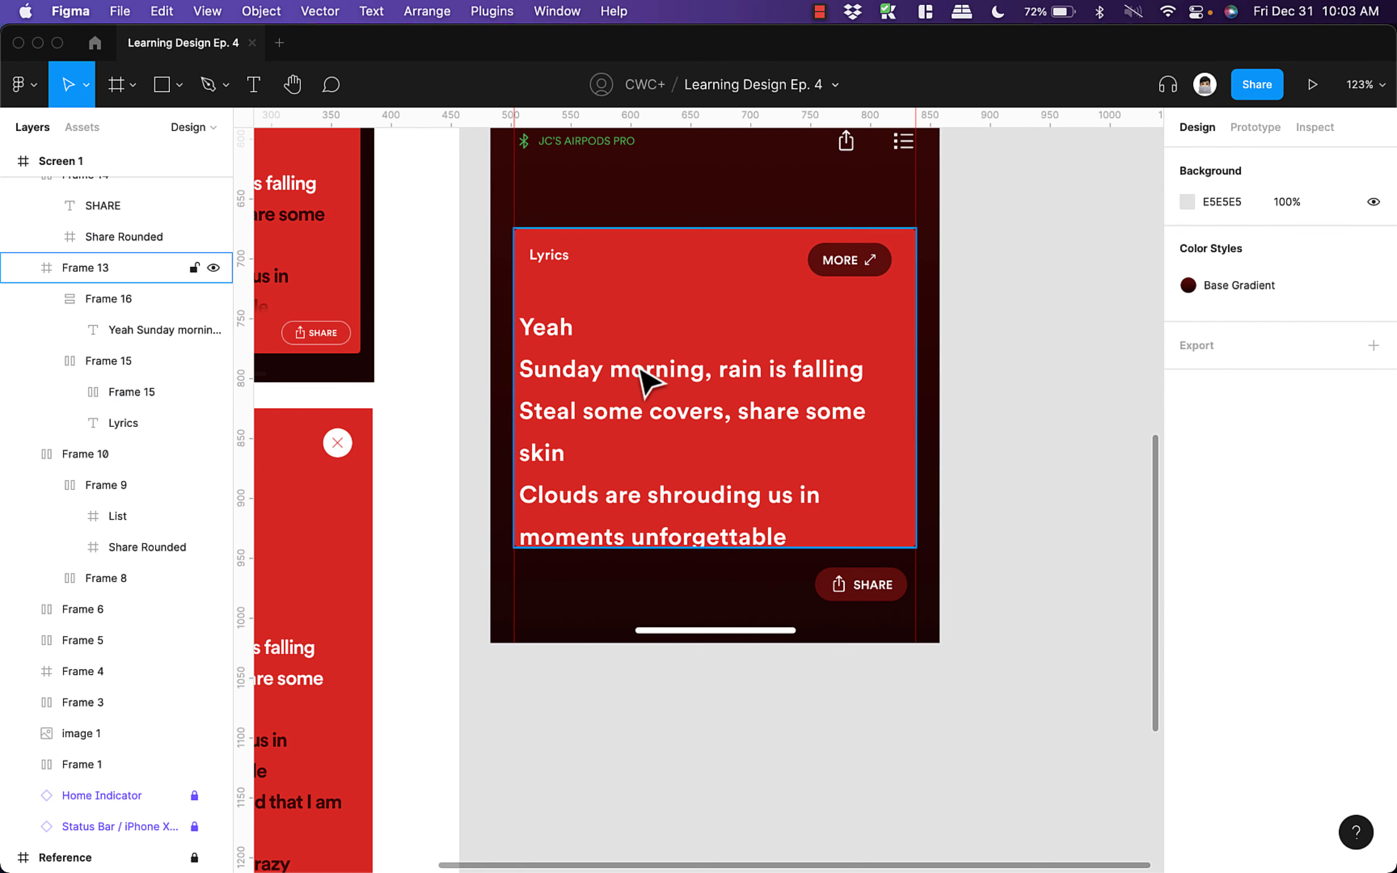
# - Set the letter spacing of the lyrics text to 0%
pyautogui.doubleClick(635, 370)
pyautogui.moveTo(637, 373)
pyautogui.mouseDown()
pyautogui.moveTo(676, 342)
pyautogui.moveTo(616, 355)
pyautogui.mouseUp()
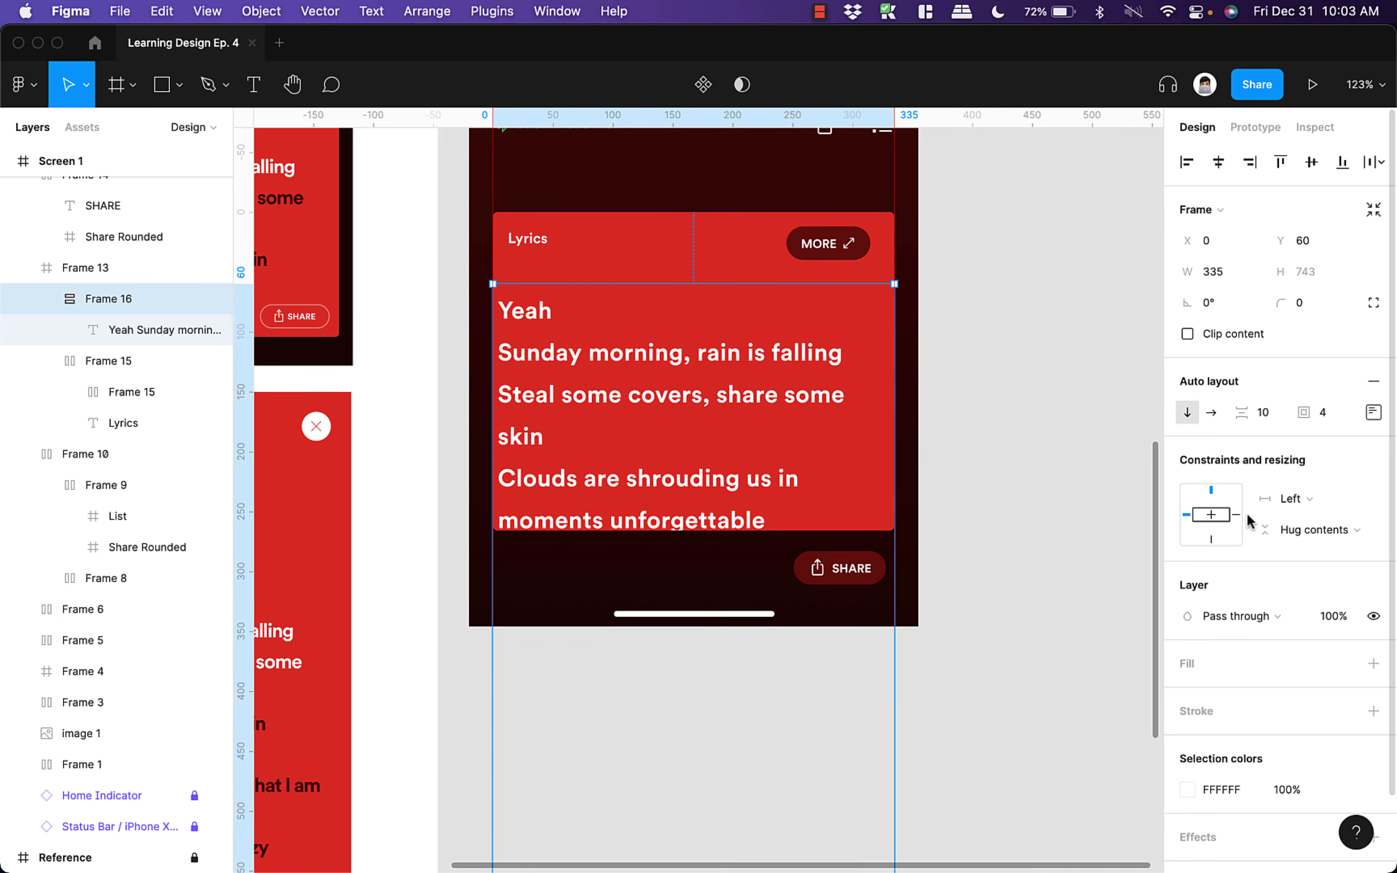
pyautogui.click(612, 378)
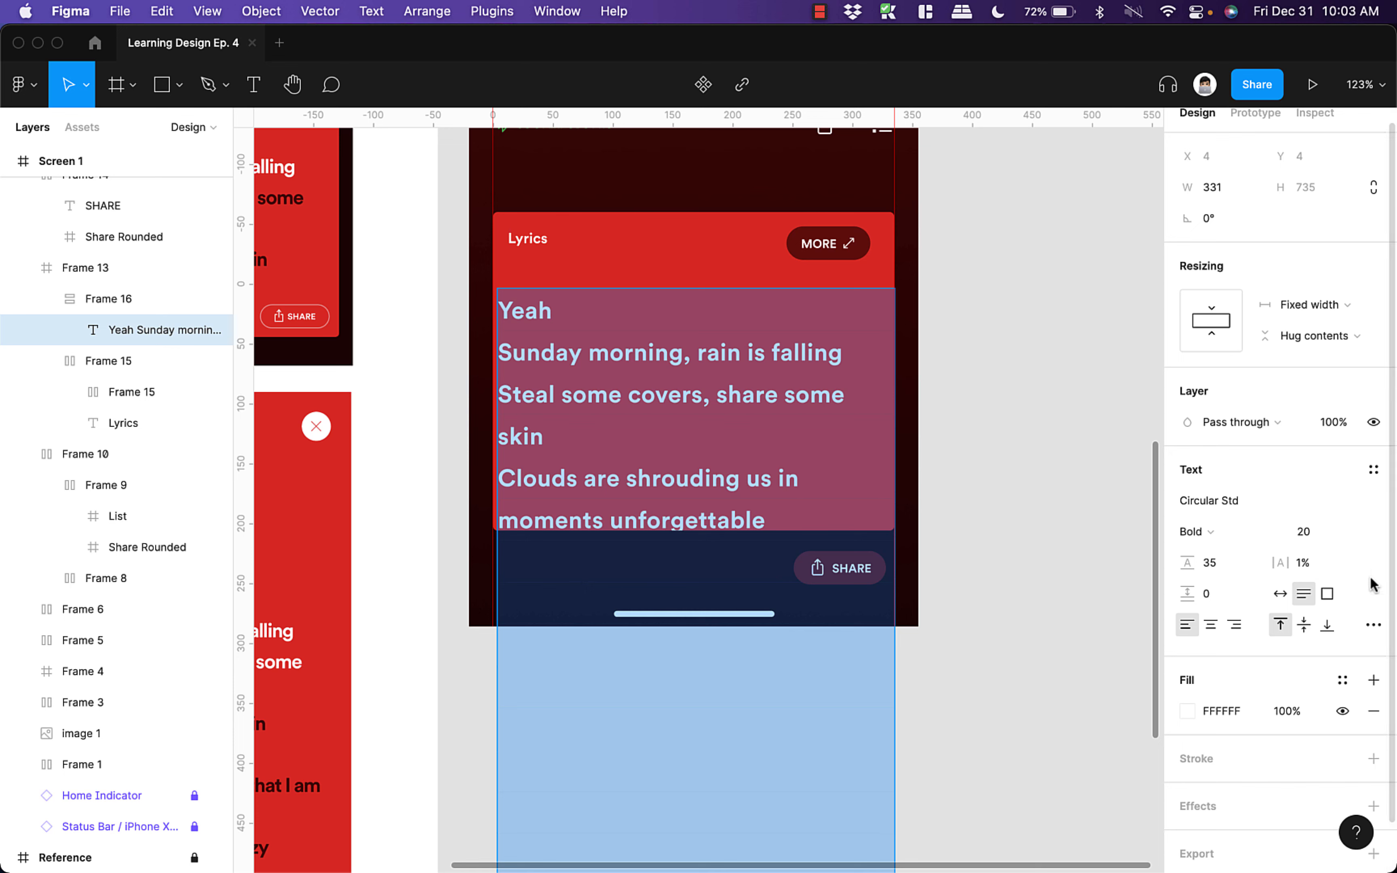
pyautogui.click(1322, 565)
pyautogui.write('0')
pyautogui.press('Return')
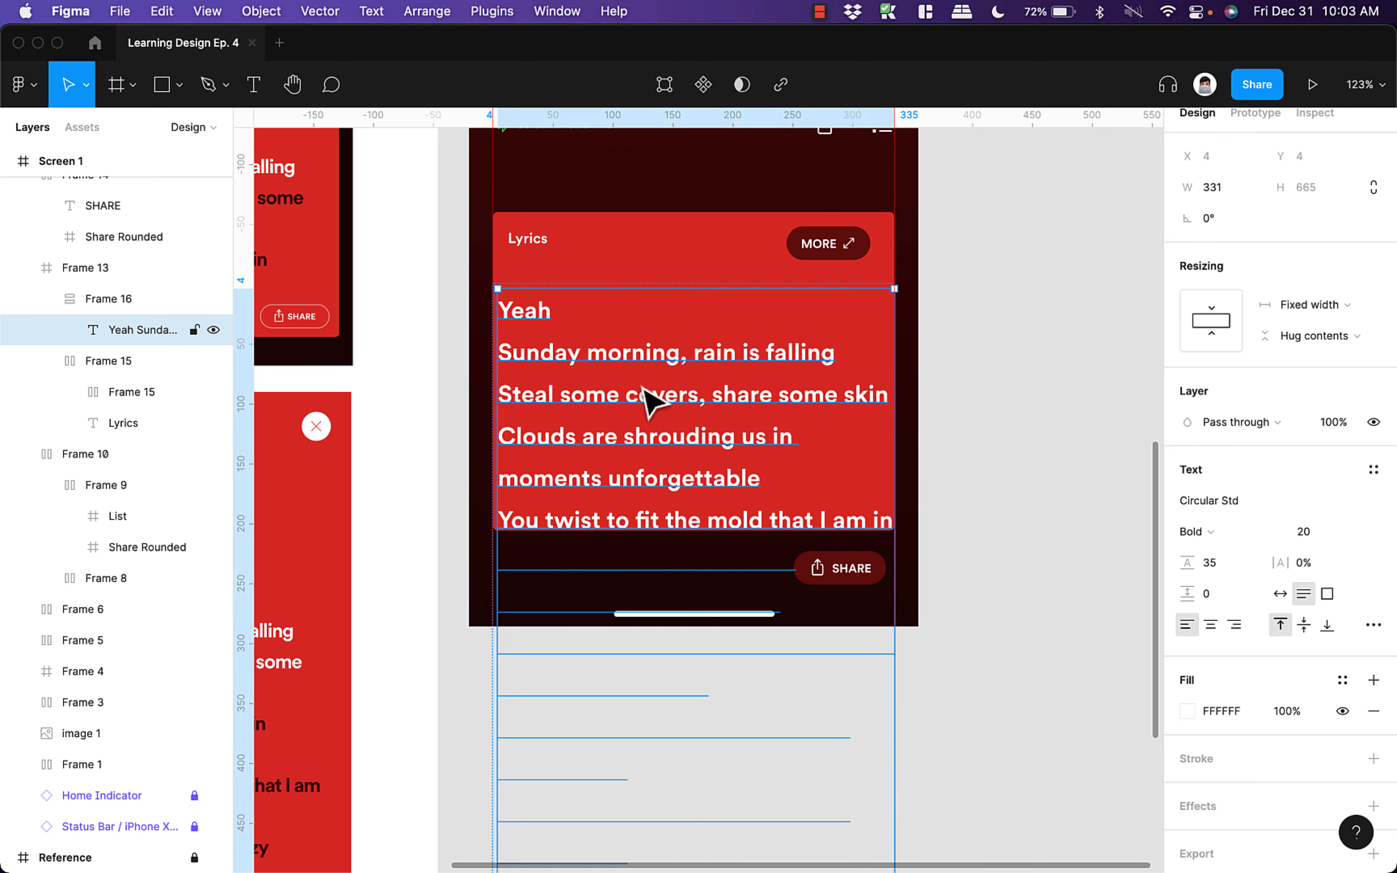
# - Set the left and right padding of the lyrics auto layout frame to 14
pyautogui.click(110, 299)
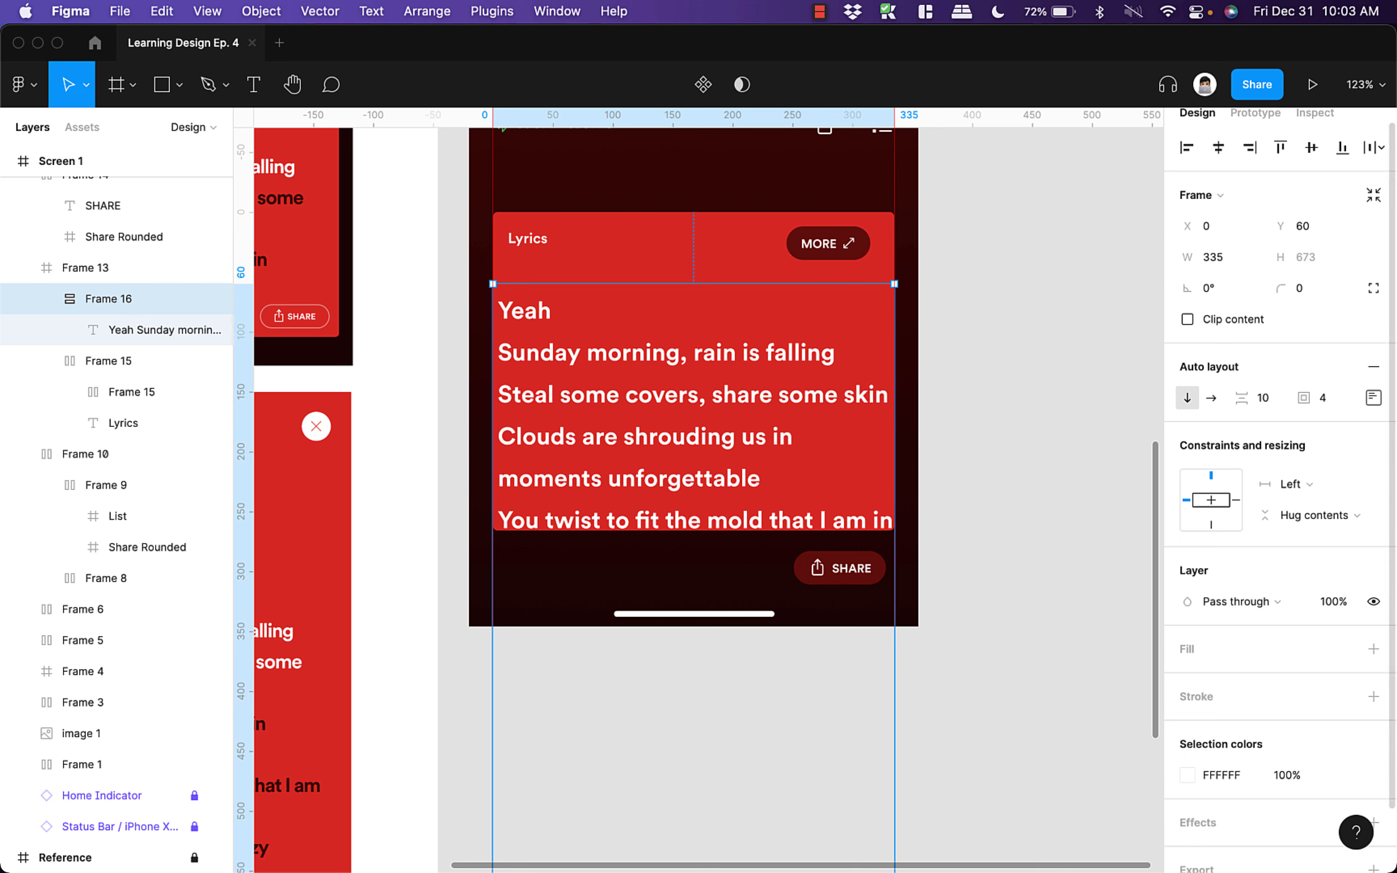
pyautogui.click(1373, 397)
pyautogui.click(1251, 479)
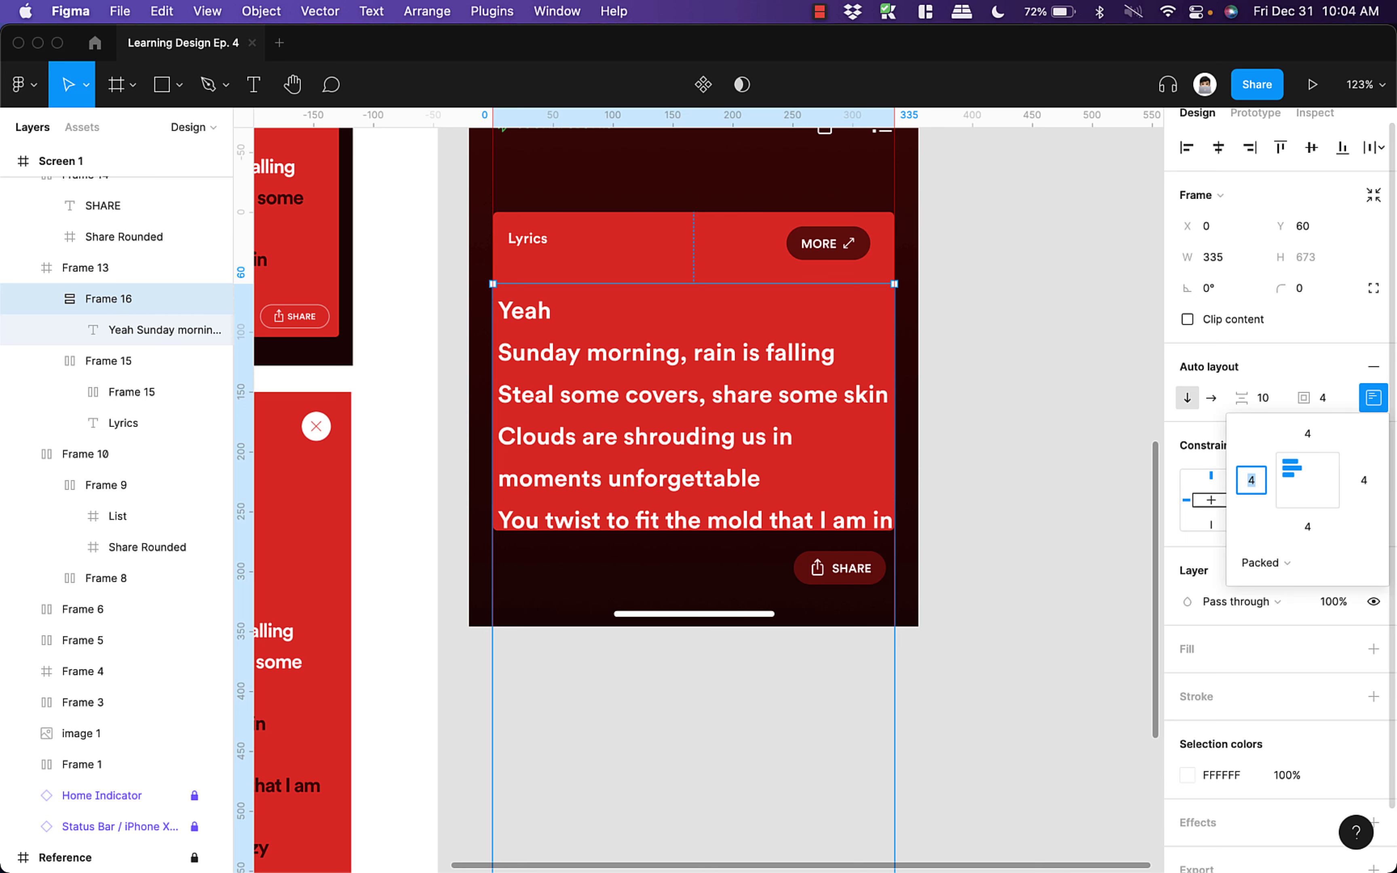
pyautogui.write('14')
pyautogui.press('Return')
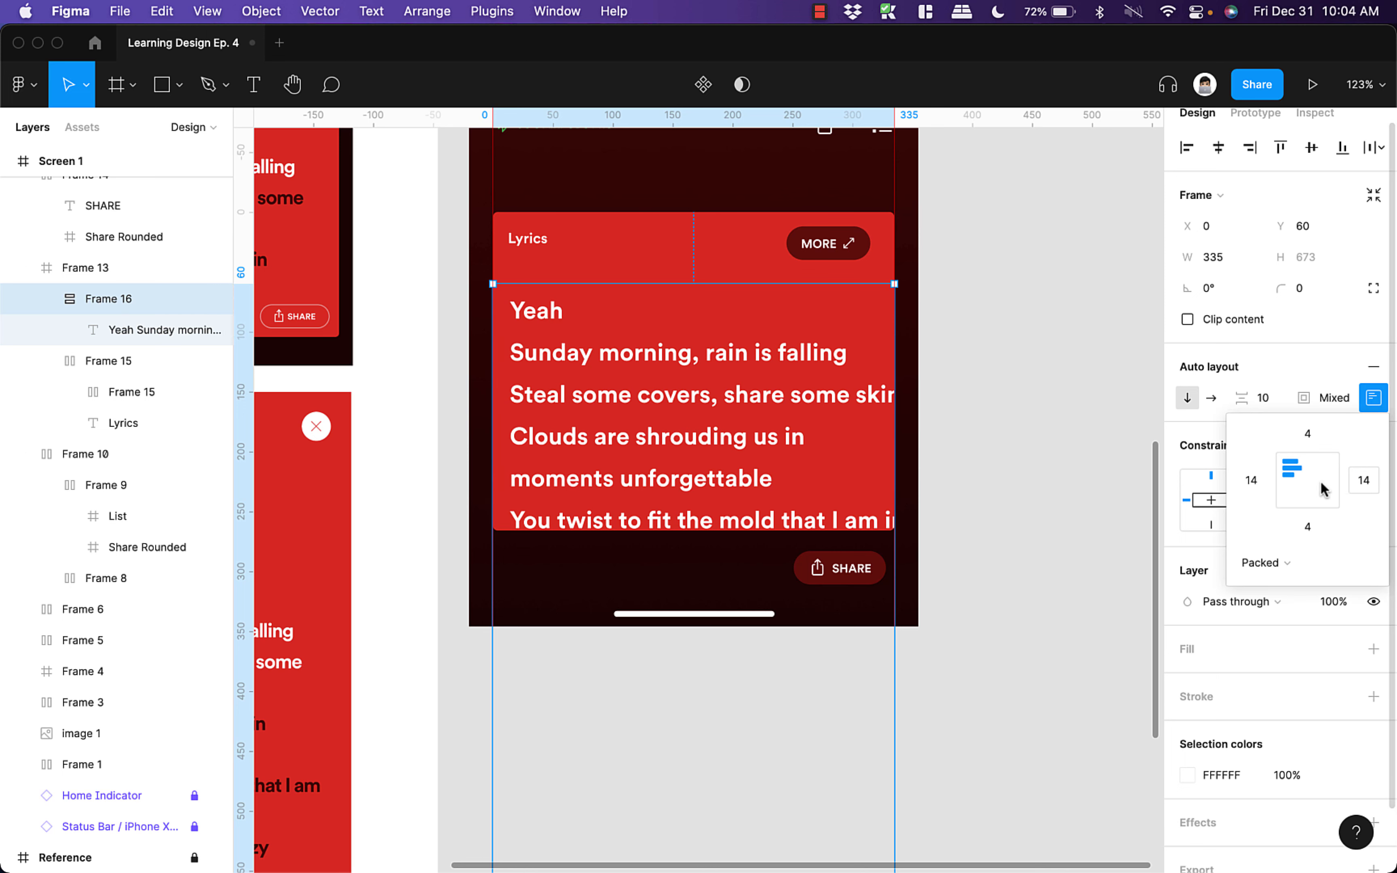
# - Set the letter spacing of the lyrics text to 1%
pyautogui.press('Return')
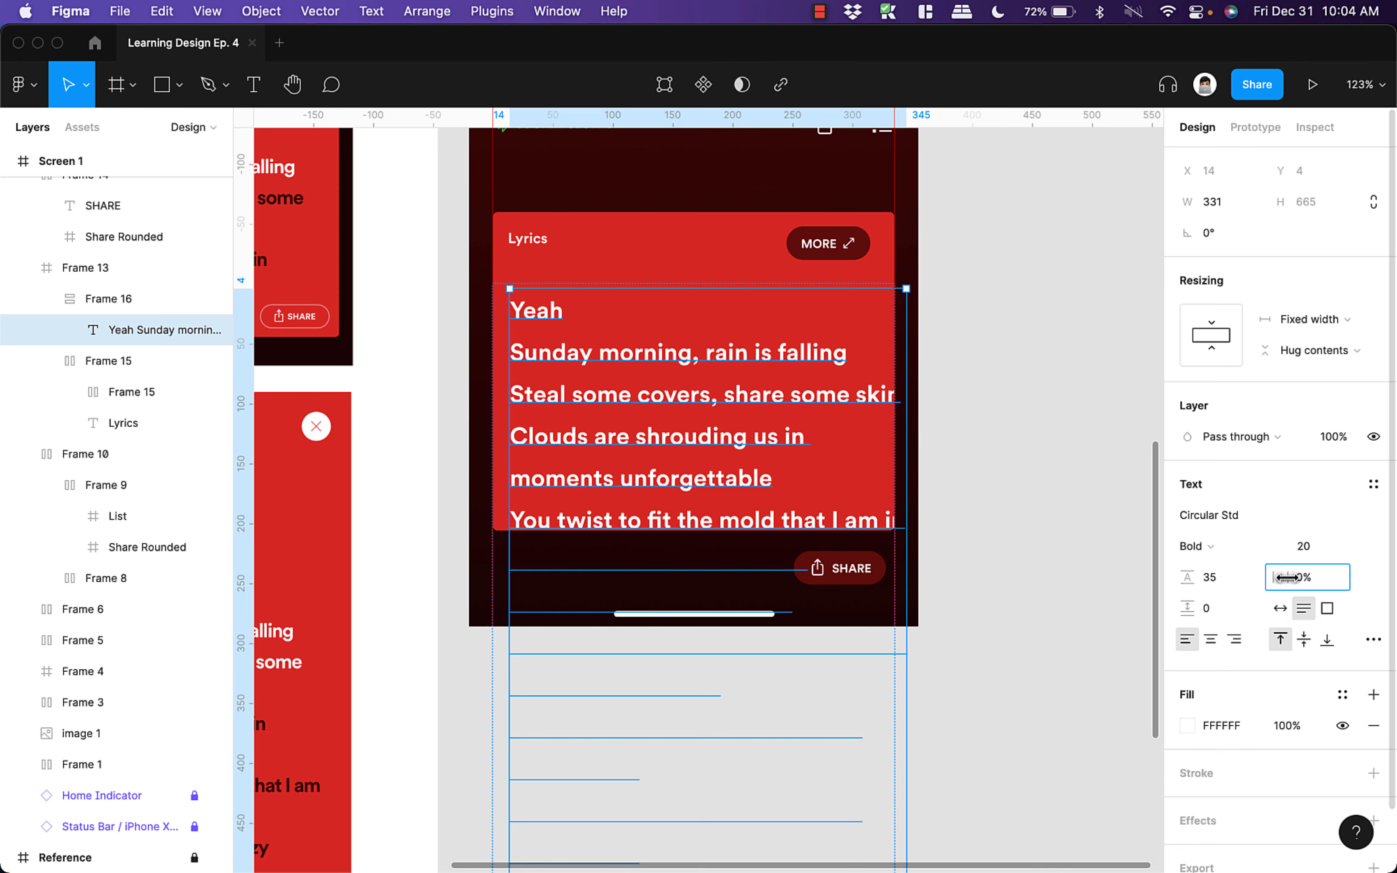
pyautogui.click(1344, 581)
pyautogui.press('Down')
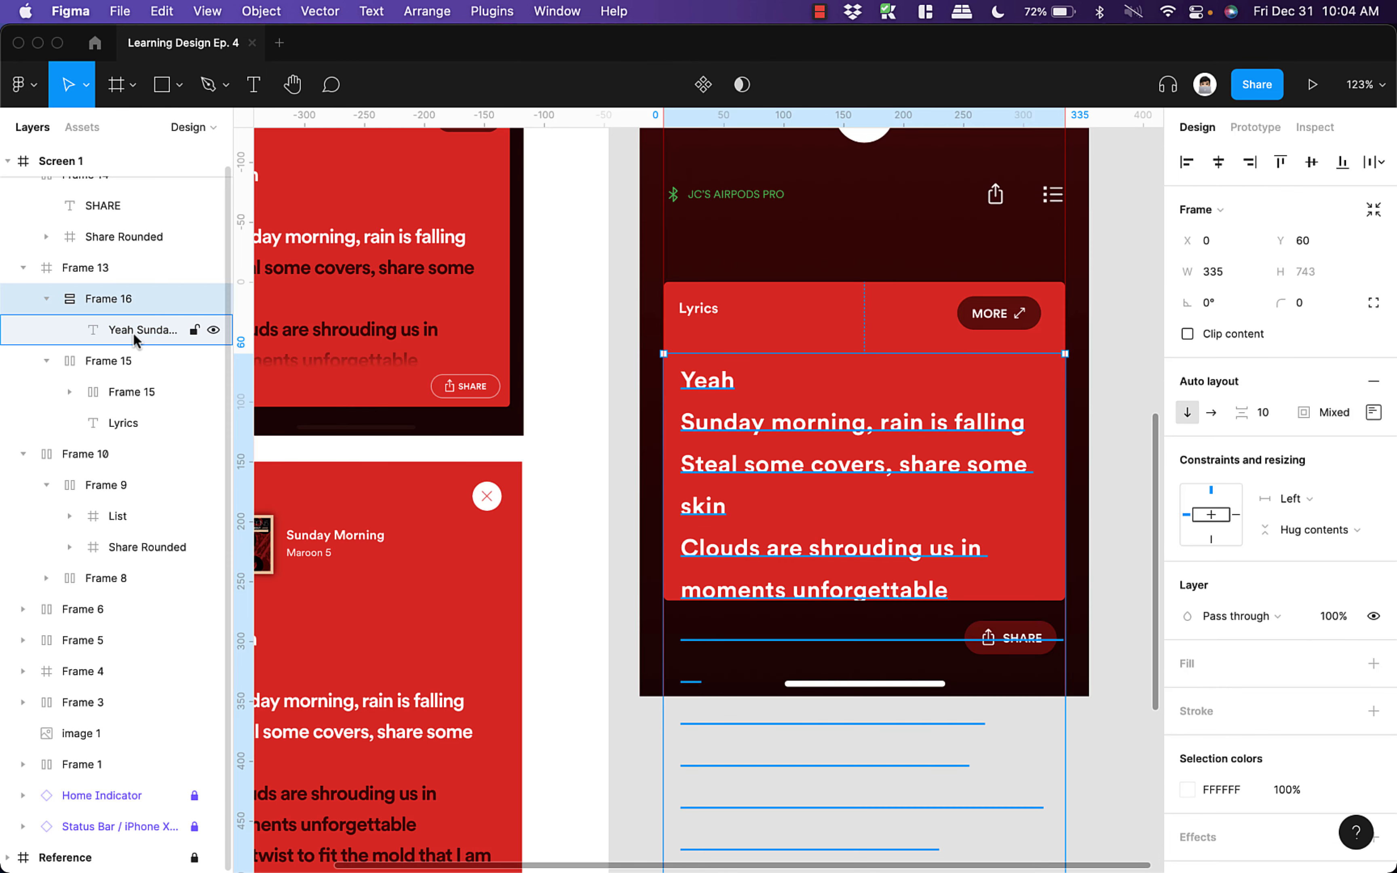
# - Set the lyrics text's horizontal resizing to Fill container
pyautogui.click(133, 332)
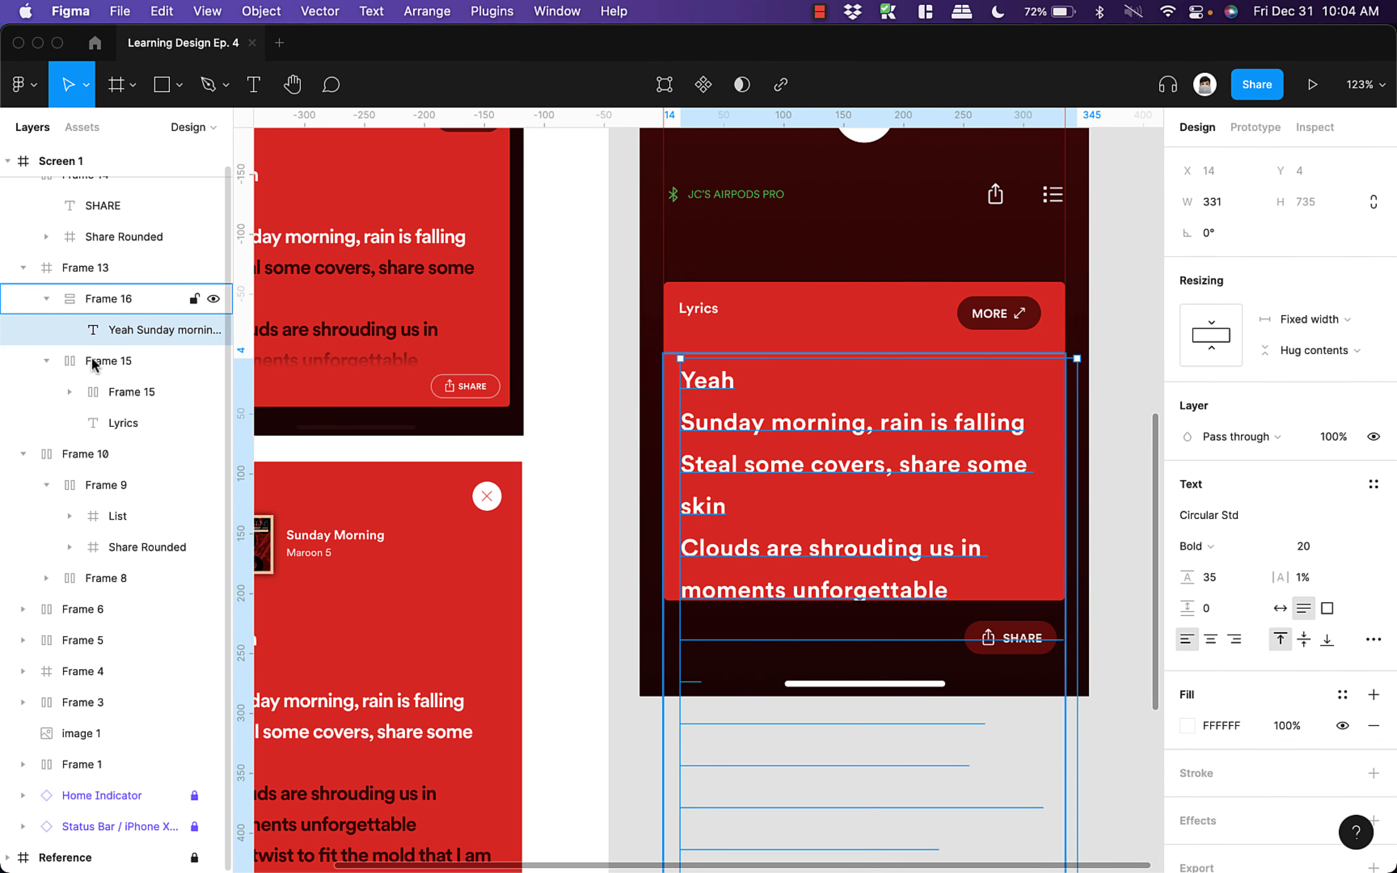
pyautogui.click(1323, 323)
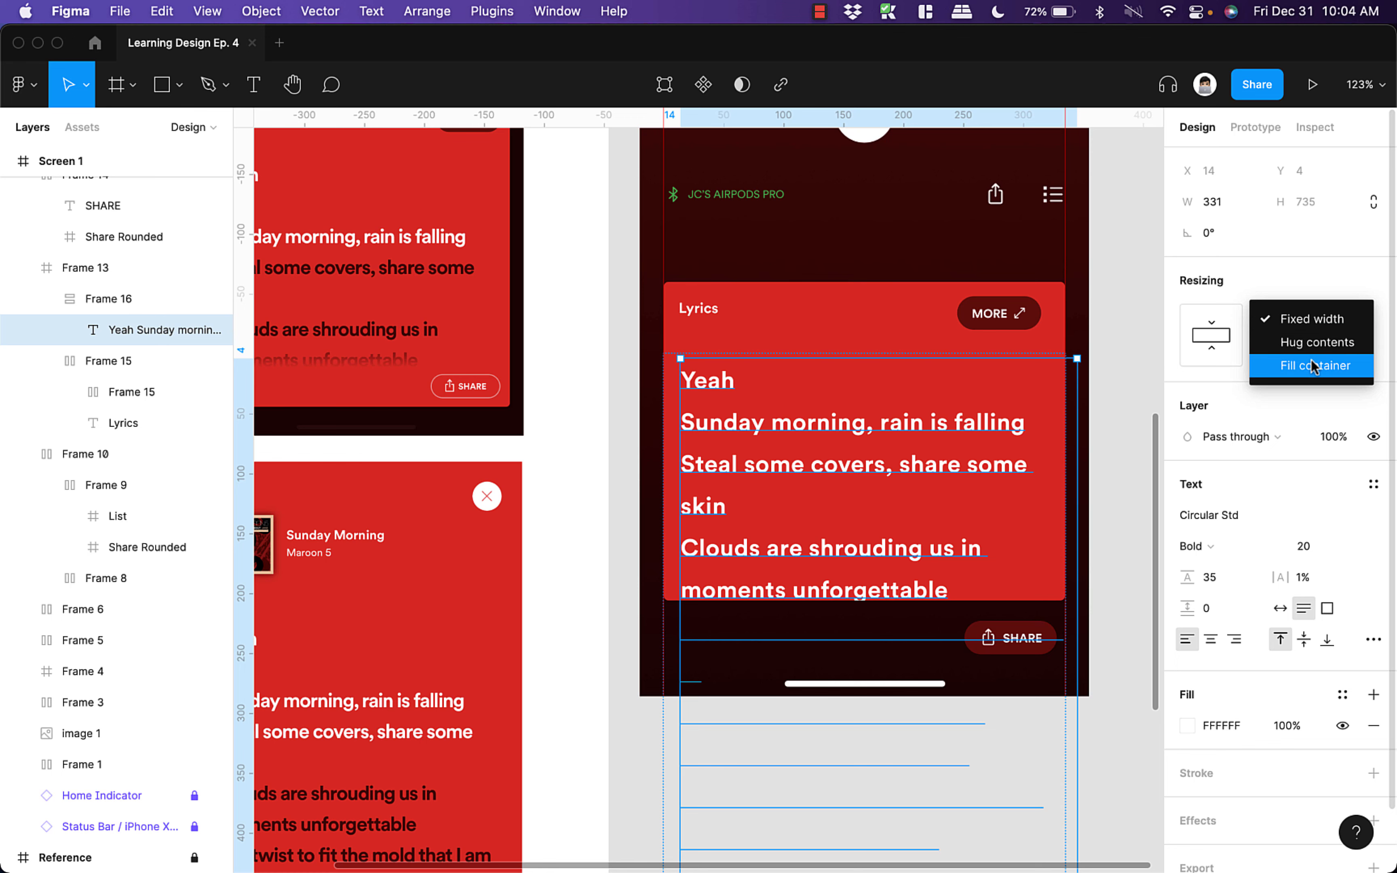
pyautogui.click(1311, 360)
pyautogui.click(1136, 492)
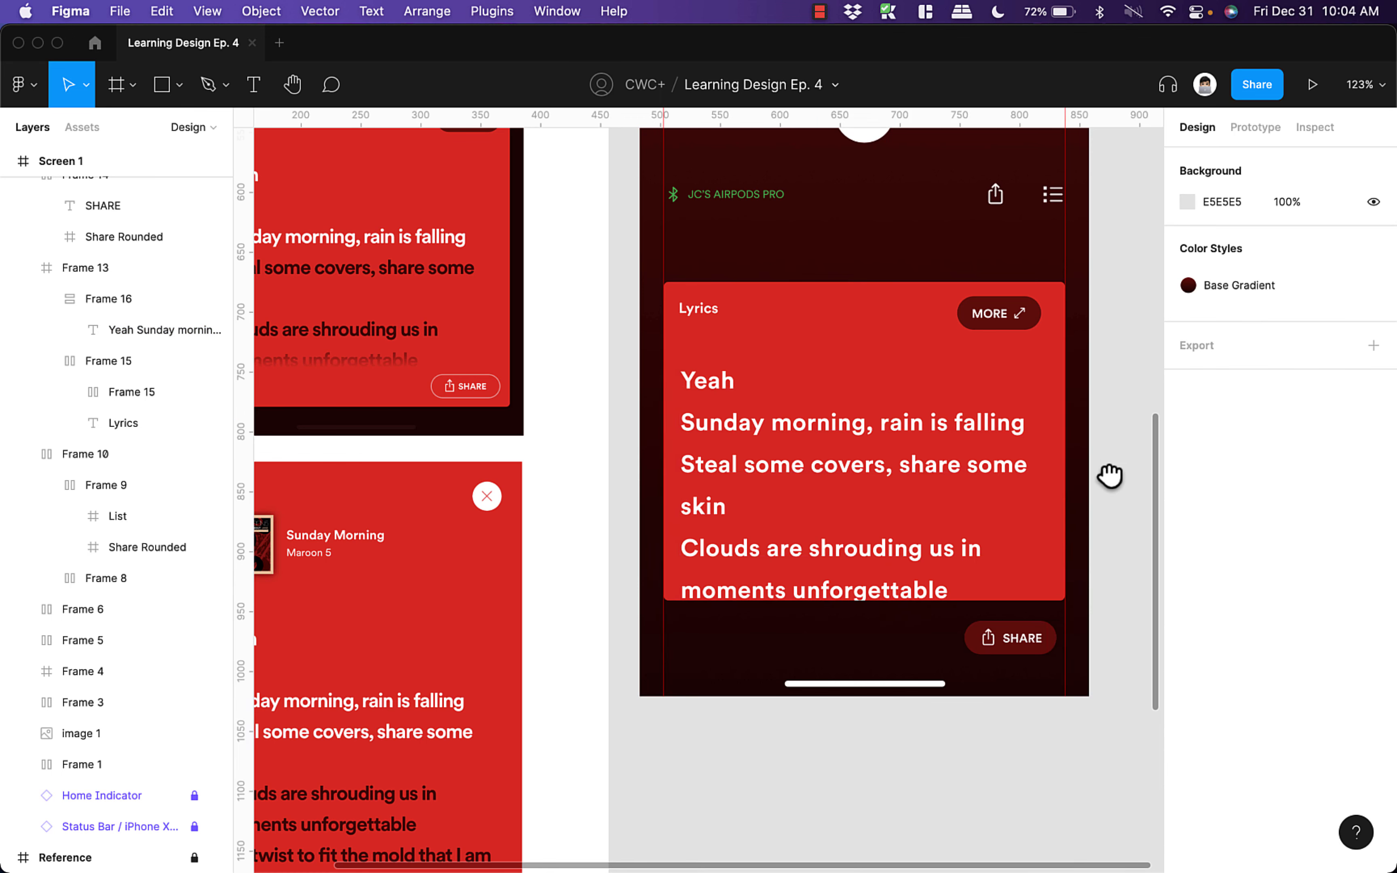
pyautogui.moveTo(1109, 478); pyautogui.dragTo(1059, 437)
pyautogui.doubleClick(762, 511)
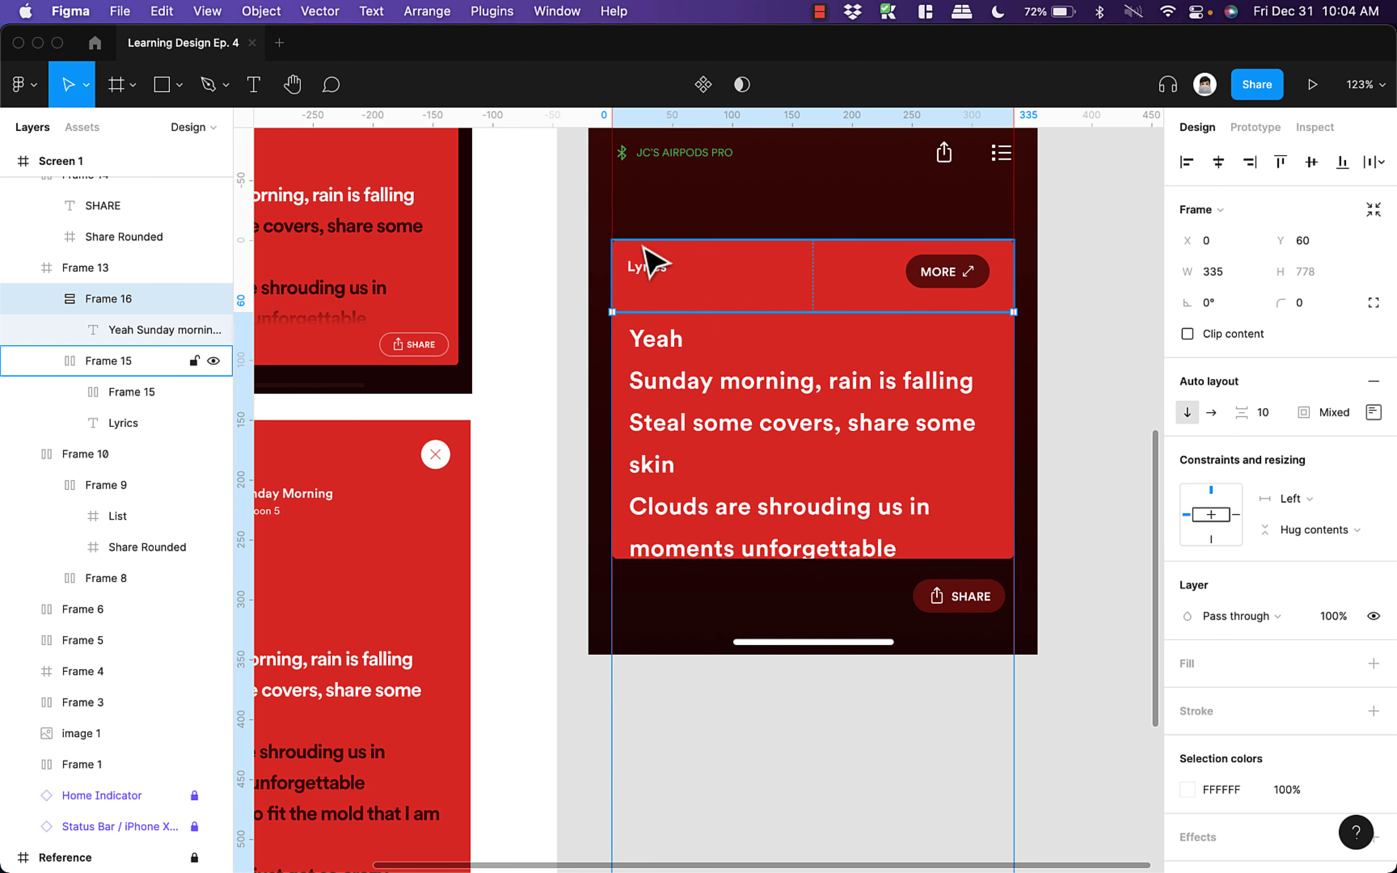
pyautogui.click(1098, 571)
pyautogui.click(727, 415)
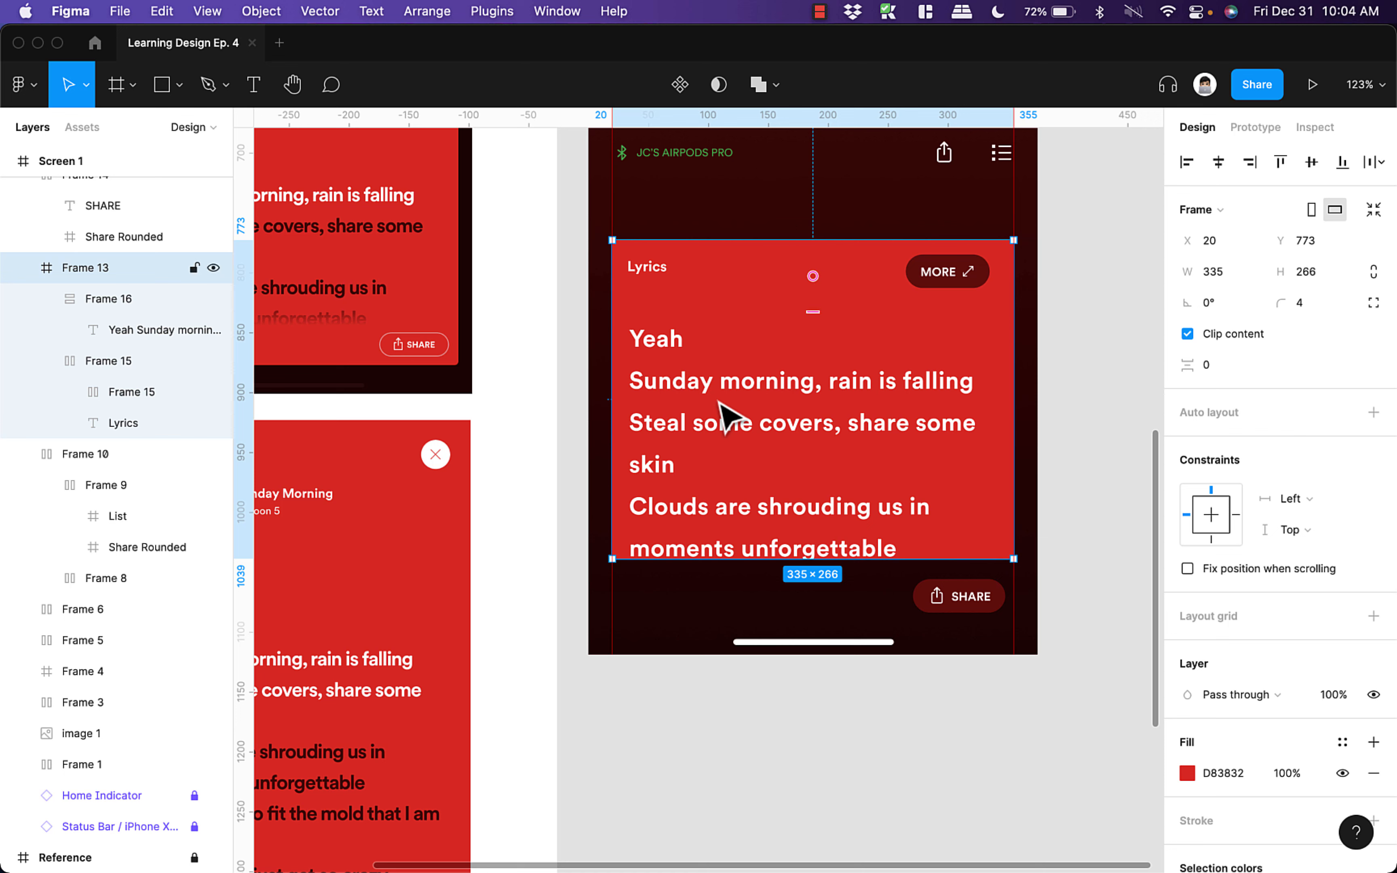
pyautogui.click(673, 446)
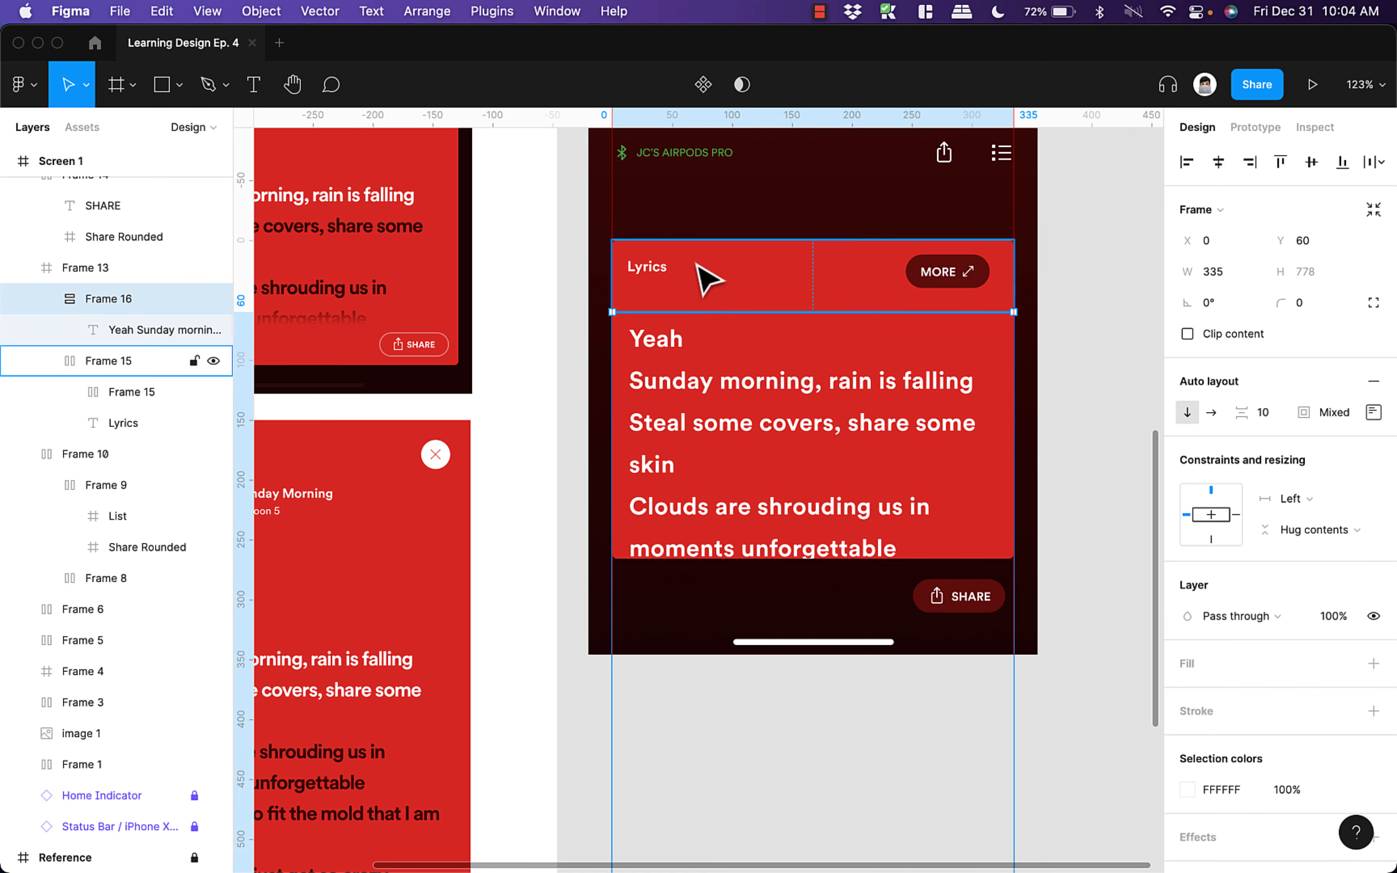
# - Enlarge the red lyrics card to a height of 312 and move it up toward the AirPods row
pyautogui.click(670, 276)
pyautogui.press('Escape')
pyautogui.scroll(-1, 953, 528)
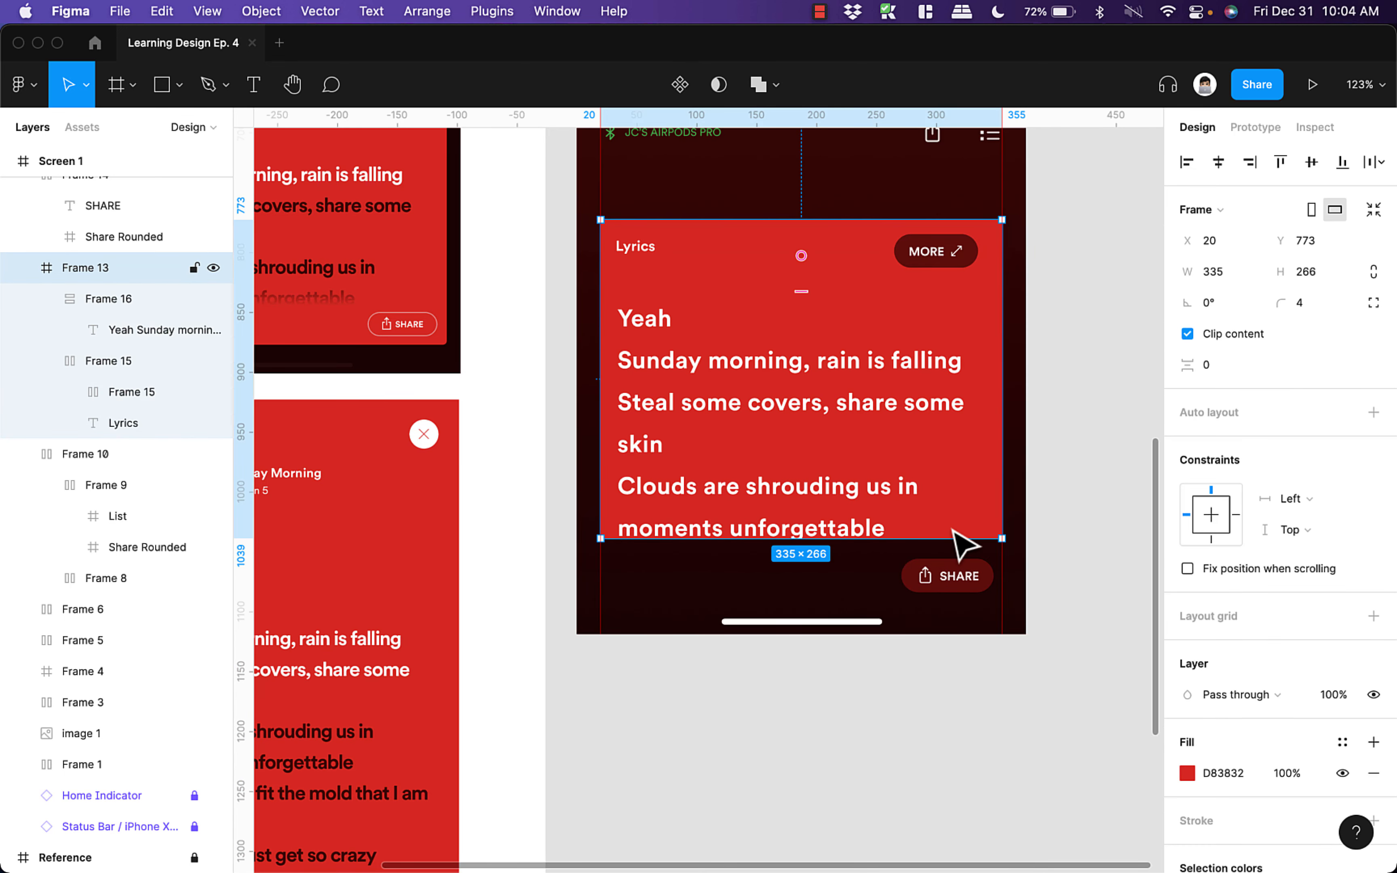
pyautogui.moveTo(927, 535); pyautogui.dragTo(872, 601)
pyautogui.scroll(-3, 837, 612)
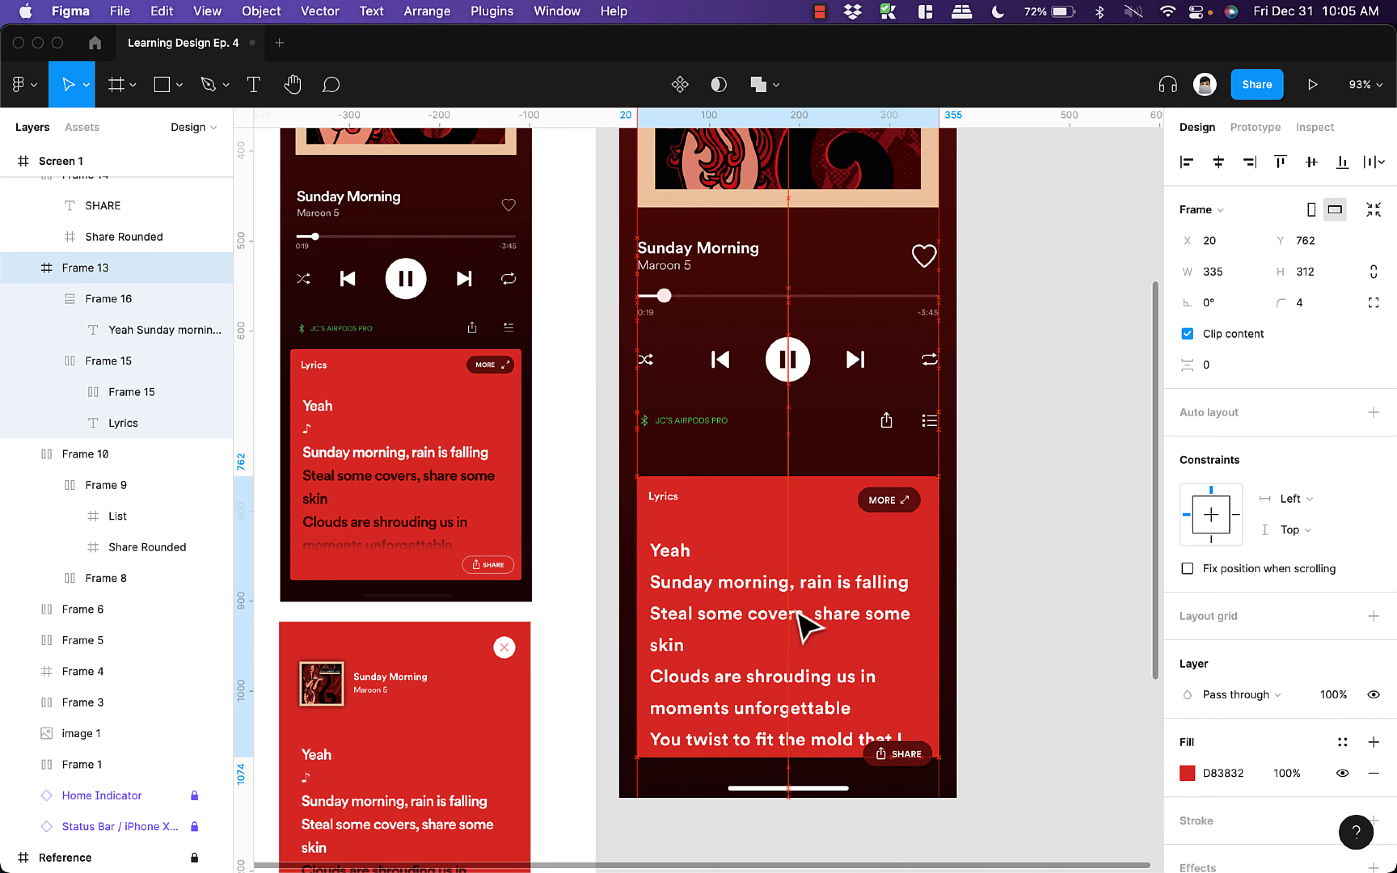
pyautogui.click(788, 410)
pyautogui.scroll(2, 787, 406)
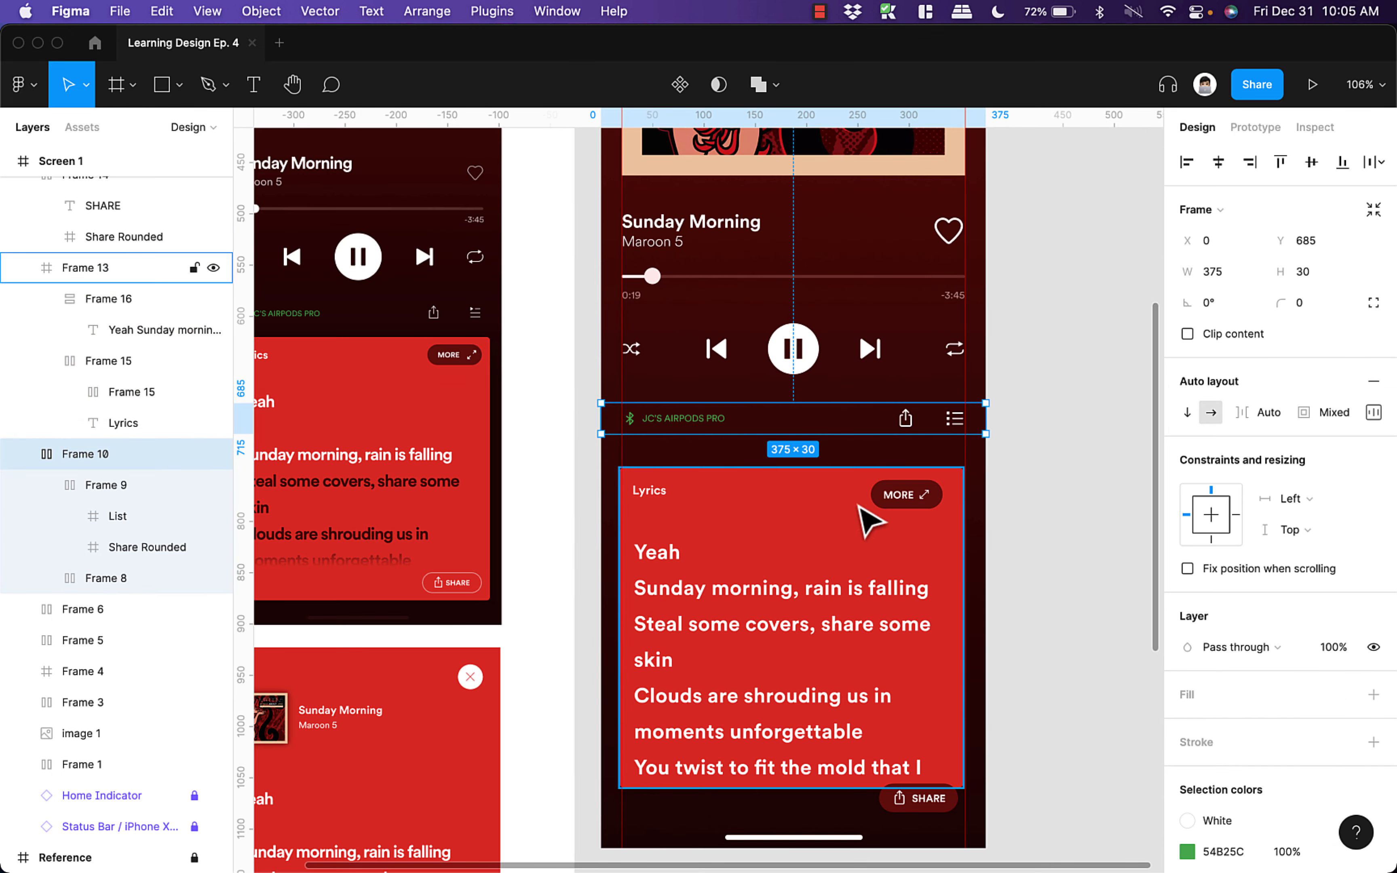
# - Set the vertical spacing between the AirPods row and the red lyrics card to 16
pyautogui.click(763, 508)
pyautogui.click(771, 430)
pyautogui.click(751, 517)
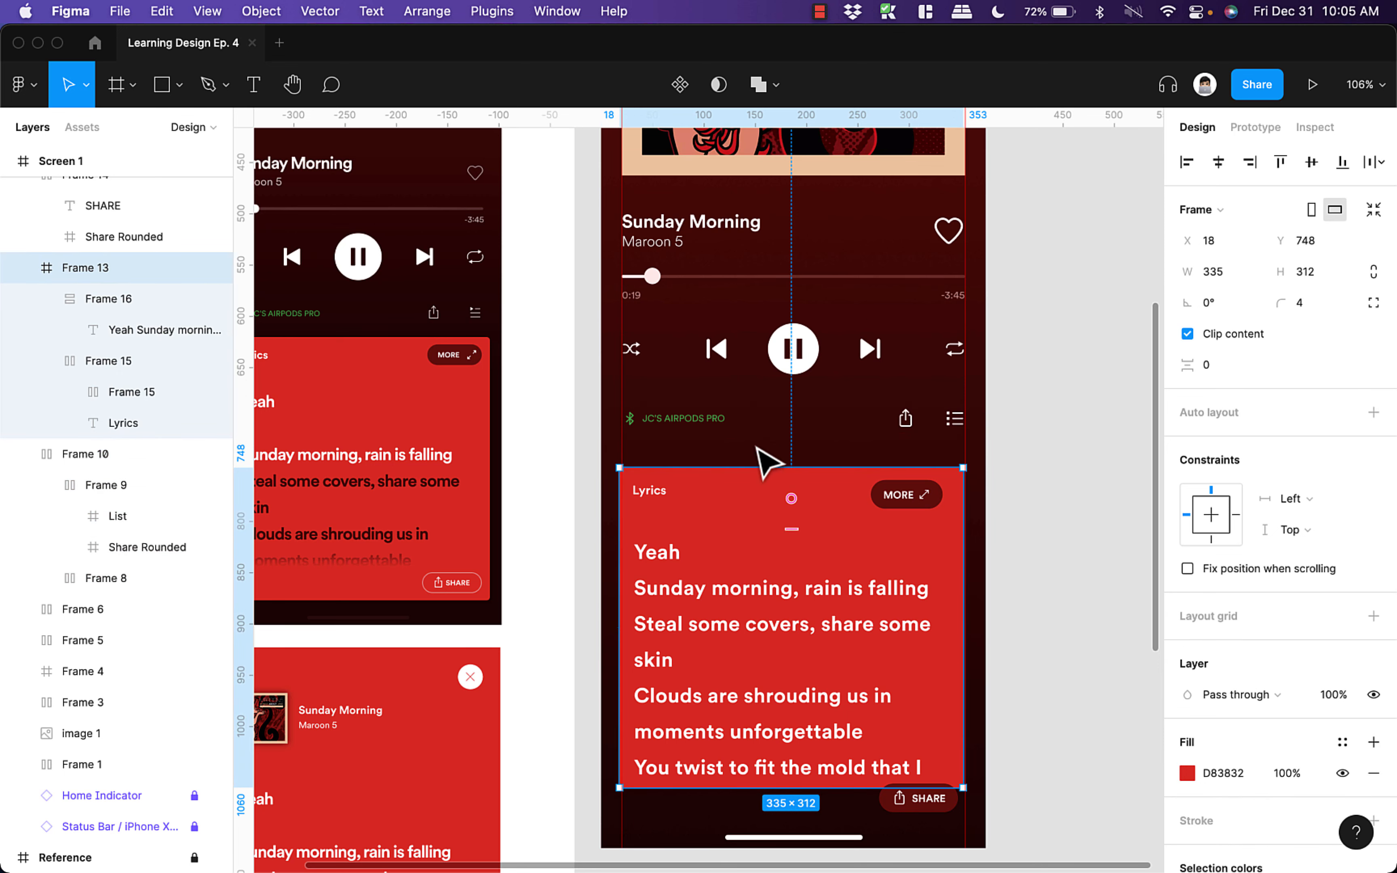
pyautogui.keyDown('shift'); pyautogui.click(759, 427); pyautogui.keyUp('shift')
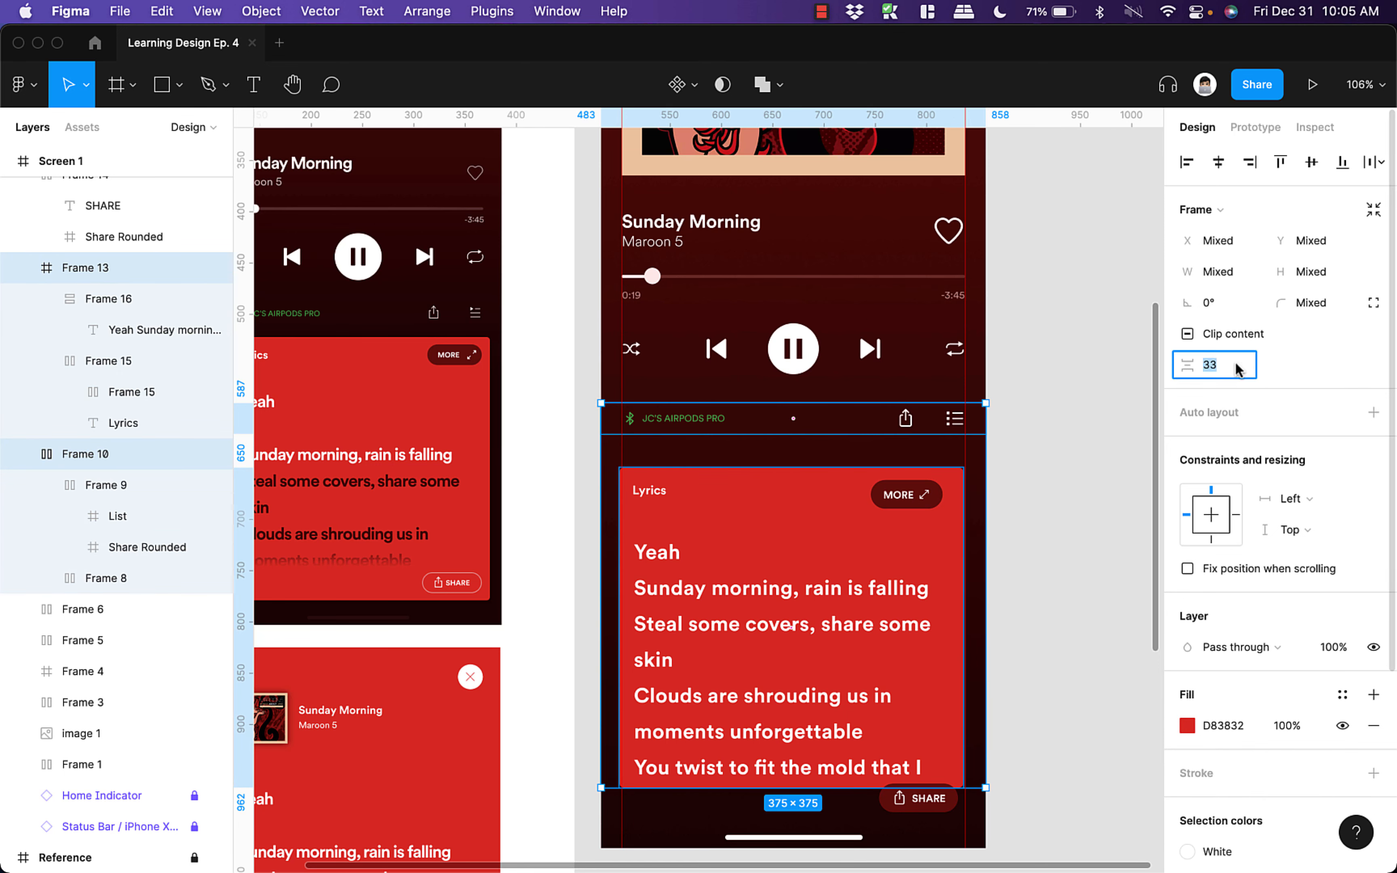
pyautogui.write('24')
pyautogui.press('Return')
pyautogui.write('20')
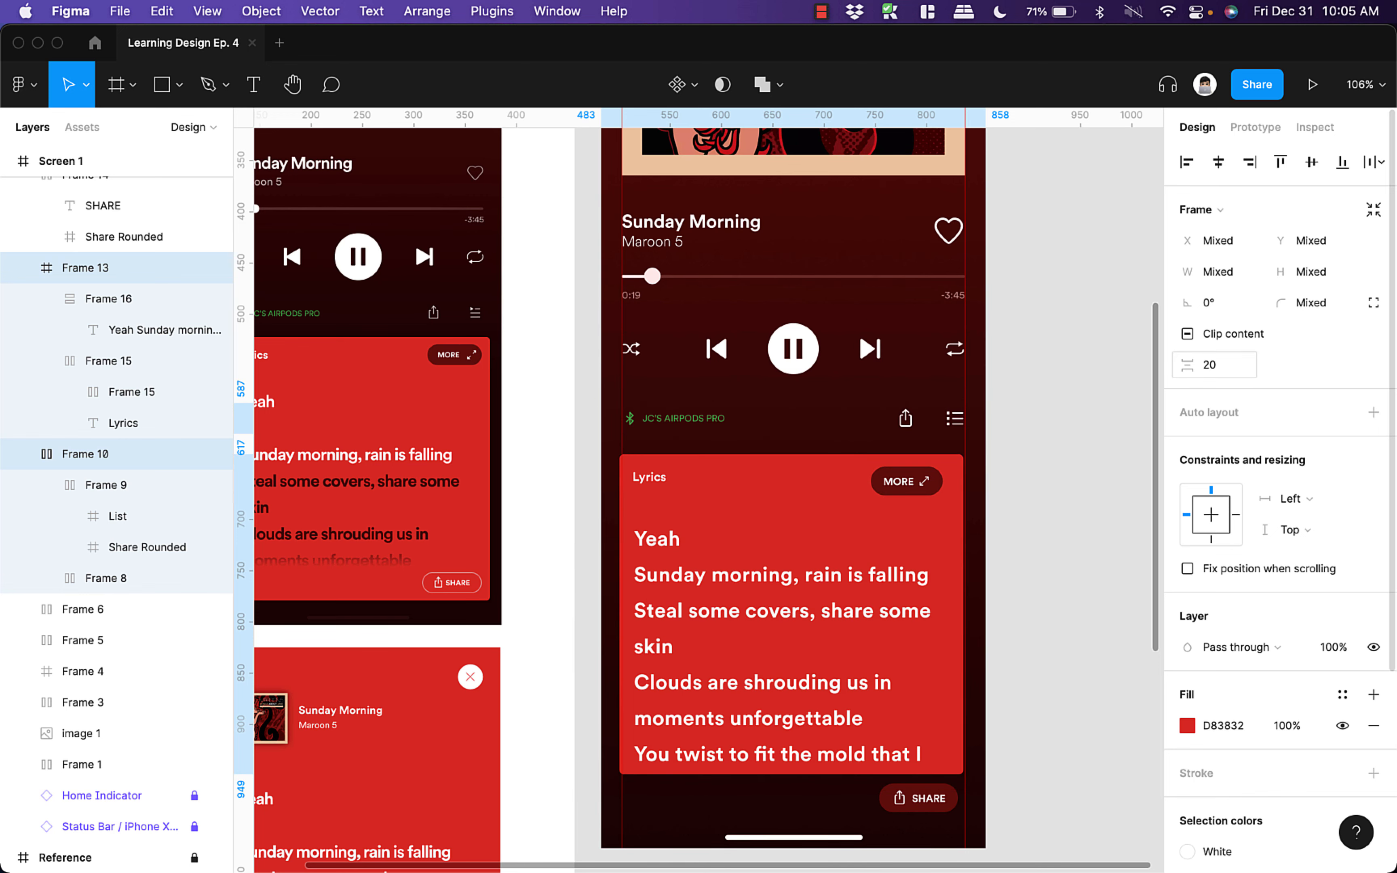
pyautogui.click(1211, 365)
pyautogui.write('16')
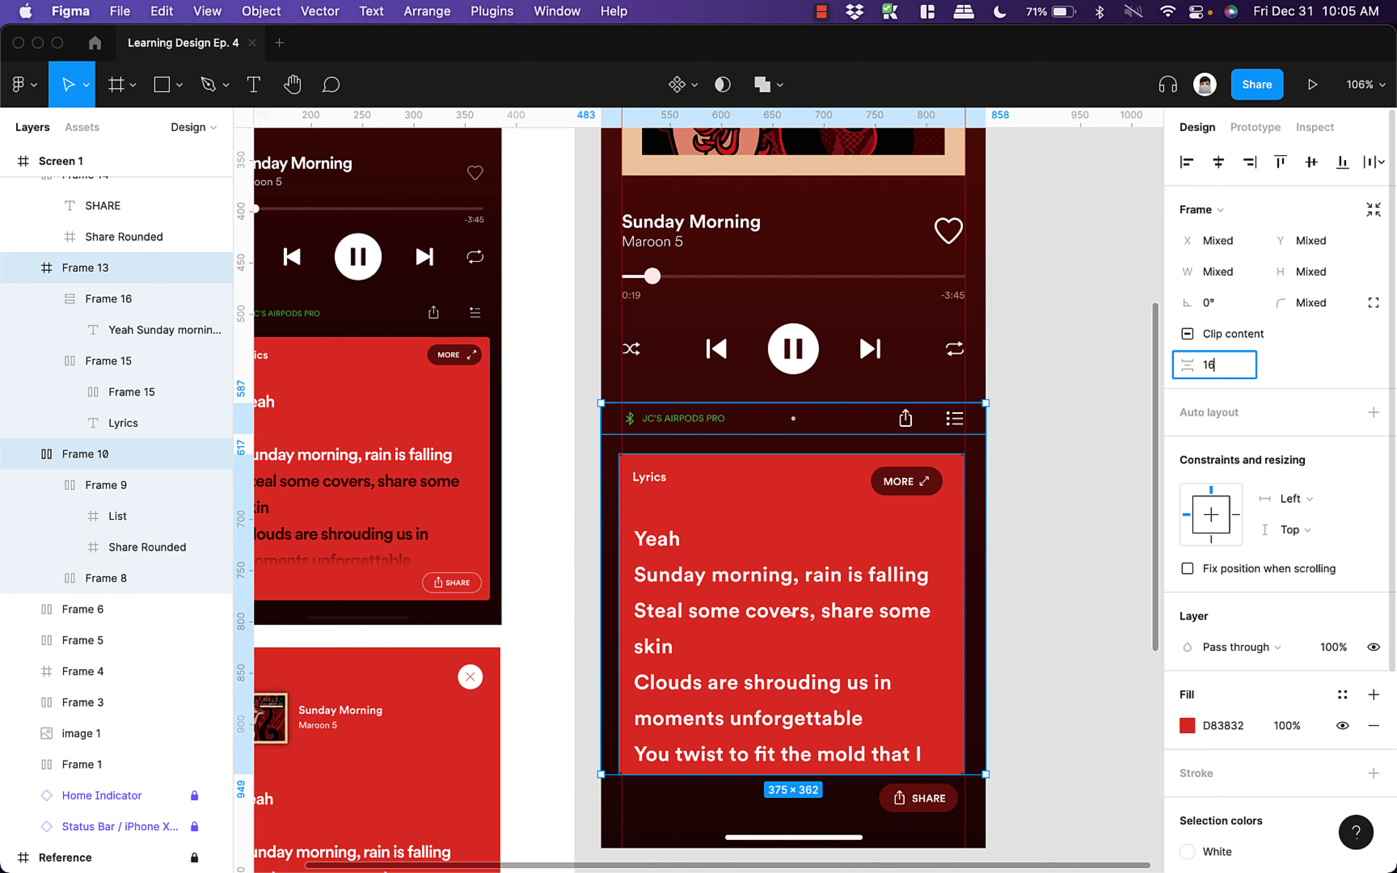
pyautogui.press('Return')
# - Extend the lower edge of the red lyrics card to a height of 354, behind the SHARE button
pyautogui.scroll(-4, 1059, 532)
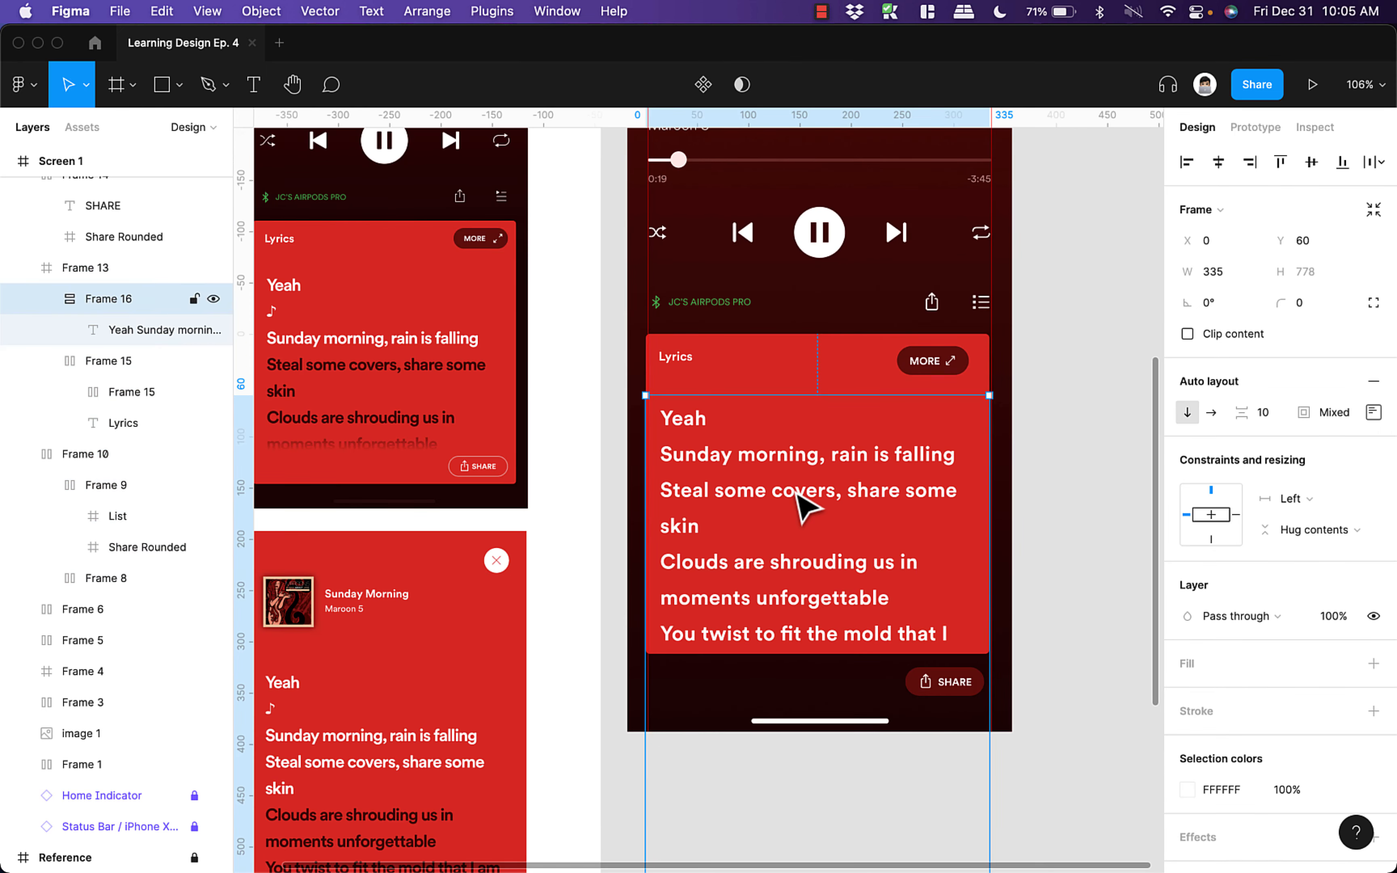
pyautogui.click(901, 641)
pyautogui.moveTo(814, 656); pyautogui.dragTo(809, 698)
# - Delete all lyrics lines after "moments unforgettable" from the lyrics text
pyautogui.doubleClick(714, 677)
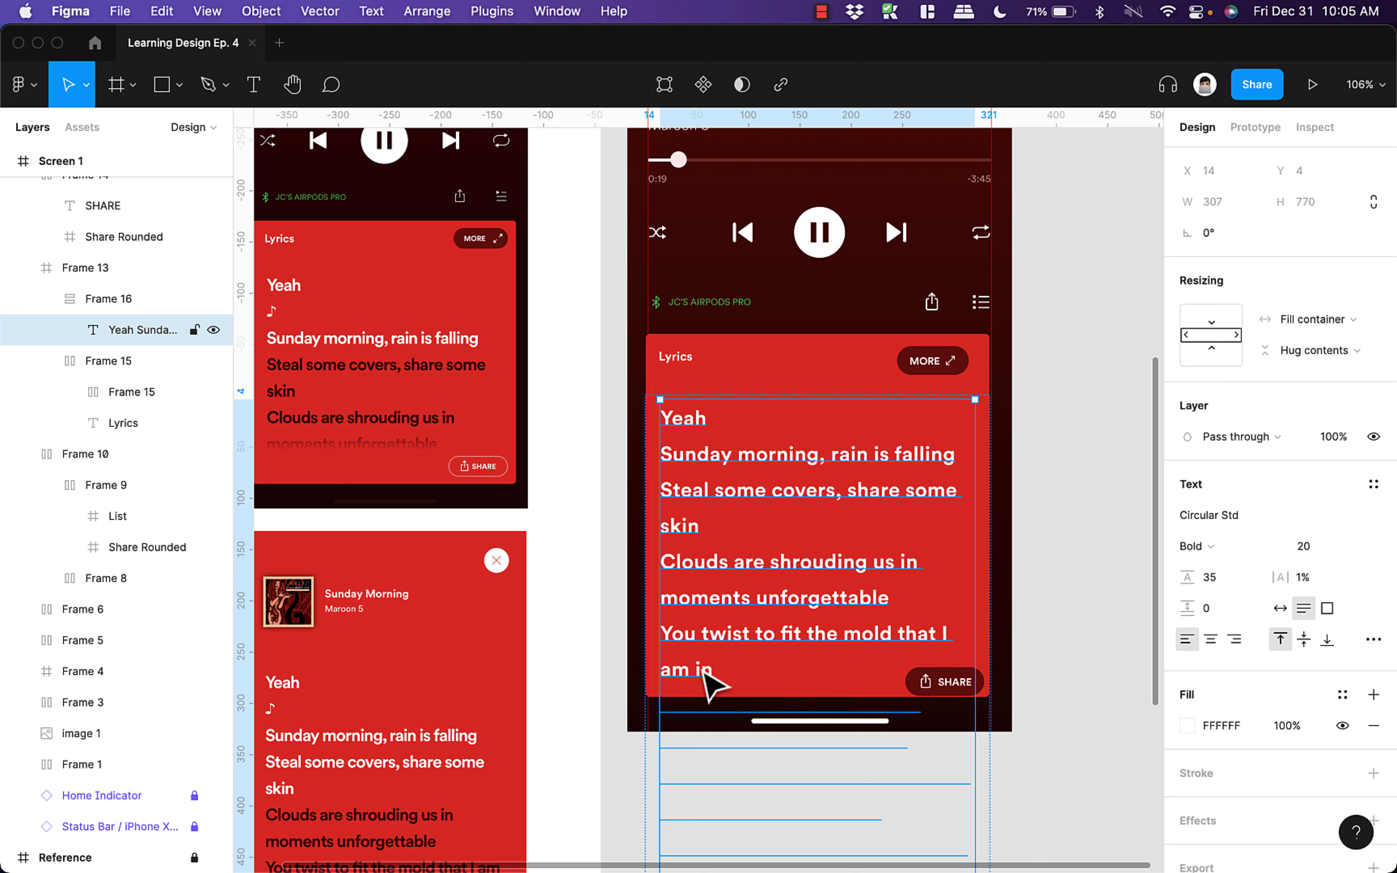
pyautogui.moveTo(713, 671); pyautogui.dragTo(655, 645)
pyautogui.press('BackSpace')
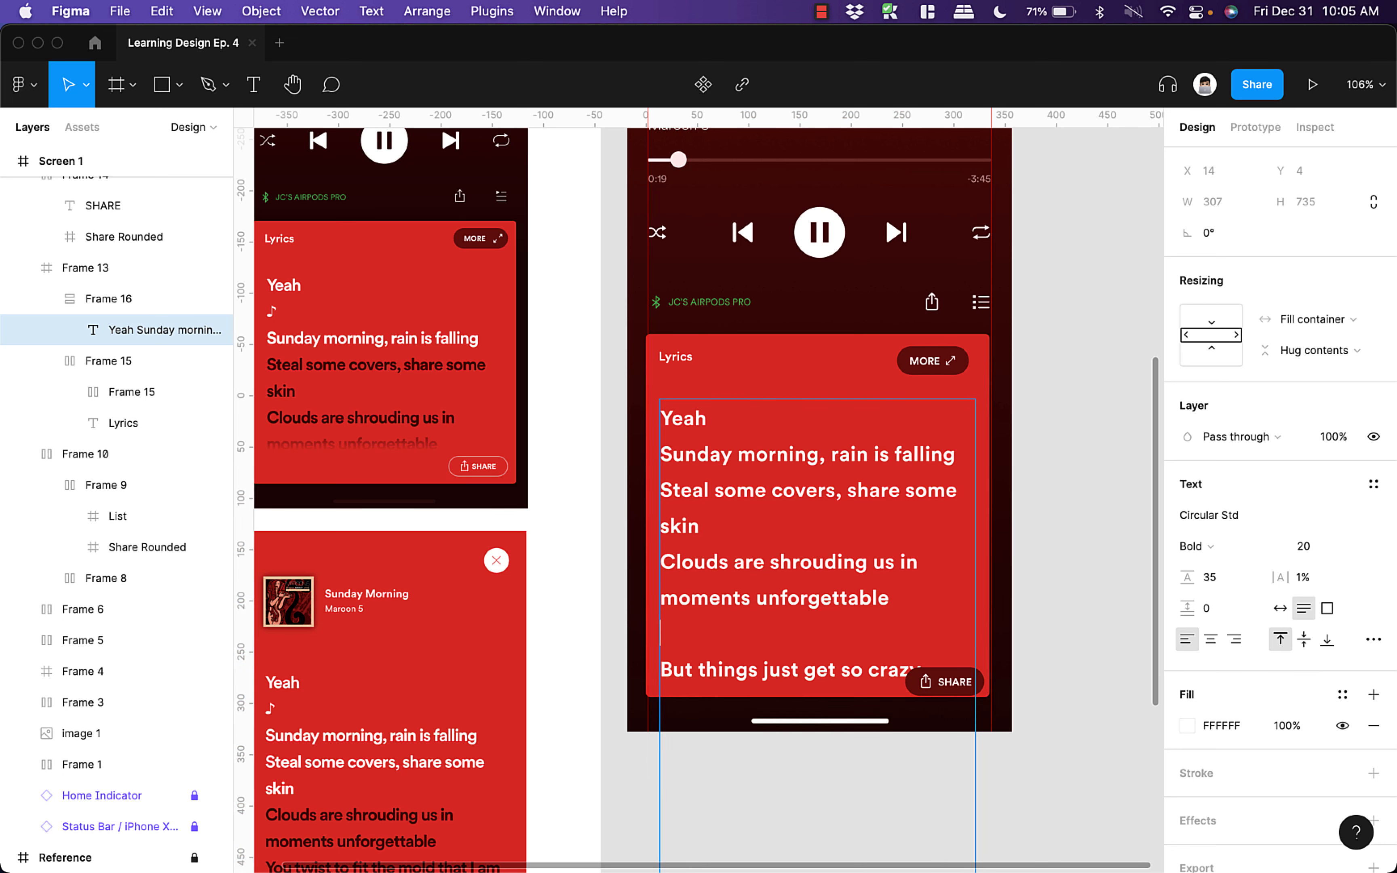
pyautogui.hotkey('shift', 'Down')
pyautogui.hotkey('shift', 'Down')
pyautogui.hotkey('shift', 'Down')
pyautogui.hotkey('shift', 'Down')
pyautogui.hotkey('shift', 'Down')
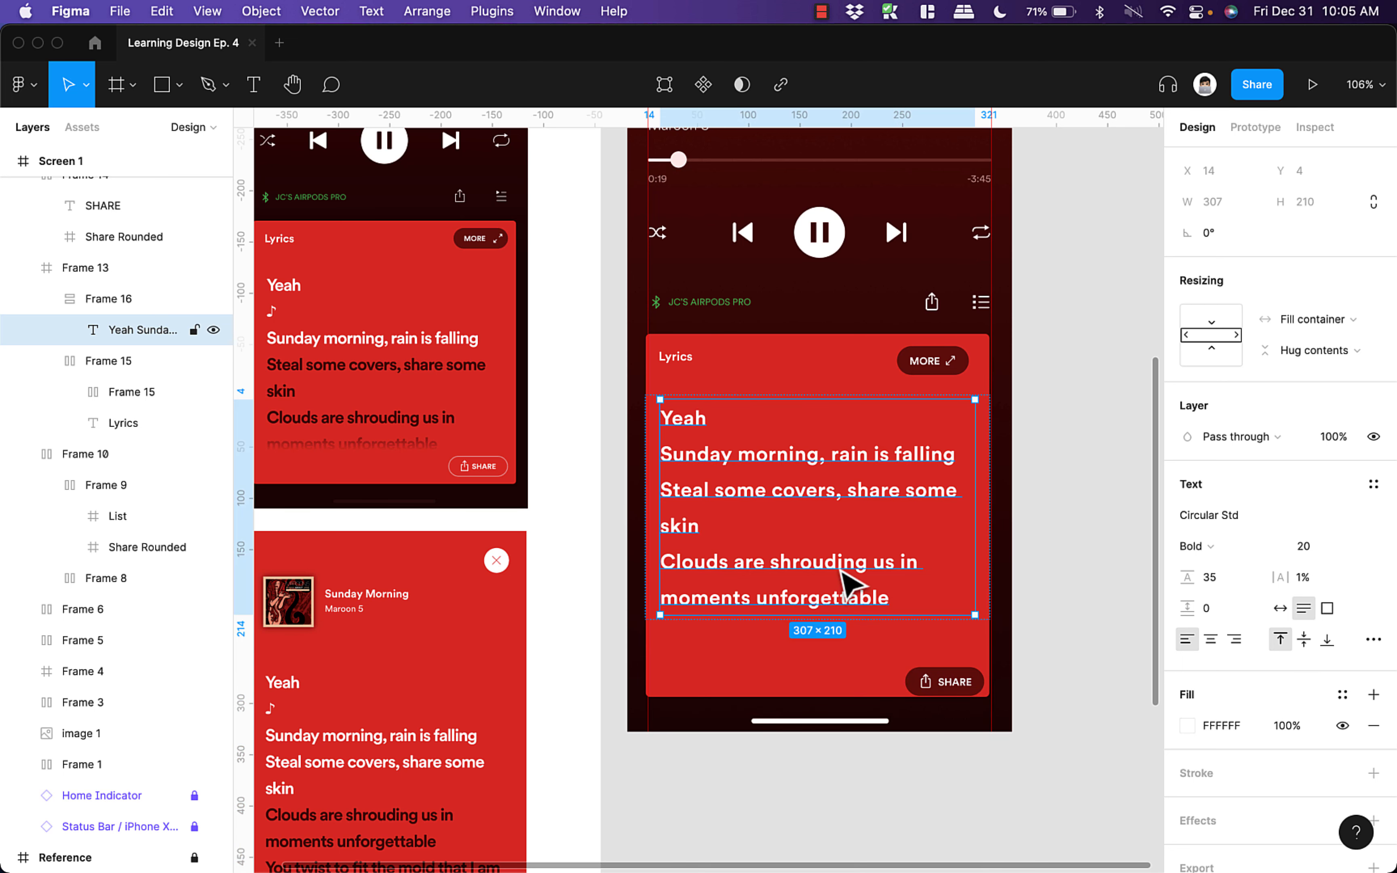
# - Reduce the letter spacing of the lyrics text to -3%
pyautogui.doubleClick(849, 583)
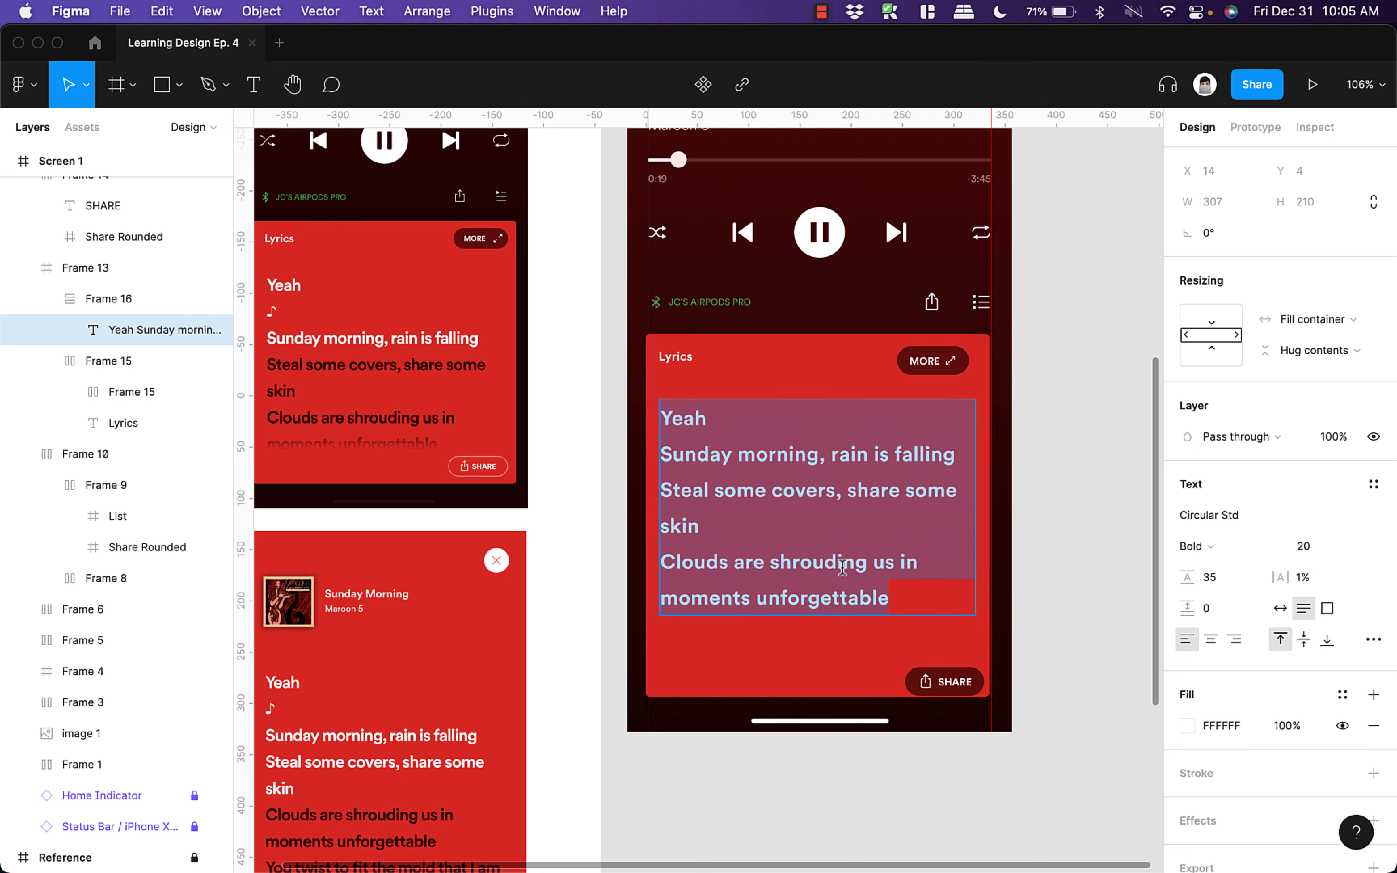
pyautogui.write('0')
pyautogui.press('Return')
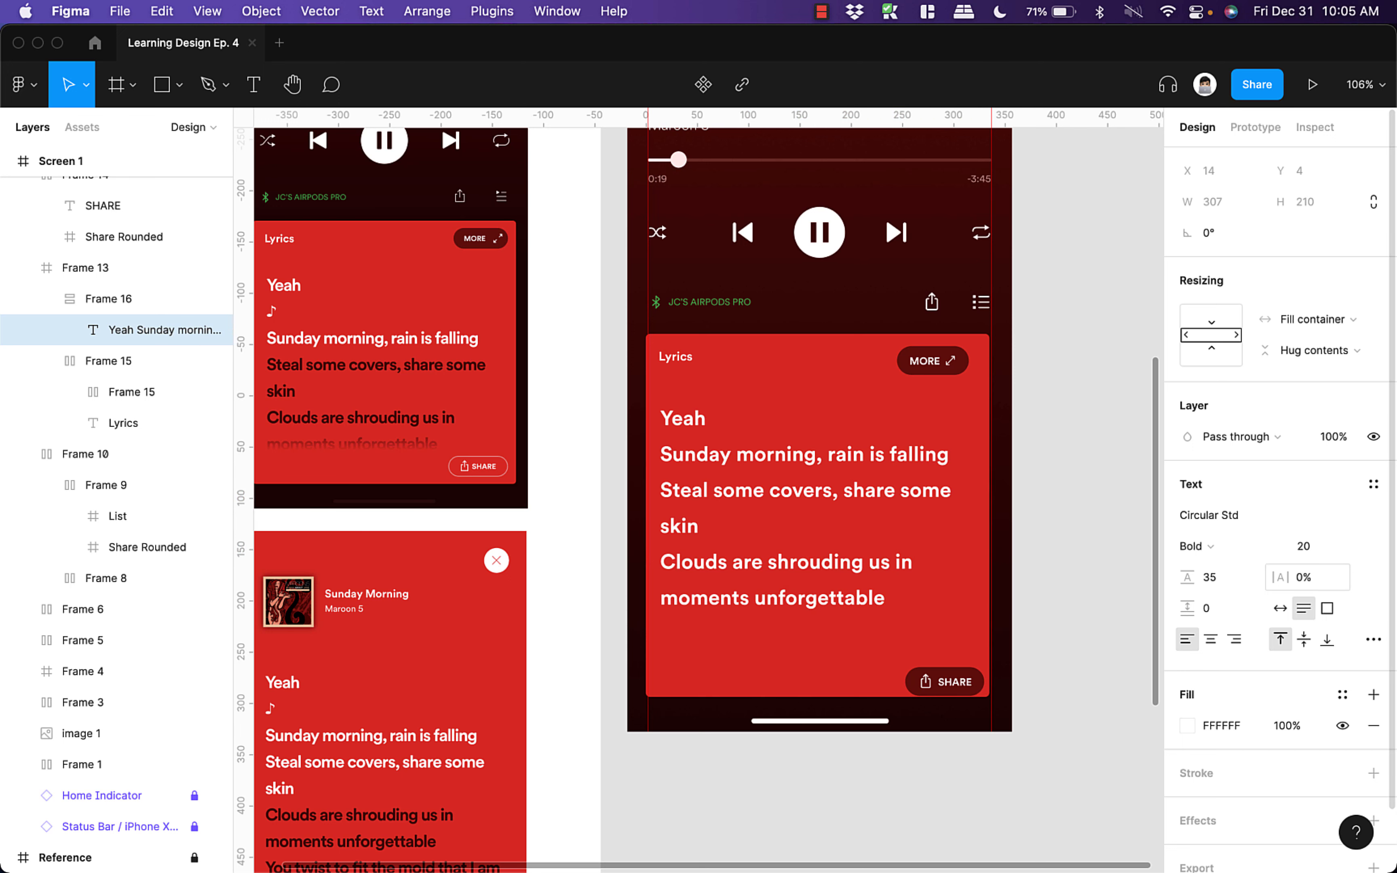
pyautogui.press('Down')
pyautogui.press('Down')
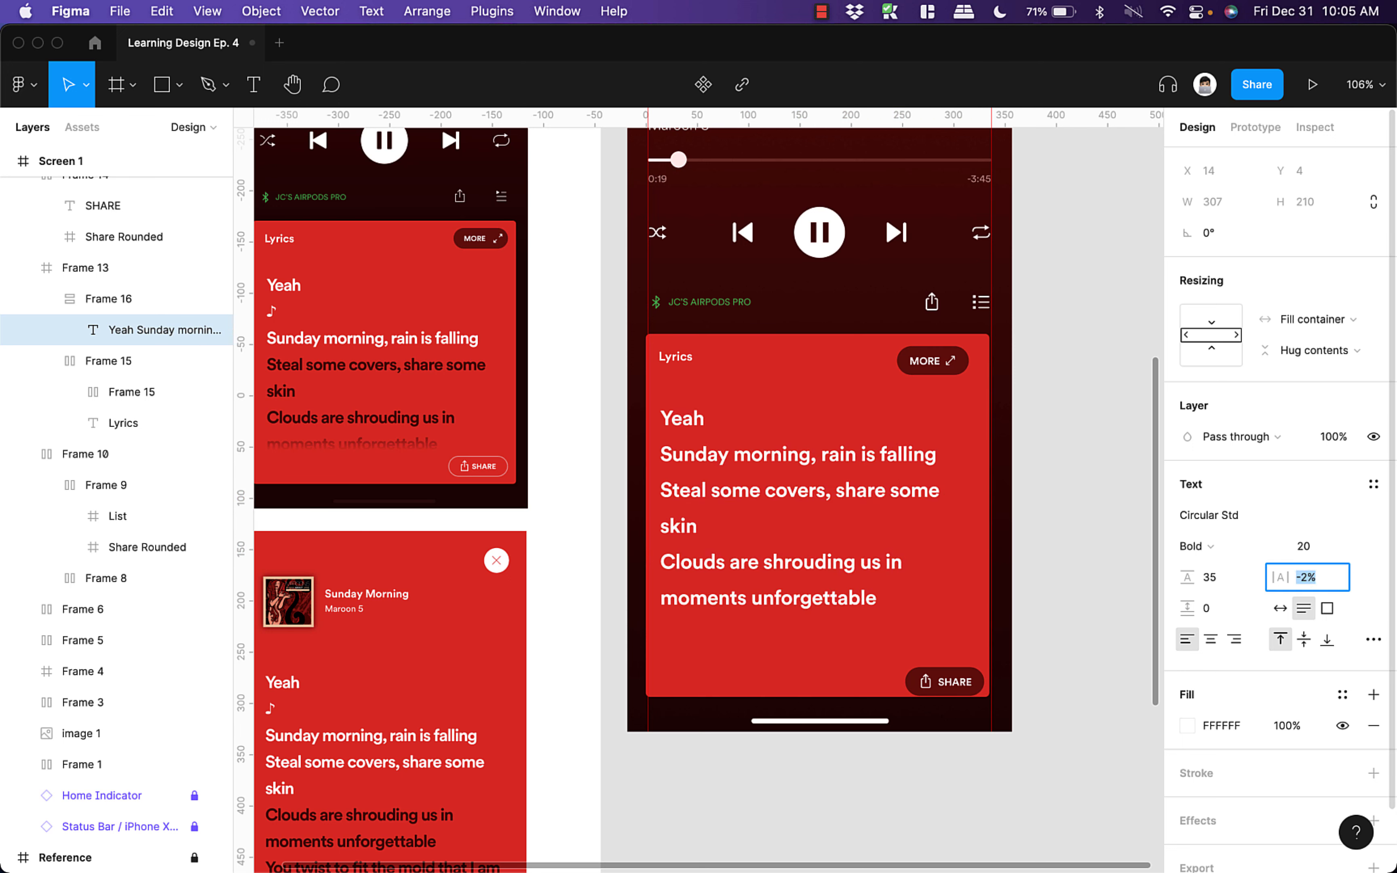
pyautogui.press('Down')
pyautogui.click(1060, 555)
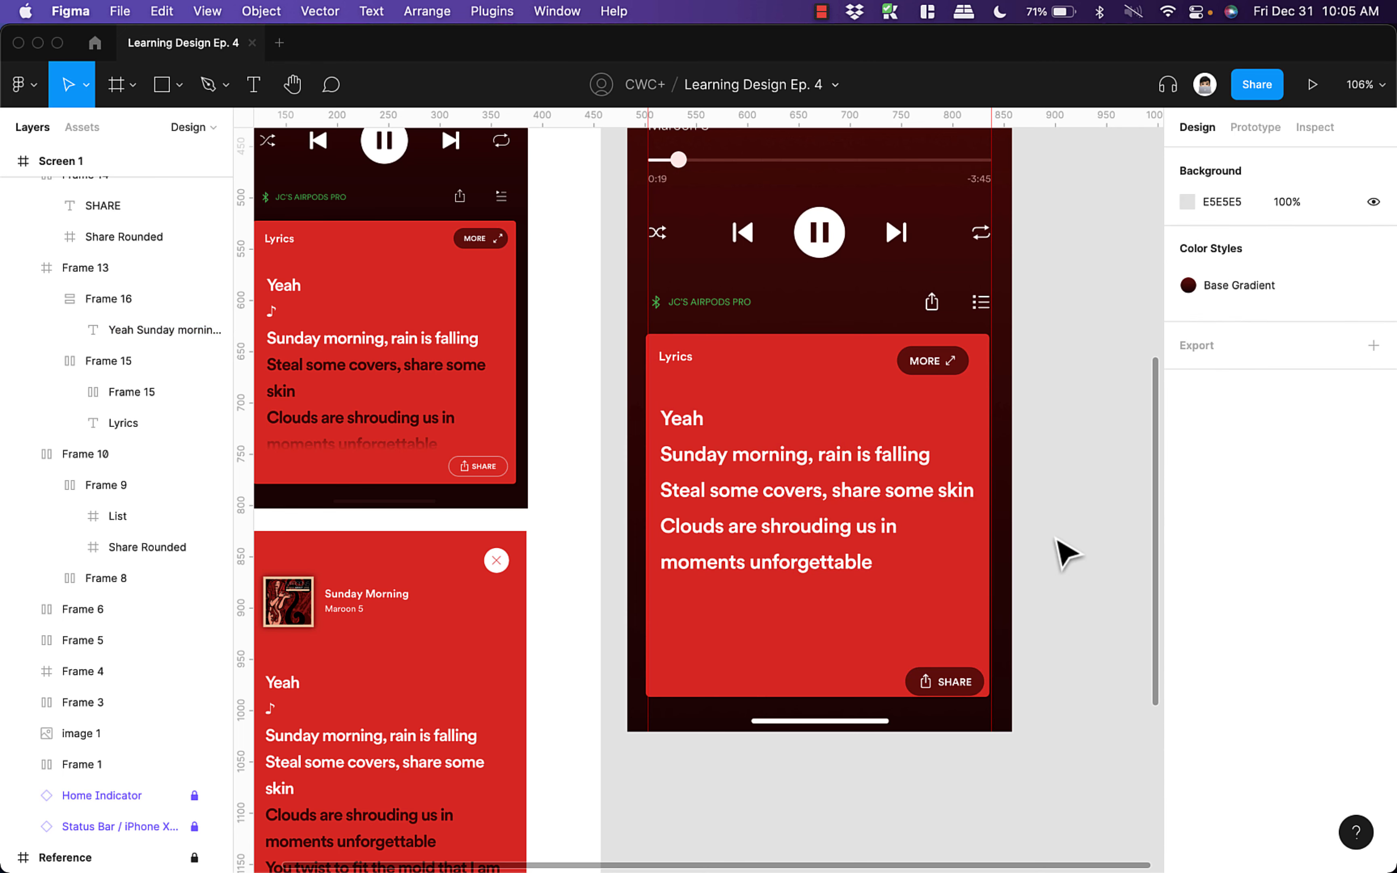
# - Set the font size of the lyrics text to 21
pyautogui.hotkey('shift', '0')
pyautogui.press('super+z')
pyautogui.click(1314, 543)
pyautogui.press('Up')
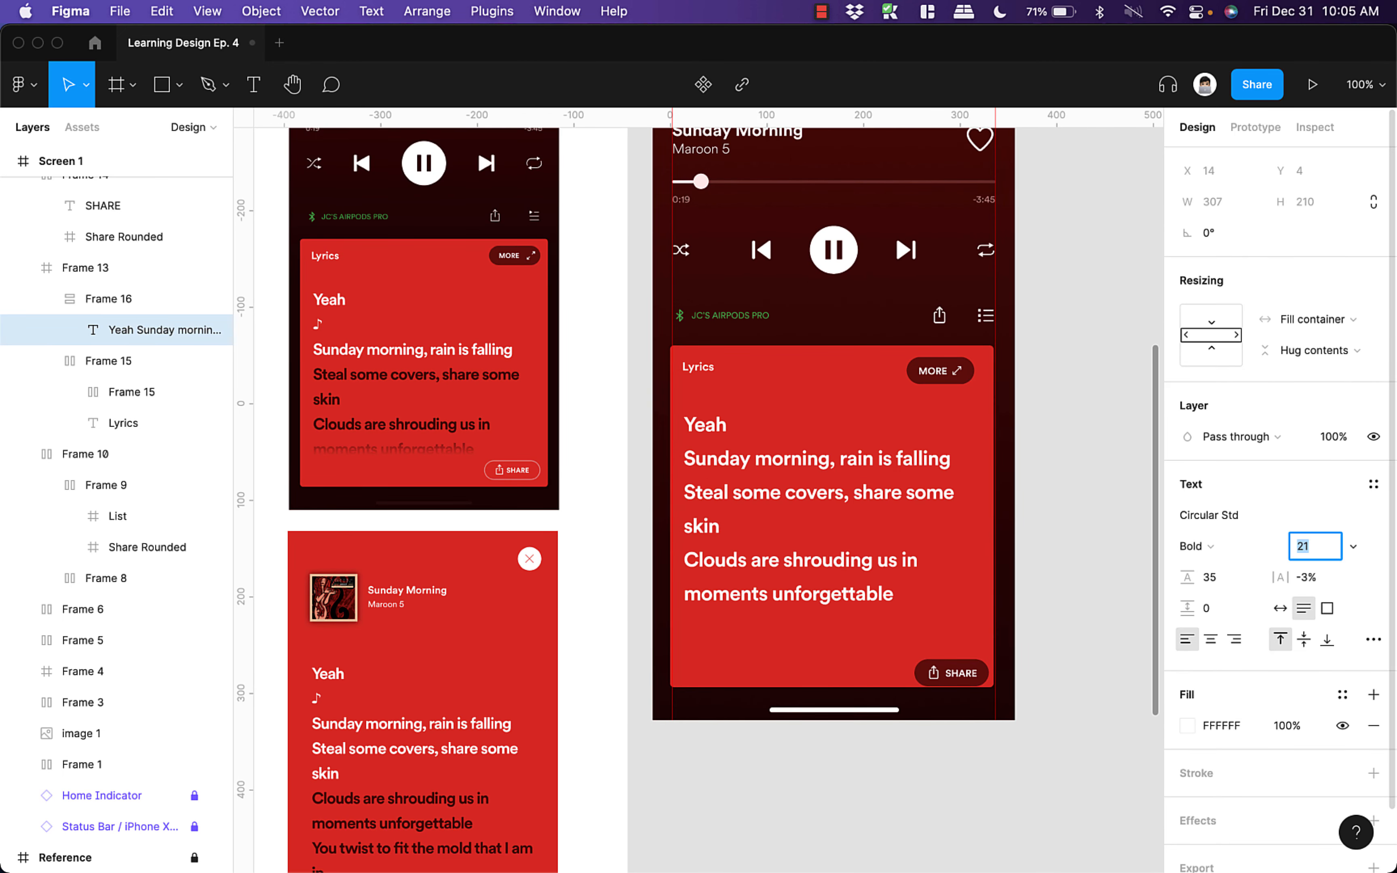
pyautogui.click(1051, 632)
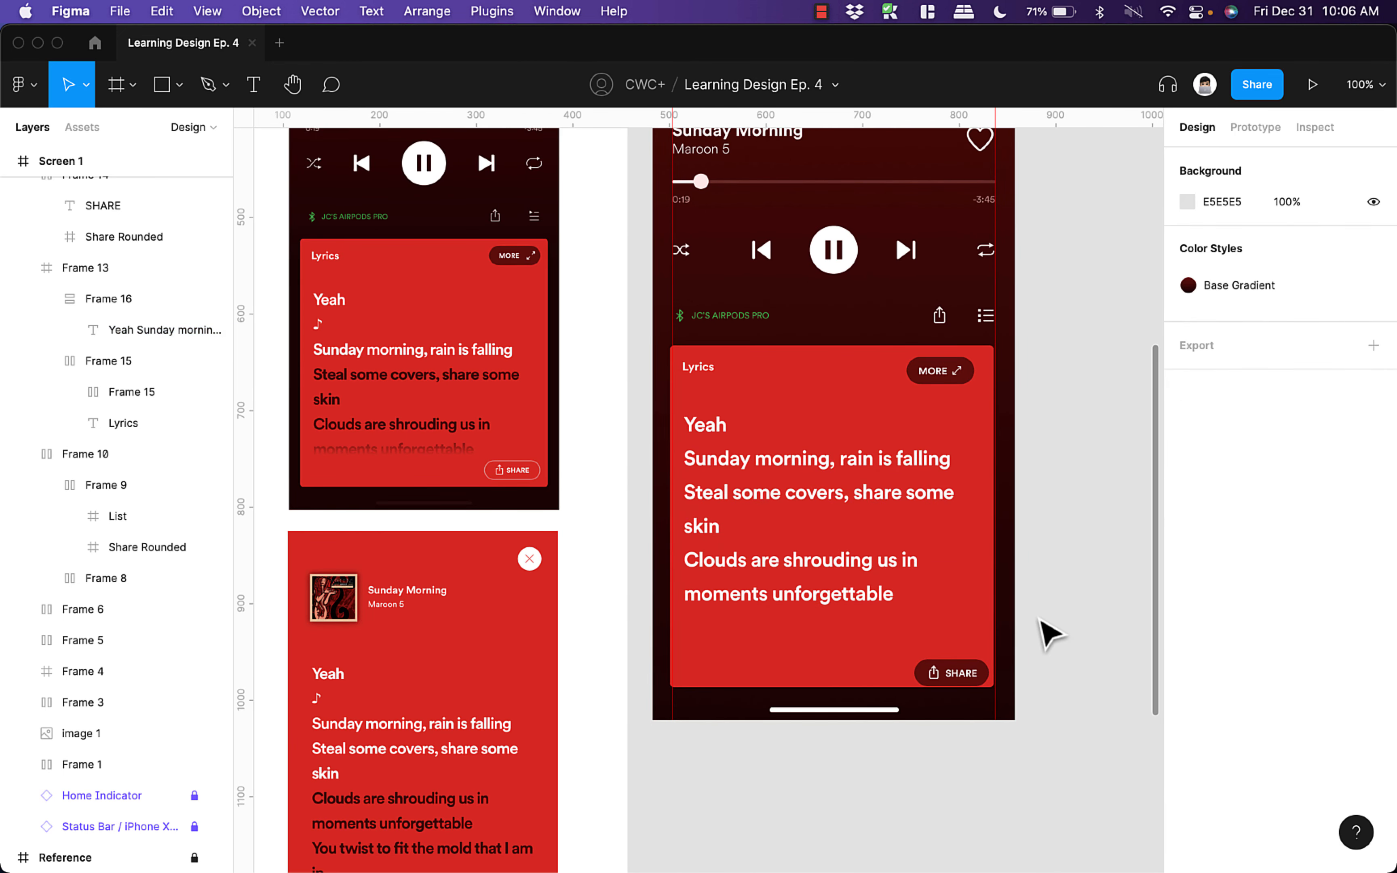
# - Collapse all layers and rename the SHARE button's frame as Share
pyautogui.scroll(-3, 918, 578)
pyautogui.click(909, 573)
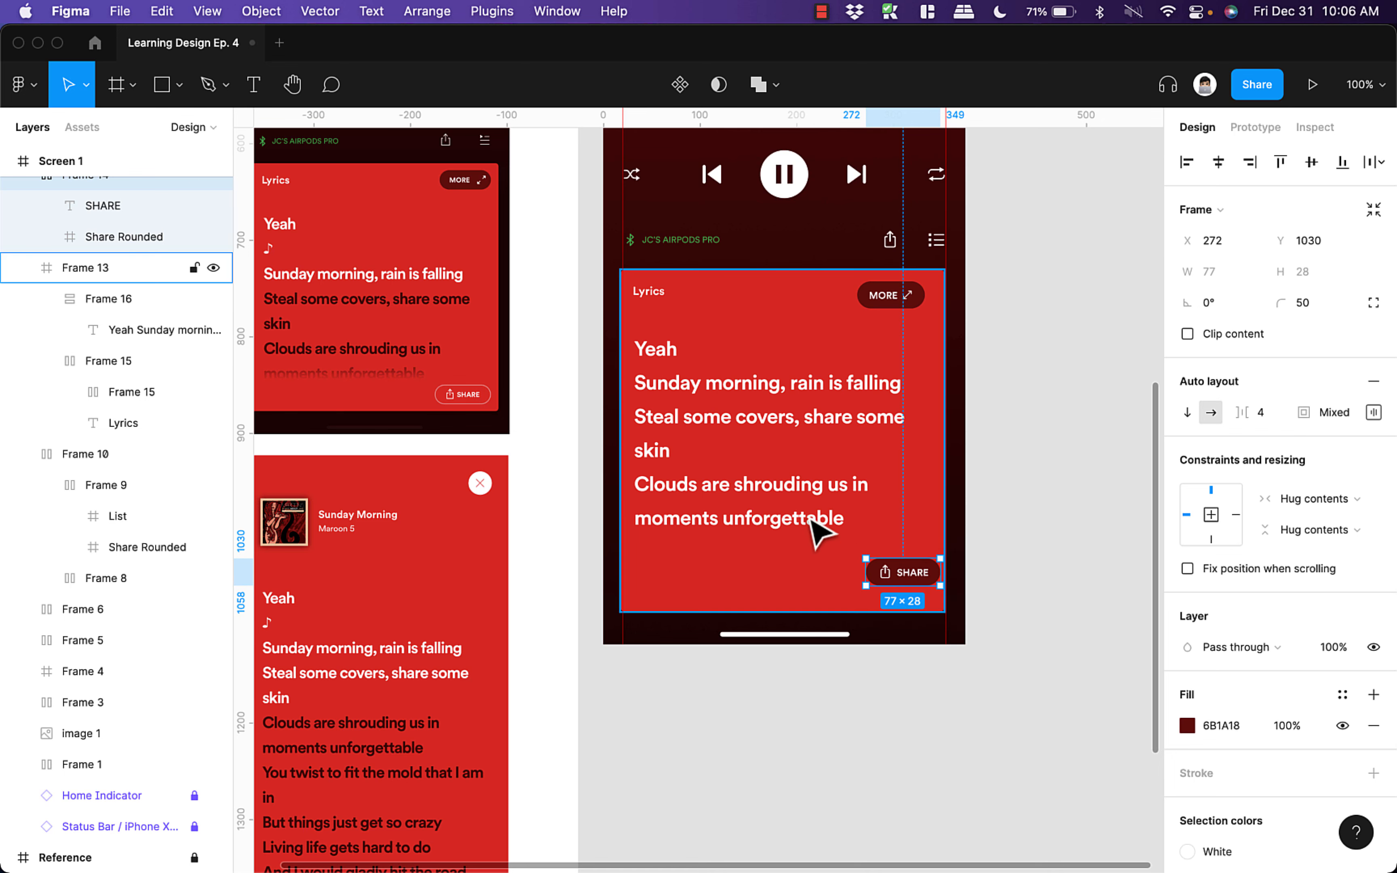
pyautogui.scroll(1, 186, 408)
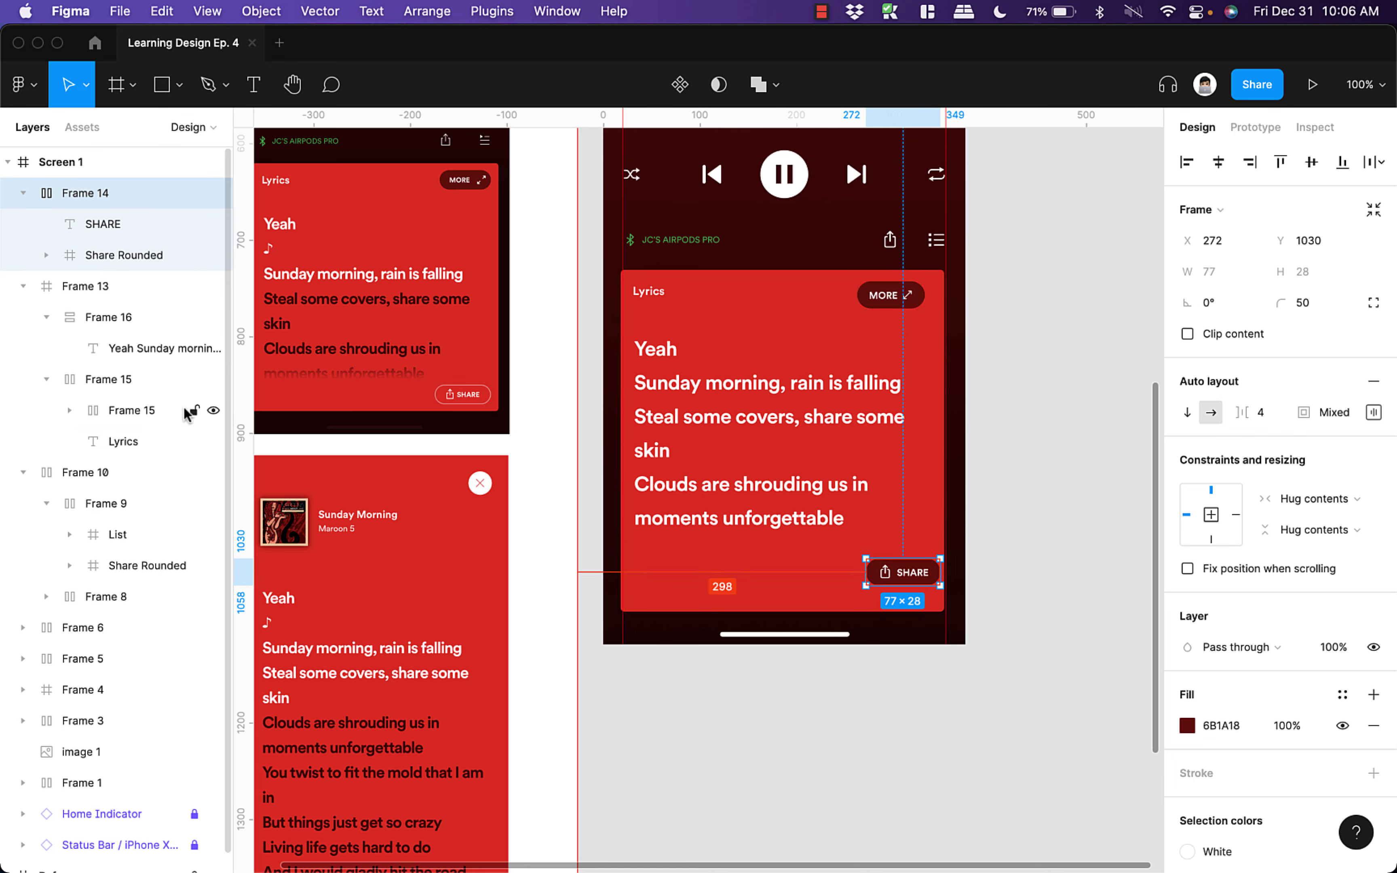
pyautogui.hotkey('alt', 'l')
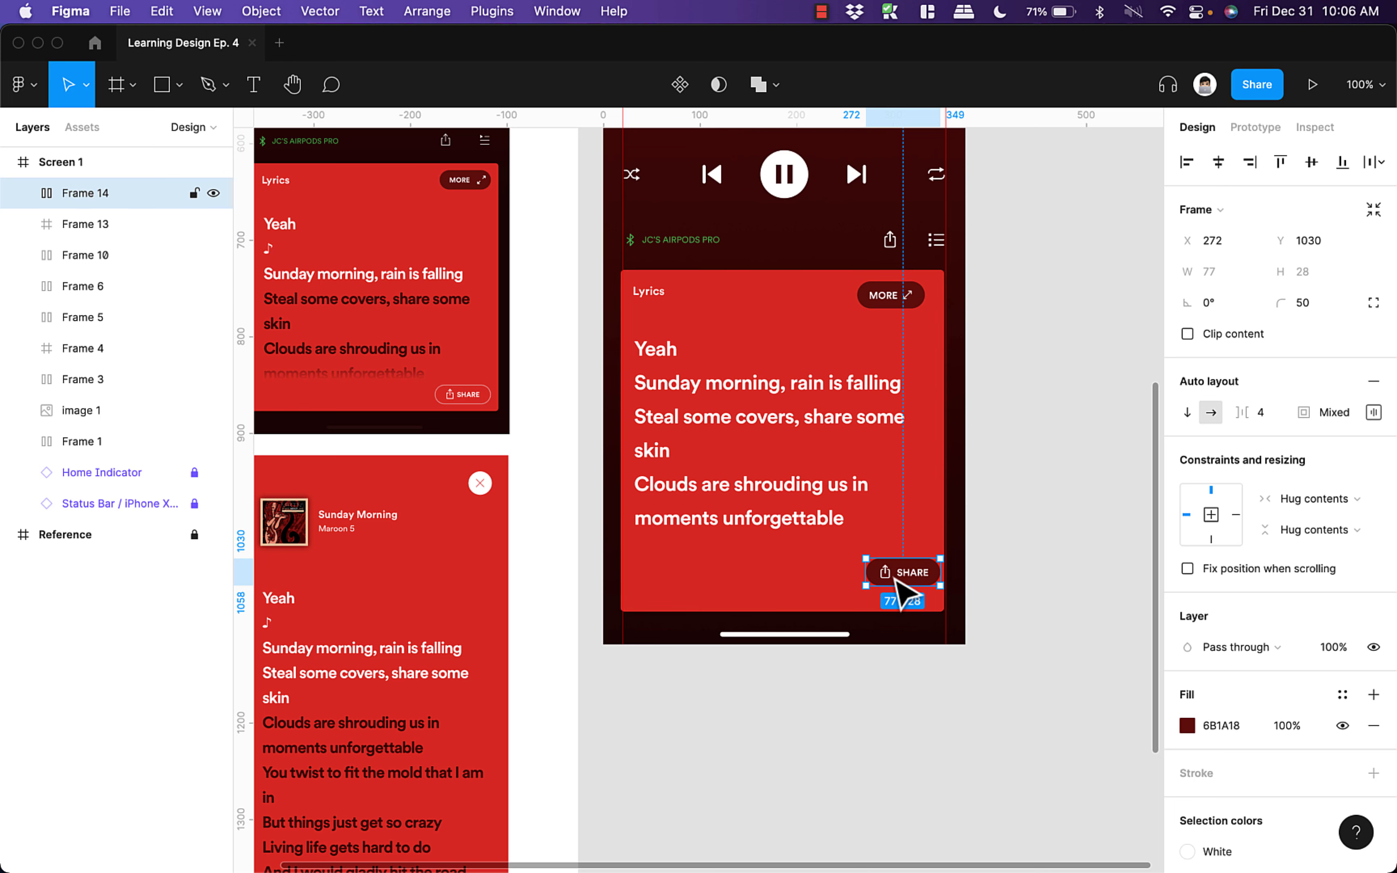
pyautogui.doubleClick(93, 194)
pyautogui.write('Shar')
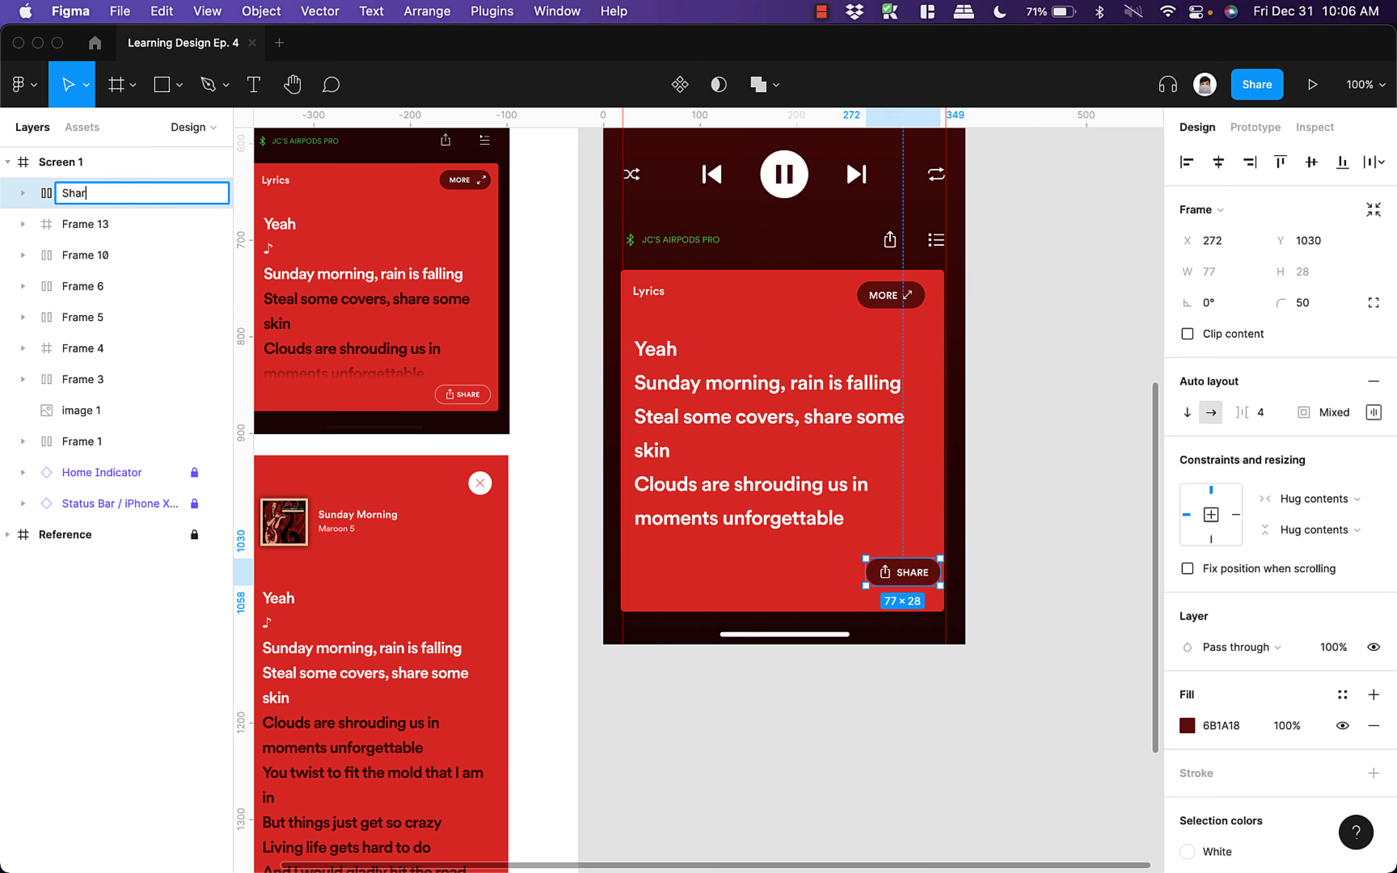
pyautogui.write('e')
pyautogui.press('Return')
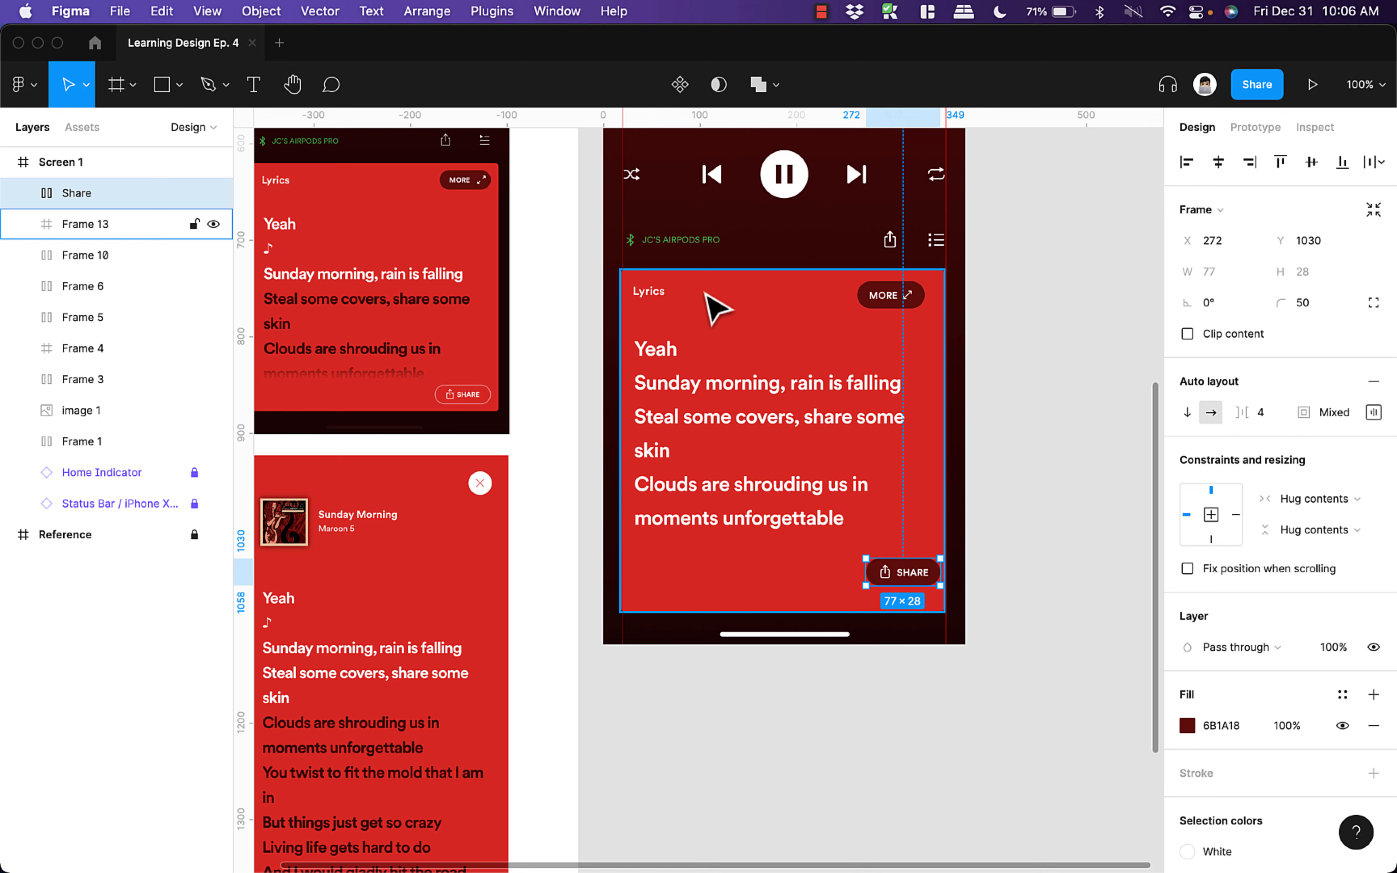
# - Rename the red lyrics card's frame as Lyrics
pyautogui.doubleClick(93, 223)
pyautogui.write('Lyr')
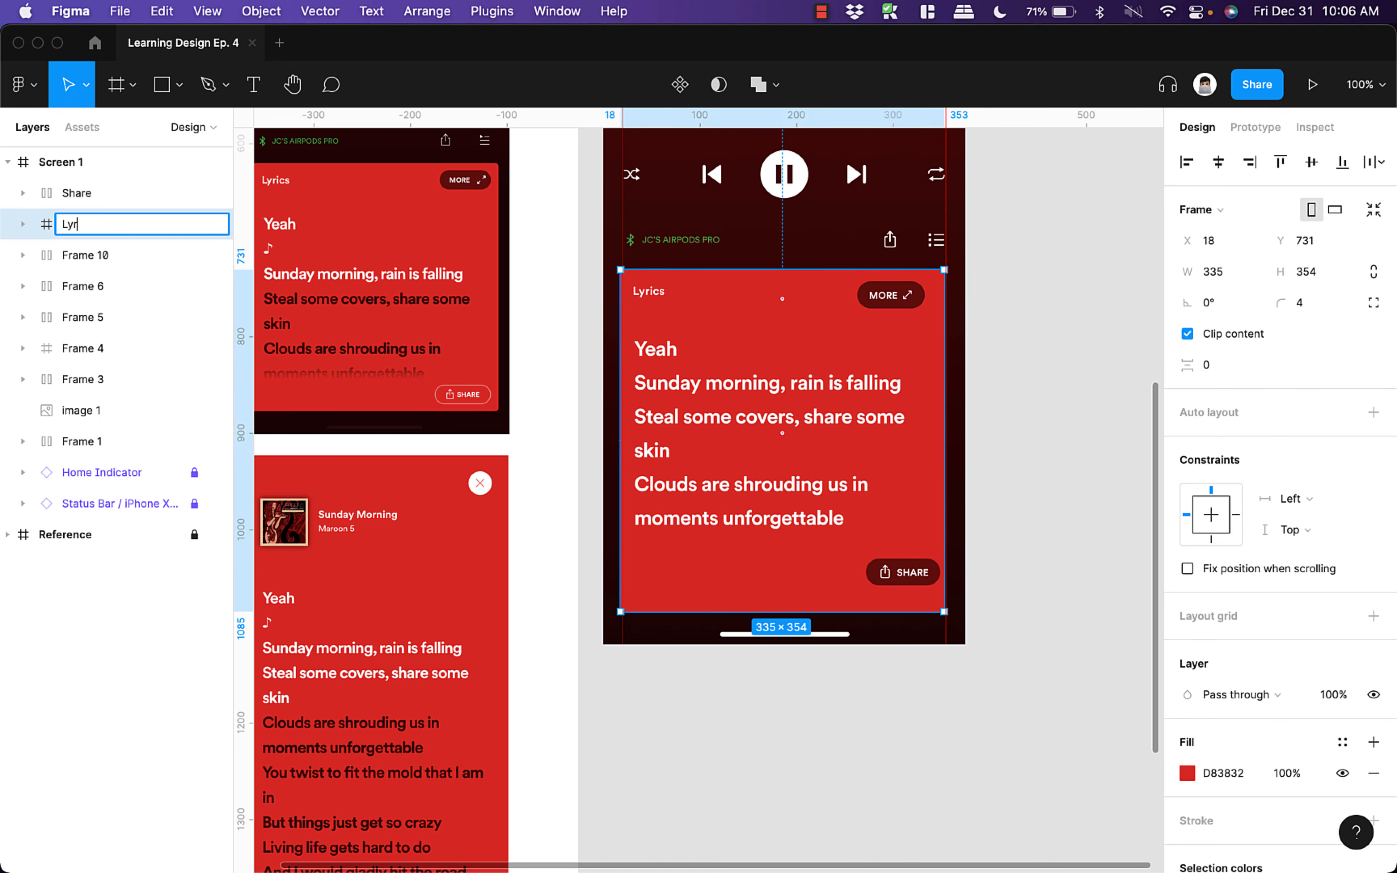
pyautogui.write('ics')
pyautogui.press('Return')
# - Nest the Share frame inside the Lyrics frame and move the SHARE button to about X 238, Y 278
pyautogui.click(108, 195)
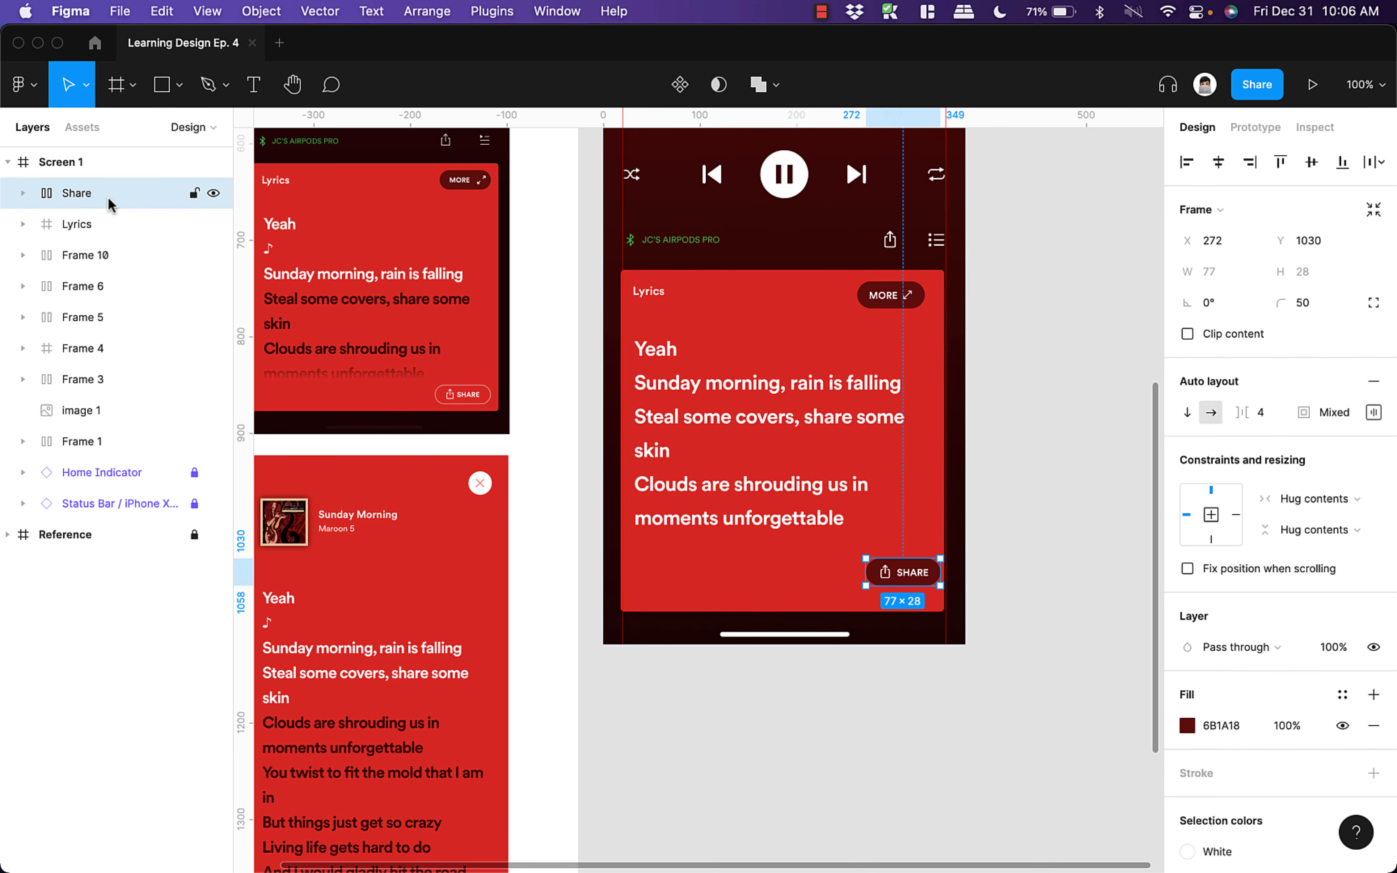
pyautogui.moveTo(106, 230)
pyautogui.mouseDown()
pyautogui.moveTo(116, 209)
pyautogui.moveTo(99, 239)
pyautogui.mouseUp()
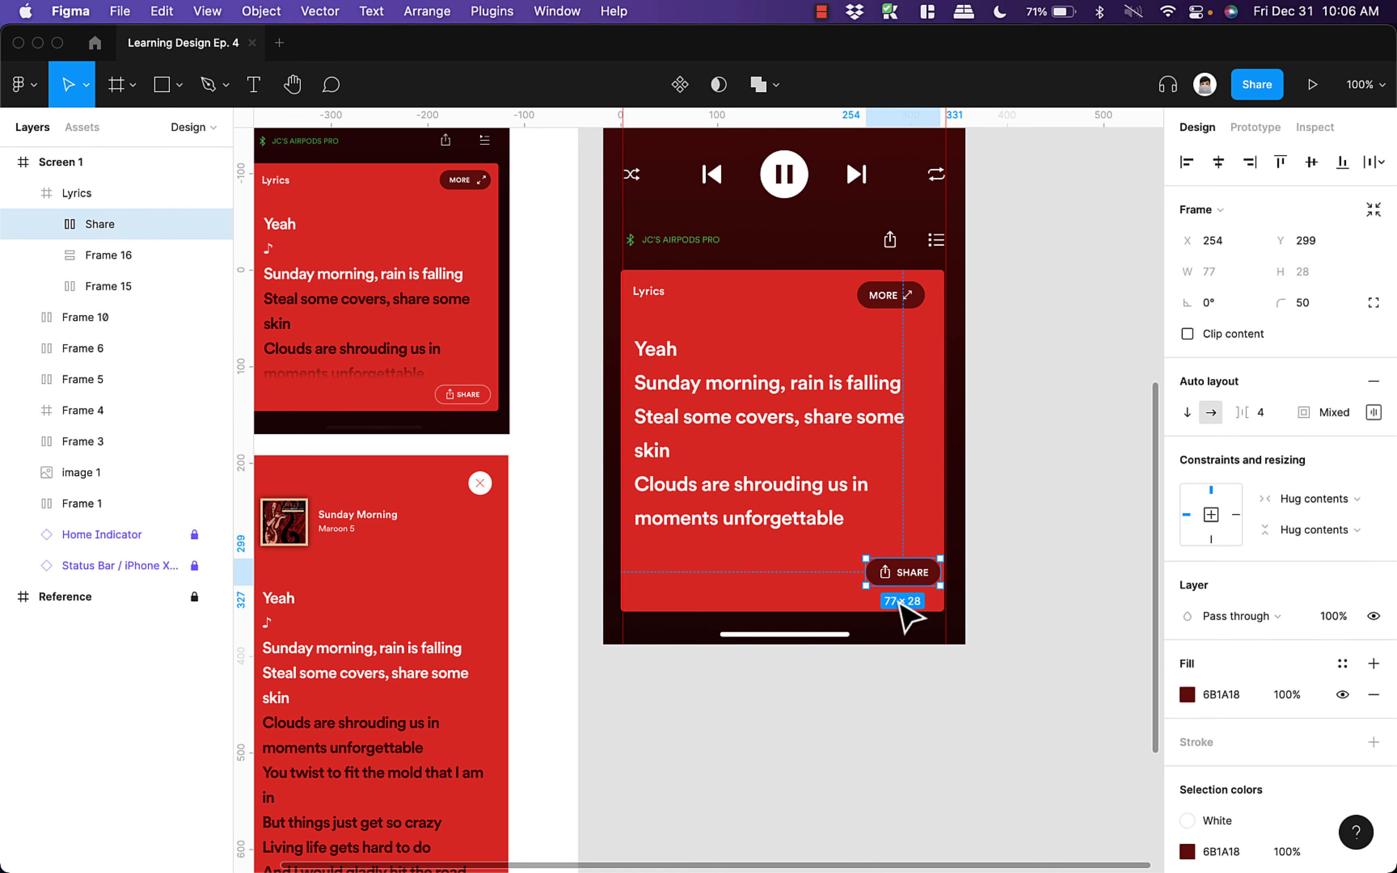
pyautogui.click(931, 584)
pyautogui.moveTo(908, 575)
pyautogui.mouseDown()
pyautogui.moveTo(894, 582)
pyautogui.moveTo(894, 559)
pyautogui.mouseUp()
pyautogui.scroll(3, 894, 559)
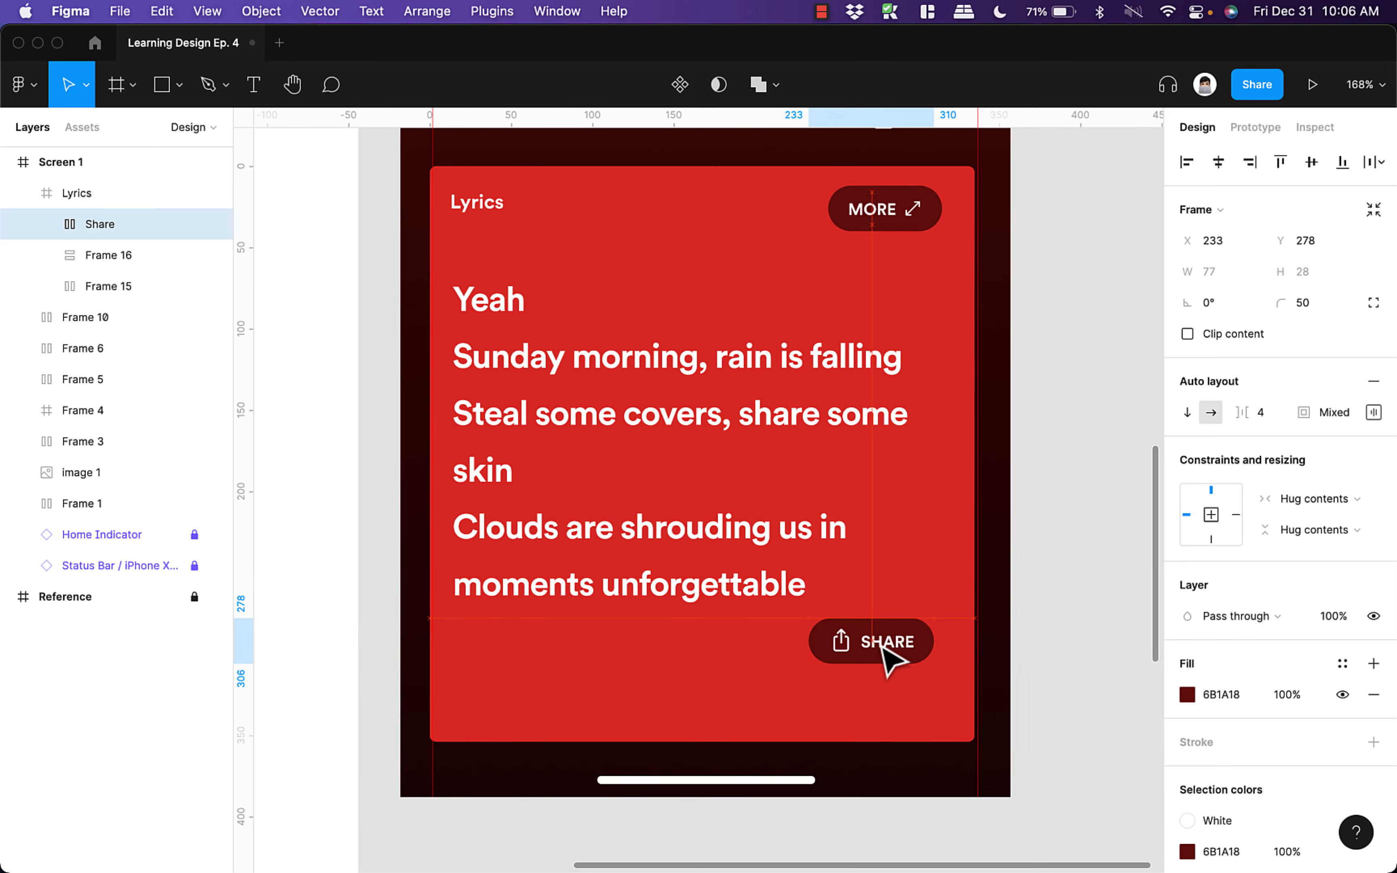
pyautogui.scroll(-2, 795, 631)
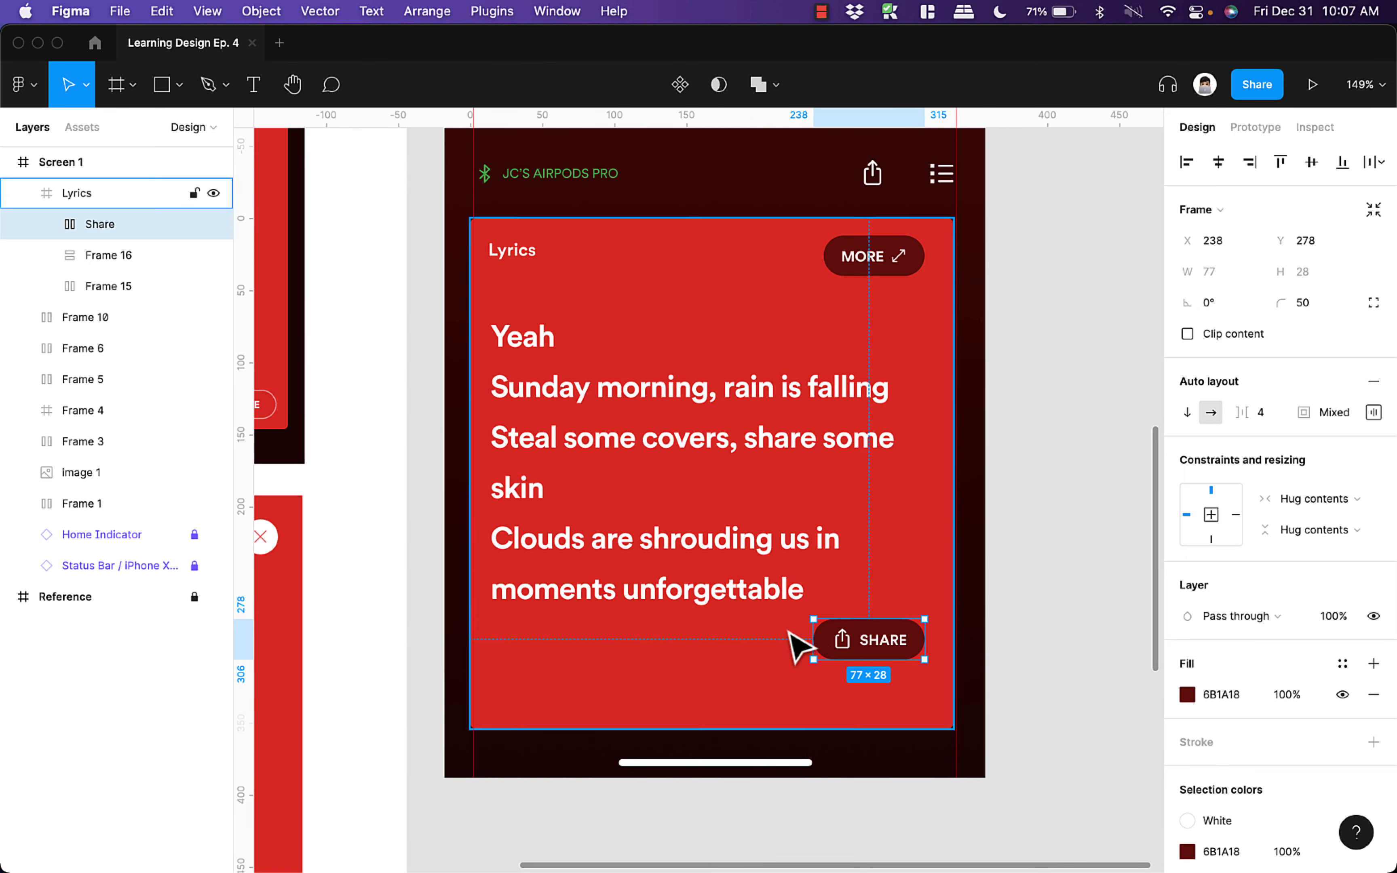
# - Remove the SHARE button's dark red fill and give the button a white (FFFFFF) stroke
pyautogui.scroll(-2, 986, 656)
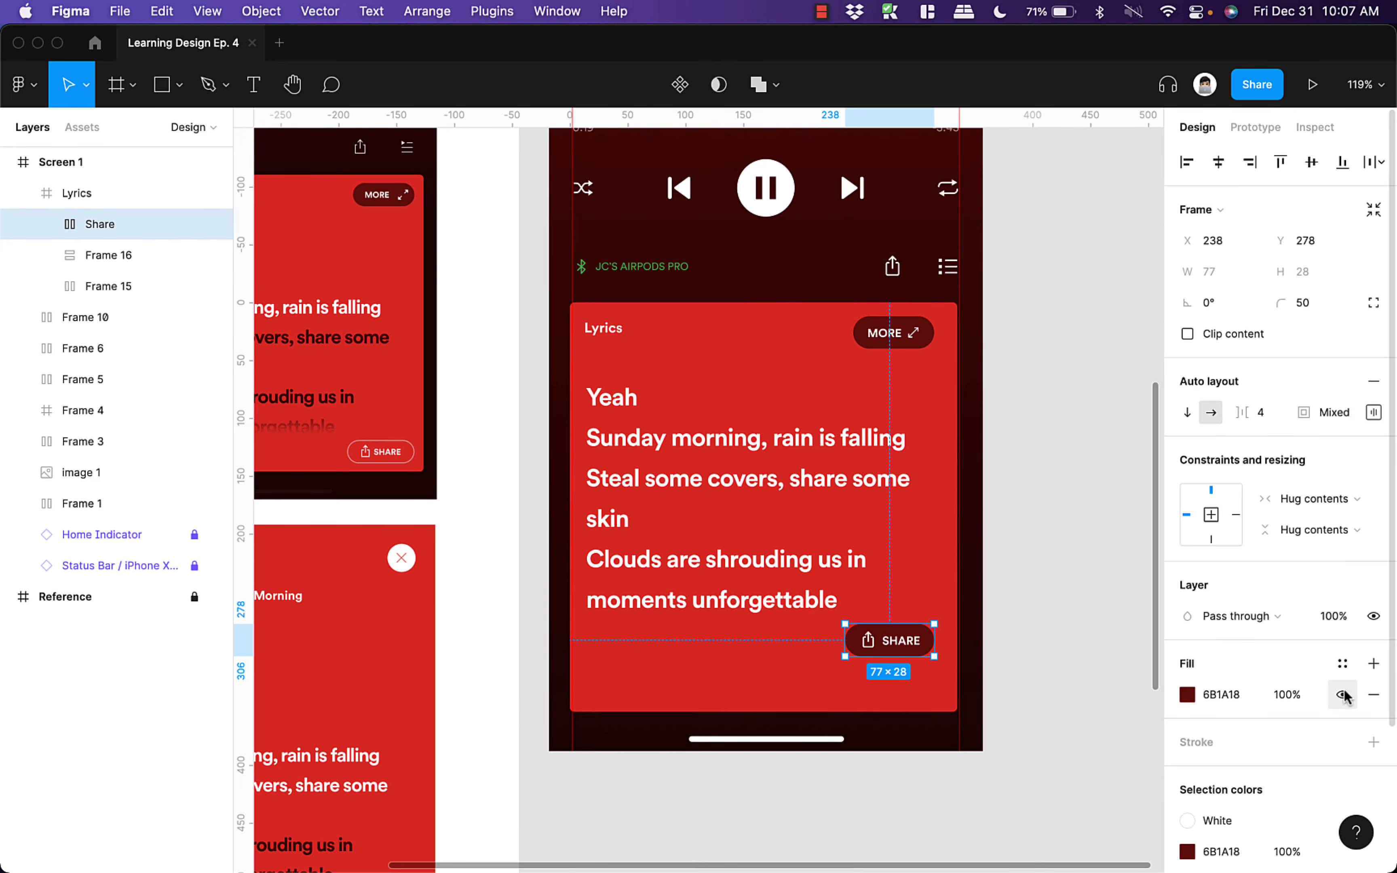
pyautogui.click(1370, 699)
pyautogui.scroll(-2, 1238, 661)
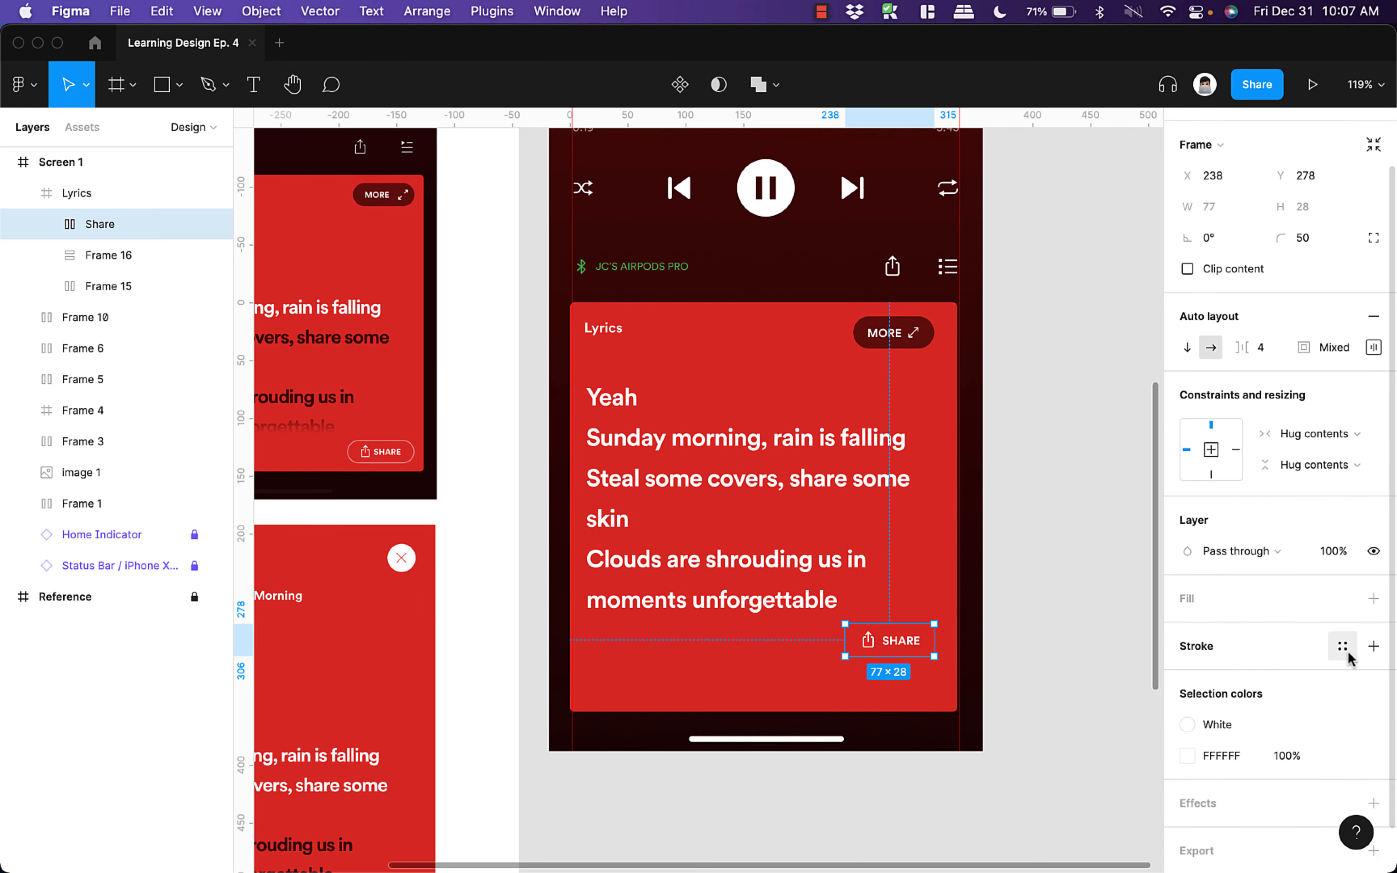
pyautogui.click(1373, 647)
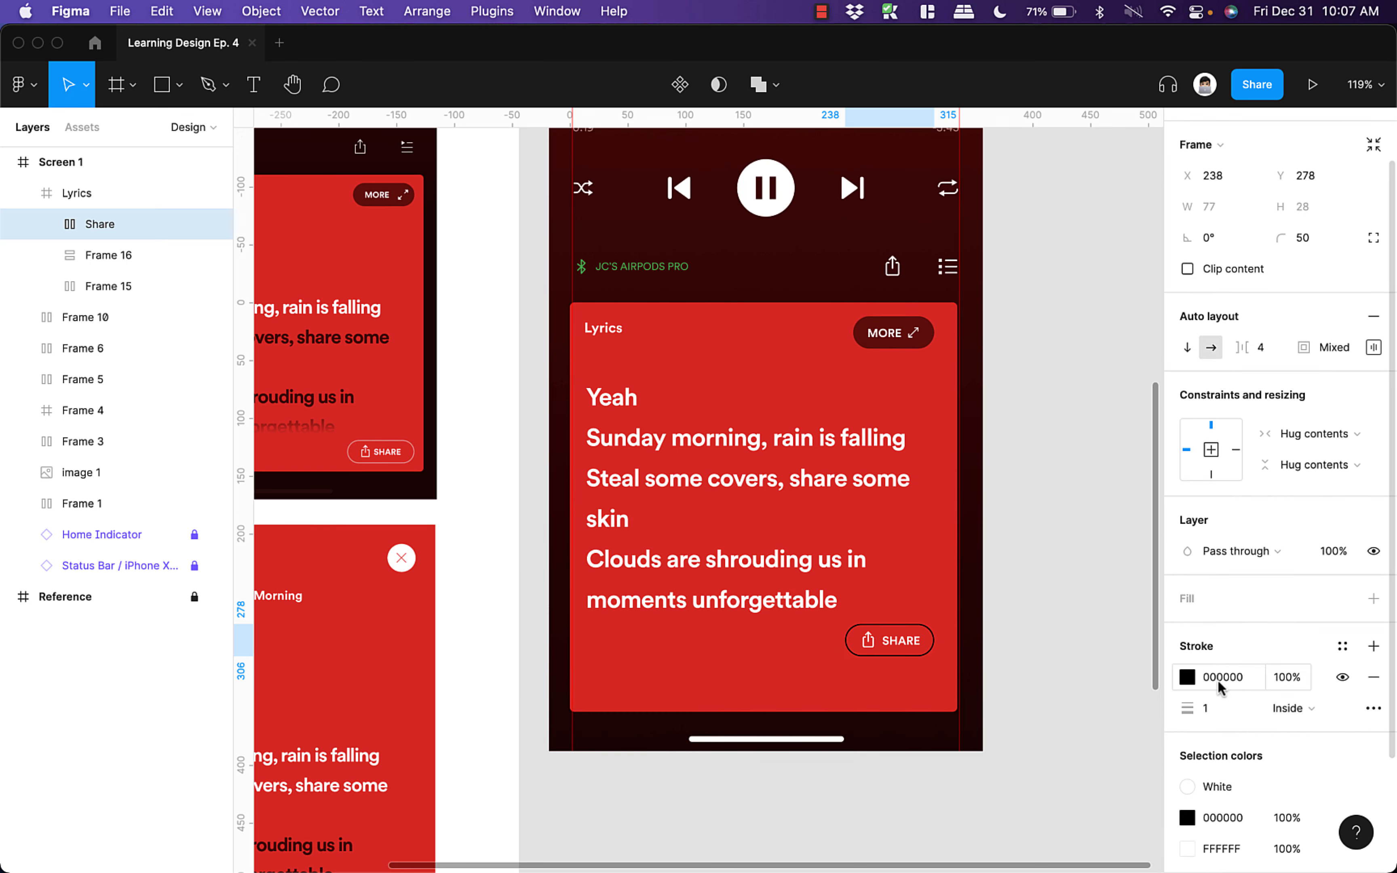
pyautogui.click(1186, 678)
pyautogui.click(955, 780)
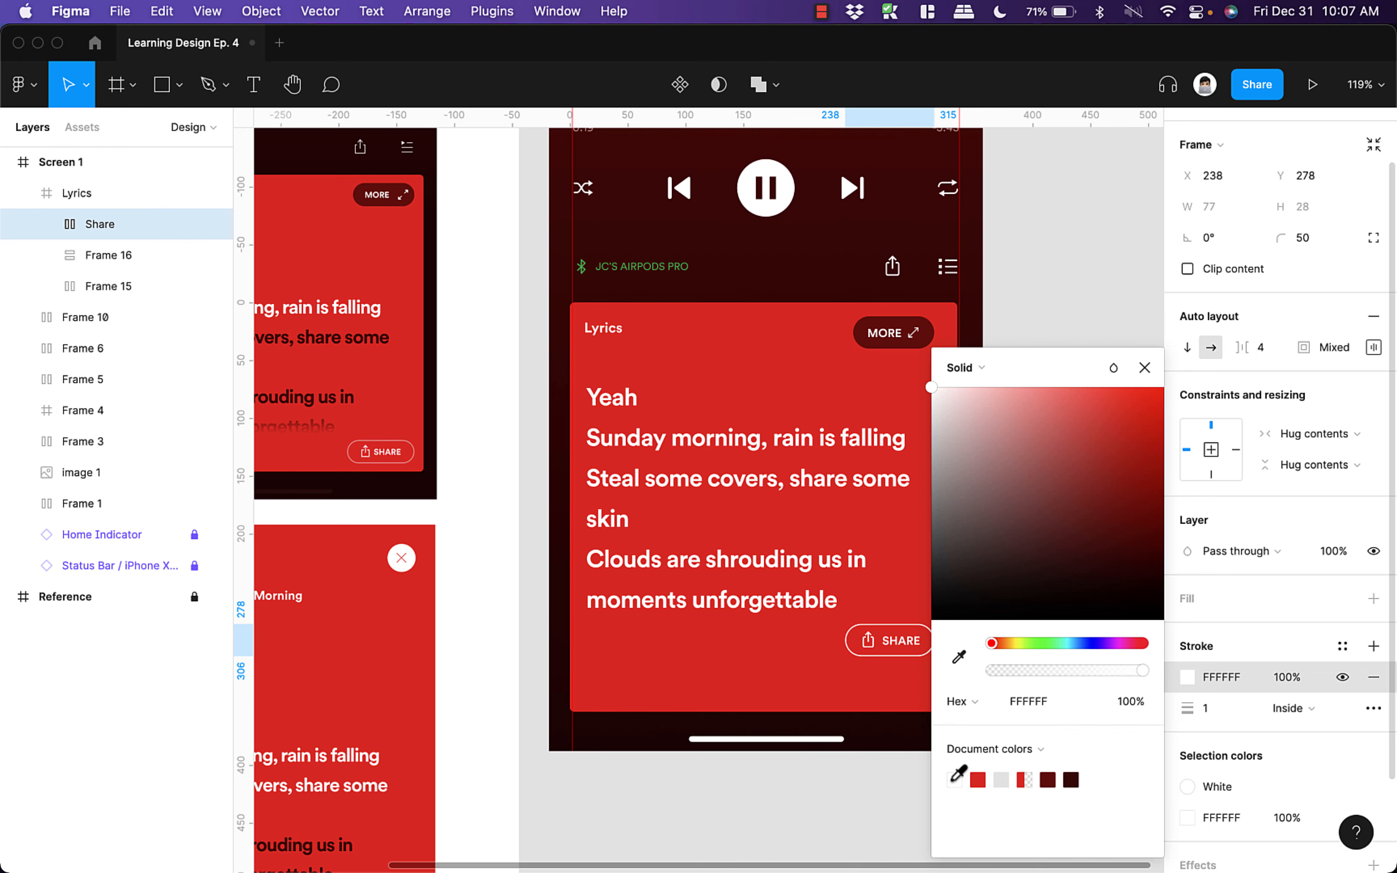
pyautogui.click(842, 772)
# - Thin the SHARE button's white stroke to a weight below 1
pyautogui.doubleClick(918, 643)
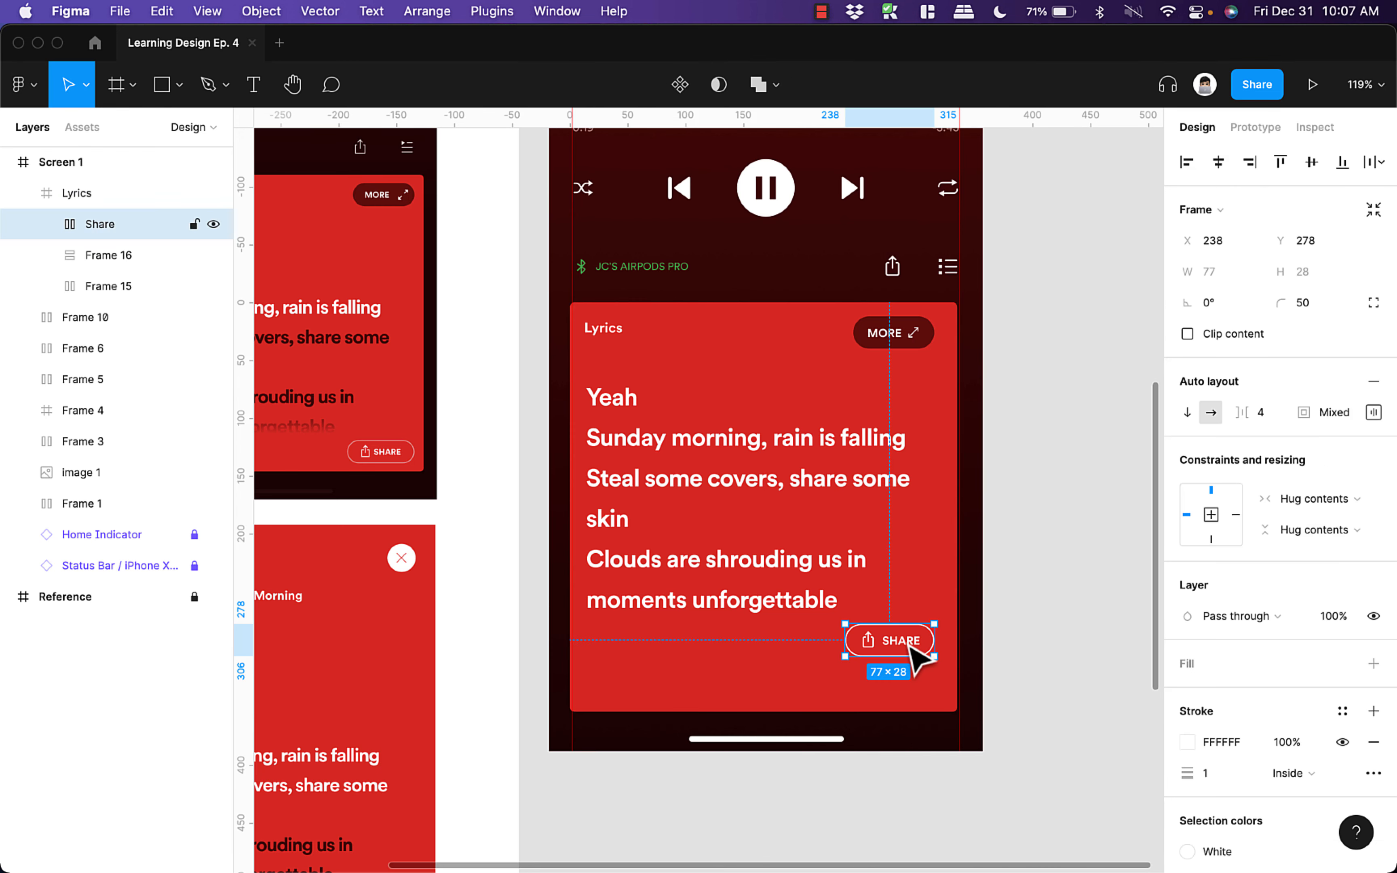
pyautogui.click(1219, 773)
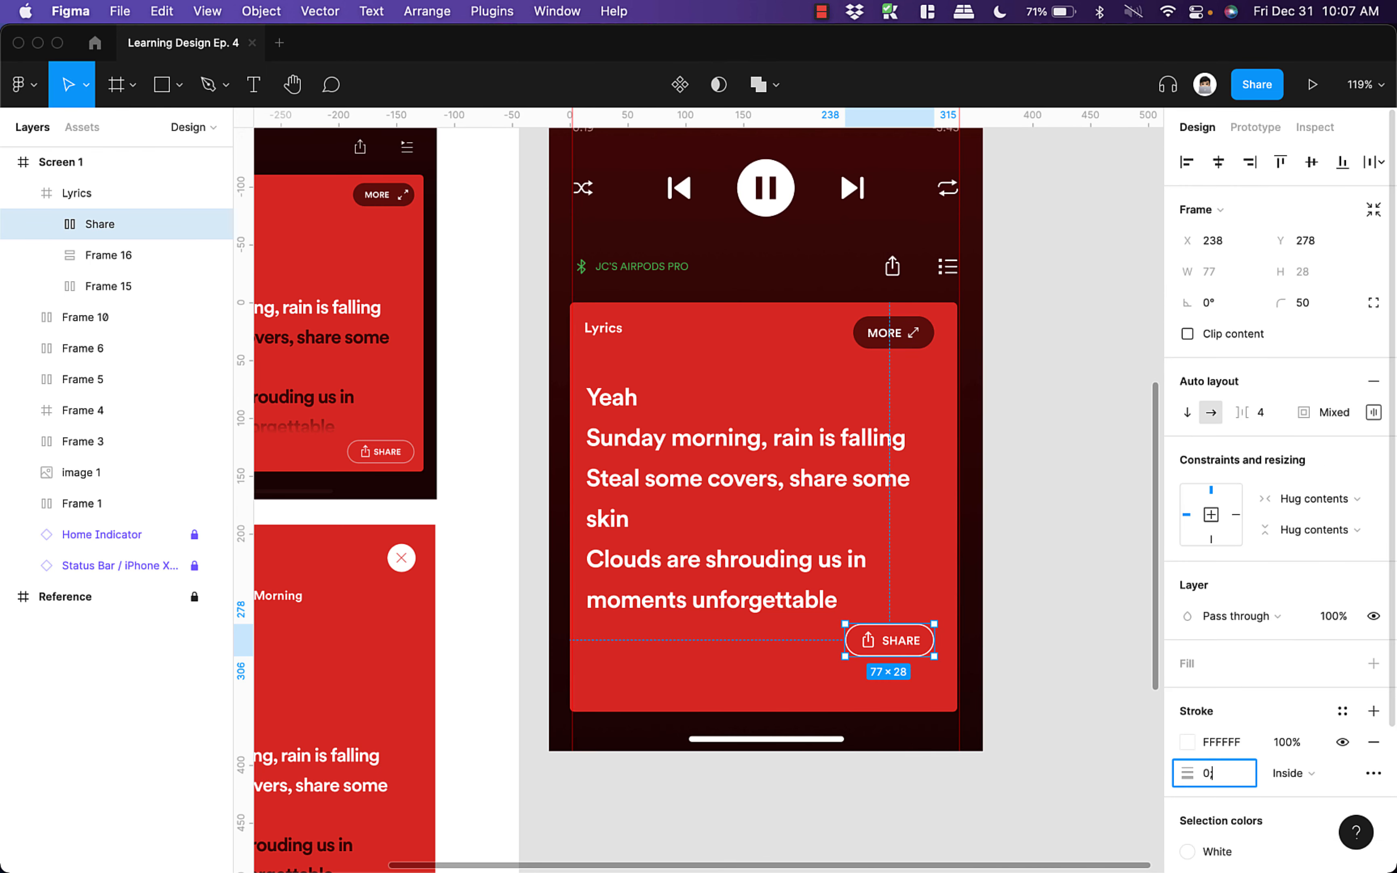
pyautogui.click(1076, 733)
pyautogui.scroll(1, 927, 668)
# - Shorten the Lyrics frame from its lower edge to a height of about 326
pyautogui.click(926, 669)
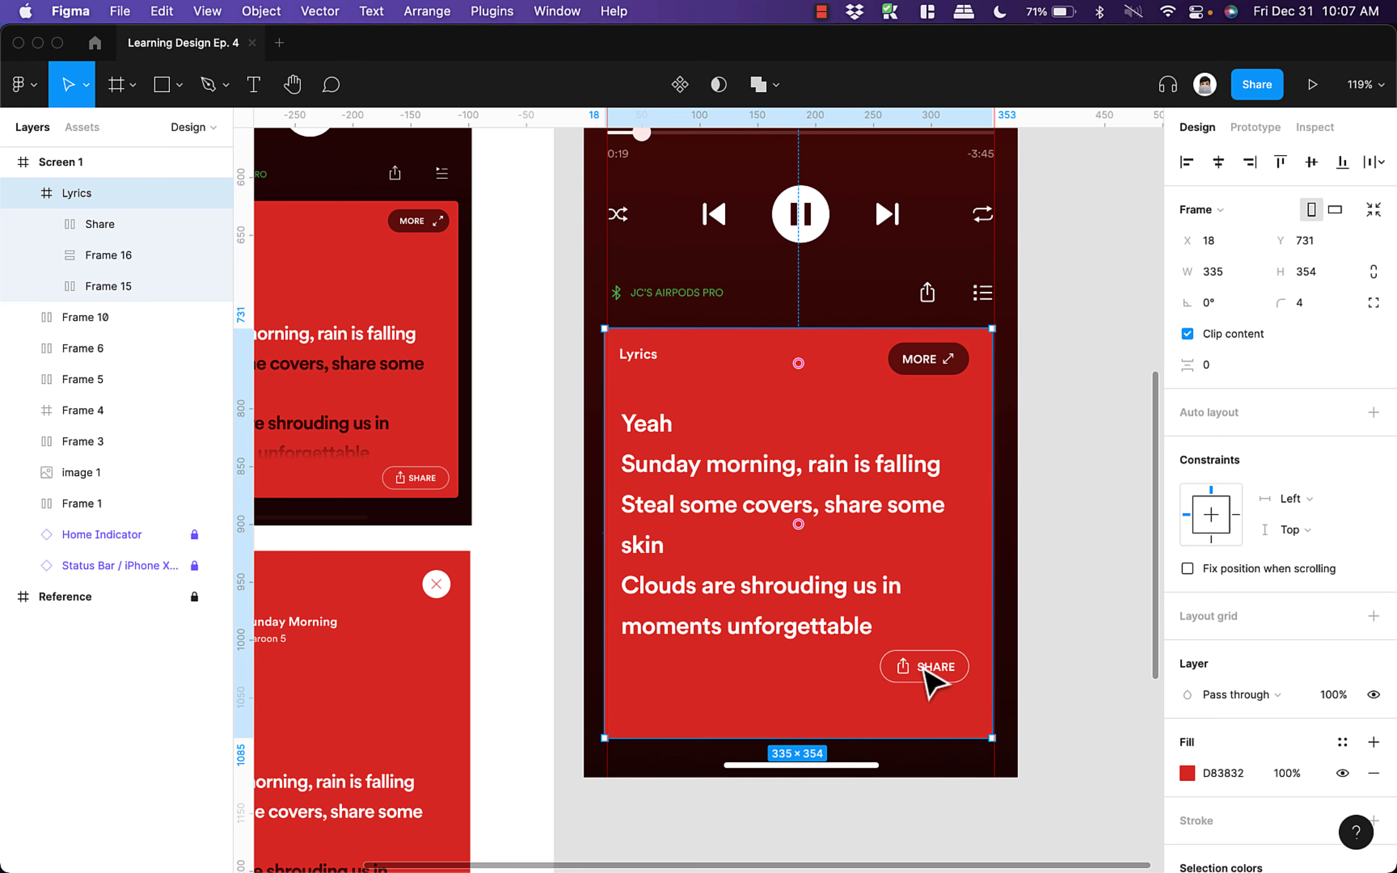
pyautogui.doubleClick(926, 668)
pyautogui.scroll(-5, 964, 624)
pyautogui.click(866, 665)
pyautogui.moveTo(859, 686); pyautogui.dragTo(860, 664)
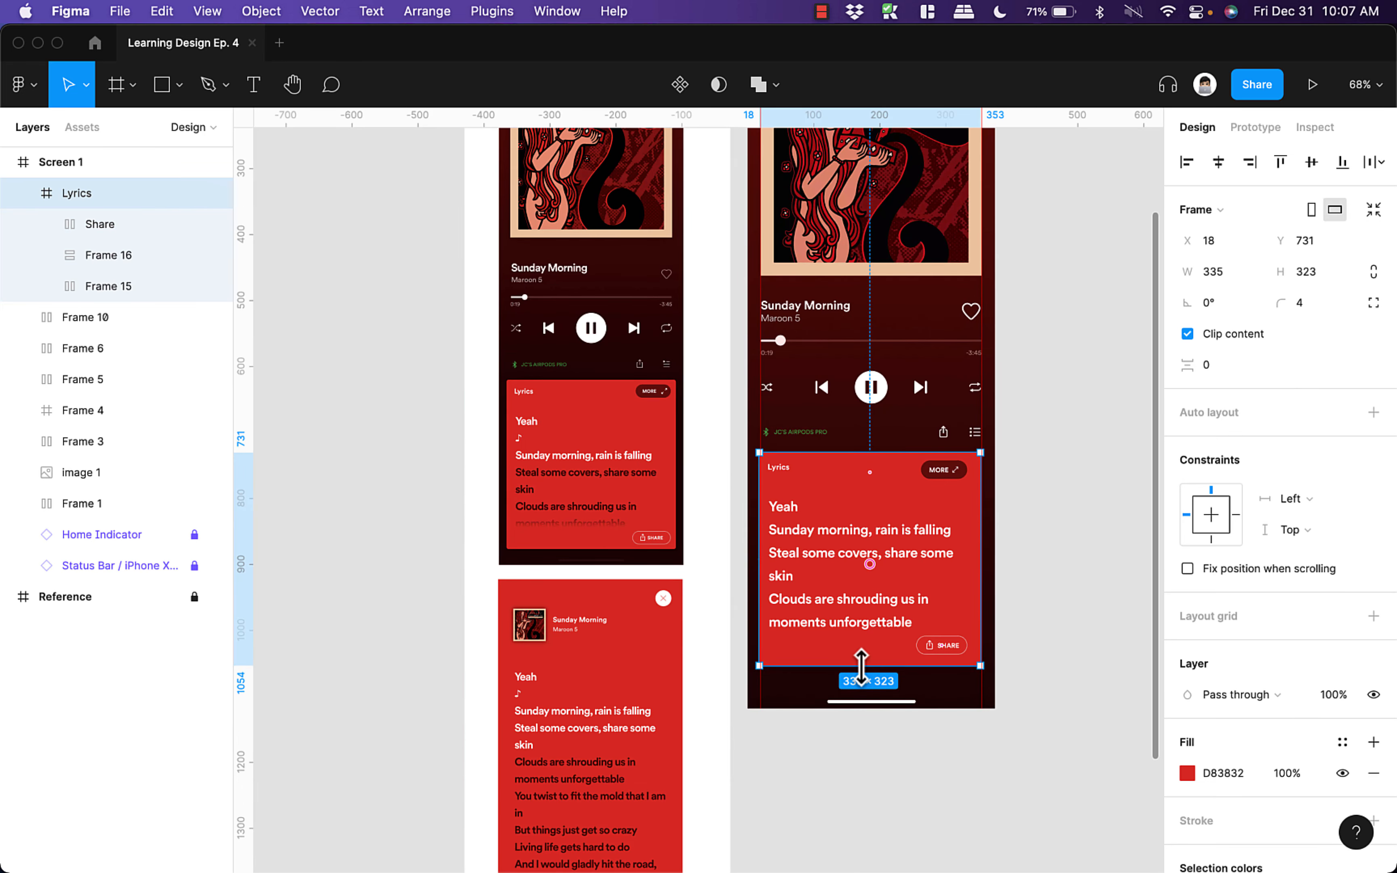
# - Draw a spacer rectangle about 27 × 12 inside the Lyrics frame, directly beneath the SHARE button at X 247, Y 306
pyautogui.scroll(5, 867, 650)
pyautogui.press('r')
pyautogui.moveTo(840, 609)
pyautogui.mouseDown()
pyautogui.moveTo(1106, 703)
pyautogui.moveTo(1106, 676)
pyautogui.moveTo(1009, 631)
pyautogui.mouseUp()
pyautogui.click(1120, 701)
pyautogui.scroll(2, 991, 636)
pyautogui.scroll(4, 993, 652)
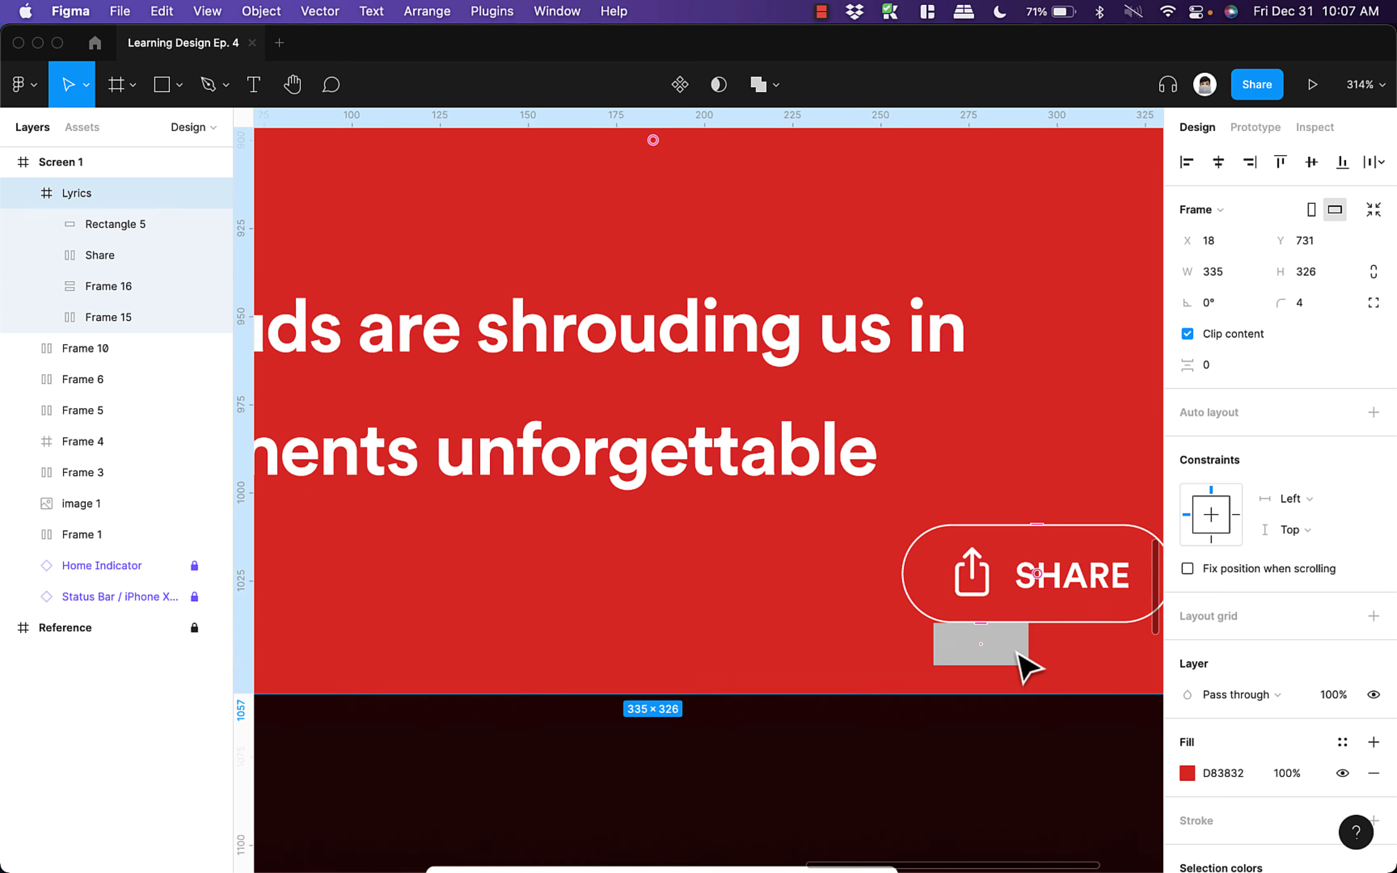
pyautogui.click(1020, 665)
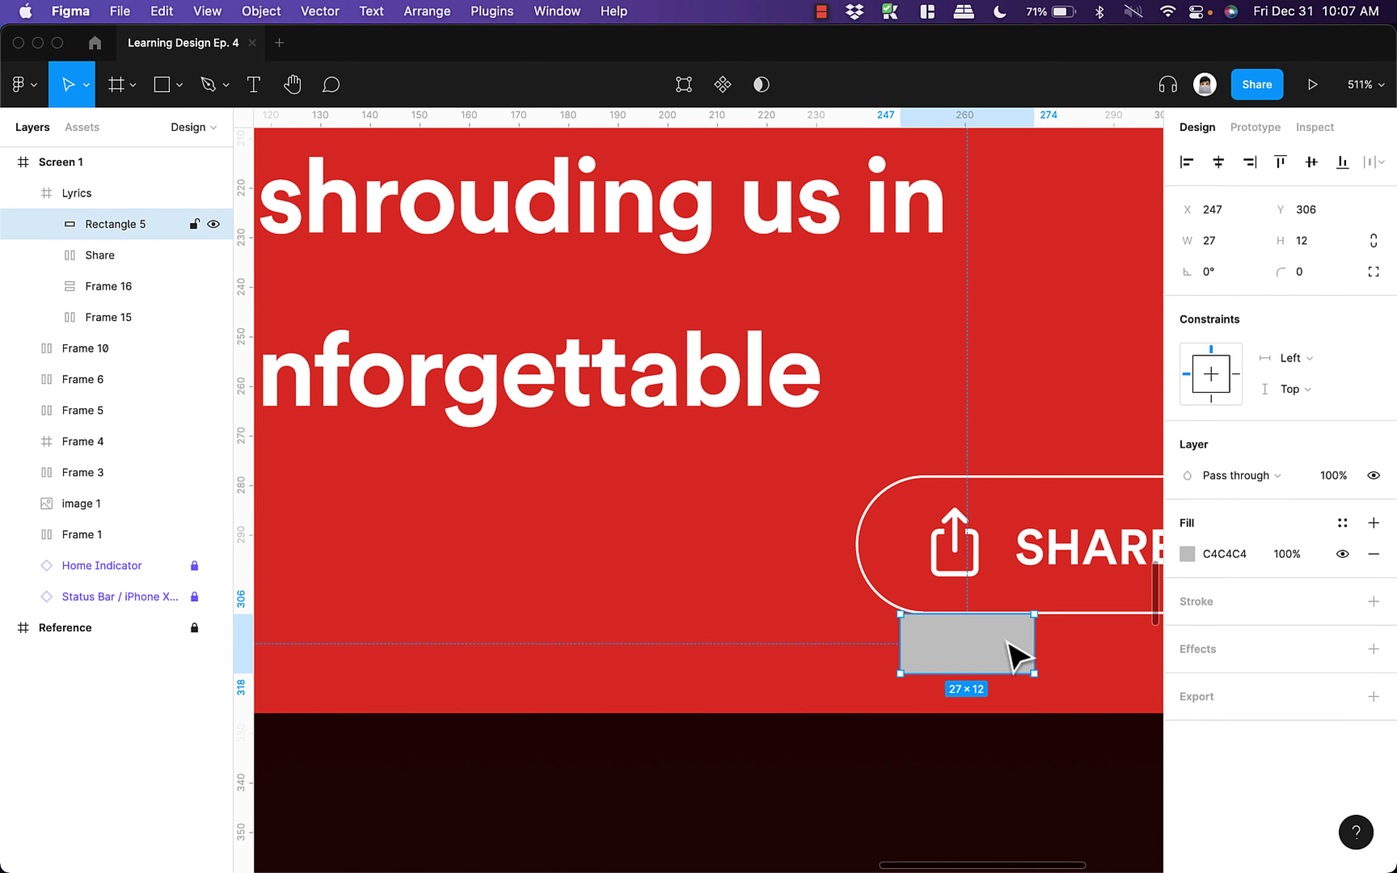
# - Shorten the Lyrics frame to a height of 318 so its lower edge meets the spacer rectangle, and delete the spacer
pyautogui.scroll(-1, 992, 650)
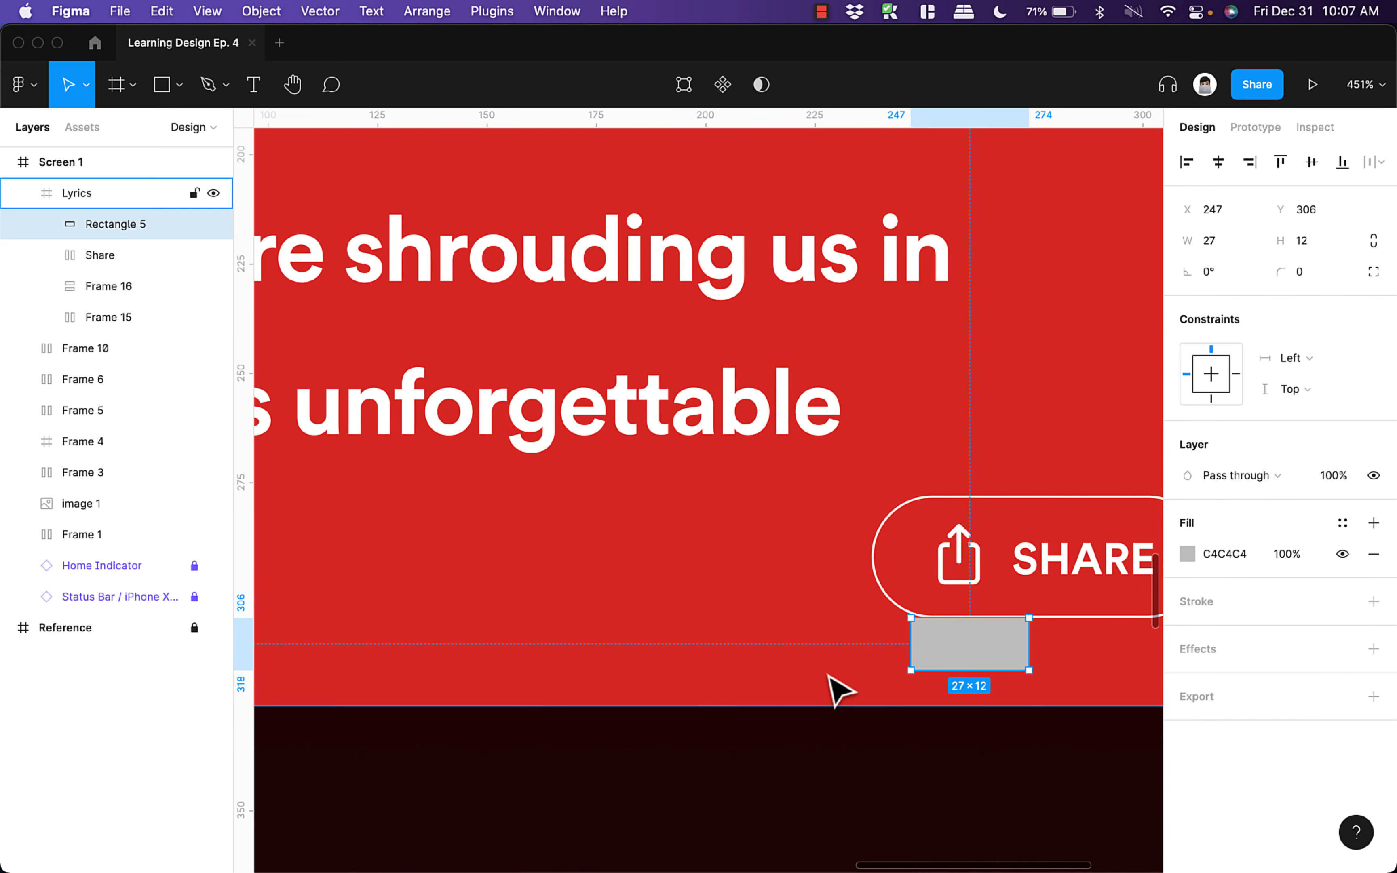
pyautogui.click(831, 693)
pyautogui.moveTo(814, 704); pyautogui.dragTo(817, 675)
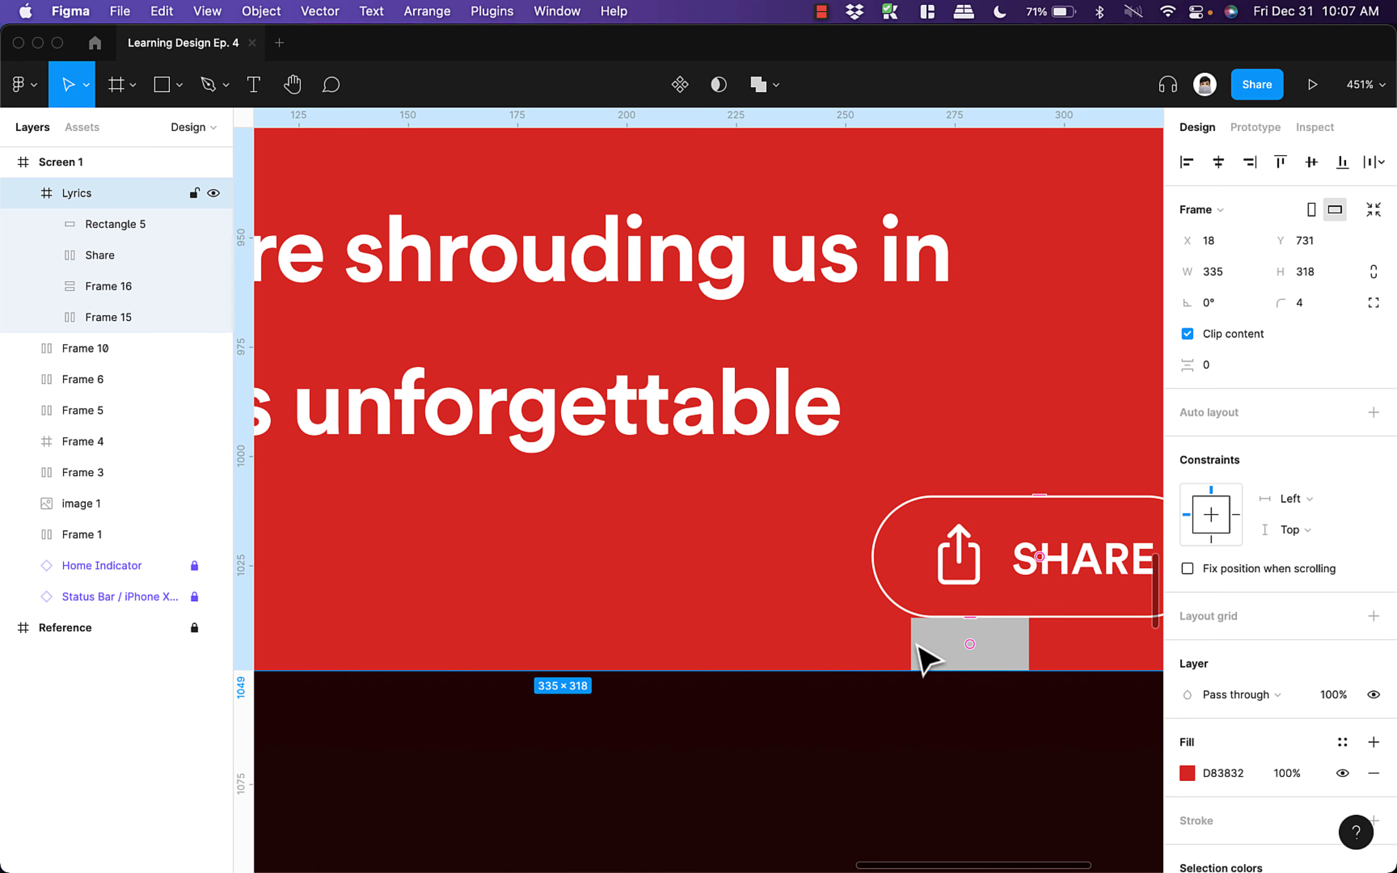
pyautogui.click(928, 655)
pyautogui.scroll(-5, 705, 617)
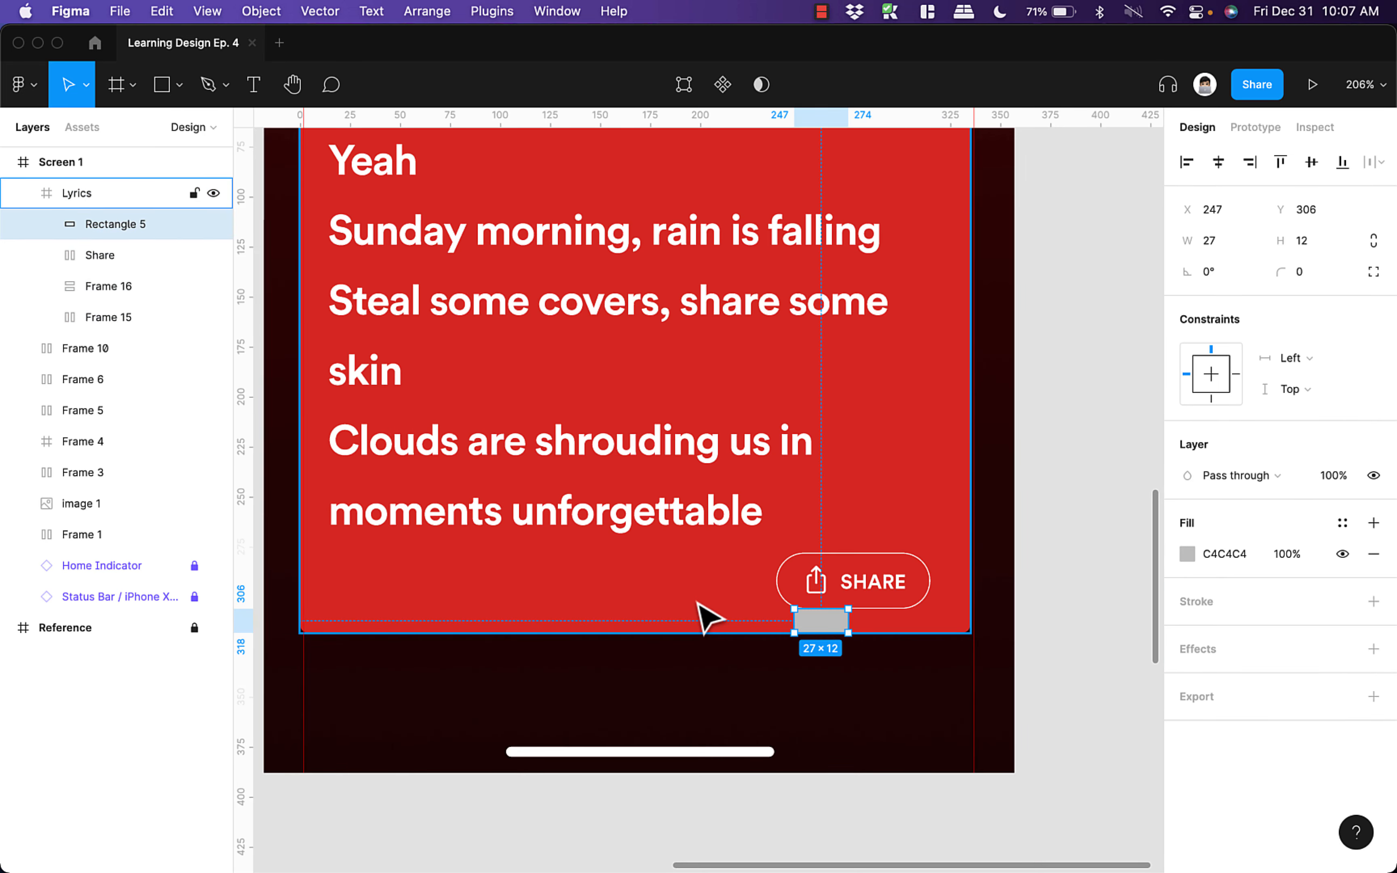
pyautogui.press('Delete')
# - Compare the faded last lyrics line in the reference with the card, and lock the Lyrics frame
pyautogui.scroll(-3, 697, 602)
pyautogui.moveTo(456, 422); pyautogui.dragTo(1104, 568)
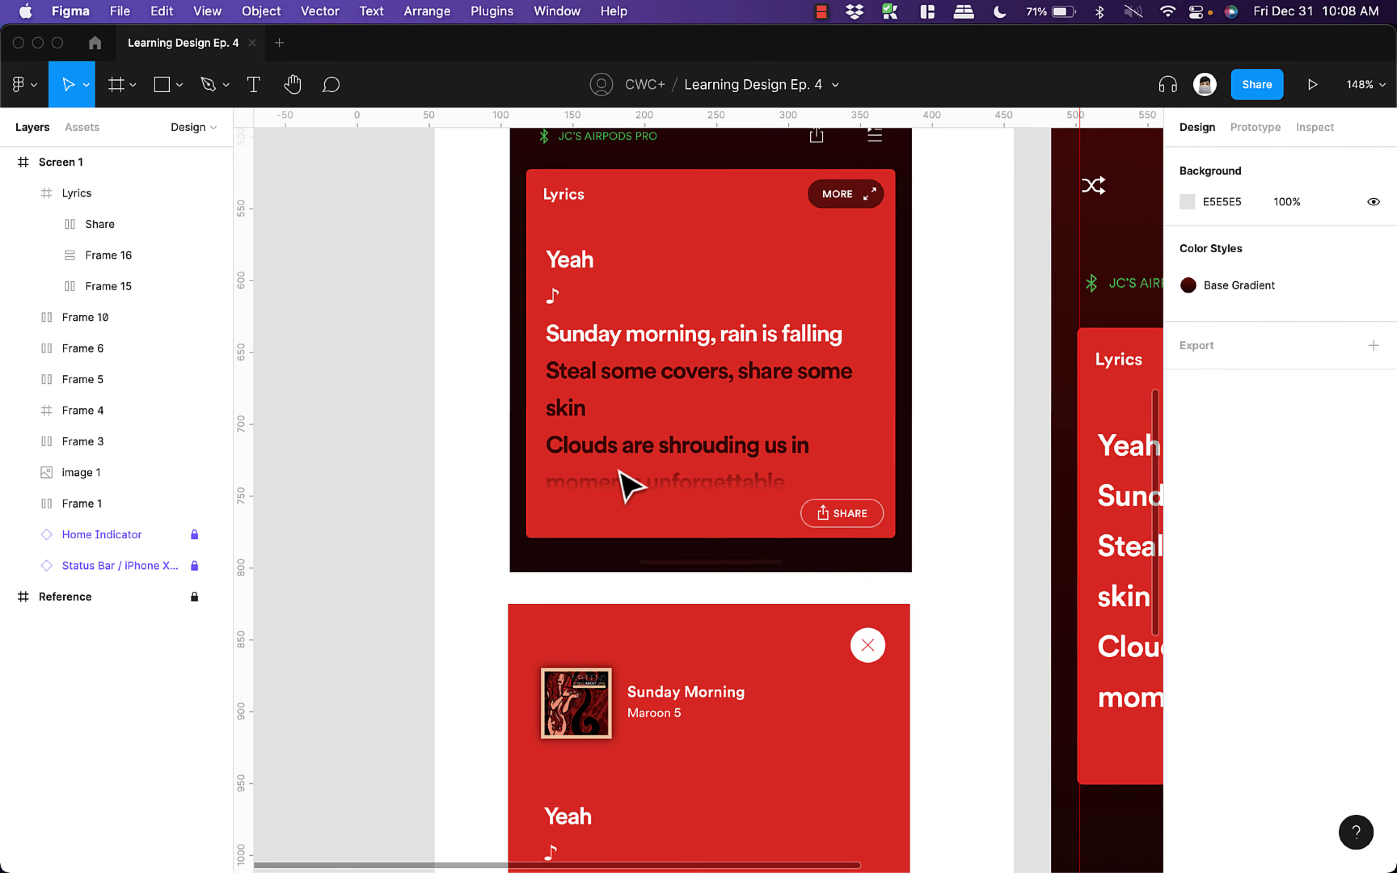
pyautogui.scroll(2, 615, 467)
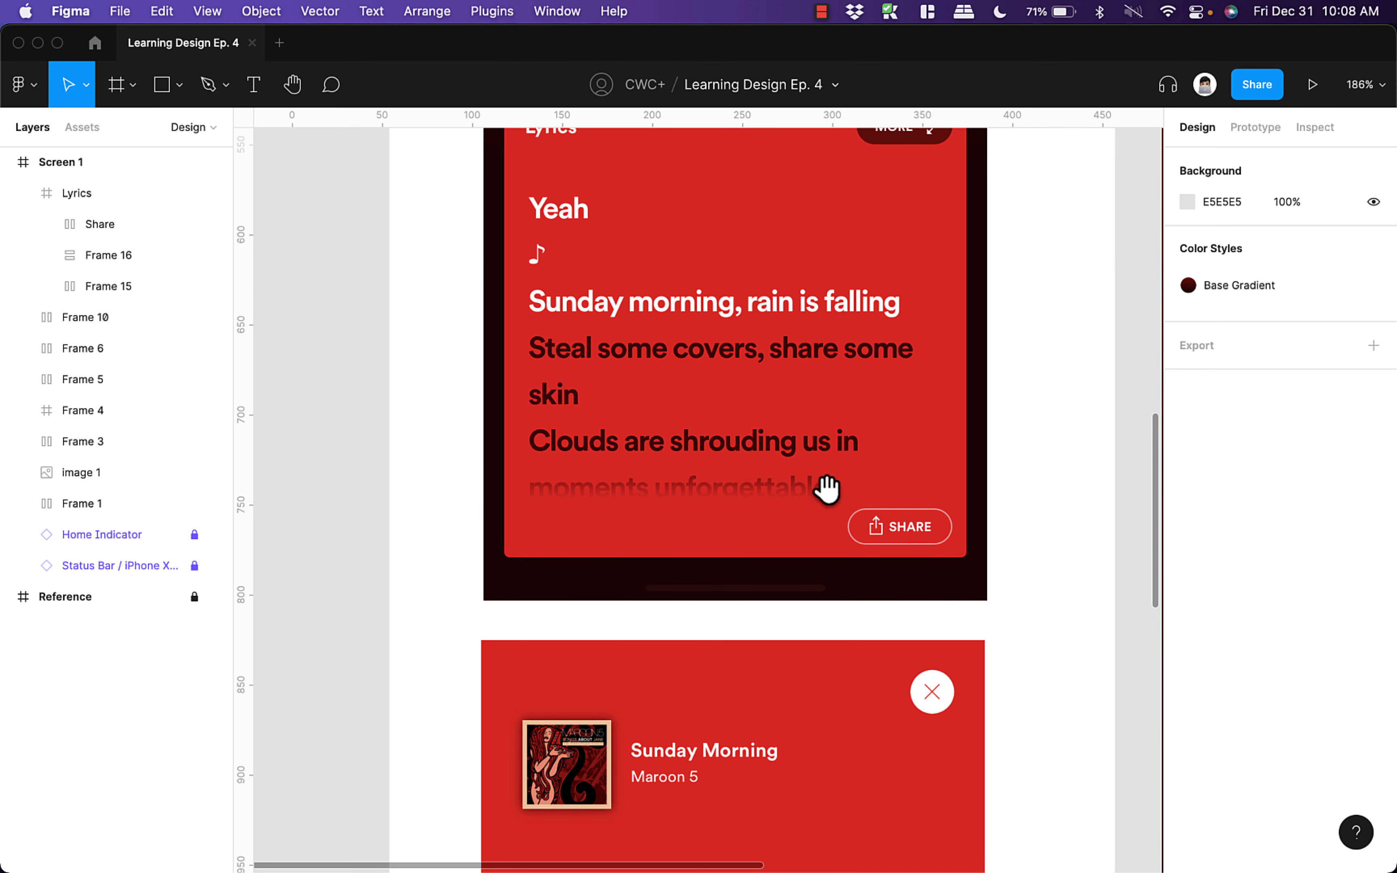
pyautogui.moveTo(827, 489); pyautogui.dragTo(113, 262)
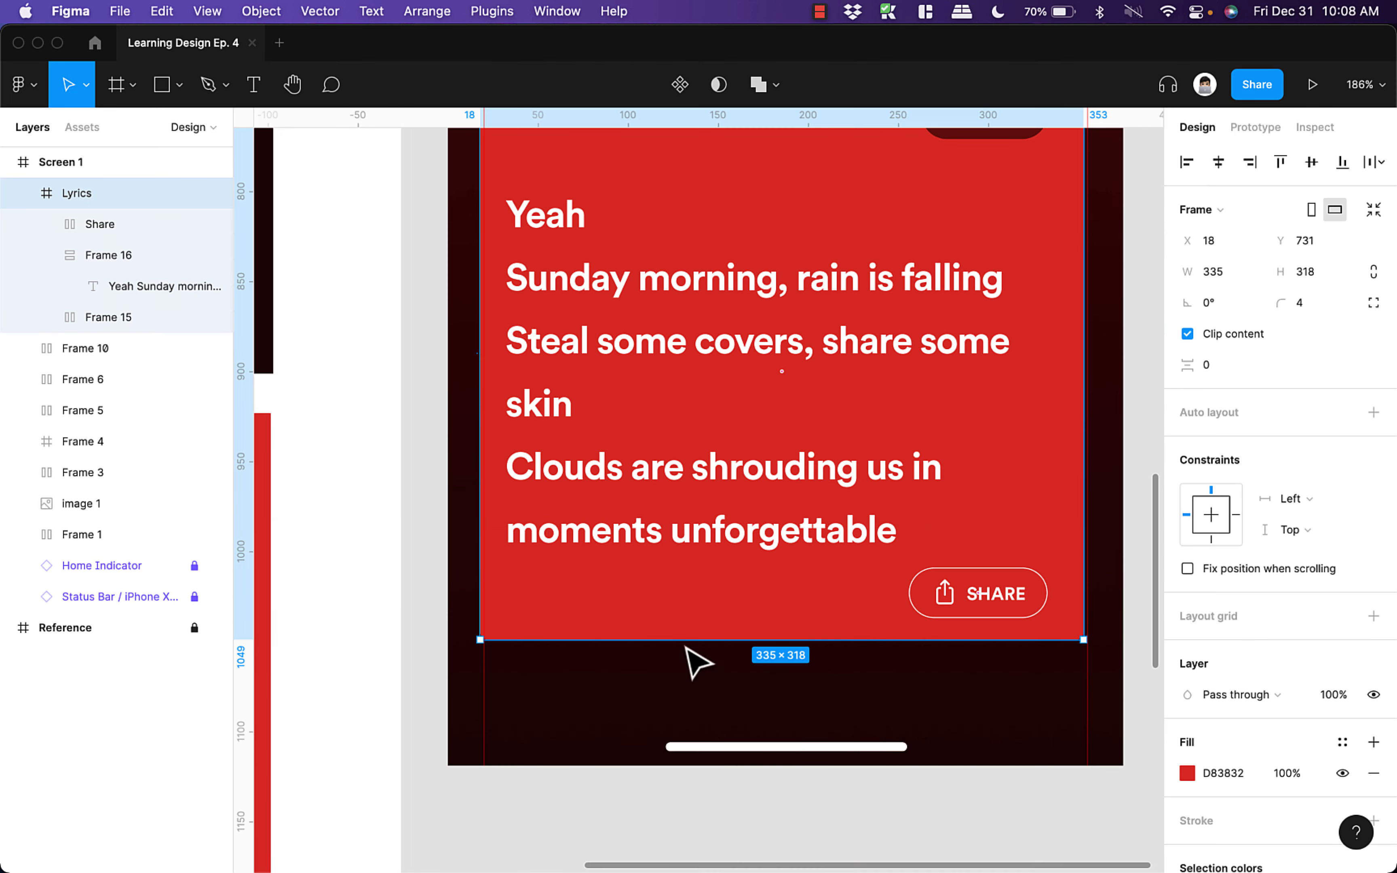
pyautogui.click(624, 662)
pyautogui.click(640, 615)
pyautogui.click(194, 194)
# - Draw a rectangle 335 × 43 across the lower part of the lyrics card at X 18, Y 1005 and fill it with D83832
pyautogui.press('r')
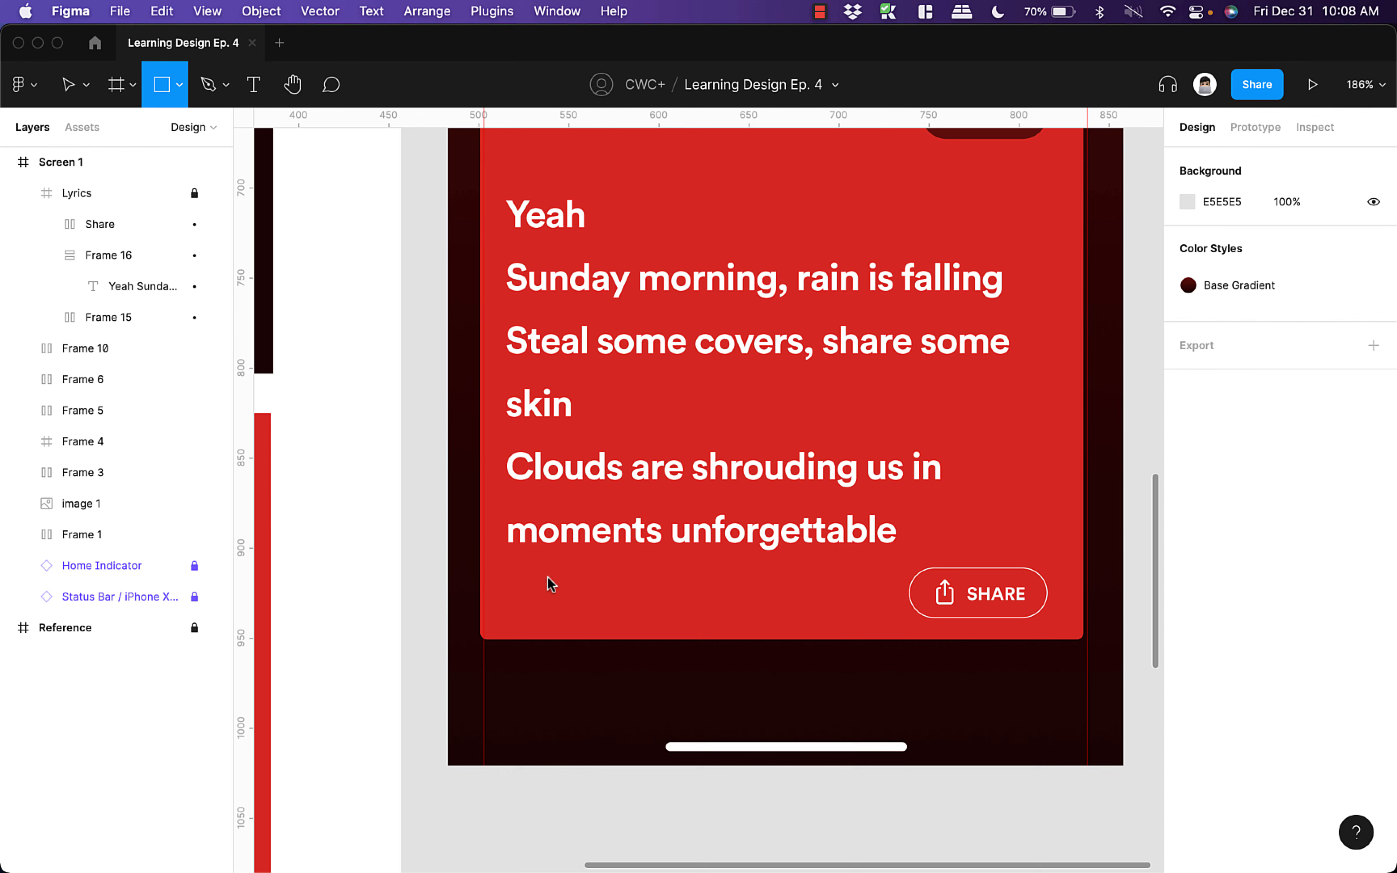
pyautogui.moveTo(477, 560)
pyautogui.mouseDown()
pyautogui.moveTo(1003, 635)
pyautogui.moveTo(1083, 592)
pyautogui.mouseUp()
pyautogui.click(1187, 585)
pyautogui.click(975, 773)
pyautogui.click(601, 600)
pyautogui.moveTo(477, 586); pyautogui.dragTo(481, 586)
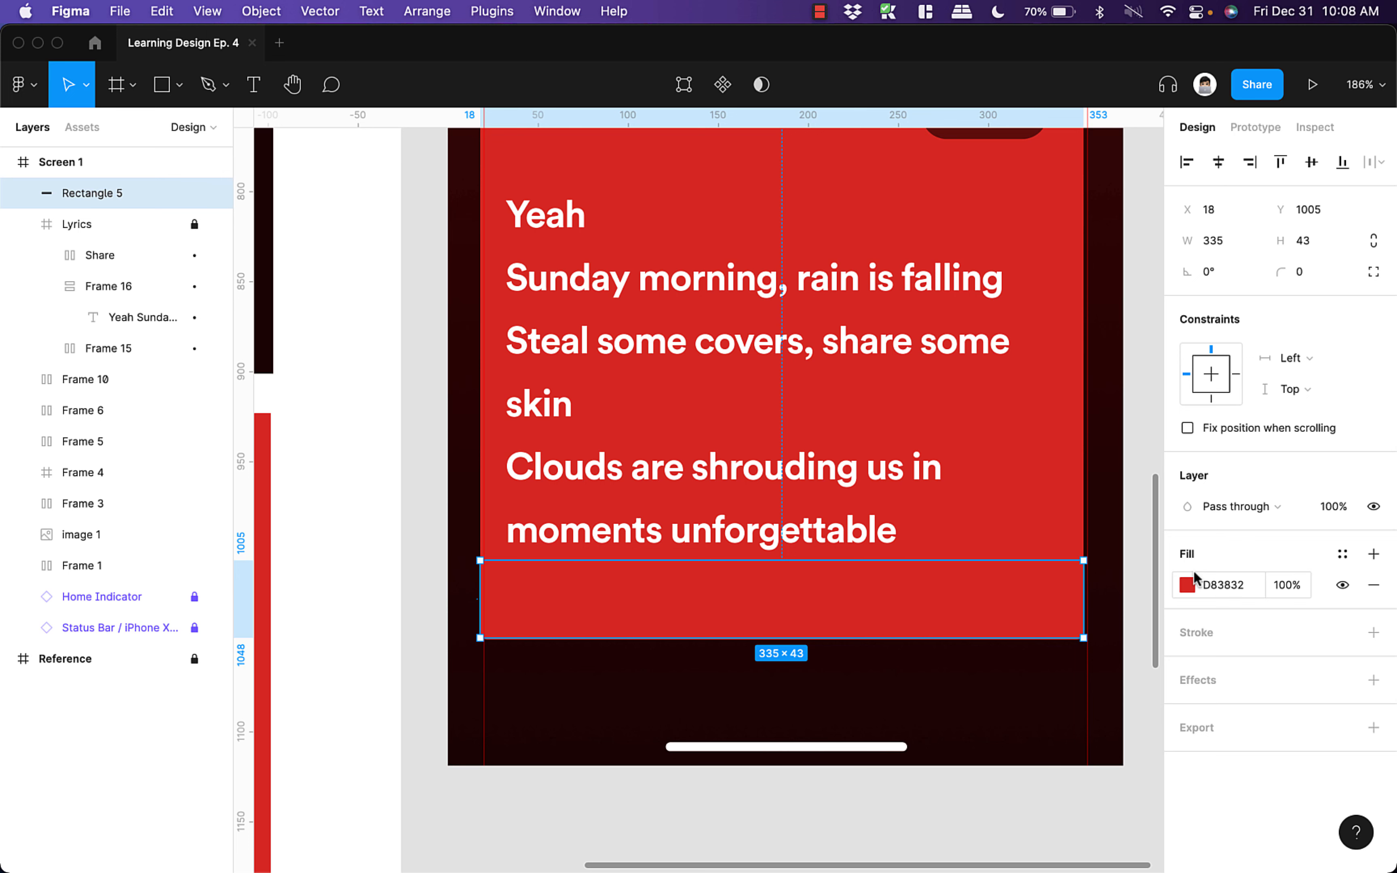
# - Change the rectangle's fill to a linear gradient running from transparent at its upper edge to solid D83832 at its lower edge
pyautogui.click(1188, 586)
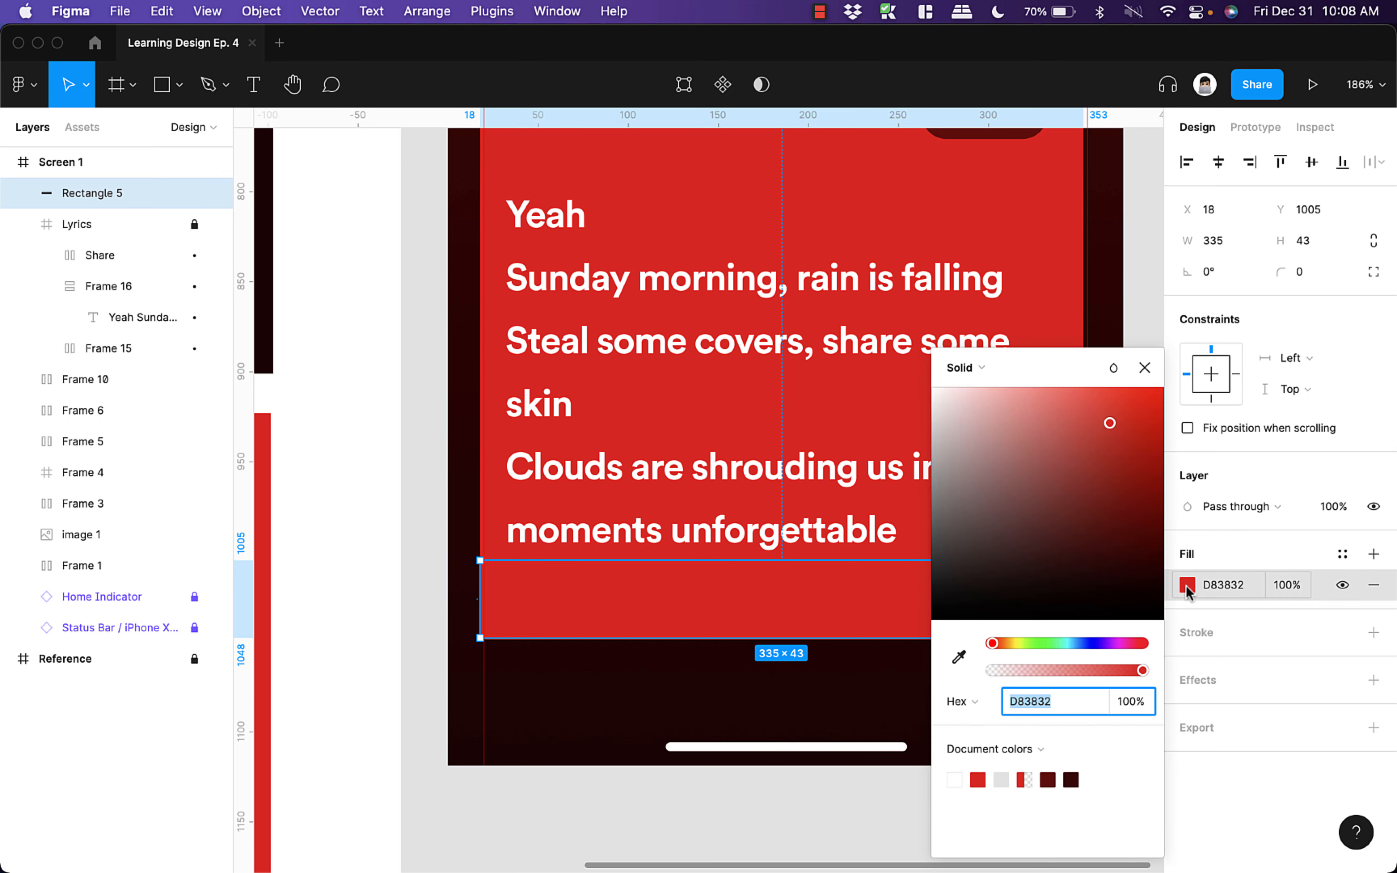
pyautogui.click(981, 366)
pyautogui.click(984, 391)
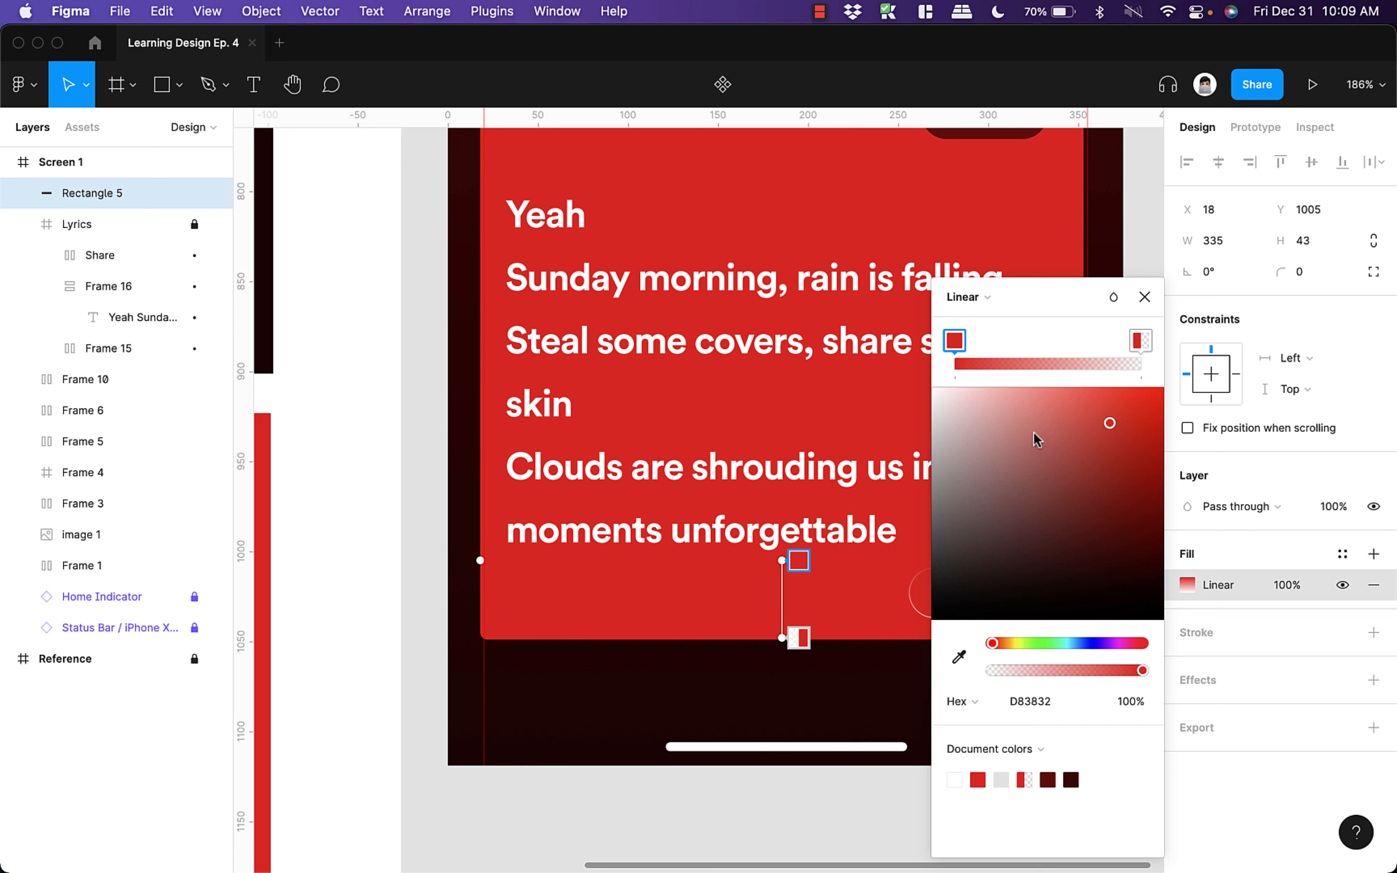
pyautogui.moveTo(1140, 672); pyautogui.dragTo(991, 671)
pyautogui.press('super+z')
pyautogui.moveTo(1136, 674); pyautogui.dragTo(1274, 671)
pyautogui.press('Escape')
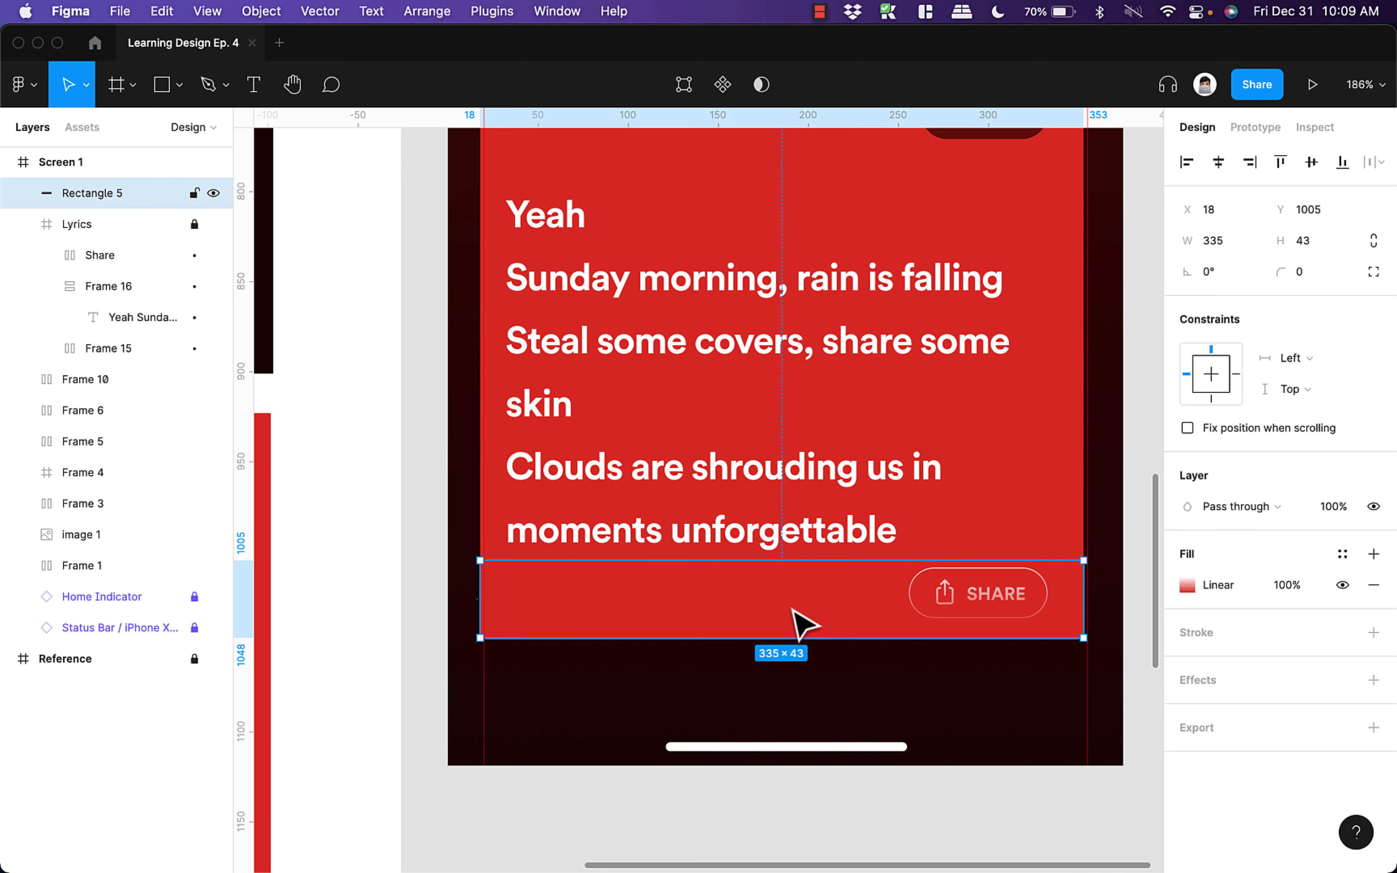
# - Move the gradient rectangle over the last lyrics line at X 18, Y 960 and size it to 335 × 45
pyautogui.moveTo(790, 612); pyautogui.dragTo(776, 518)
pyautogui.moveTo(1086, 521); pyautogui.dragTo(1083, 522)
pyautogui.moveTo(492, 515); pyautogui.dragTo(488, 511)
pyautogui.click(800, 626)
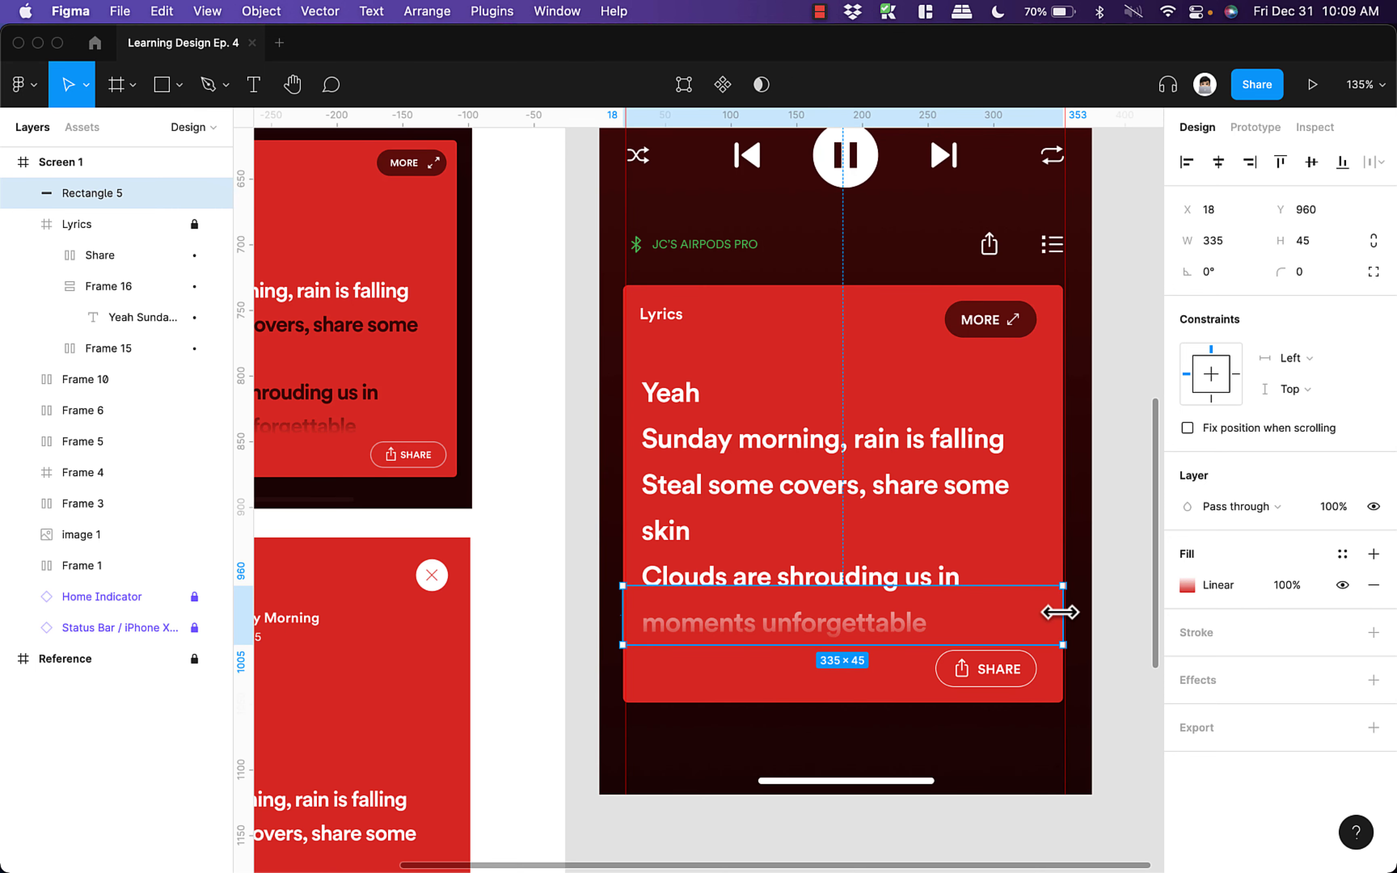
pyautogui.moveTo(1059, 612); pyautogui.dragTo(1059, 612)
pyautogui.hscroll(3, 1020, 600)
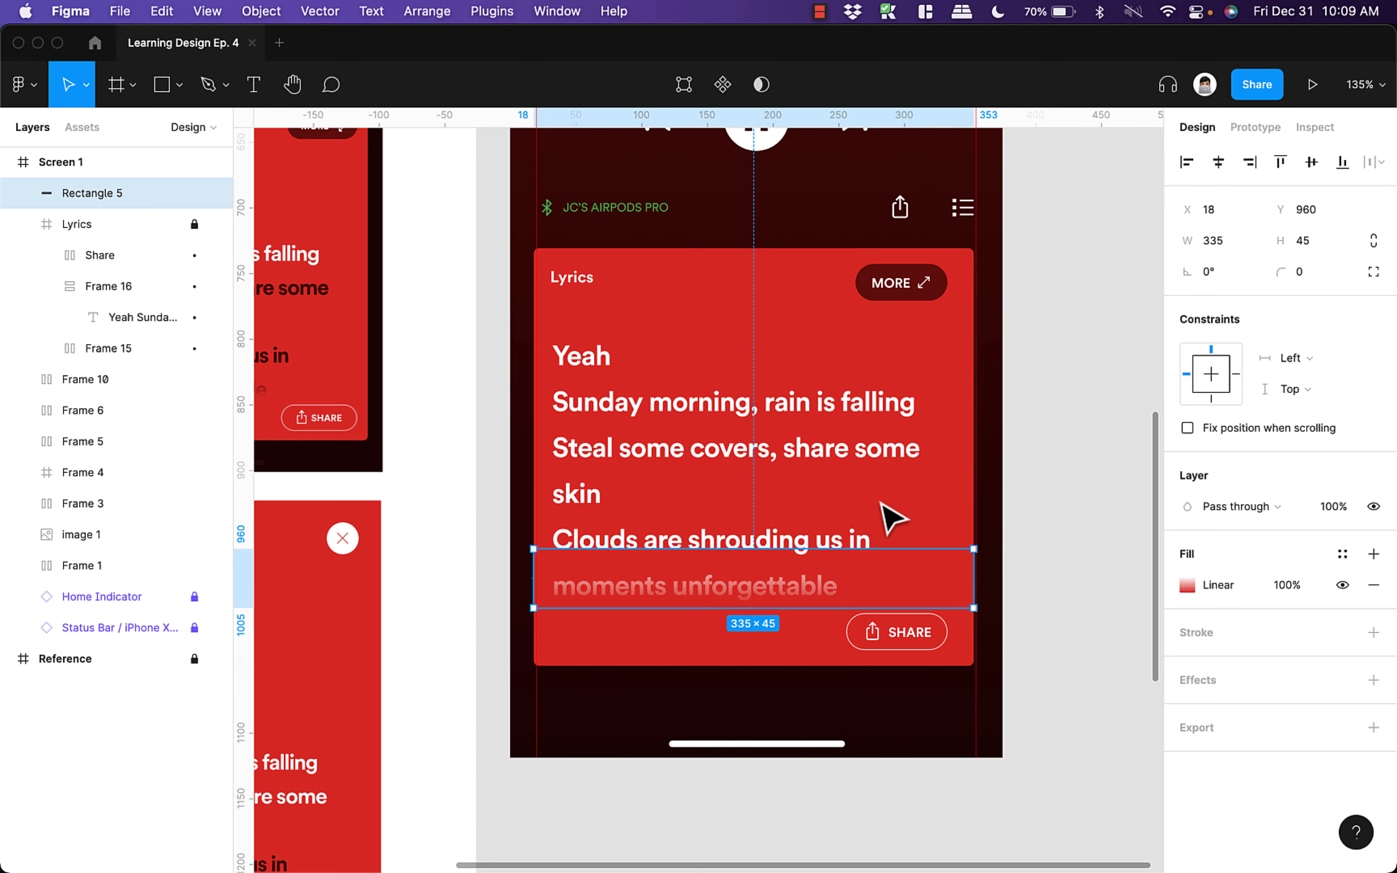
# - Unlock the Lyrics frame and lock the gradient rectangle
pyautogui.click(874, 479)
pyautogui.click(747, 588)
pyautogui.hscroll(-5, 843, 580)
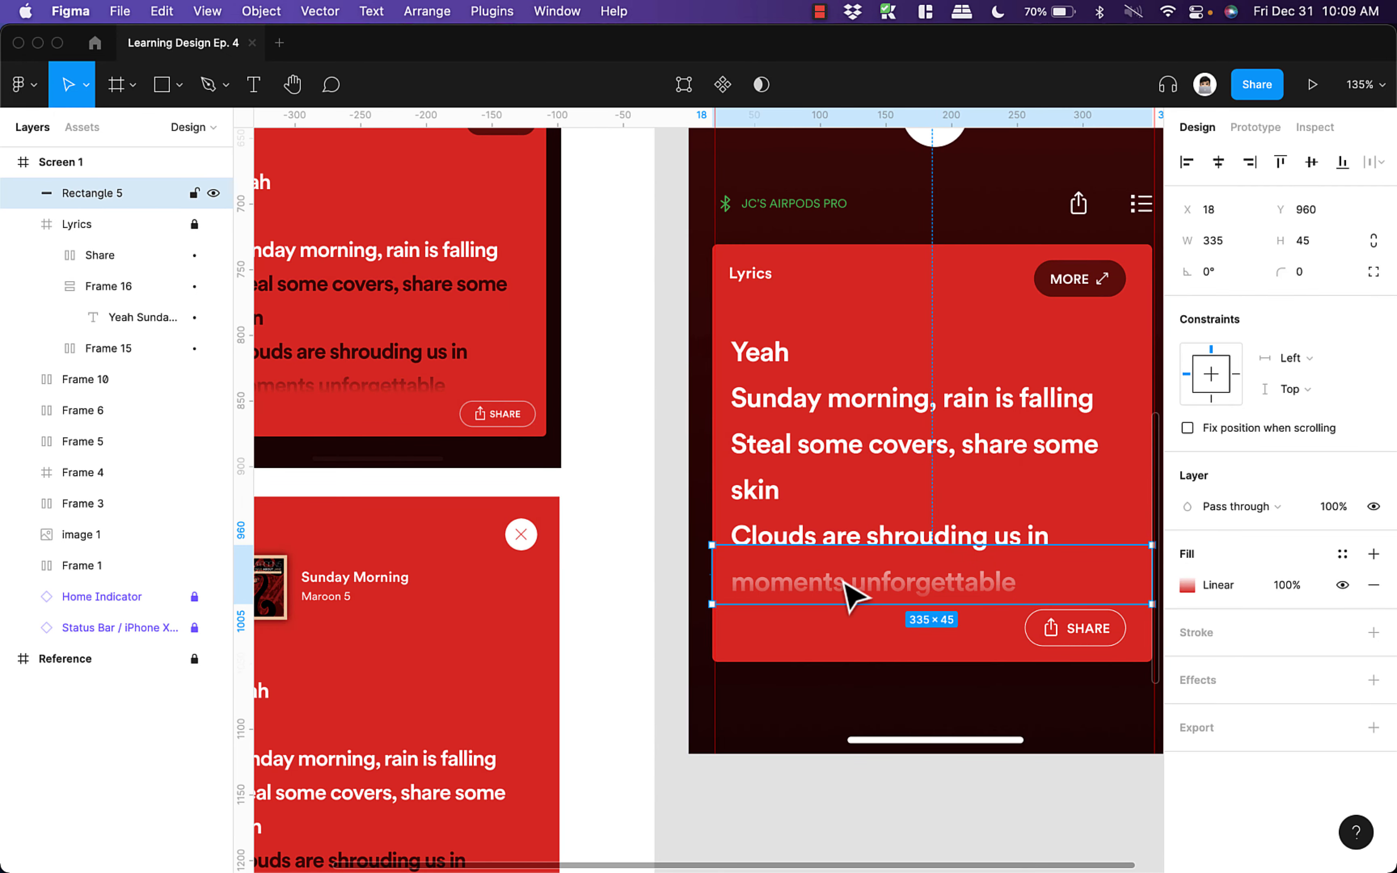
pyautogui.hscroll(3, 952, 543)
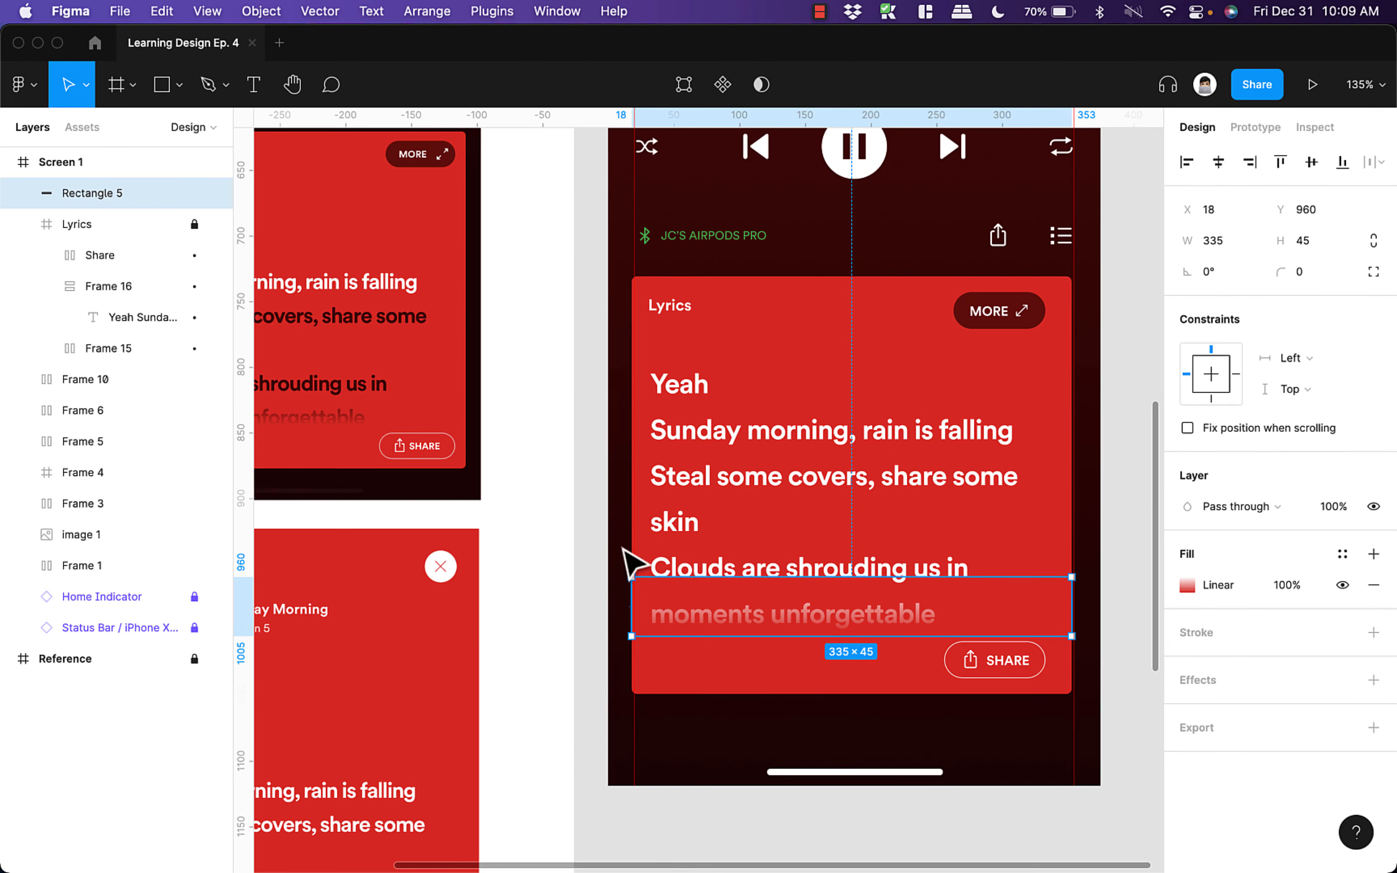
pyautogui.click(194, 225)
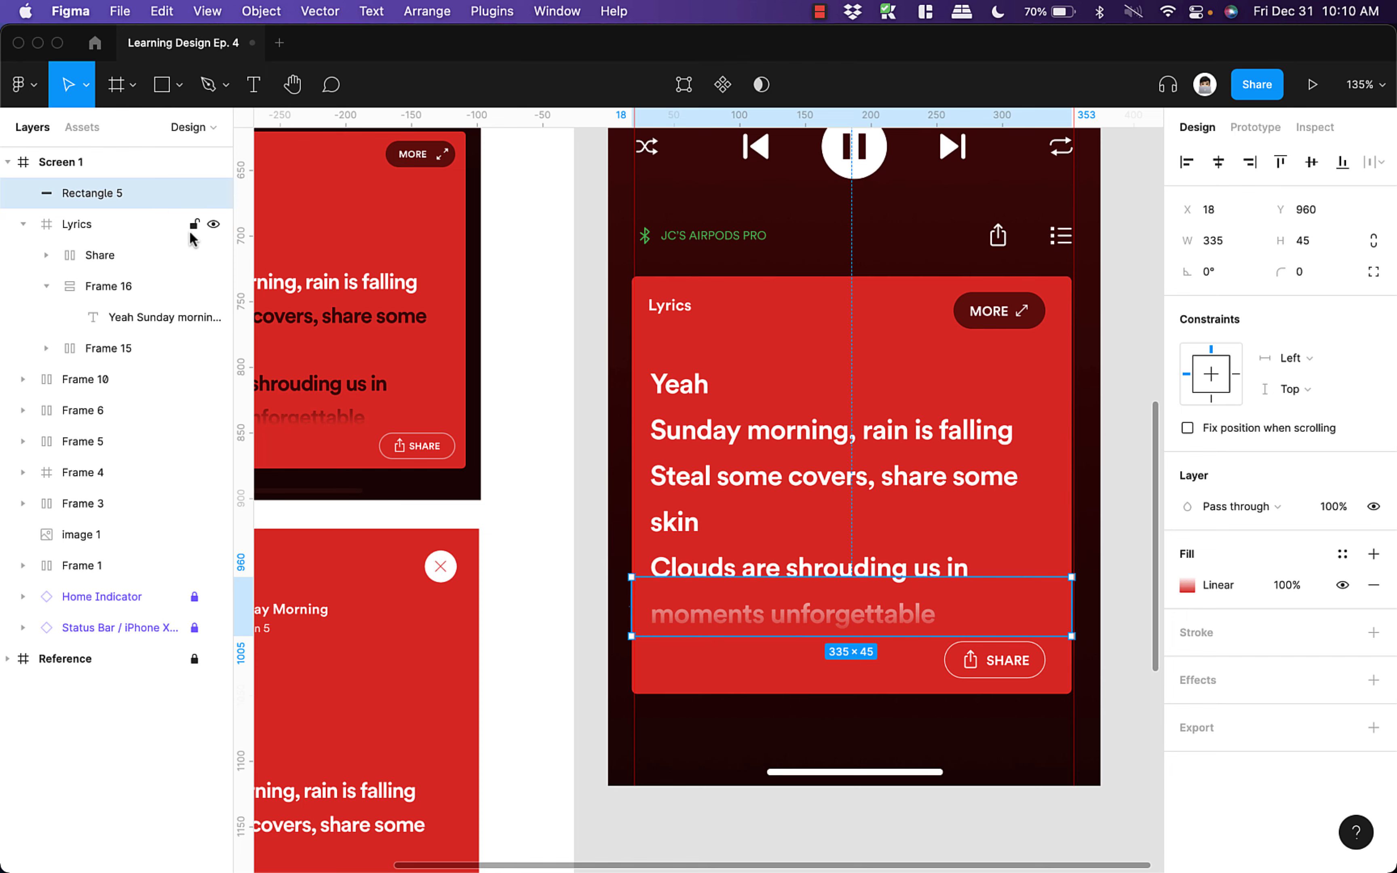
pyautogui.click(197, 193)
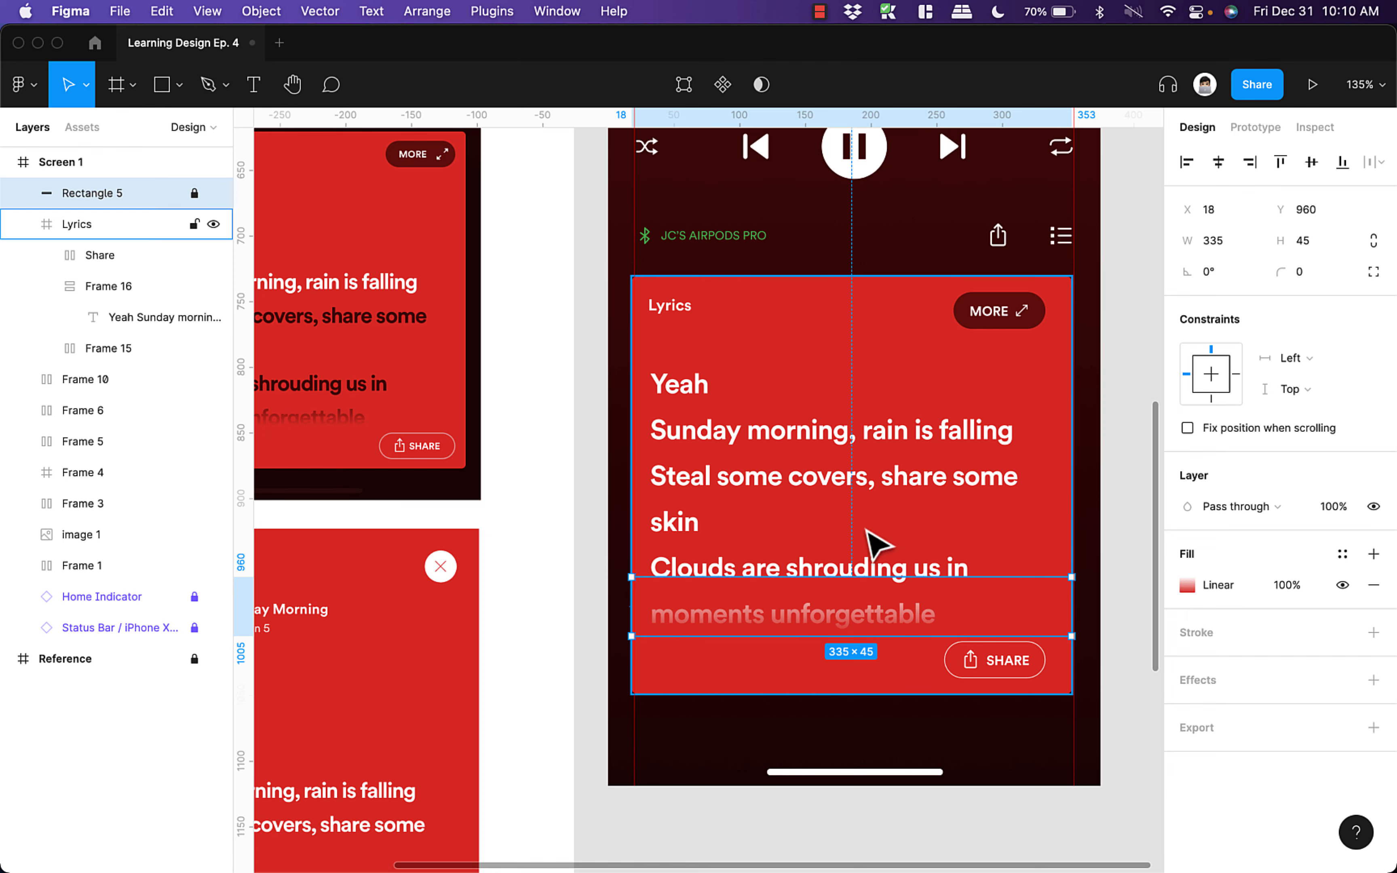
# - Recolor the lyrics from "Steal some covers" through "moments unforgettable" with the dark color sampled from the screen's background
pyautogui.click(859, 545)
pyautogui.scroll(2, 787, 578)
pyautogui.moveTo(784, 580); pyautogui.dragTo(731, 561)
pyautogui.click(644, 406)
pyautogui.click(637, 408)
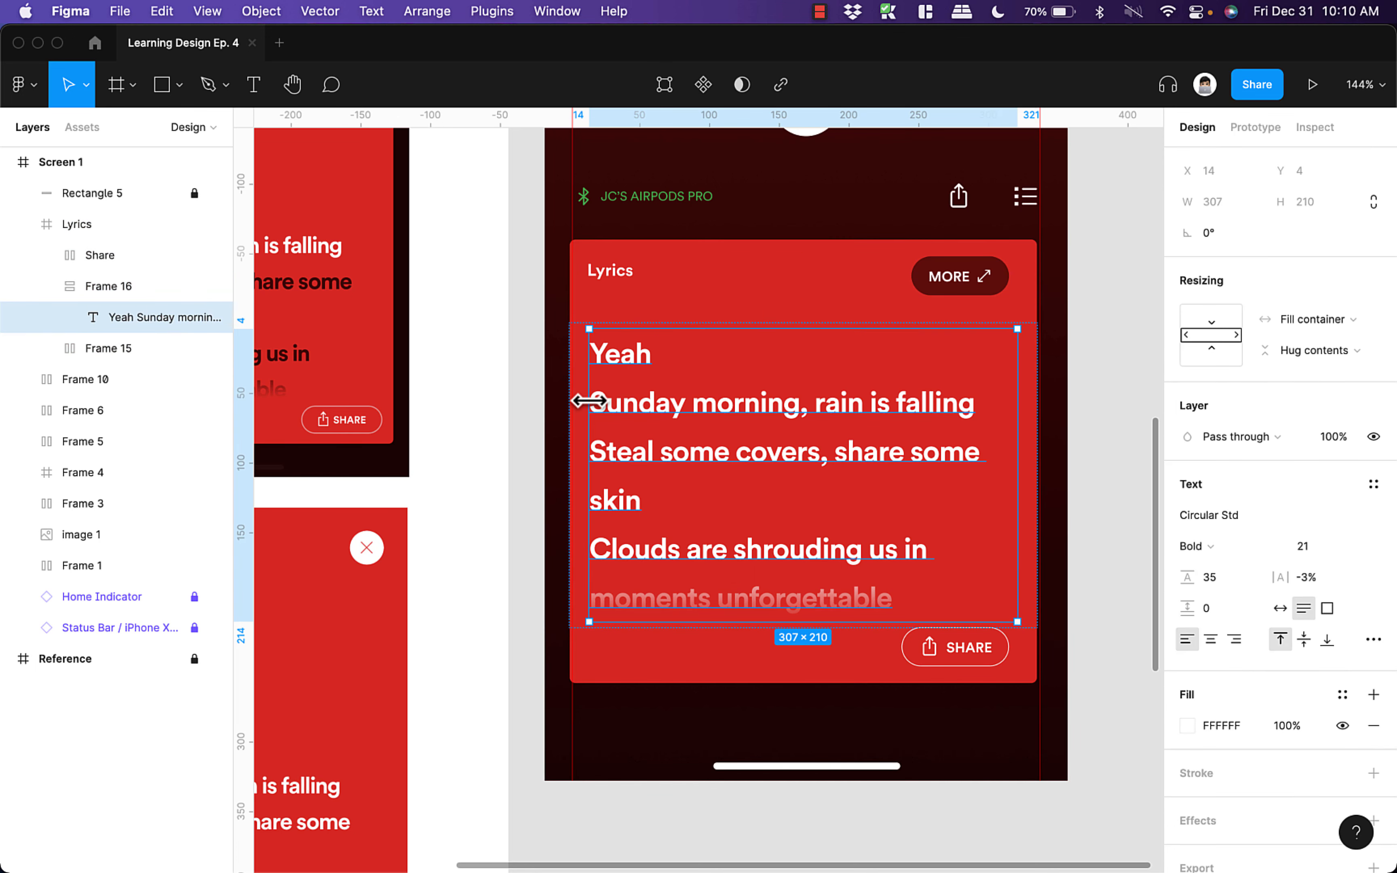
pyautogui.doubleClick(614, 413)
pyautogui.moveTo(590, 451); pyautogui.dragTo(1085, 664)
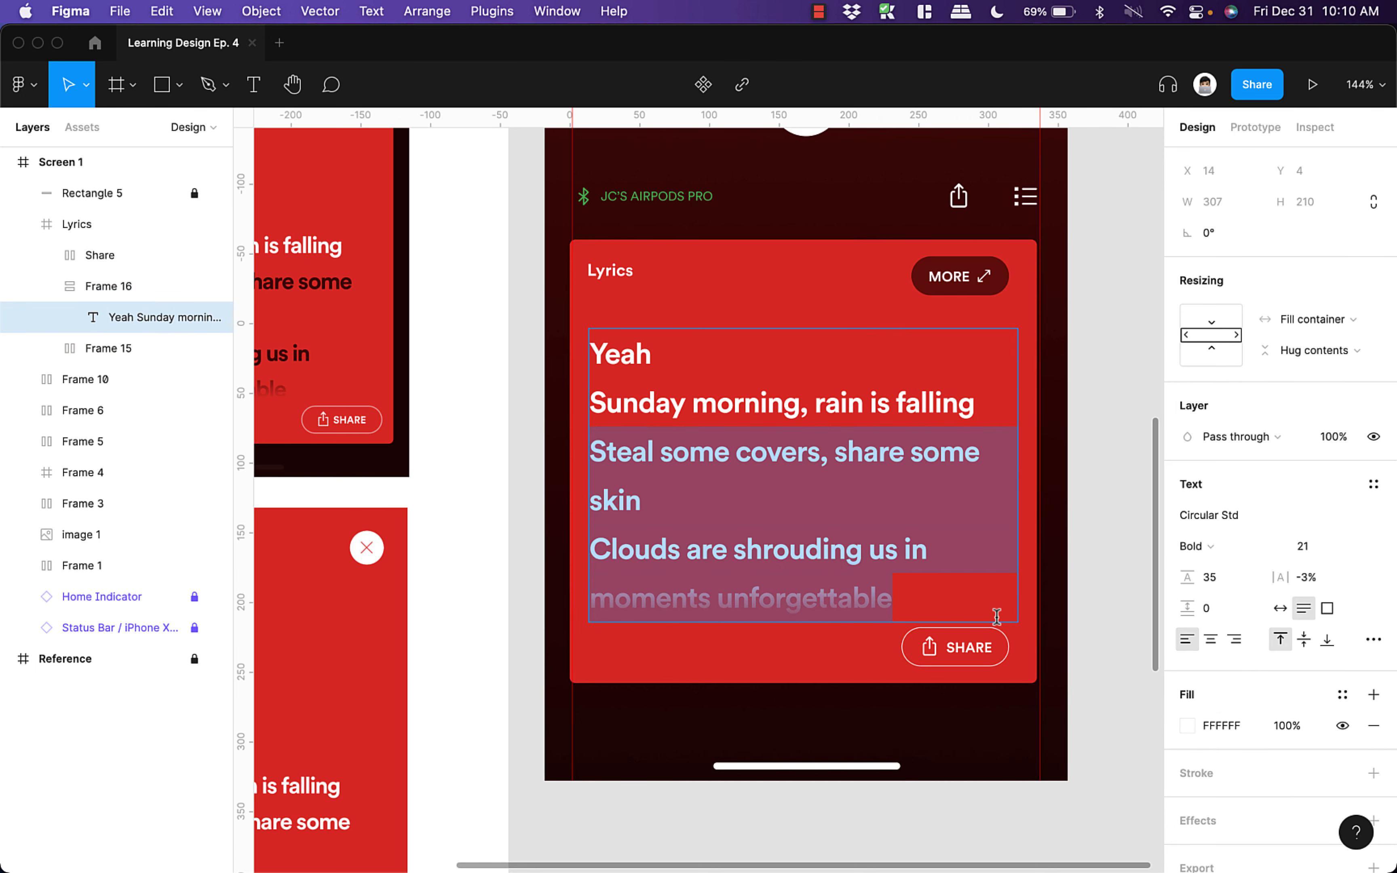
pyautogui.click(1187, 725)
pyautogui.click(958, 656)
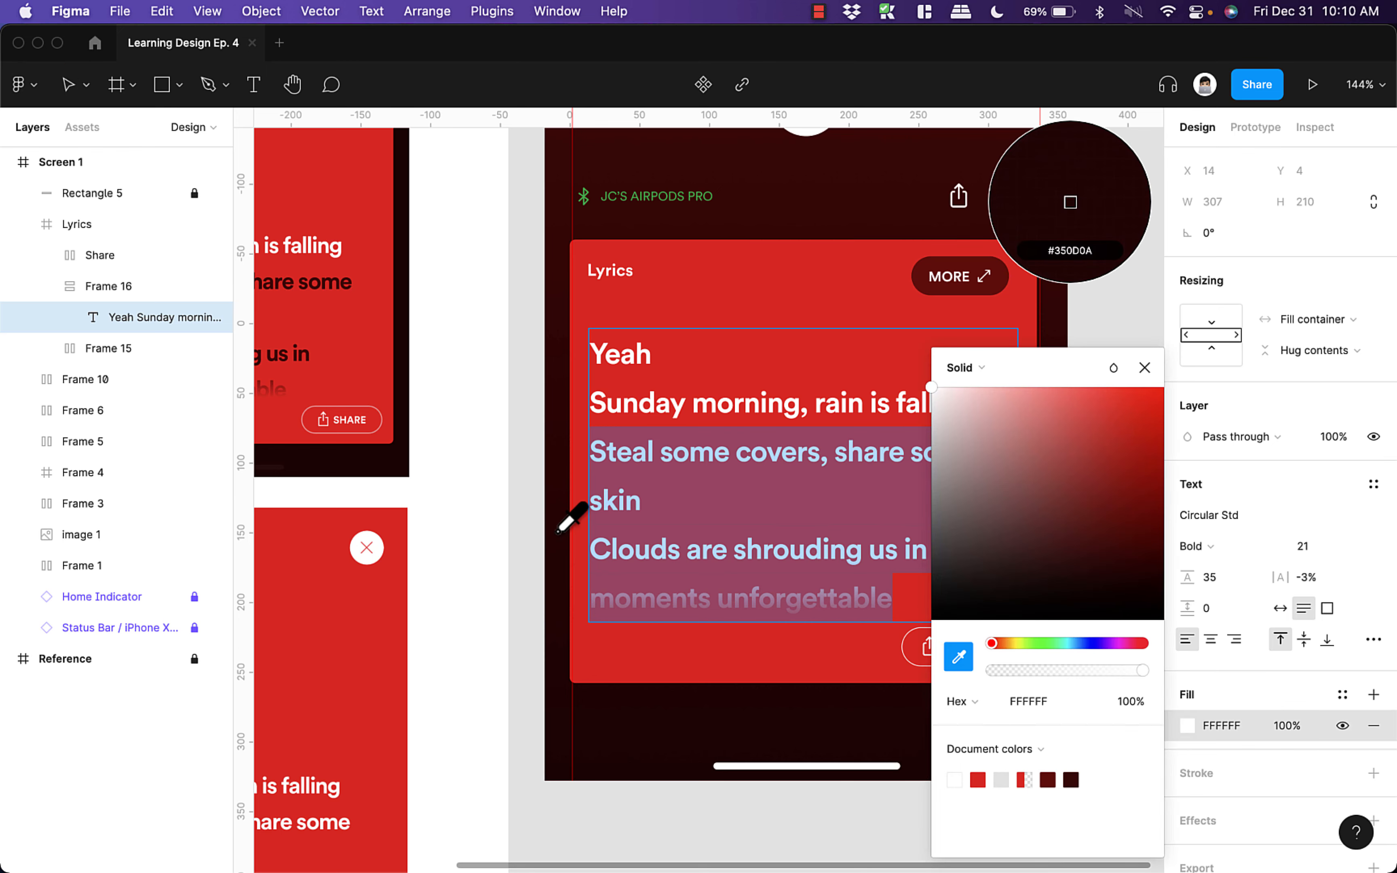
pyautogui.click(557, 533)
pyautogui.click(534, 551)
# - Compare the lyrics fade with the reference, lock the Lyrics frame and unlock the gradient rectangle
pyautogui.scroll(-1, 534, 552)
pyautogui.moveTo(506, 569); pyautogui.dragTo(763, 602)
pyautogui.hscroll(3, 797, 623)
pyautogui.click(147, 194)
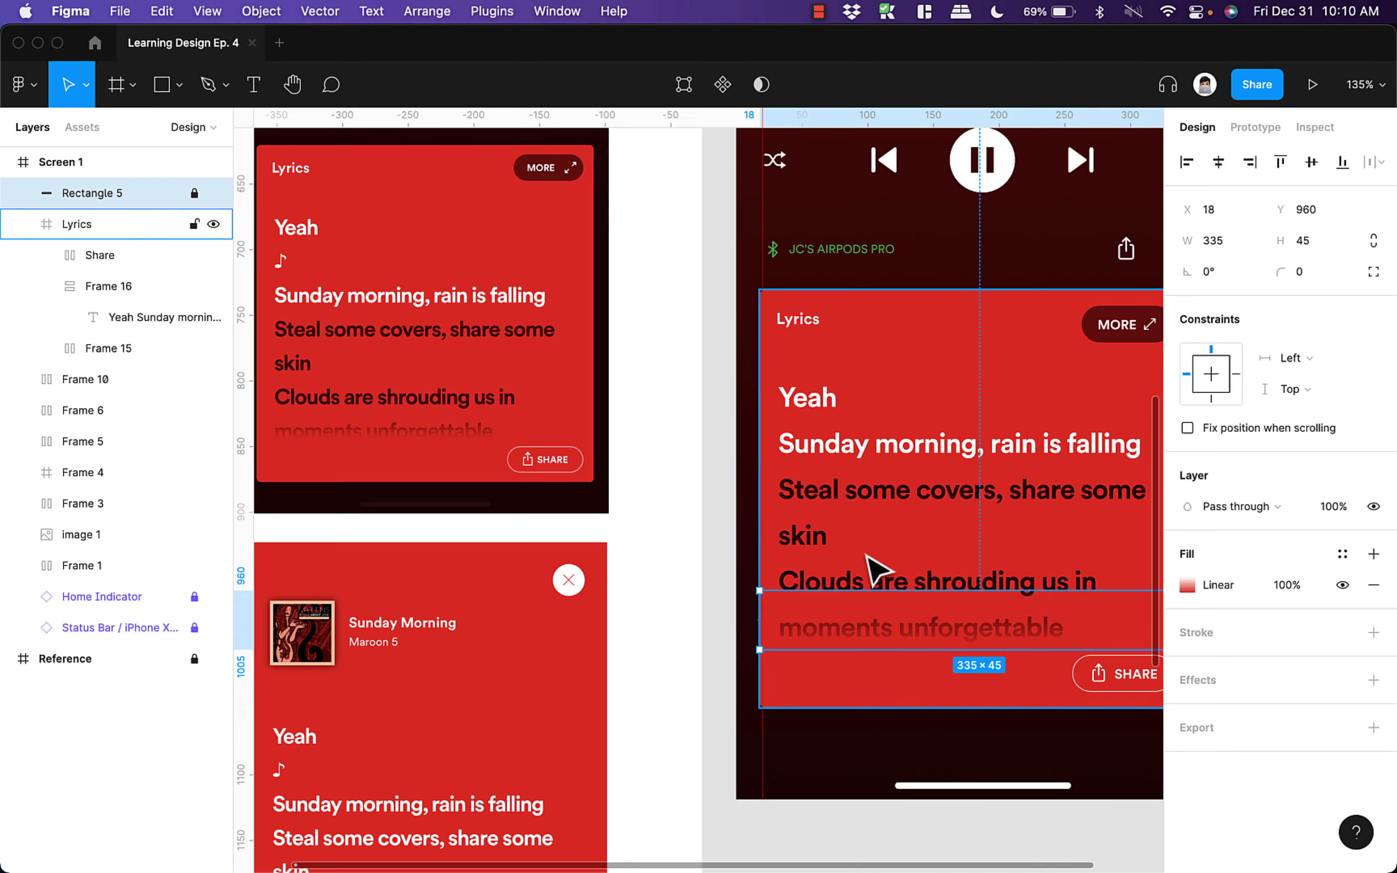
pyautogui.moveTo(854, 568); pyautogui.dragTo(594, 555)
pyautogui.scroll(2, 714, 603)
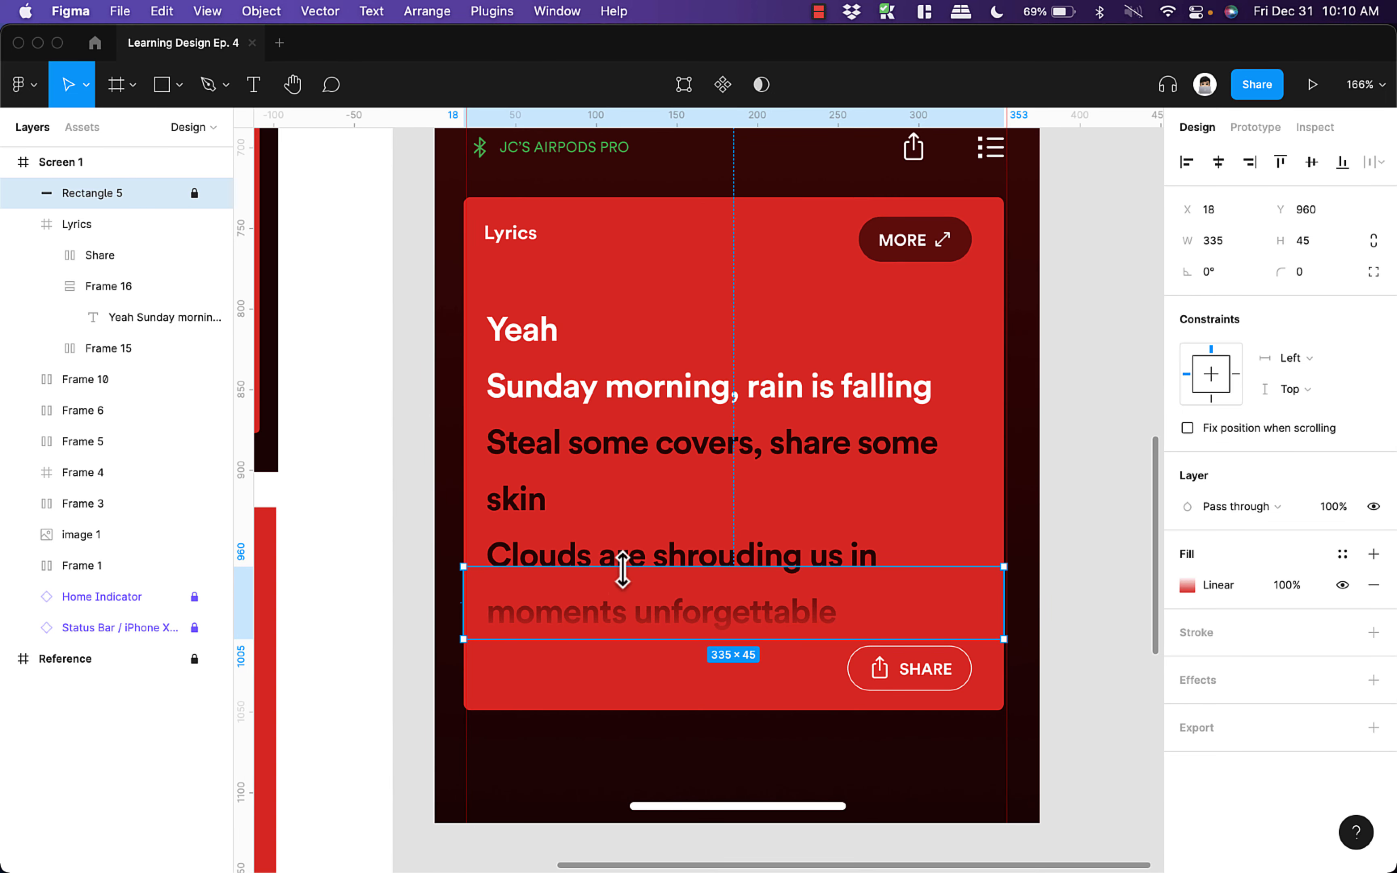
pyautogui.click(155, 230)
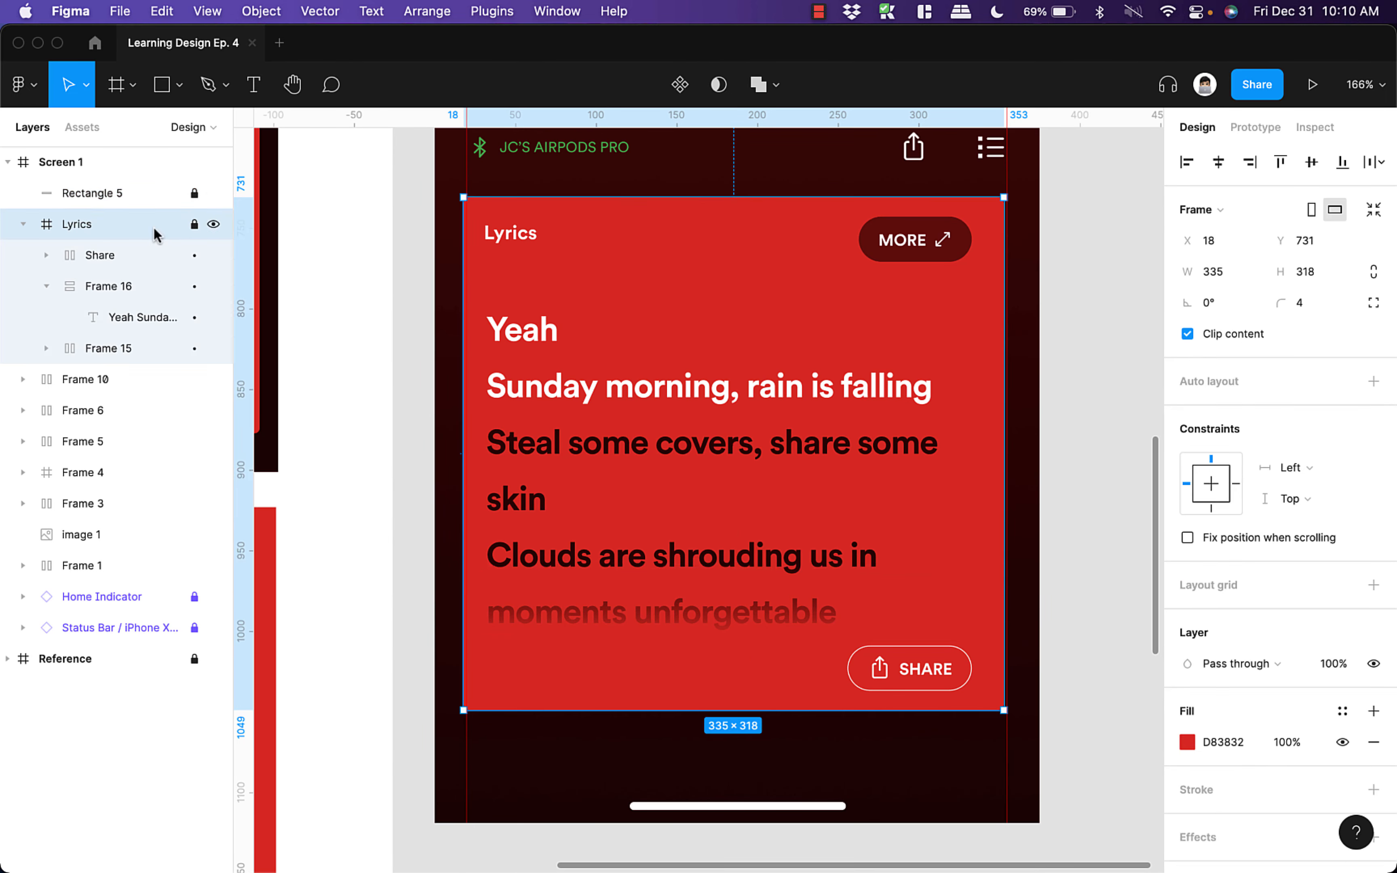
pyautogui.click(162, 193)
pyautogui.click(193, 195)
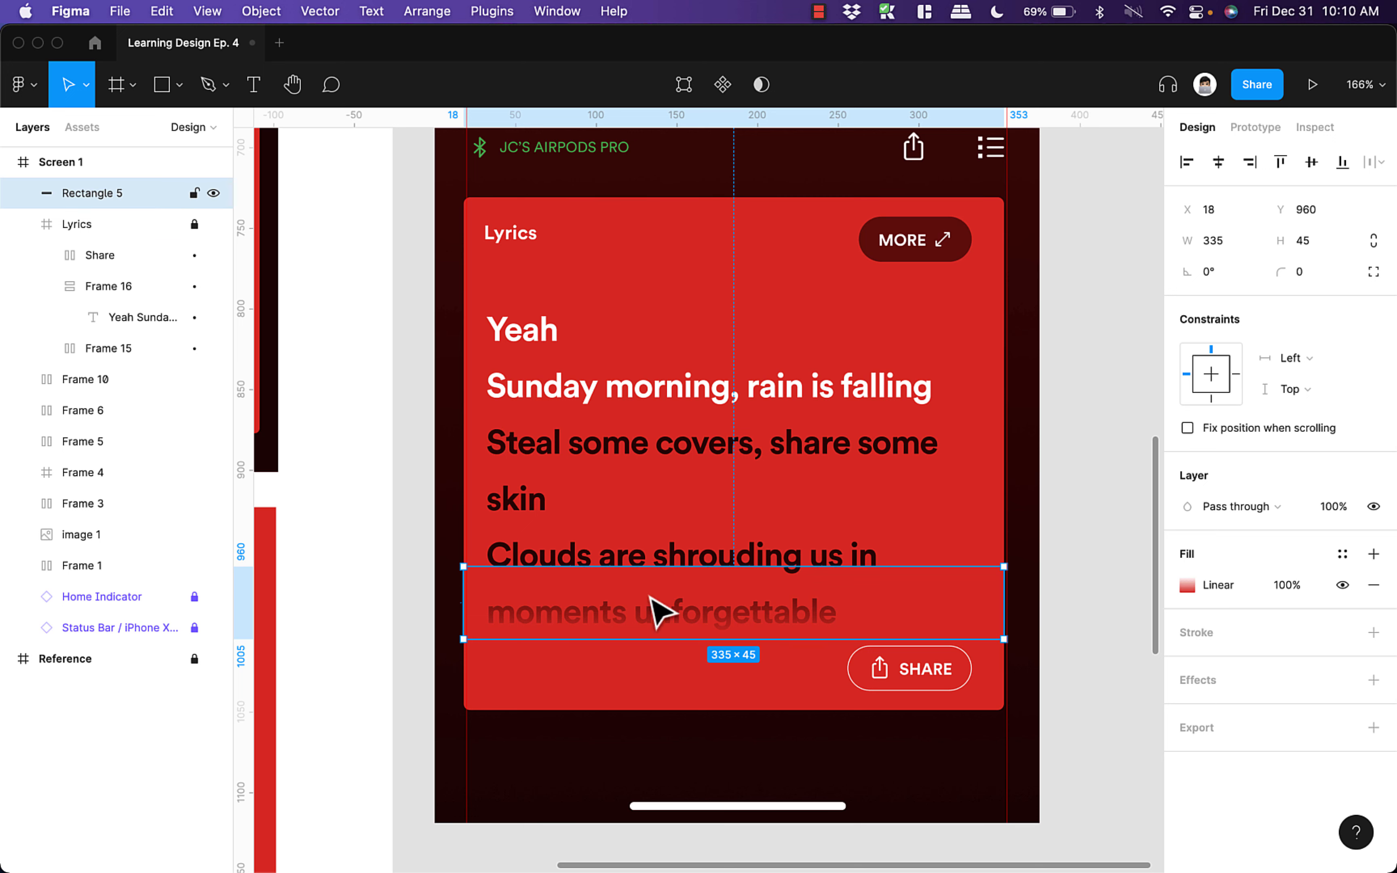
# - Shorten the gradient rectangle from its upper edge to 39 px at Y 966, and shift the opaque red gradient stop closer to the end
pyautogui.moveTo(639, 574); pyautogui.dragTo(639, 577)
pyautogui.click(1187, 585)
pyautogui.click(1140, 341)
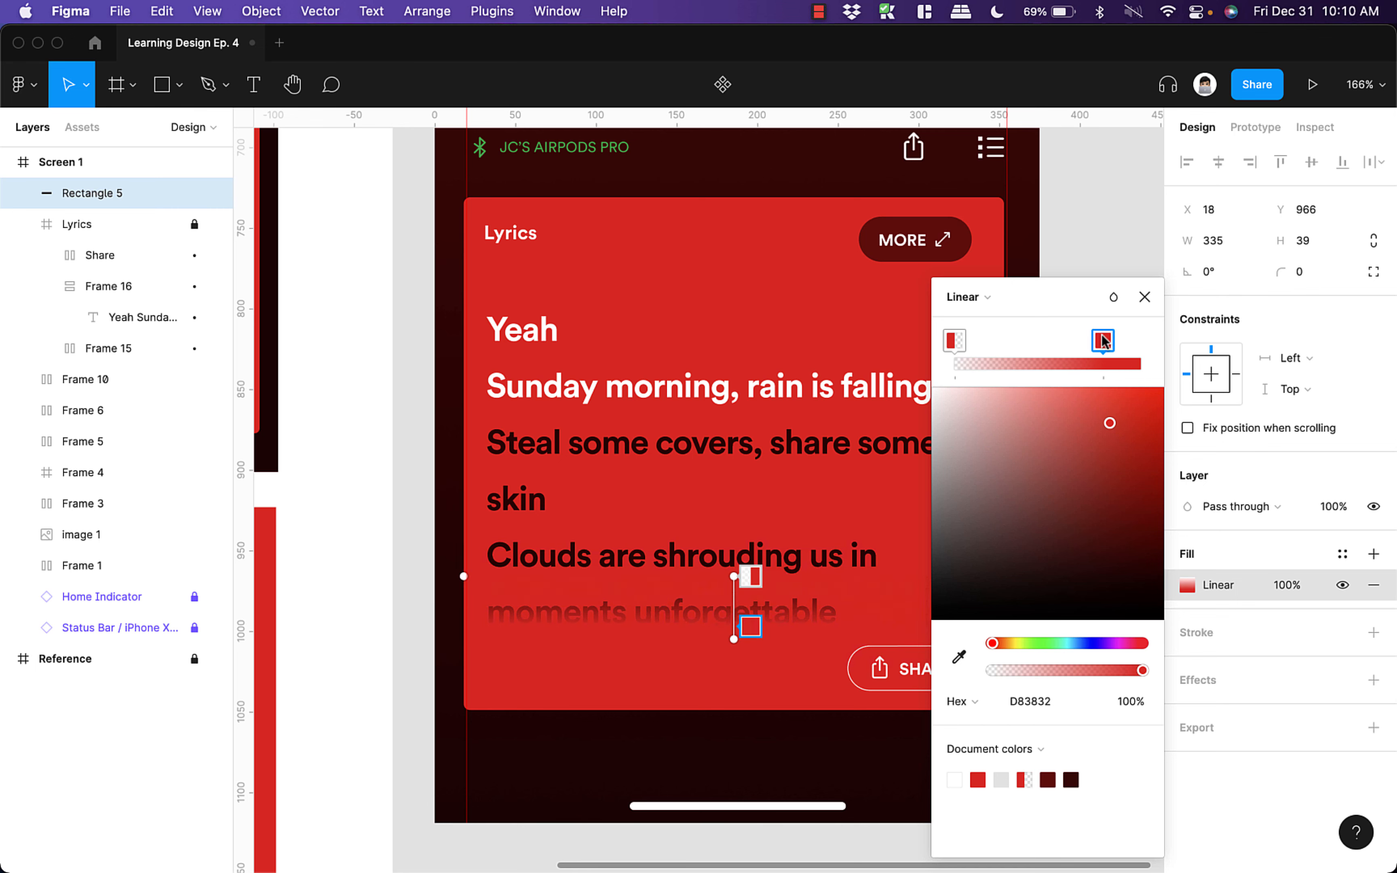
pyautogui.moveTo(1096, 341)
pyautogui.mouseDown()
pyautogui.moveTo(1083, 342)
pyautogui.moveTo(1119, 340)
pyautogui.mouseUp()
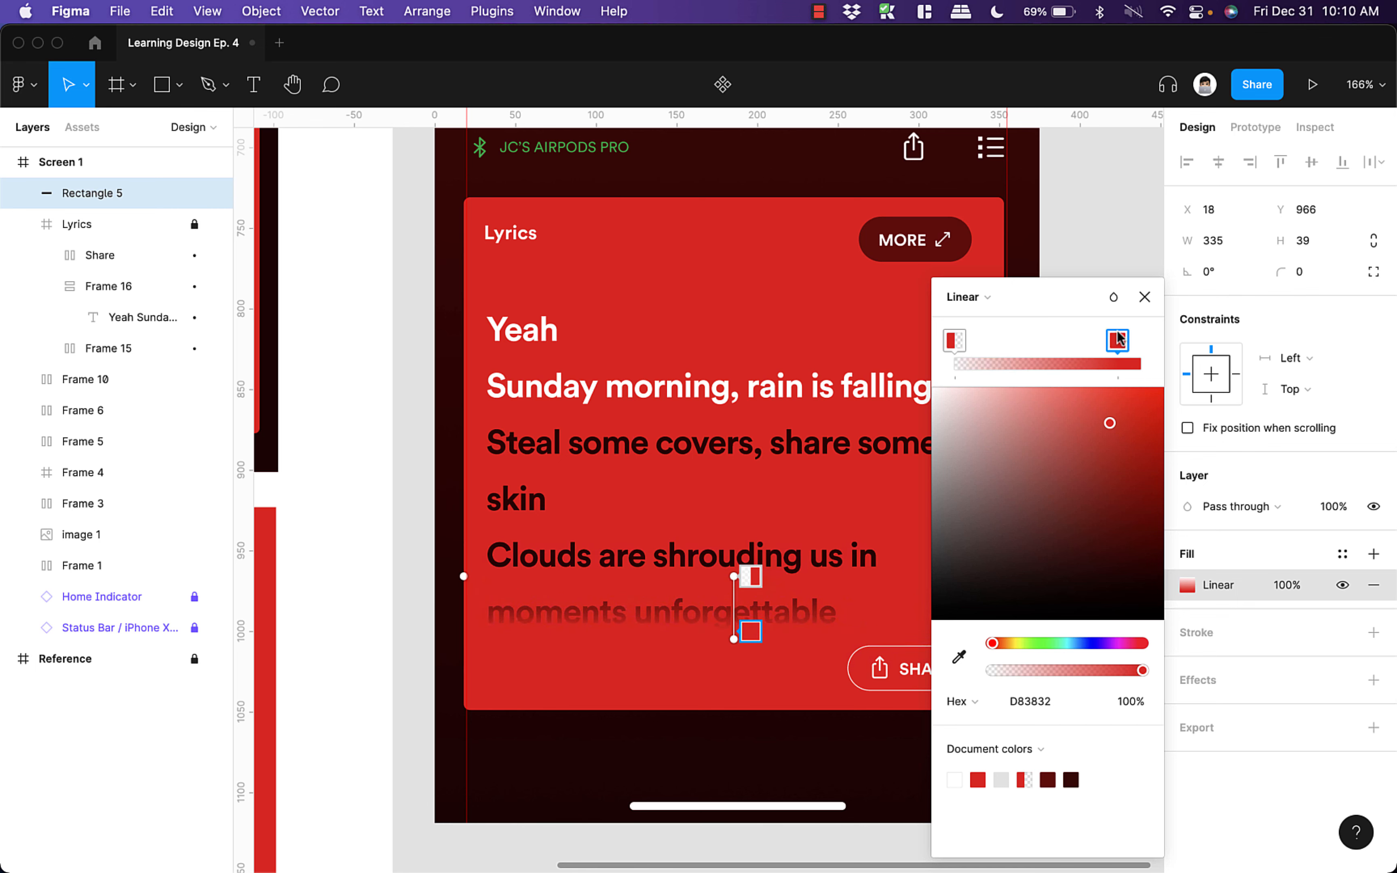
pyautogui.click(684, 746)
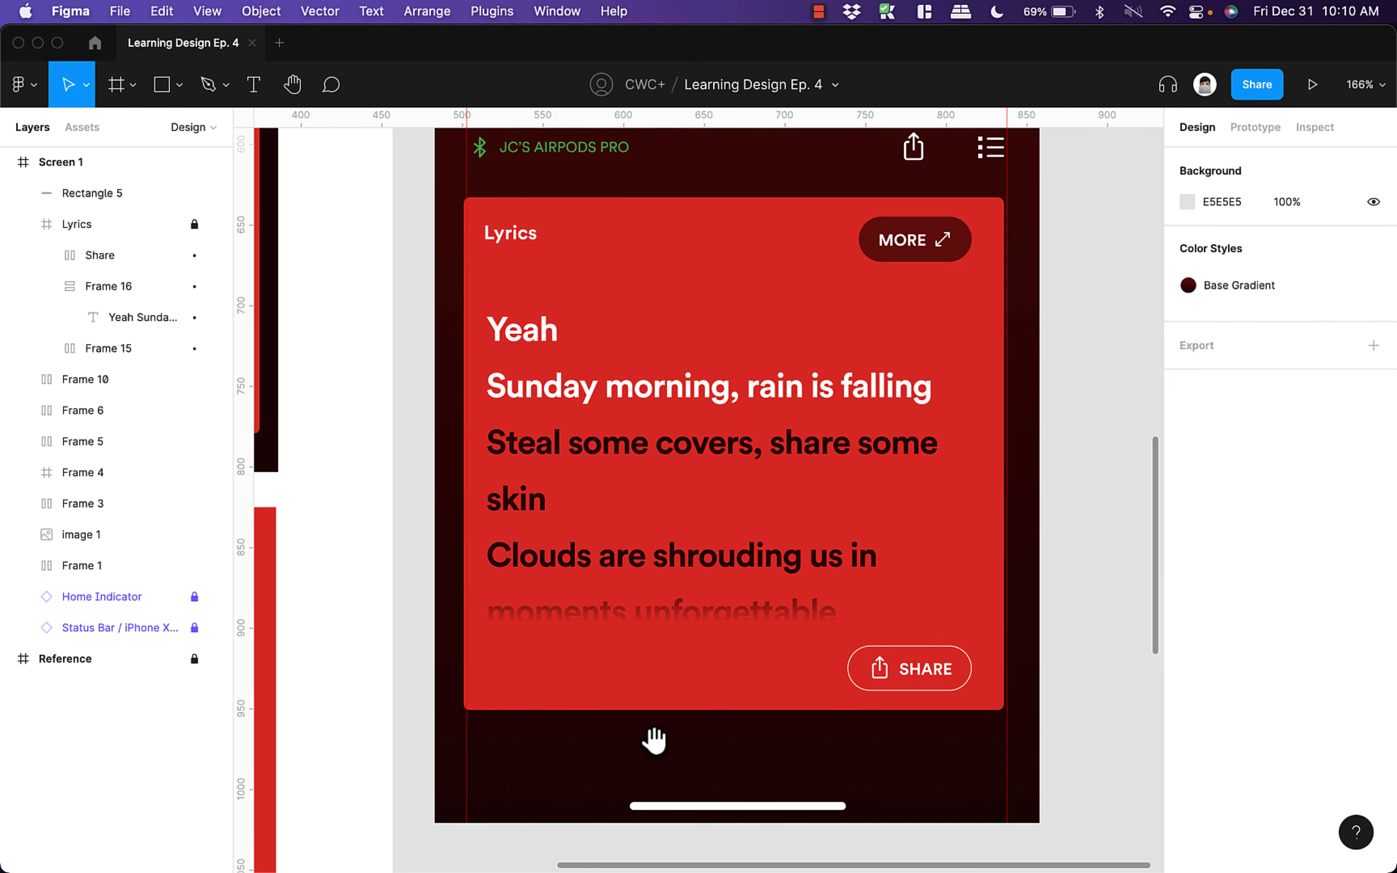
# - Unlock the Lyrics frame and wrap it together with the gradient rectangle in a new frame
pyautogui.scroll(-3, 869, 708)
pyautogui.moveTo(654, 742); pyautogui.dragTo(776, 693)
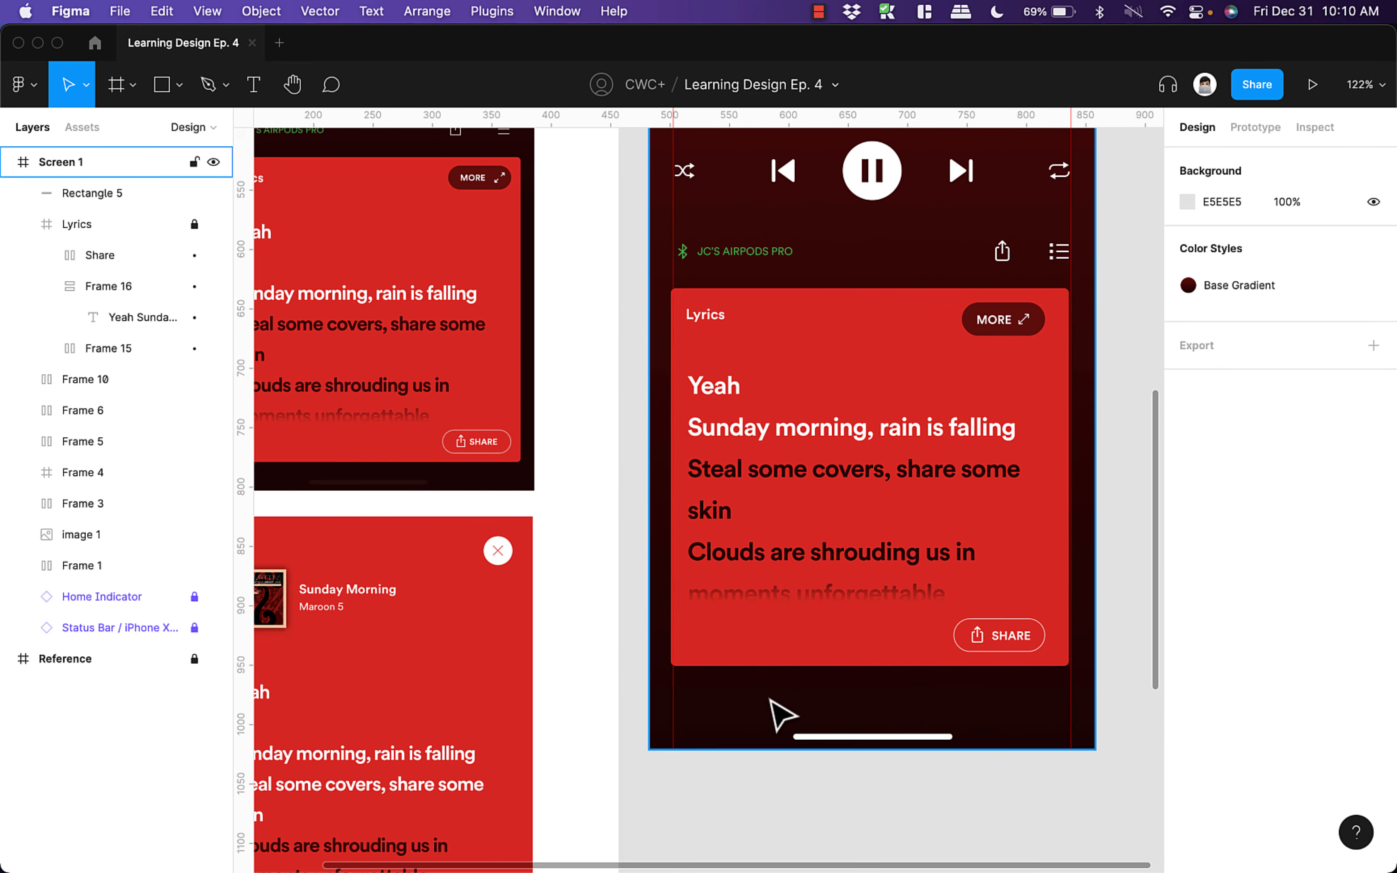
pyautogui.scroll(-1, 773, 700)
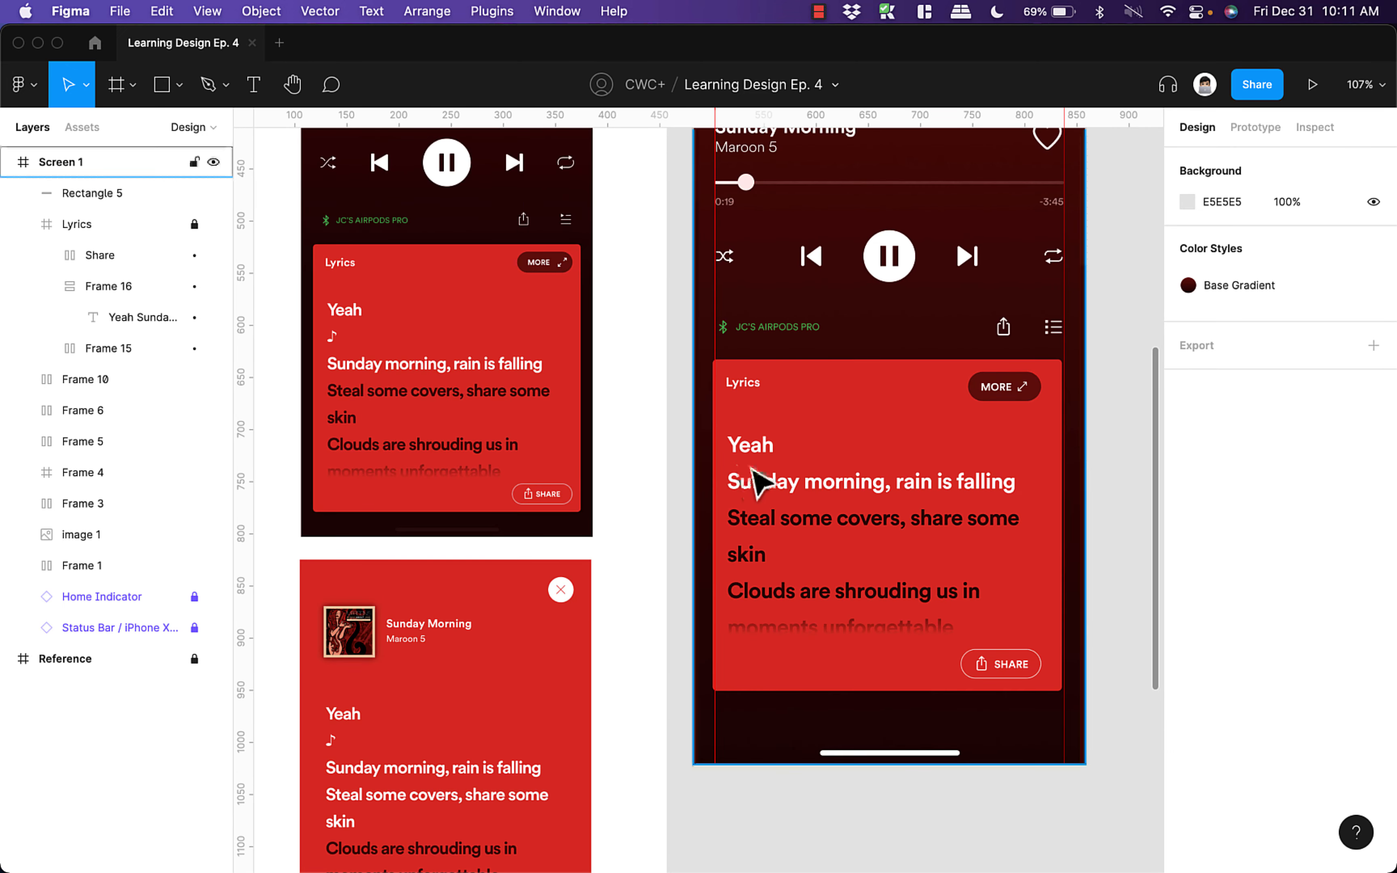
pyautogui.scroll(-1, 756, 482)
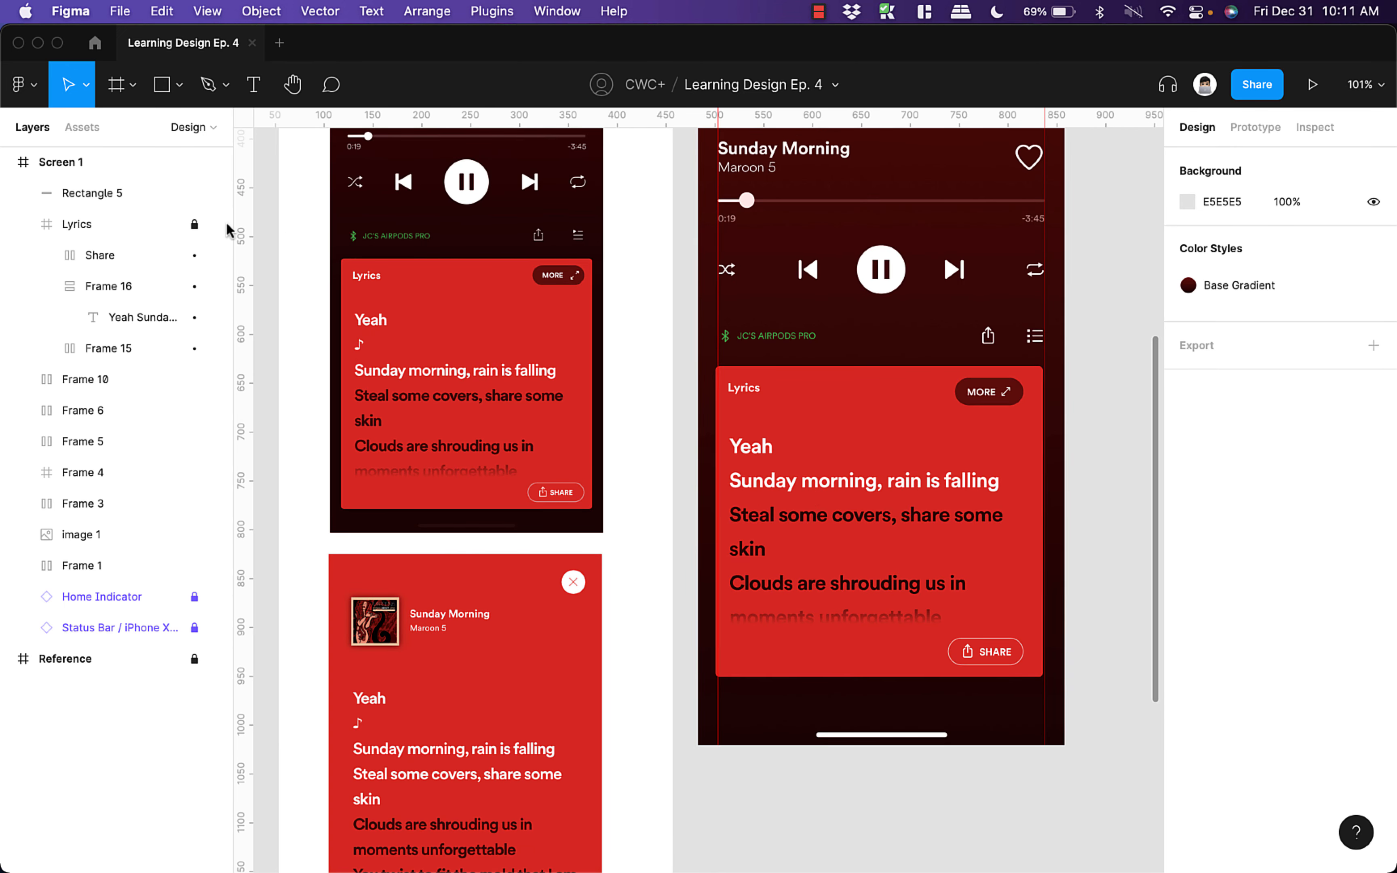
pyautogui.click(195, 224)
pyautogui.click(182, 225)
pyautogui.keyDown('shift'); pyautogui.click(156, 200); pyautogui.keyUp('shift')
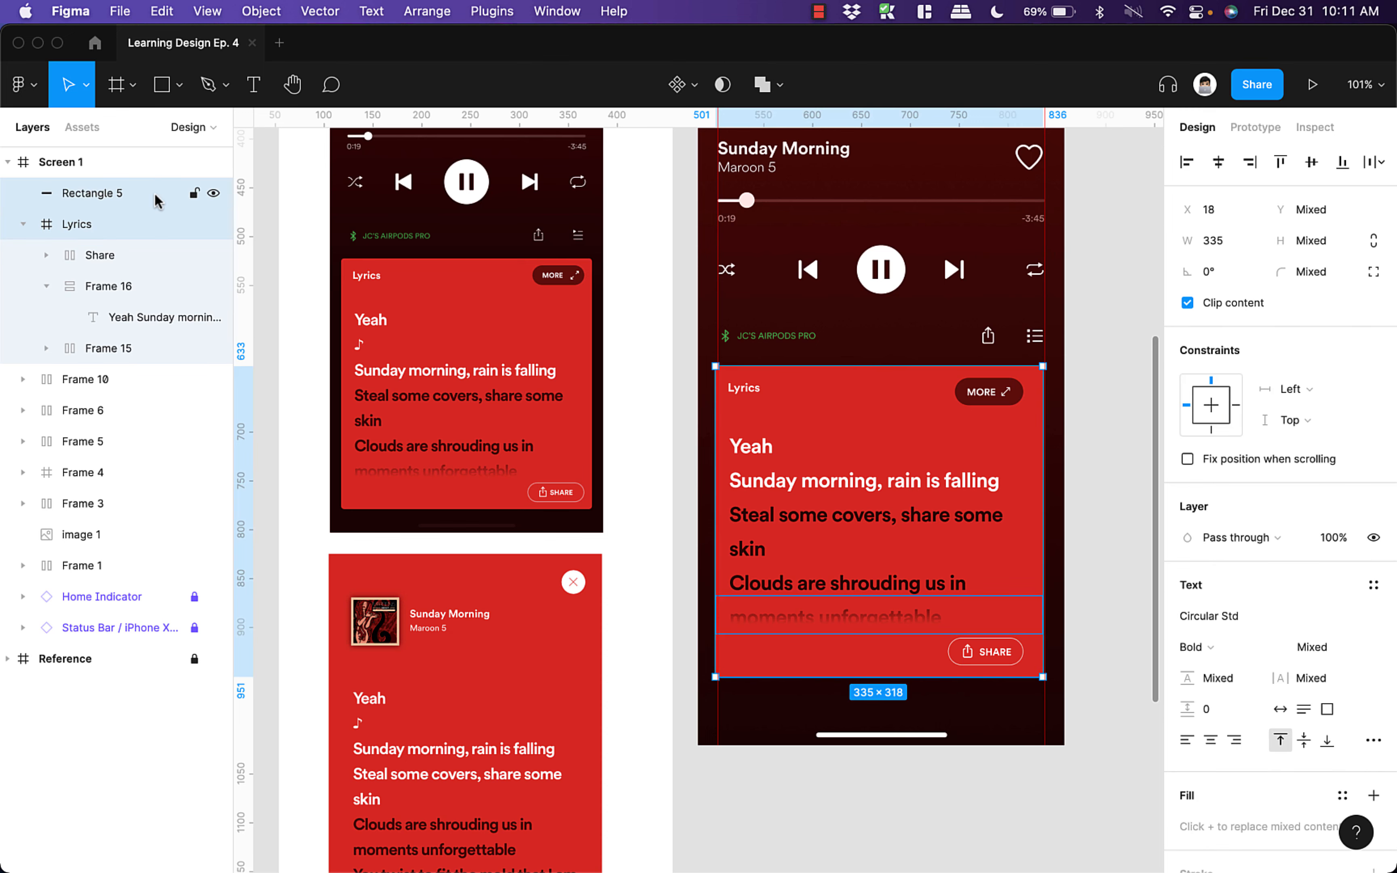
pyautogui.rightClick(157, 201)
pyautogui.click(249, 392)
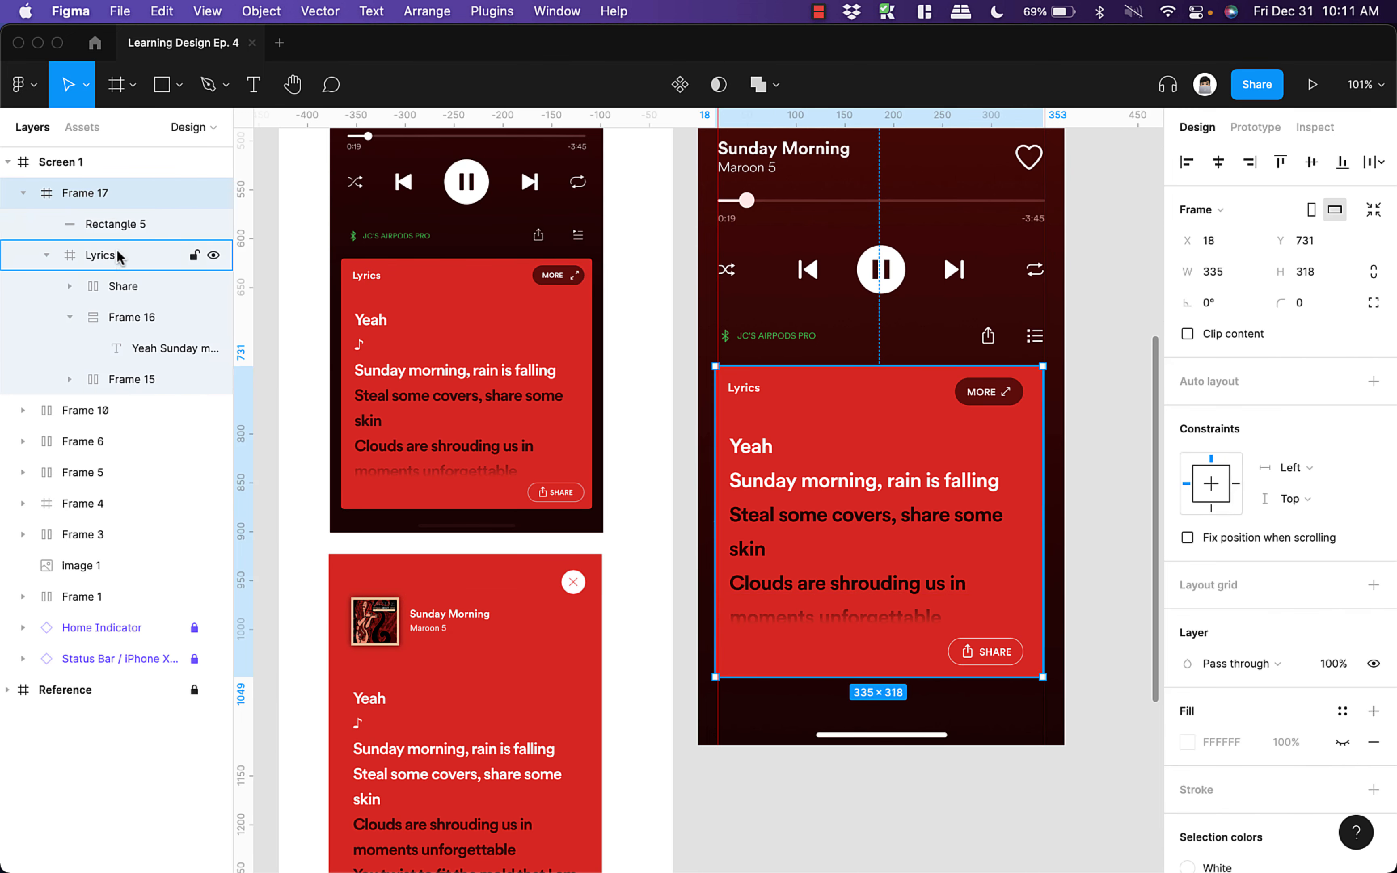
# - Rename the gradient rectangle as Gradient and the frame around it as Lyrics Master
pyautogui.click(123, 236)
pyautogui.doubleClick(126, 234)
pyautogui.write('Grad')
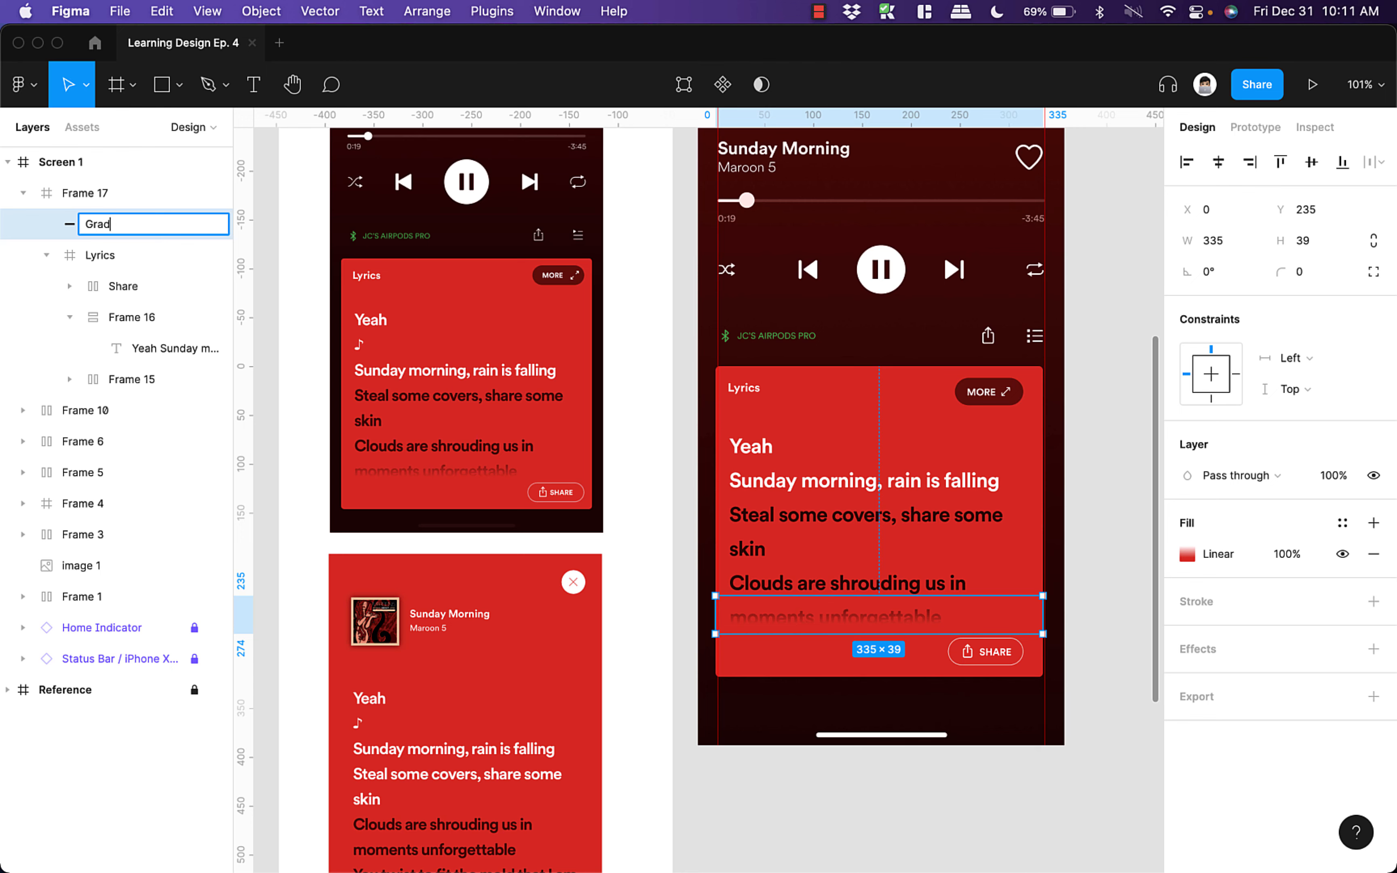
pyautogui.write('ient')
pyautogui.press('Return')
pyautogui.click(23, 193)
pyautogui.doubleClick(99, 196)
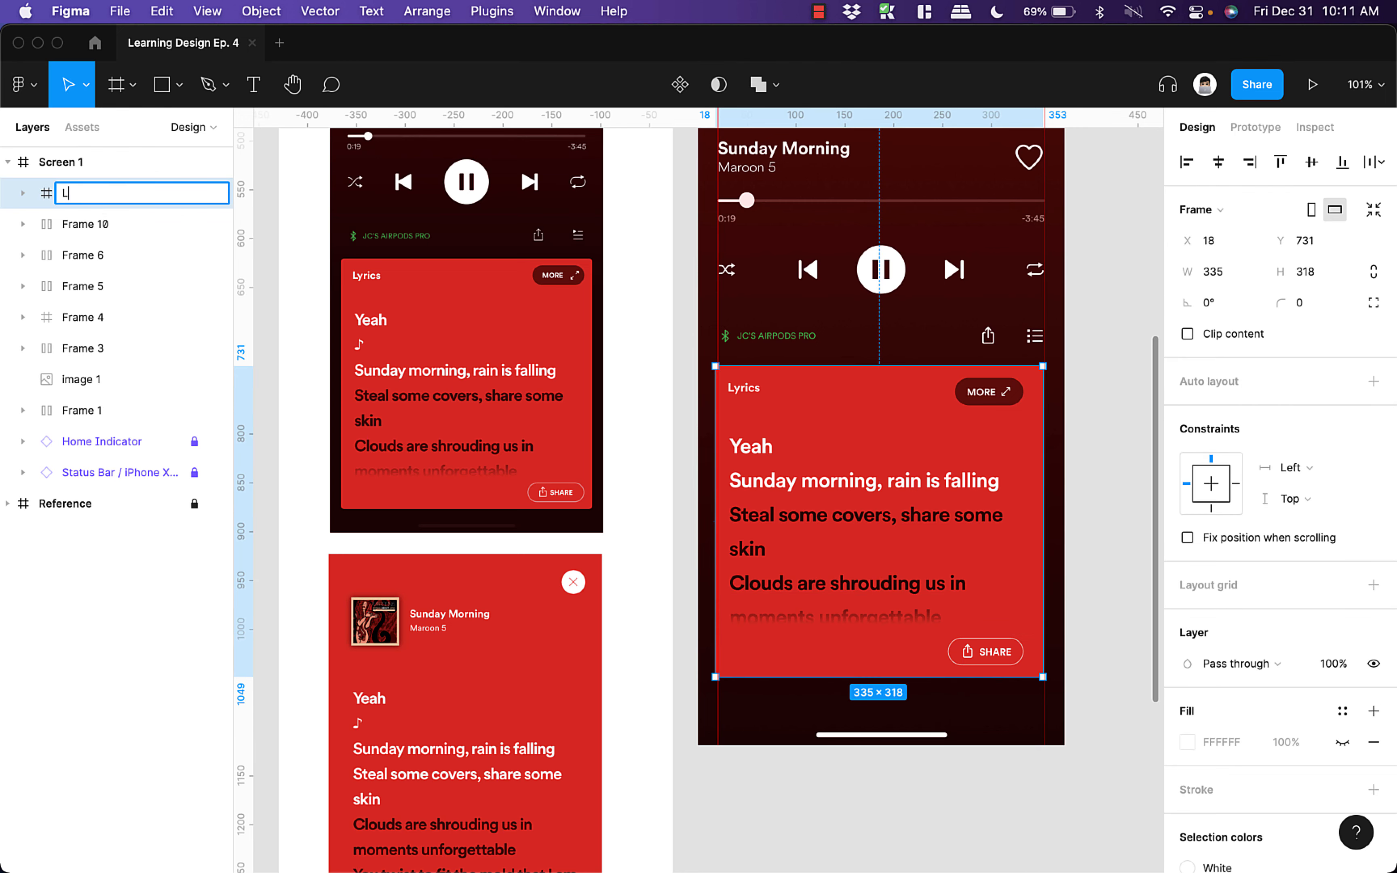
pyautogui.press('Return')
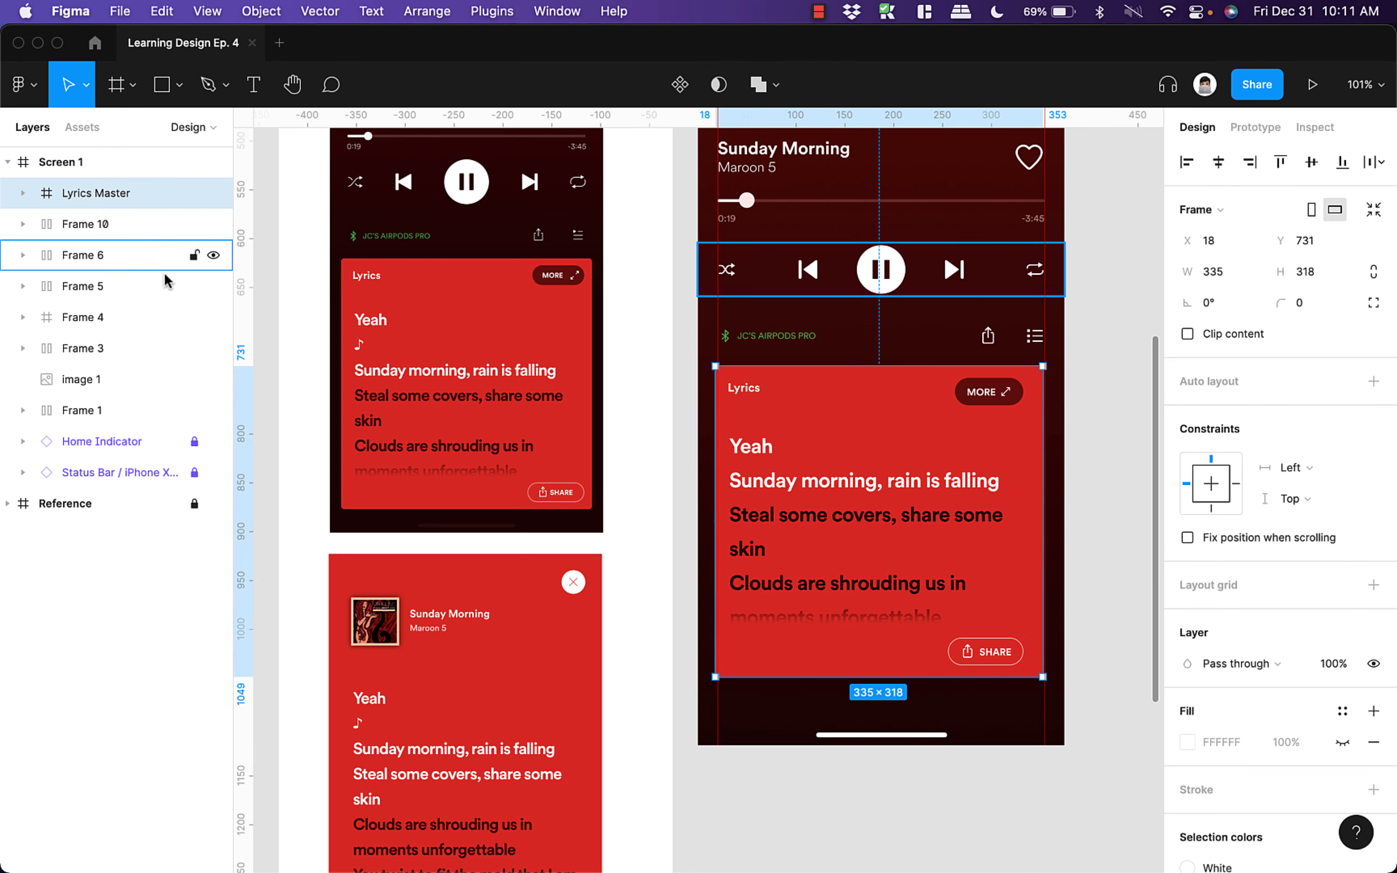
# - Align the Lyrics Master frame with the layout margin at X 20
pyautogui.scroll(10, 653, 388)
pyautogui.moveTo(644, 331); pyautogui.dragTo(653, 333)
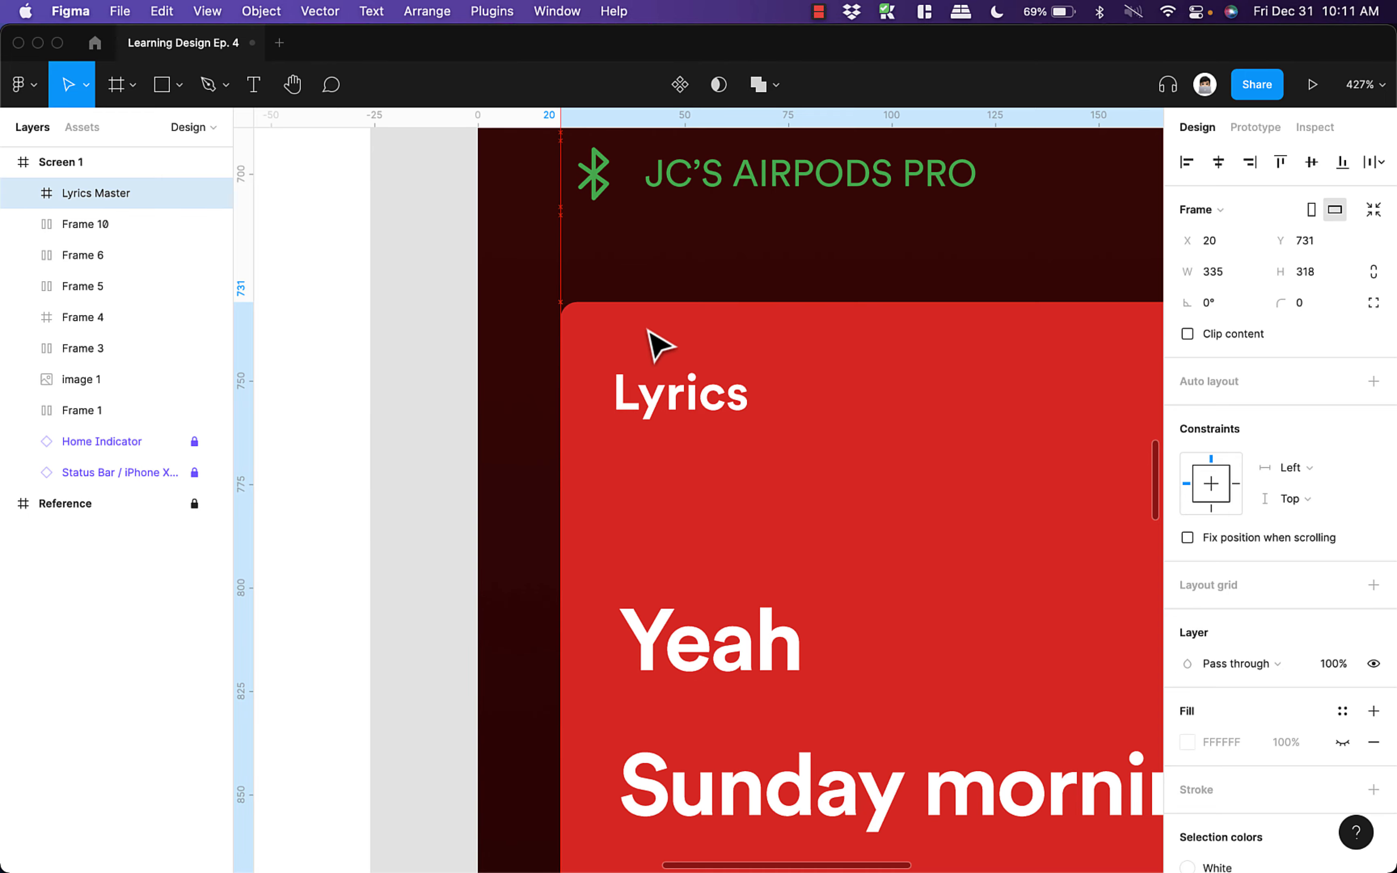
pyautogui.hscroll(10, 693, 335)
pyautogui.scroll(-10, 883, 366)
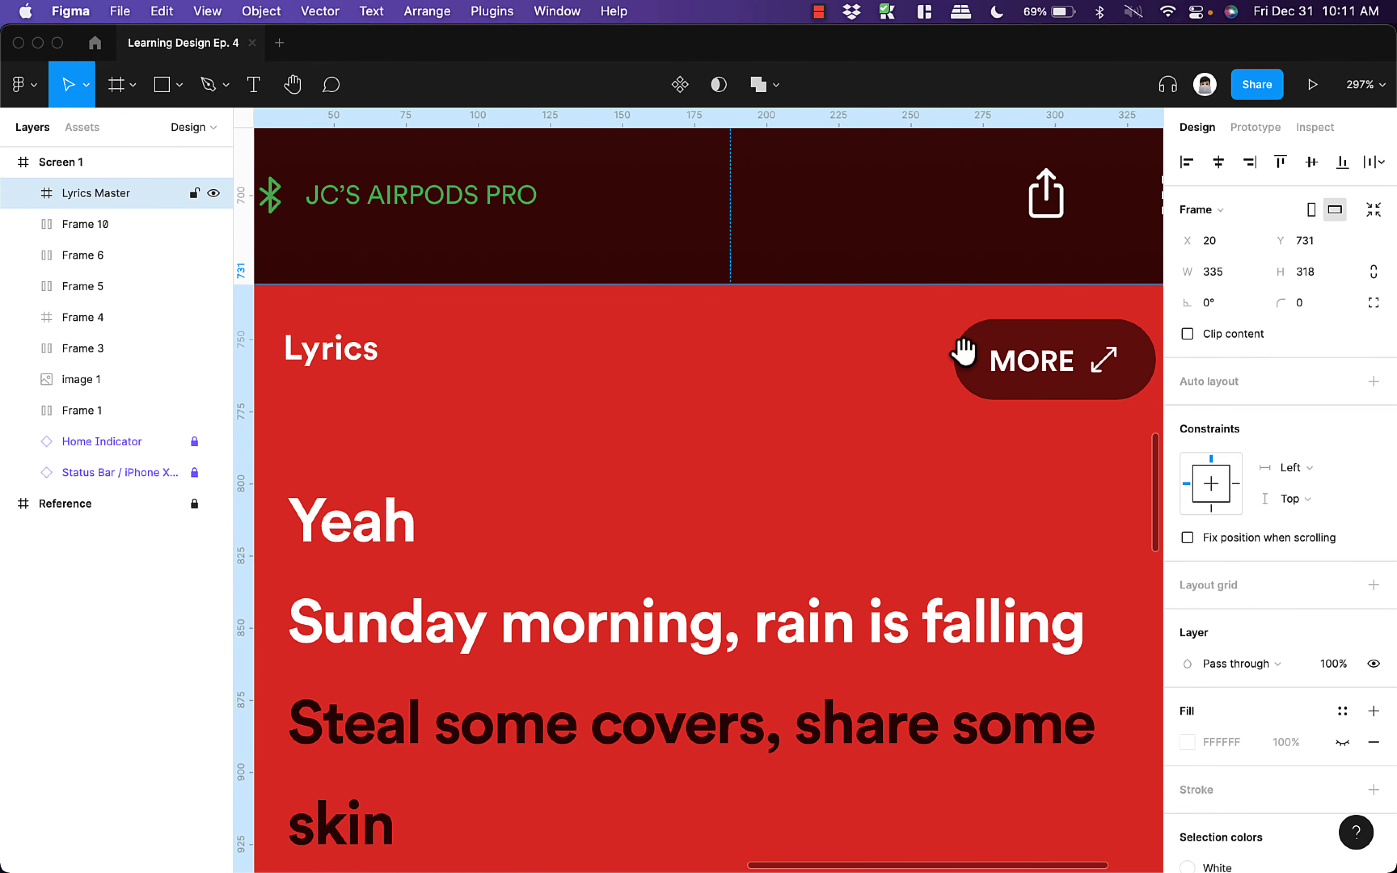
pyautogui.click(975, 624)
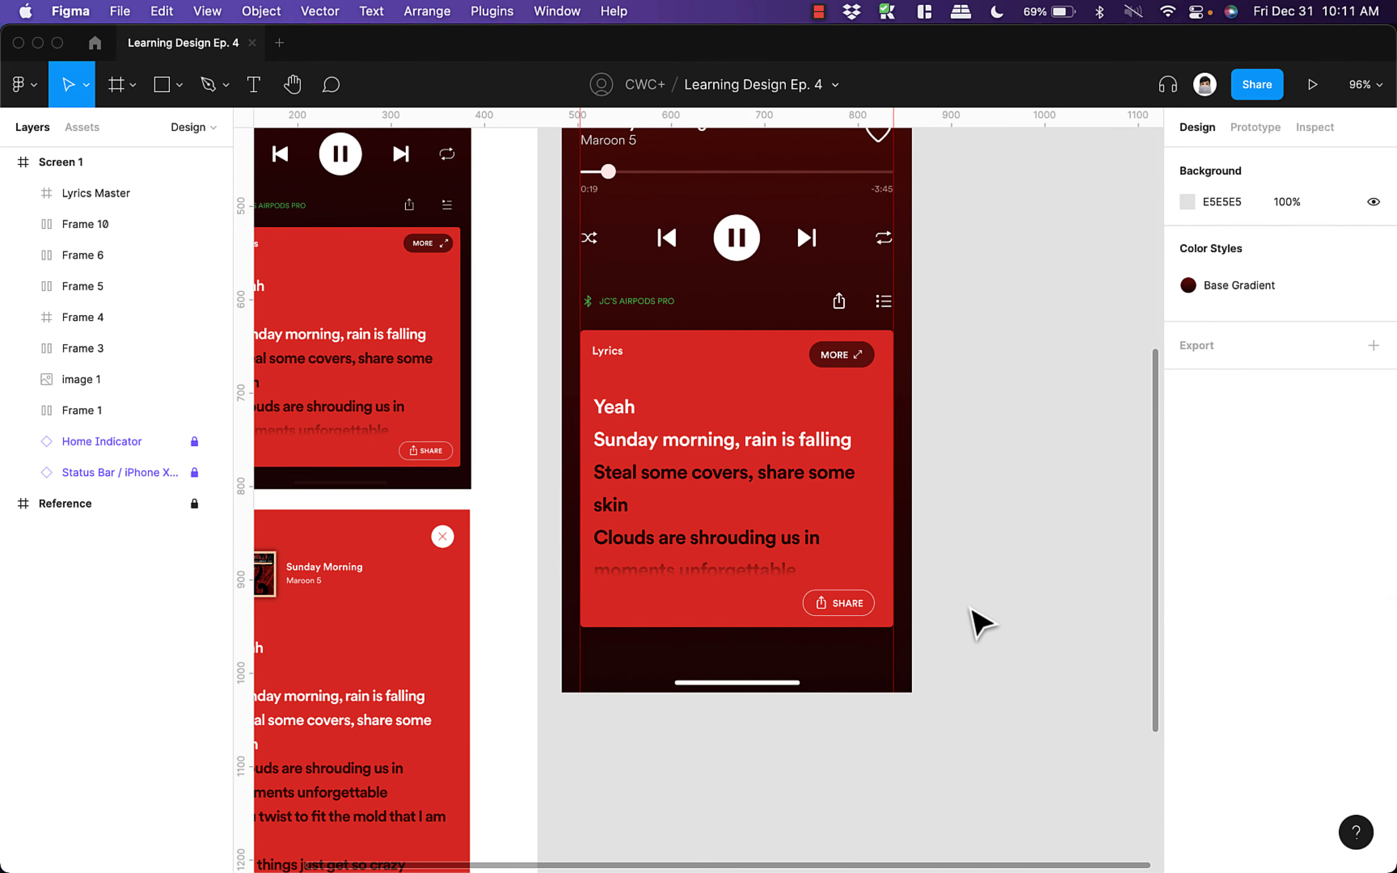
# - Draw a spacer rectangle about 49 px wide below the lyrics card and set its height to 44
pyautogui.scroll(5, 975, 623)
pyautogui.scroll(-5, 848, 574)
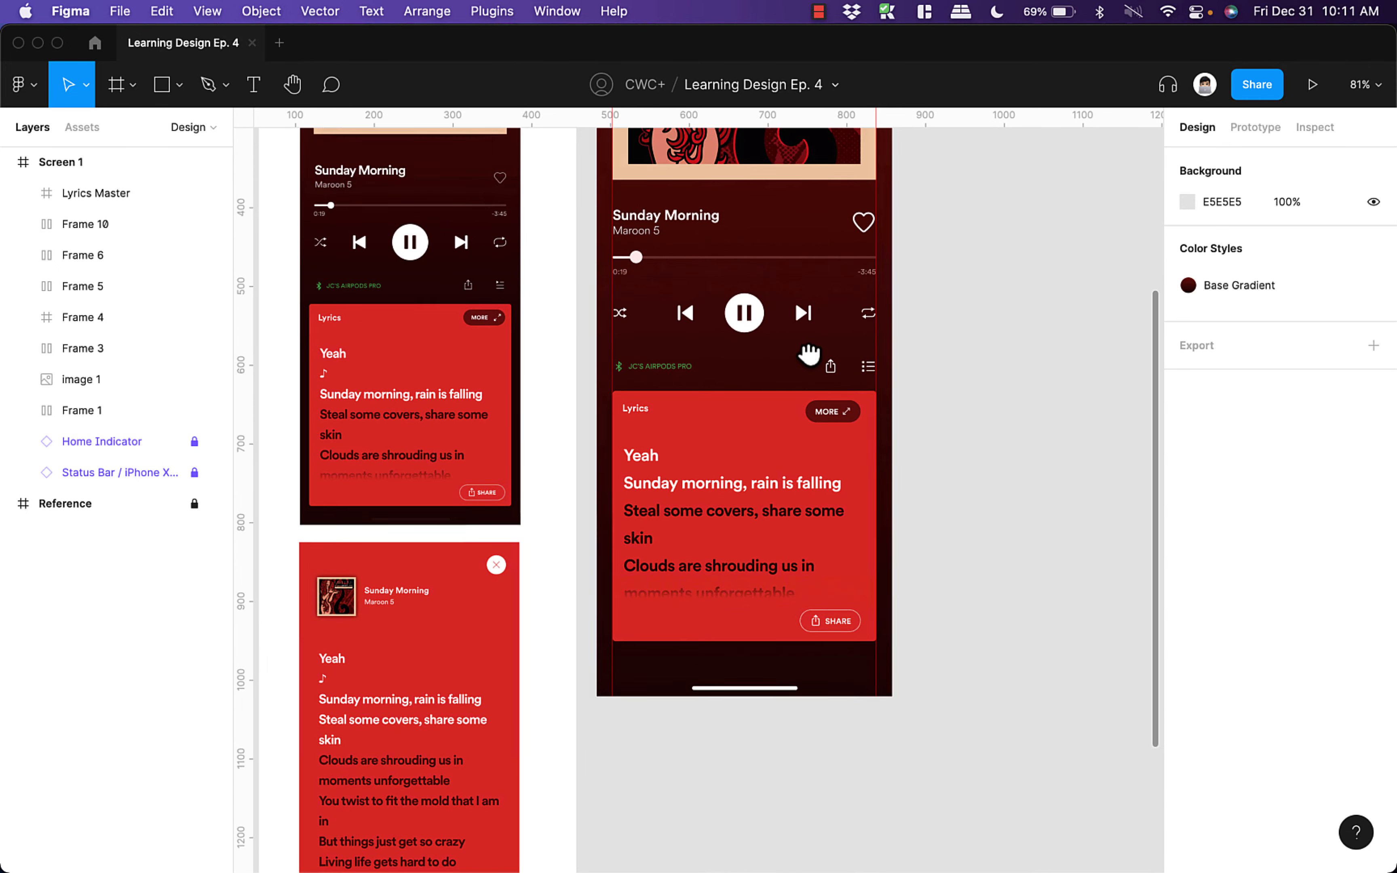
pyautogui.scroll(10, 748, 321)
pyautogui.press('r')
pyautogui.moveTo(671, 591); pyautogui.dragTo(826, 708)
pyautogui.click(1322, 247)
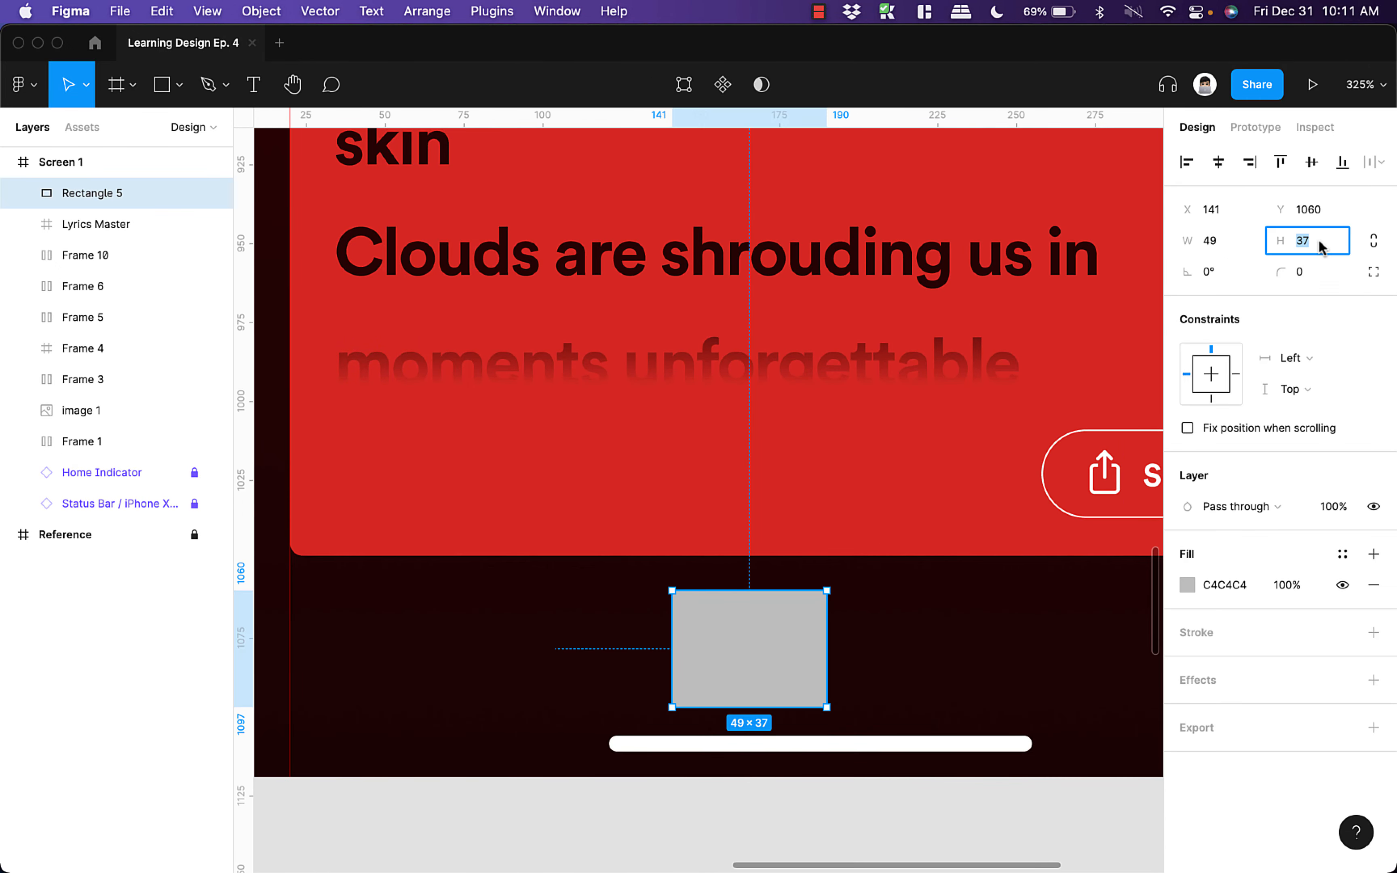
pyautogui.write('44')
pyautogui.press('Return')
pyautogui.click(851, 749)
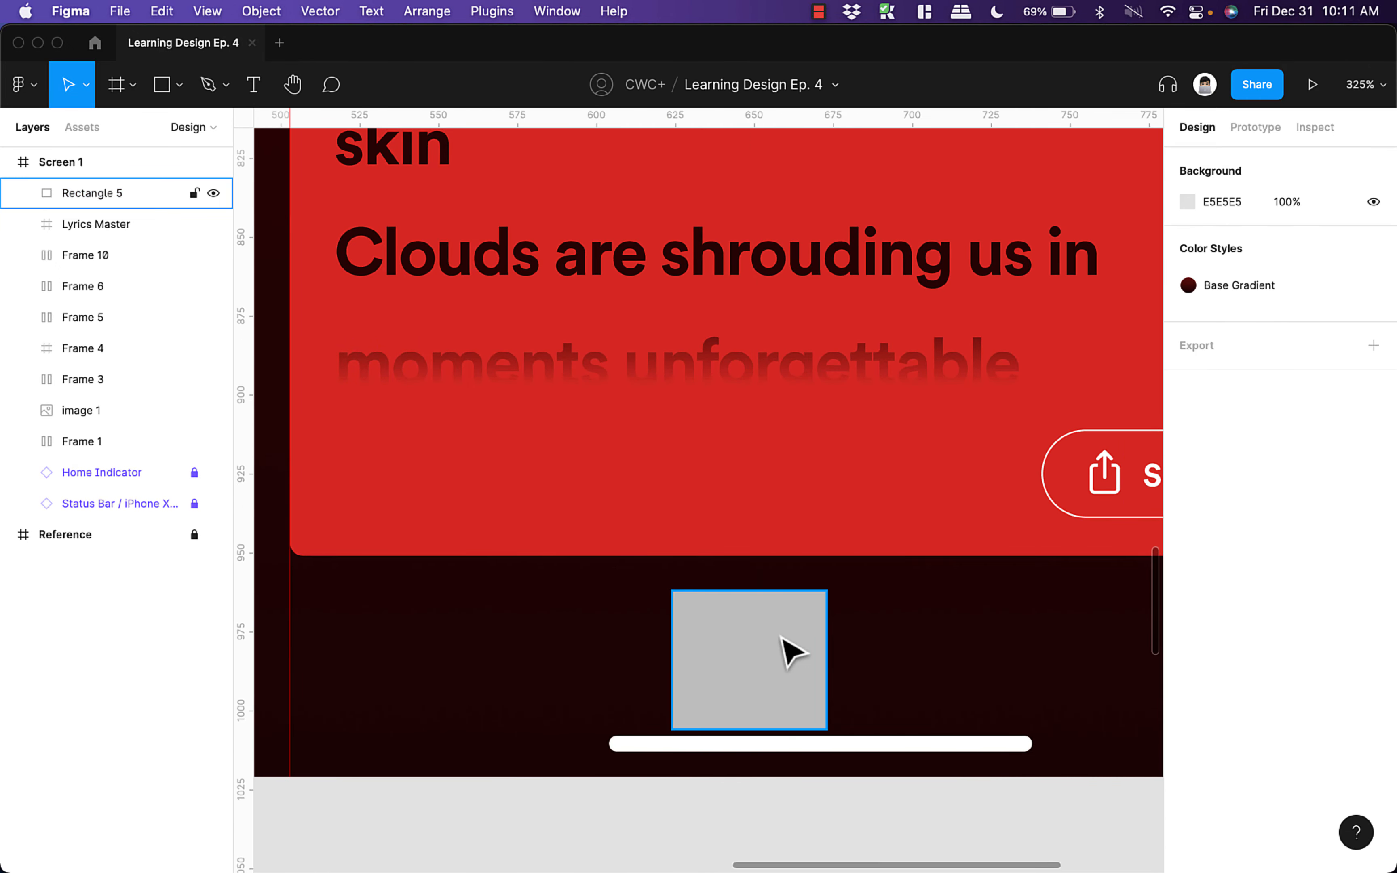
# - Place the spacer against the lyrics card's lower edge, fit Screen 1's bottom edge to that spacing and delete the spacer
pyautogui.moveTo(783, 641); pyautogui.dragTo(776, 607)
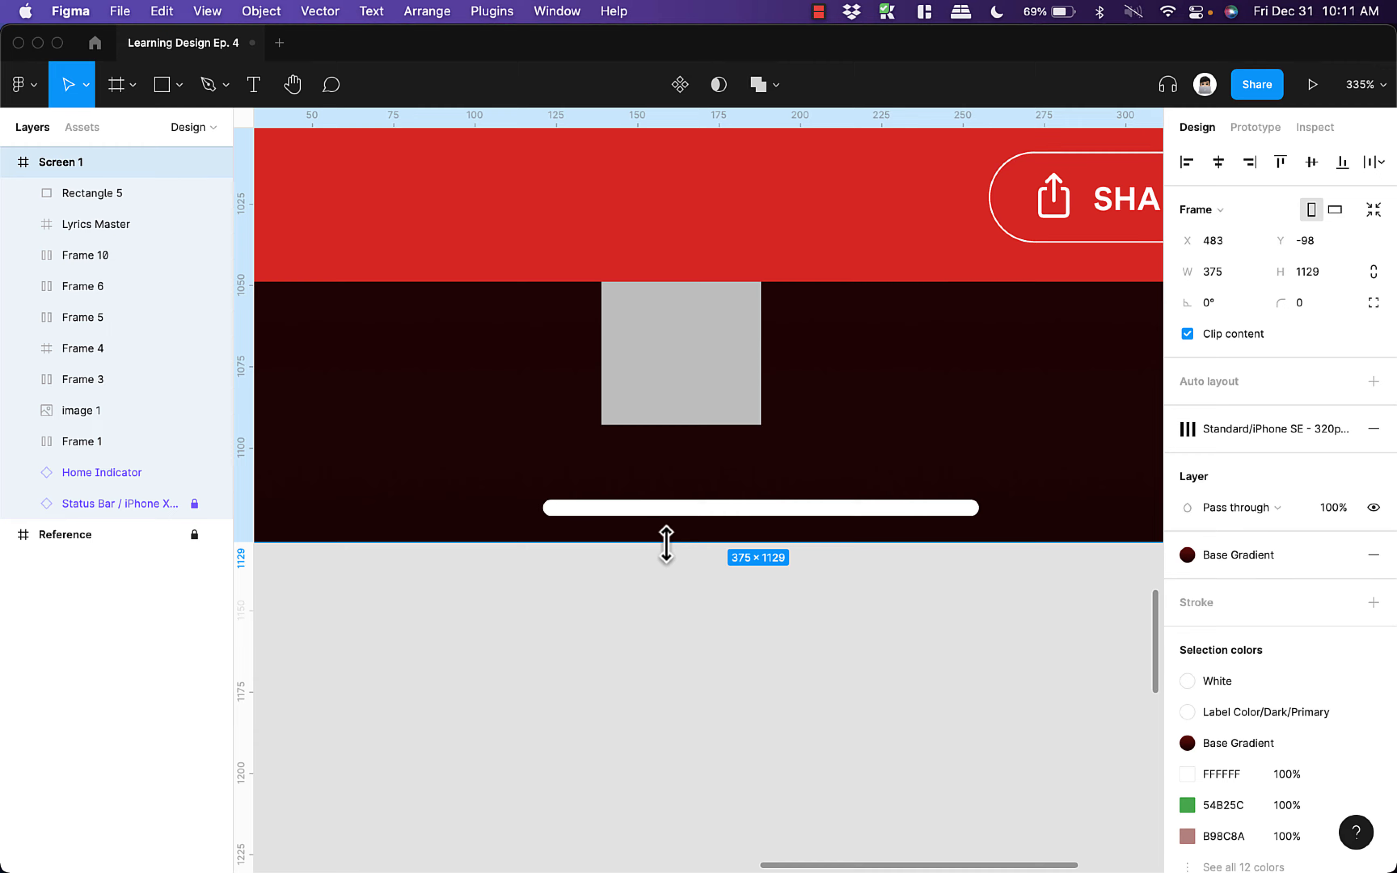
pyautogui.moveTo(666, 544); pyautogui.dragTo(666, 538)
pyautogui.scroll(-3, 671, 530)
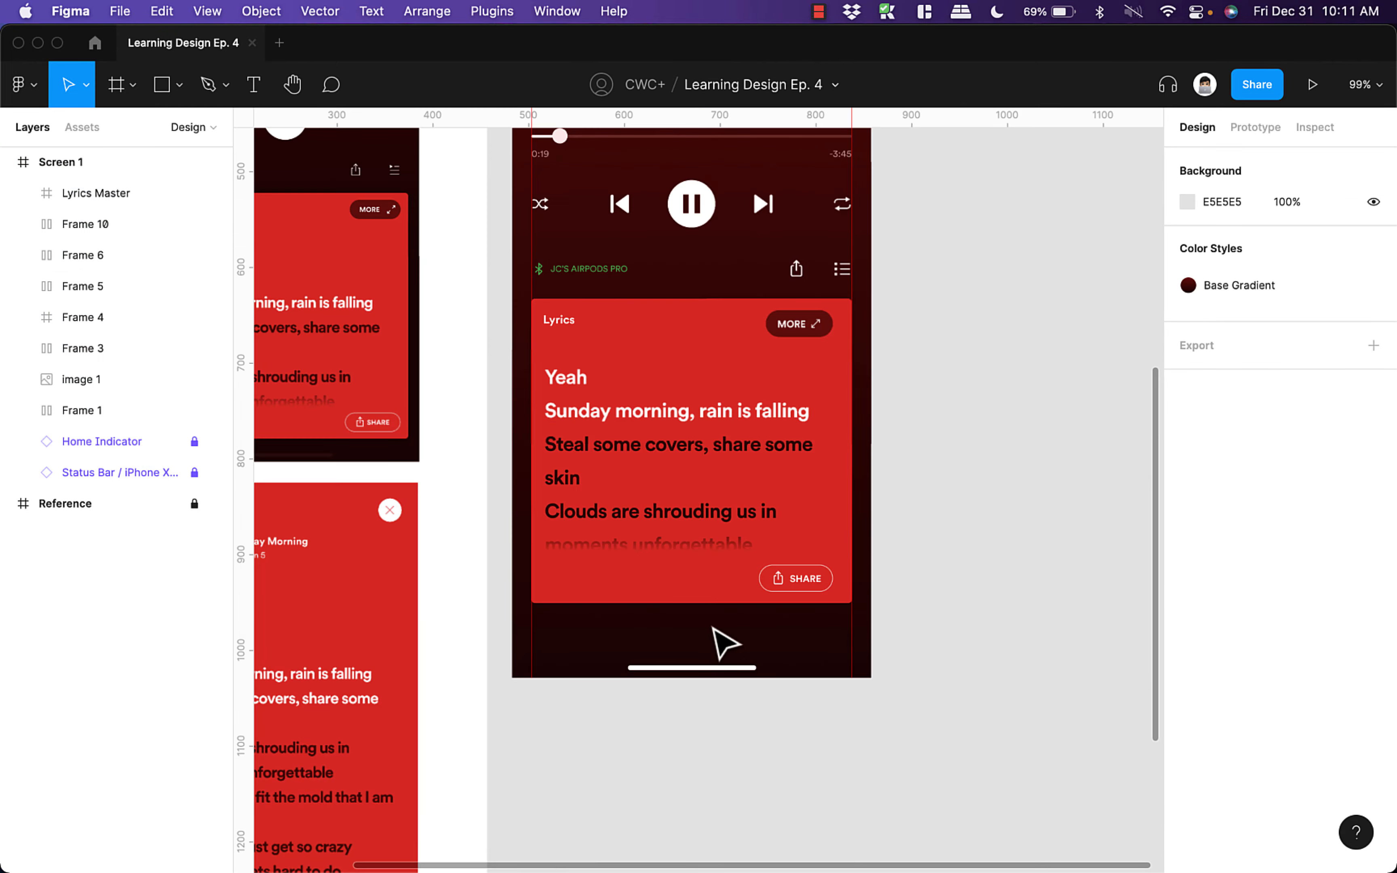
# - Compare the whole of Screen 1 with the reference and preview it as a prototype in the phone frame
pyautogui.scroll(-10, 745, 515)
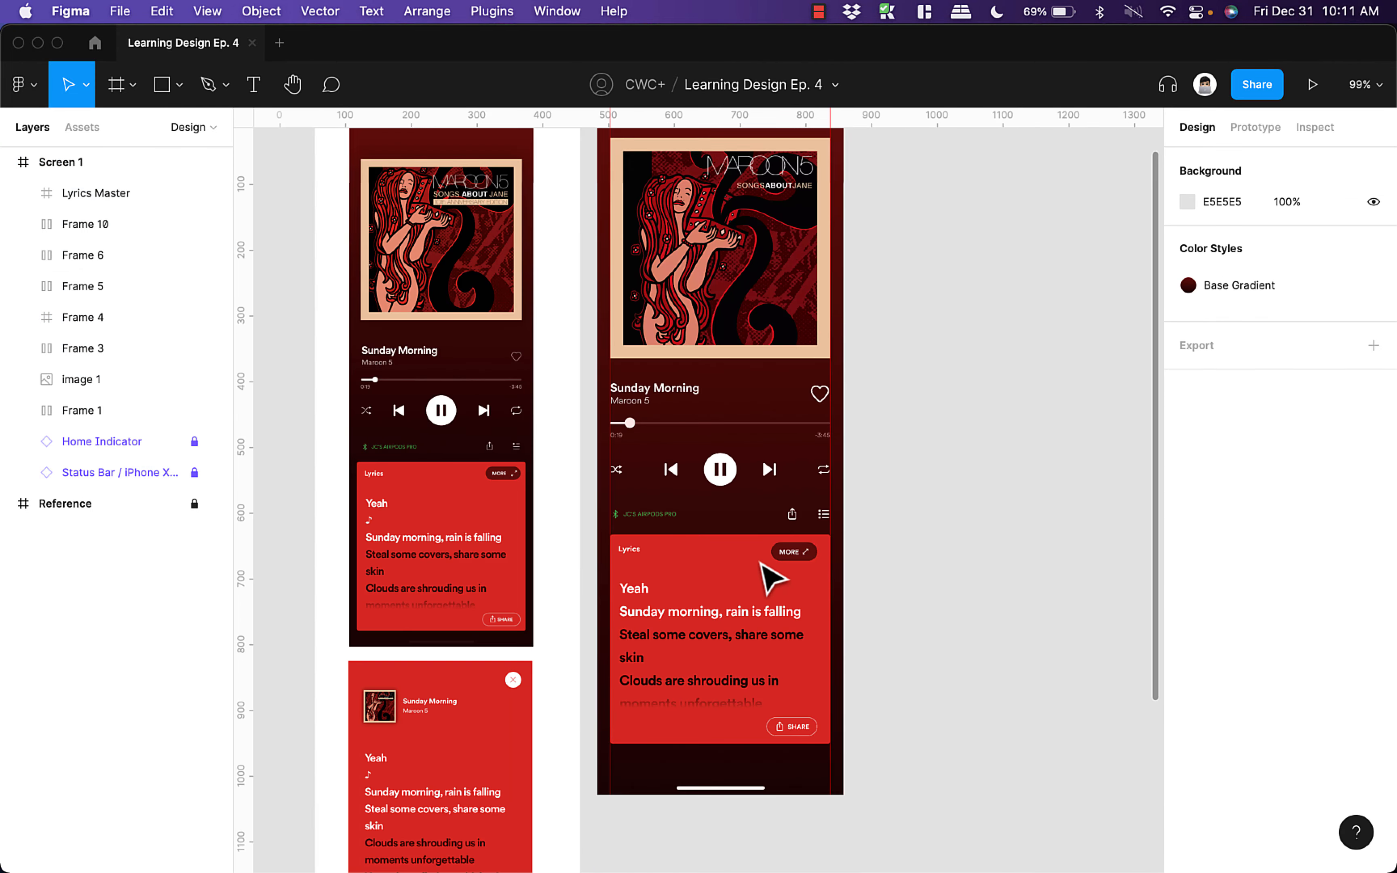
pyautogui.moveTo(780, 523); pyautogui.dragTo(793, 542)
pyautogui.scroll(-2, 790, 546)
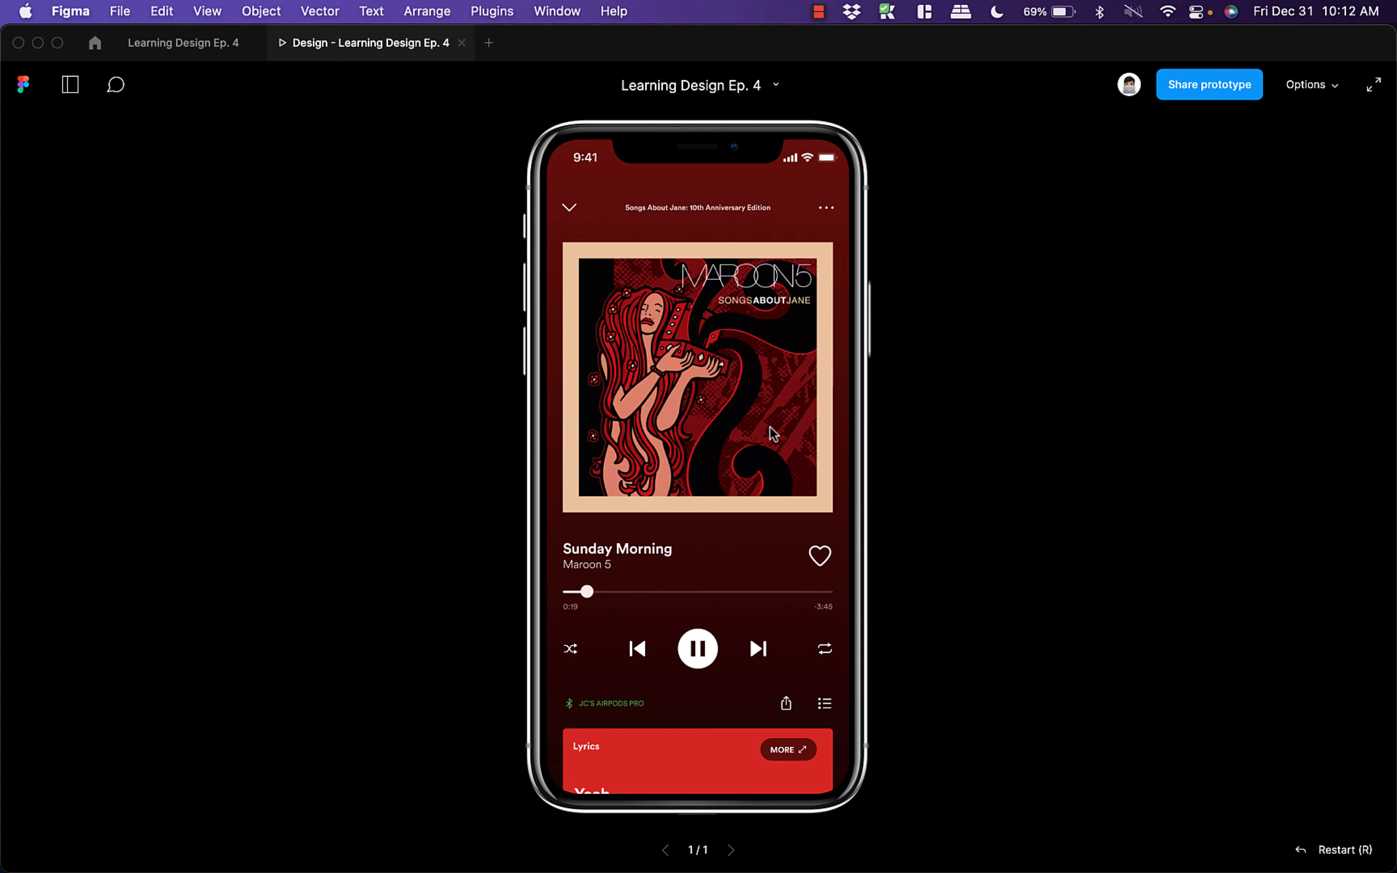
pyautogui.moveTo(764, 461)
pyautogui.mouseDown()
pyautogui.moveTo(773, 344)
pyautogui.moveTo(779, 462)
pyautogui.mouseUp()
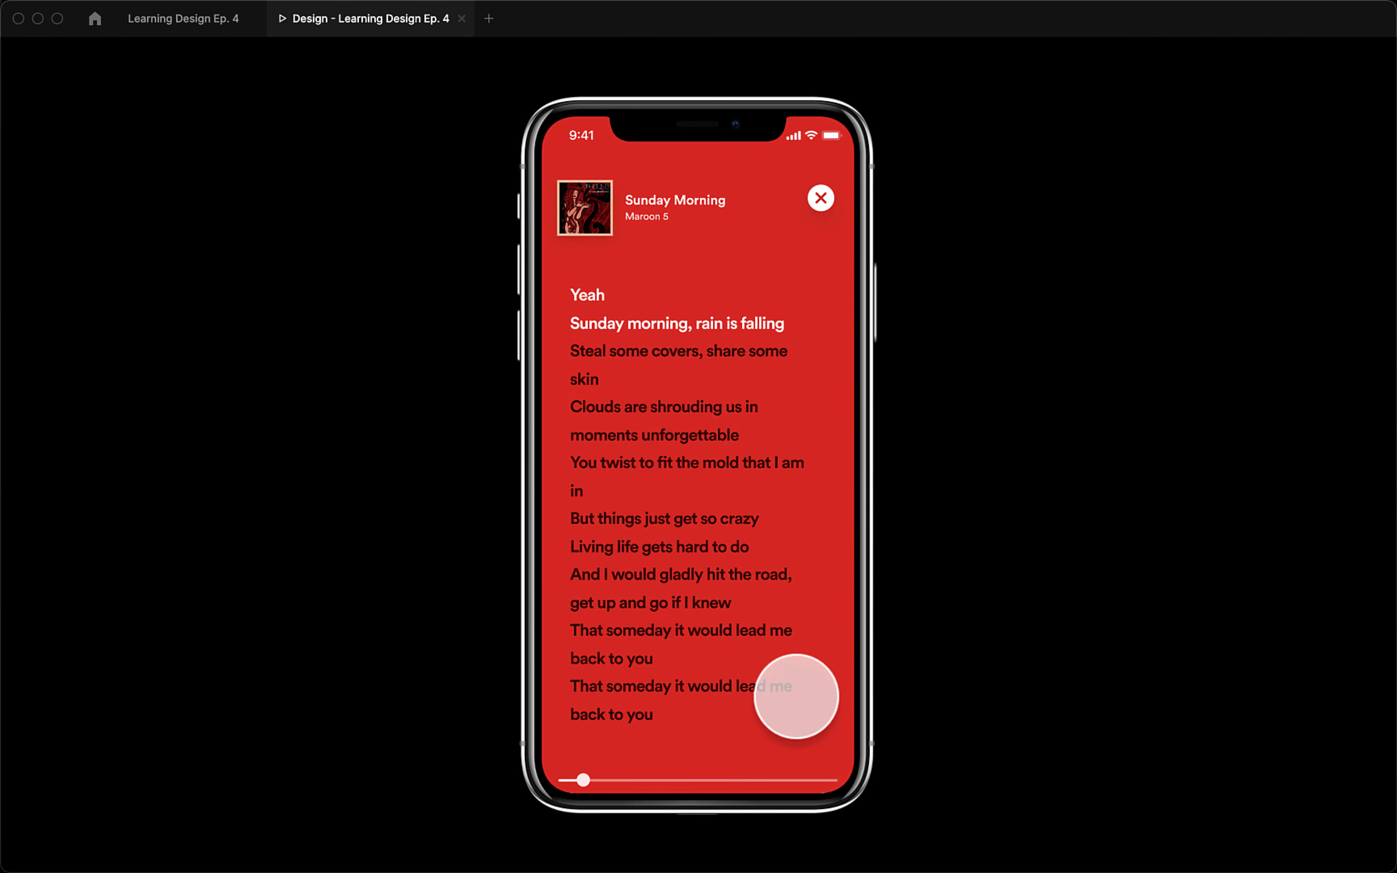
# - Test the prototype by scrolling the full lyrics screen, closing it to the now-playing screen, reopening the lyrics and closing them again
pyautogui.scroll(-1, 777, 588)
pyautogui.scroll(2, 777, 587)
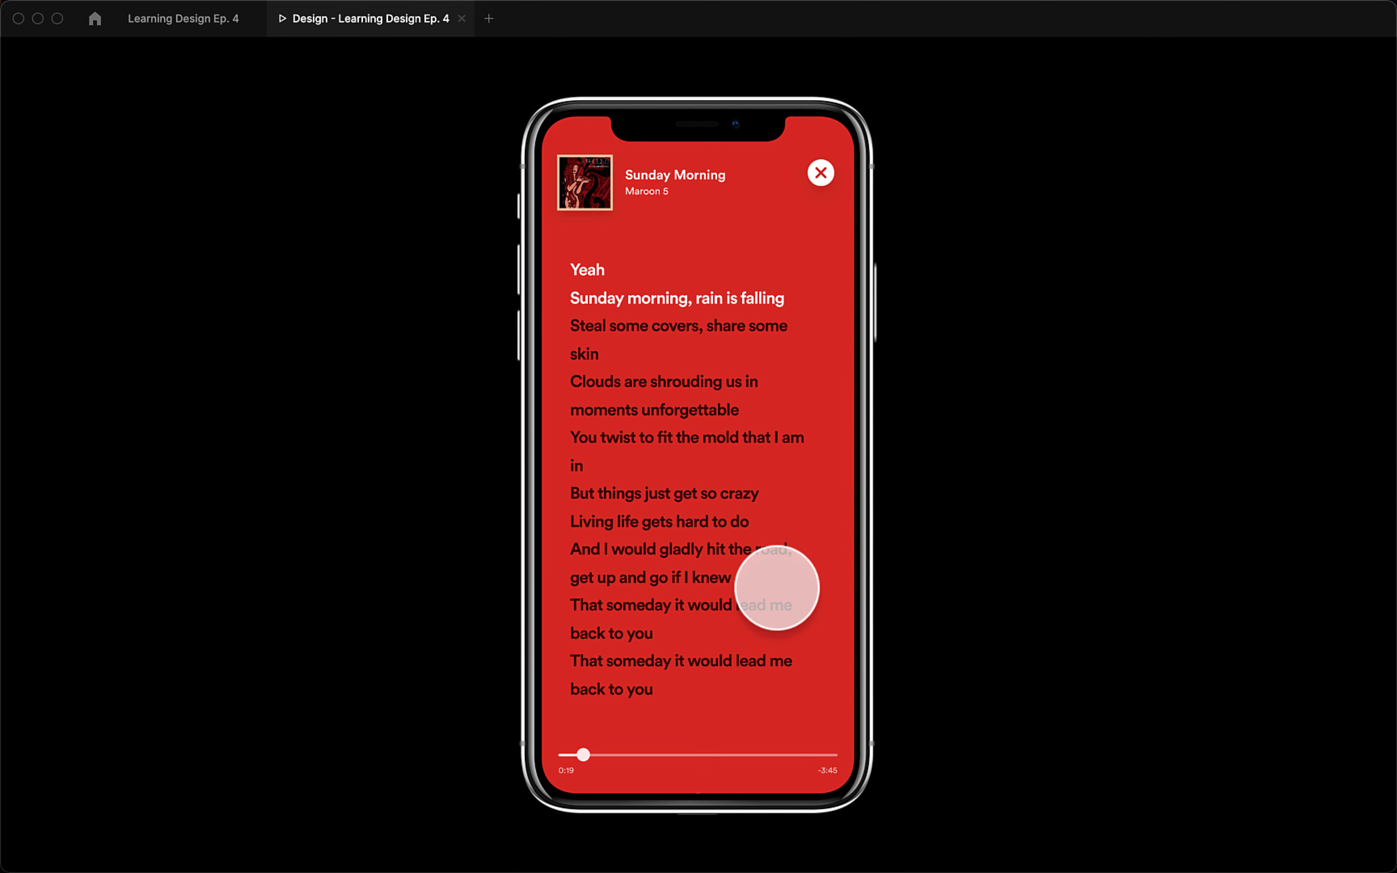
pyautogui.click(815, 189)
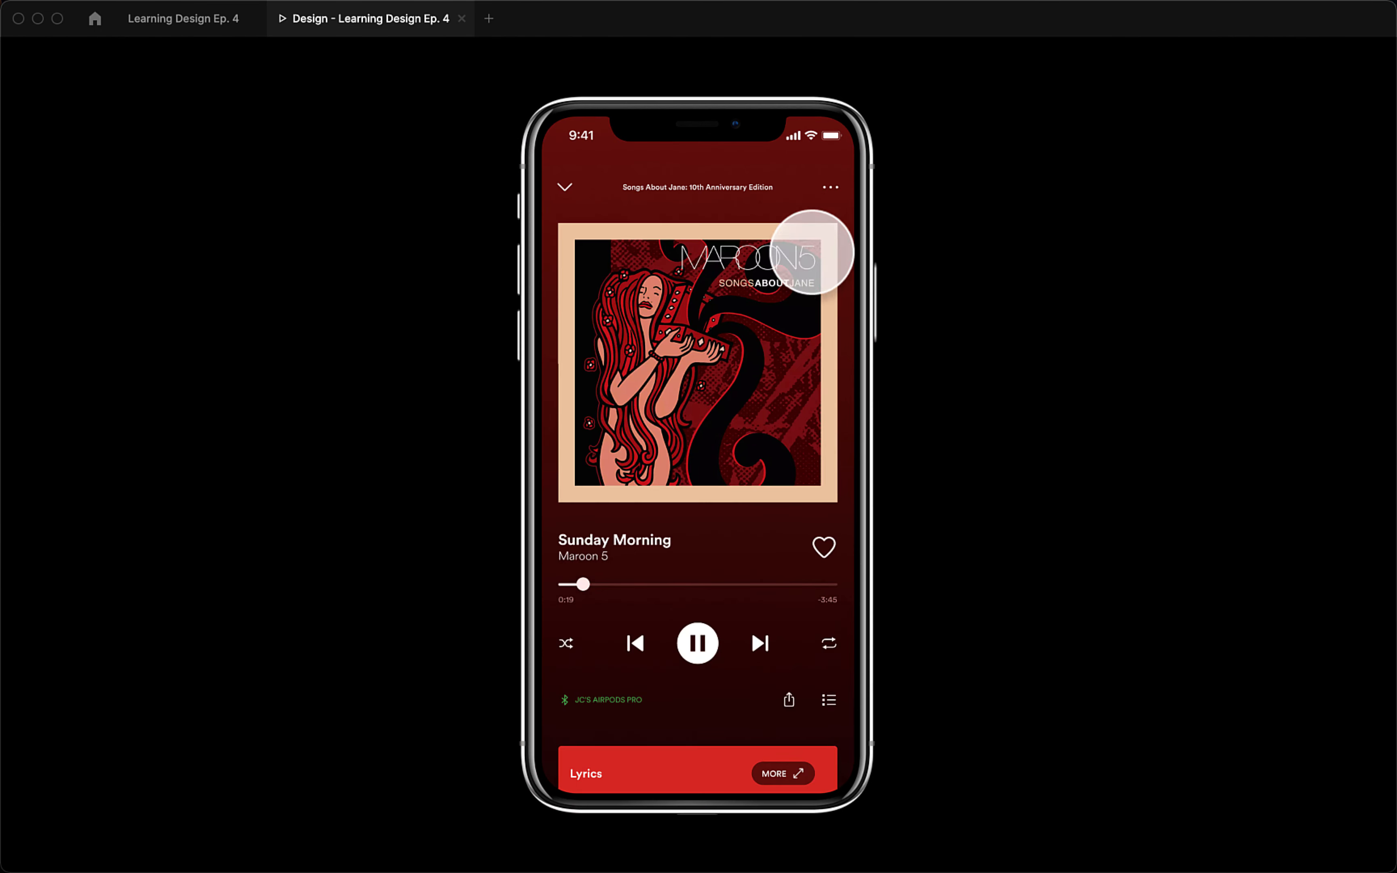
pyautogui.click(807, 823)
pyautogui.scroll(-2, 792, 763)
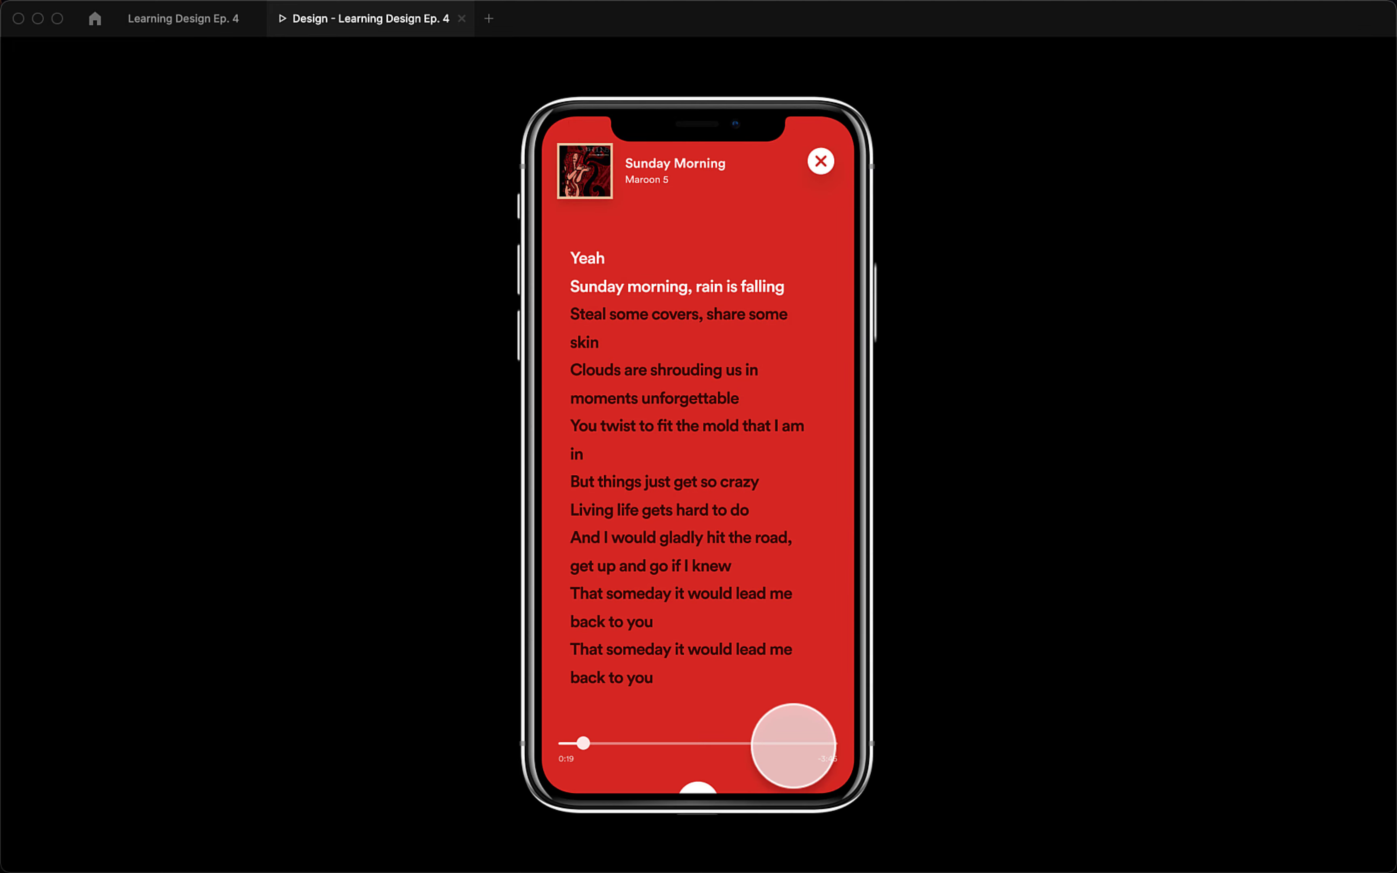
pyautogui.scroll(2, 783, 720)
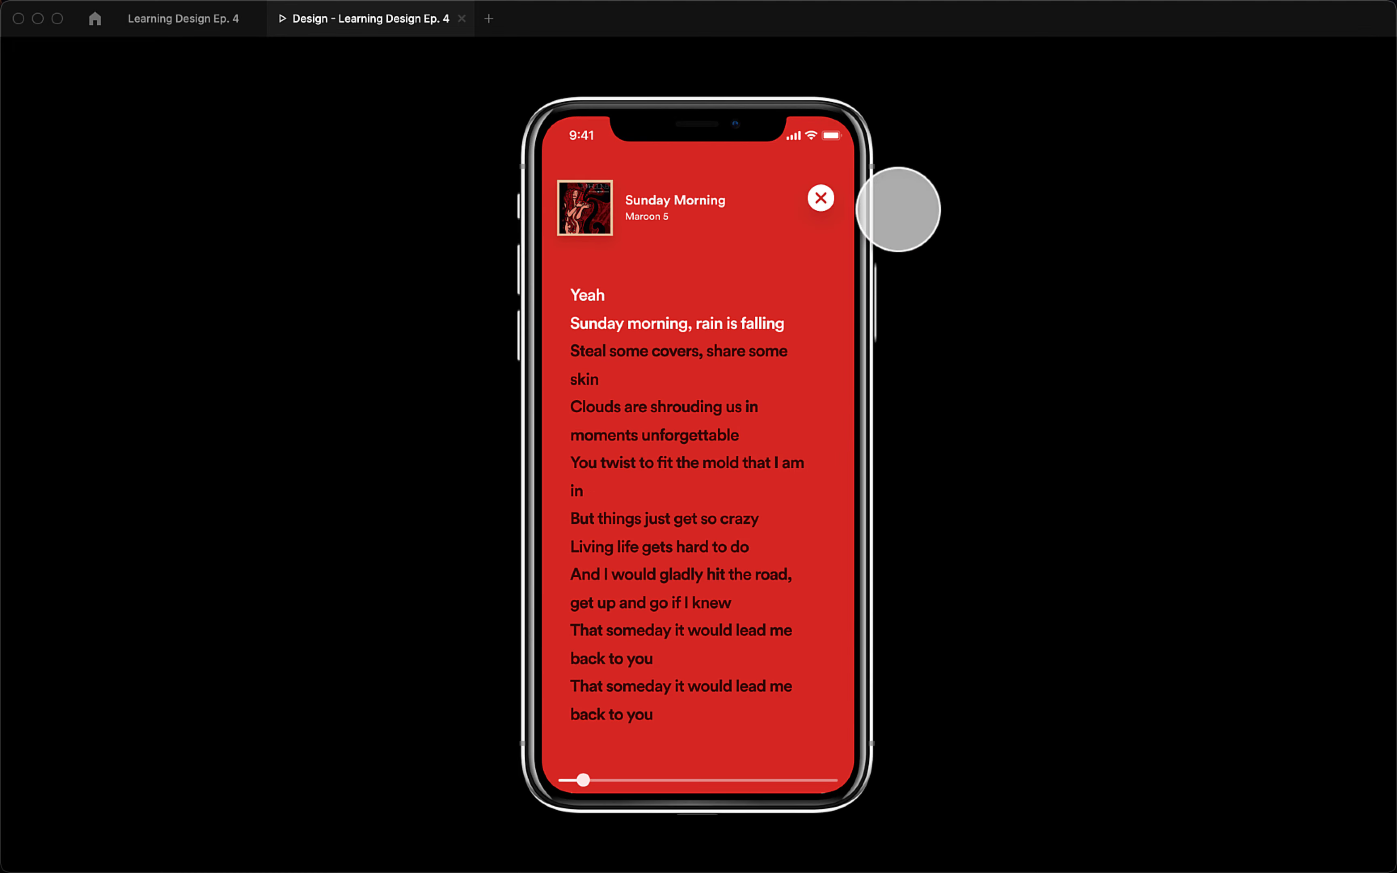
pyautogui.click(820, 198)
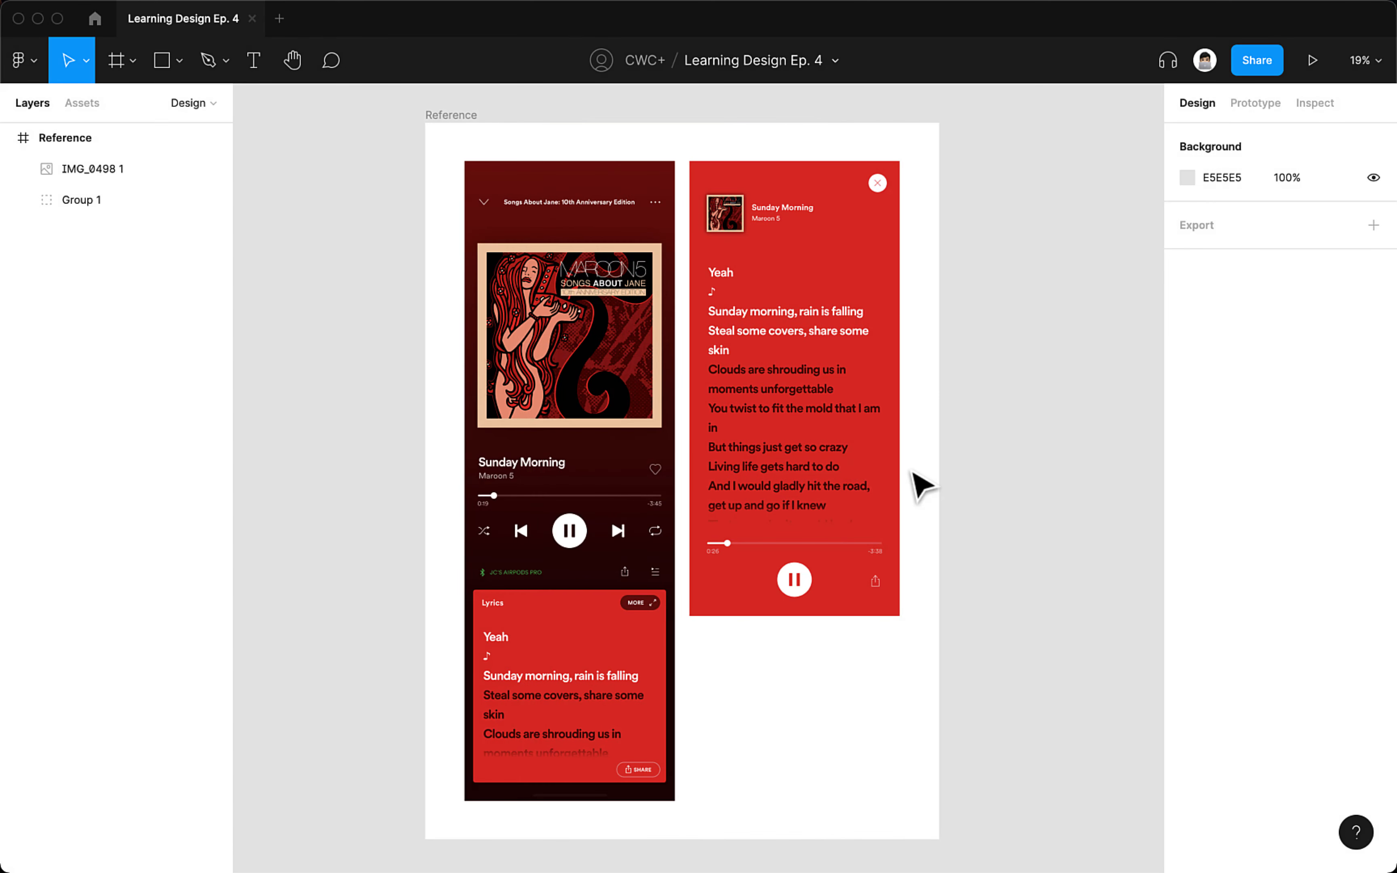